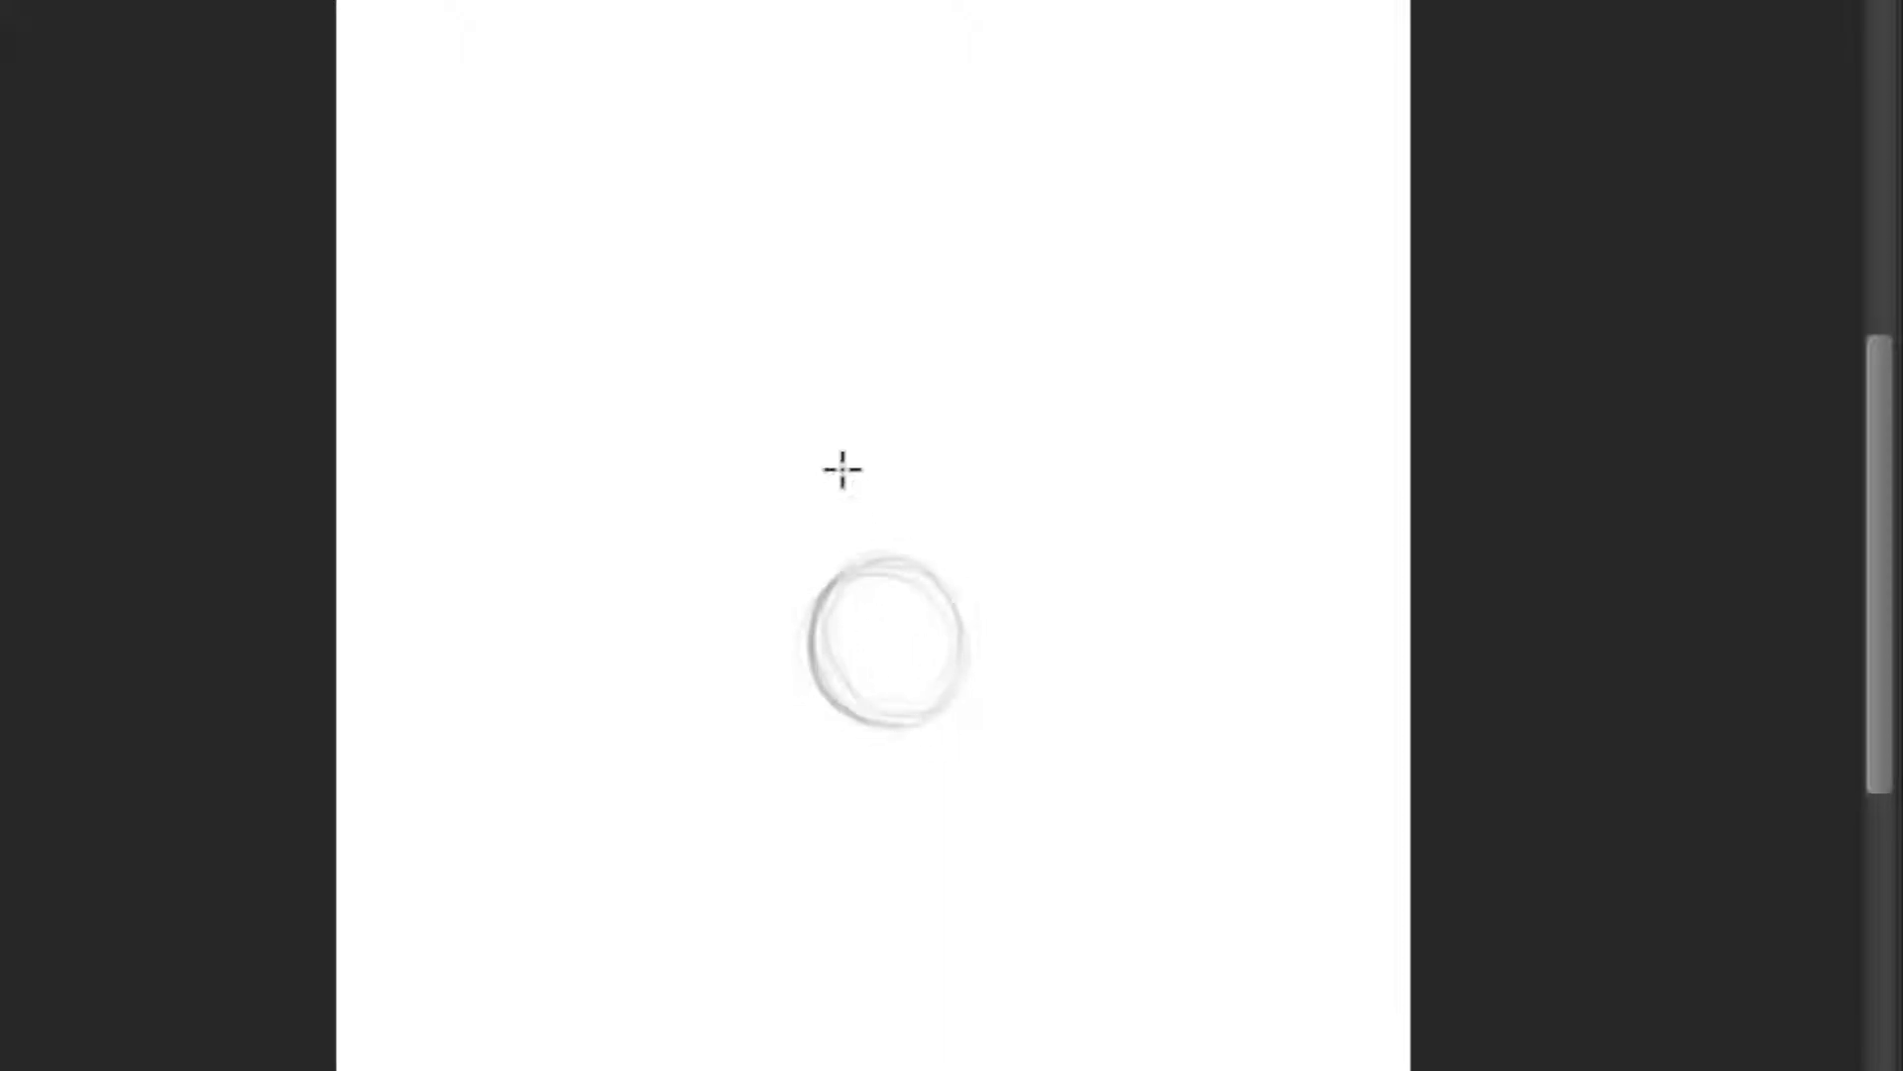
Step: Zoom in on the sketched nose-tip circle and its wavy base line
left_click(956, 764)
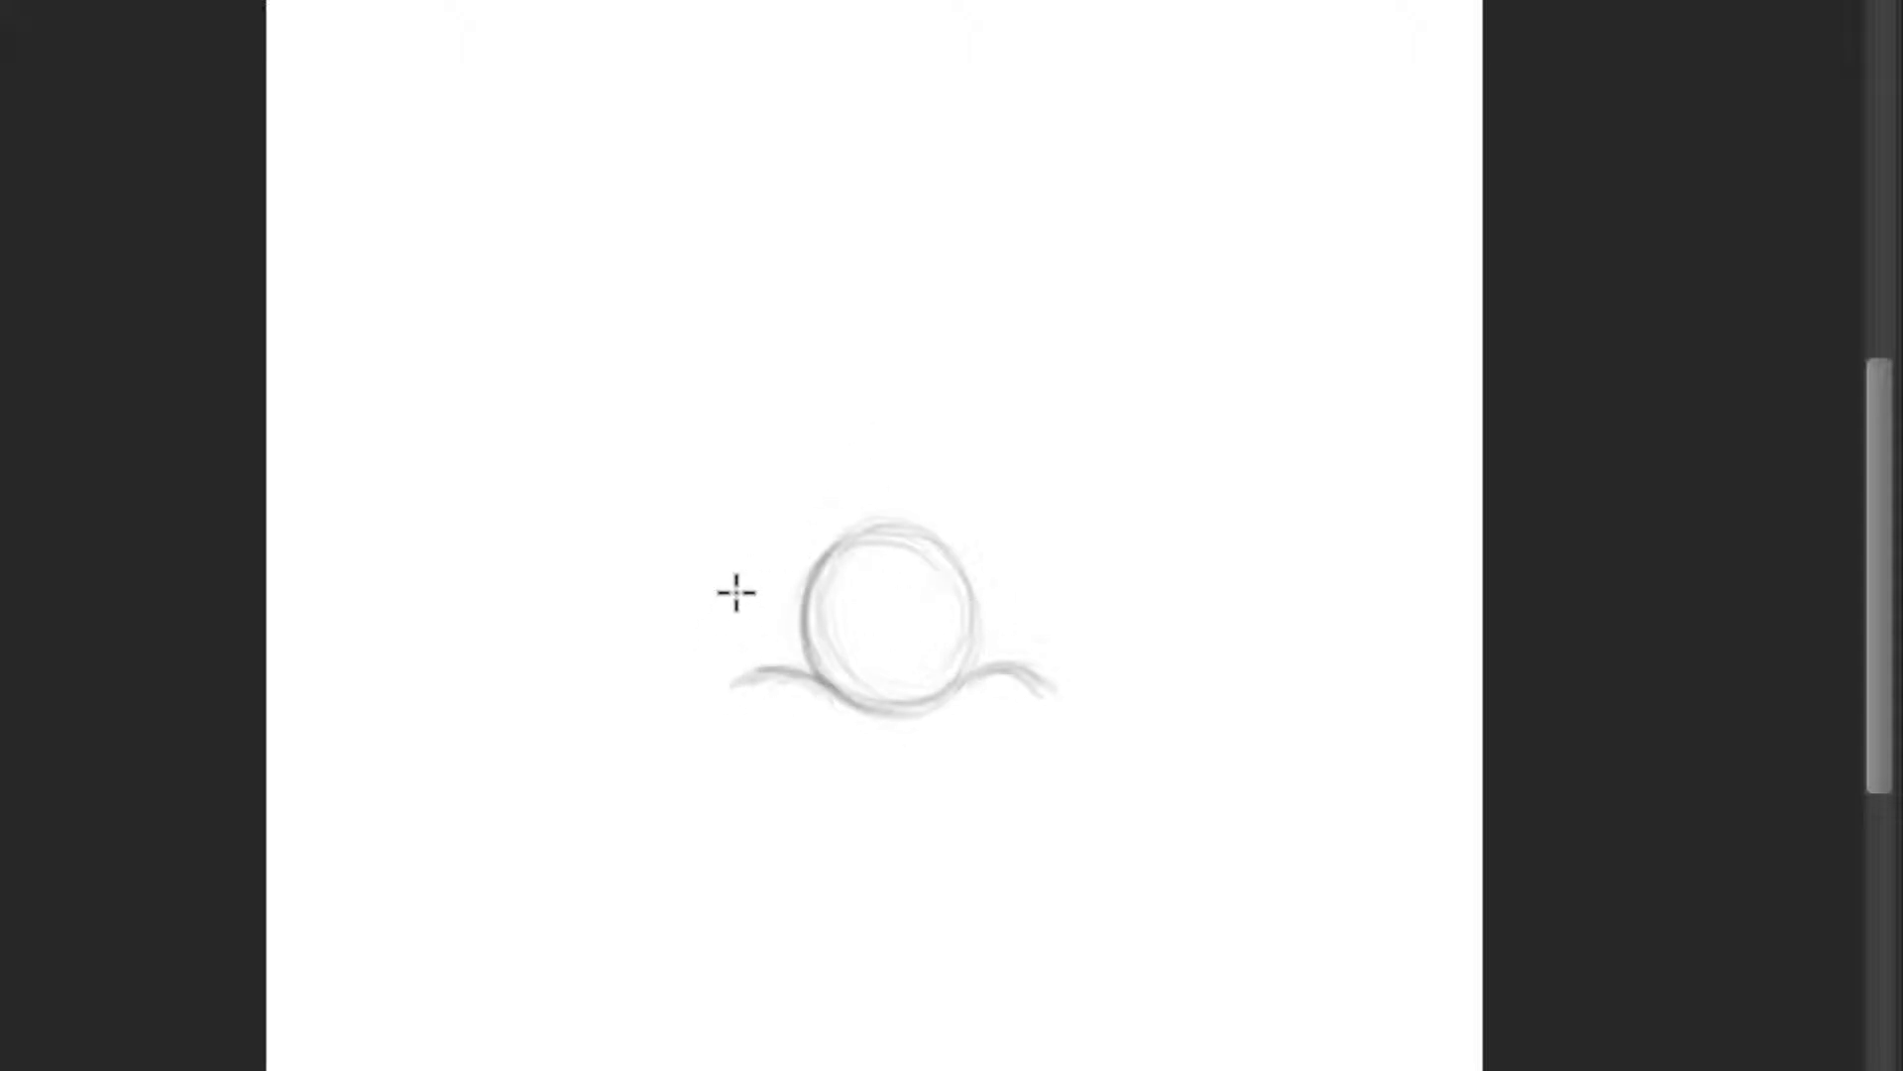
Step: Draw curved nostril wings rising from both ends of the wavy base line
left_click_drag(727, 569, 717, 658)
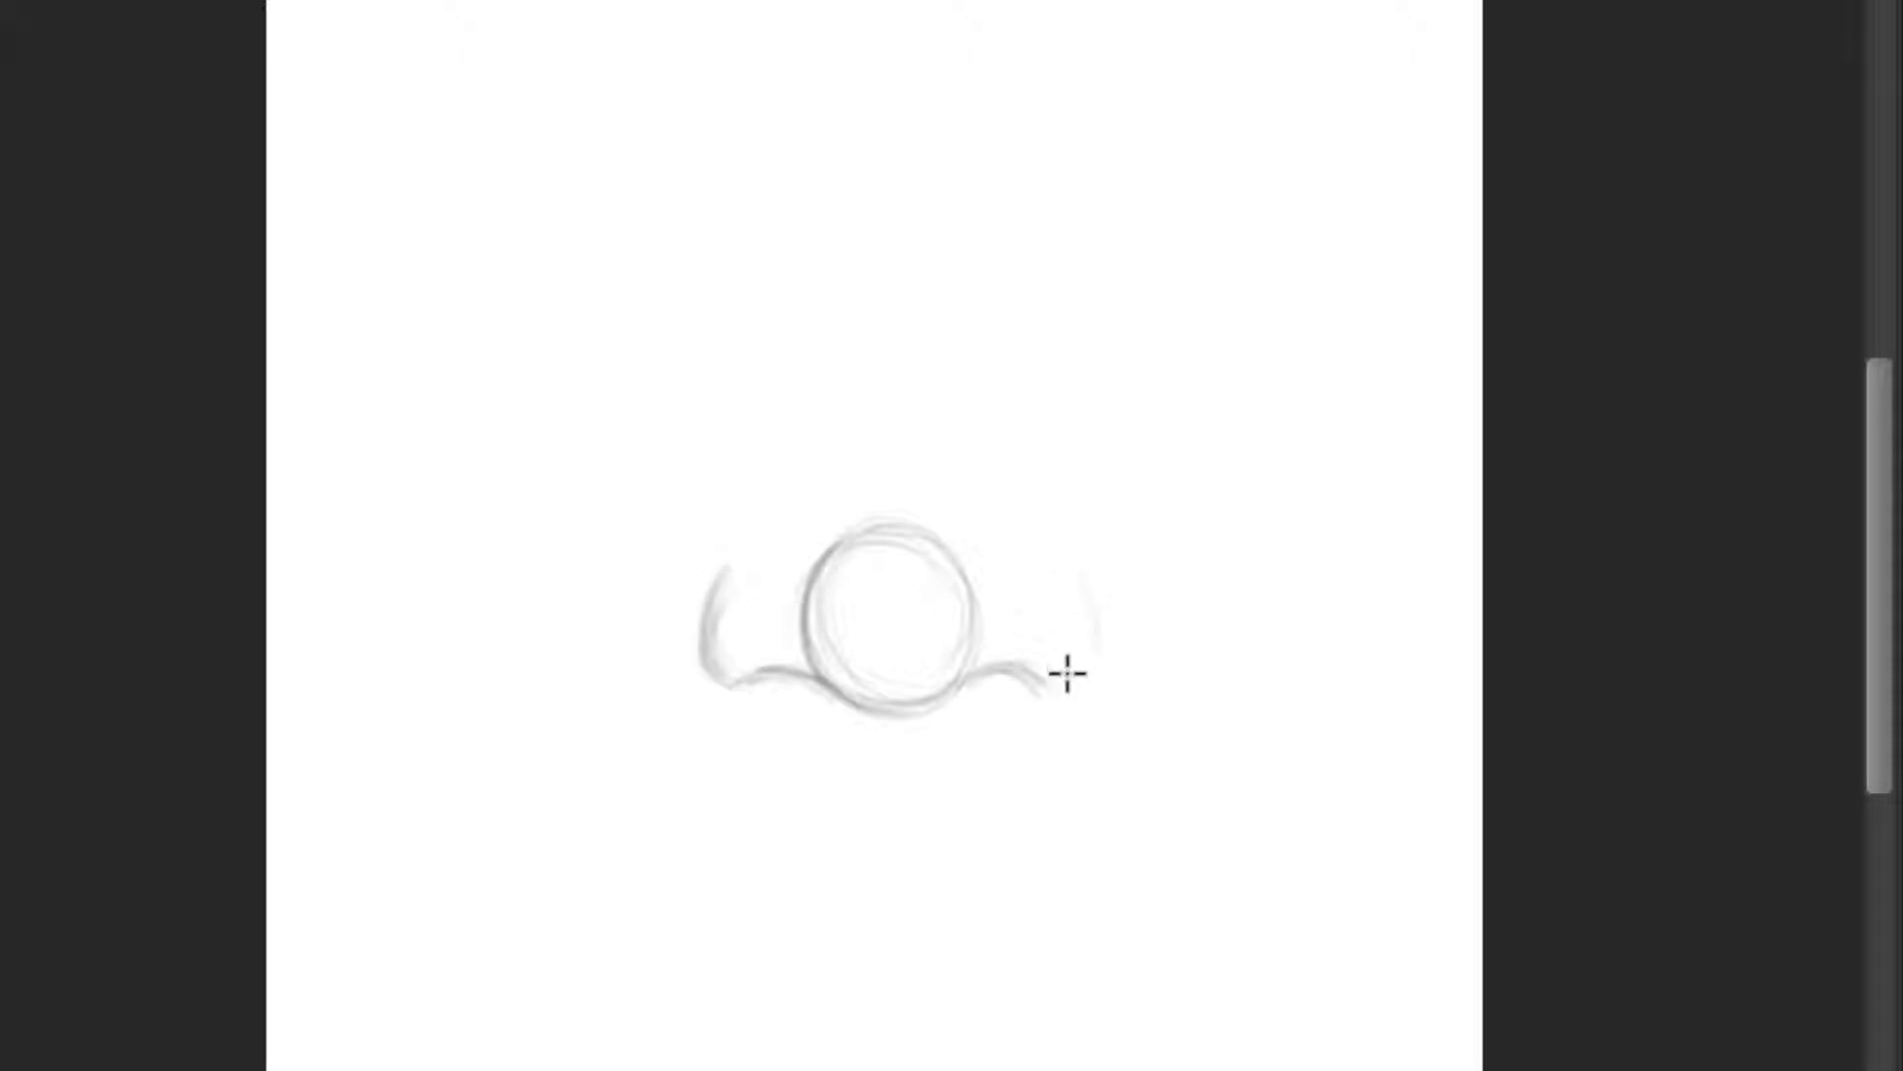
mouse_move(1068, 565)
left_mouse_down()
mouse_move(1040, 684)
mouse_move(1015, 671)
left_mouse_up()
left_click_drag(1092, 614, 1082, 649)
left_click_drag(1069, 557, 1061, 543)
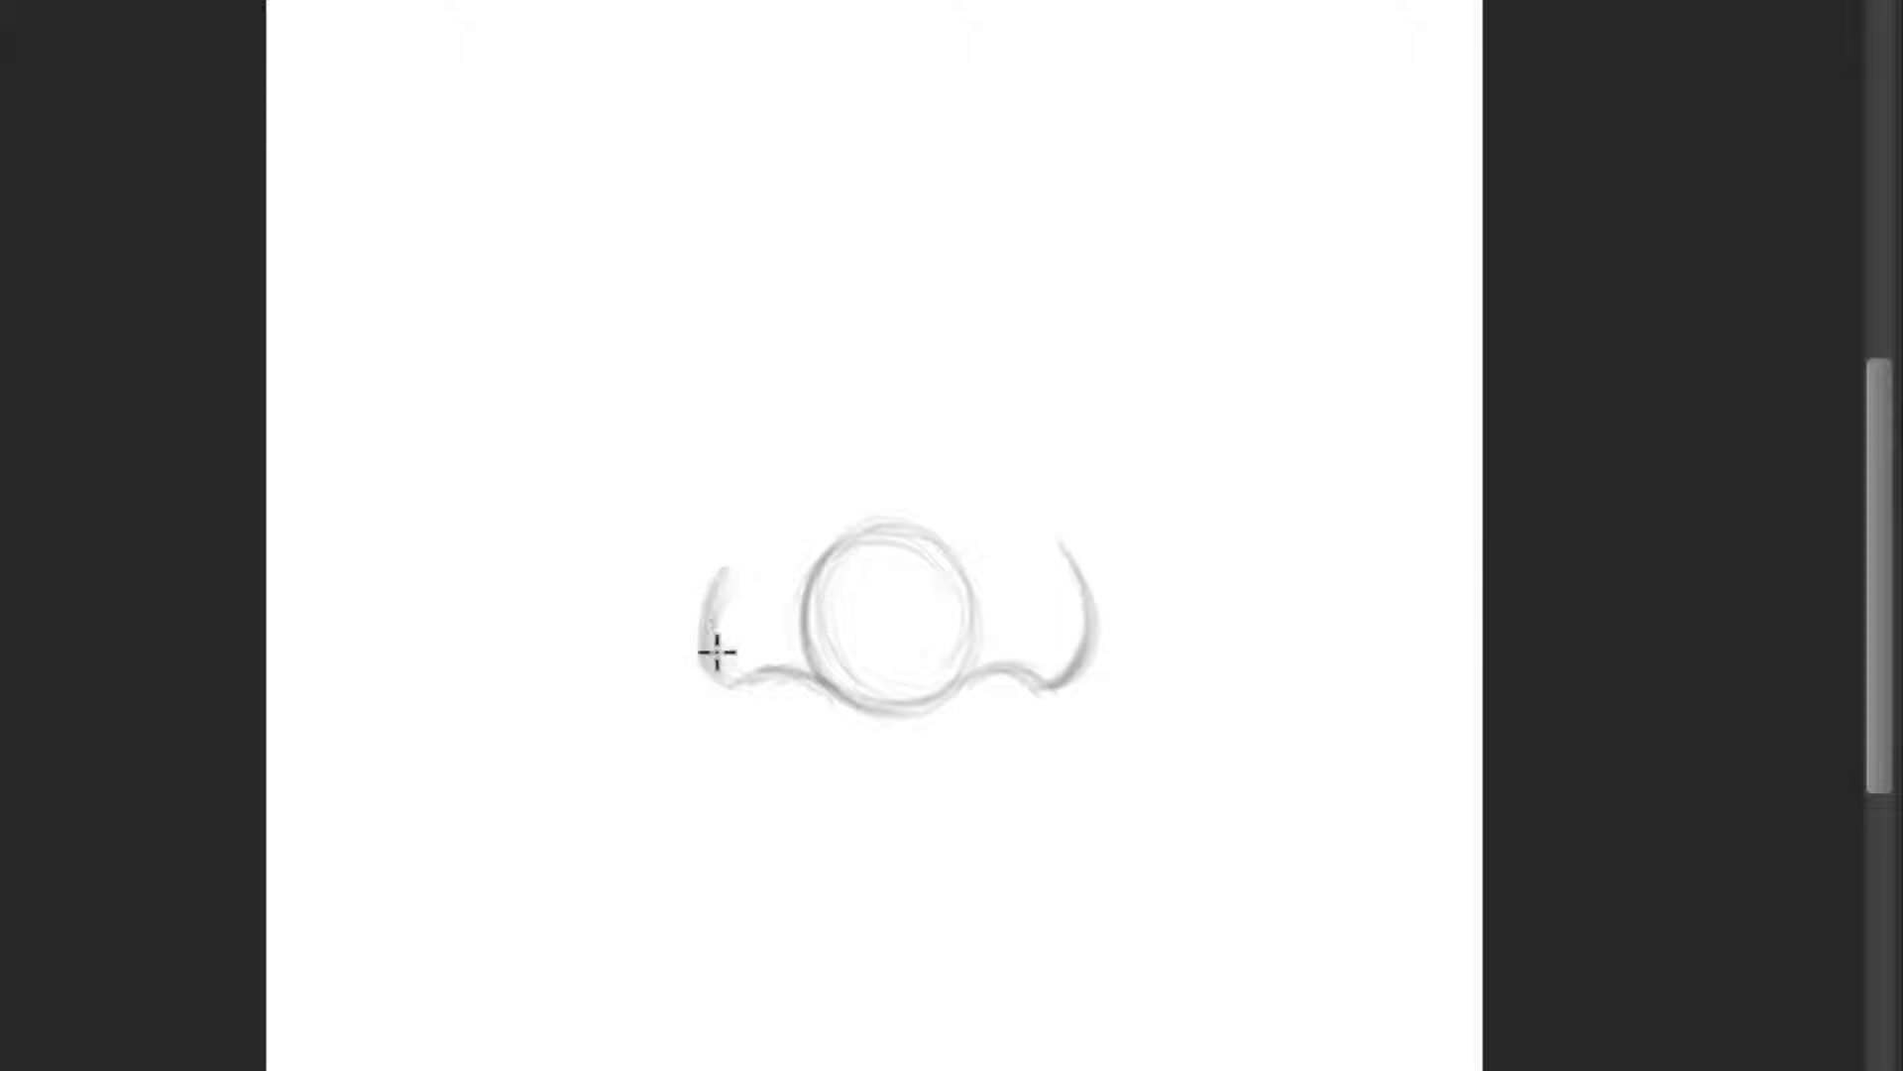
mouse_move(717, 652)
left_mouse_down()
mouse_move(718, 684)
mouse_move(689, 602)
left_mouse_up()
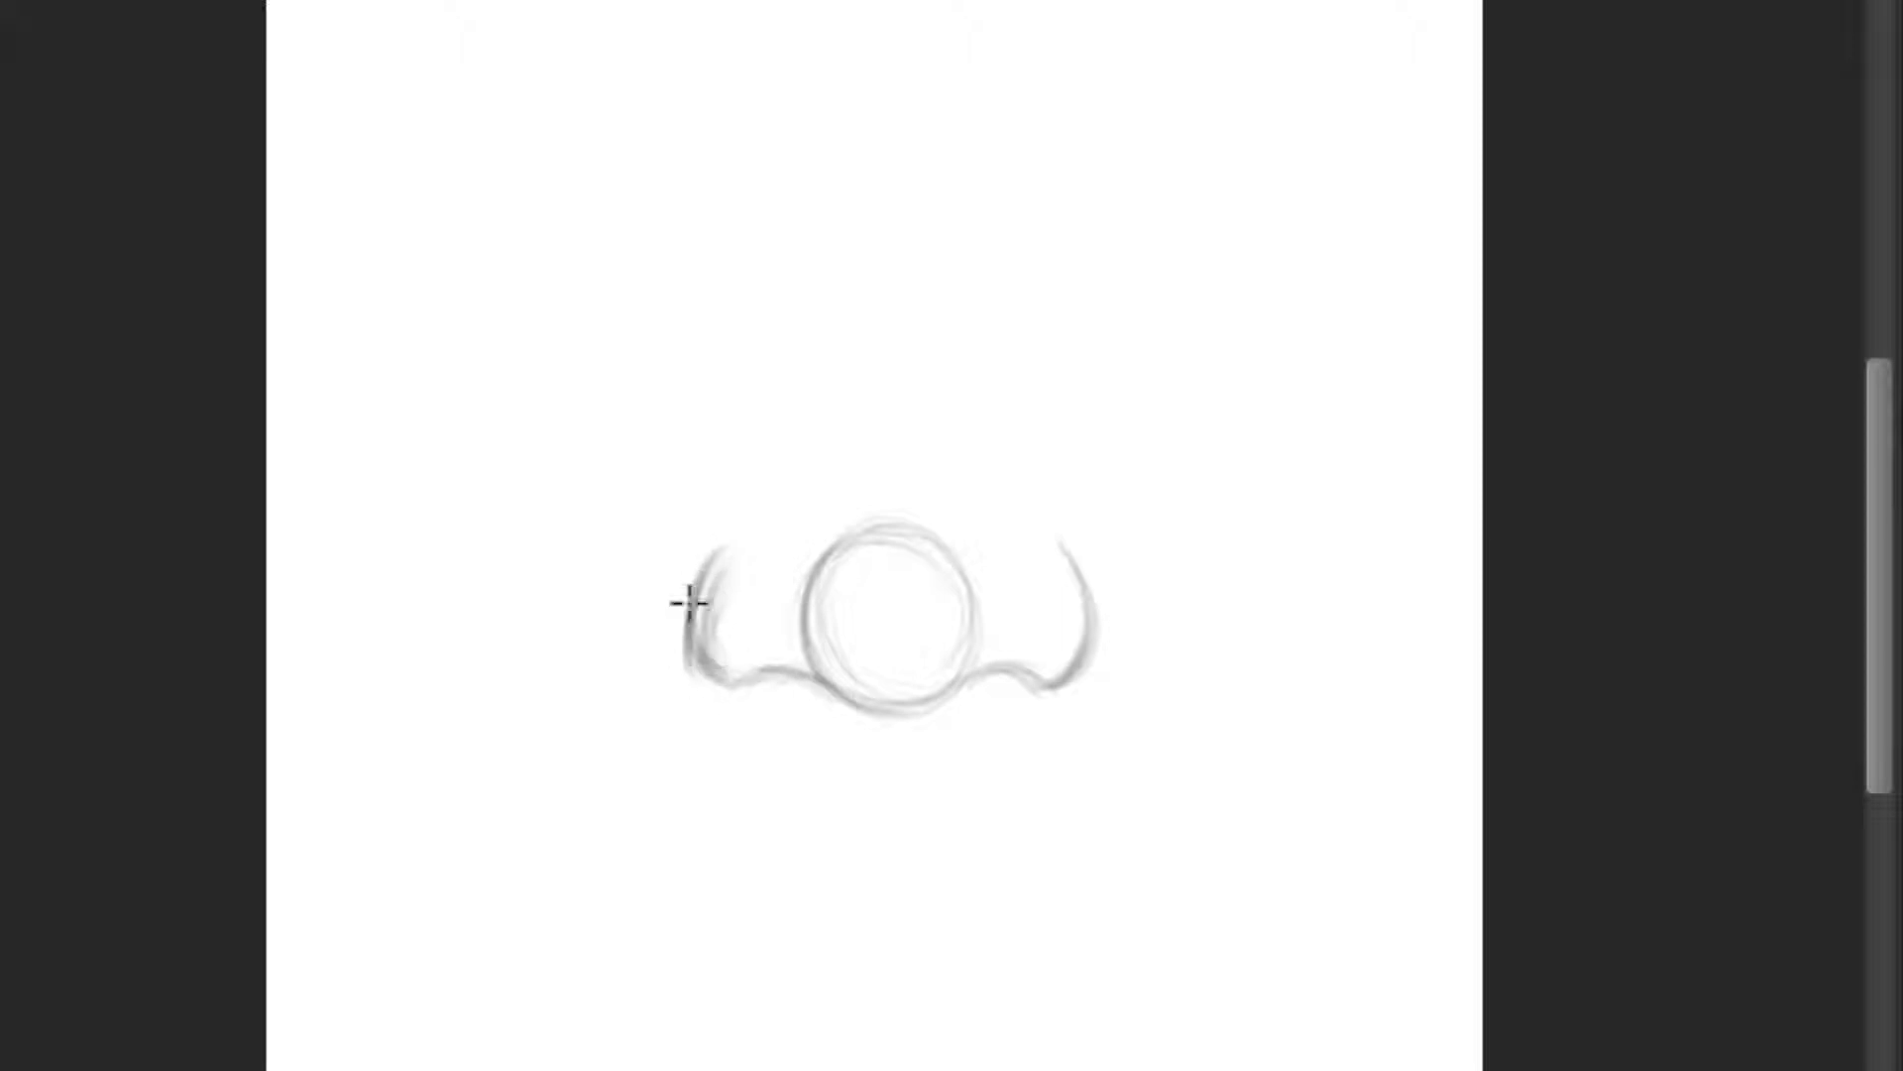
Step: Smooth the right wing's curve and begin the left side of the nose bridge
left_click_drag(942, 694, 976, 603)
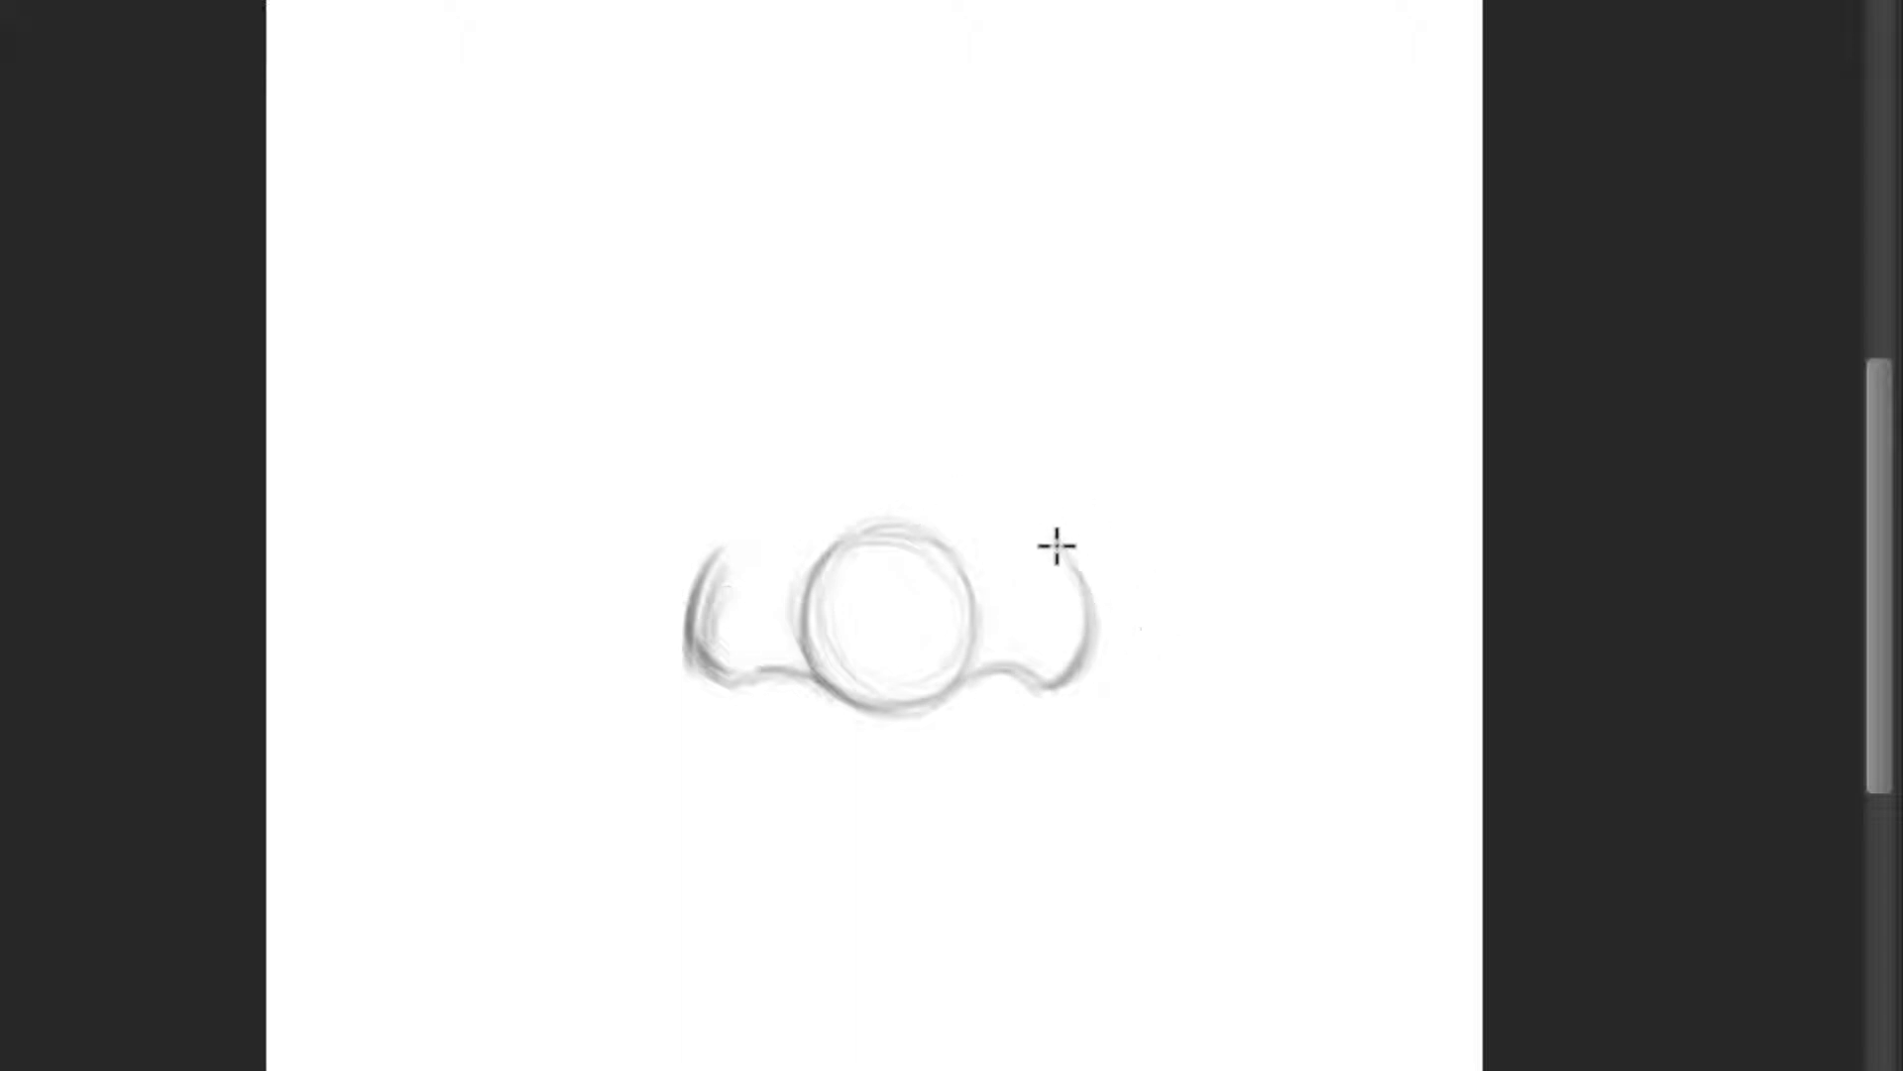
mouse_move(1033, 543)
left_mouse_down()
mouse_move(1081, 619)
mouse_move(1104, 618)
left_mouse_up()
mouse_move(1027, 531)
left_mouse_down()
mouse_move(1067, 595)
mouse_move(1081, 580)
left_mouse_up()
mouse_move(892, 636)
left_mouse_down()
mouse_move(892, 736)
mouse_move(892, 667)
left_mouse_up()
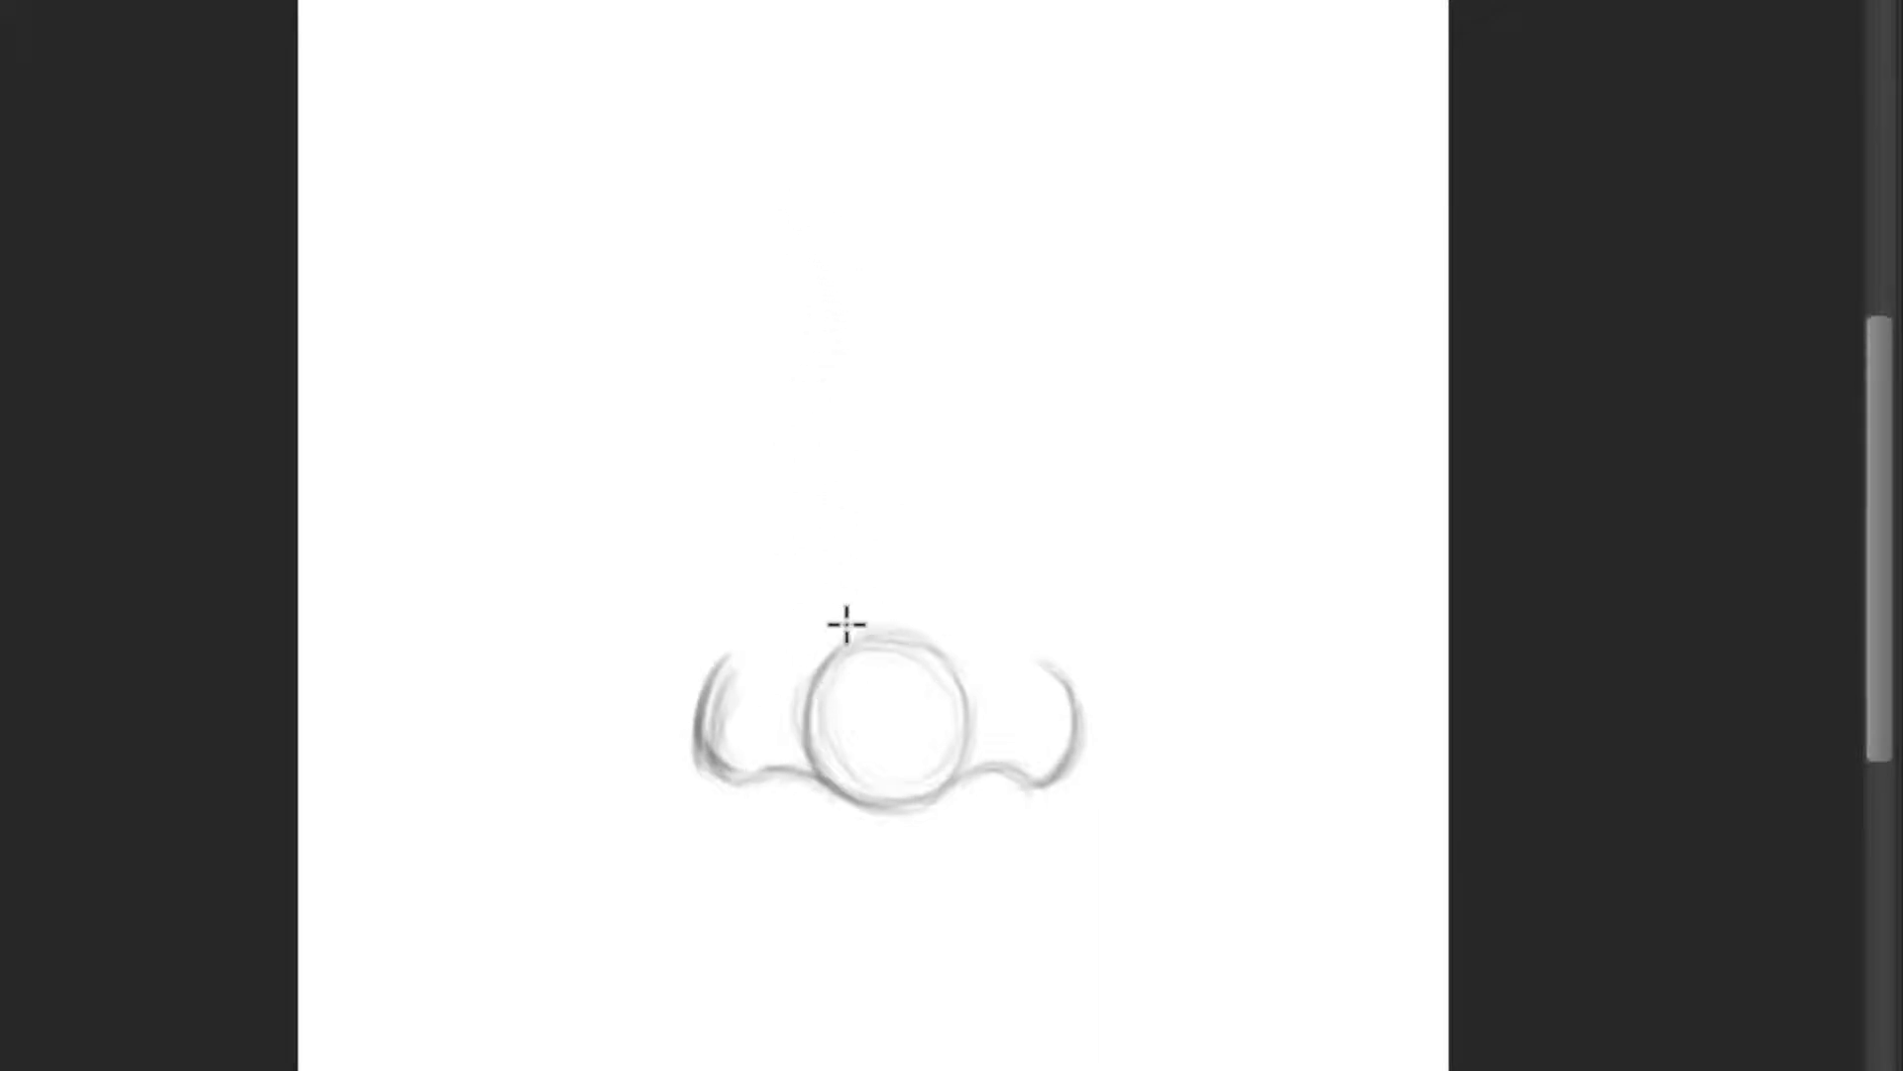
mouse_move(797, 211)
left_mouse_down()
mouse_move(789, 714)
mouse_move(807, 255)
left_mouse_up()
Step: Redraw the two long bridge lines rising from the nose-tip circle
key("ctrl+z")
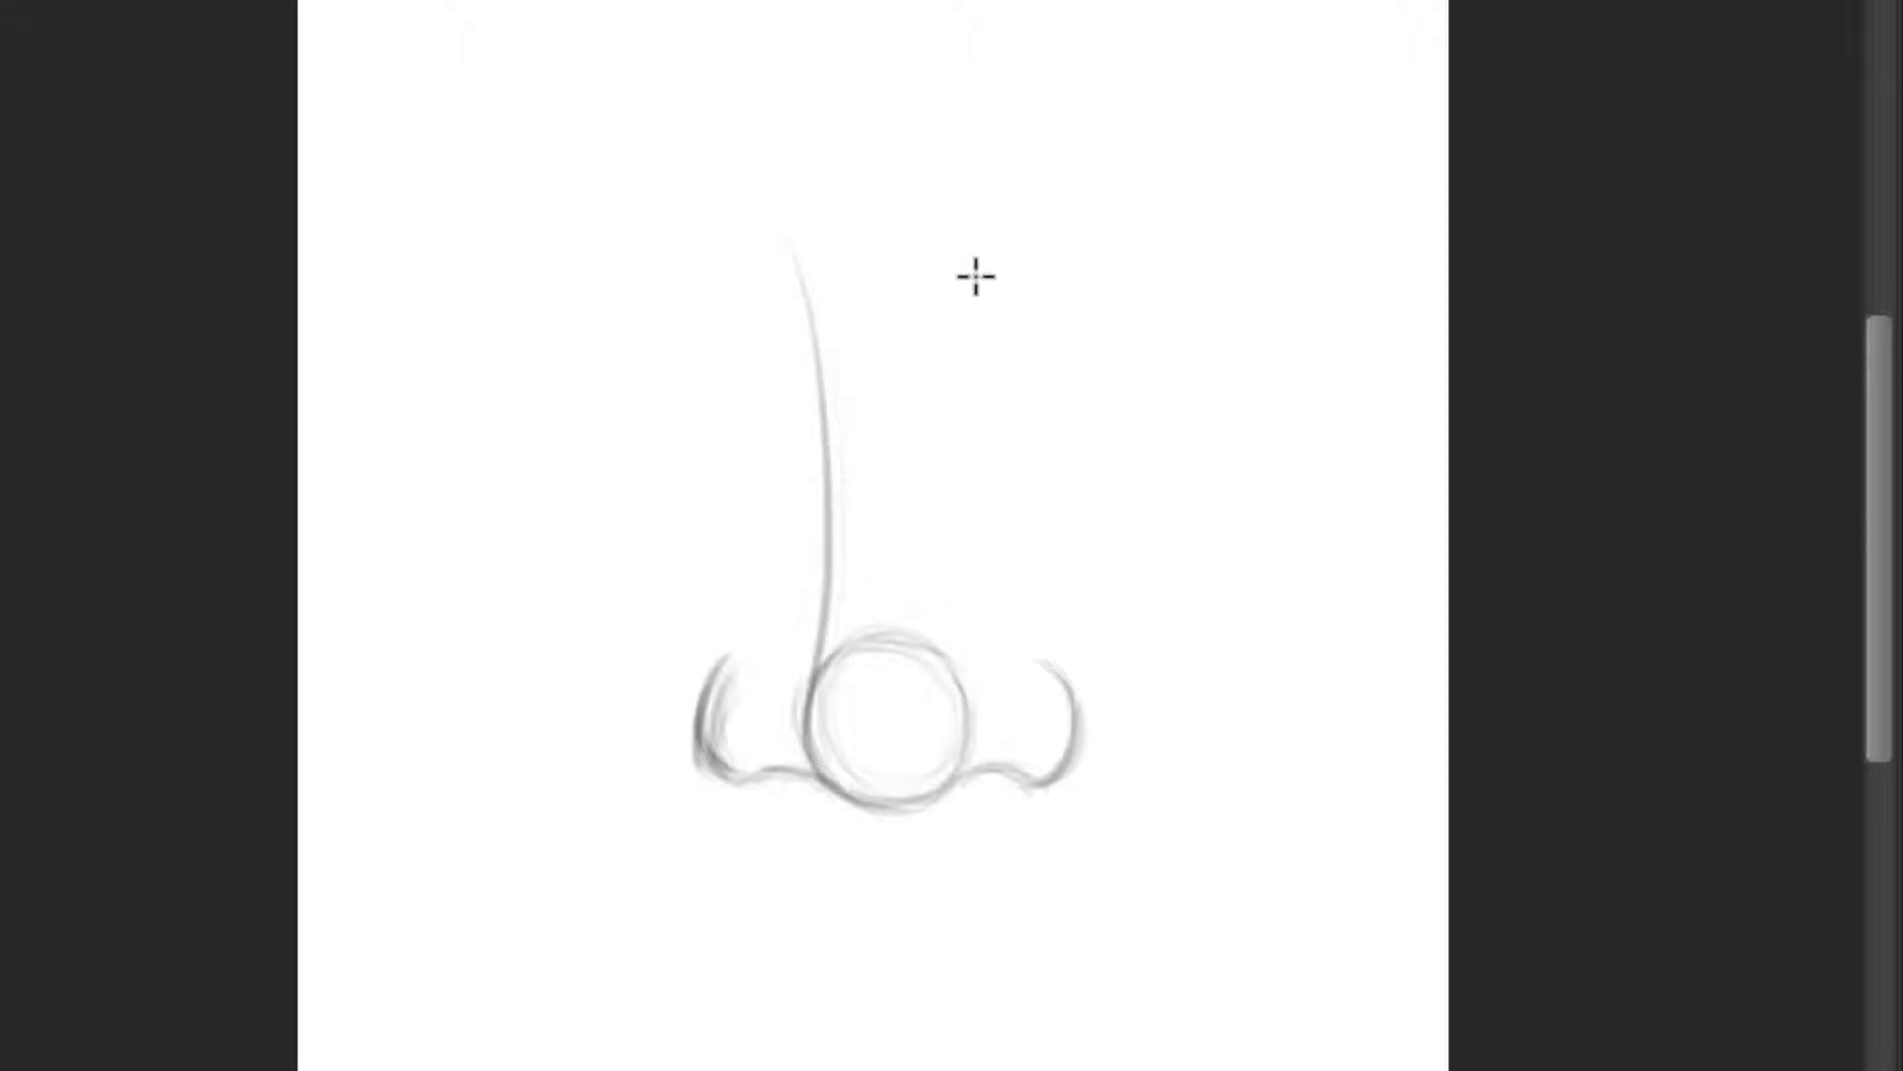
mouse_move(974, 687)
left_mouse_down()
mouse_move(963, 288)
mouse_move(957, 682)
left_mouse_up()
key("ctrl+z")
key("ctrl+z")
left_click_drag(956, 309, 977, 253)
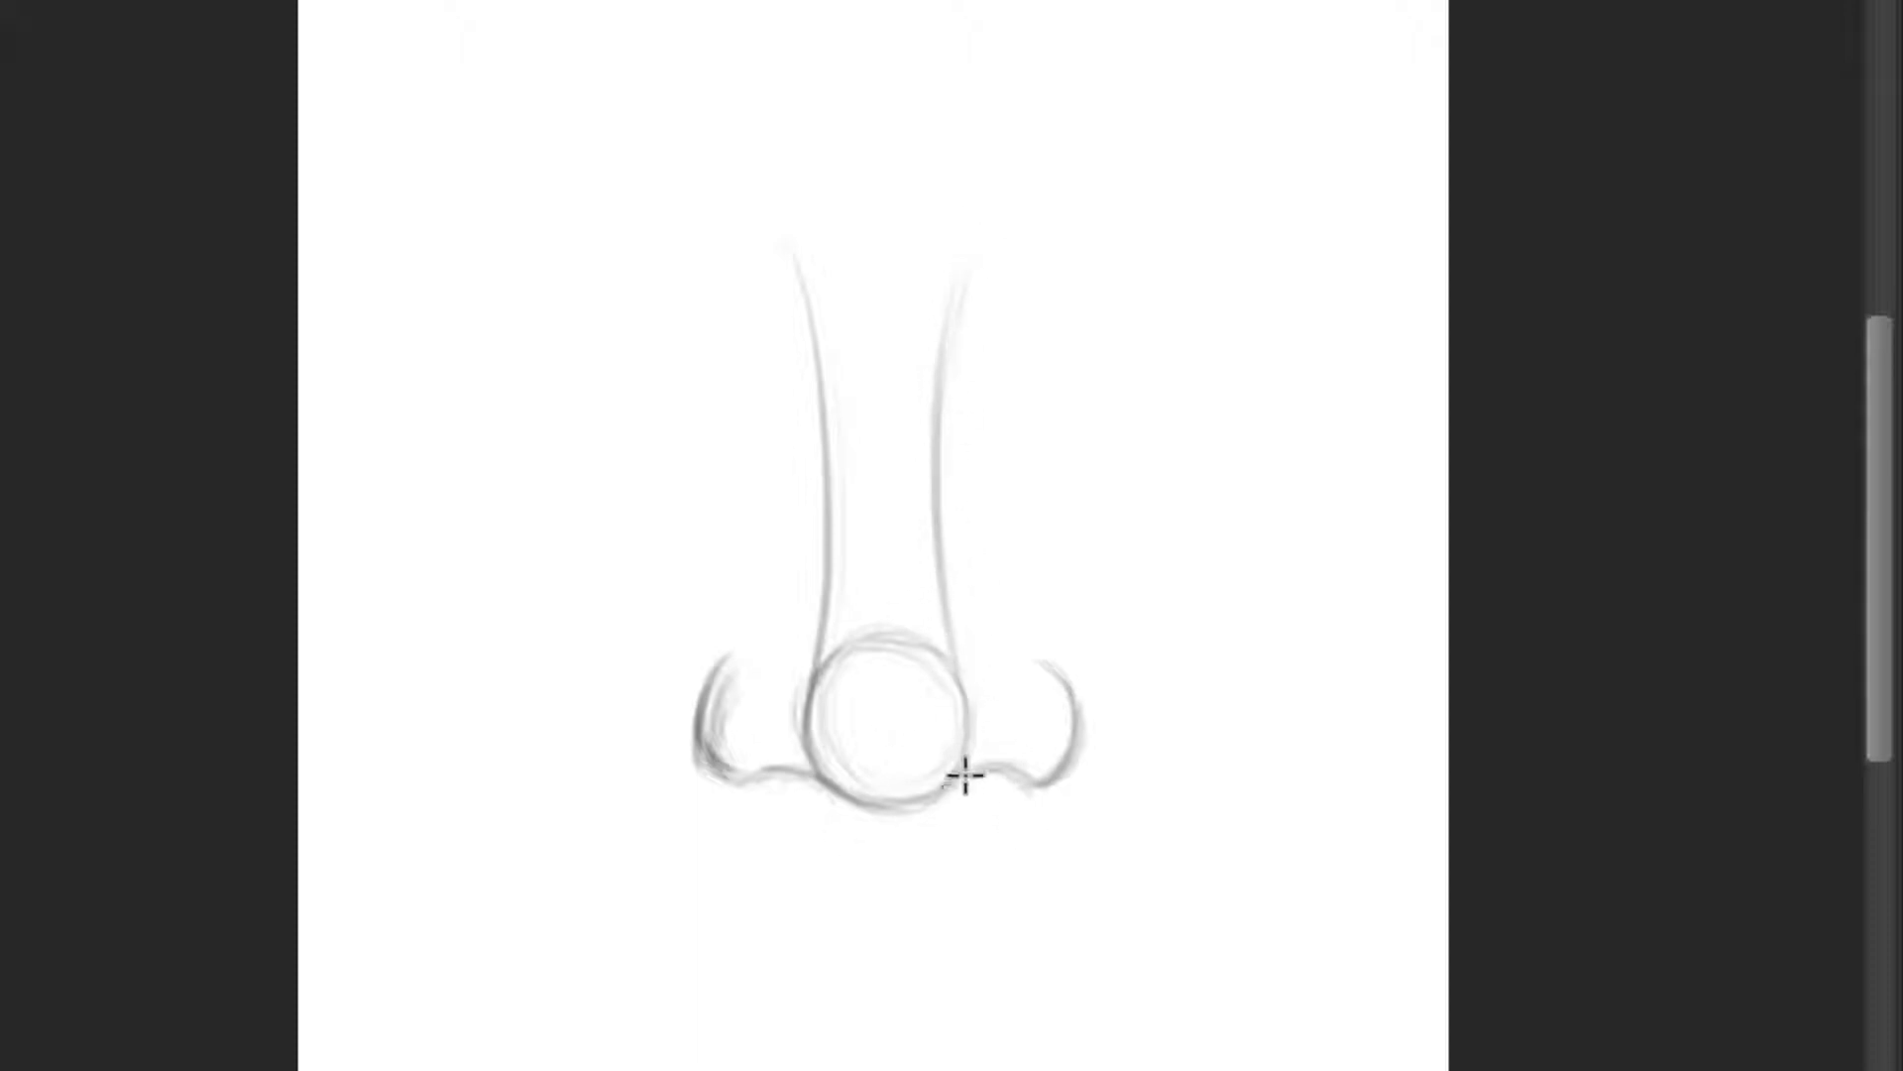
scroll(885, 770, "up", 2)
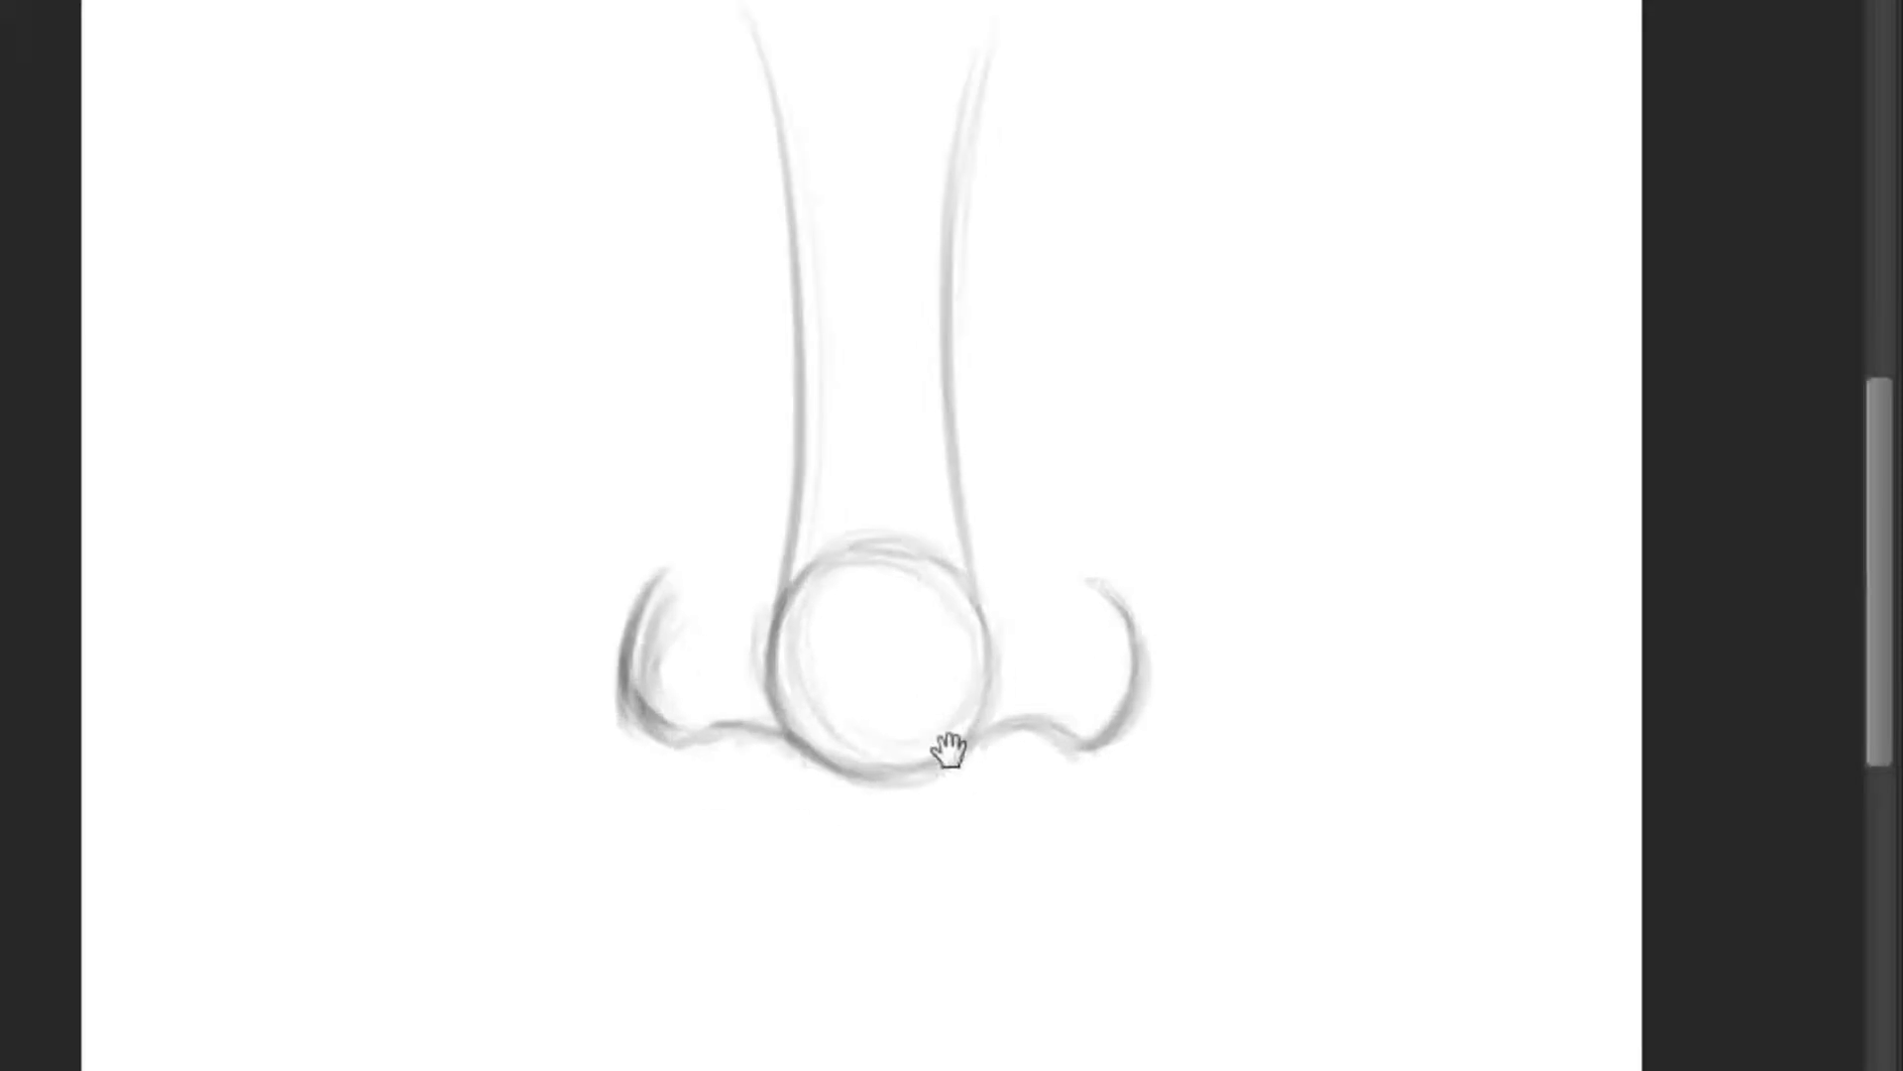
Step: Darken the curves joining the nose tip to the left and right wings
mouse_move(984, 736)
left_mouse_down()
mouse_move(1069, 746)
mouse_move(972, 740)
mouse_move(998, 718)
mouse_move(1024, 734)
left_mouse_up()
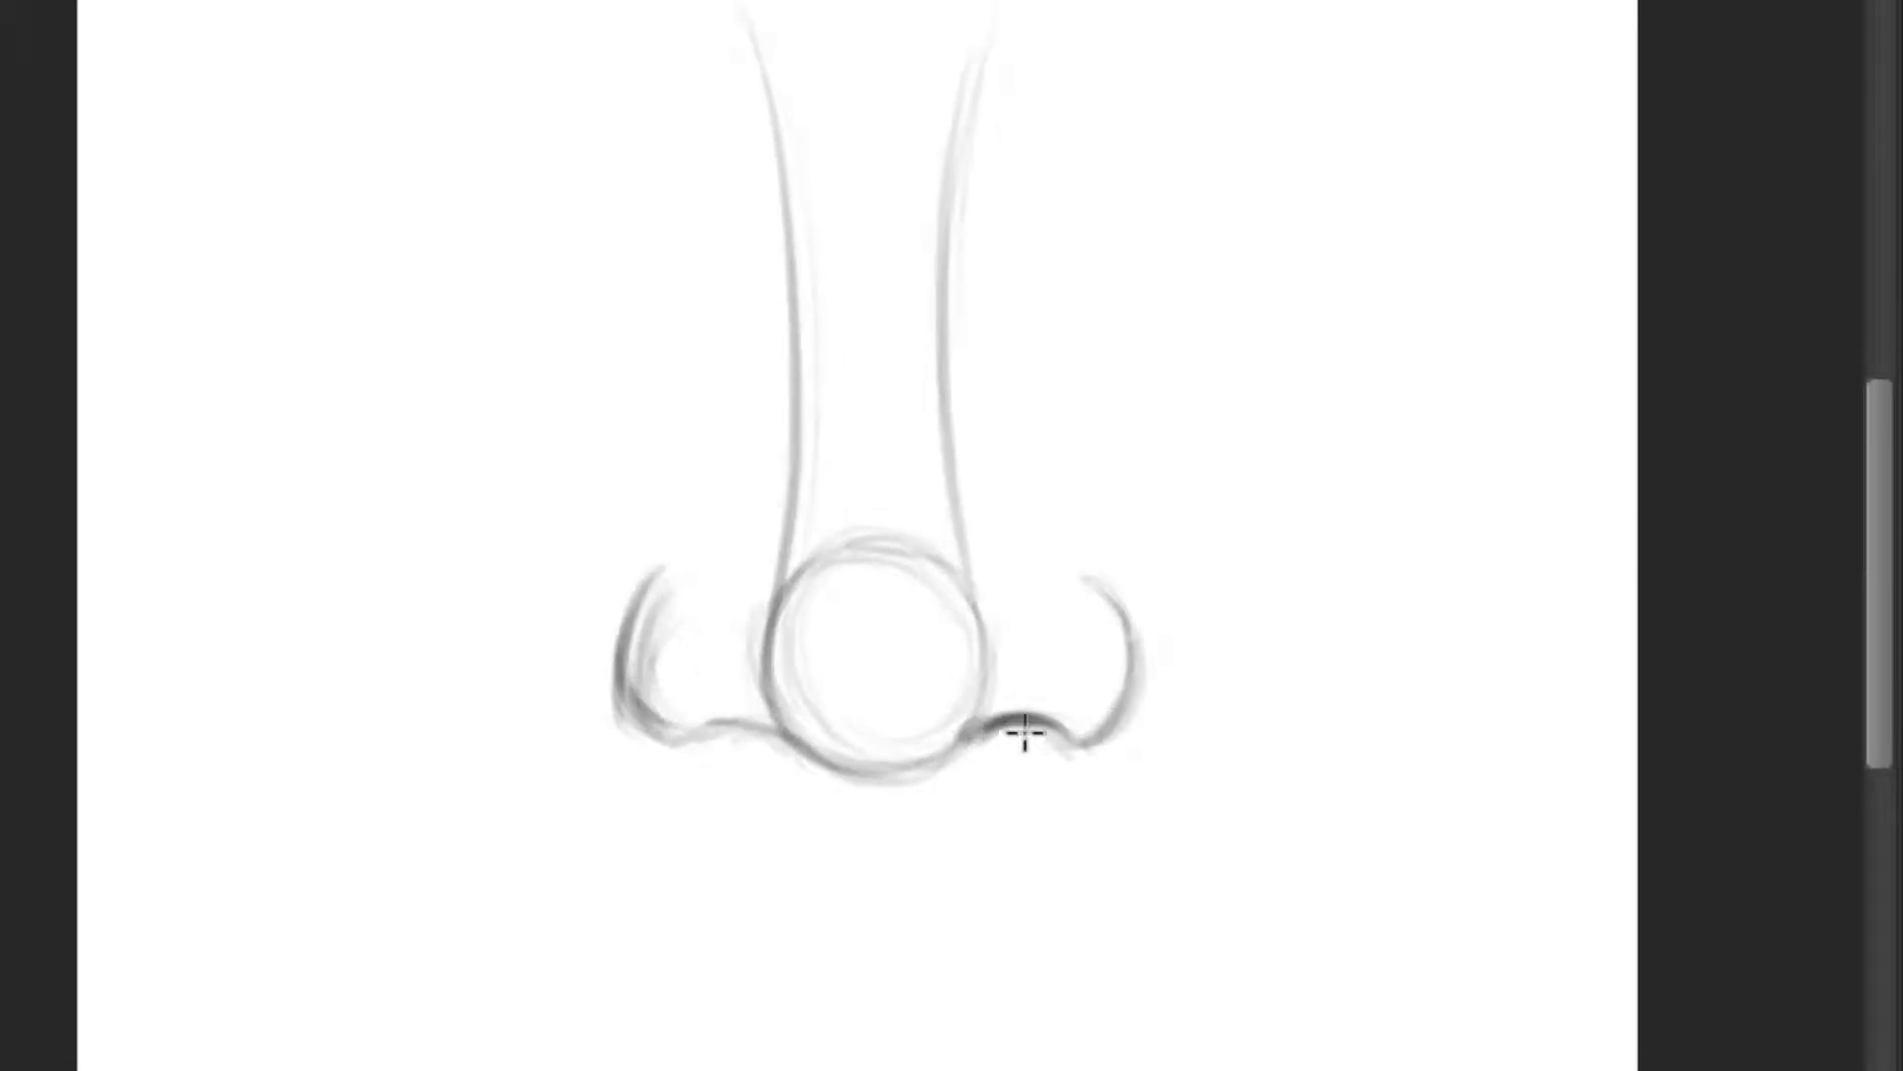
left_click_drag(778, 734, 694, 733)
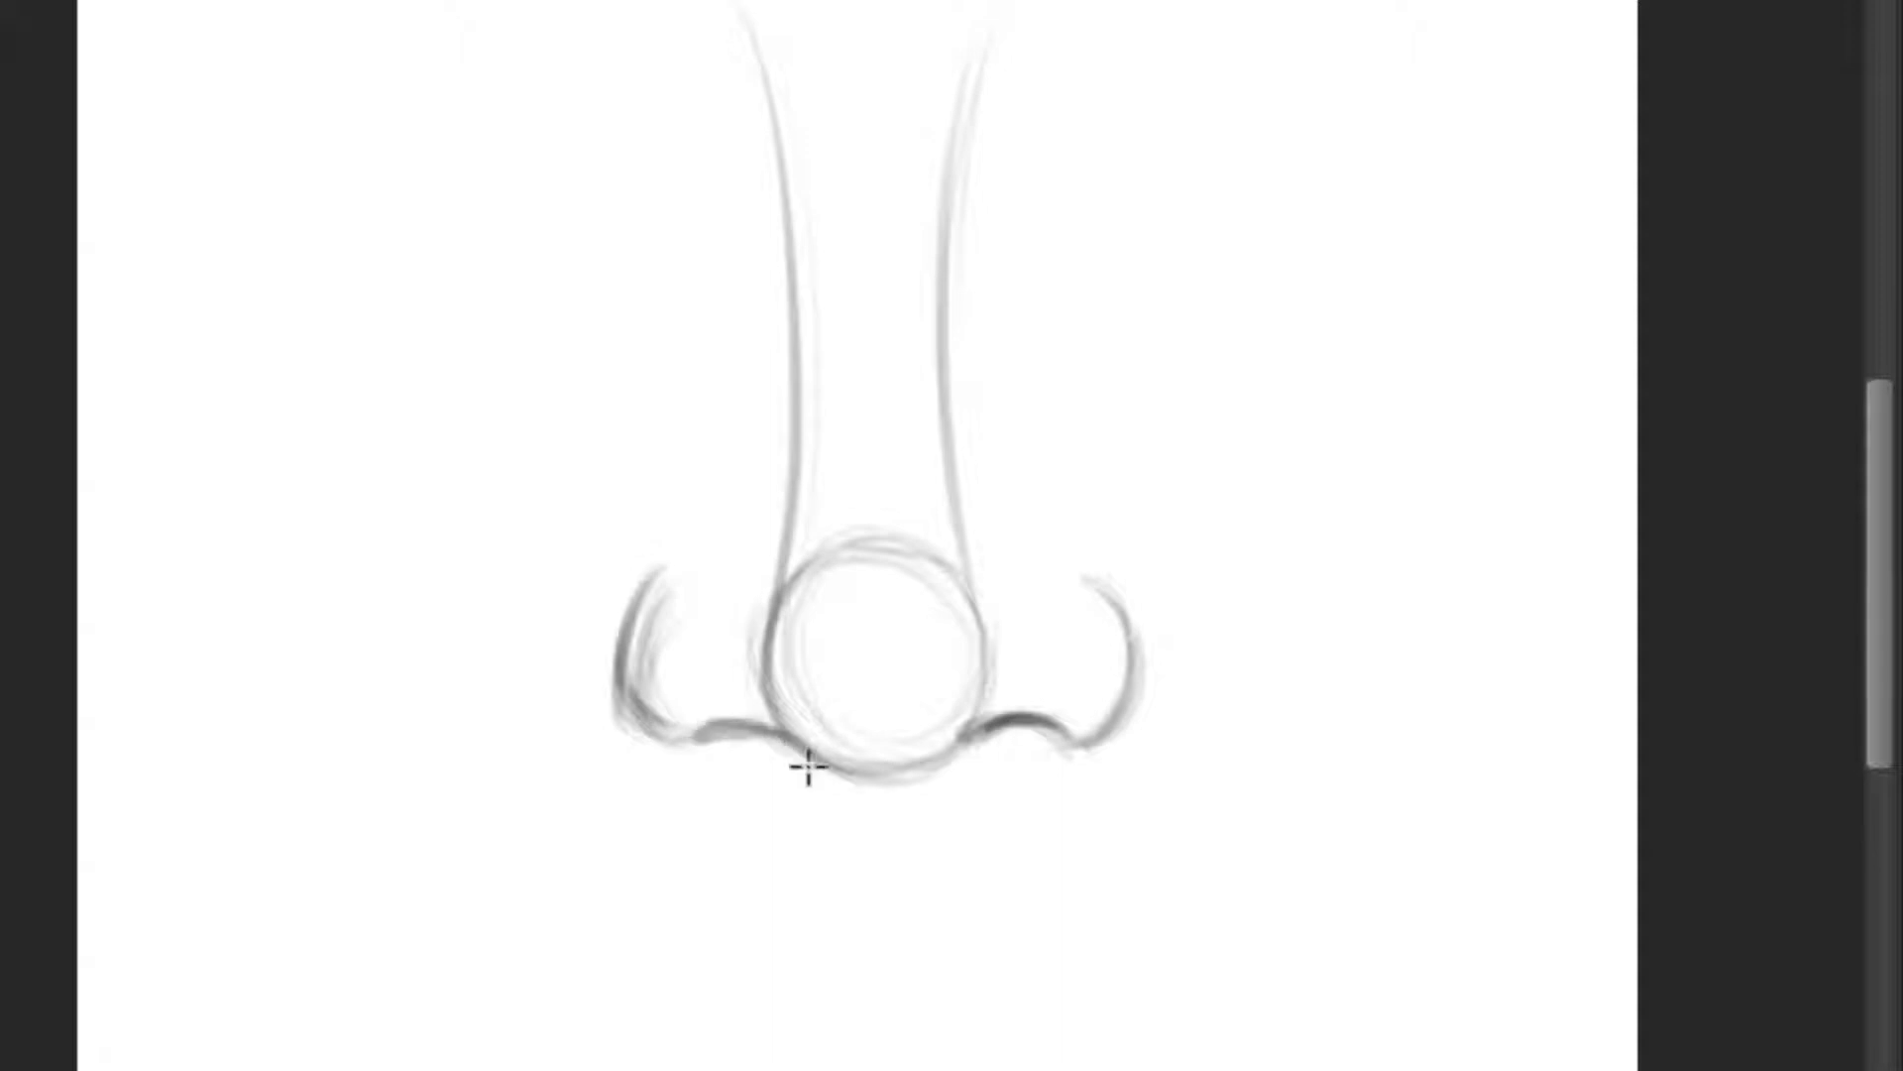
left_click_drag(803, 764, 704, 734)
scroll(831, 758, "down", 3)
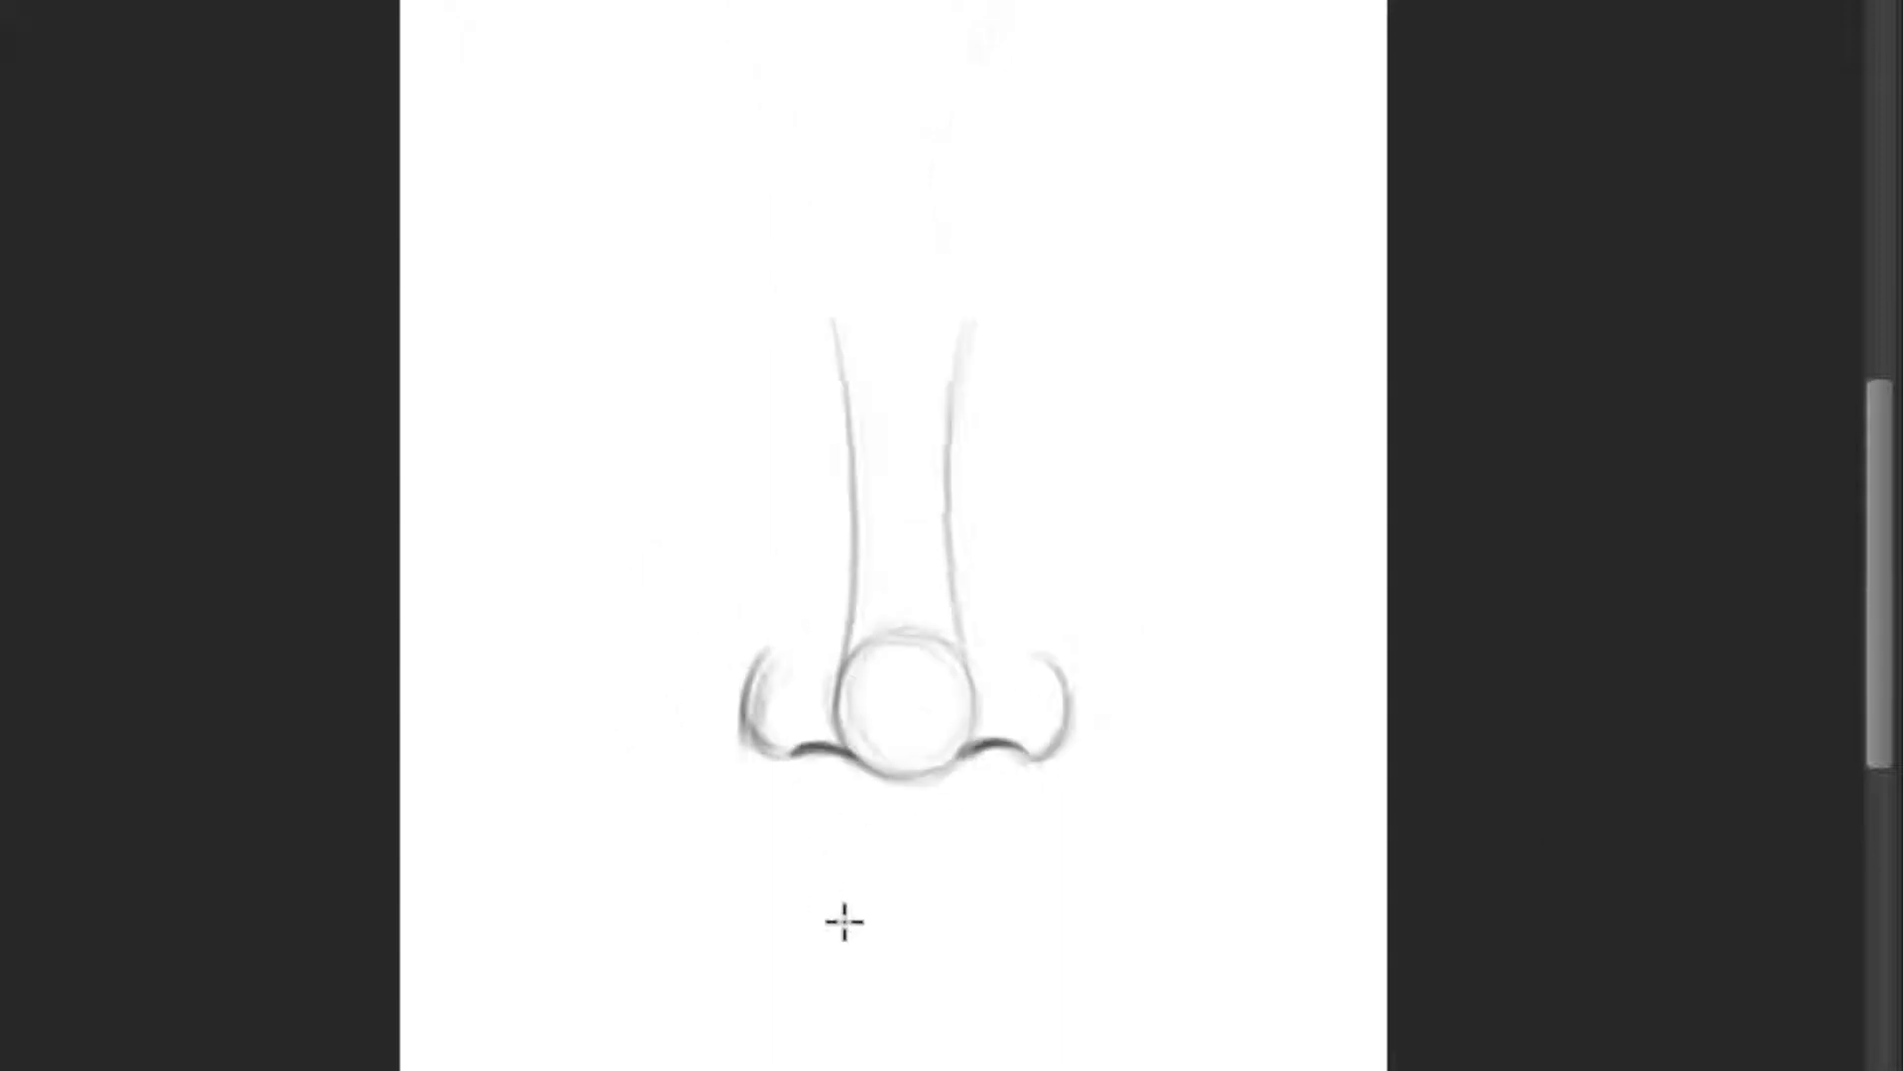
left_click(862, 723)
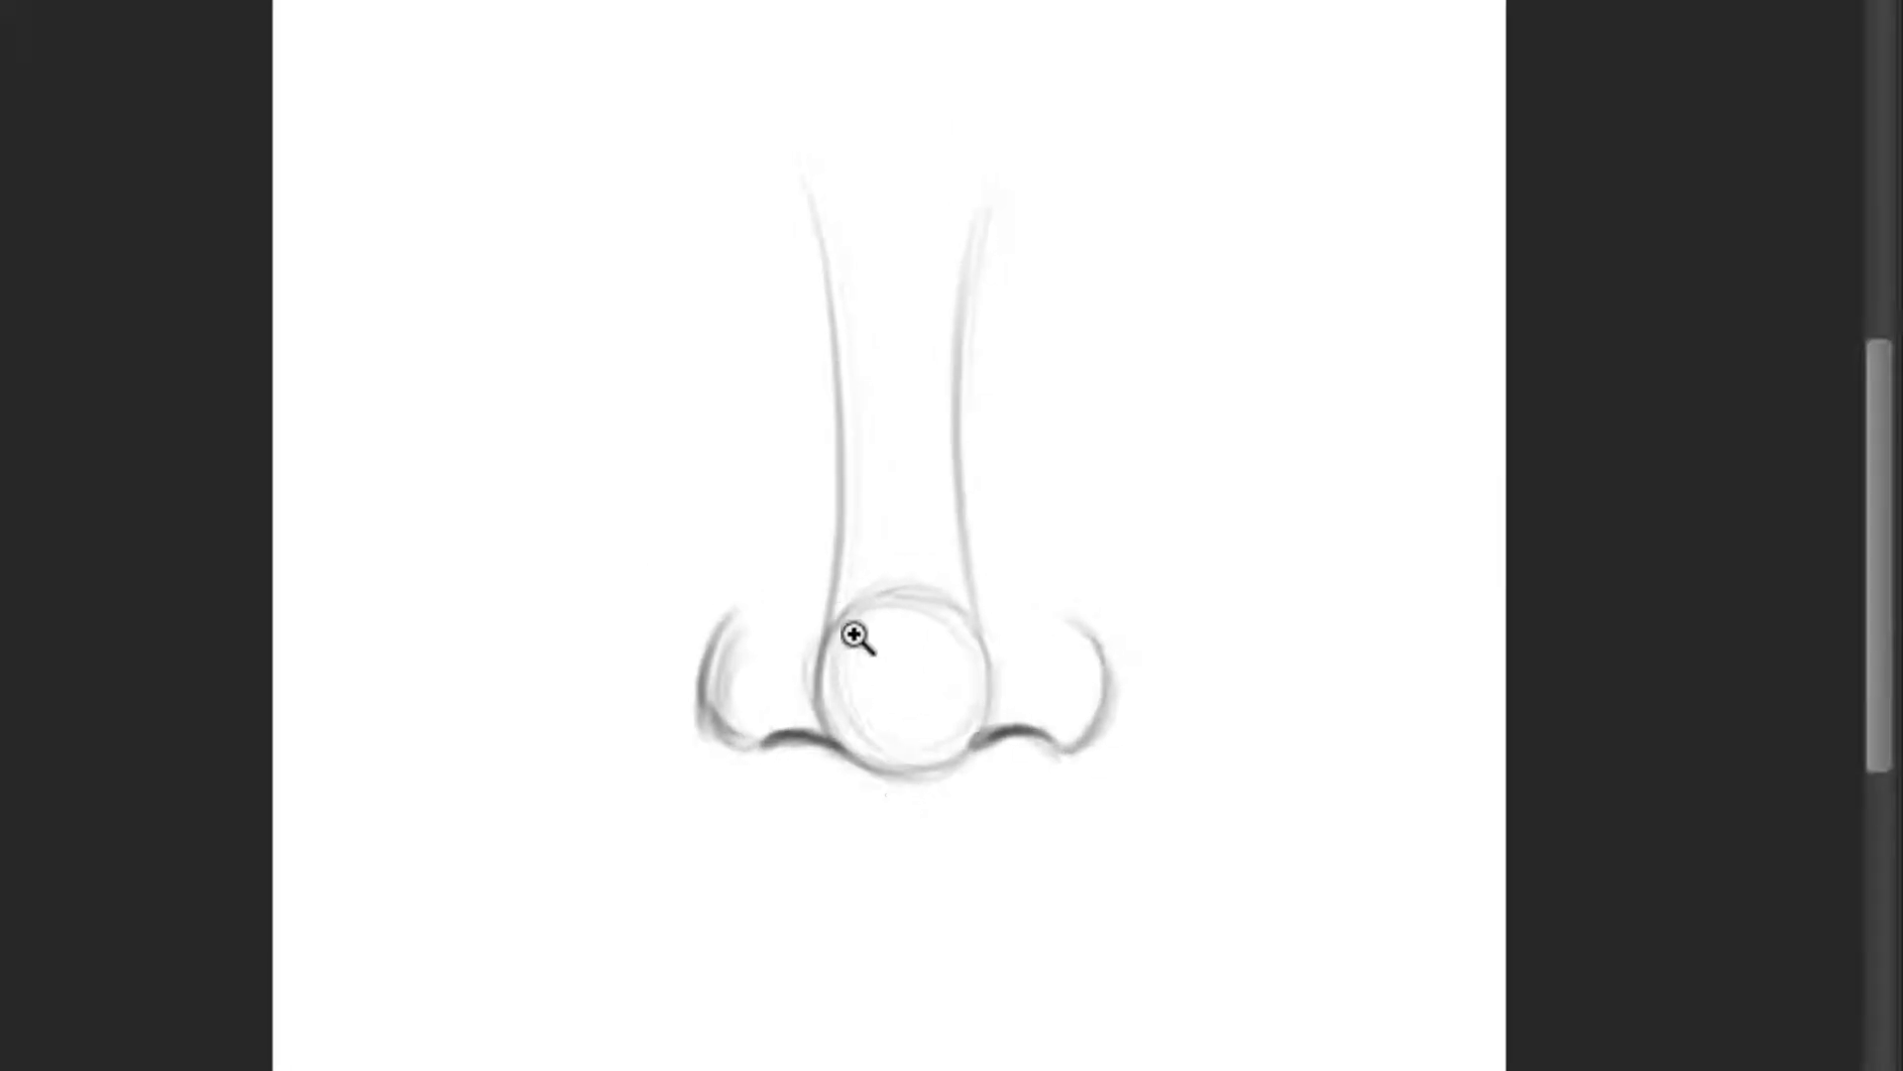
scroll(845, 723, "up", 1)
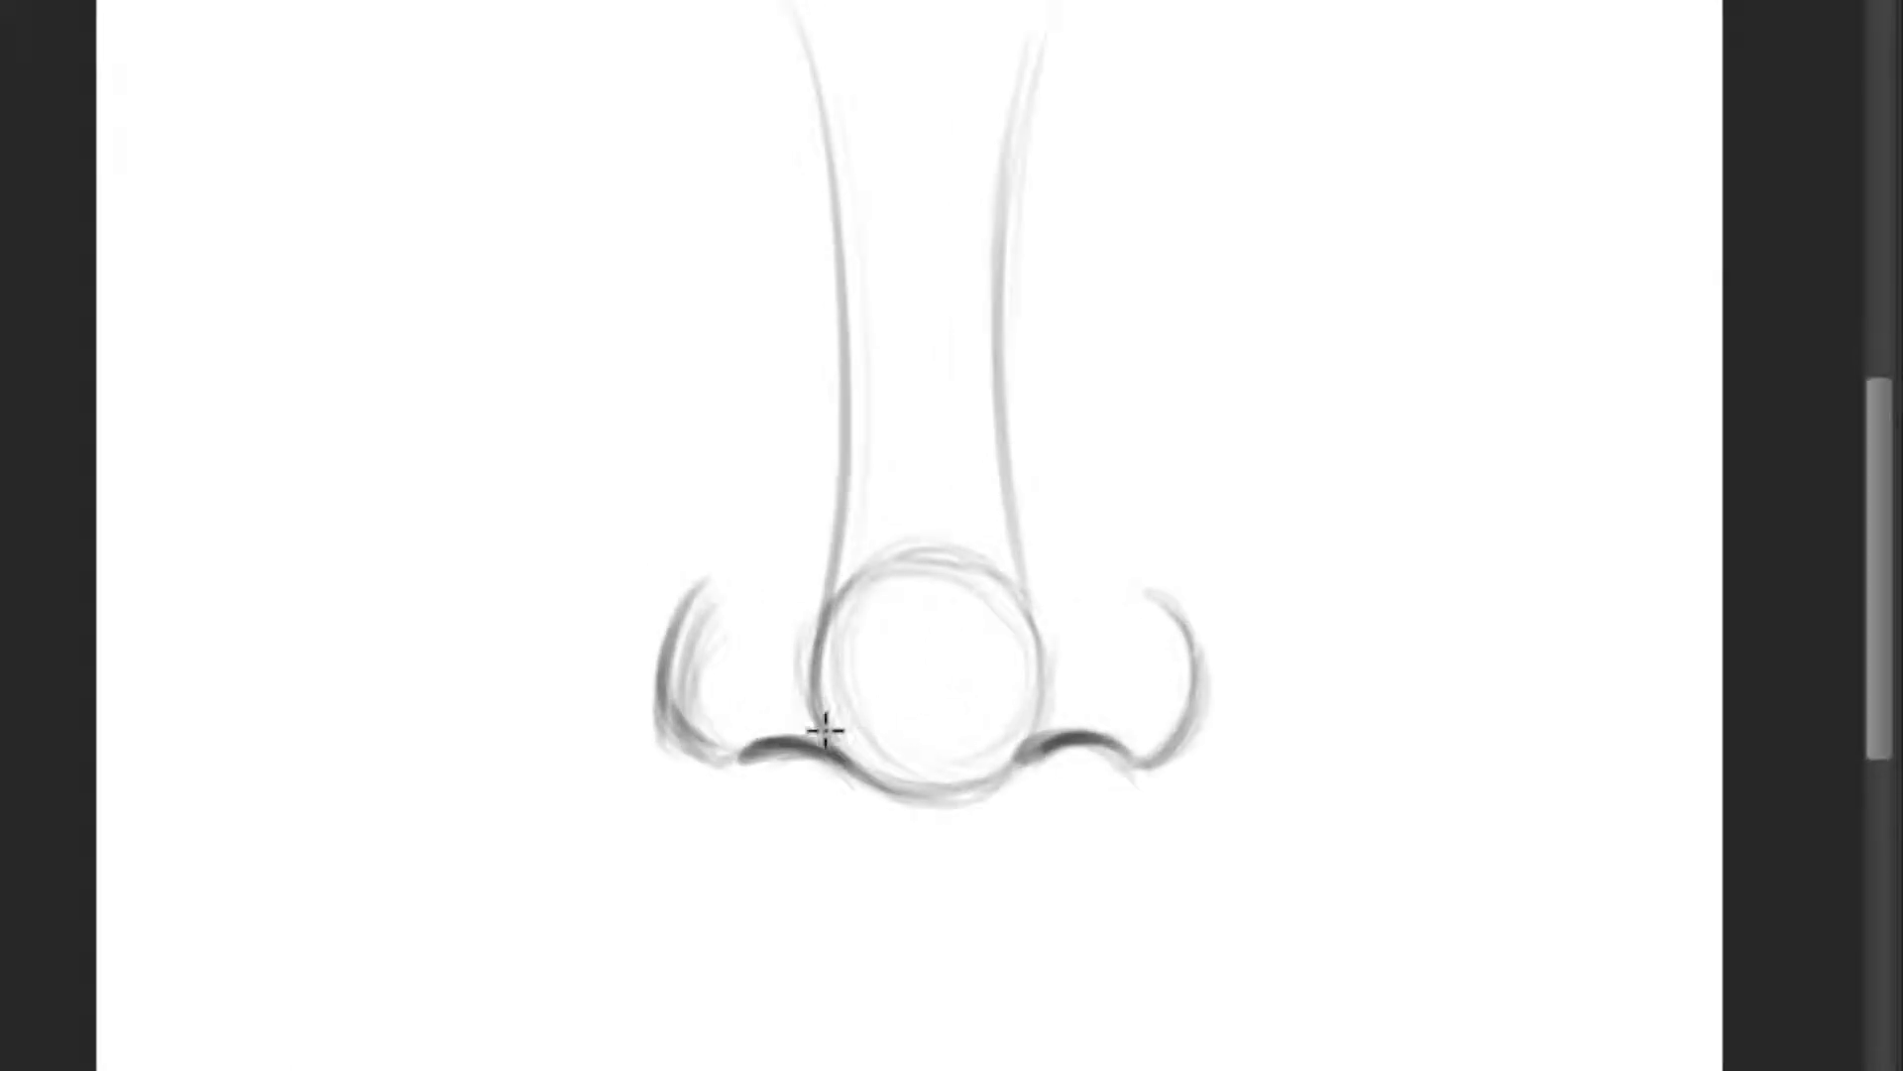
Step: Hatch shading under the nose tip, near the left nostril and inside the right nostril
mouse_move(836, 753)
left_mouse_down()
mouse_move(863, 723)
mouse_move(892, 777)
mouse_move(922, 787)
mouse_move(968, 760)
mouse_move(905, 786)
mouse_move(836, 677)
mouse_move(845, 624)
mouse_move(863, 769)
mouse_move(909, 735)
mouse_move(962, 799)
mouse_move(989, 734)
left_mouse_up()
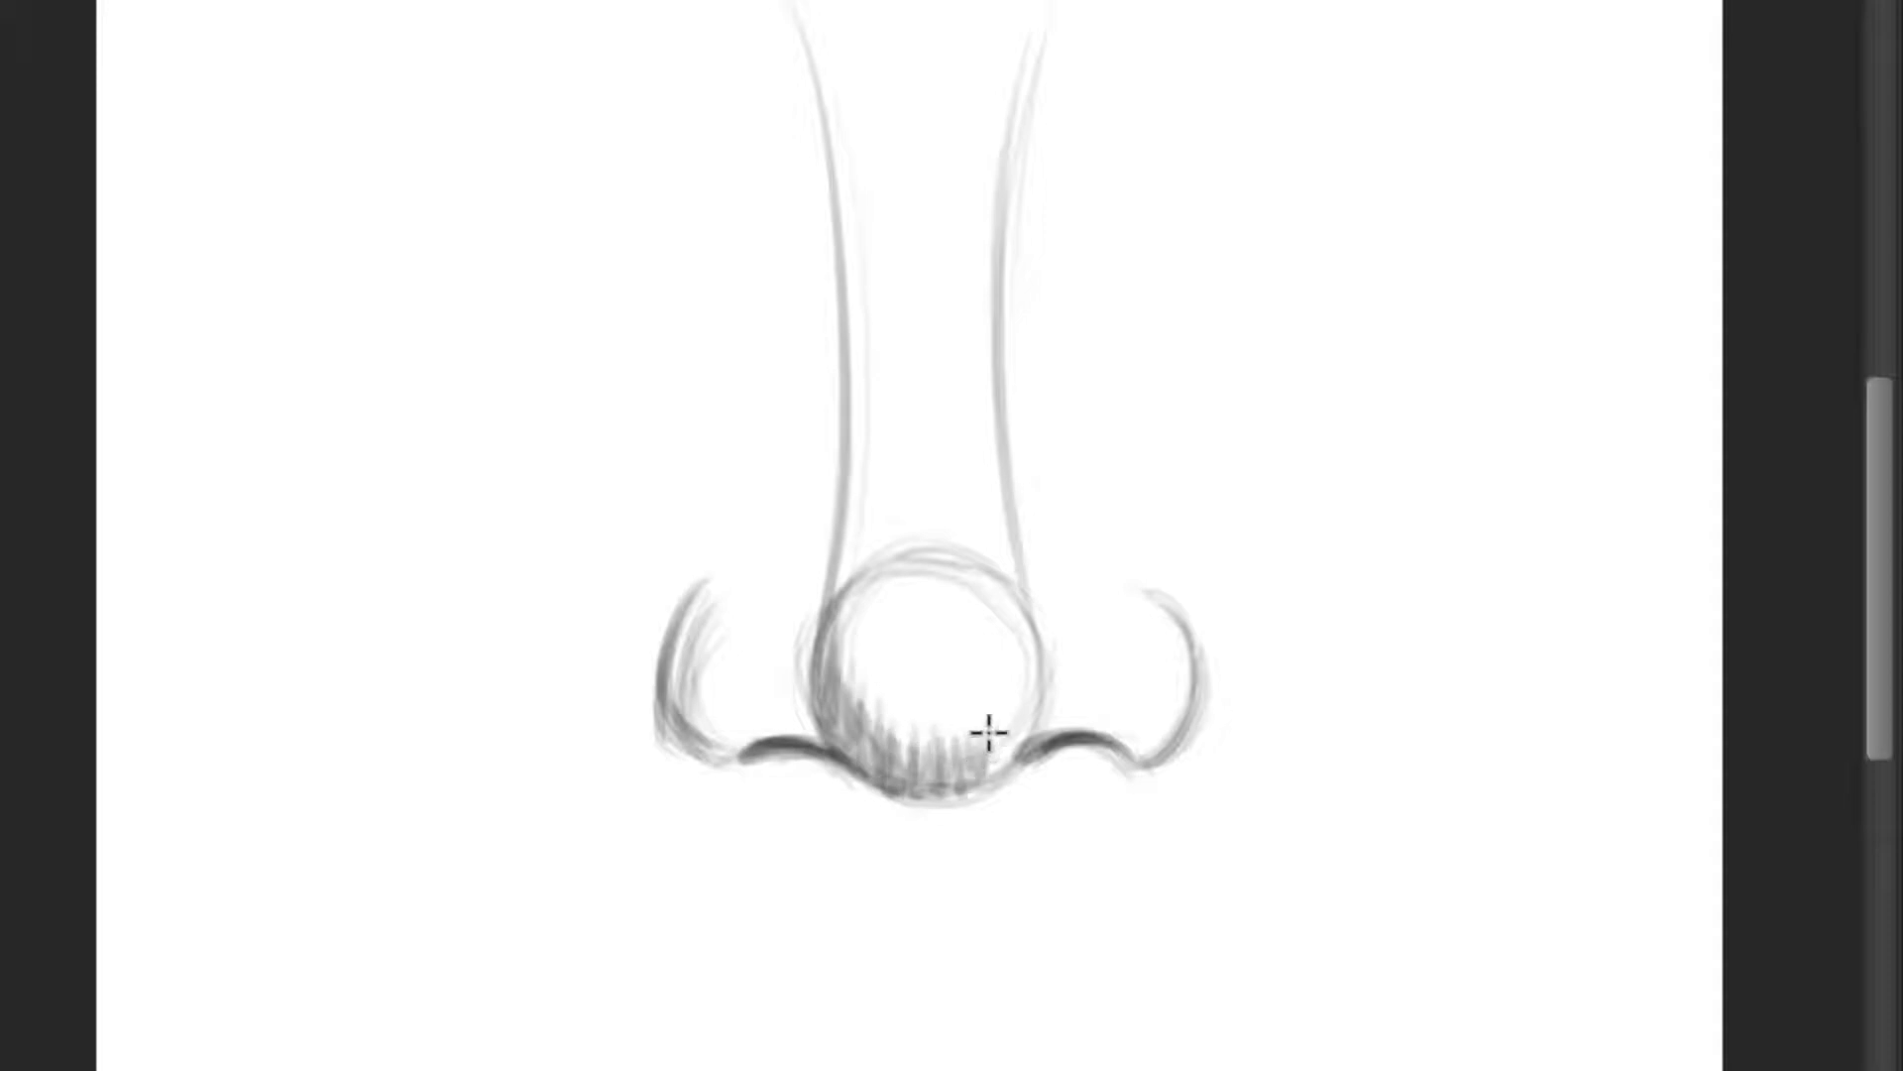
mouse_move(859, 756)
left_mouse_down()
mouse_move(871, 578)
mouse_move(886, 744)
mouse_move(994, 744)
left_mouse_up()
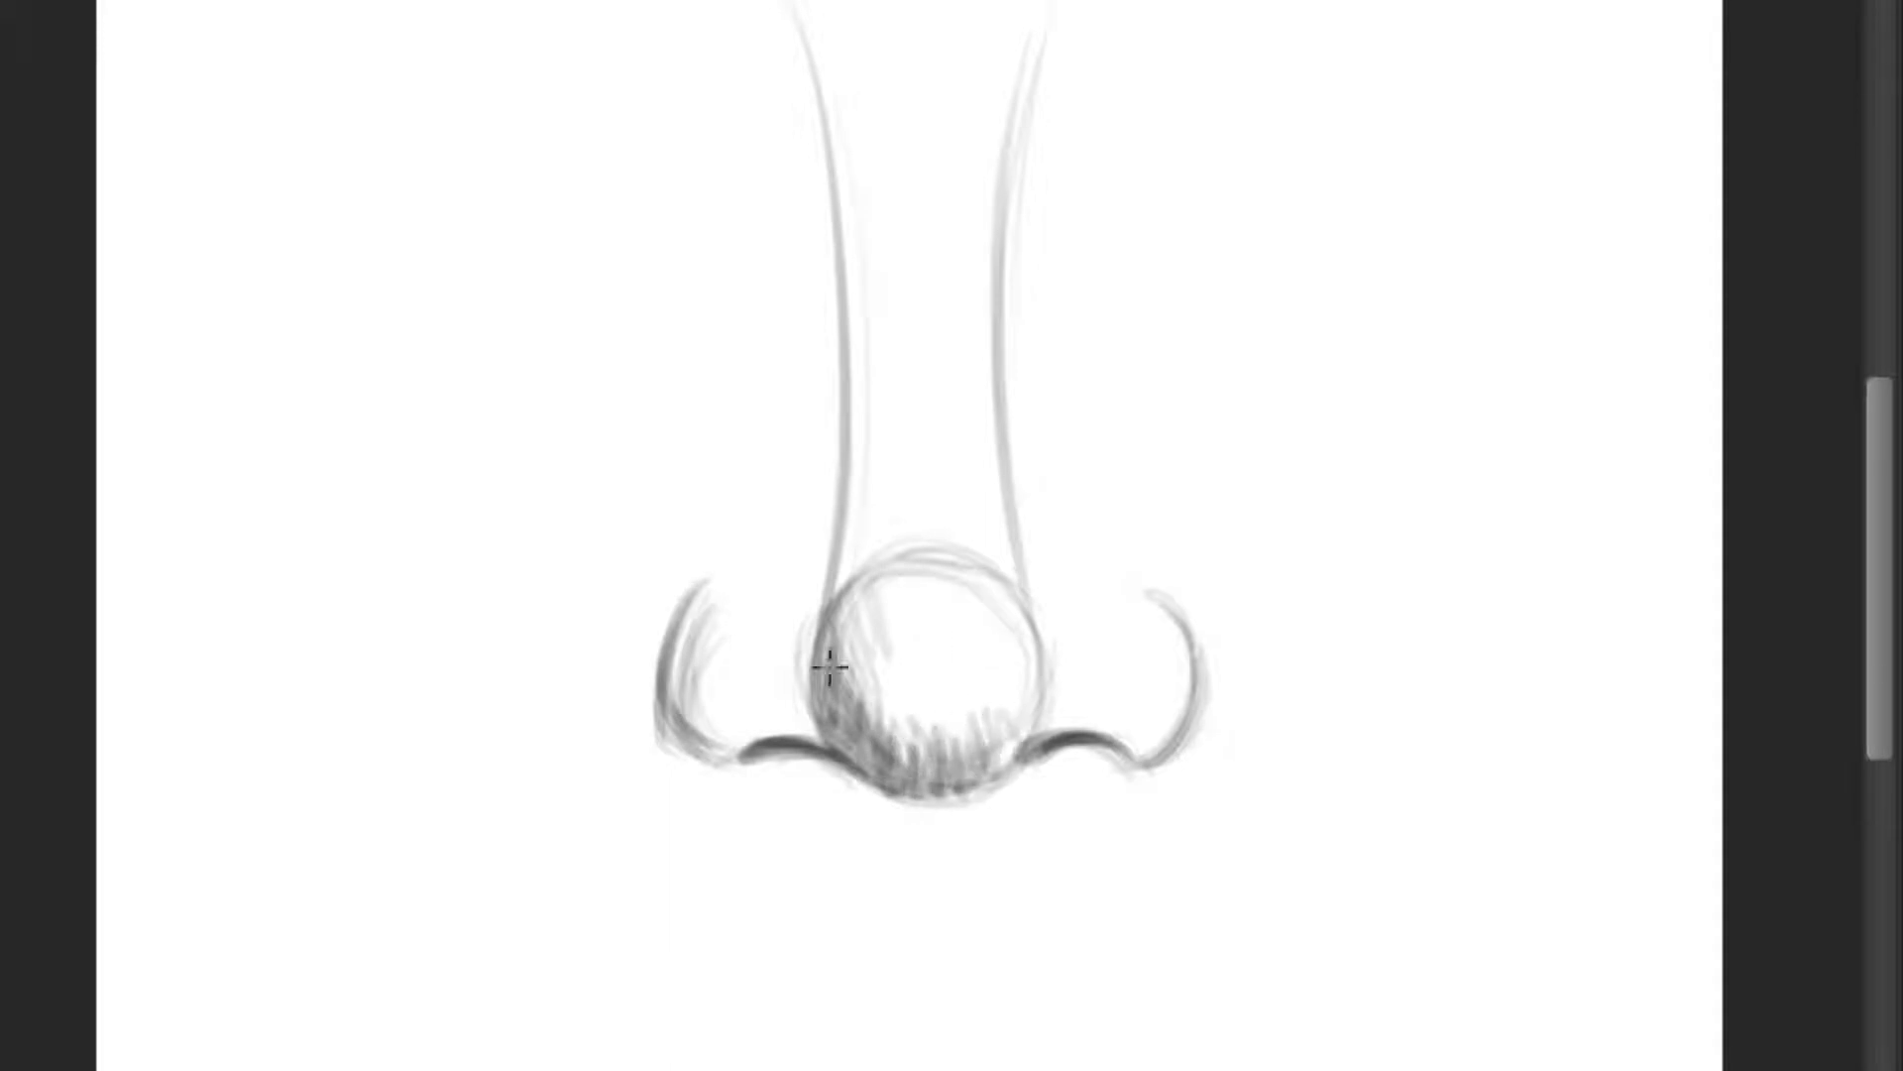
mouse_move(801, 715)
left_mouse_down()
mouse_move(777, 699)
mouse_move(697, 723)
mouse_move(748, 731)
mouse_move(799, 681)
mouse_move(705, 723)
left_mouse_up()
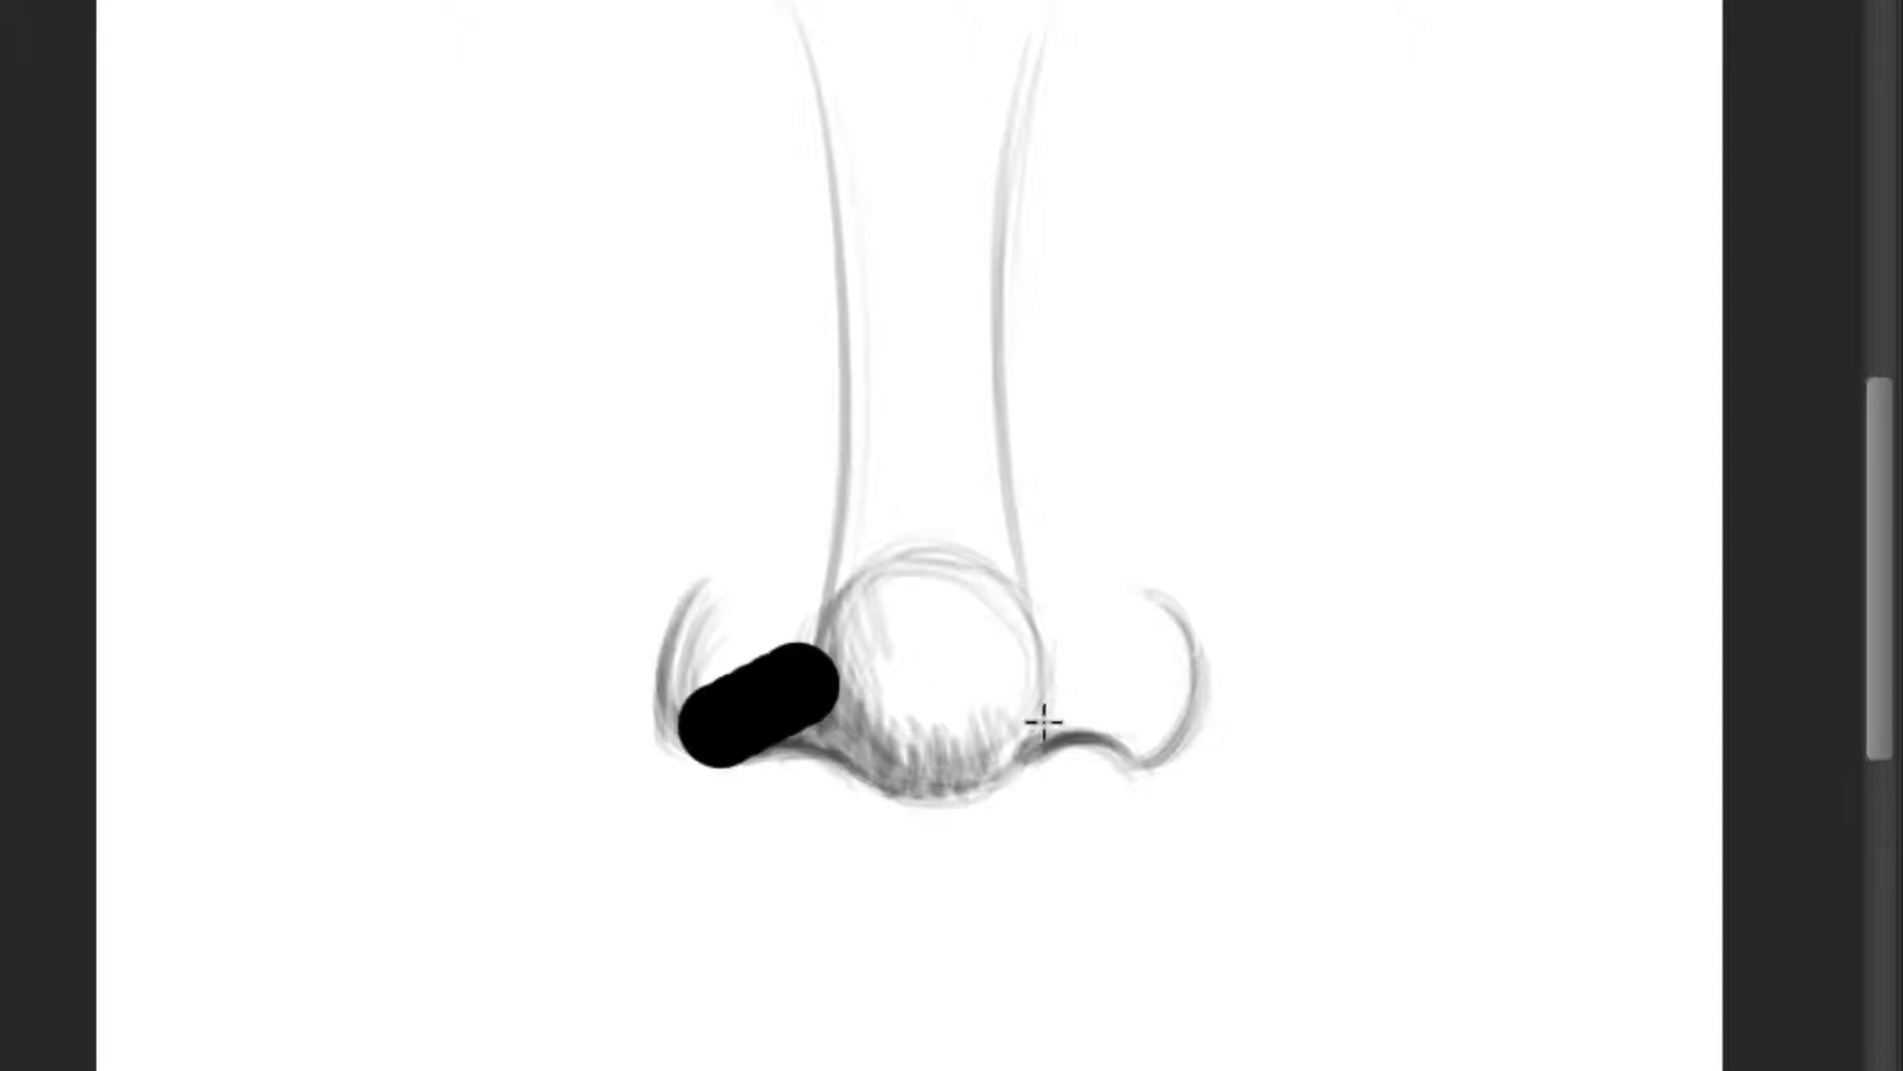
mouse_move(1032, 730)
left_mouse_down()
mouse_move(1100, 723)
mouse_move(1052, 741)
mouse_move(1070, 706)
left_mouse_up()
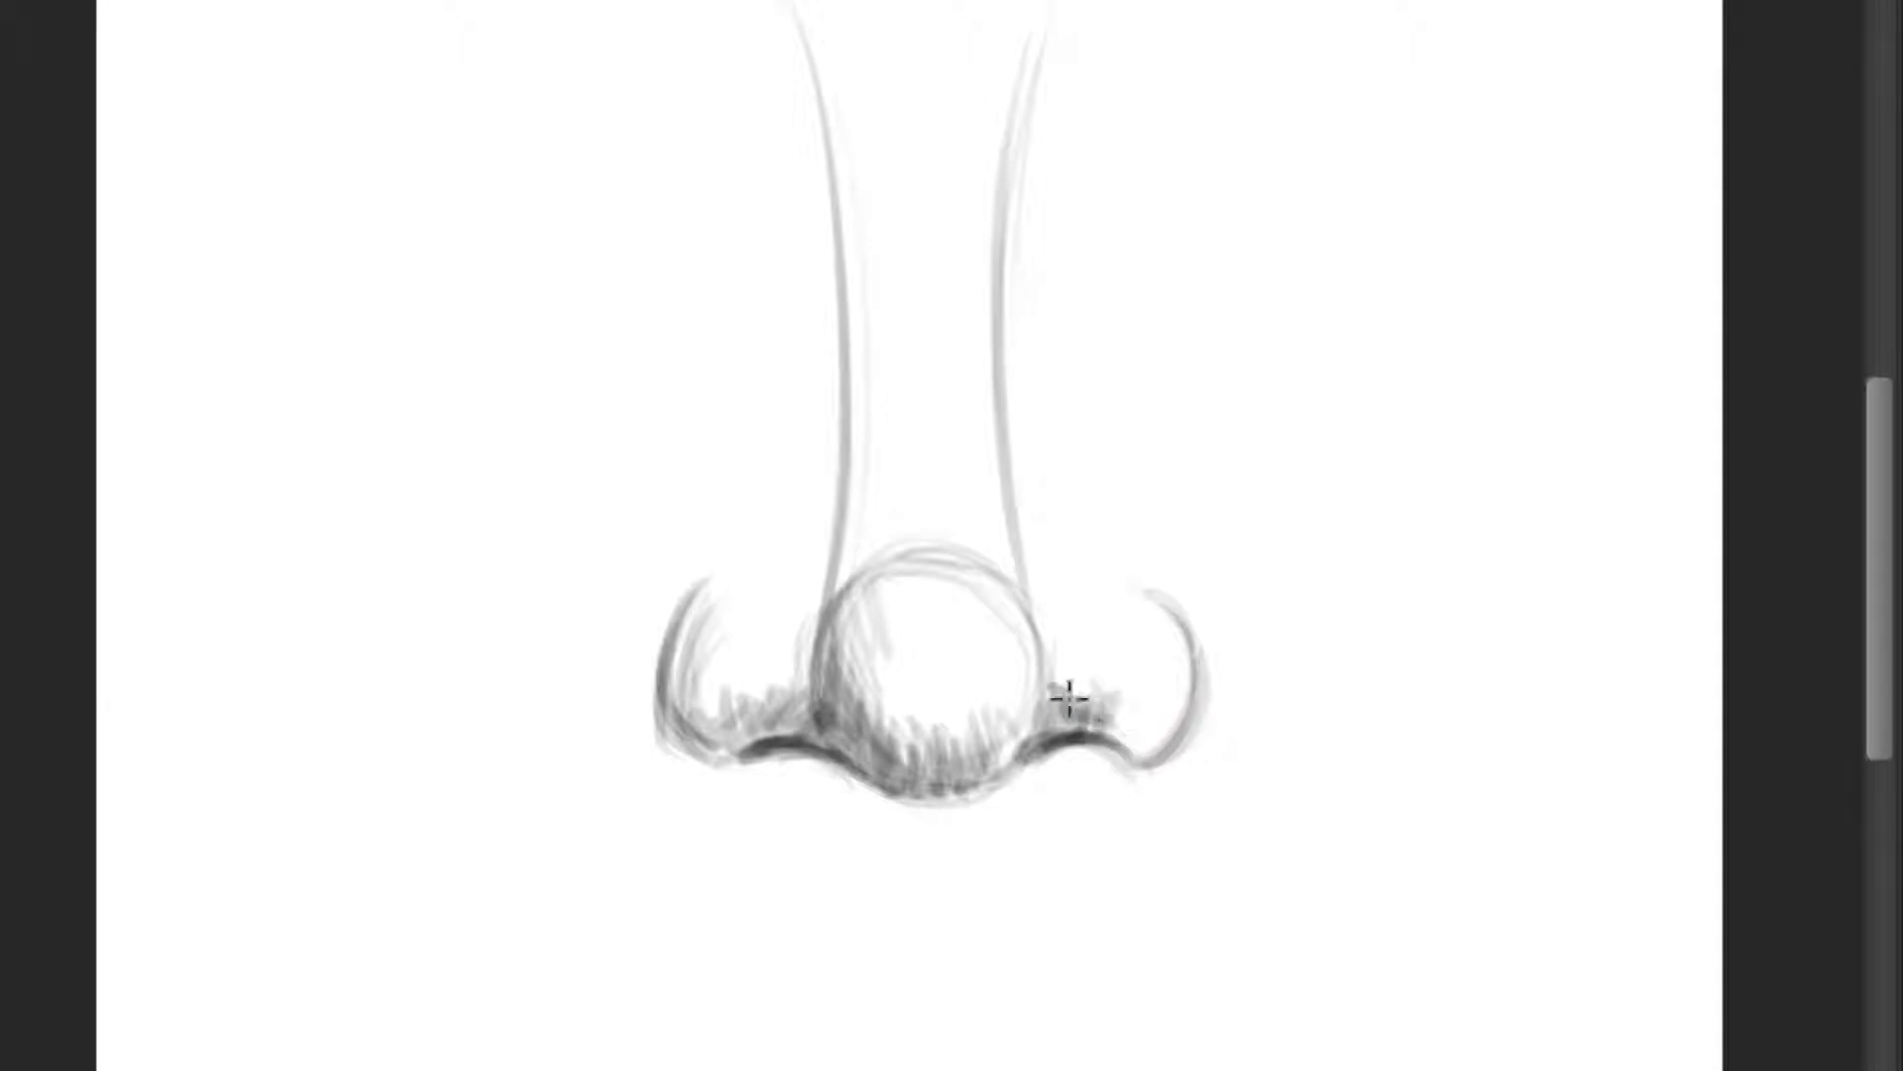
Step: Hatch inside the right wing and shade the left side of the tip and bridge
mouse_move(1068, 699)
left_mouse_down()
mouse_move(1130, 753)
mouse_move(1151, 730)
mouse_move(1104, 698)
mouse_move(965, 730)
left_mouse_up()
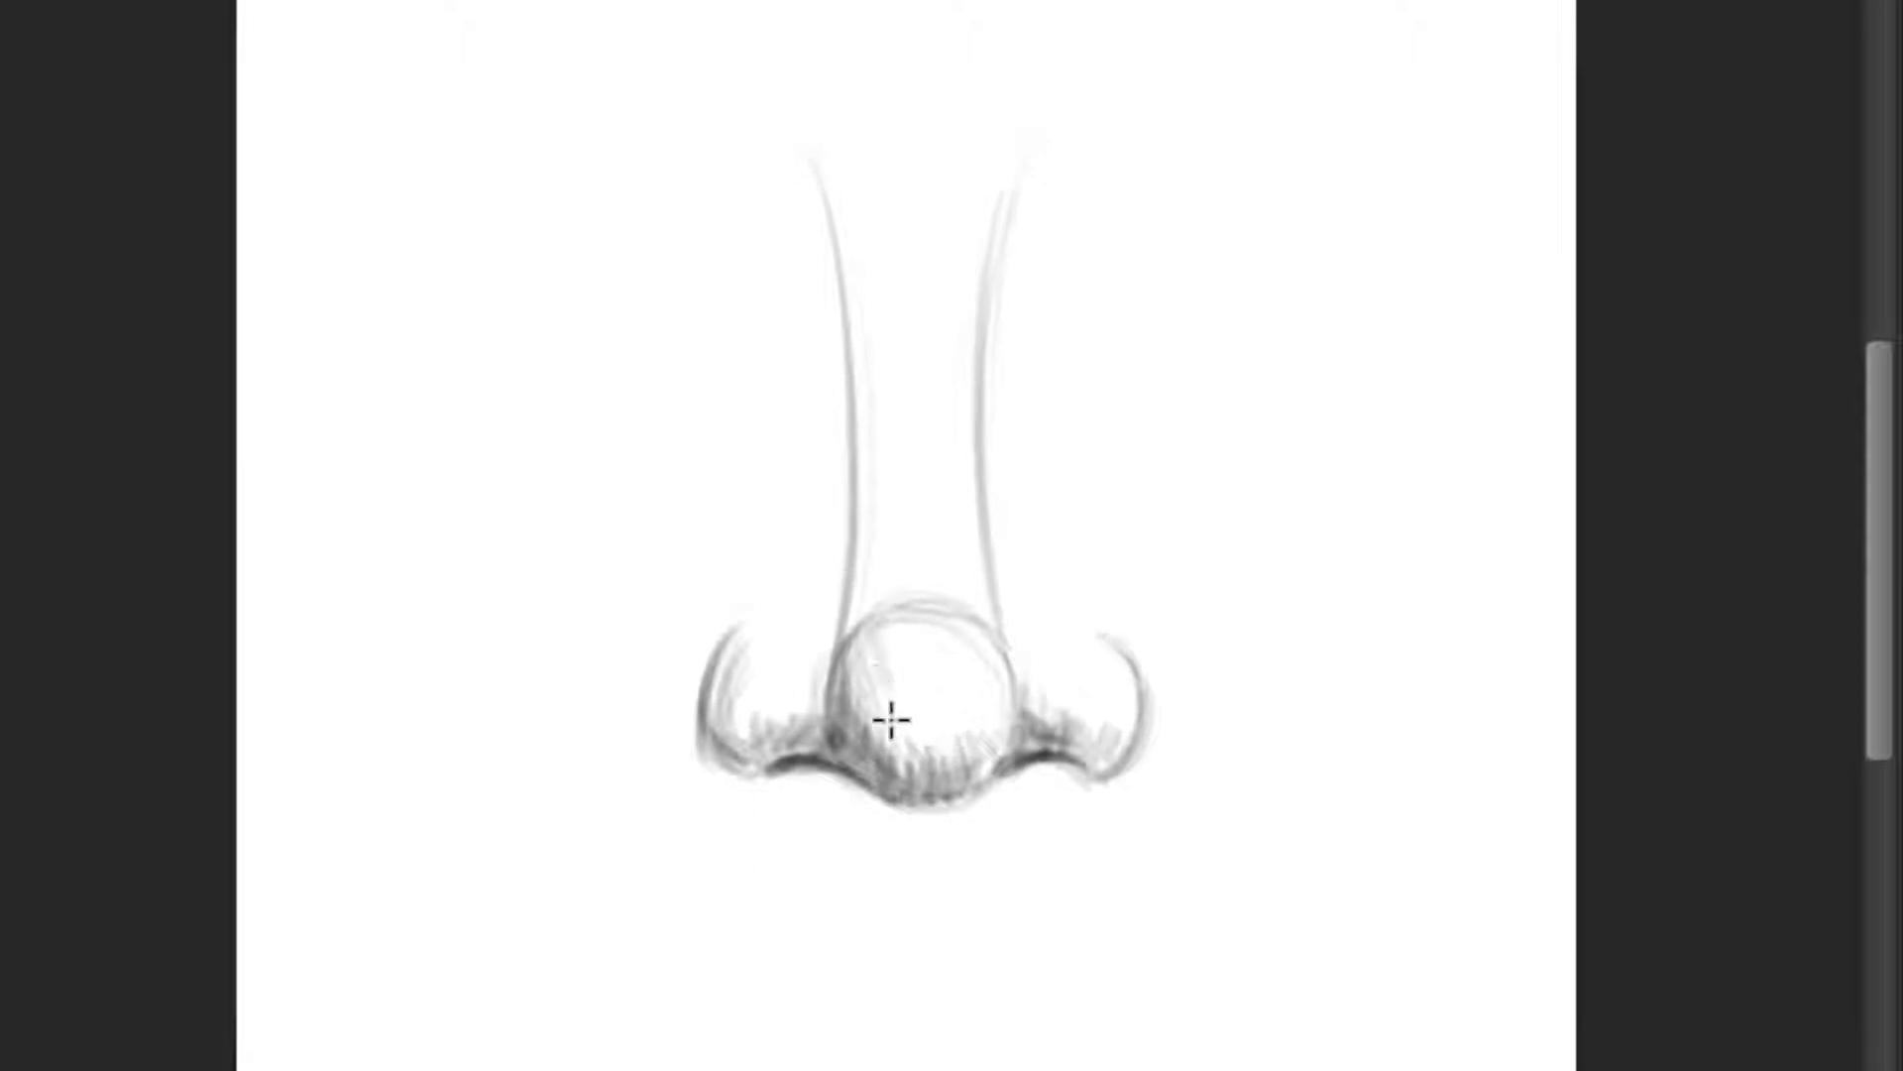
left_click_drag(845, 640, 837, 745)
left_click_drag(837, 594, 853, 626)
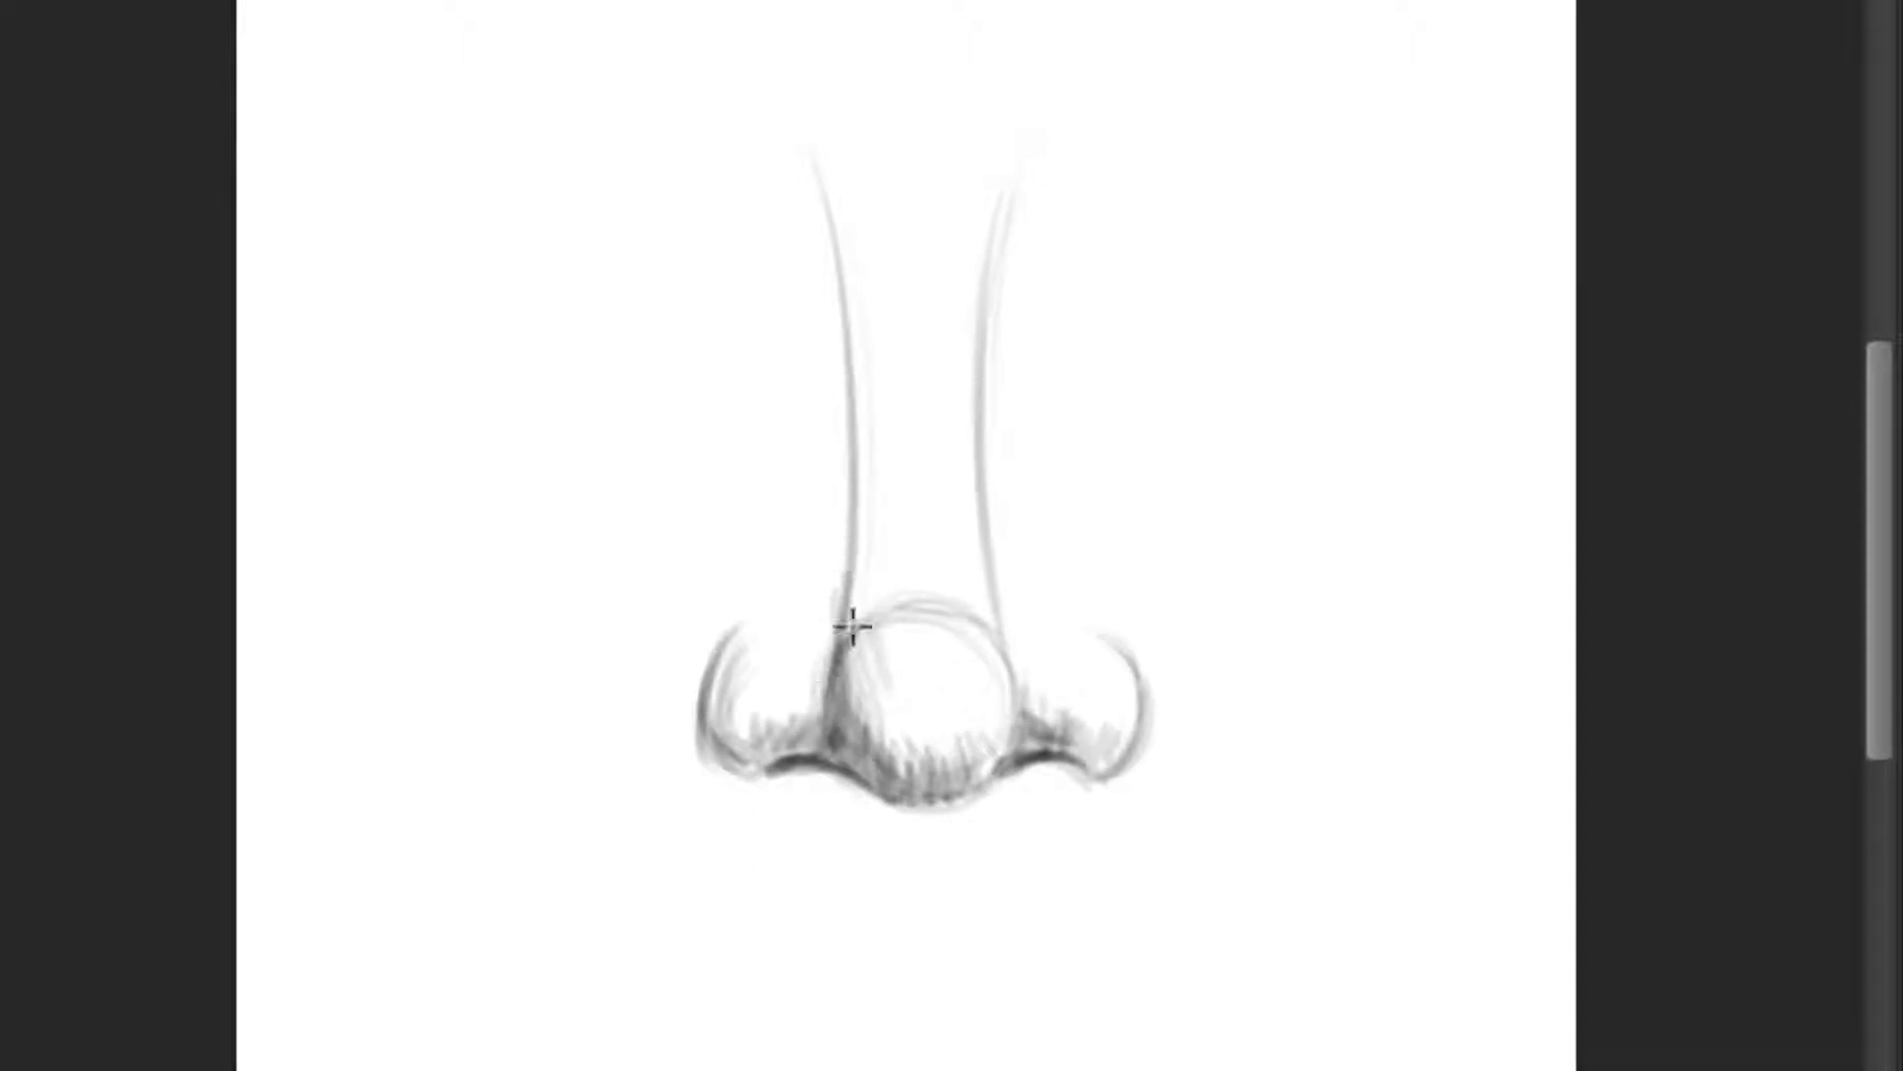
left_click_drag(843, 507, 823, 707)
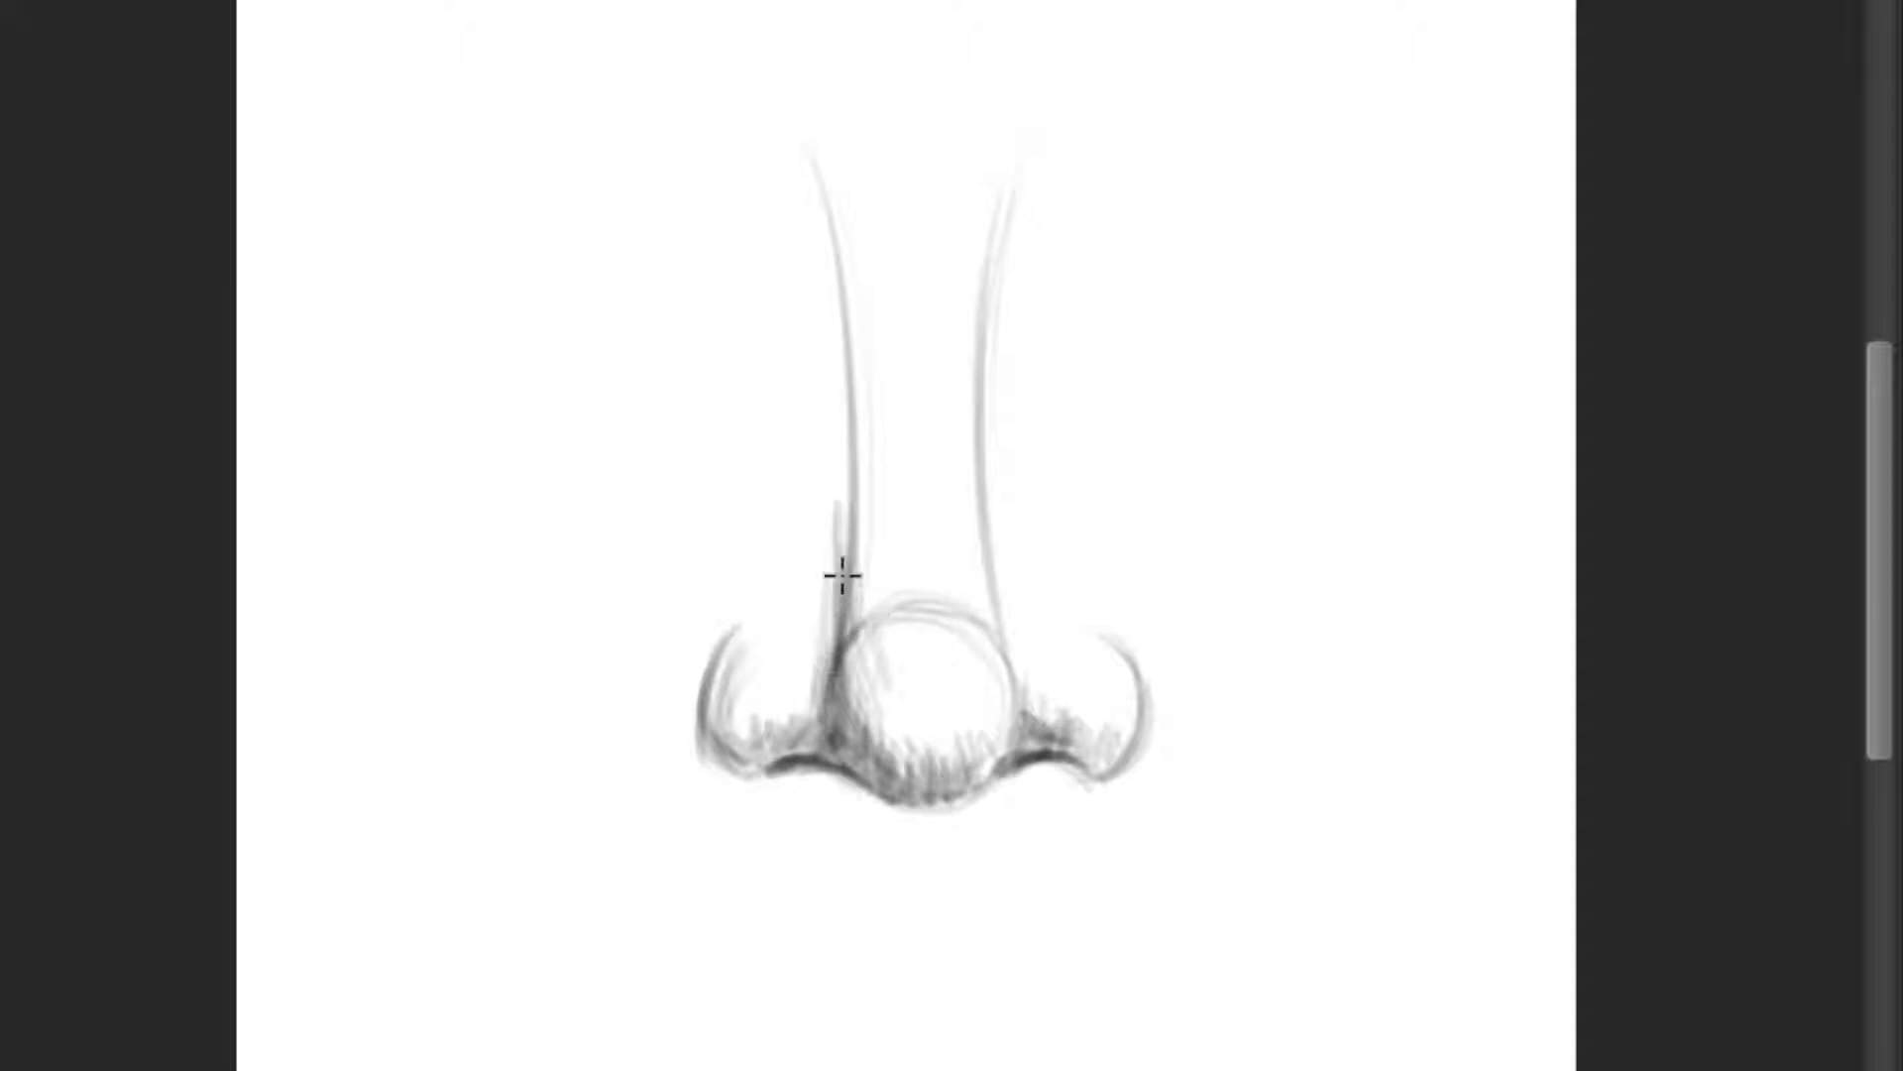
mouse_move(842, 575)
left_mouse_down()
mouse_move(777, 730)
mouse_move(816, 565)
mouse_move(848, 616)
mouse_move(829, 459)
left_mouse_up()
mouse_move(902, 519)
left_mouse_down()
mouse_move(833, 493)
mouse_move(819, 407)
mouse_move(829, 348)
mouse_move(858, 400)
mouse_move(854, 323)
mouse_move(812, 502)
mouse_move(861, 497)
mouse_move(815, 650)
mouse_move(760, 731)
mouse_move(850, 494)
left_mouse_up()
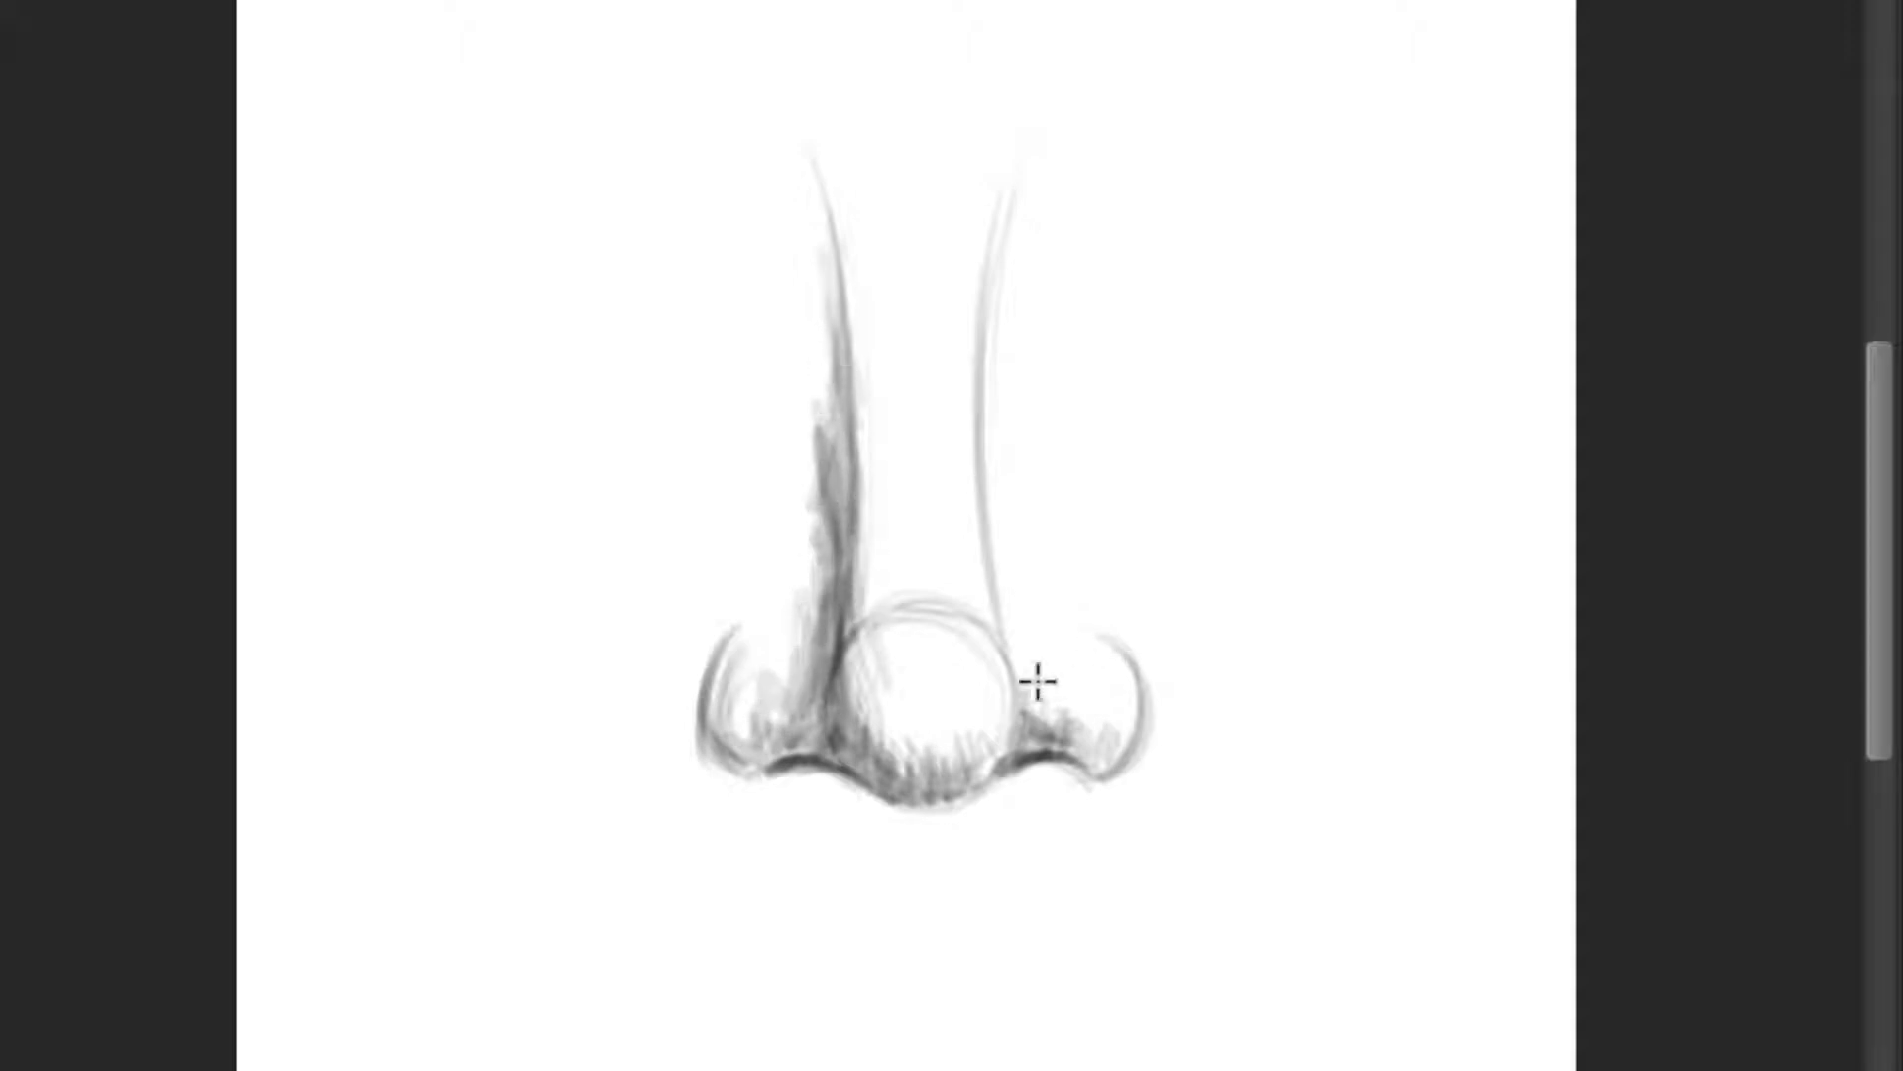
Step: Shade the right side of the tip and bridge, and darken the tip's underside
mouse_move(1031, 700)
left_mouse_down()
mouse_move(994, 412)
mouse_move(985, 442)
mouse_move(994, 310)
mouse_move(999, 507)
left_mouse_up()
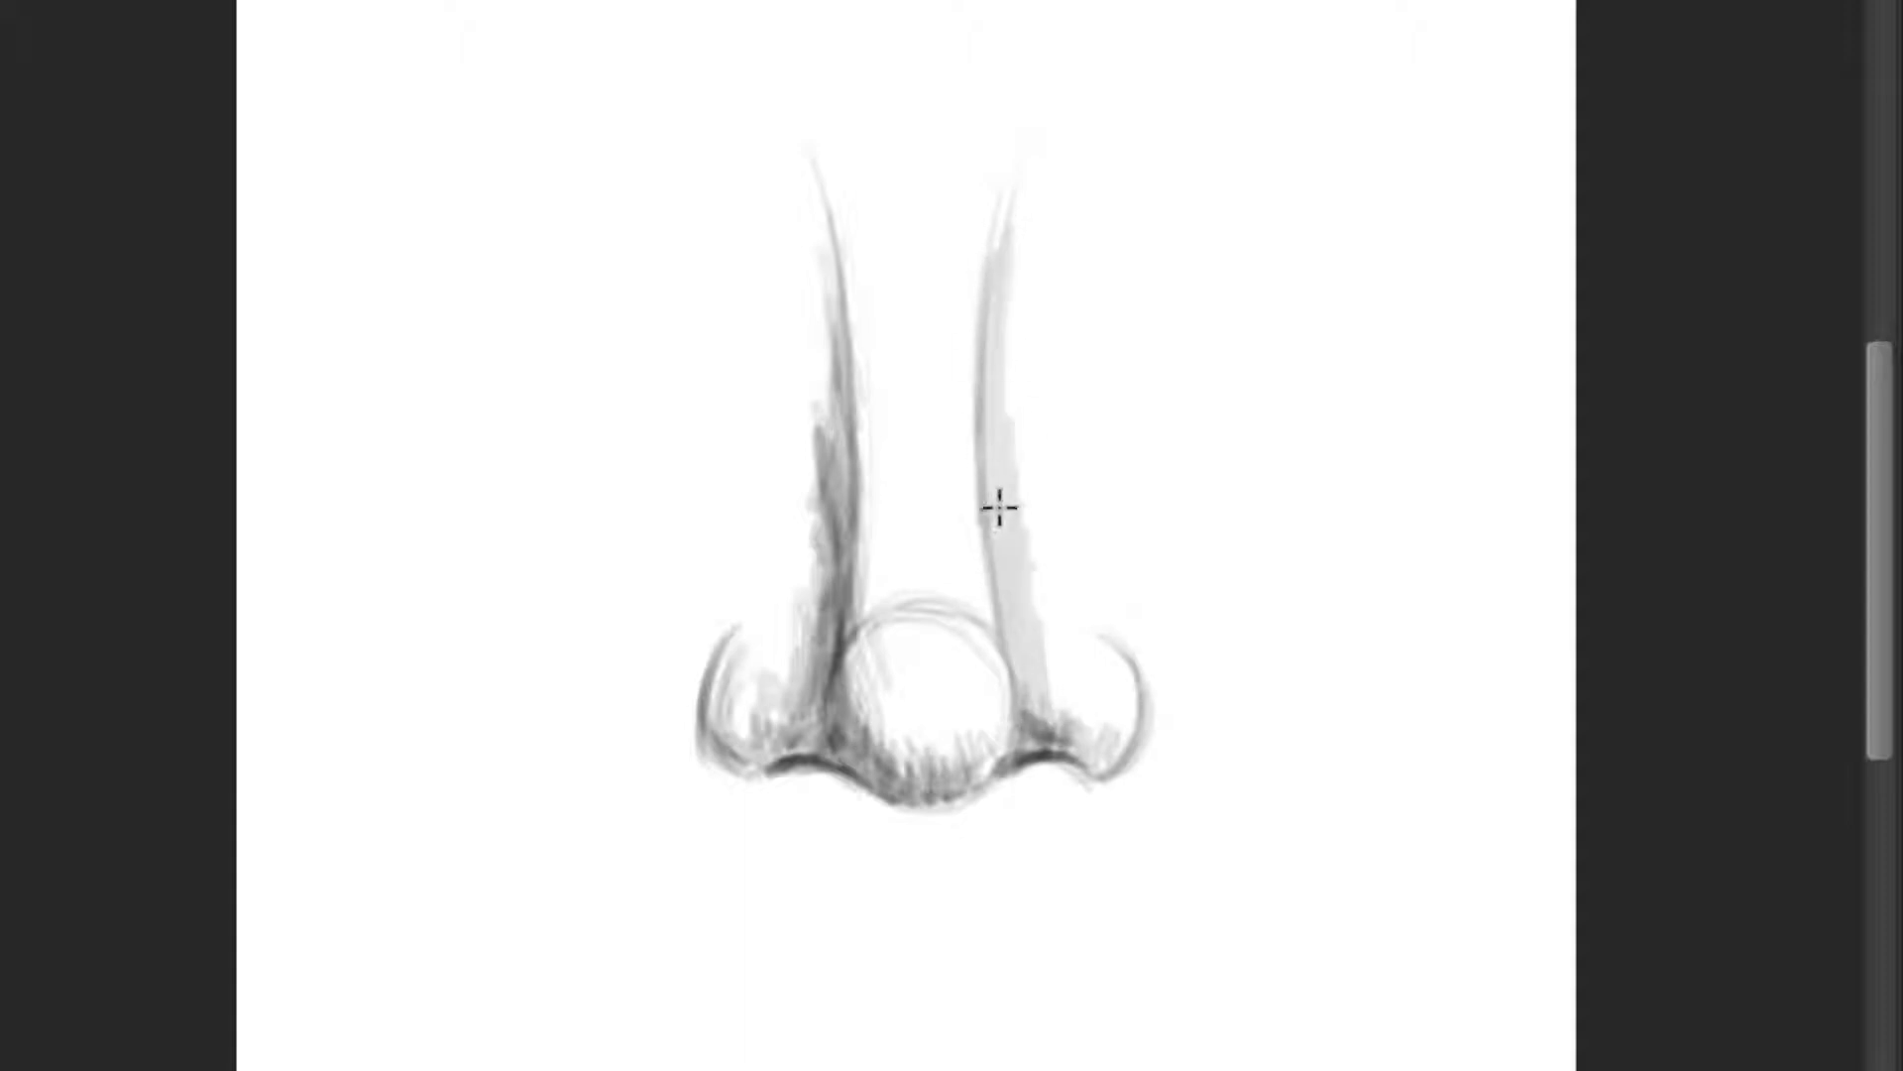
mouse_move(1050, 683)
left_mouse_down()
mouse_move(1007, 625)
mouse_move(1028, 671)
mouse_move(981, 391)
mouse_move(1008, 318)
mouse_move(1030, 628)
left_mouse_up()
left_click_drag(1046, 714, 1073, 744)
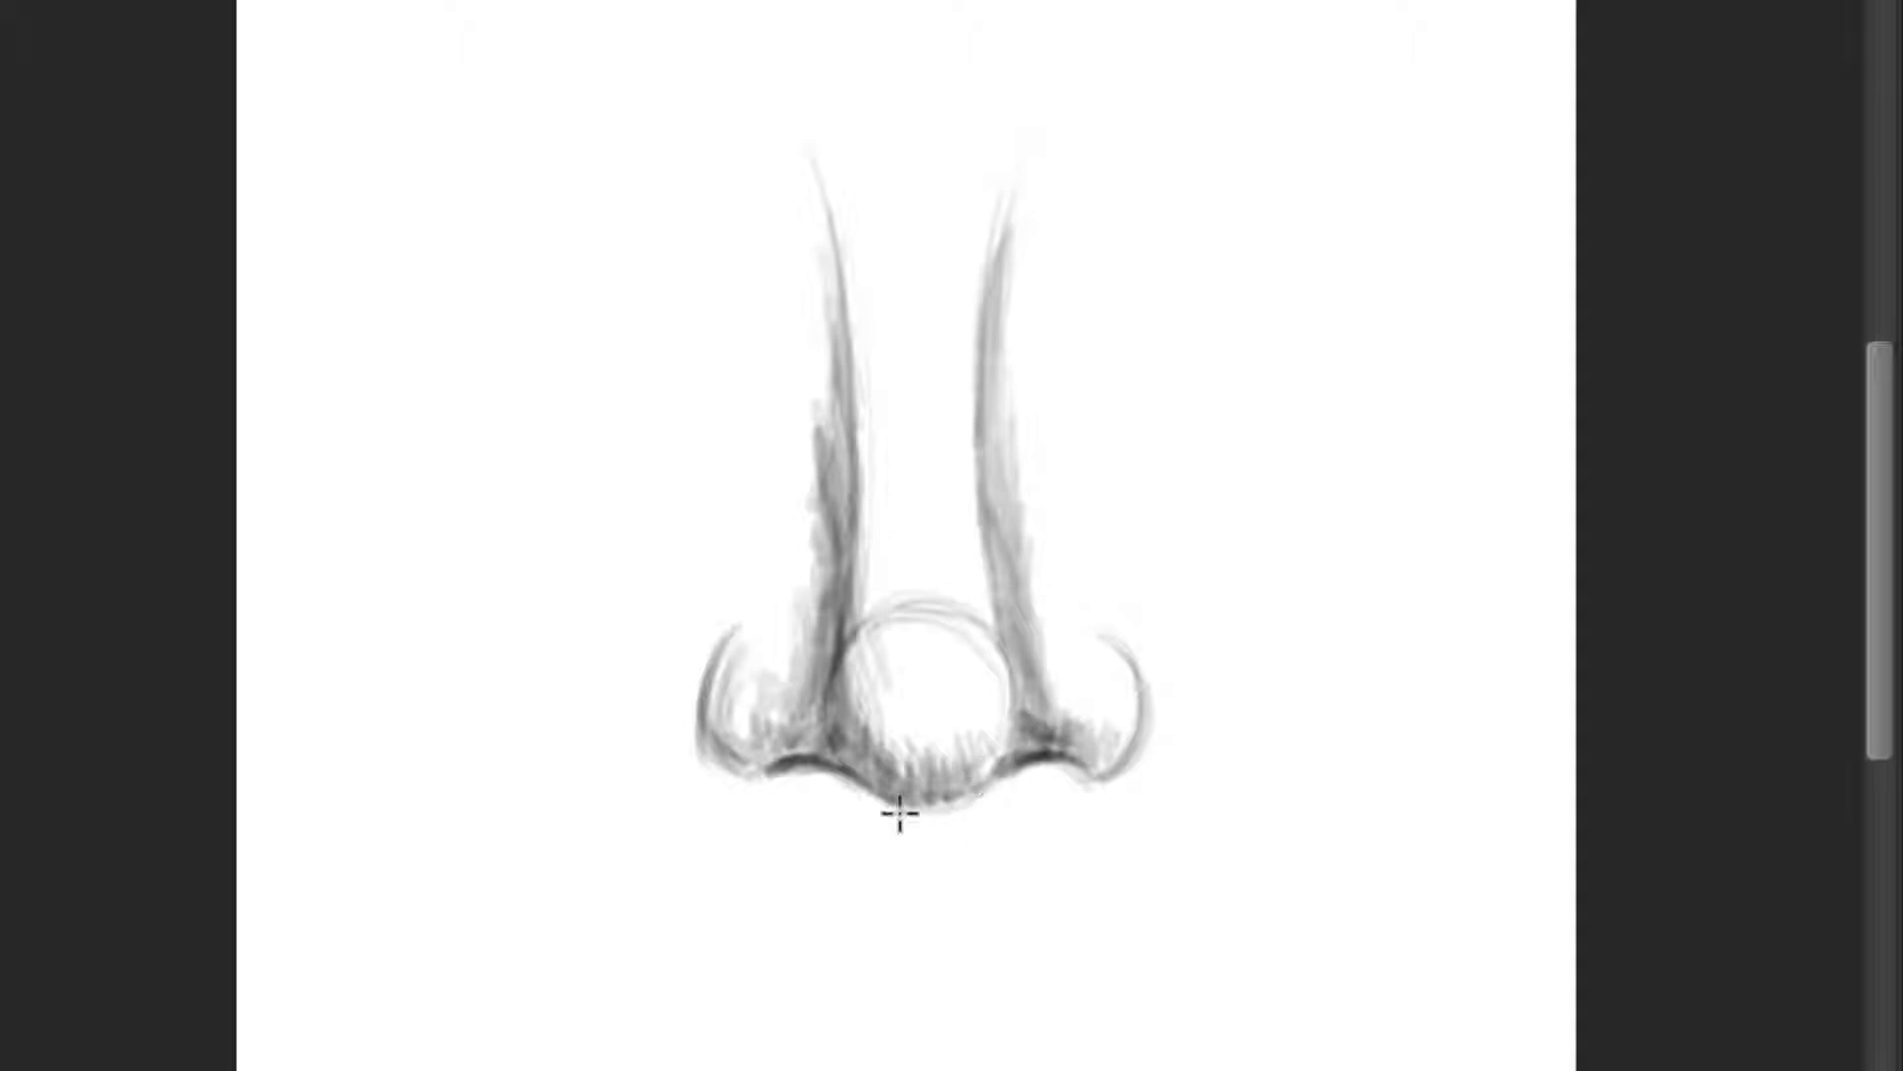
mouse_move(899, 815)
left_mouse_down()
mouse_move(972, 783)
mouse_move(994, 726)
left_mouse_up()
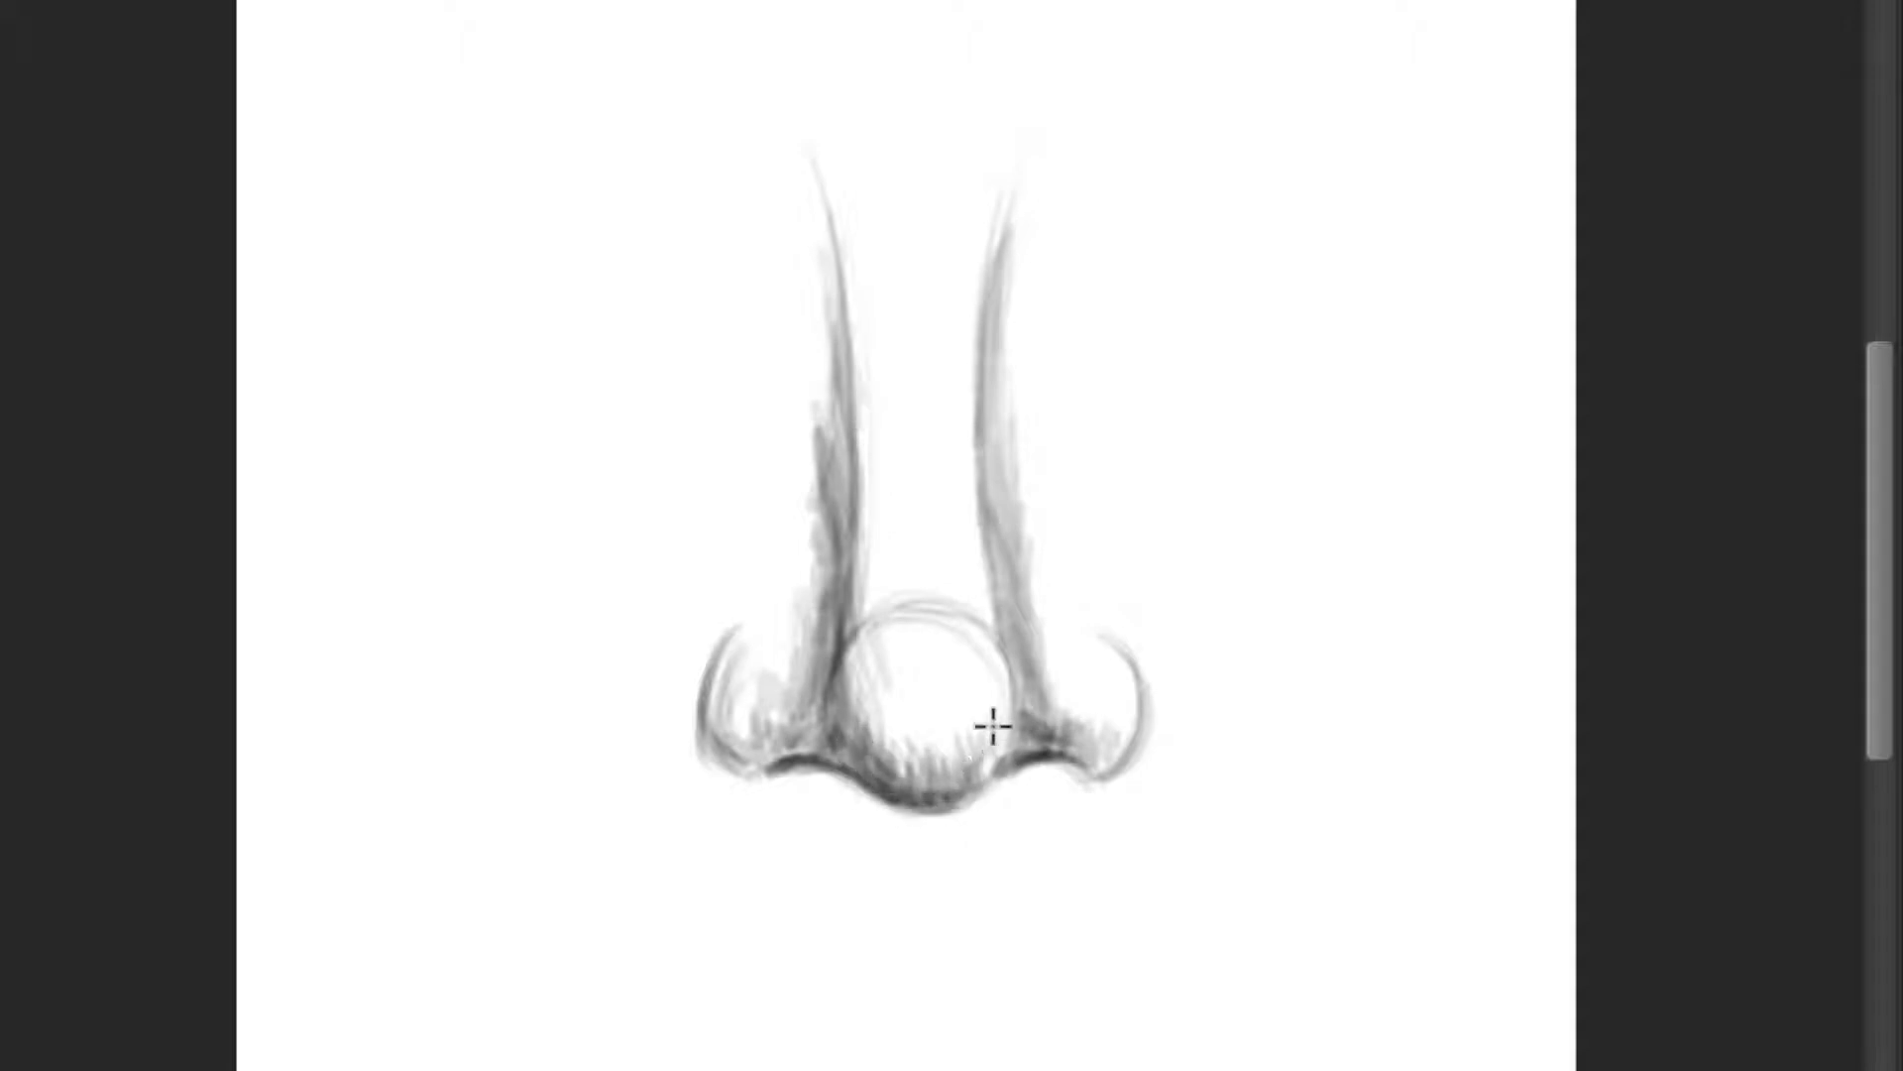
mouse_move(847, 735)
left_mouse_down()
mouse_move(928, 790)
mouse_move(931, 733)
left_mouse_up()
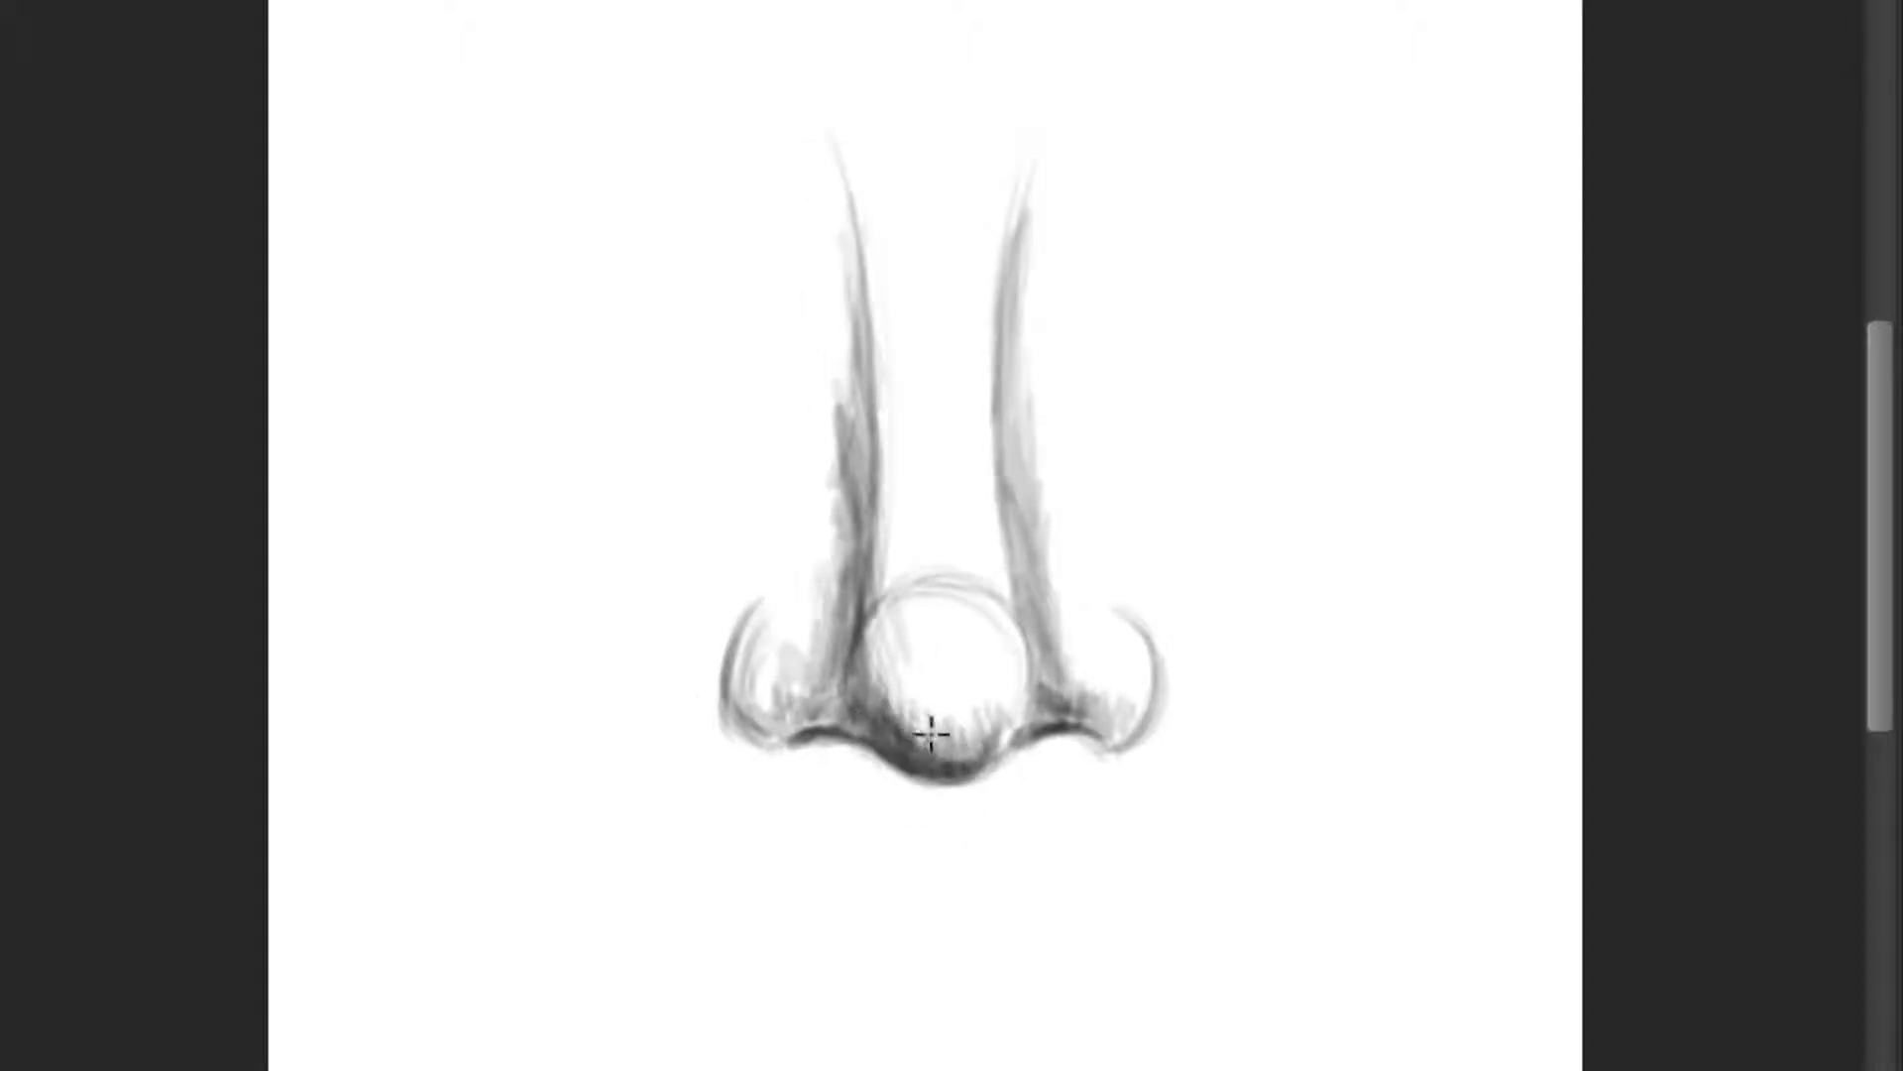
left_click_drag(931, 599, 961, 631)
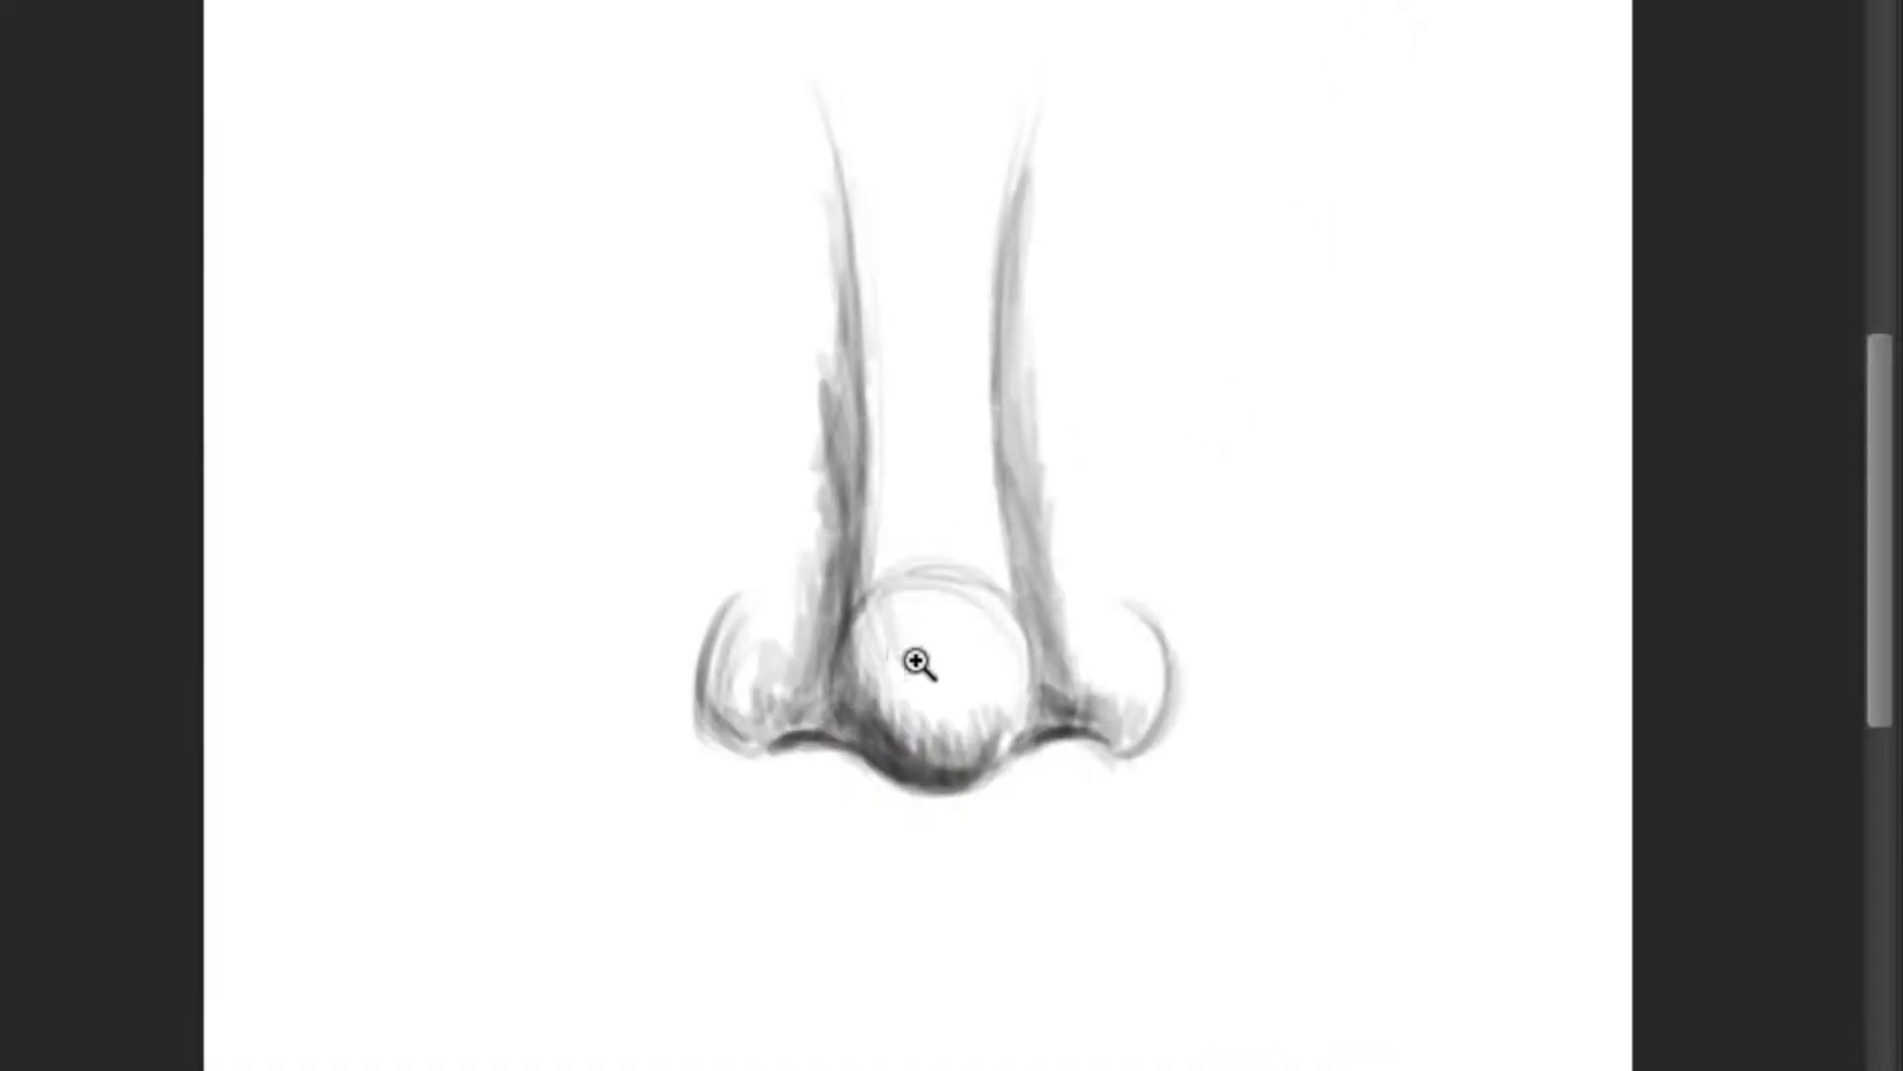
mouse_move(916, 664)
left_mouse_down()
mouse_move(962, 727)
mouse_move(924, 691)
left_mouse_up()
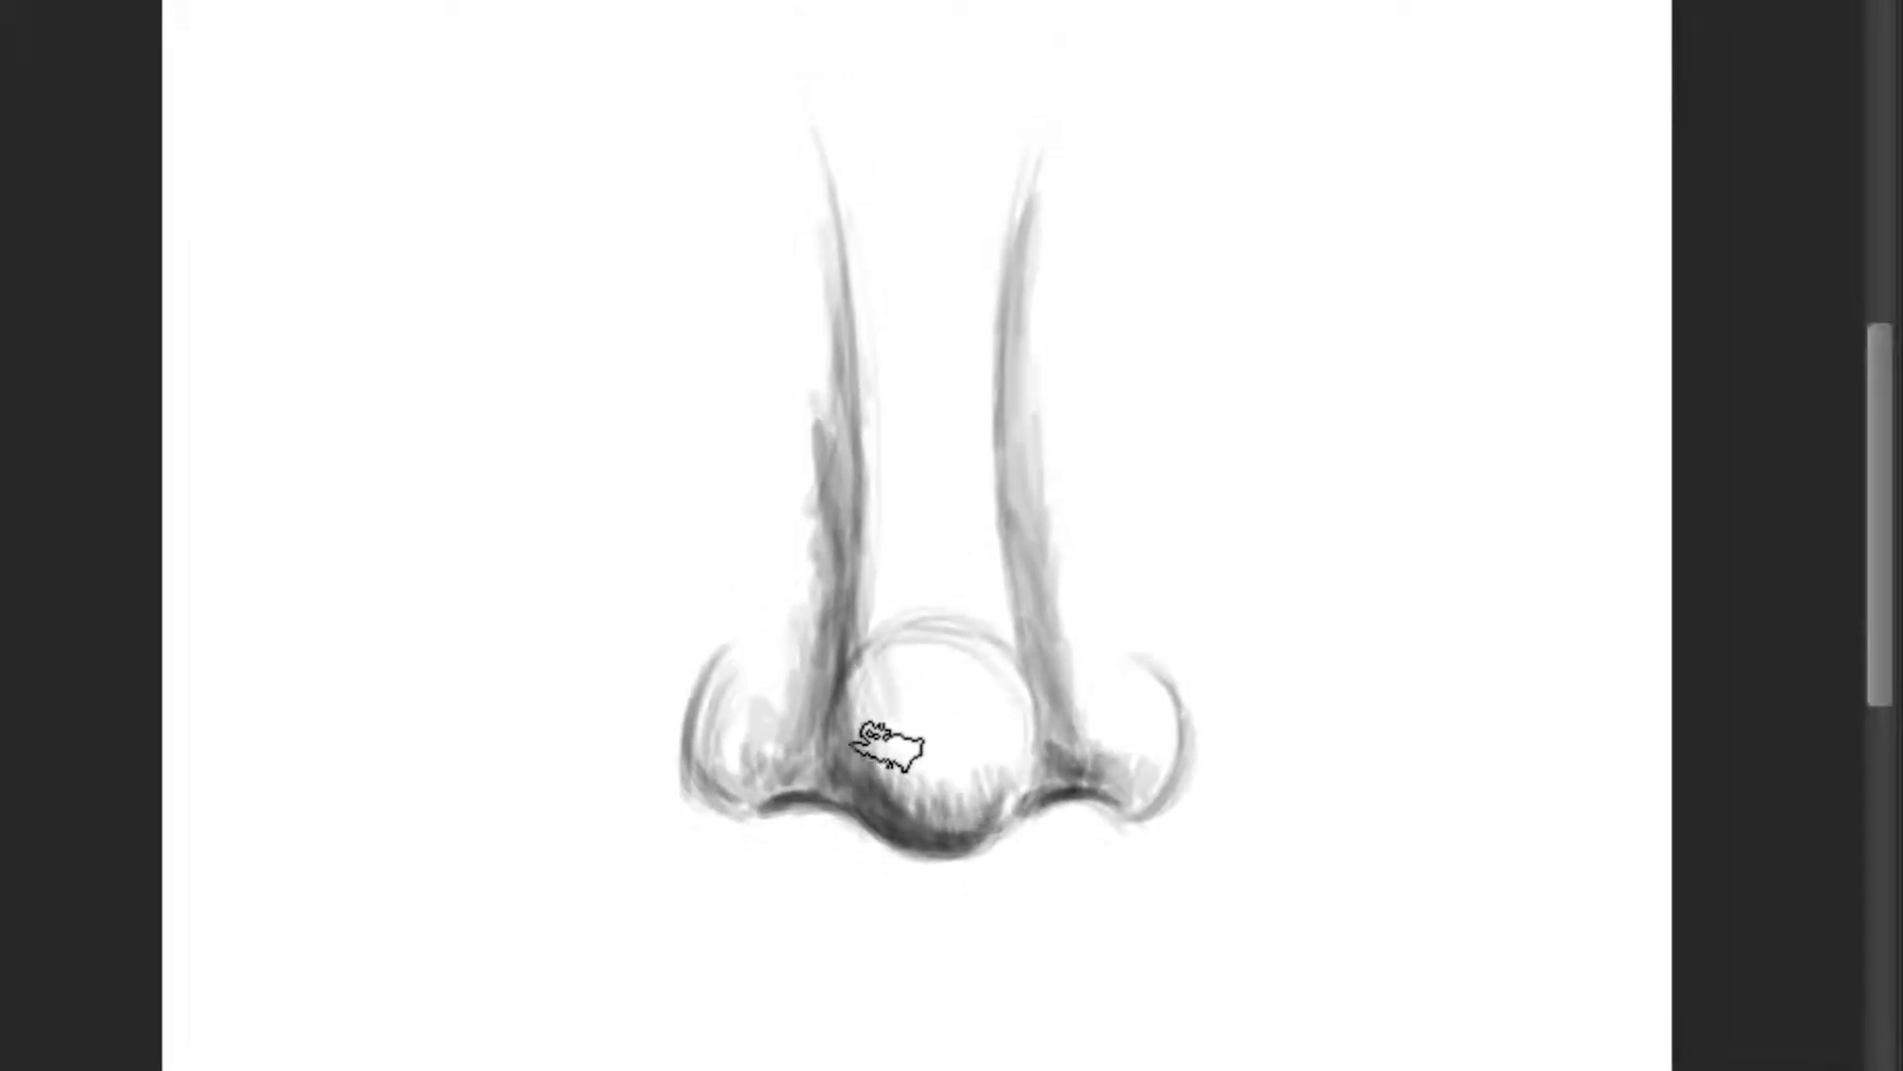
Step: Sample greys and soften the shading on the left nostril and left bridge
left_click(788, 734, "ctrl")
mouse_move(793, 729)
left_mouse_down()
mouse_move(743, 773)
mouse_move(807, 667)
mouse_move(777, 735)
mouse_move(743, 748)
left_mouse_up()
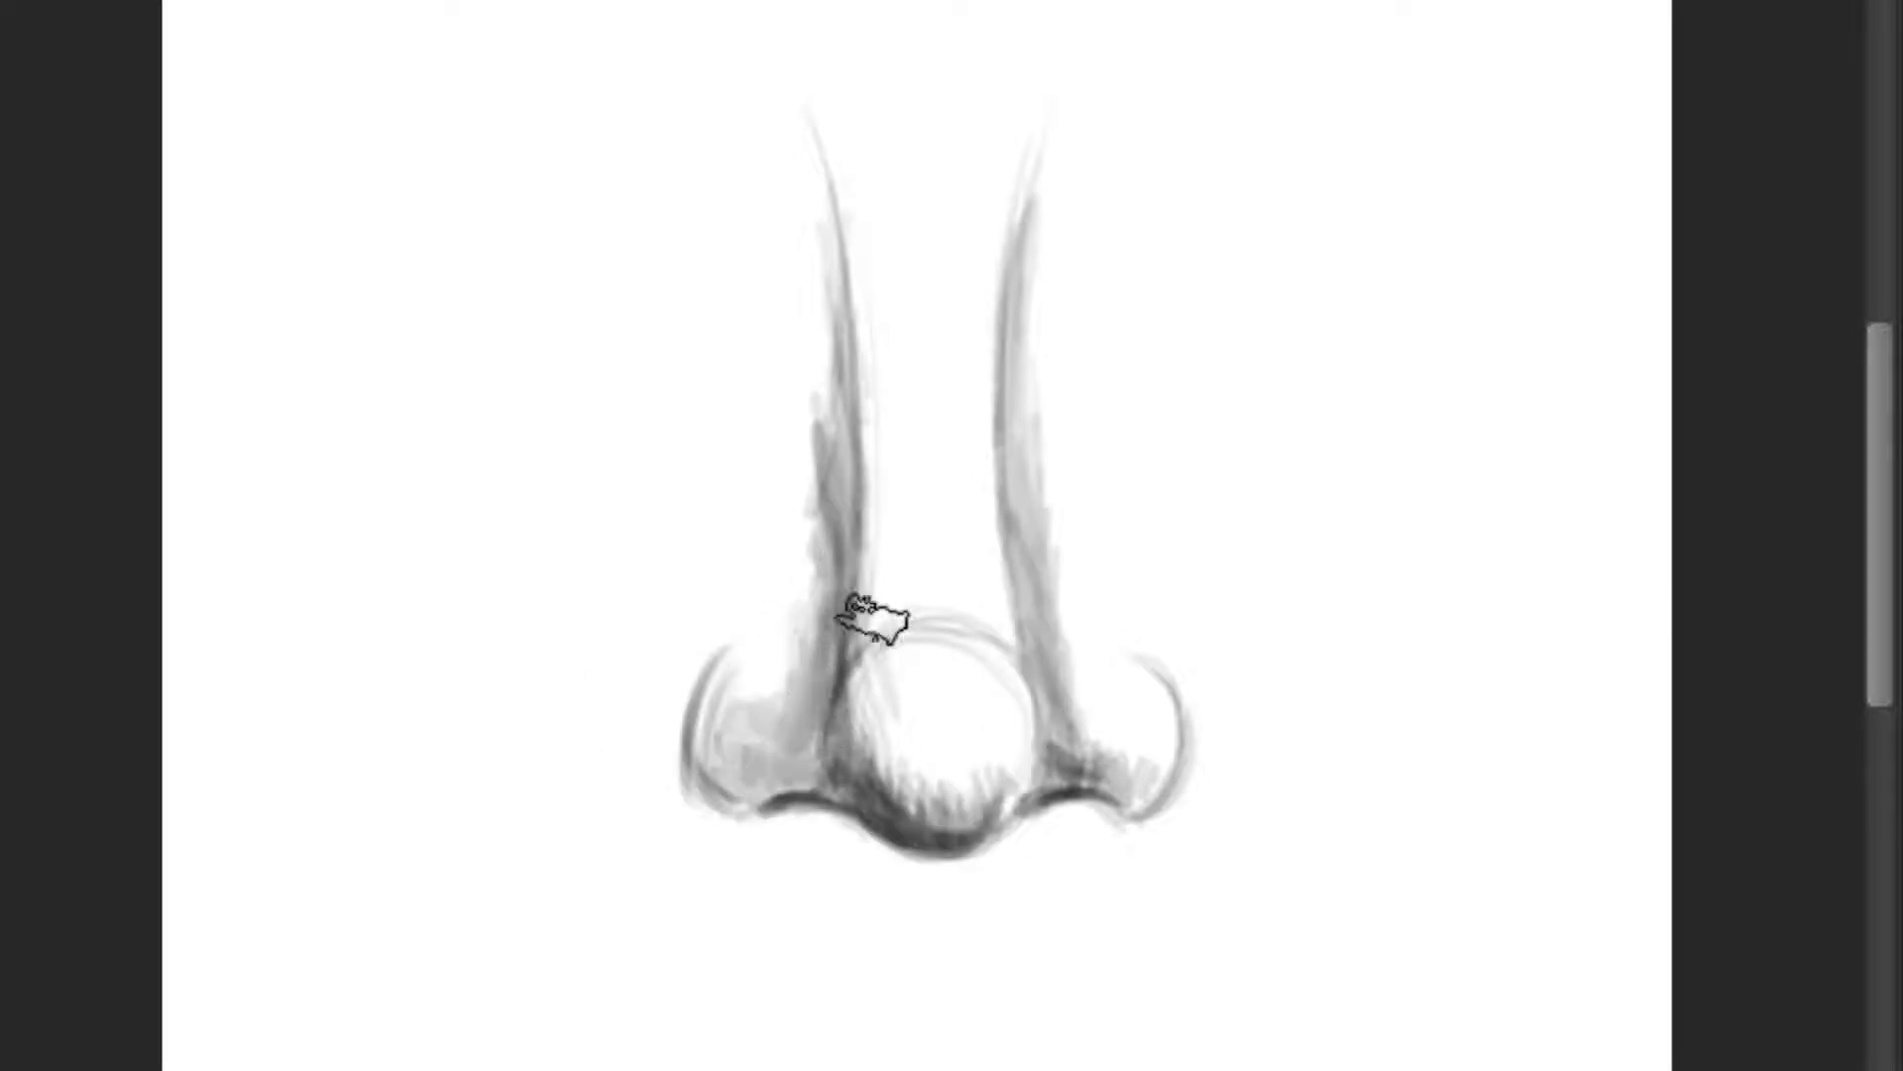
left_click(830, 598, "ctrl")
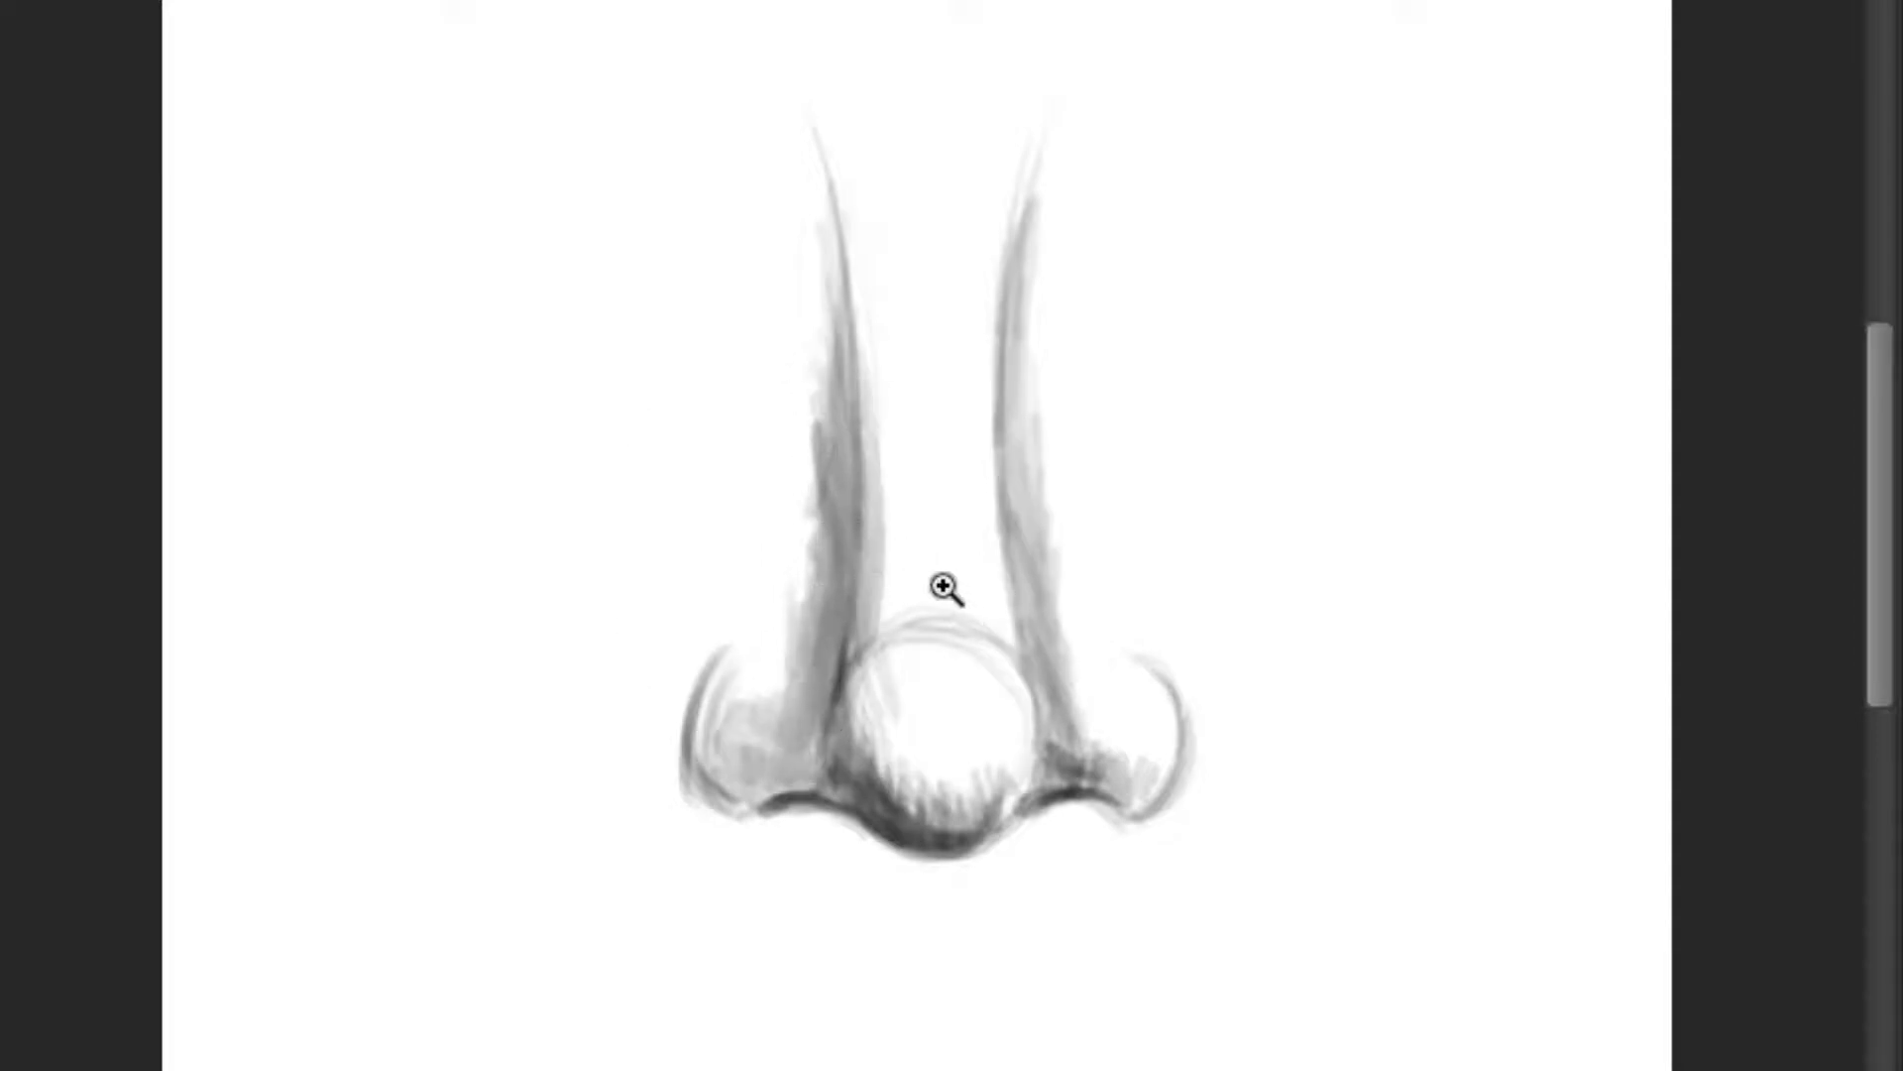
scroll(944, 586, "down", 1)
left_click_drag(845, 436, 805, 616)
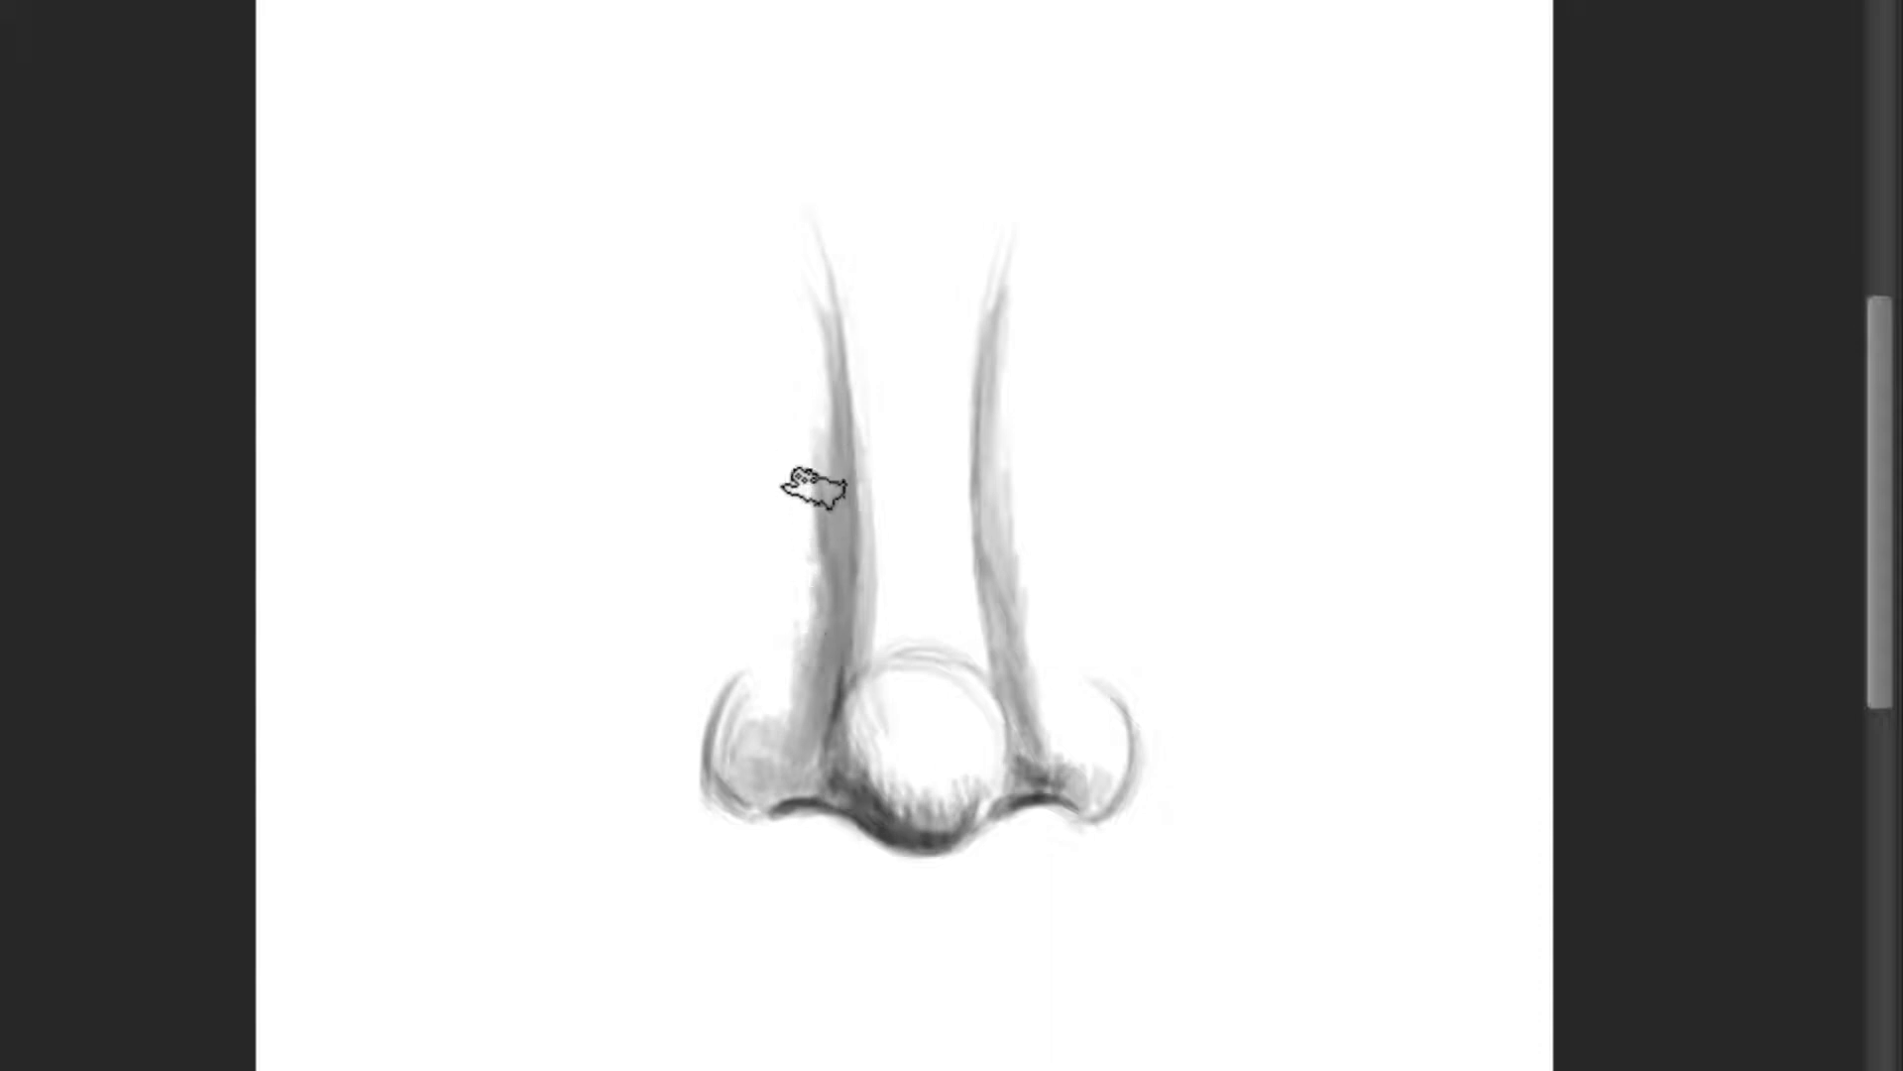
left_click(828, 595, "alt")
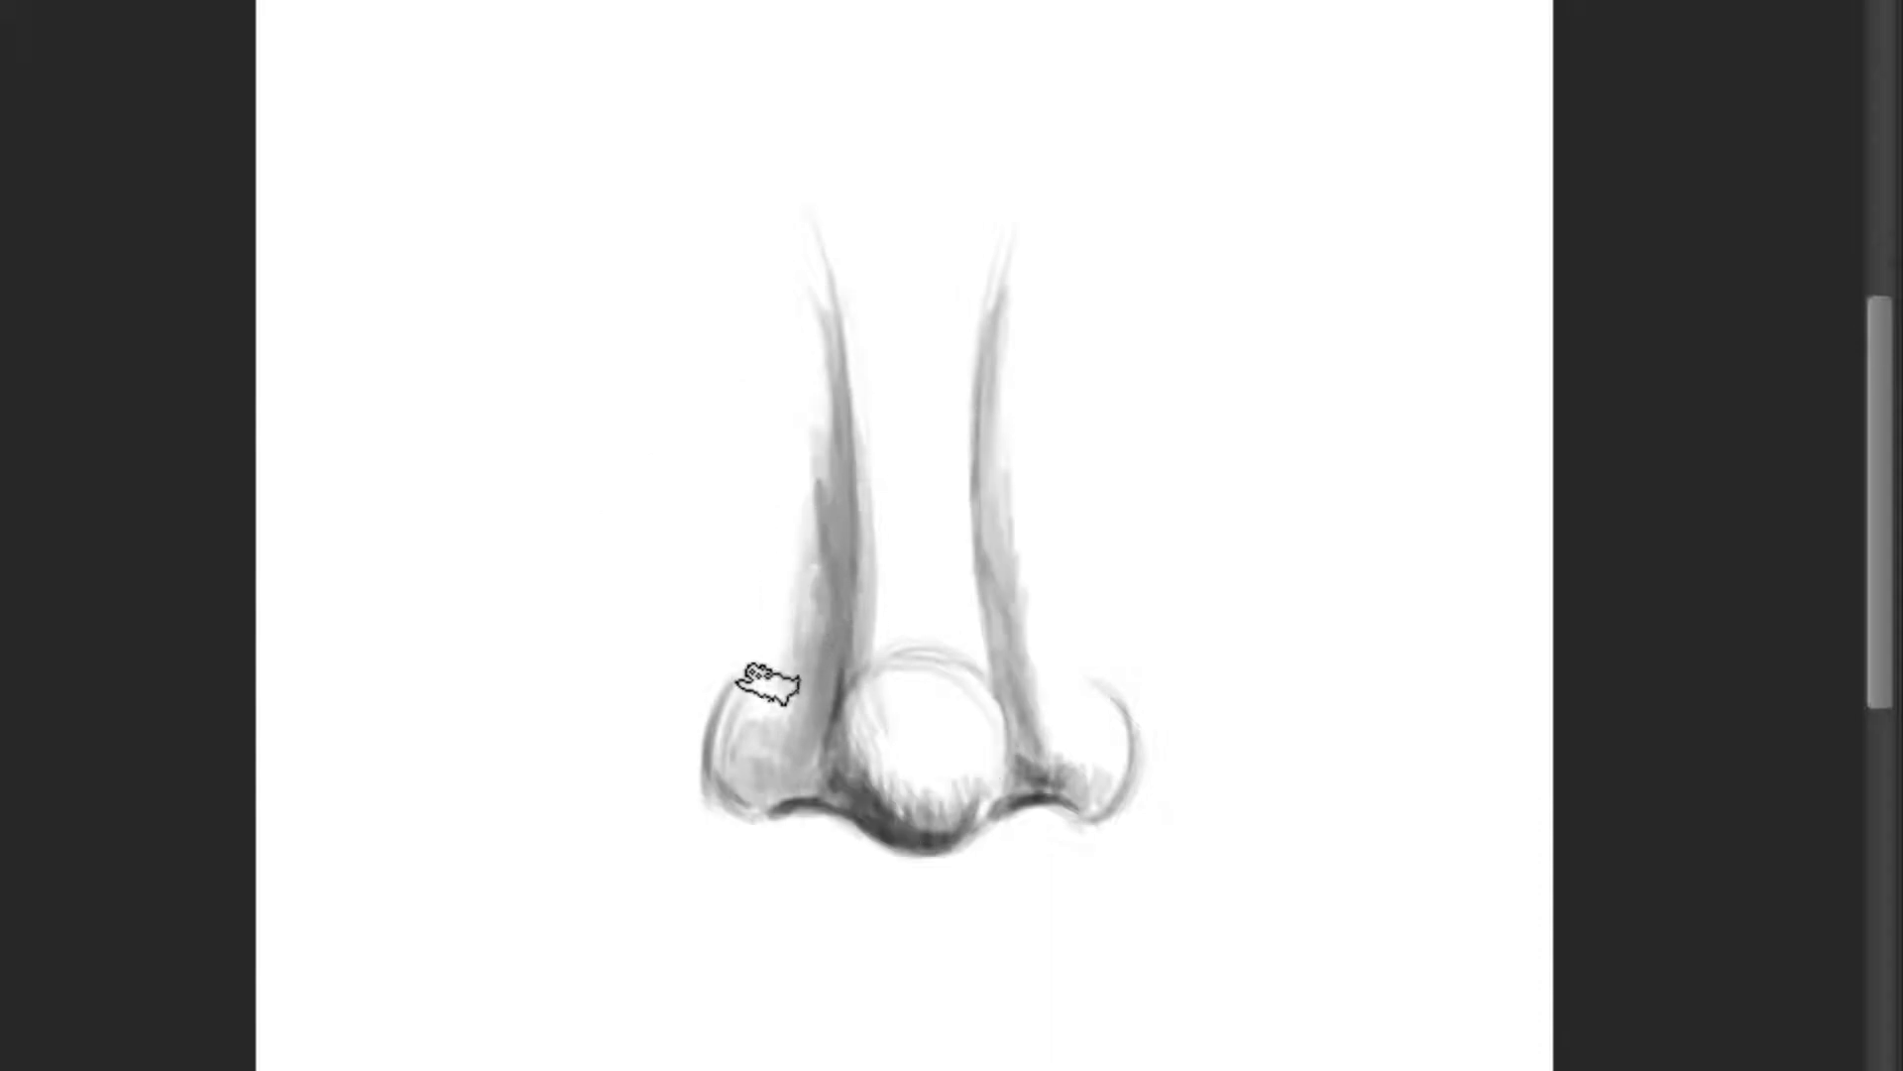
mouse_move(765, 680)
left_mouse_down()
mouse_move(788, 707)
mouse_move(807, 450)
mouse_move(807, 476)
mouse_move(879, 532)
mouse_move(829, 551)
left_mouse_up()
scroll(820, 526, "down", 1)
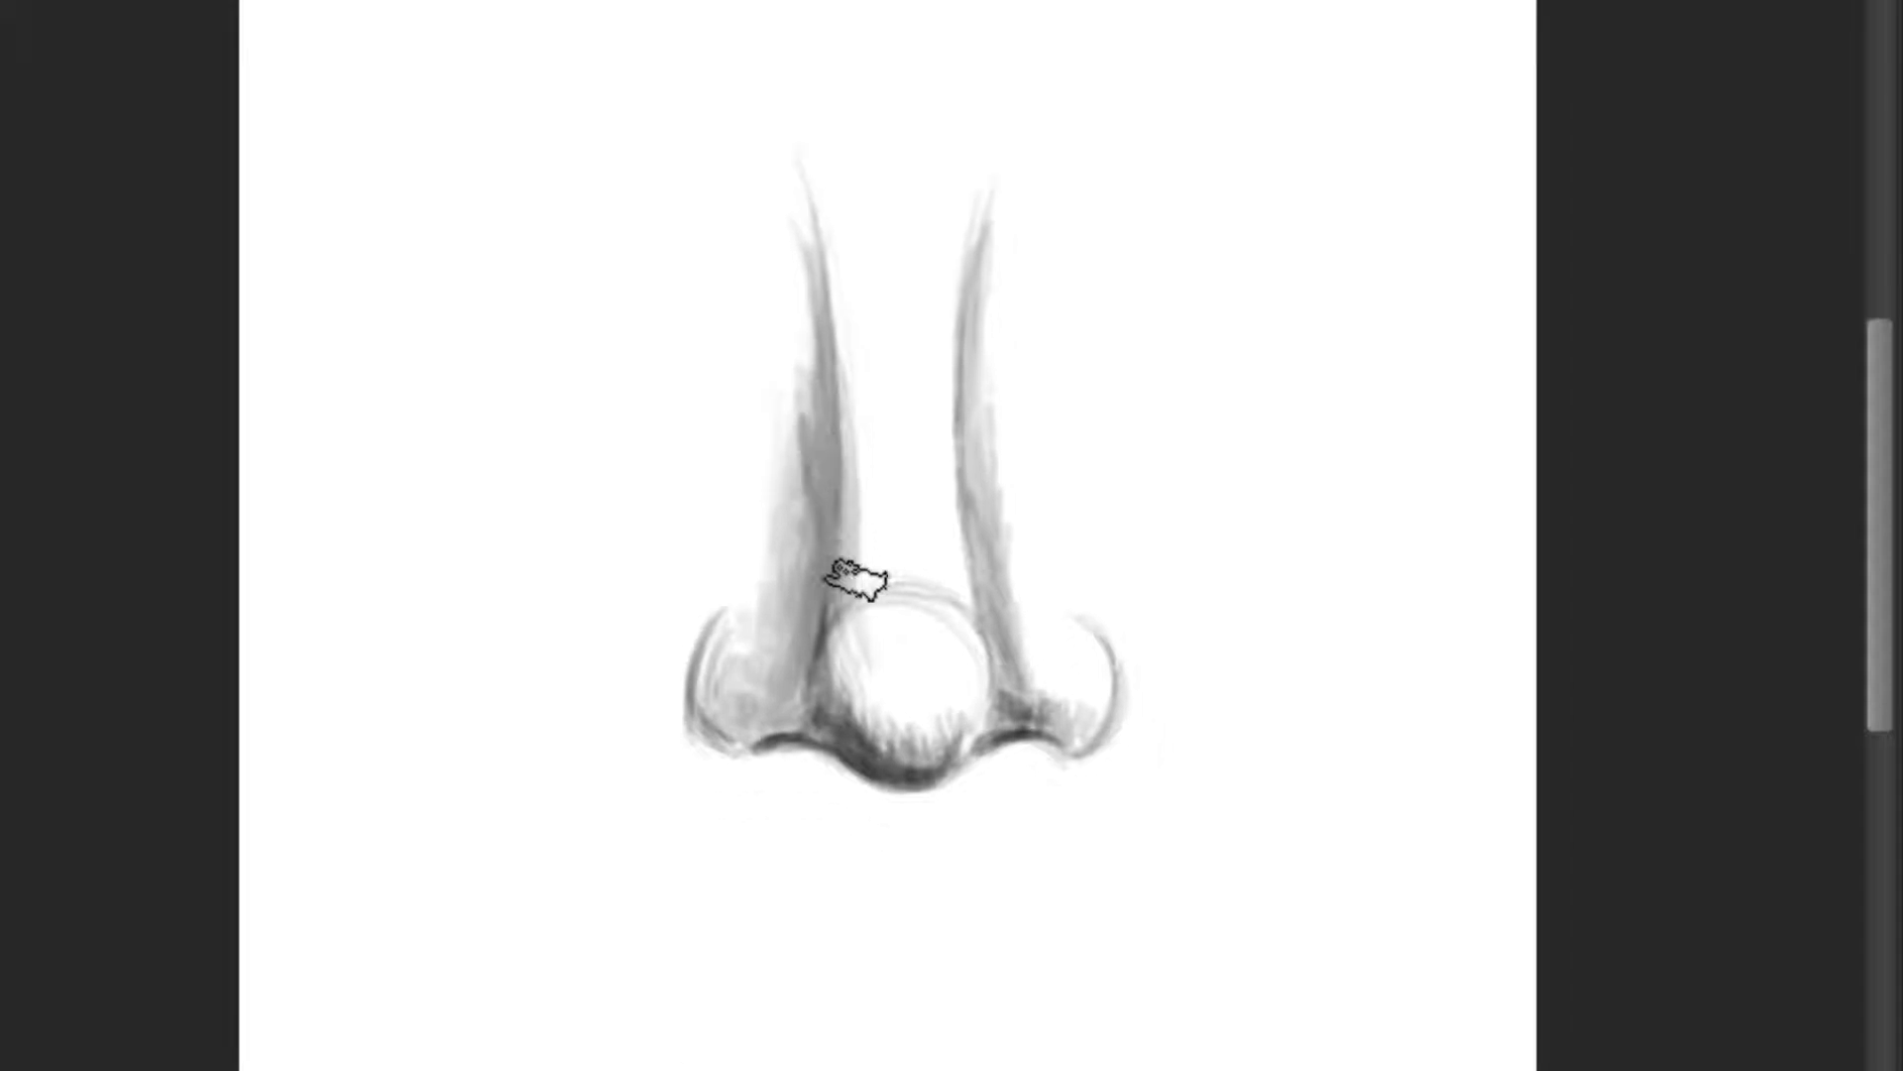
left_click(821, 528)
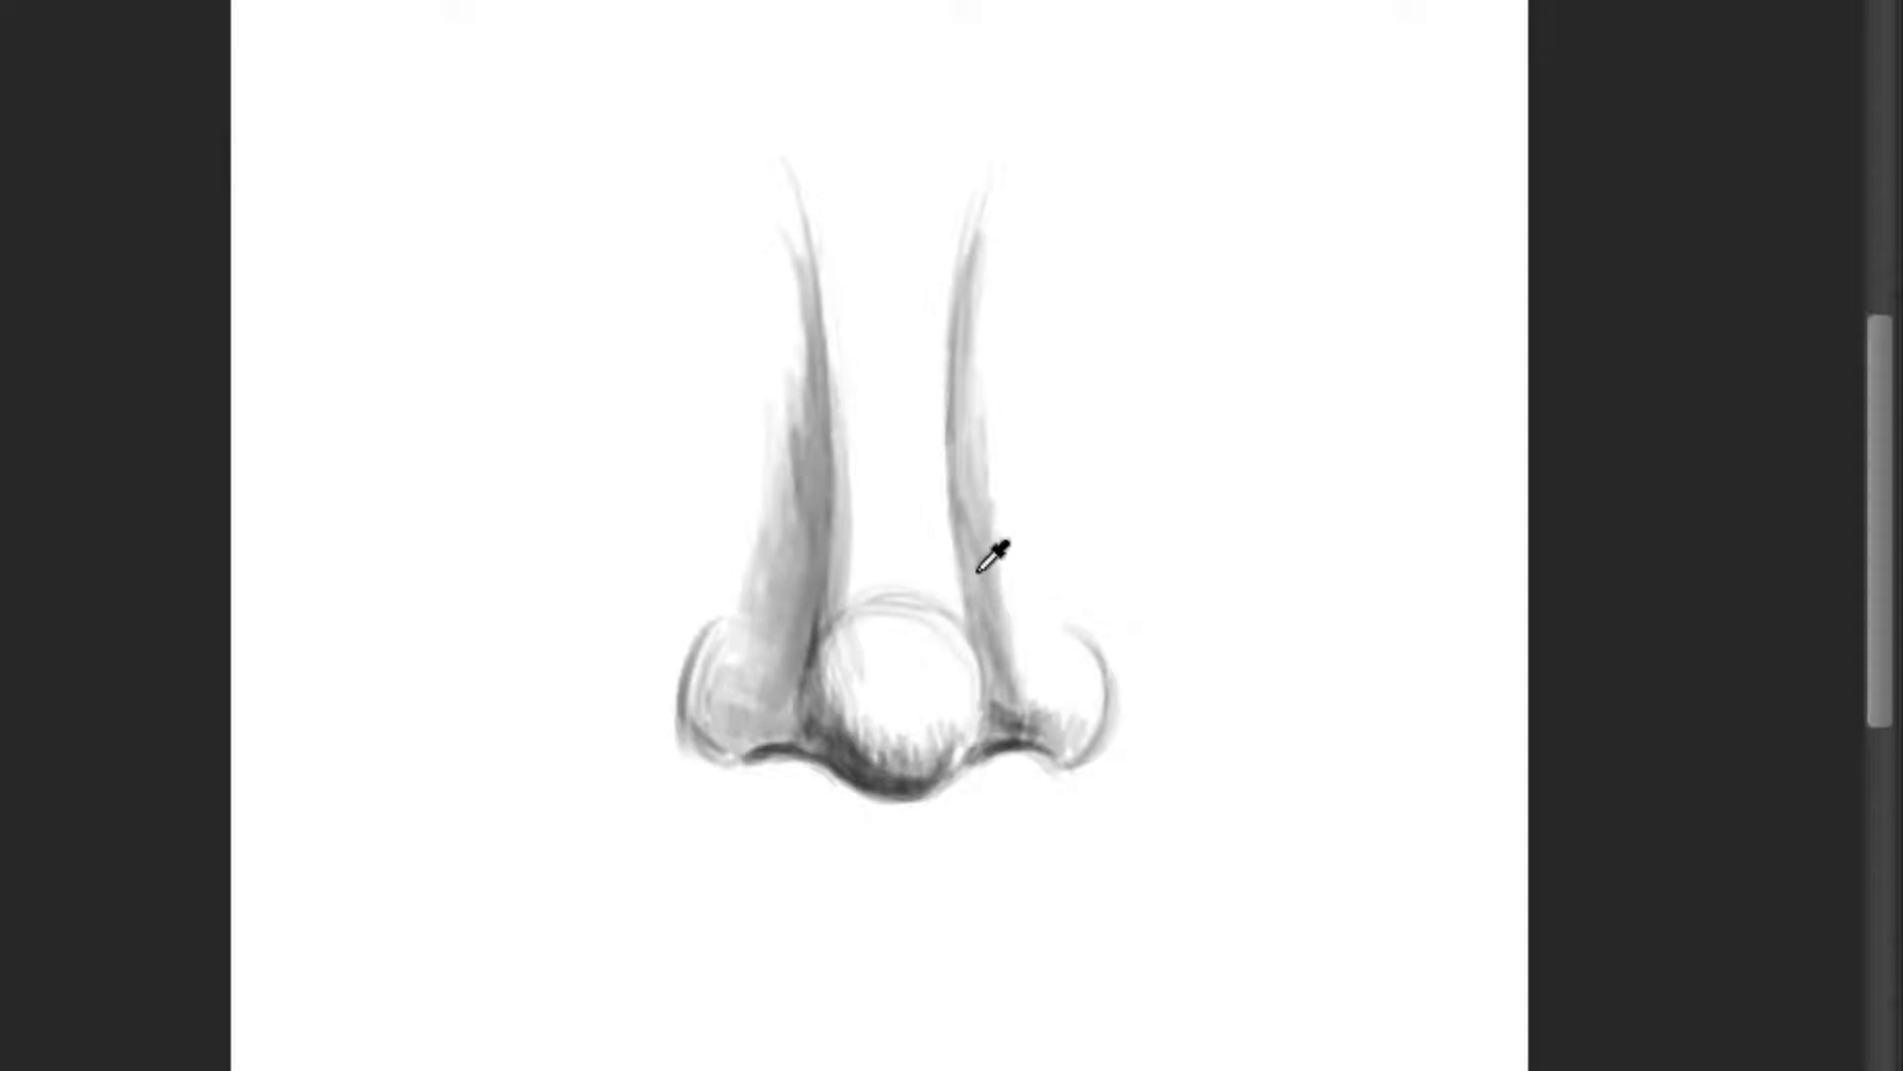
Step: Paint soft grey shading beside the right nose stroke, building it upward
left_click(956, 545, "alt")
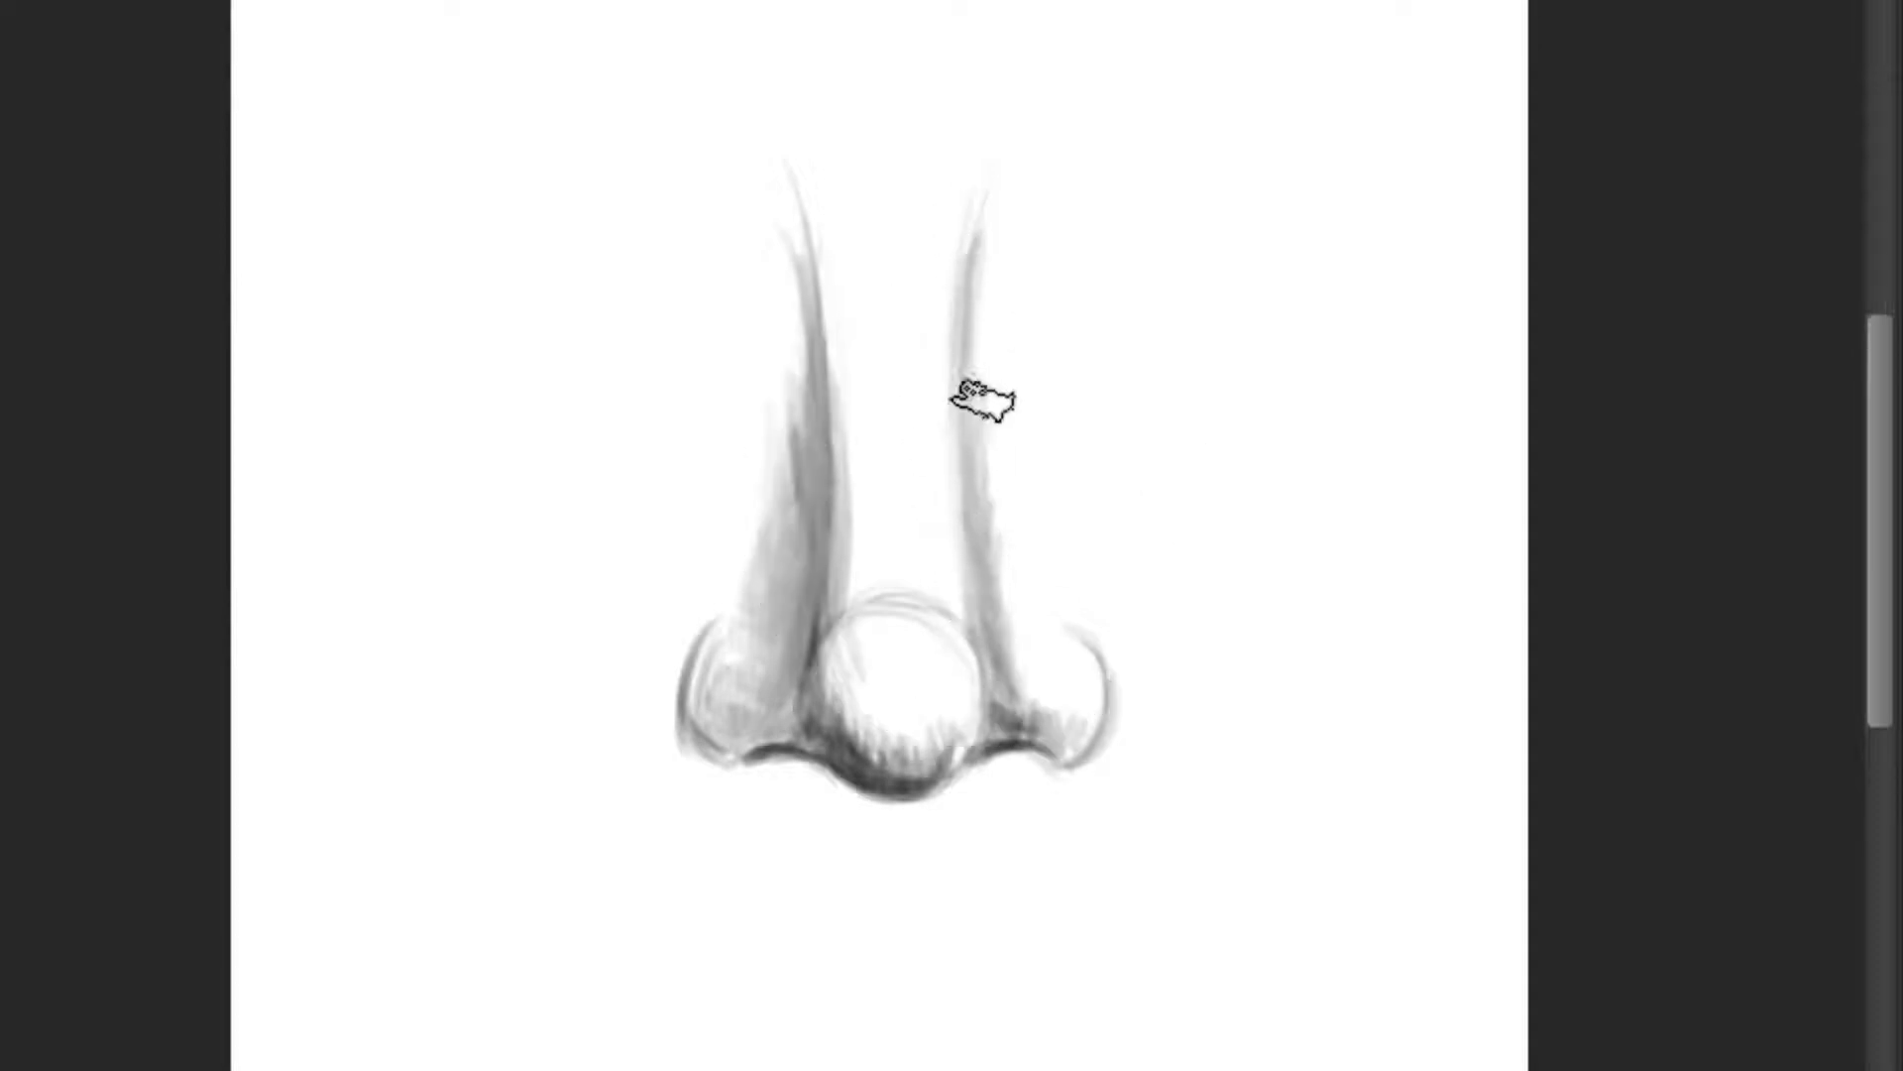
left_click_drag(1002, 516, 1036, 619)
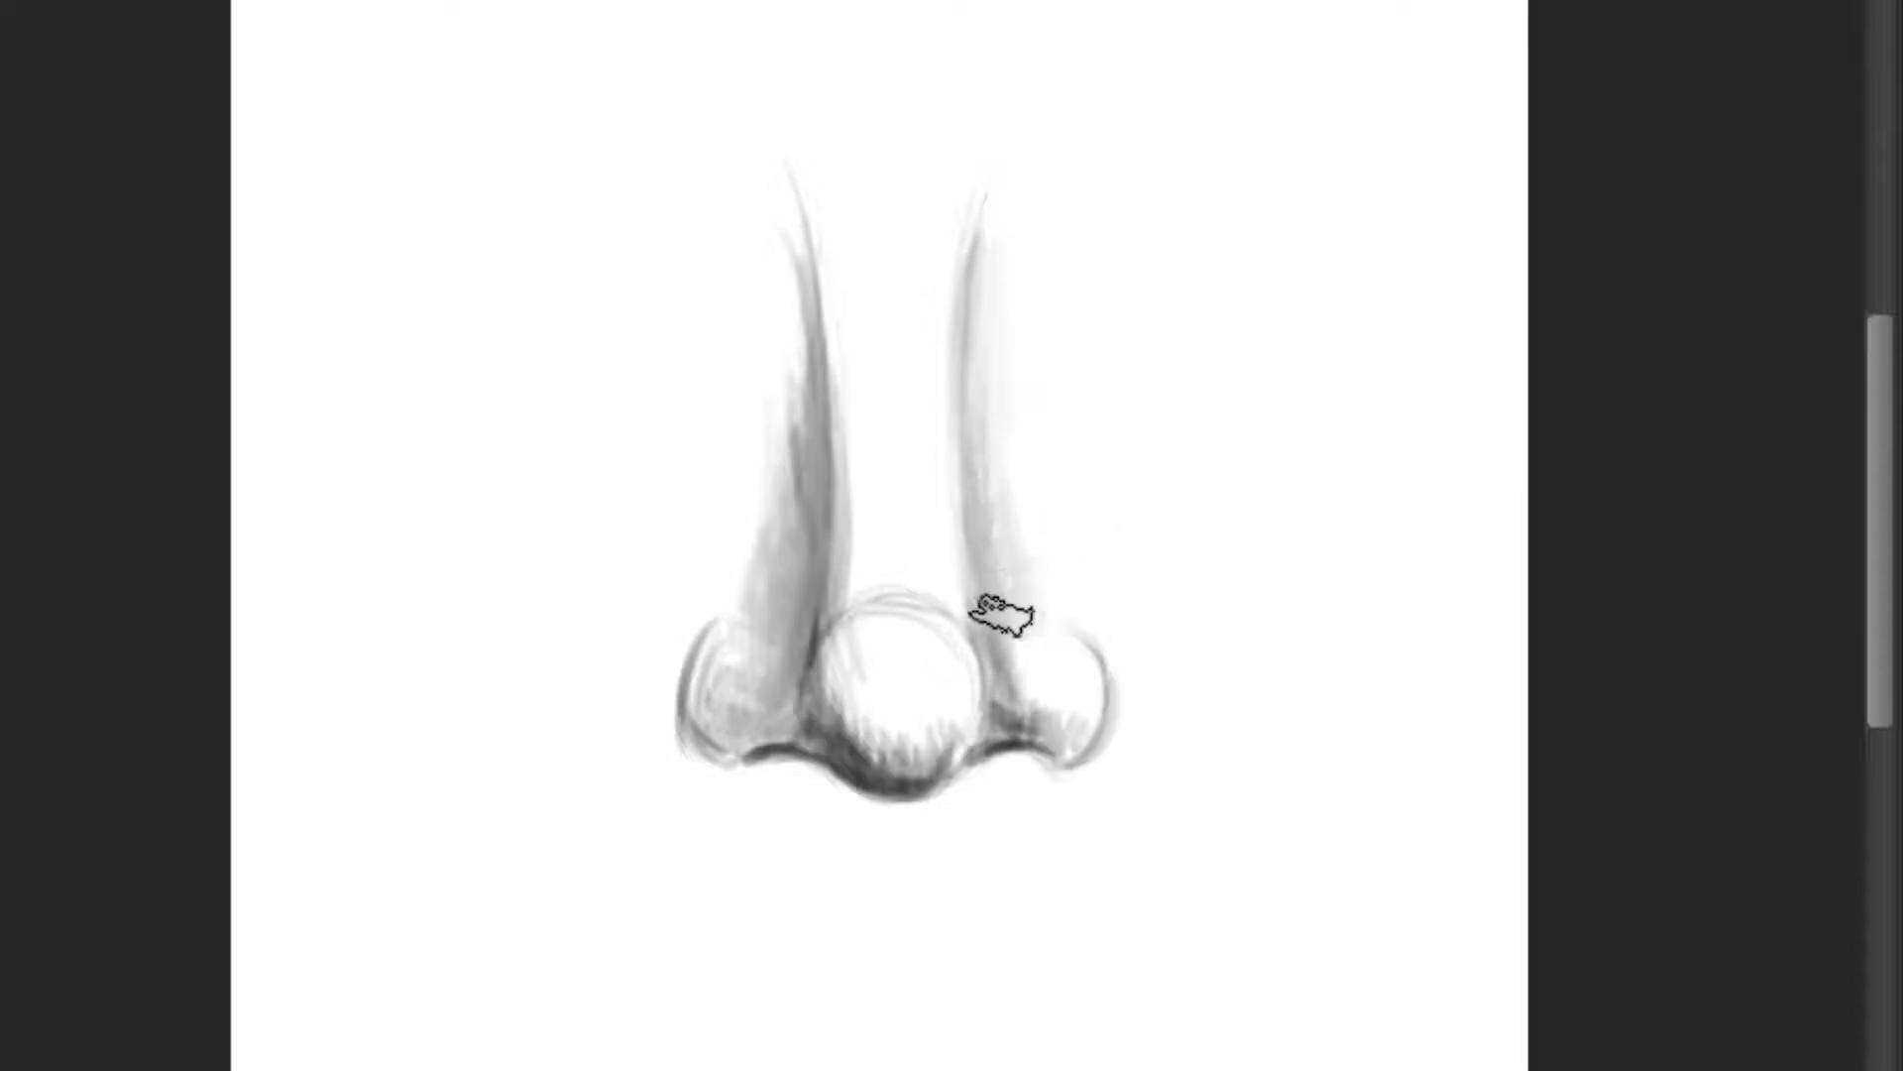
left_click_drag(972, 614, 1038, 592)
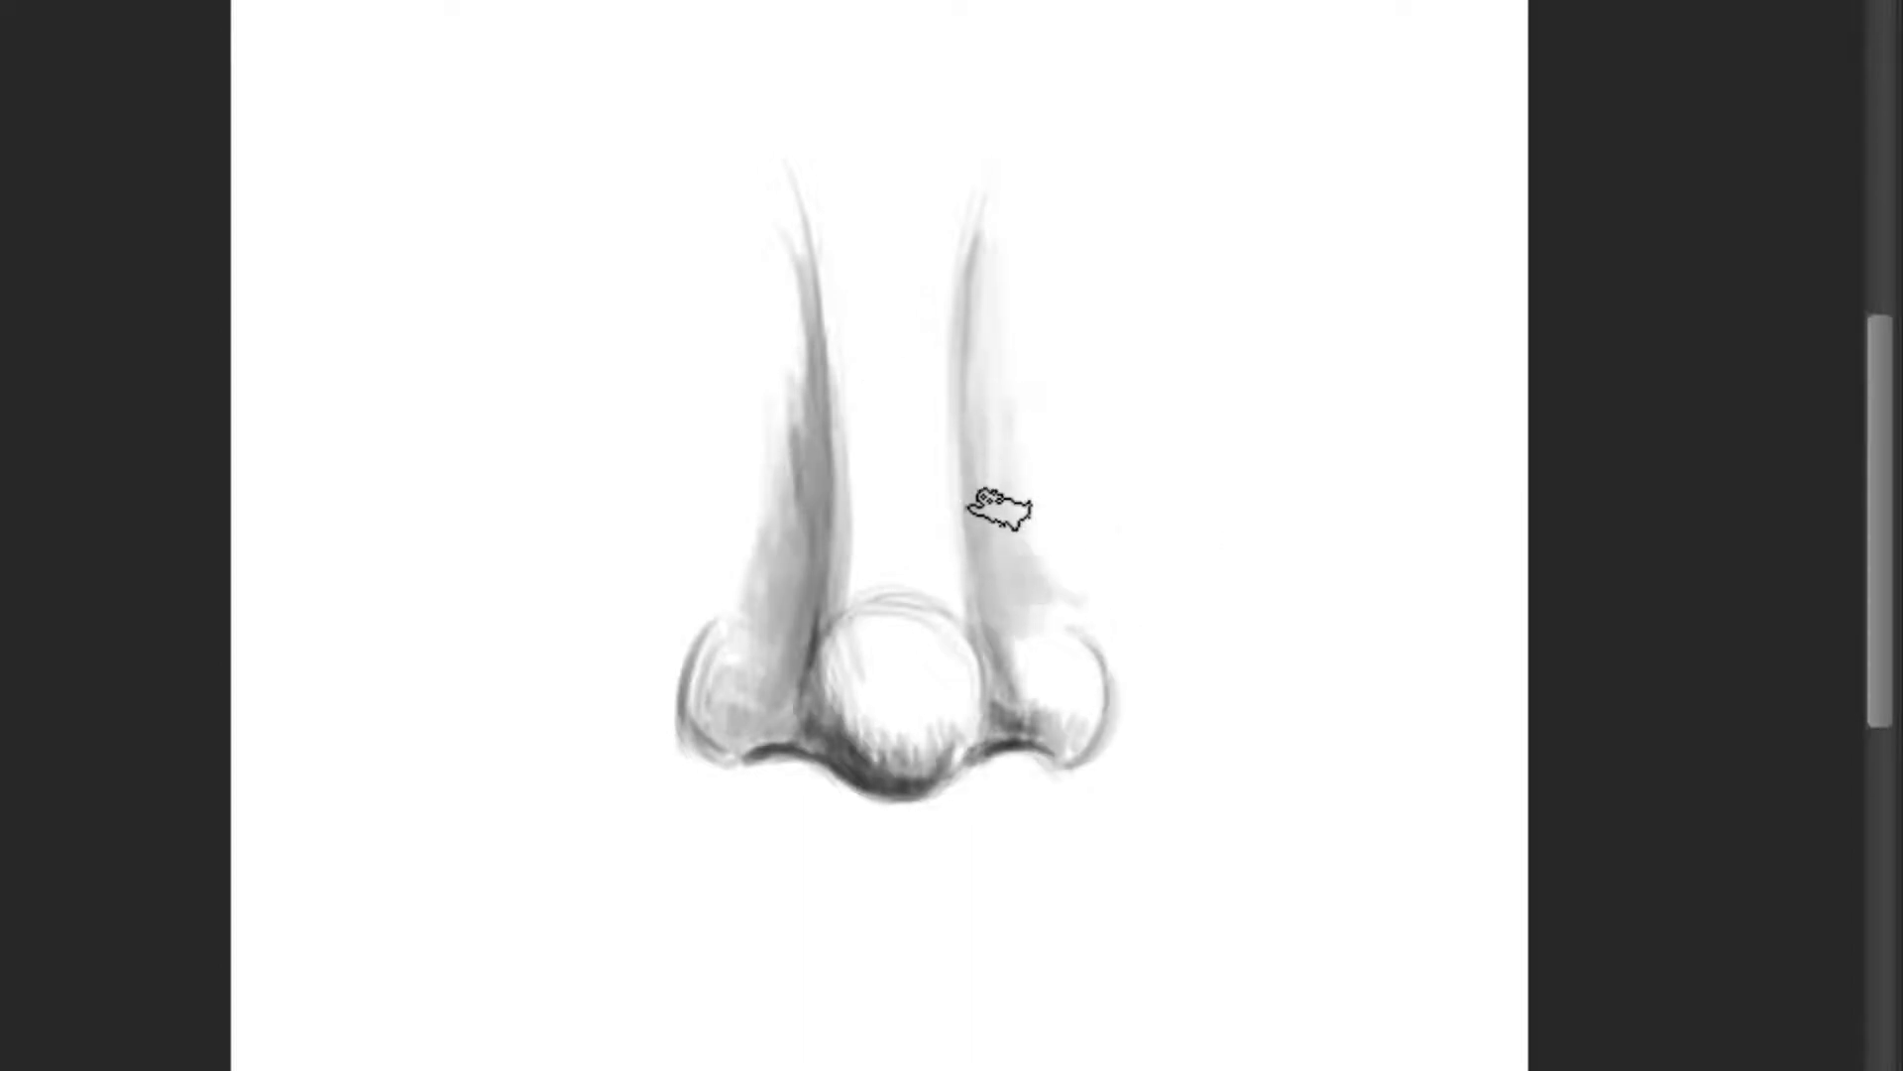
left_click_drag(971, 507, 1041, 543)
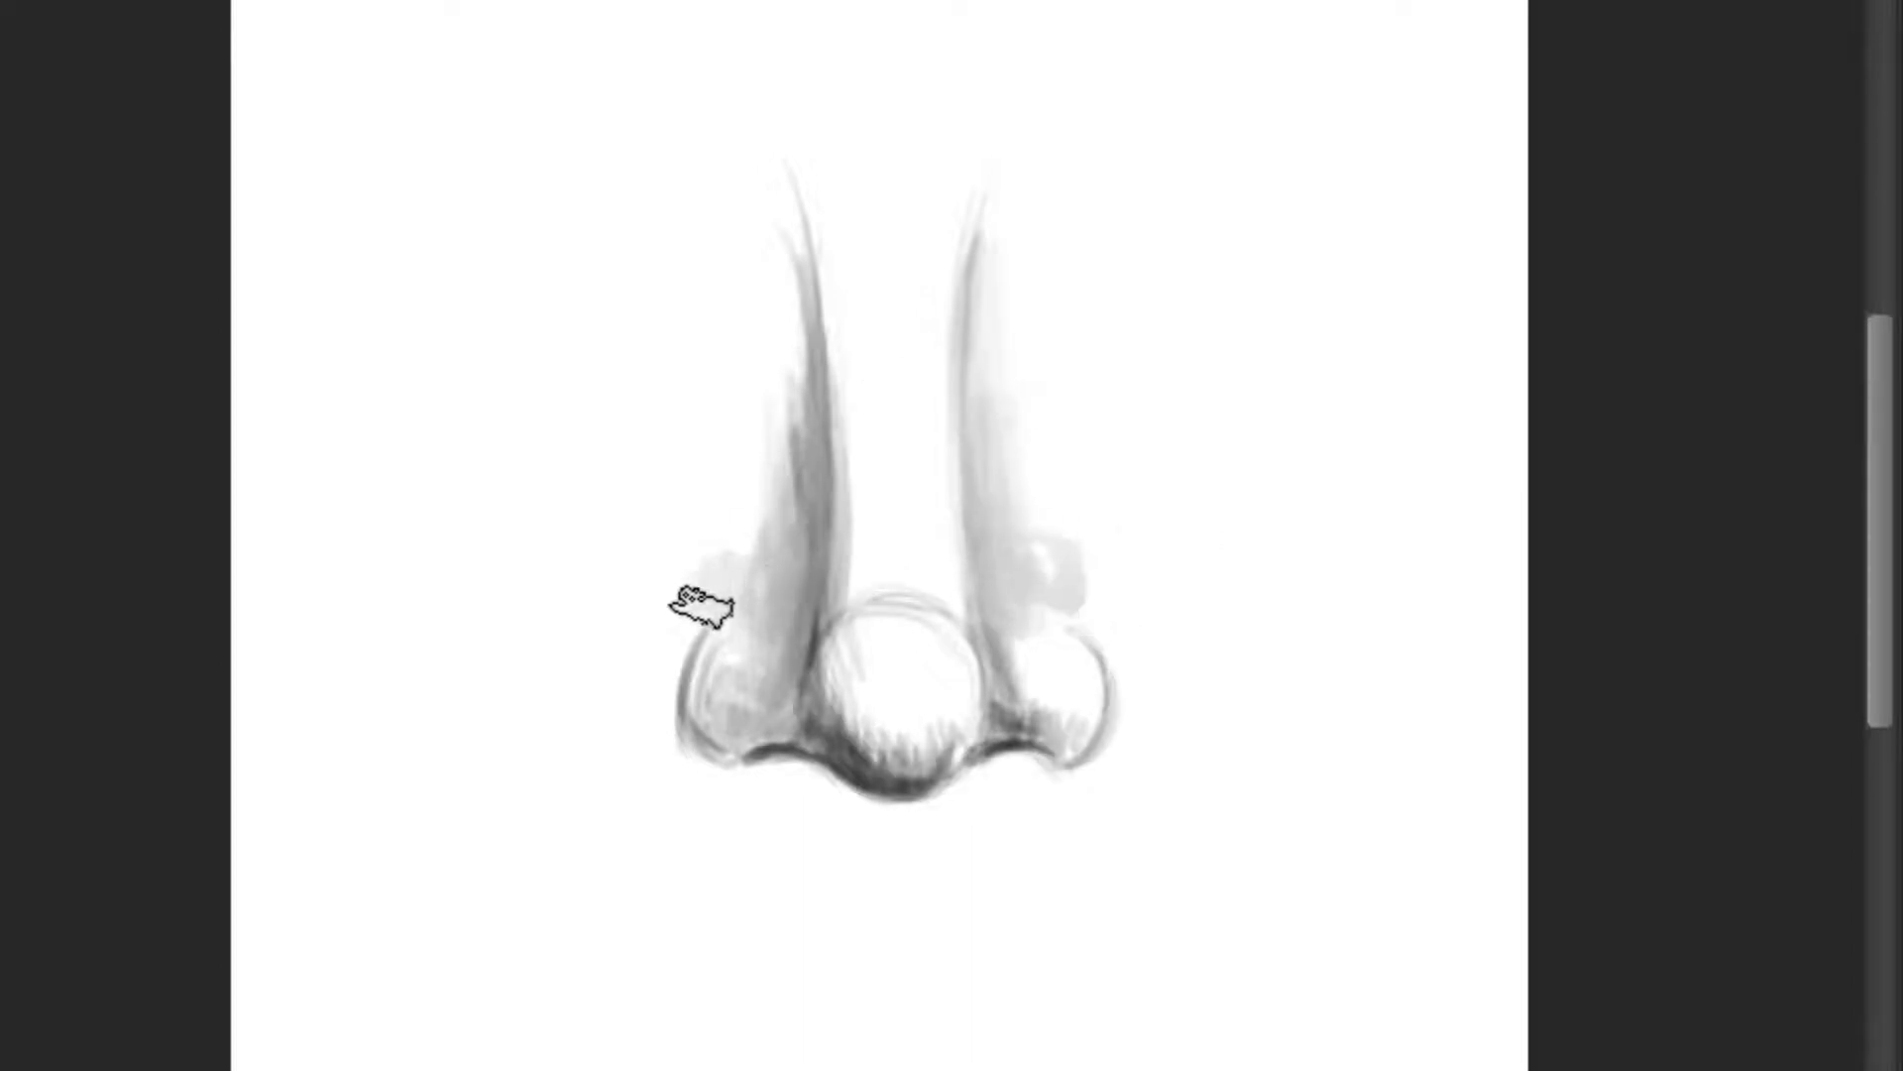
Step: Spread light grey cheek shading outward and upward from the left nostril wing
left_click_drag(674, 642, 654, 627)
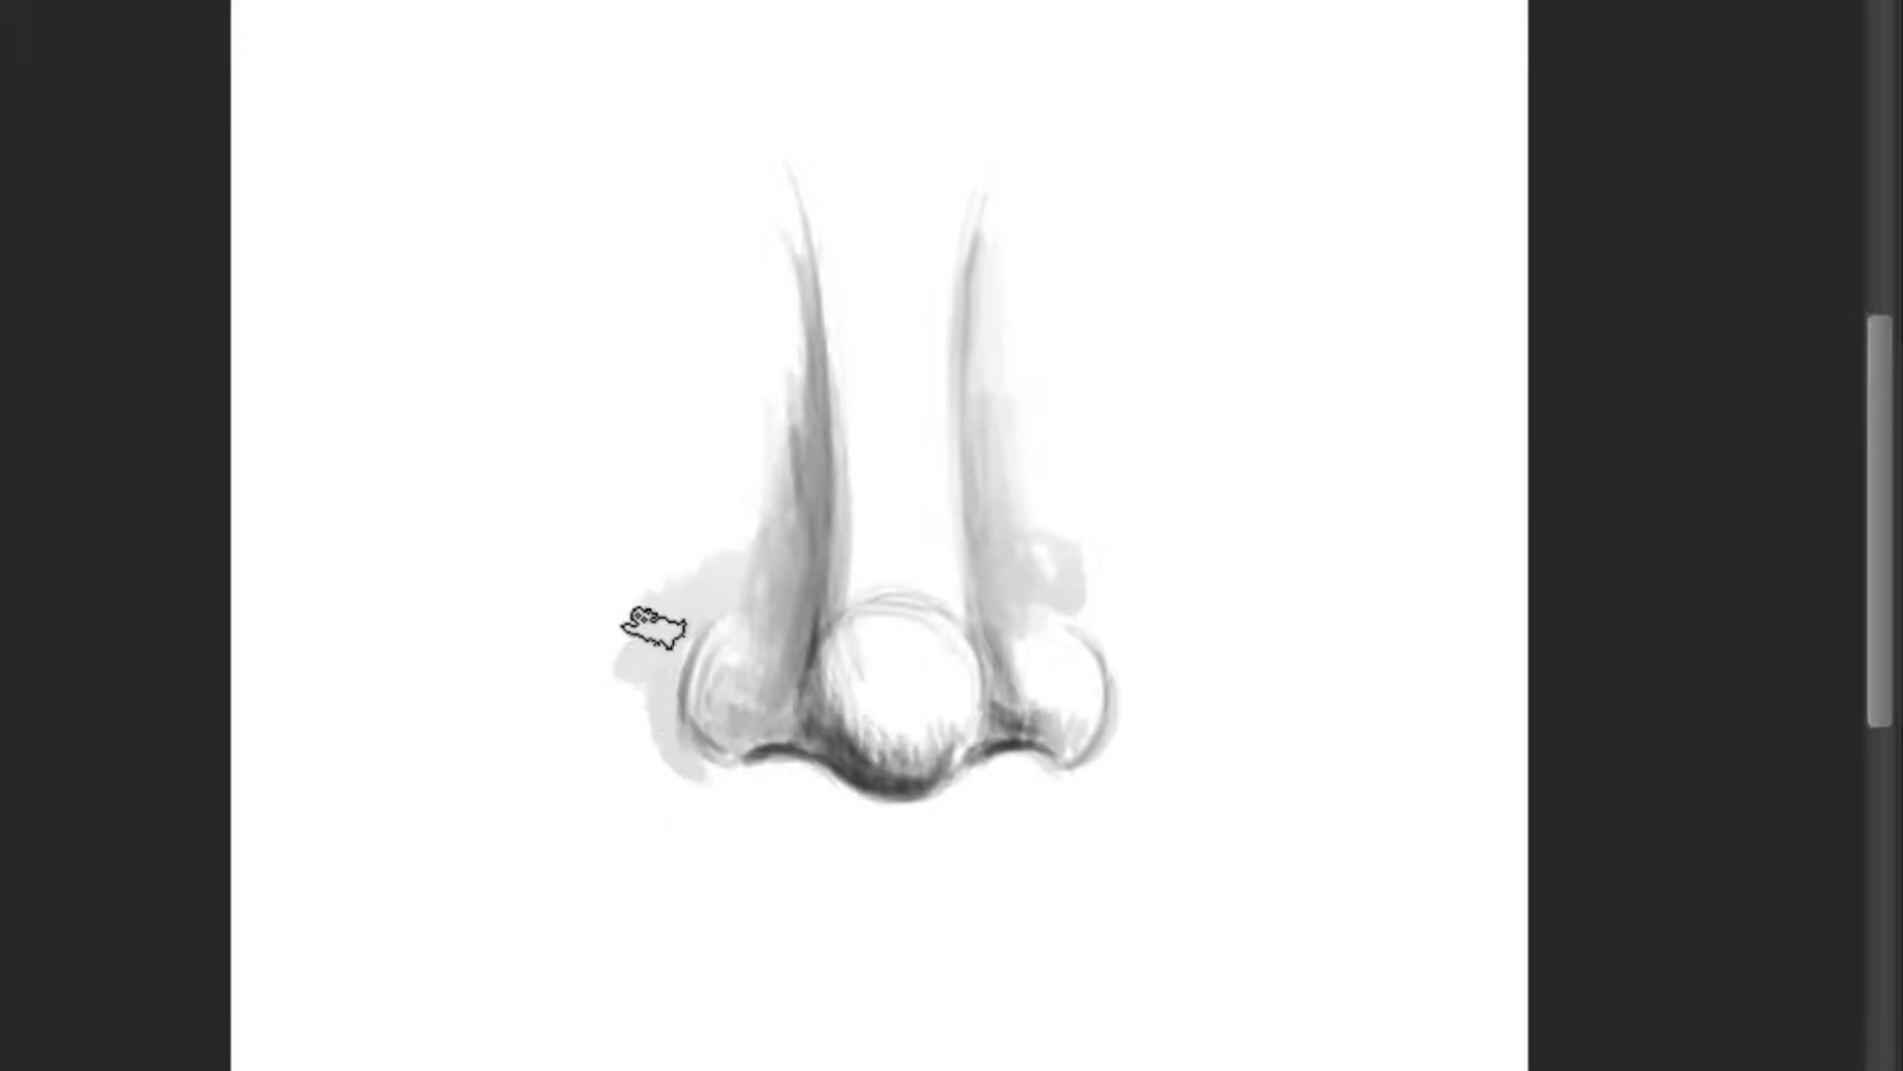
left_click_drag(613, 687, 718, 596)
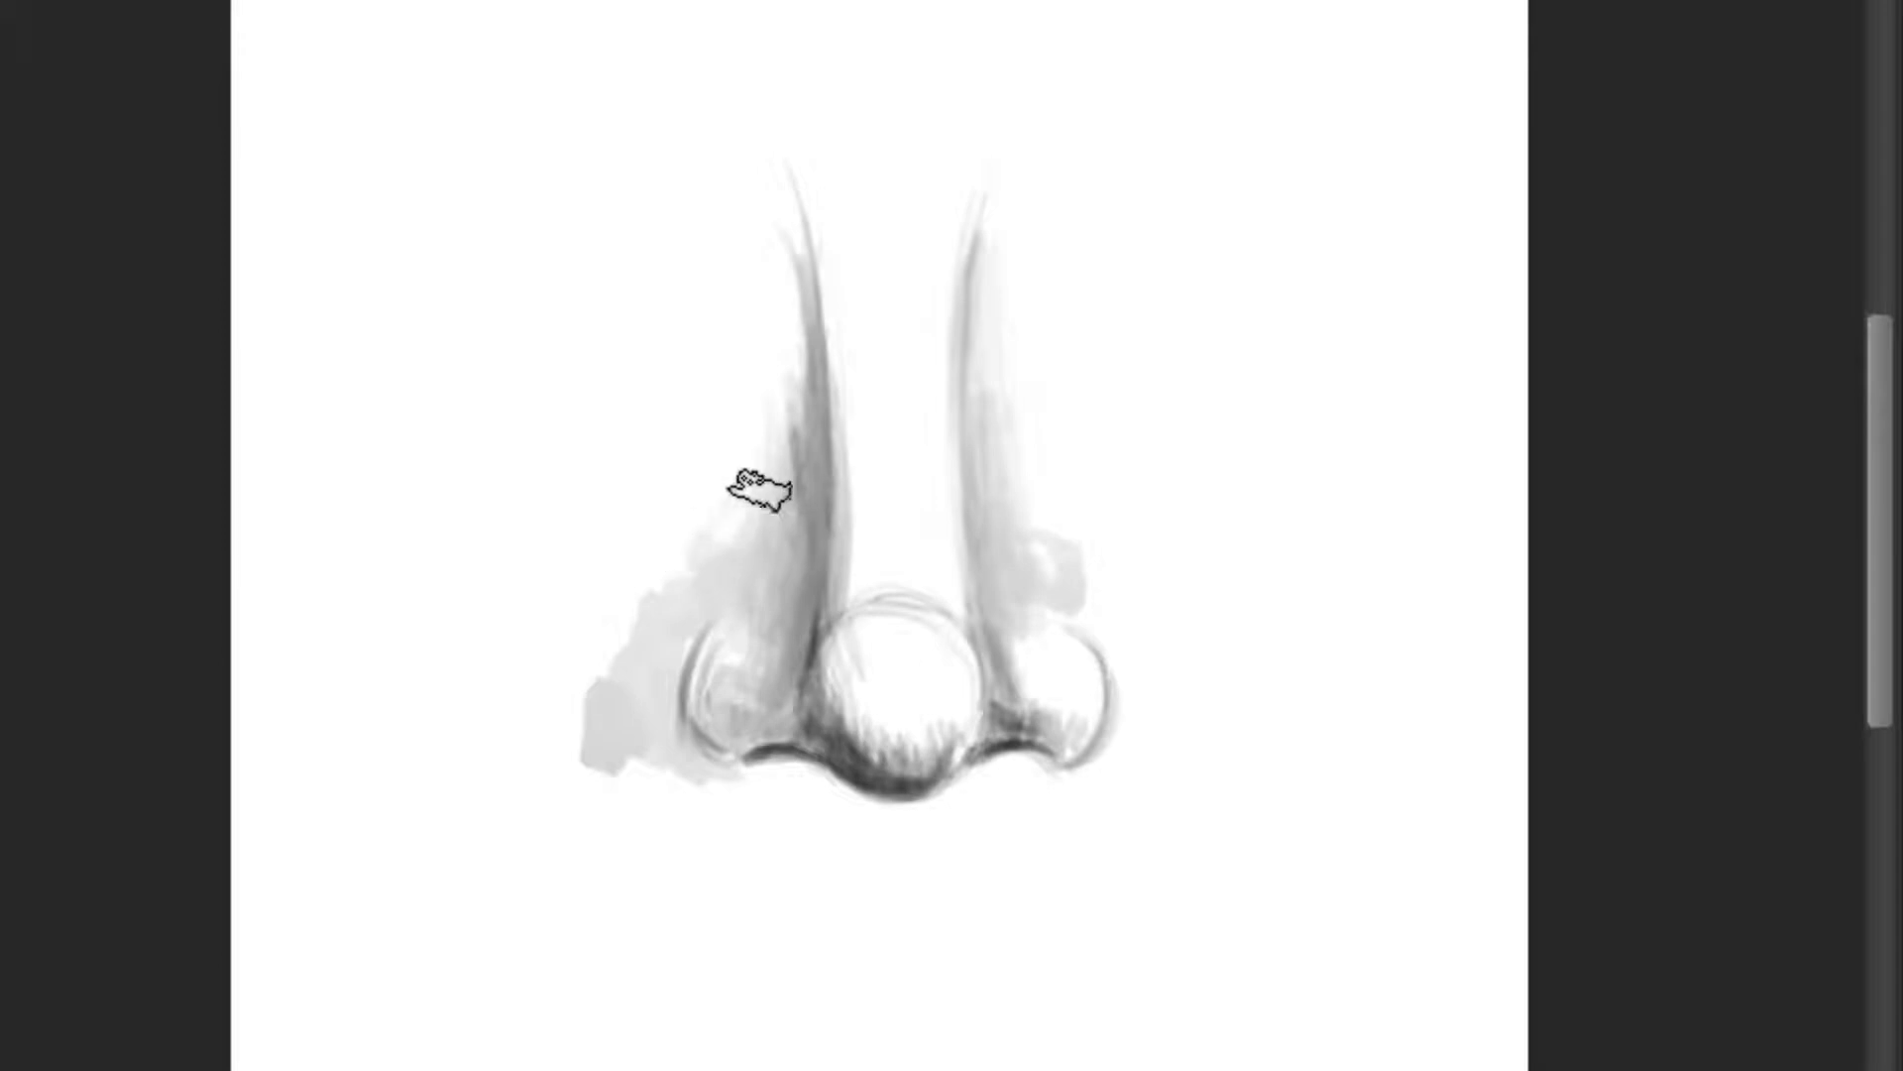
left_click(799, 455, "alt")
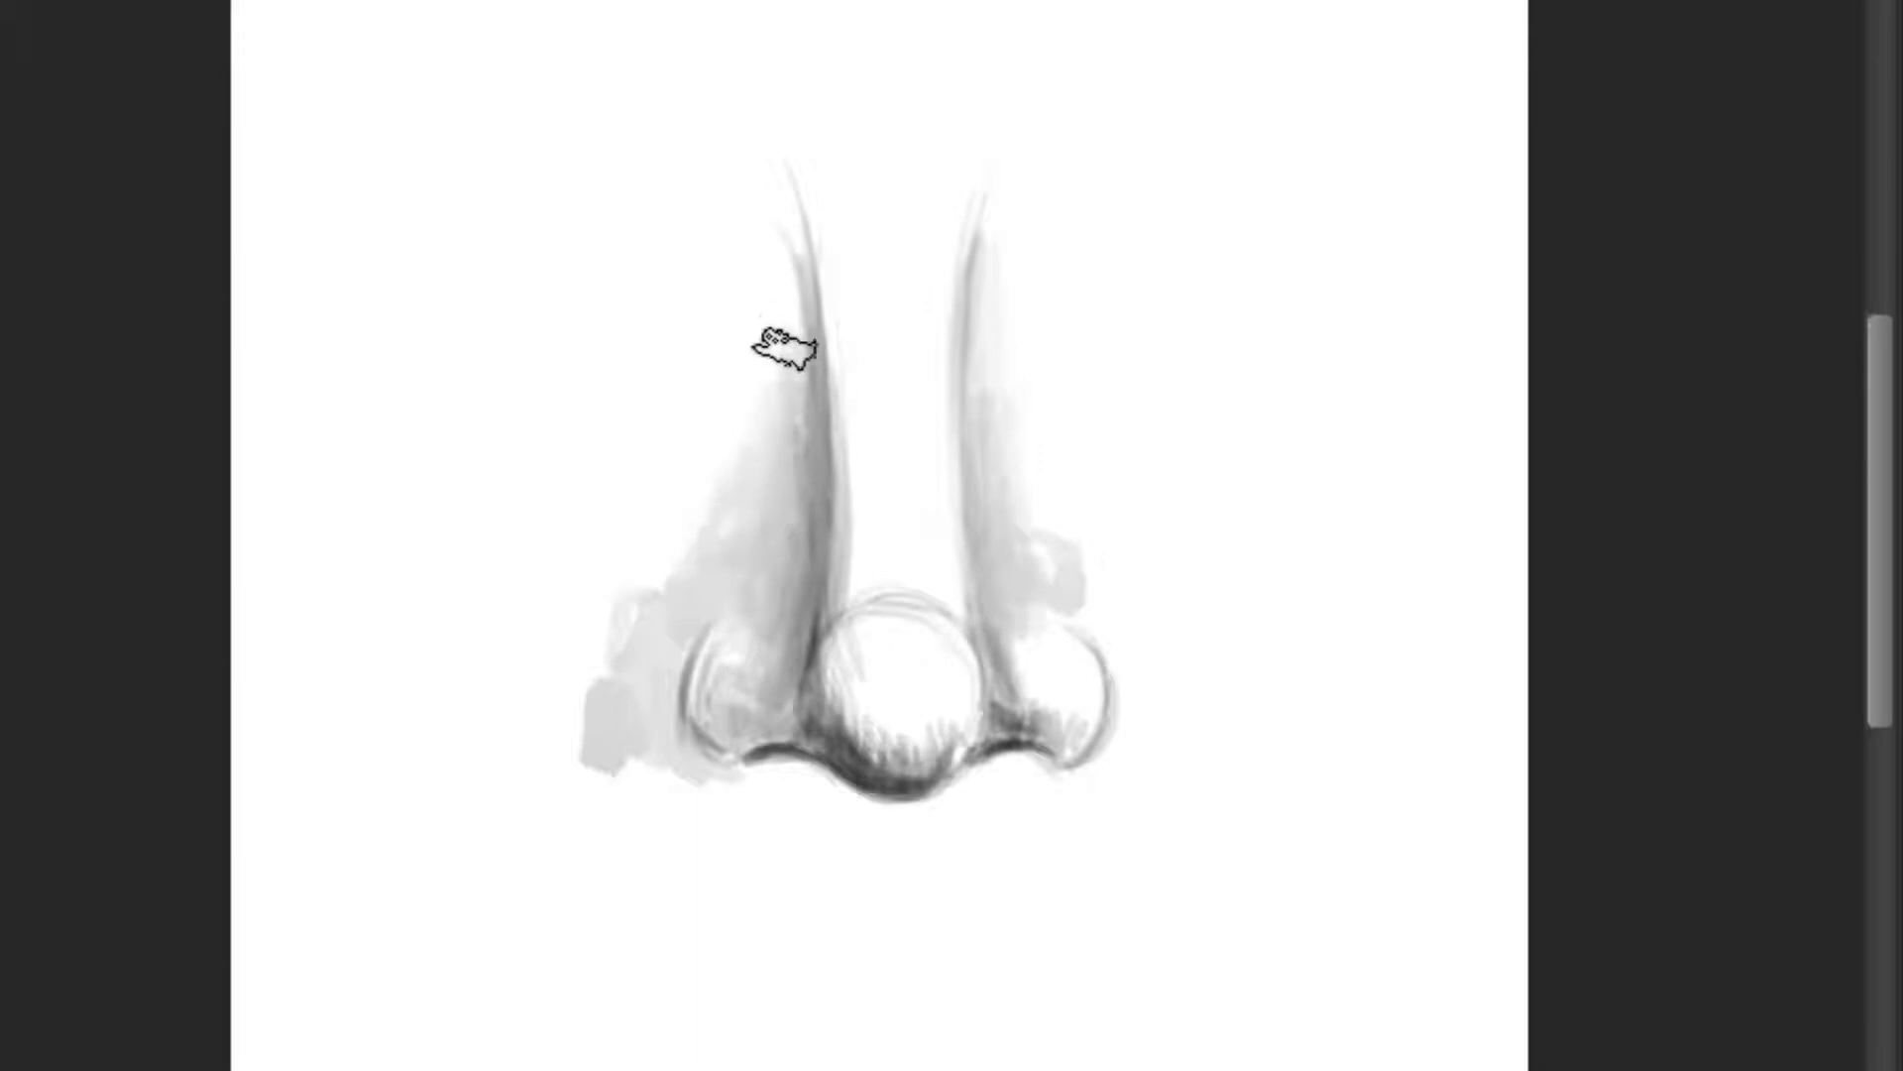
left_click(799, 454, "alt")
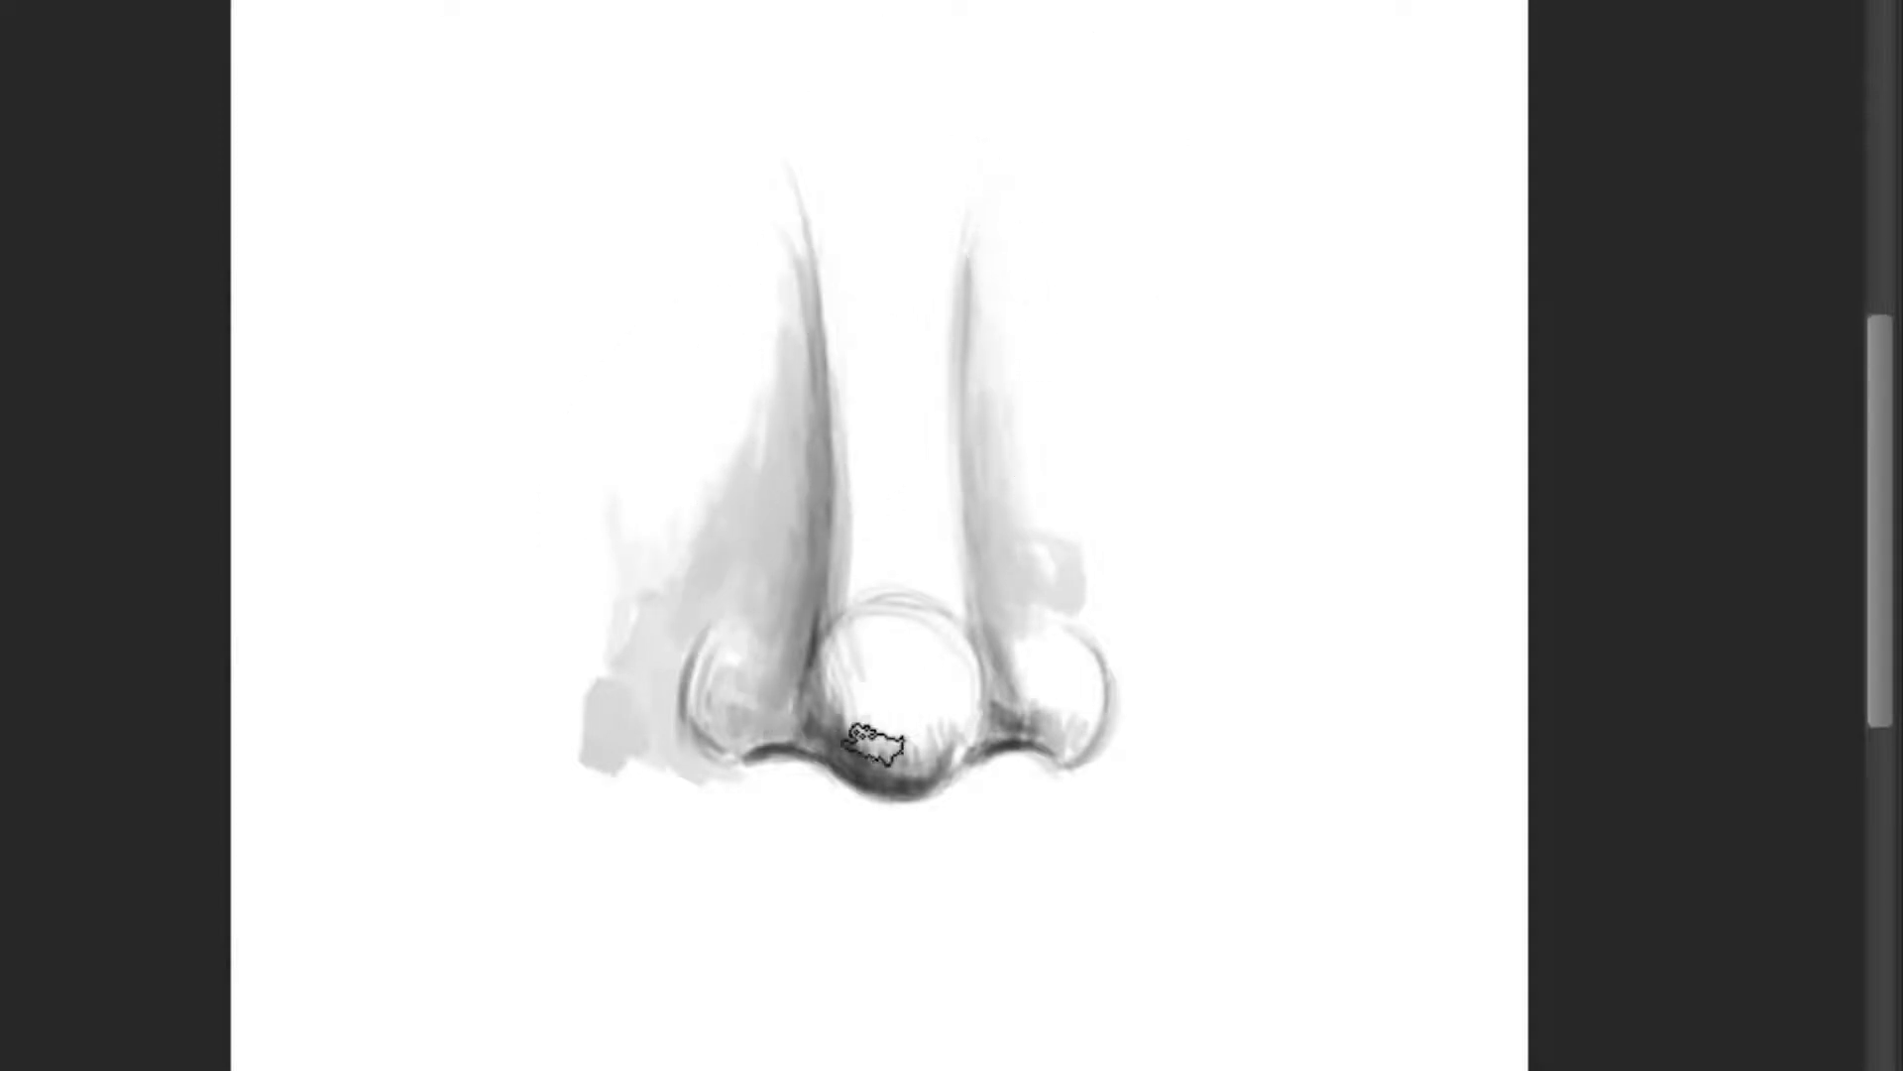
scroll(813, 669, "up", 1)
Step: Darken the right nostril crease and the crease beside the lower-left nose tip
scroll(877, 698, "up", 1)
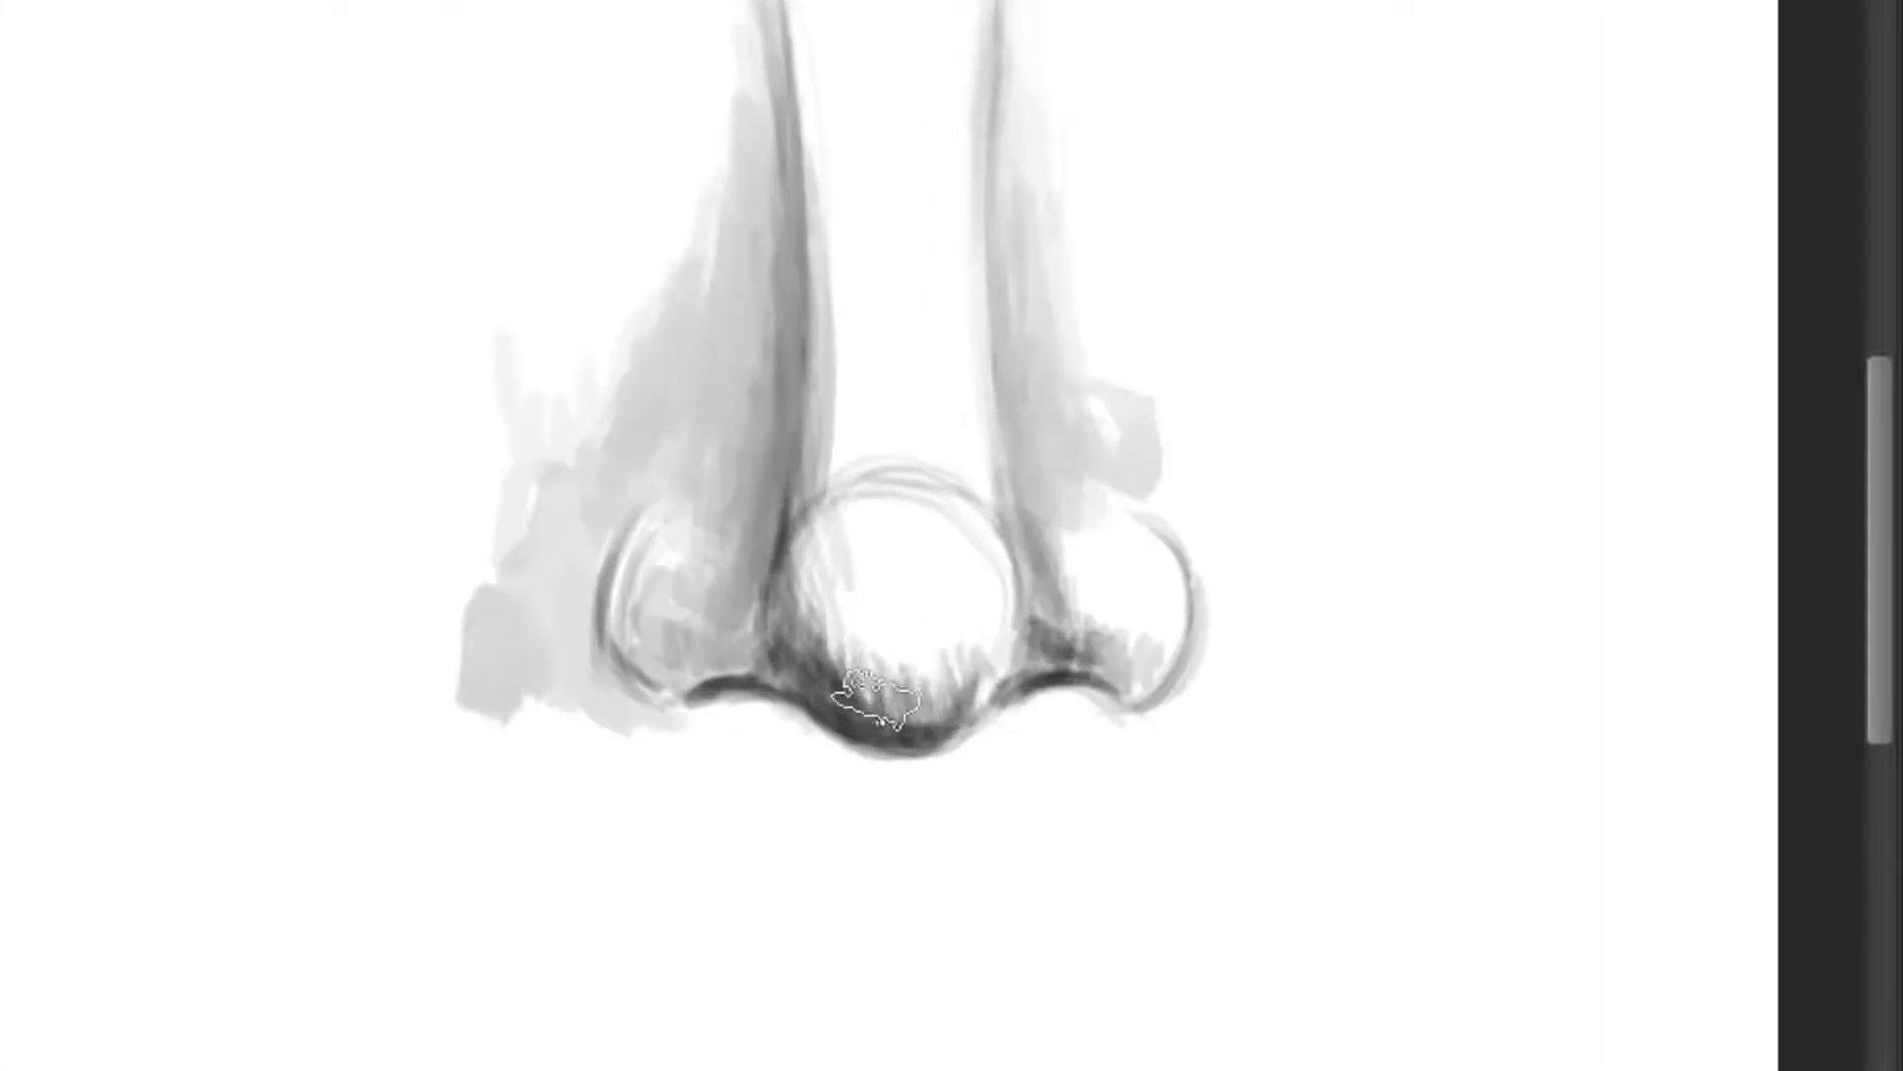
left_click_drag(1016, 625, 1095, 674)
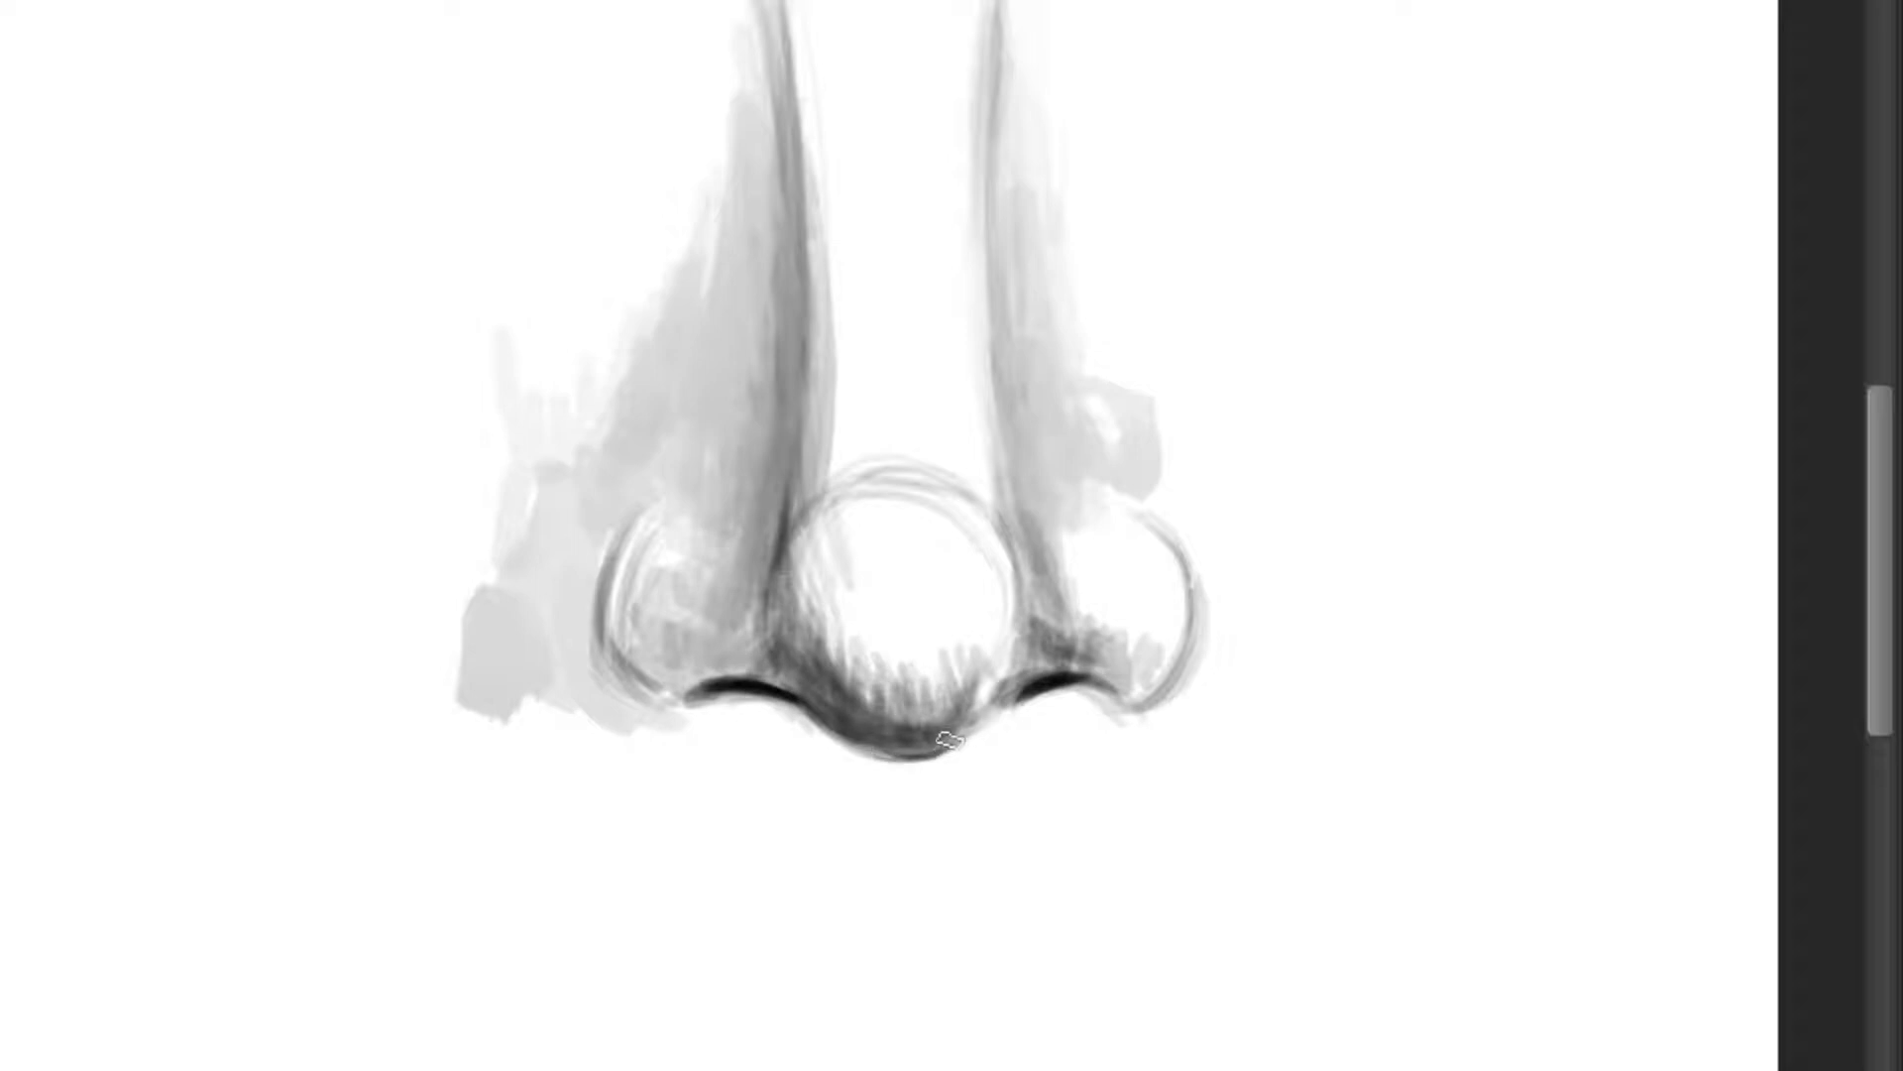
scroll(912, 721, "down", 2)
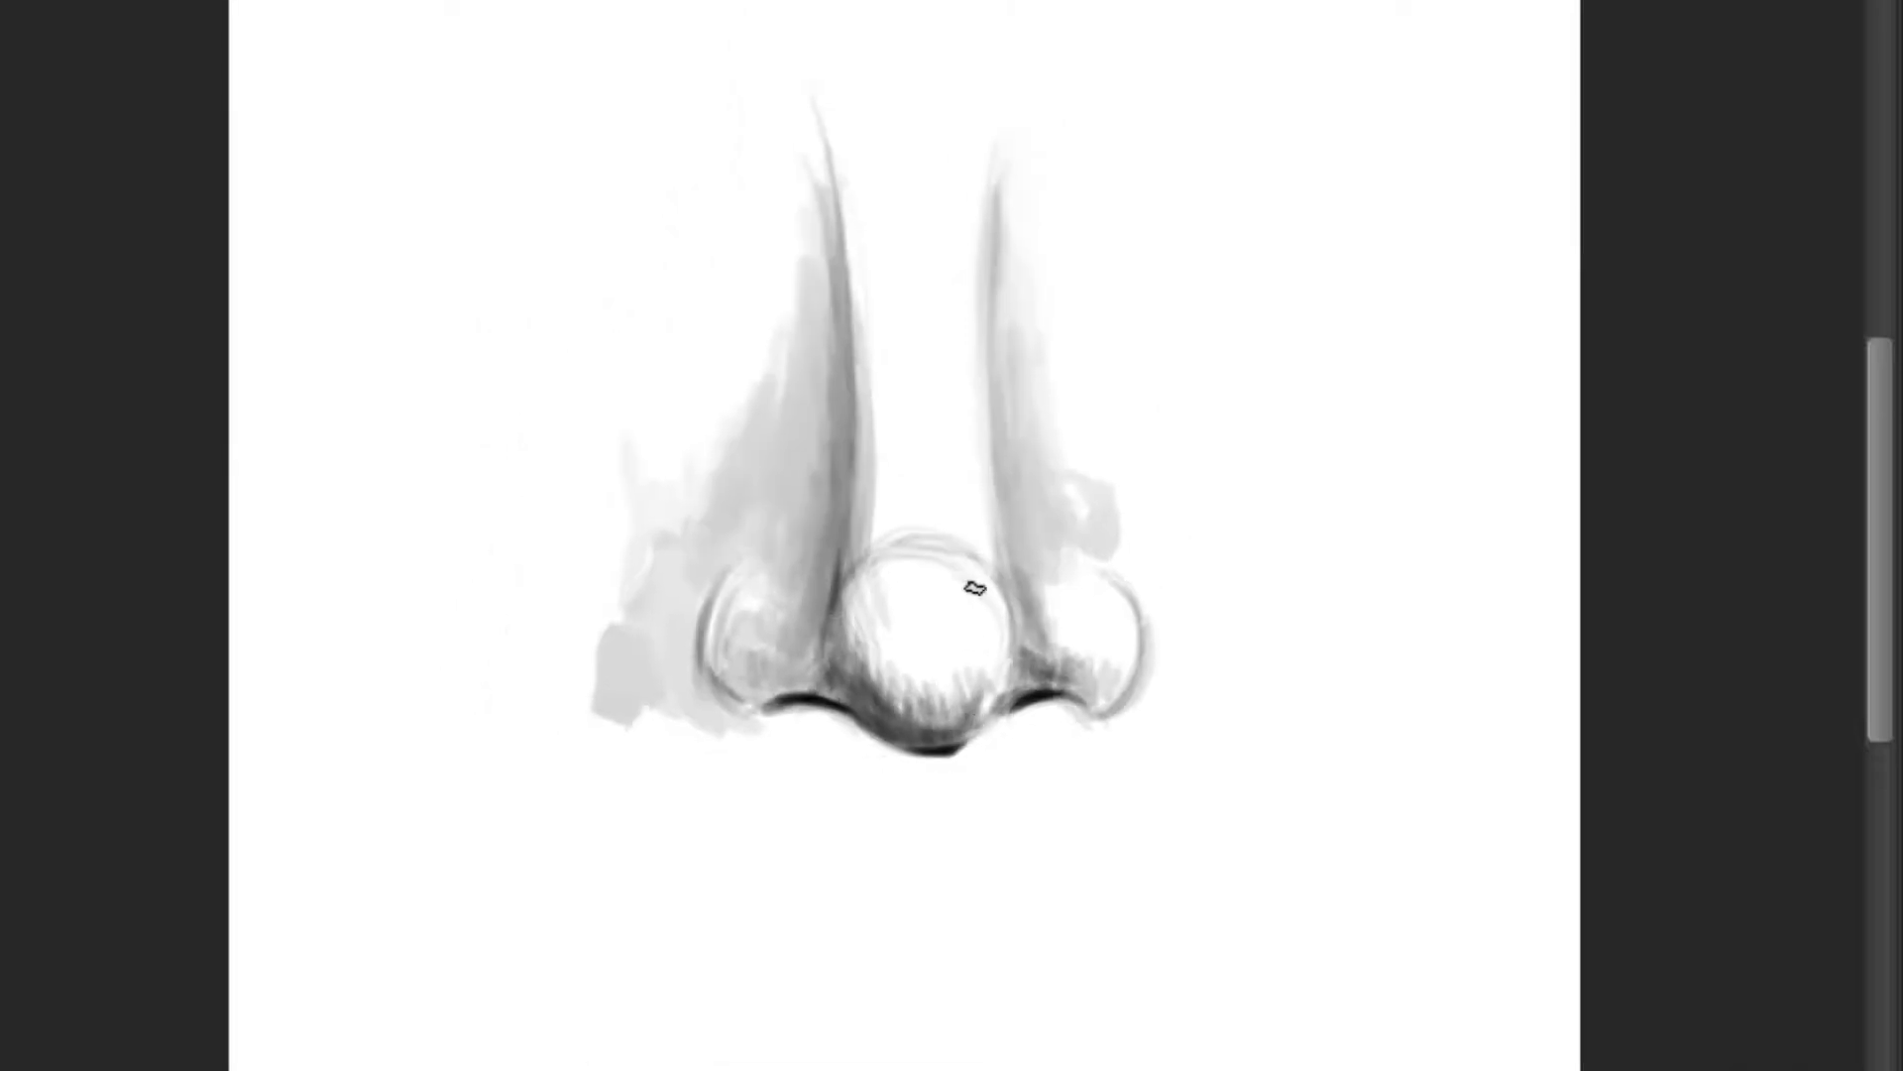
scroll(886, 669, "up", 2)
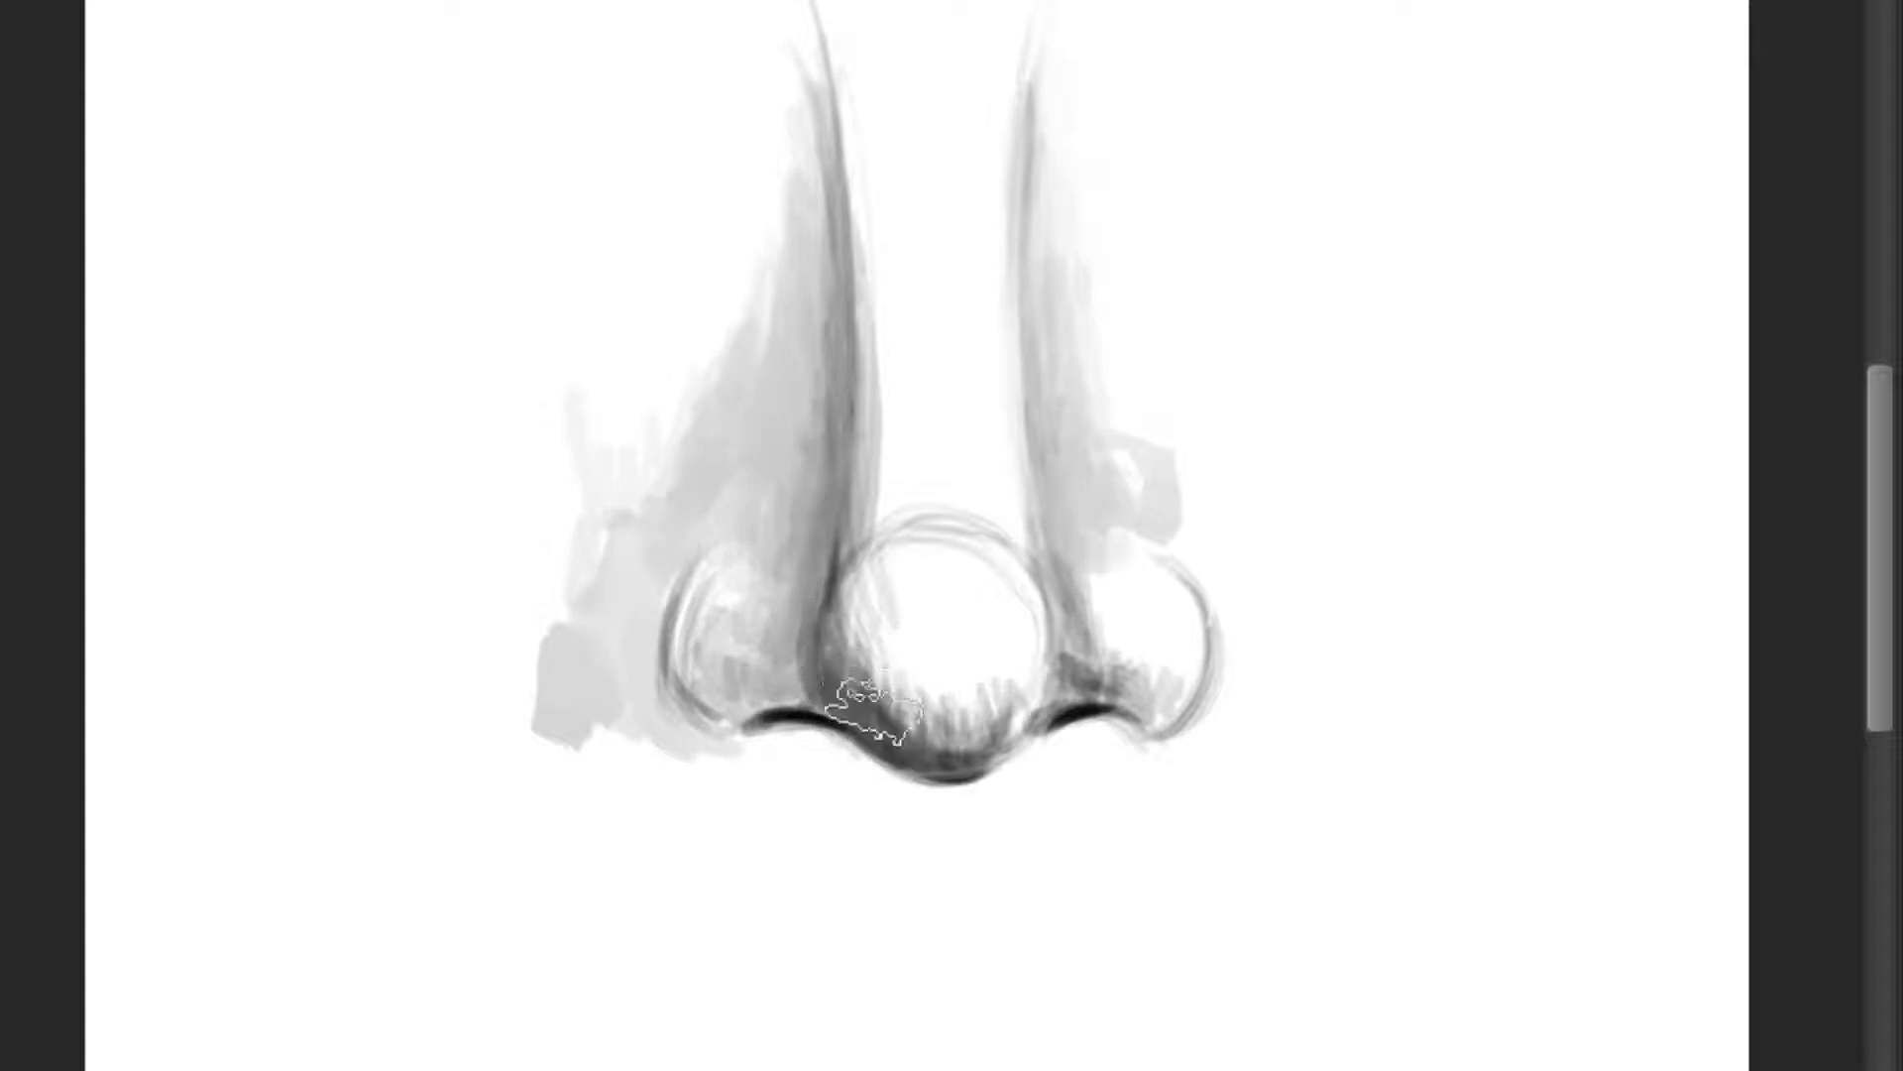
left_click_drag(870, 642, 925, 695)
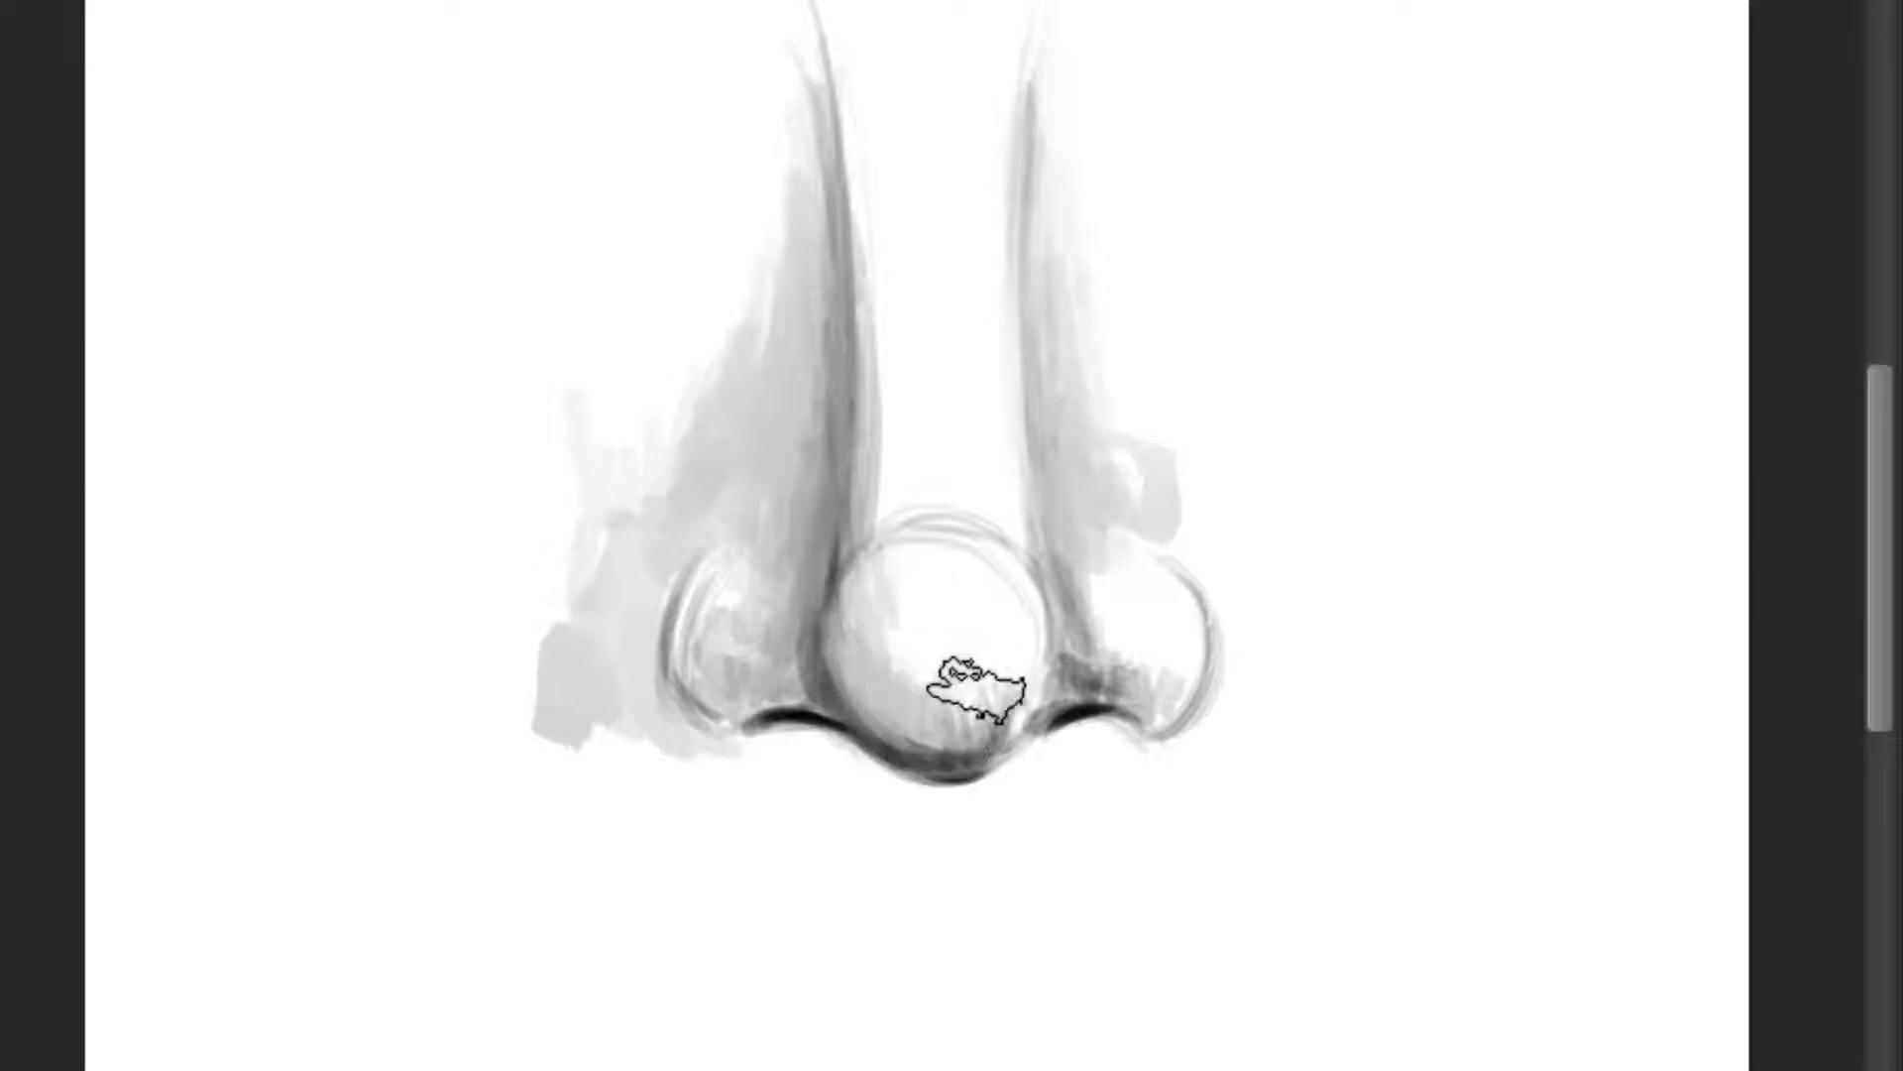
left_click(838, 662, "alt")
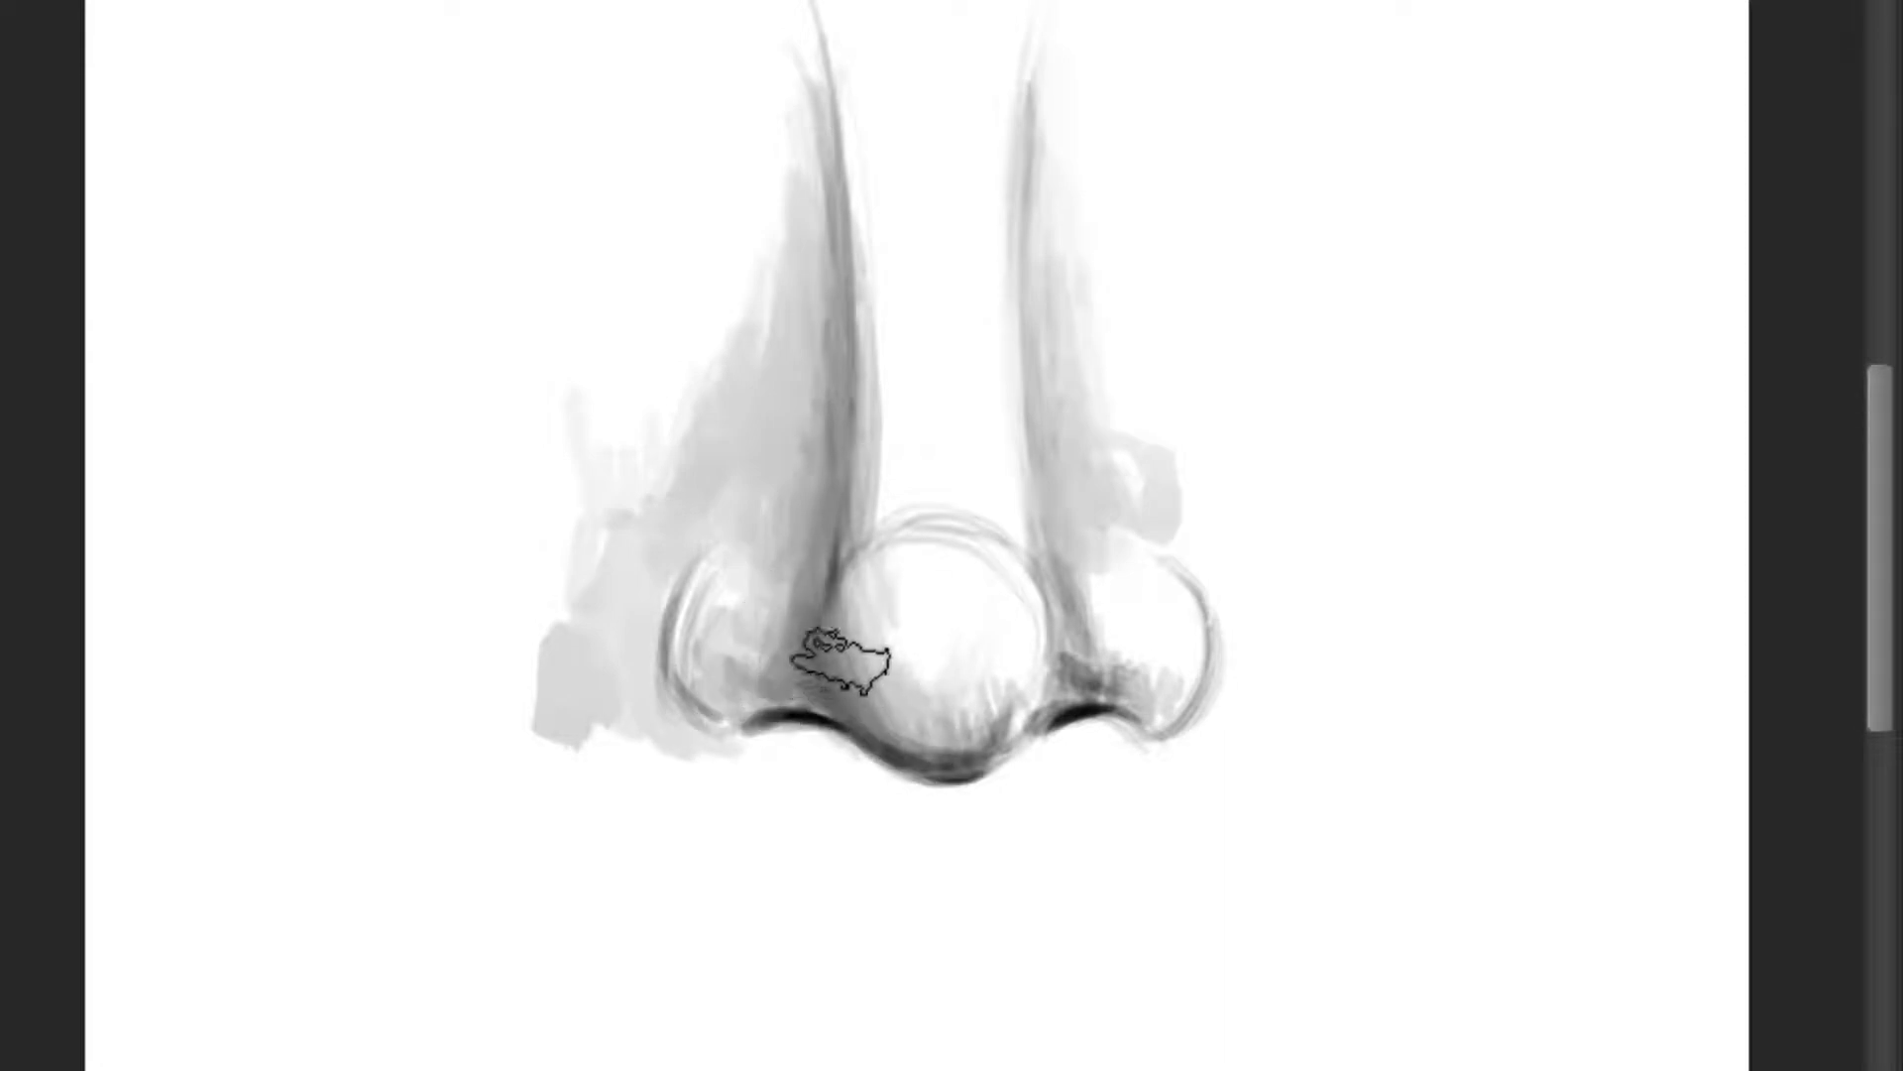
left_click(852, 642, "alt")
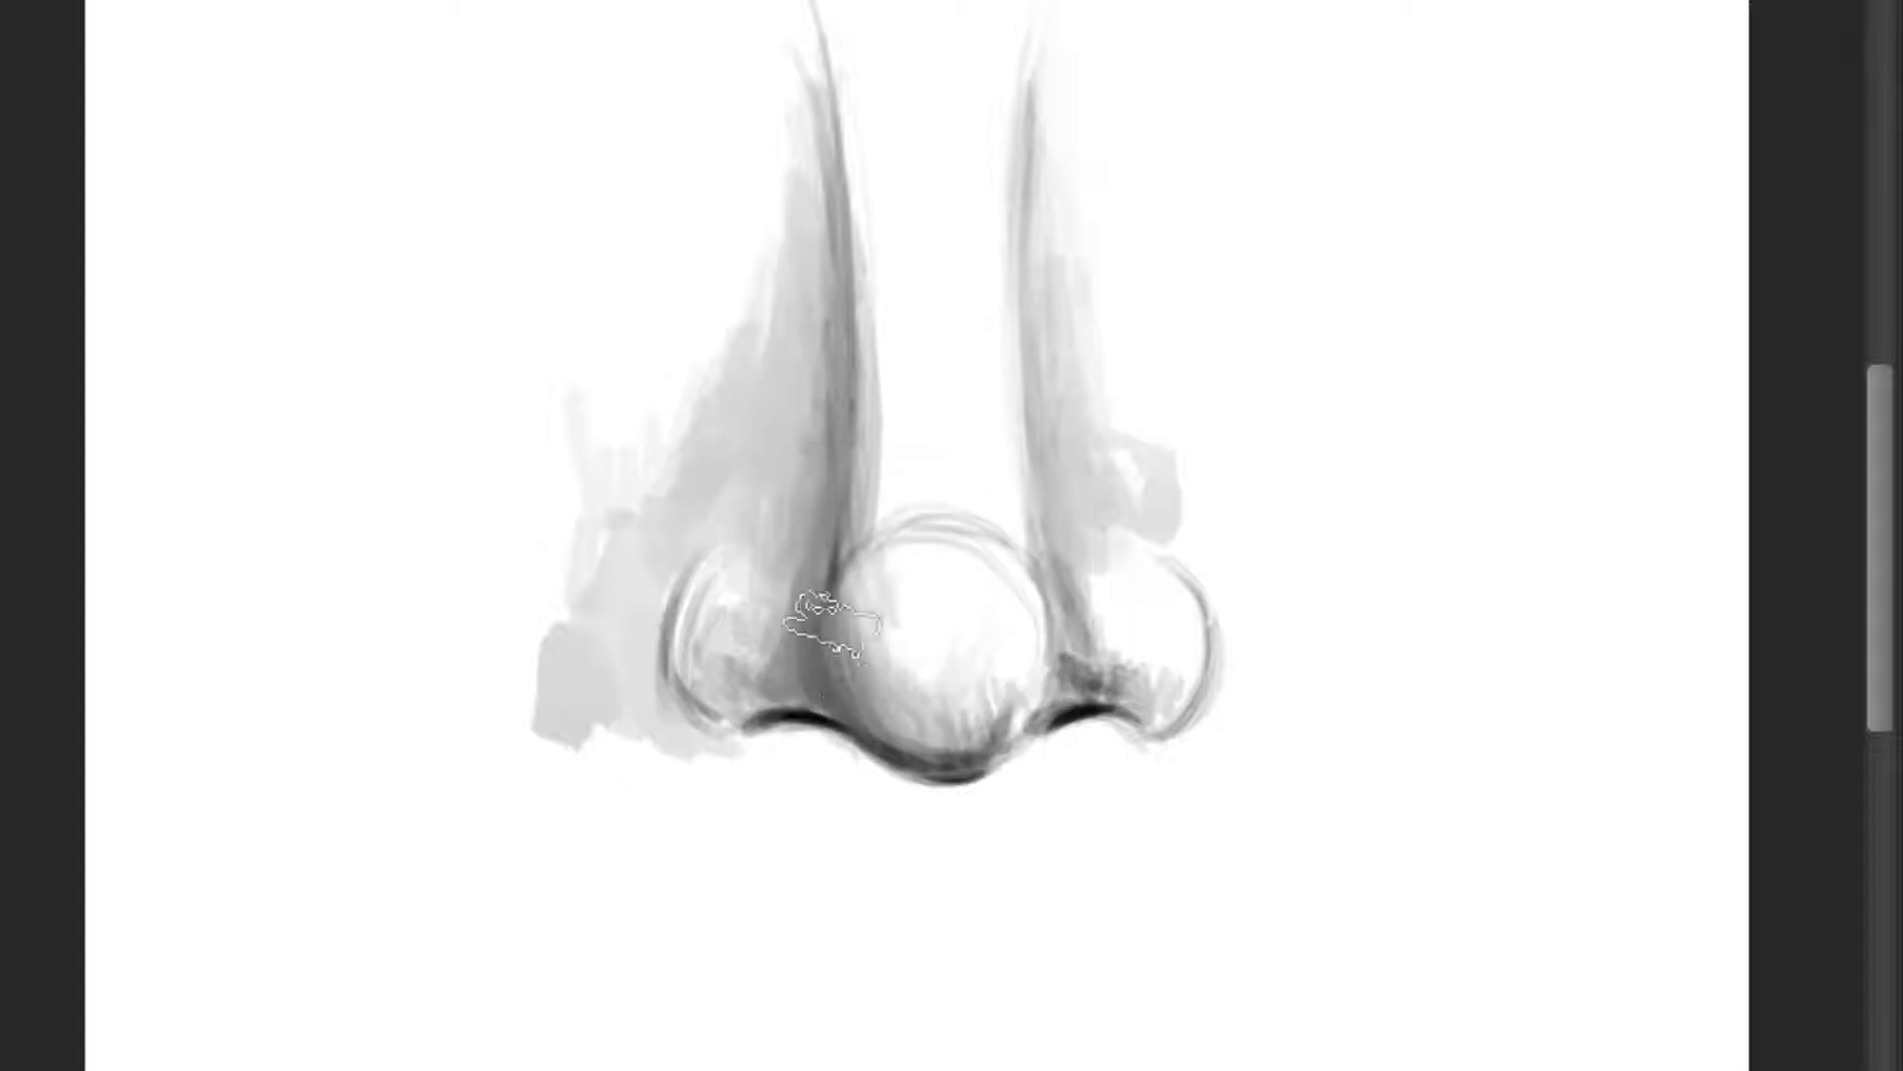
left_click_drag(849, 658, 834, 594)
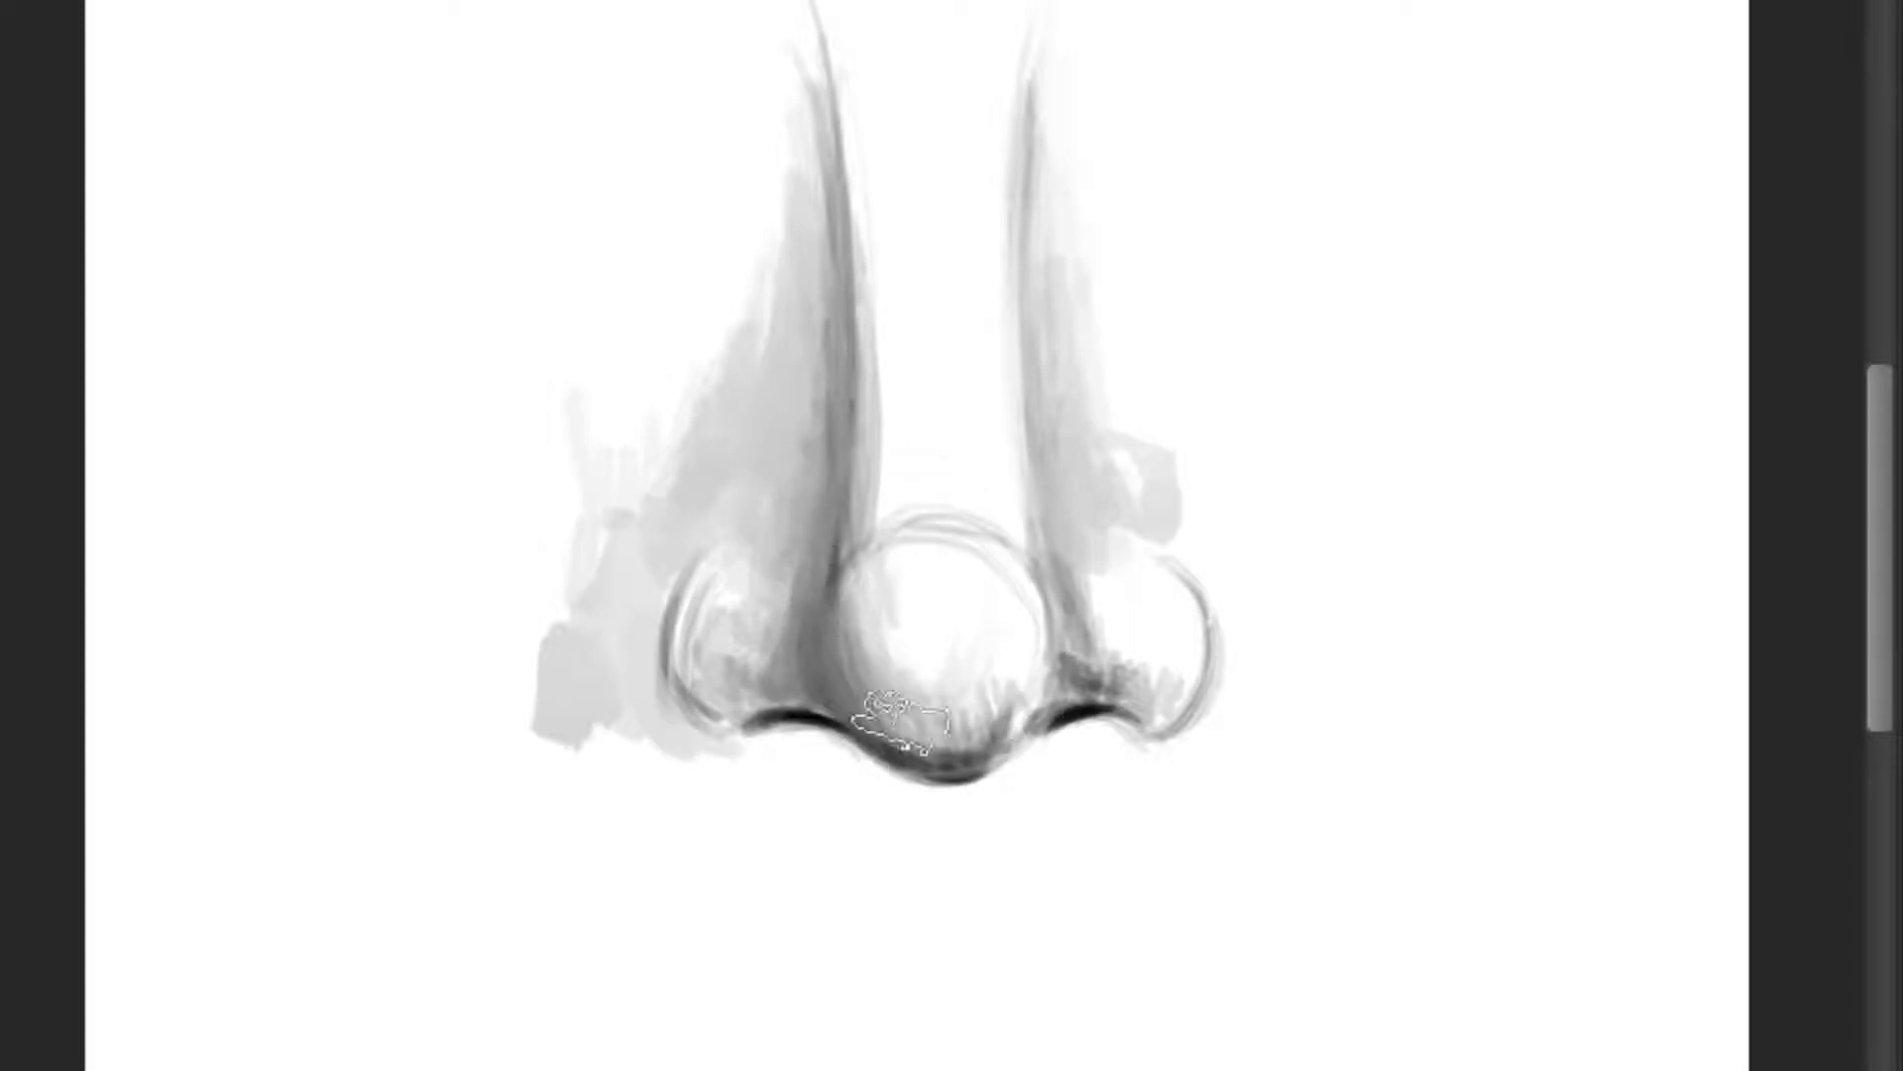
Step: Shade under the nose-tip ball and blend its streaky highlights smoothly
left_click_drag(903, 714, 1011, 712)
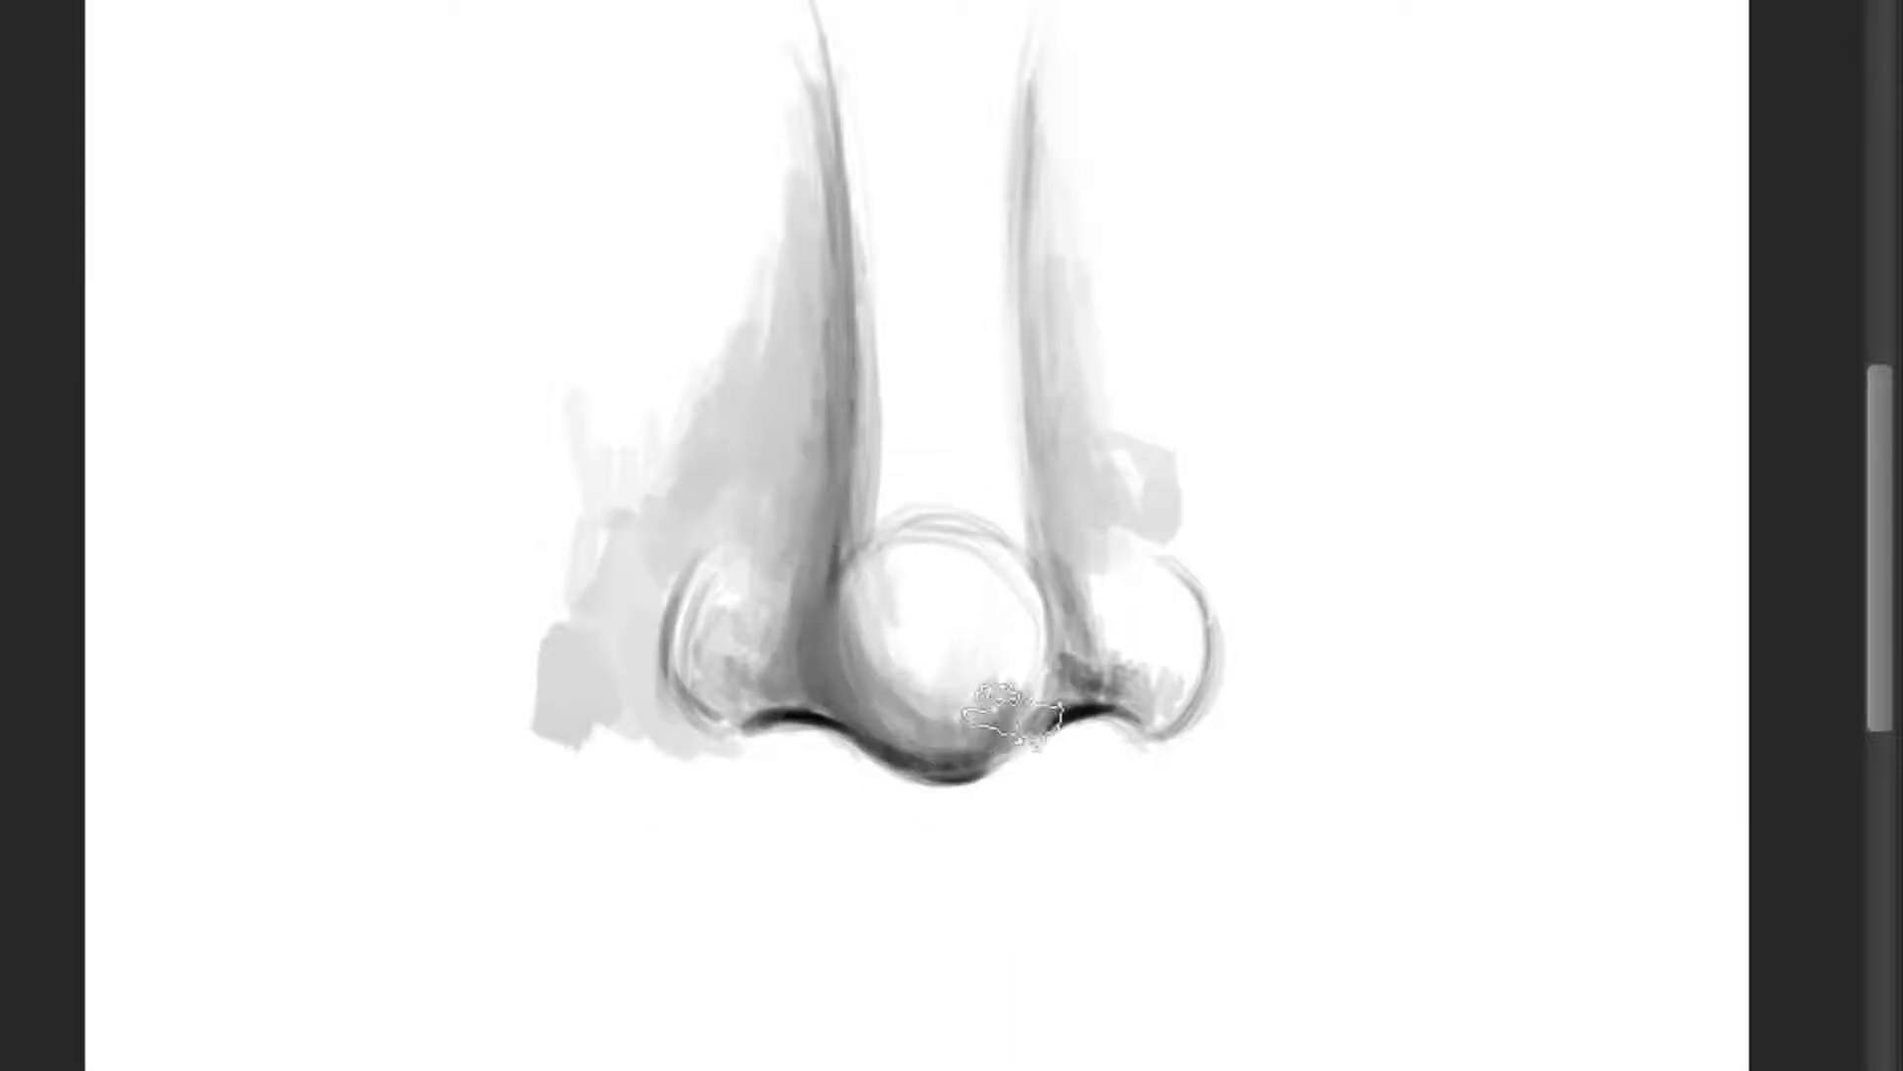
left_click(968, 723, "alt")
left_click_drag(900, 731, 1023, 702)
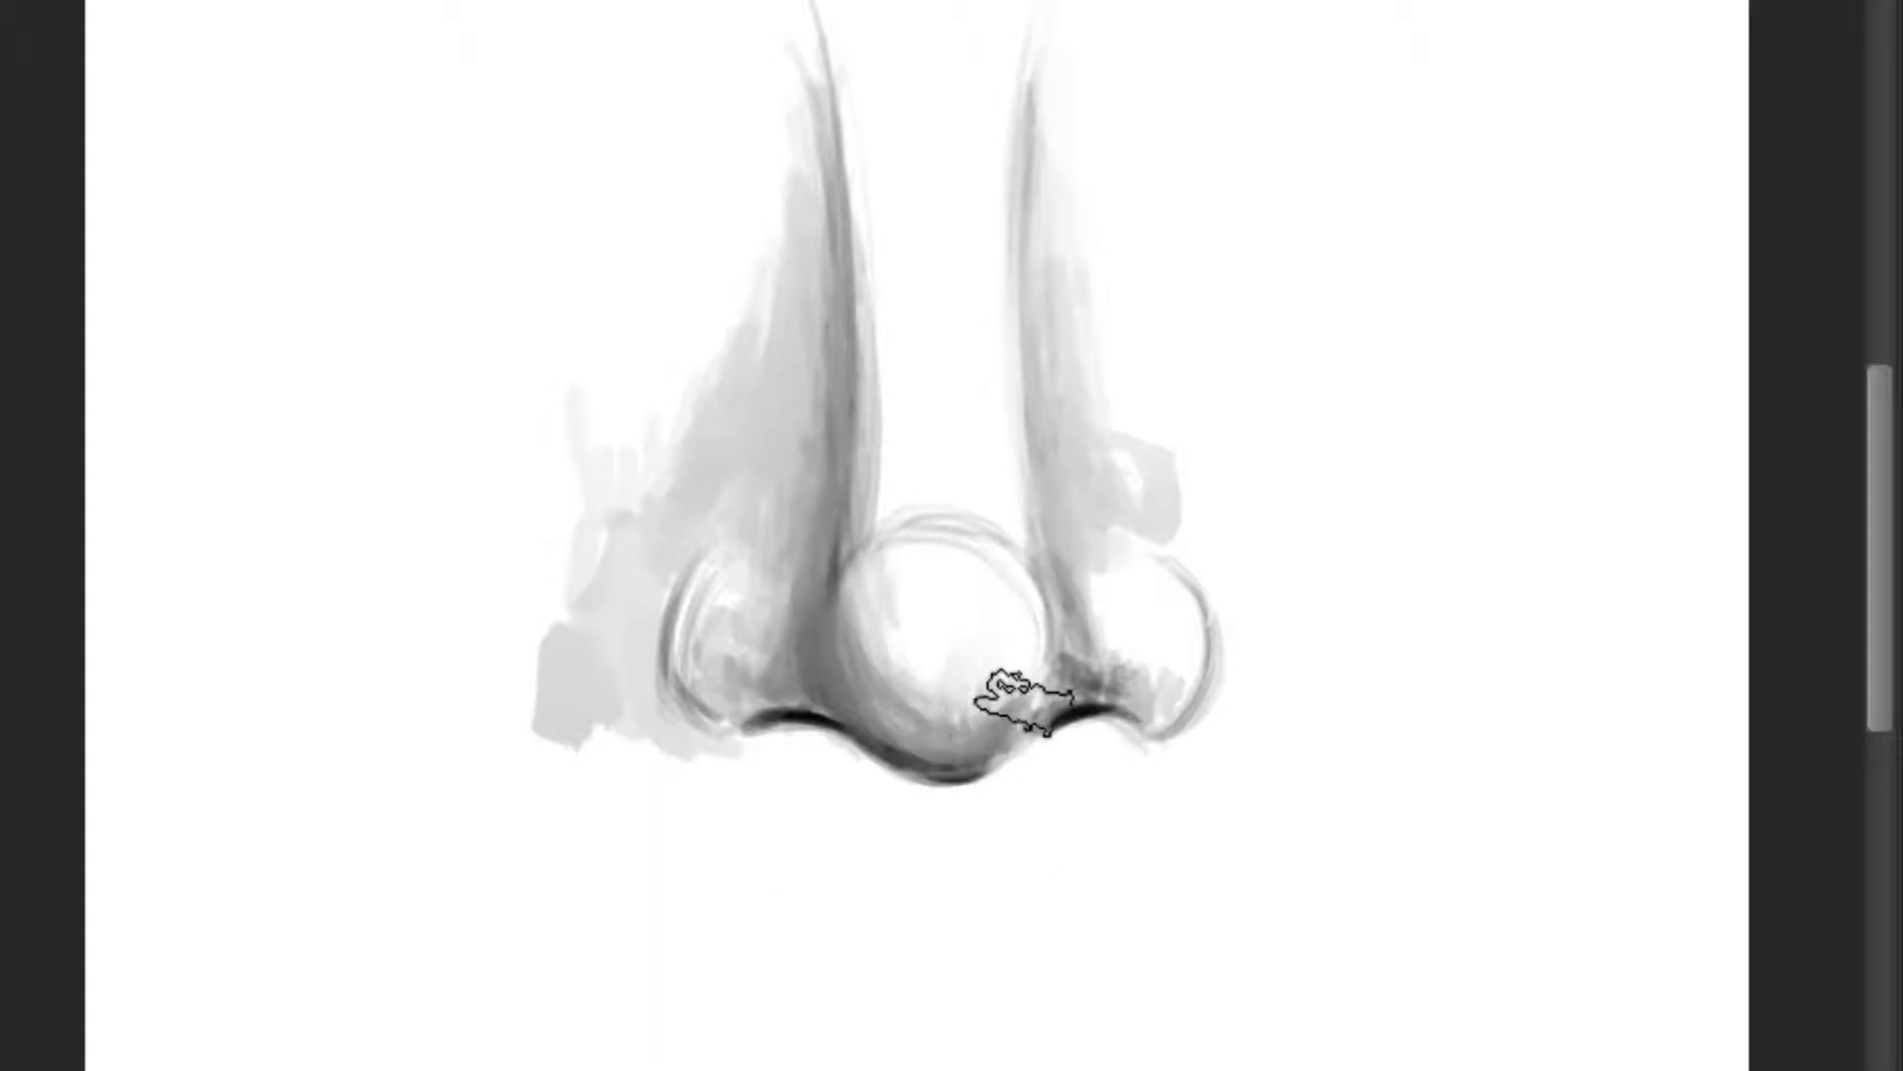
left_click(970, 721, "alt")
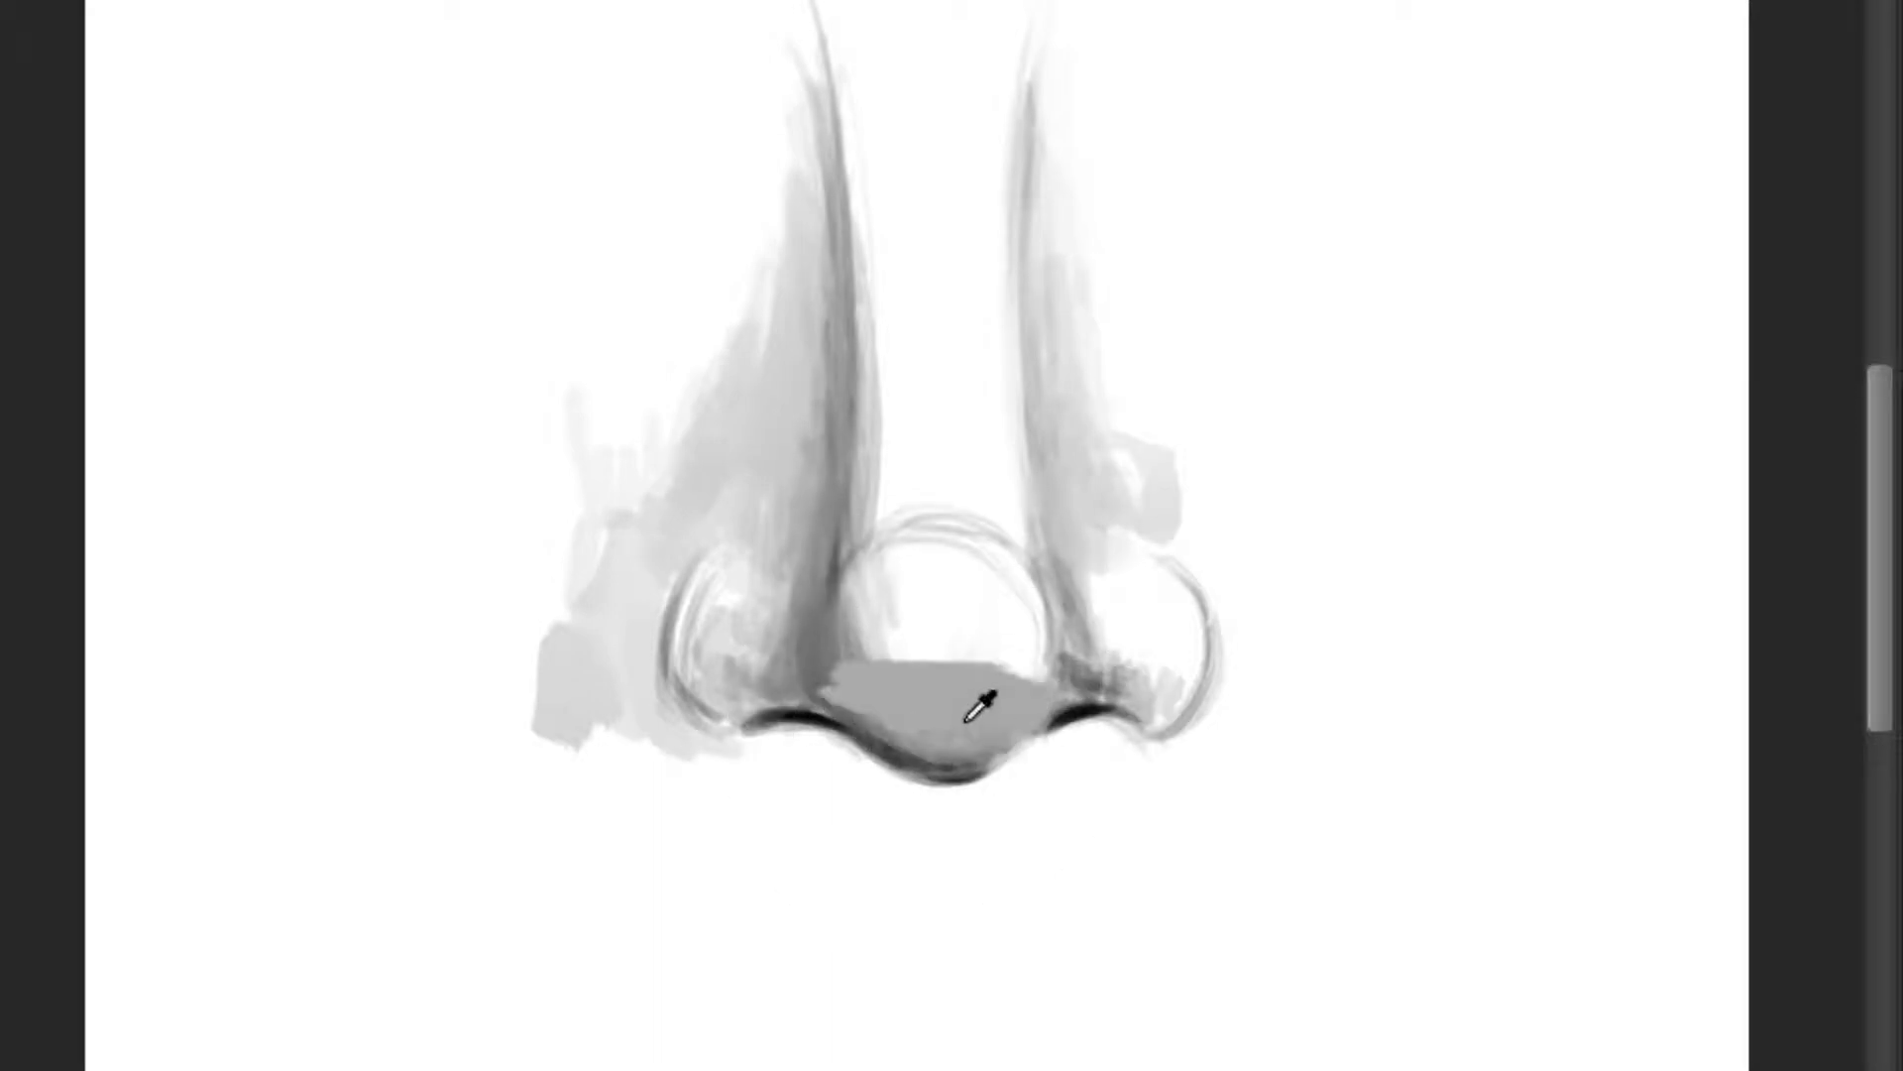
left_click(982, 694, "alt")
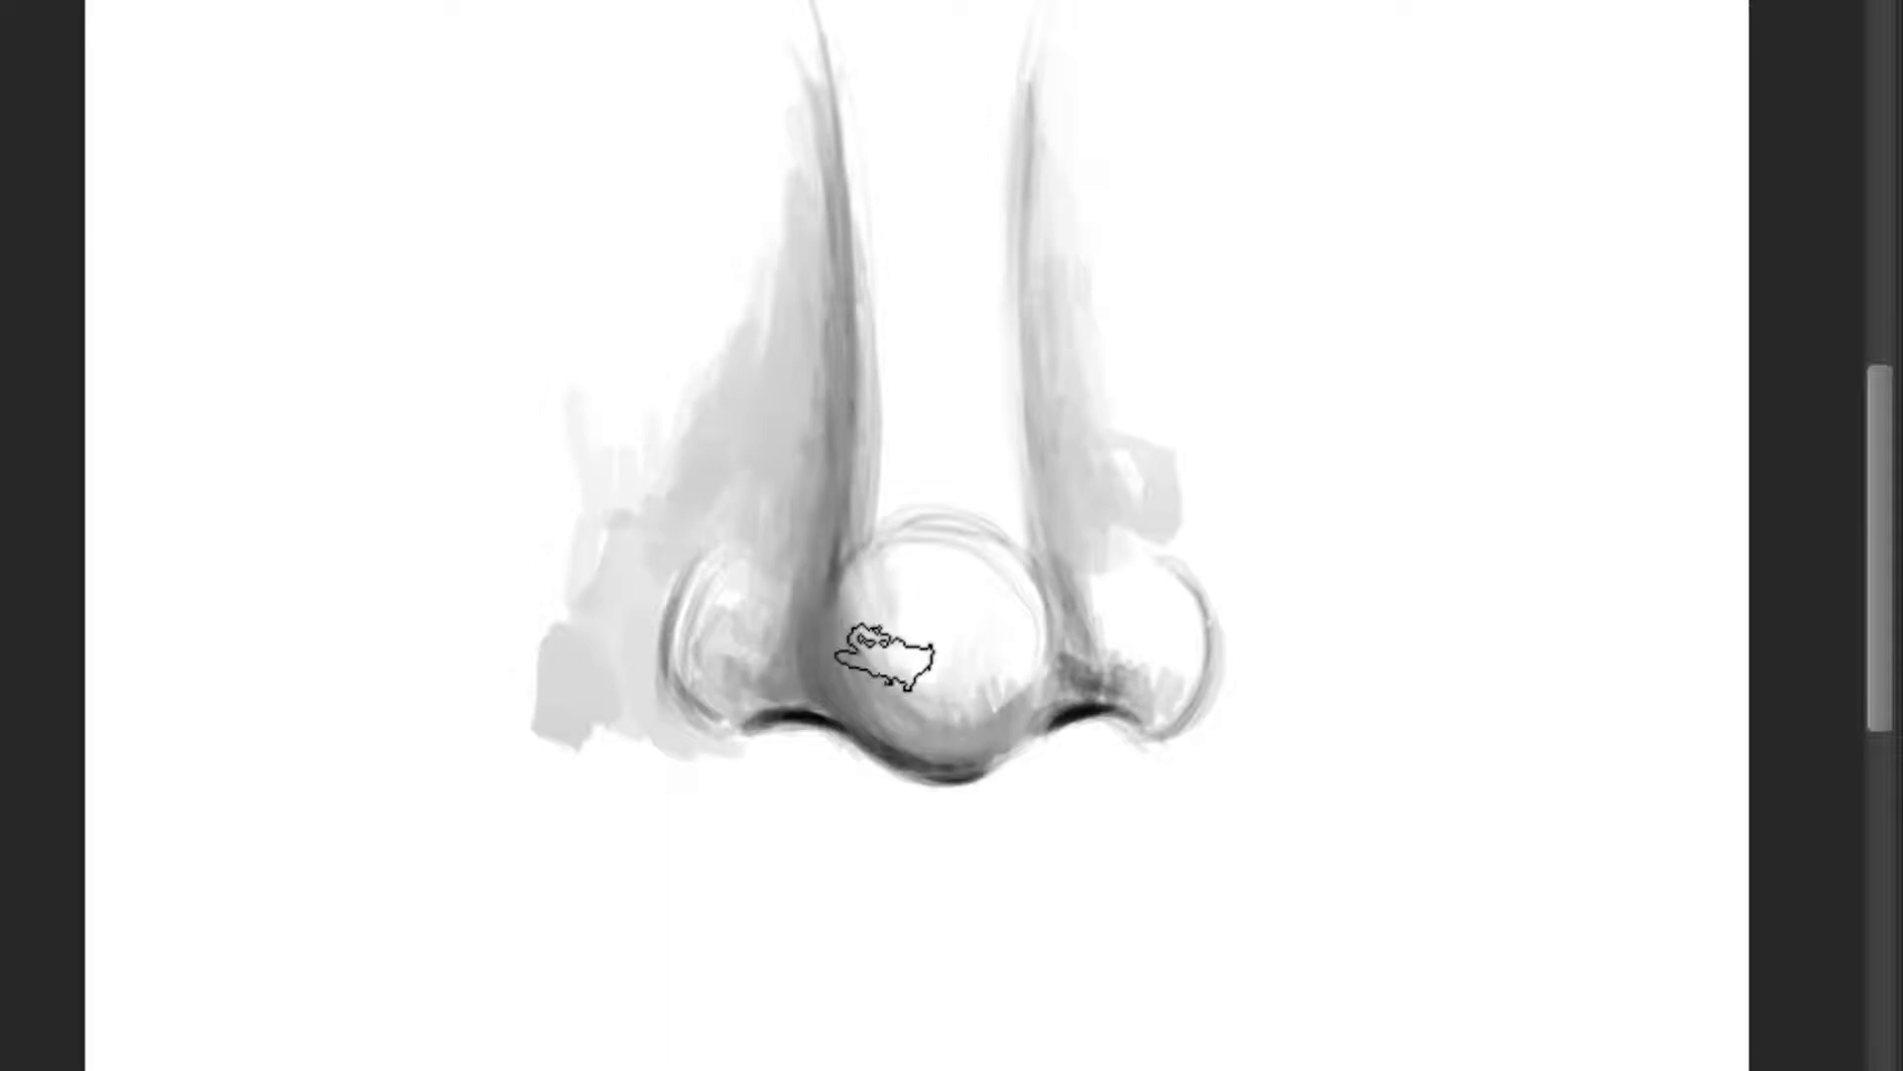
left_click_drag(905, 656, 886, 721)
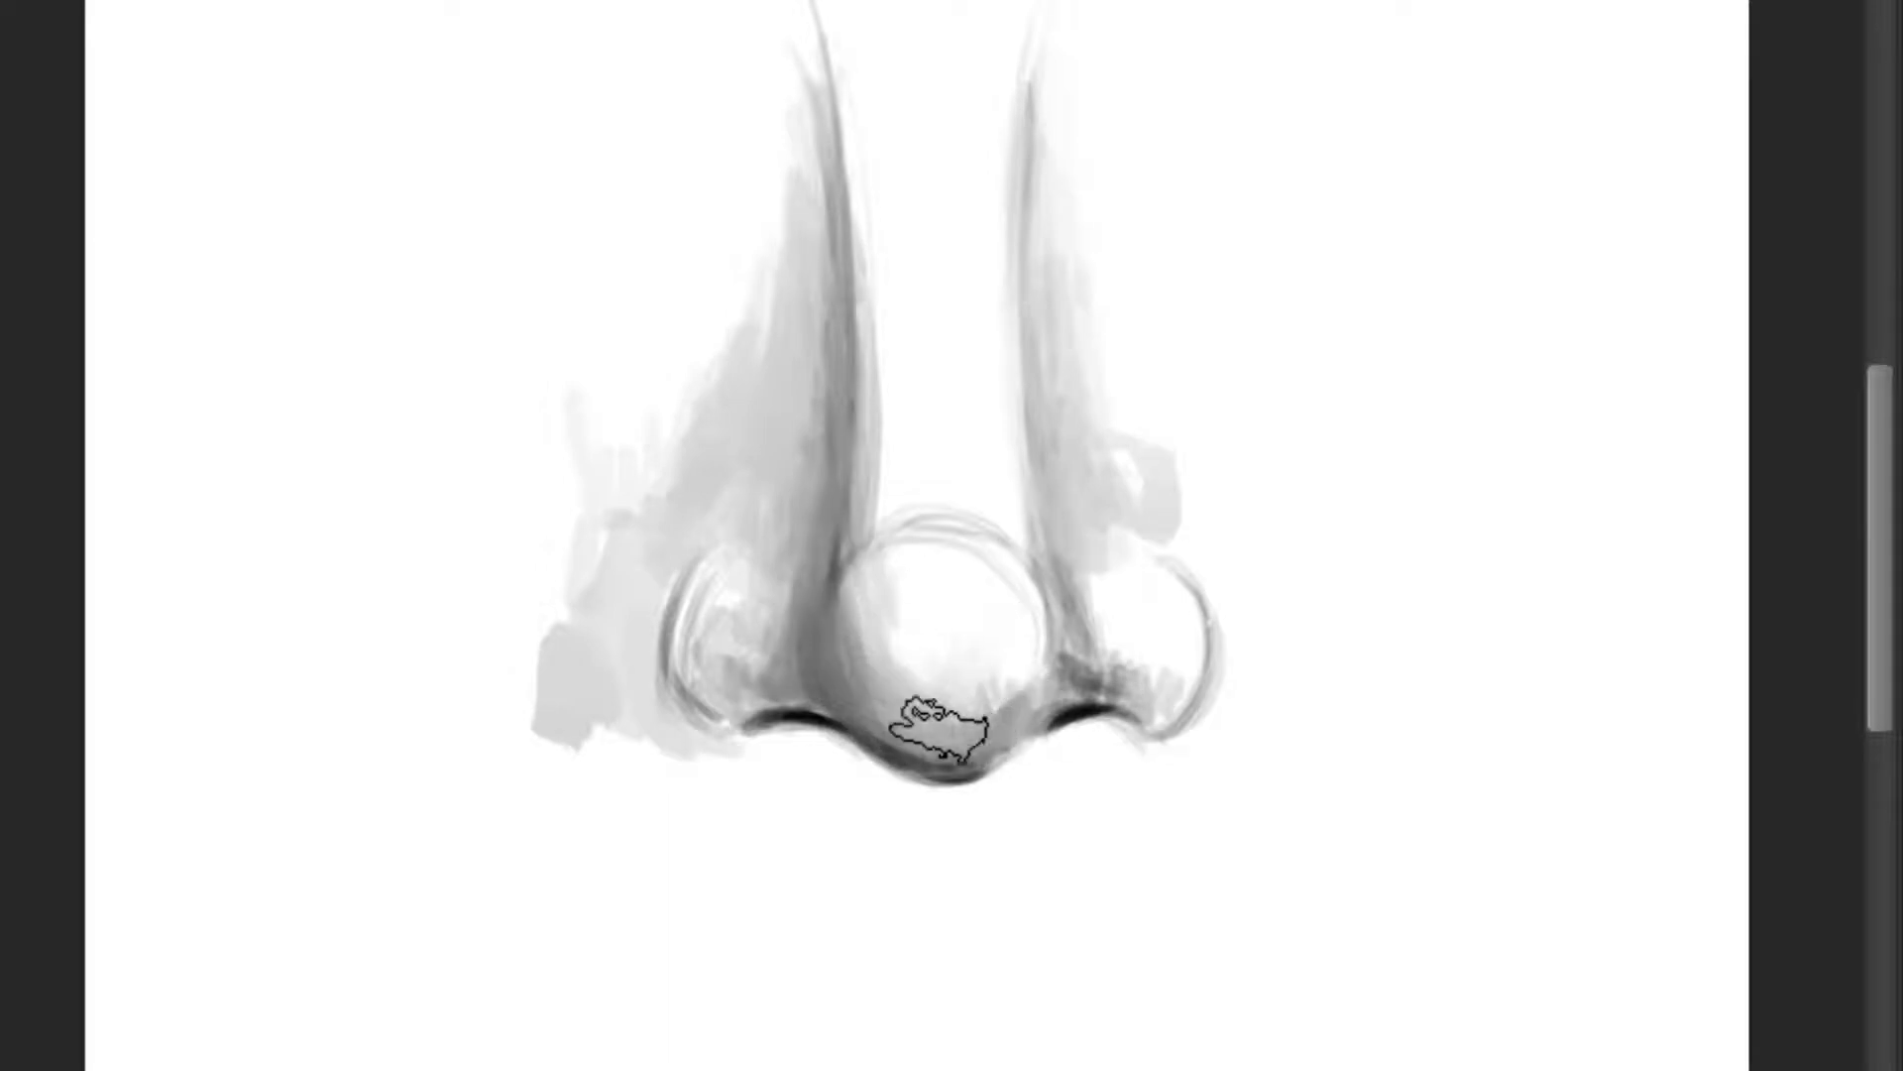
mouse_move(889, 719)
left_mouse_down()
mouse_move(1001, 689)
mouse_move(953, 514)
mouse_move(904, 477)
mouse_move(982, 617)
mouse_move(1000, 557)
mouse_move(981, 484)
mouse_move(964, 590)
mouse_move(913, 383)
mouse_move(931, 594)
mouse_move(840, 563)
mouse_move(913, 502)
mouse_move(853, 569)
mouse_move(880, 497)
mouse_move(849, 574)
mouse_move(1097, 574)
mouse_move(1007, 523)
mouse_move(1049, 626)
mouse_move(1054, 598)
mouse_move(1007, 684)
mouse_move(1177, 459)
mouse_move(1017, 578)
left_mouse_up()
Step: Blend the shading from the bridge down into a softened right nostril wing
scroll(1019, 555, "up", 1)
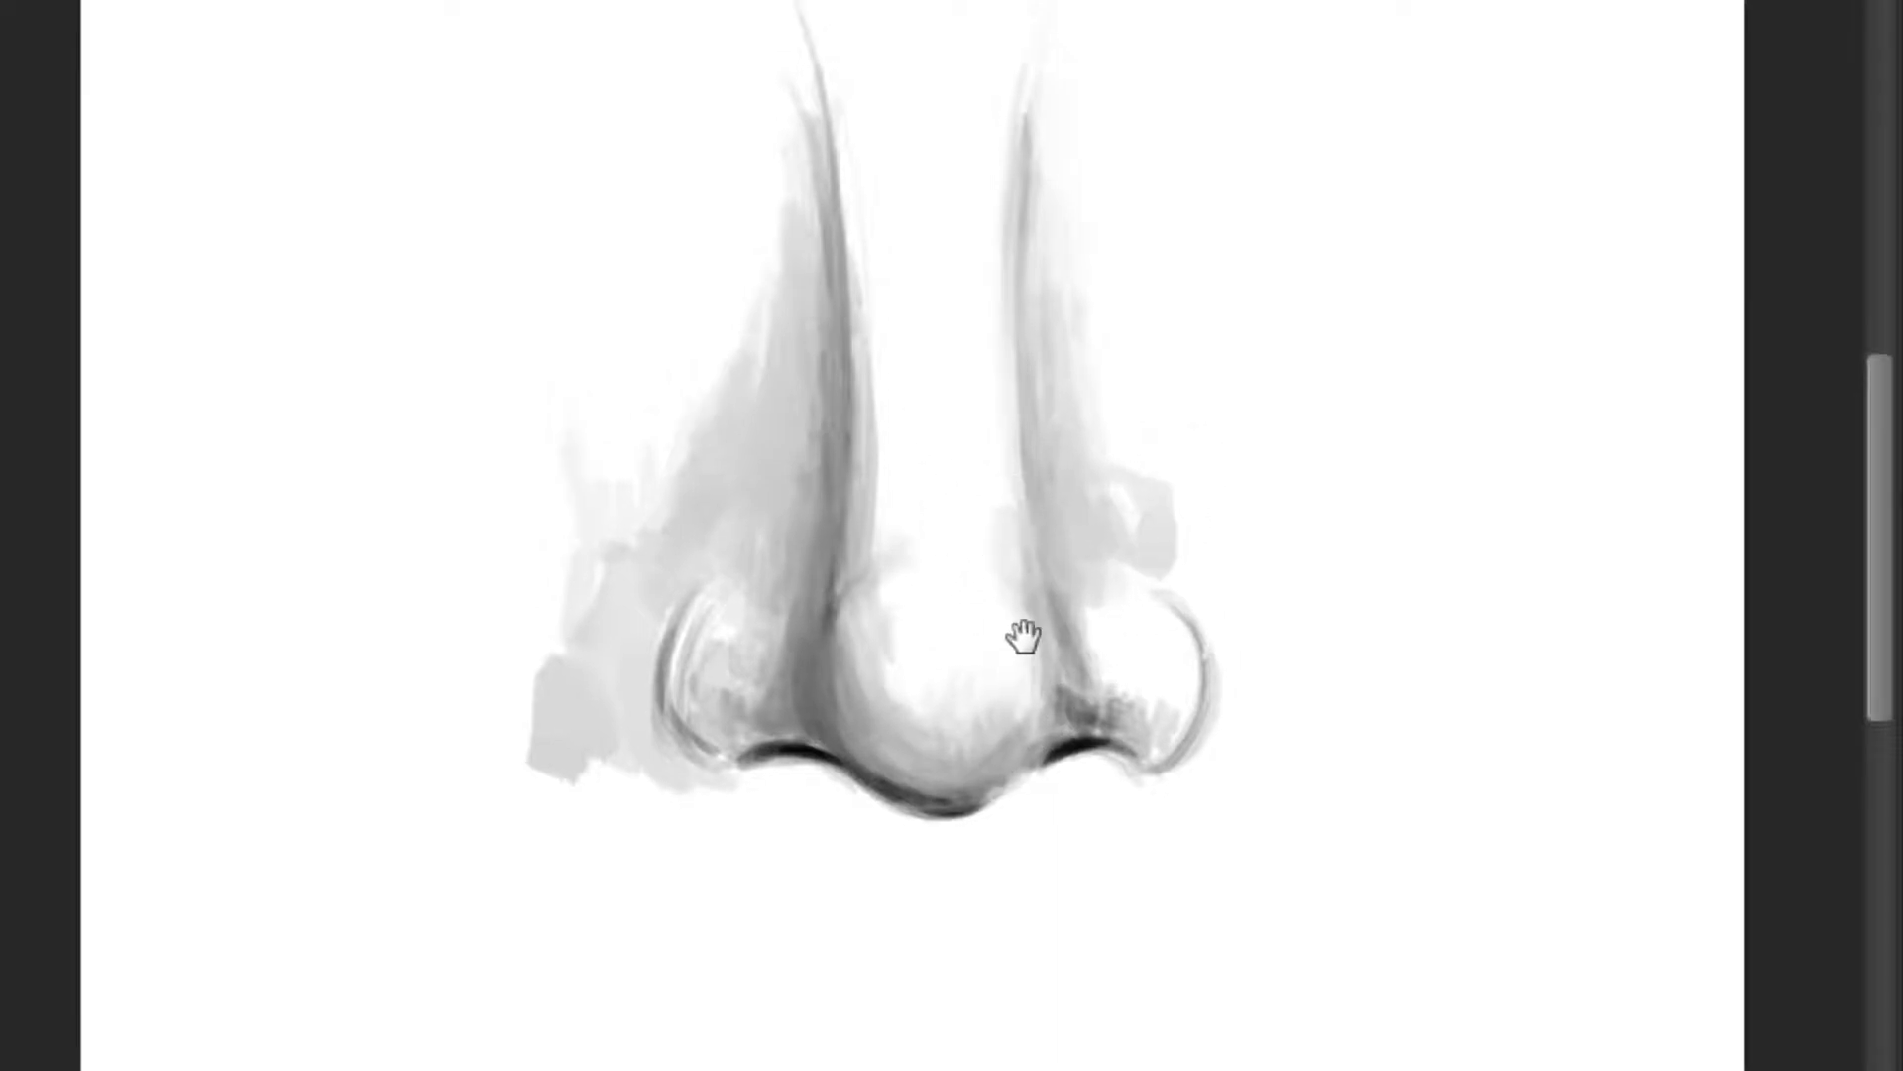
mouse_move(1020, 625)
left_mouse_down()
mouse_move(1190, 723)
mouse_move(1070, 713)
mouse_move(1076, 679)
mouse_move(1031, 764)
mouse_move(1020, 747)
mouse_move(1062, 645)
mouse_move(1145, 730)
mouse_move(1113, 714)
mouse_move(1163, 723)
mouse_move(1100, 638)
mouse_move(1187, 709)
mouse_move(1177, 743)
mouse_move(1084, 667)
left_mouse_up()
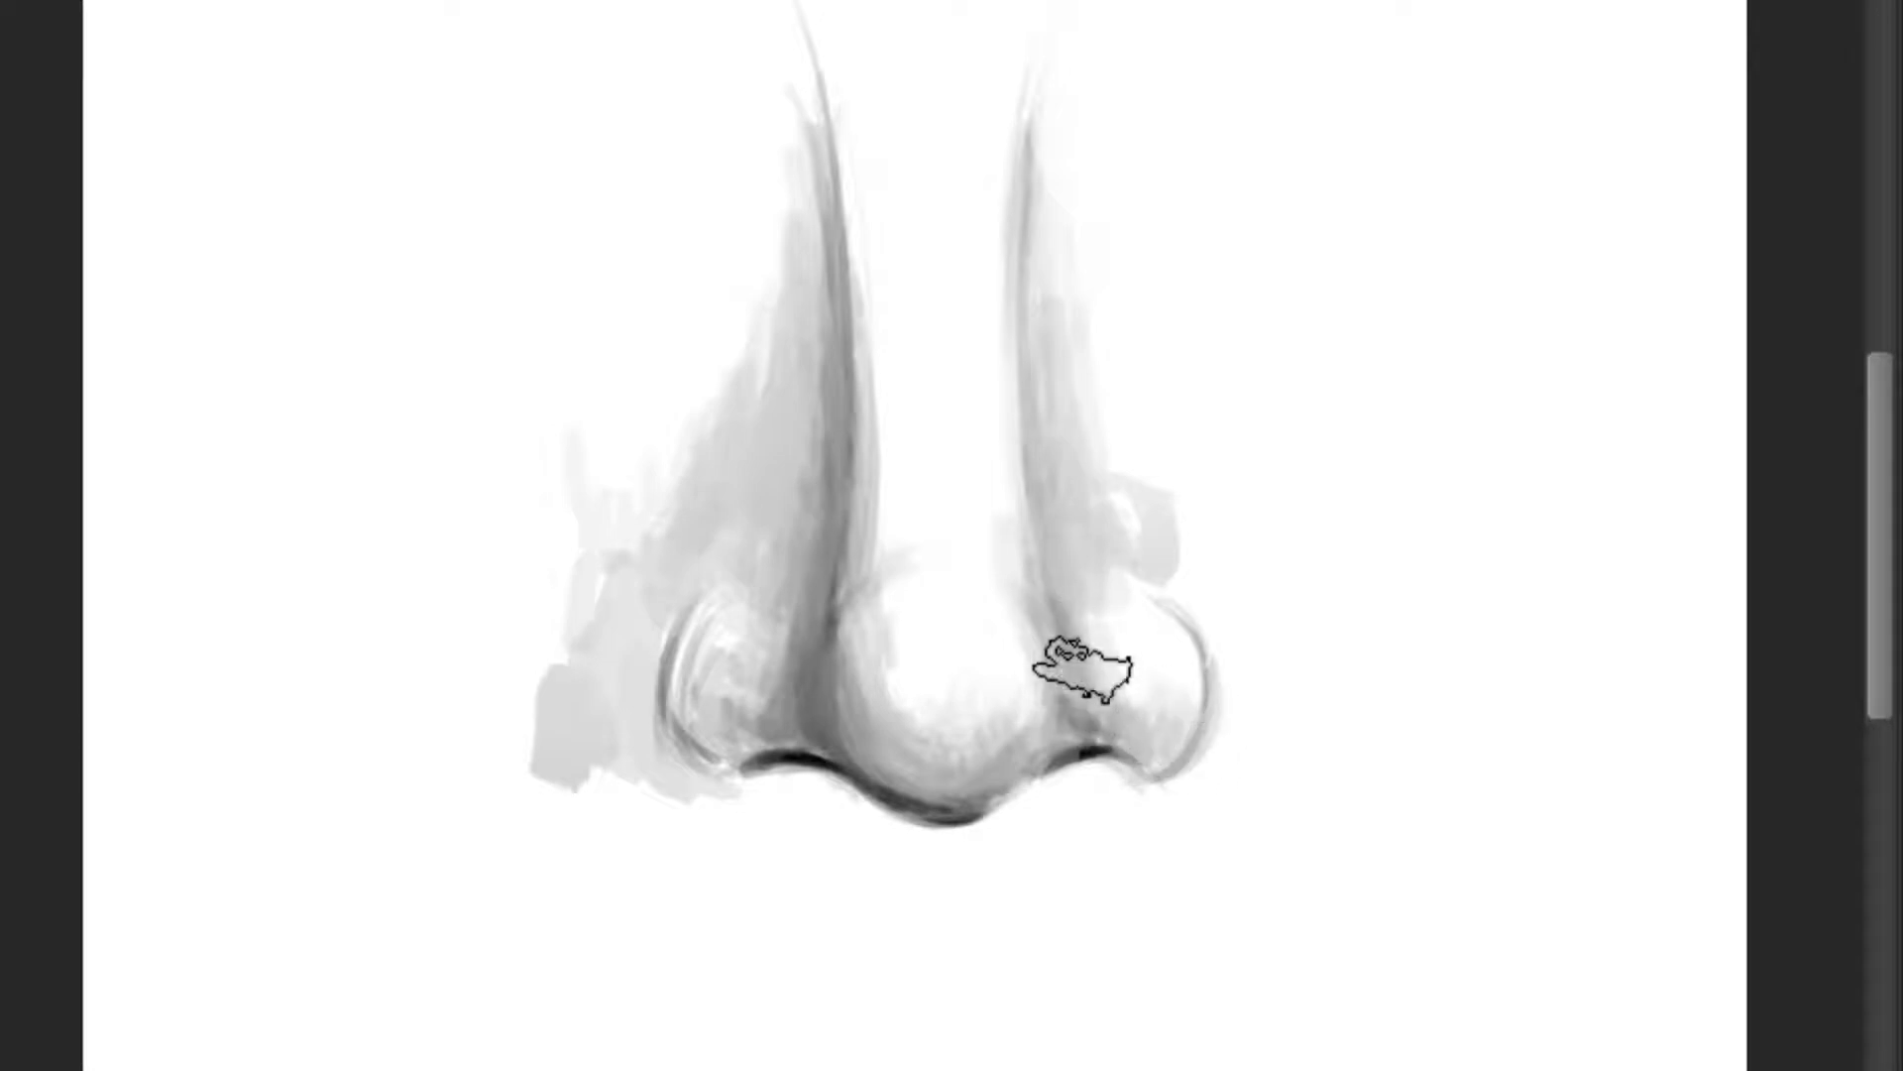
left_click(1080, 706, "alt")
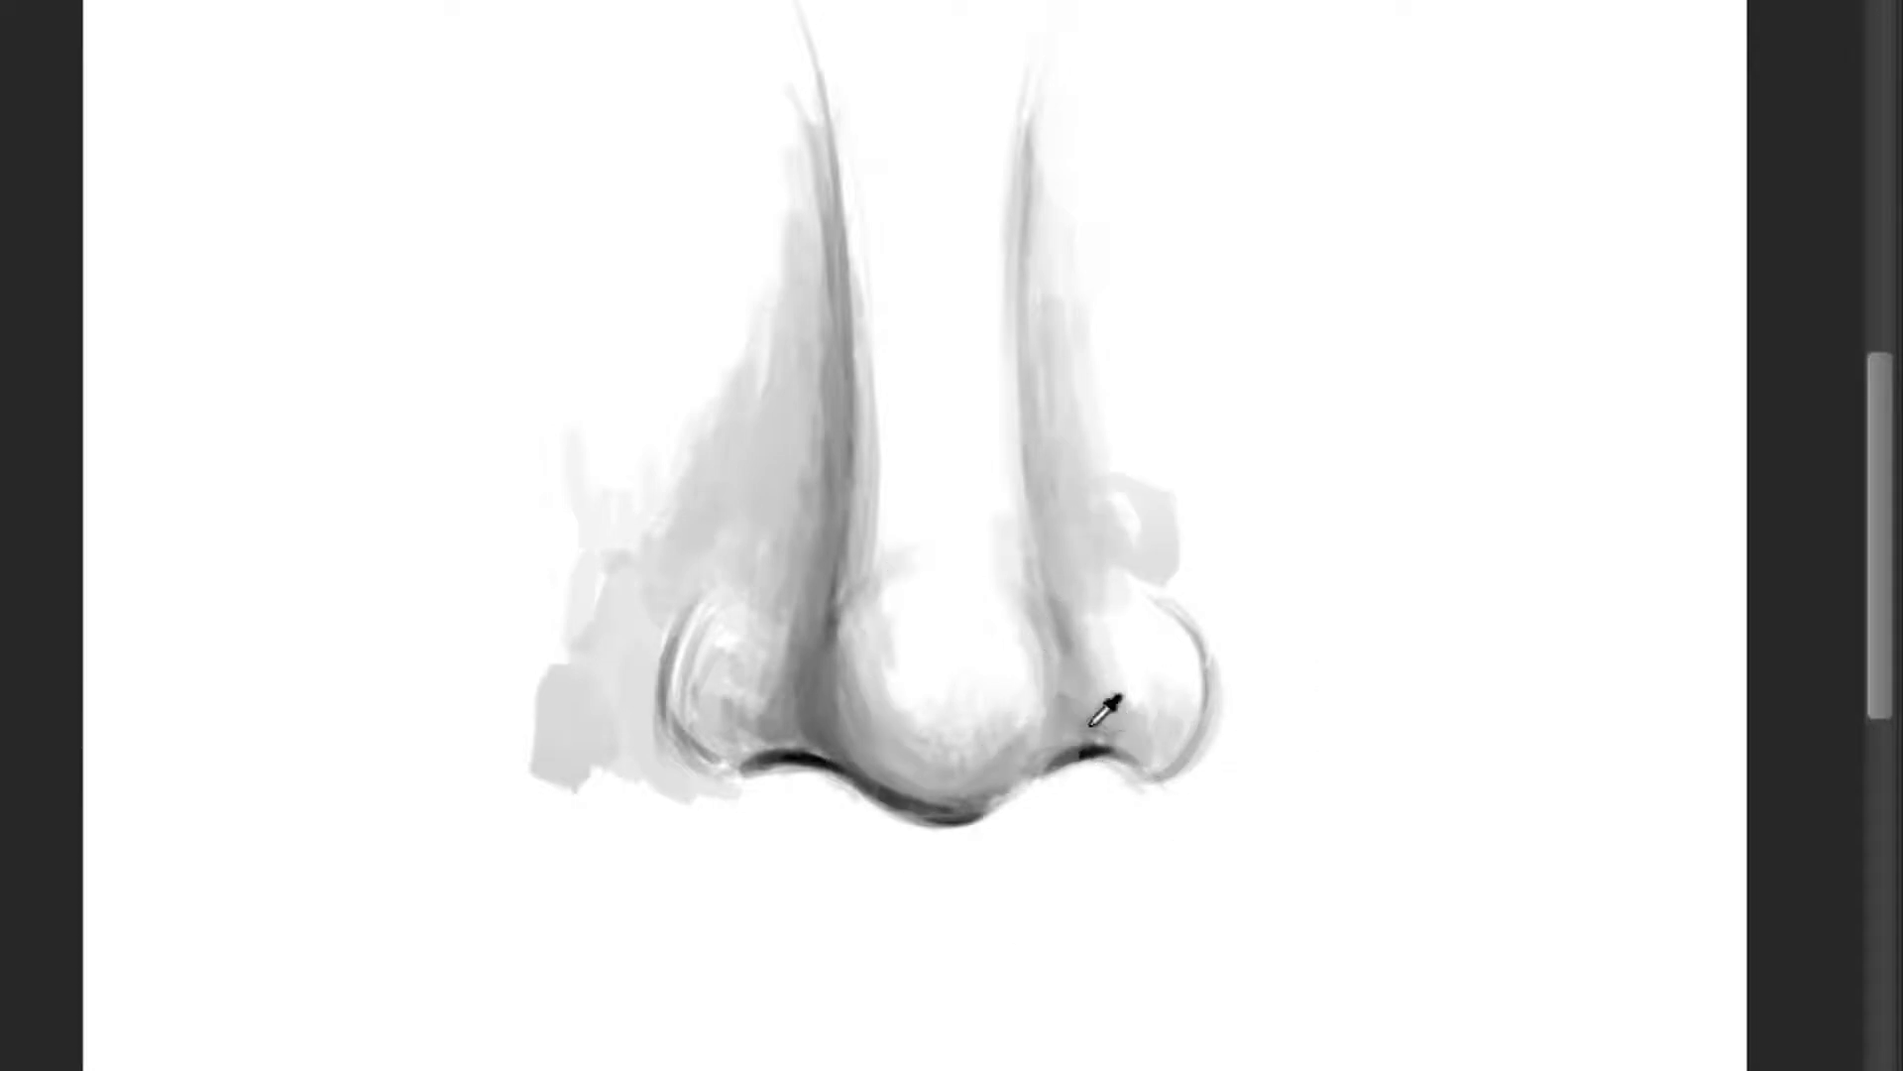
mouse_move(1041, 744)
left_mouse_down()
mouse_move(1148, 732)
mouse_move(1176, 676)
left_mouse_up()
Step: Paint over the left wing's light rim and add a dark edge under the right wing
left_click_drag(874, 611, 872, 616)
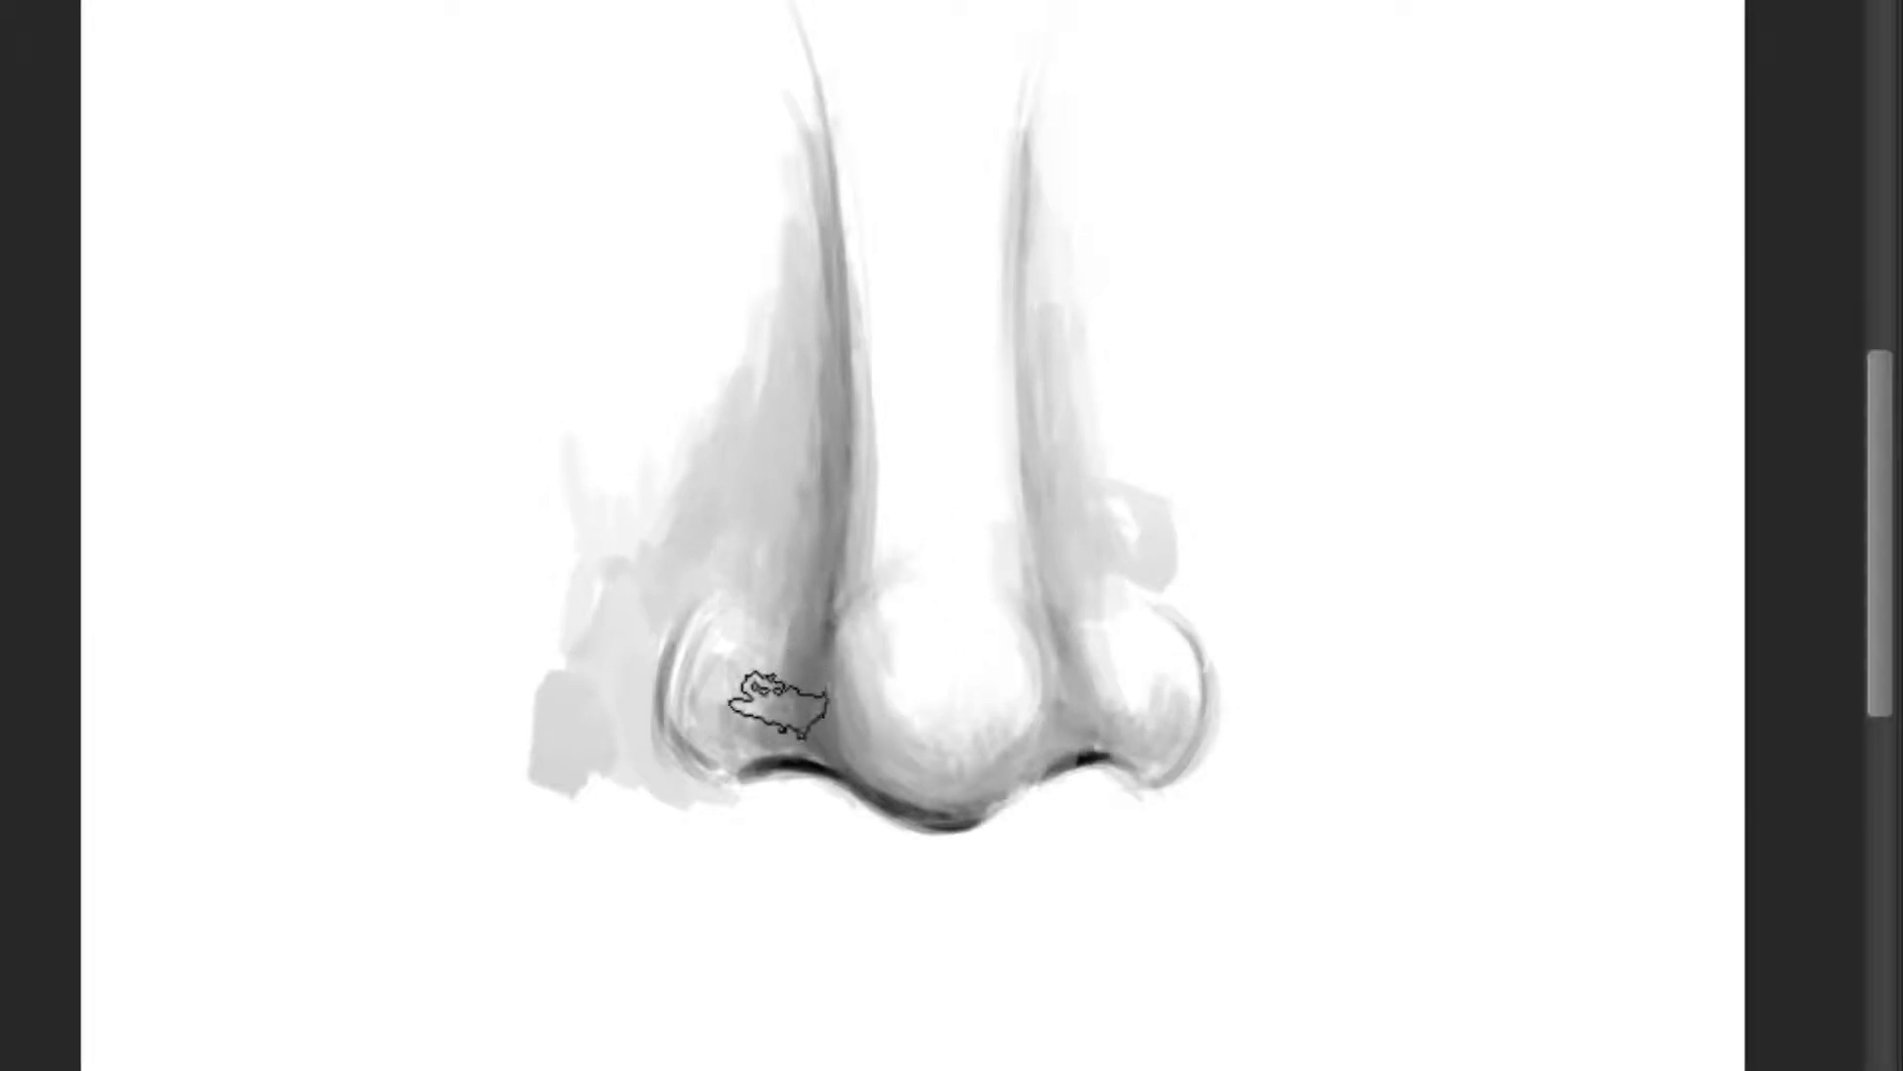
mouse_move(754, 724)
left_mouse_down()
mouse_move(702, 716)
mouse_move(714, 659)
mouse_move(694, 679)
mouse_move(714, 752)
mouse_move(731, 744)
mouse_move(693, 734)
left_mouse_up()
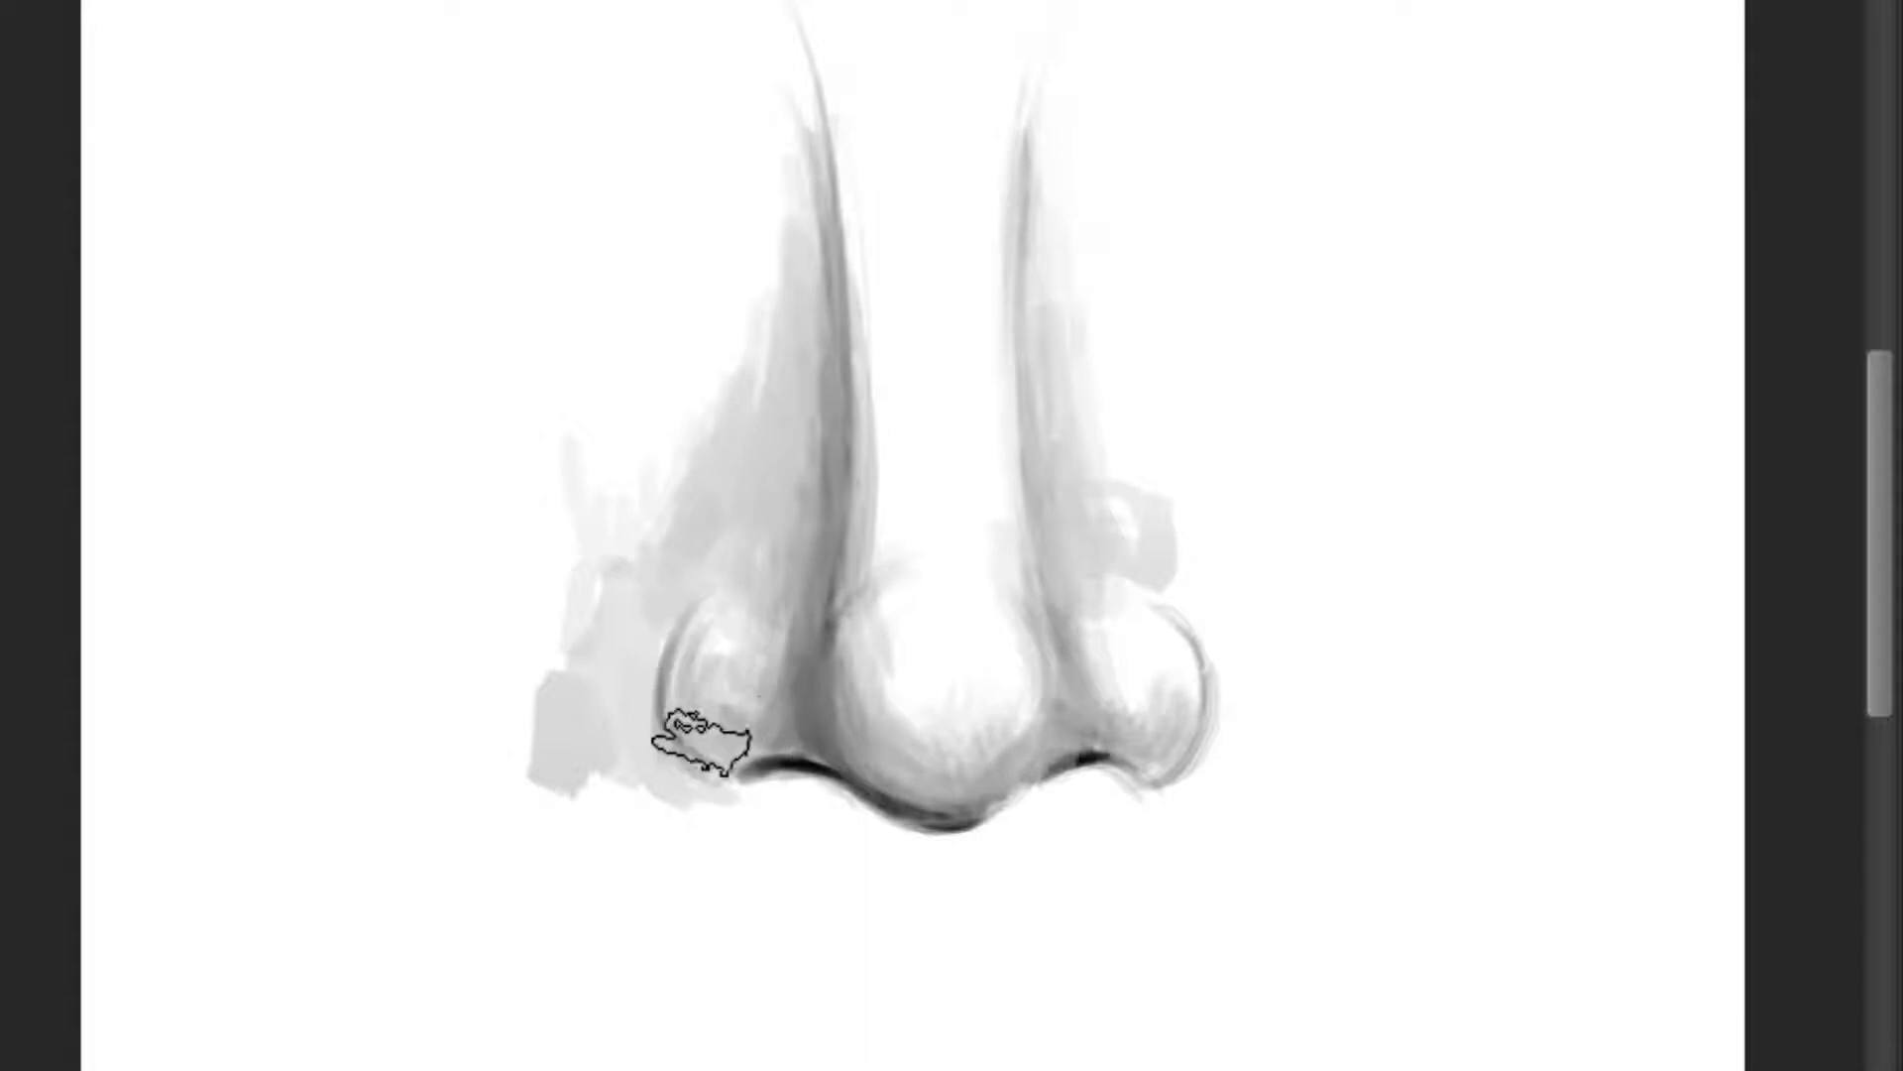
left_click(943, 713)
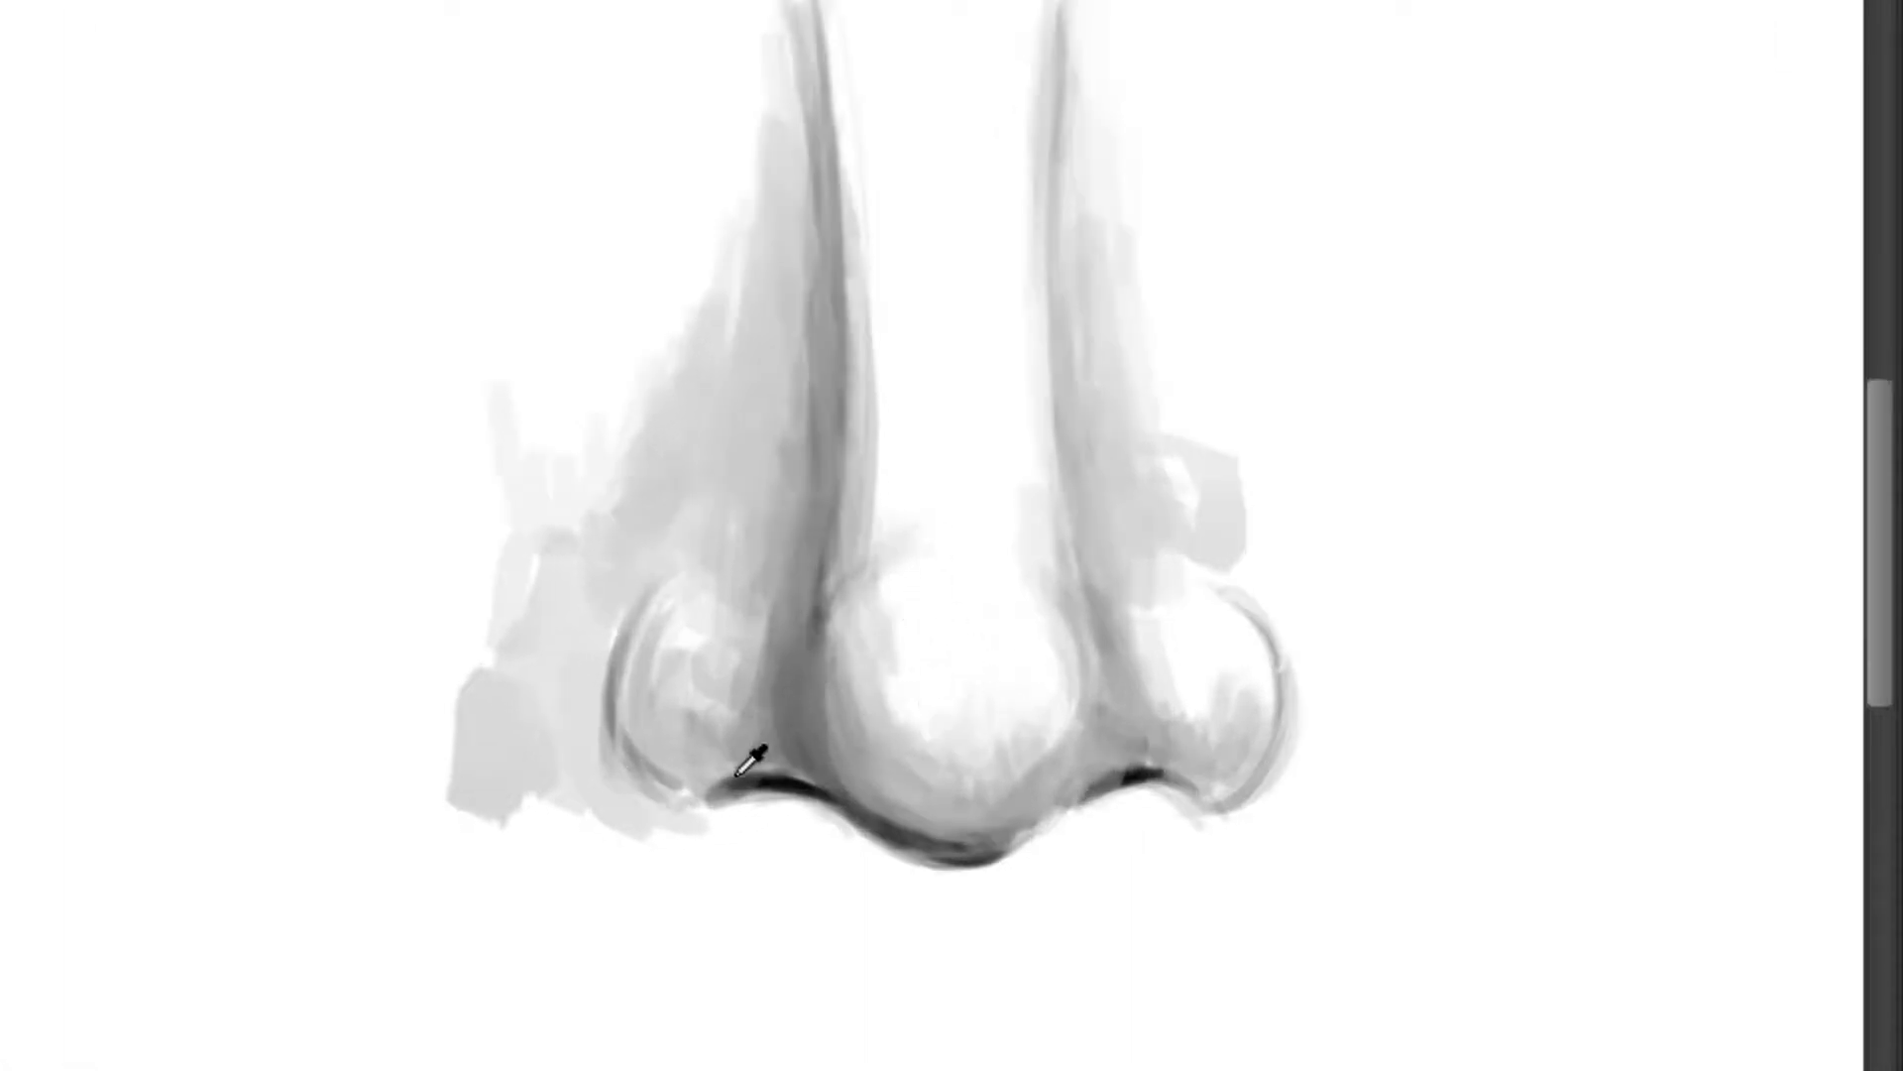
key("bracketleft")
key("bracketleft")
key("bracketleft")
key("bracketleft")
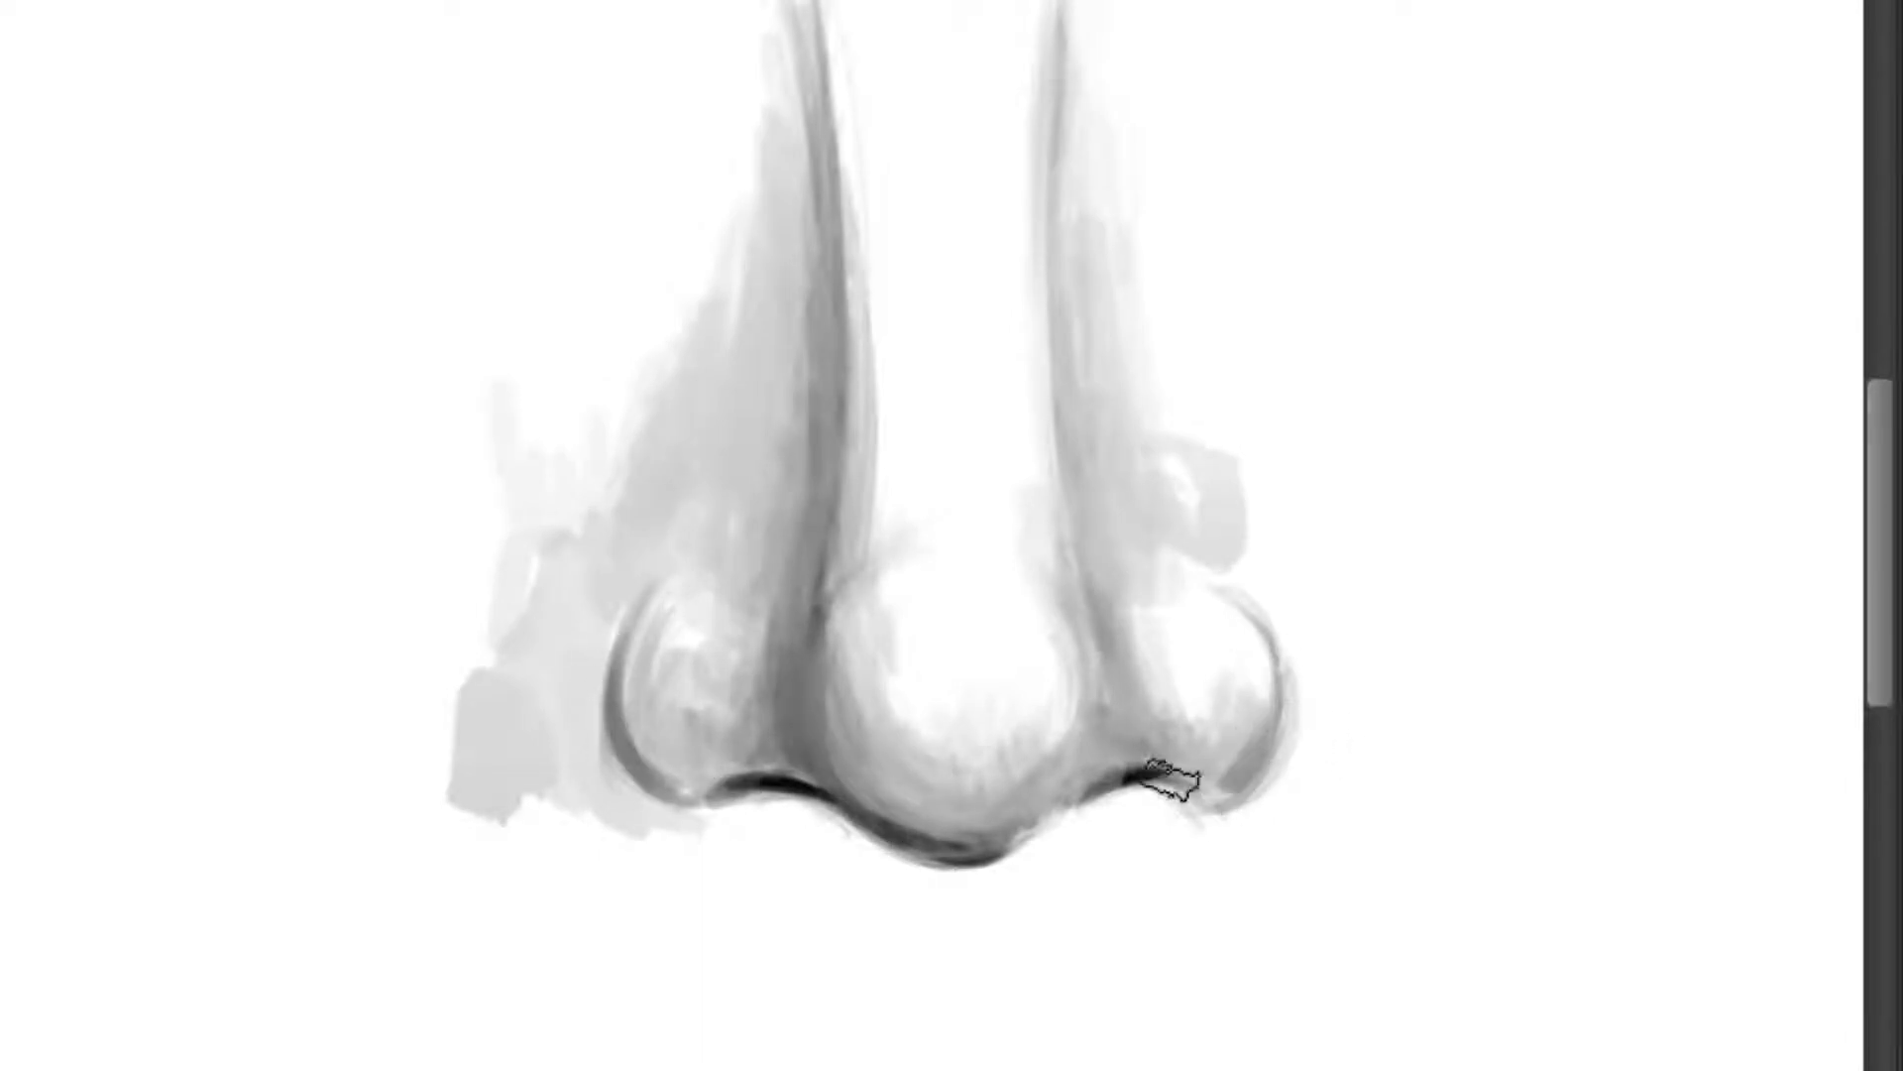
mouse_move(1185, 808)
left_mouse_down()
mouse_move(1279, 755)
mouse_move(1198, 769)
left_mouse_up()
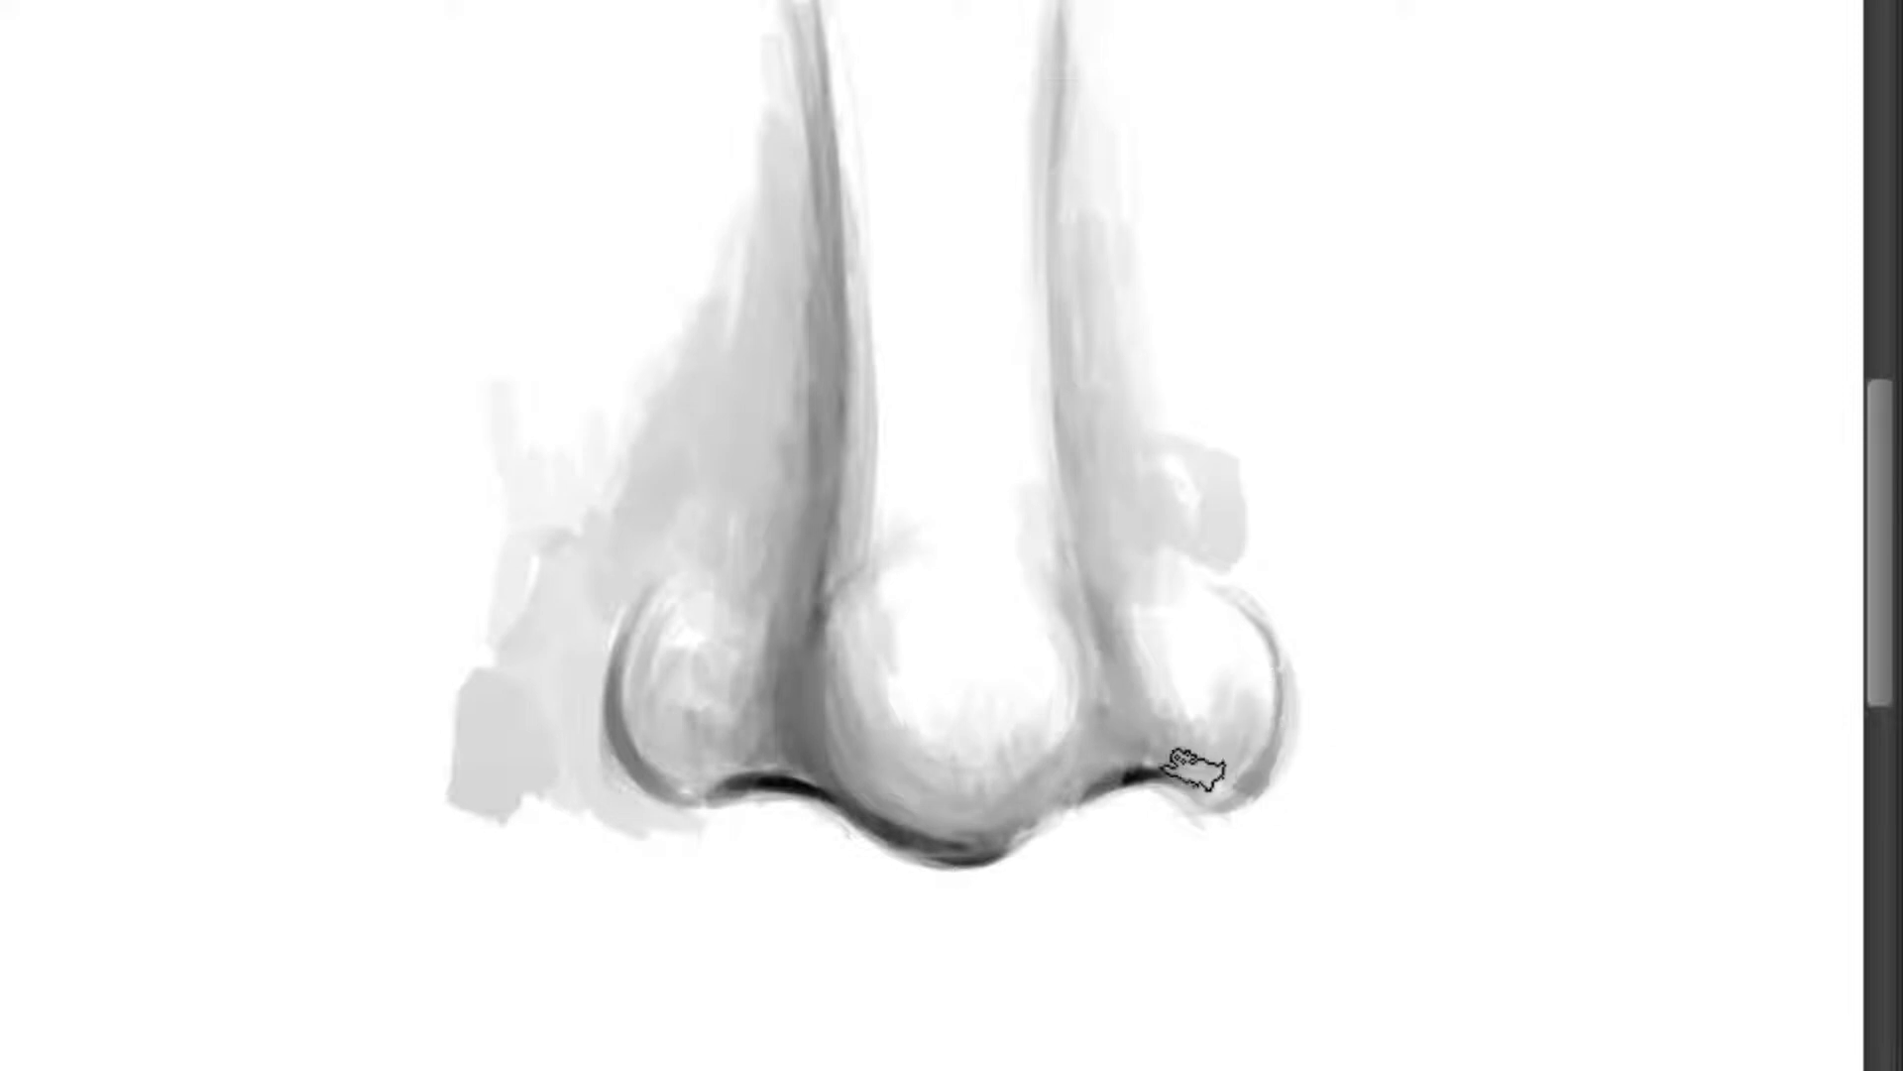
Step: Highlight both nostril wings and deepen the shadow under the left nostril rim
scroll(917, 595, "down", 2)
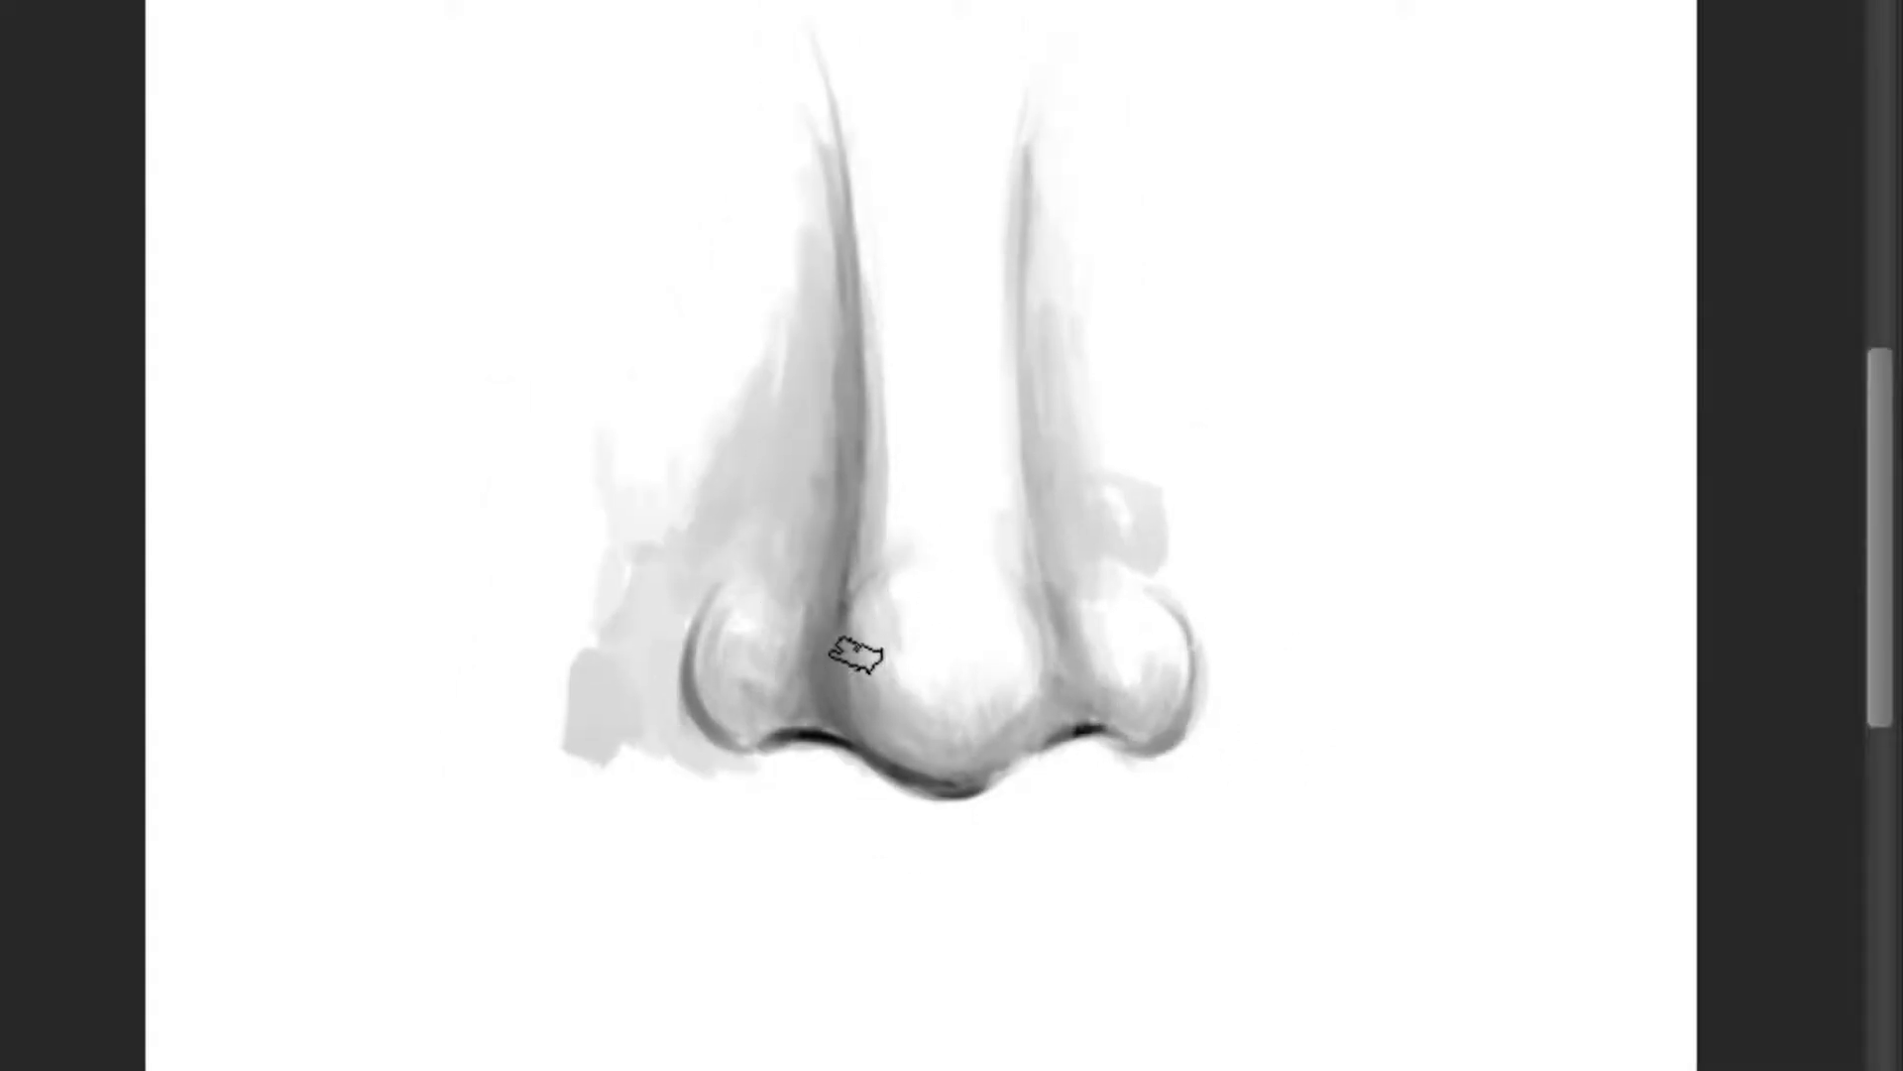
mouse_move(753, 634)
left_mouse_down()
mouse_move(734, 608)
mouse_move(731, 658)
mouse_move(747, 671)
mouse_move(733, 642)
mouse_move(764, 668)
left_mouse_up()
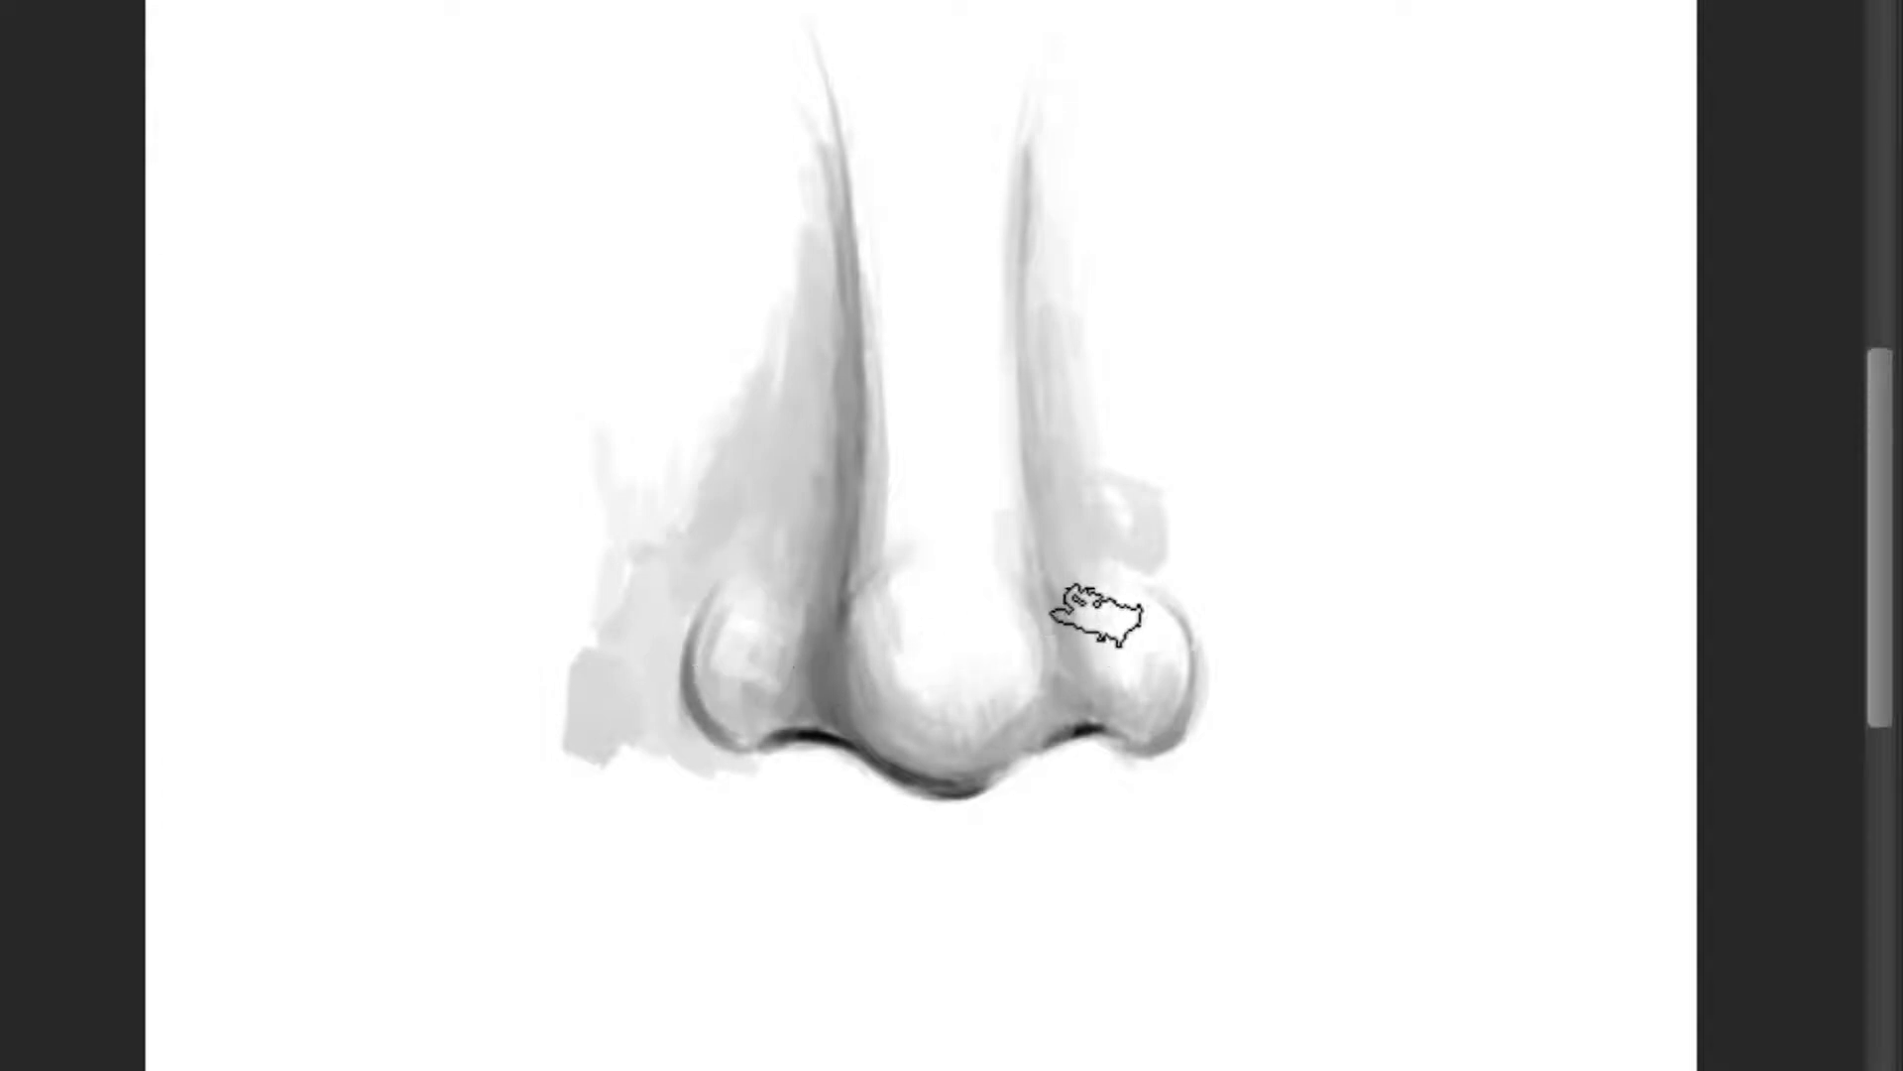
left_click_drag(1097, 616, 1147, 650)
left_click_drag(977, 631, 977, 625)
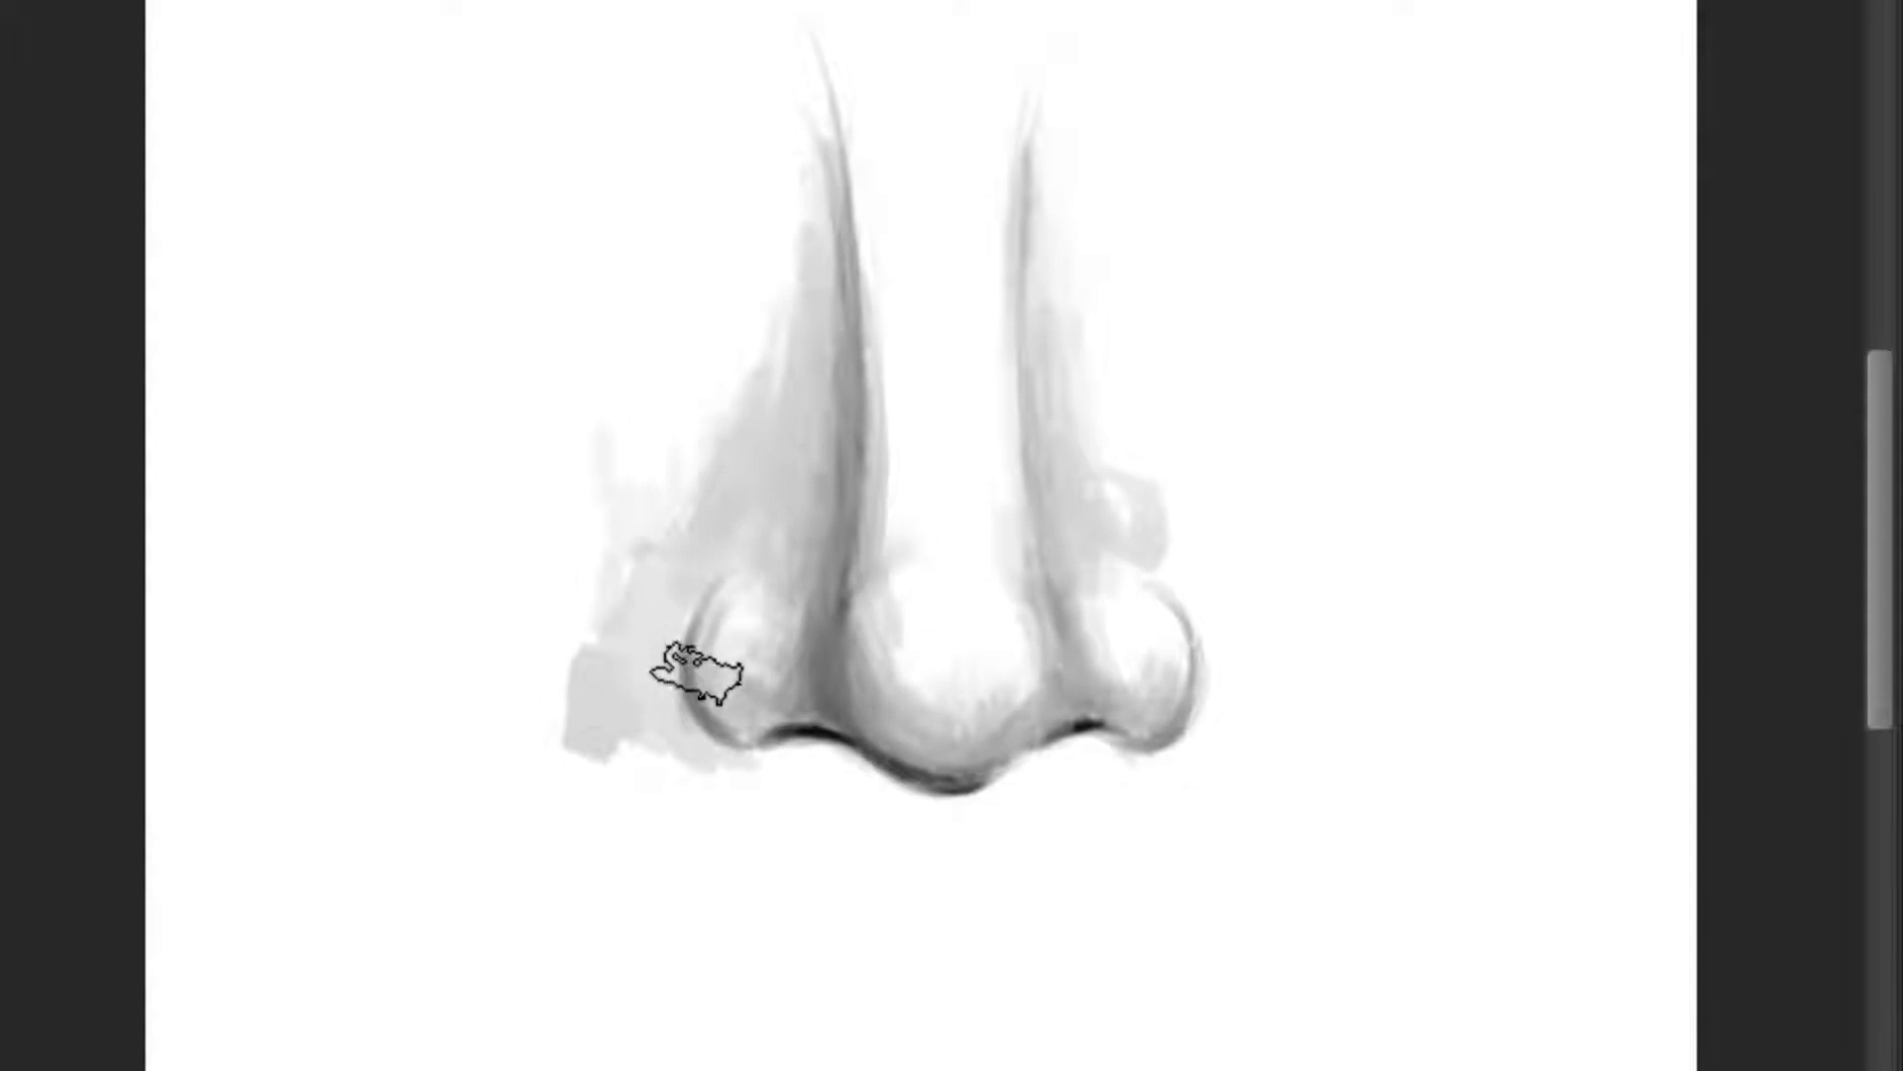
mouse_move(758, 729)
left_mouse_down()
mouse_move(850, 773)
mouse_move(807, 770)
mouse_move(744, 803)
mouse_move(863, 853)
mouse_move(866, 790)
mouse_move(932, 898)
left_mouse_up()
Step: Lay soft light grey tone beneath the right nostril, redoing strokes until right
mouse_move(1059, 836)
left_mouse_down()
mouse_move(1096, 770)
mouse_move(1130, 790)
mouse_move(1205, 786)
mouse_move(1240, 645)
mouse_move(1173, 556)
mouse_move(1210, 509)
mouse_move(1247, 658)
left_mouse_up()
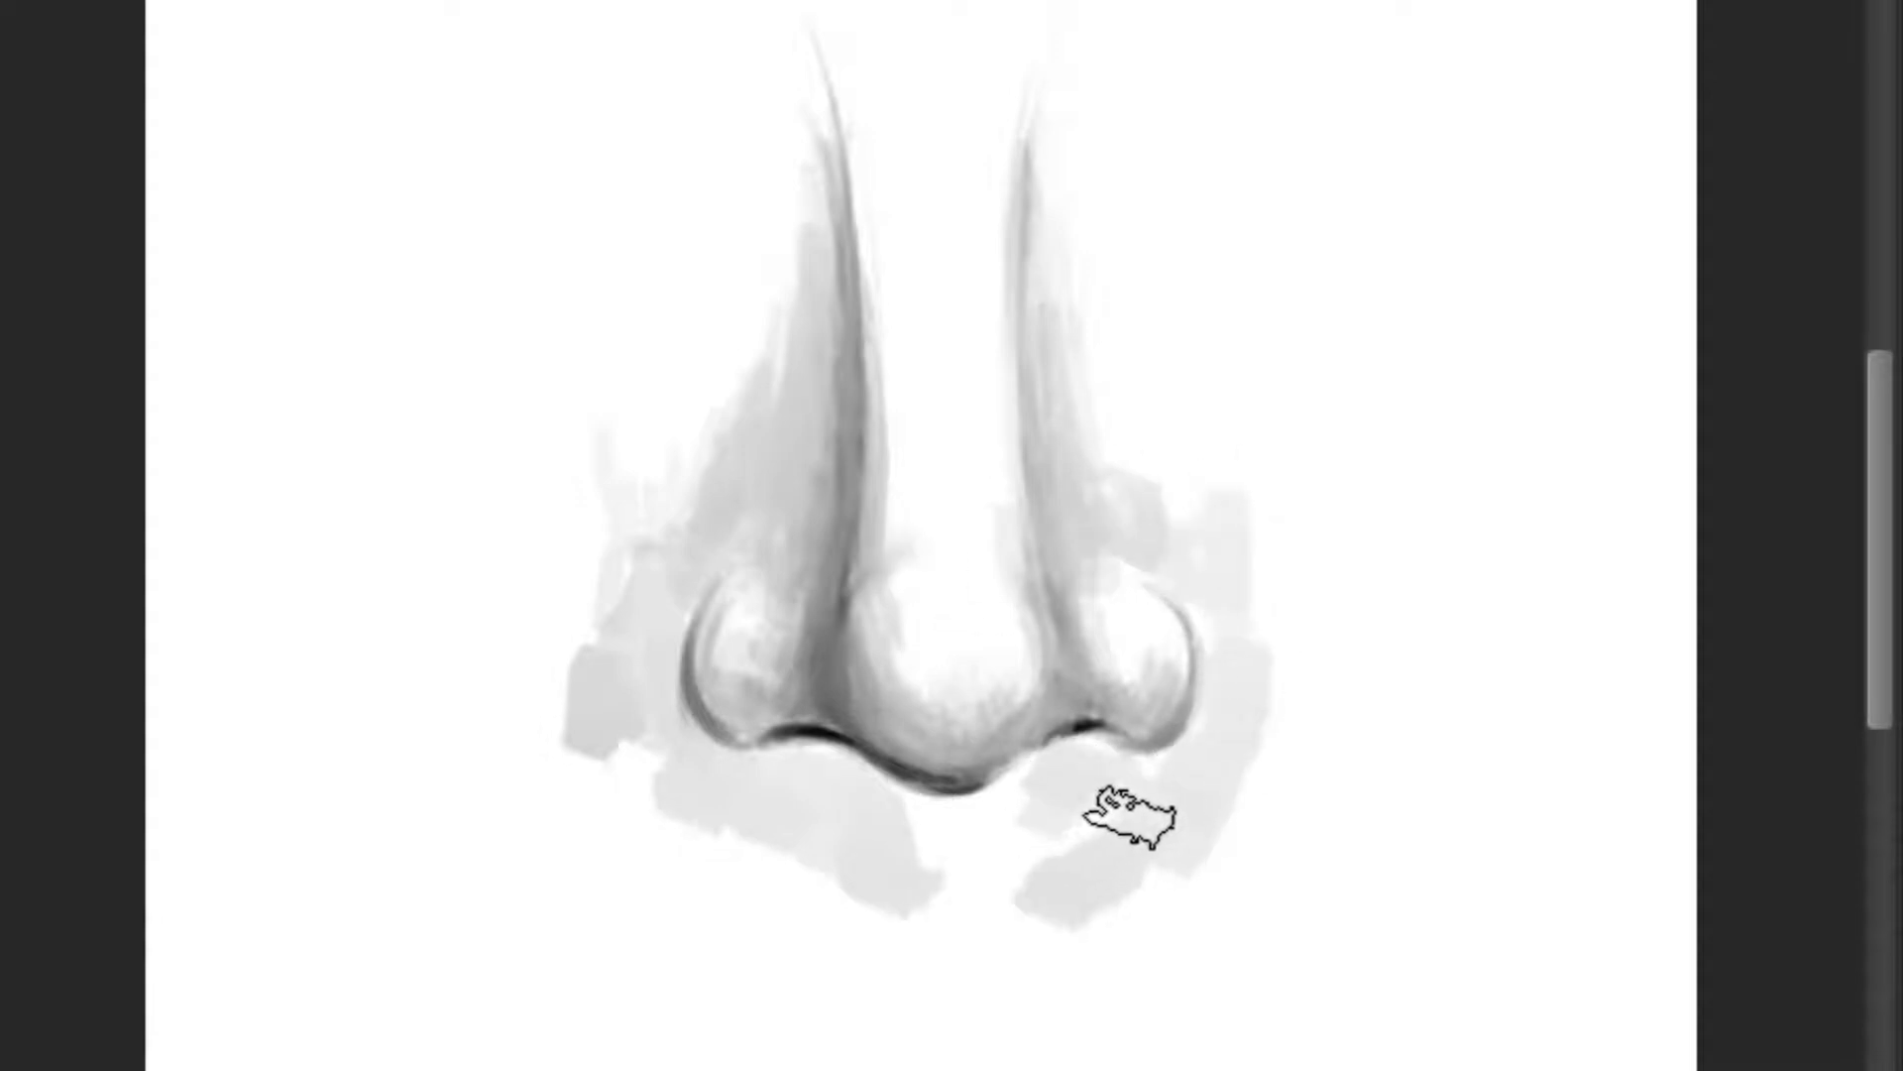
key("ctrl+z")
mouse_move(1159, 741)
left_mouse_down()
mouse_move(1122, 777)
mouse_move(1177, 769)
mouse_move(1062, 765)
mouse_move(1017, 788)
mouse_move(1080, 769)
mouse_move(1105, 831)
mouse_move(1007, 807)
mouse_move(1135, 758)
left_mouse_up()
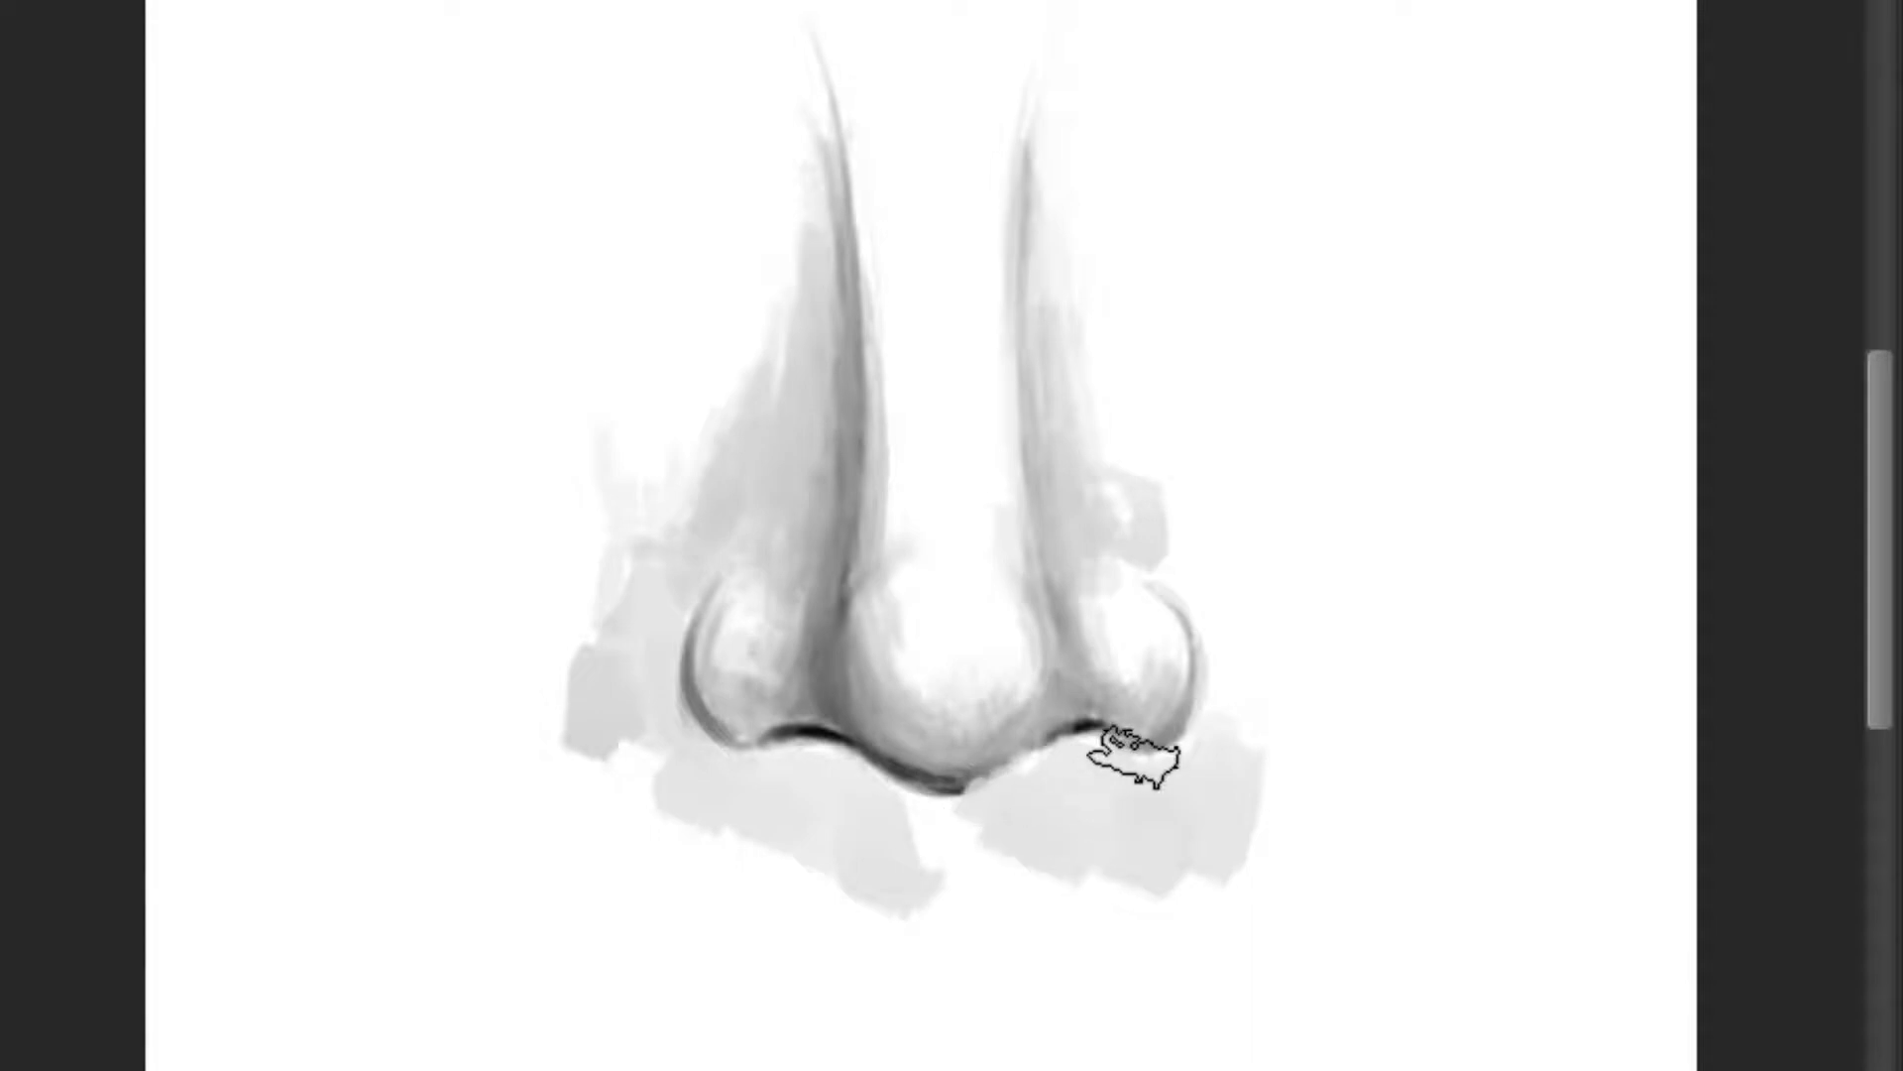
key("ctrl+z")
key("ctrl+z")
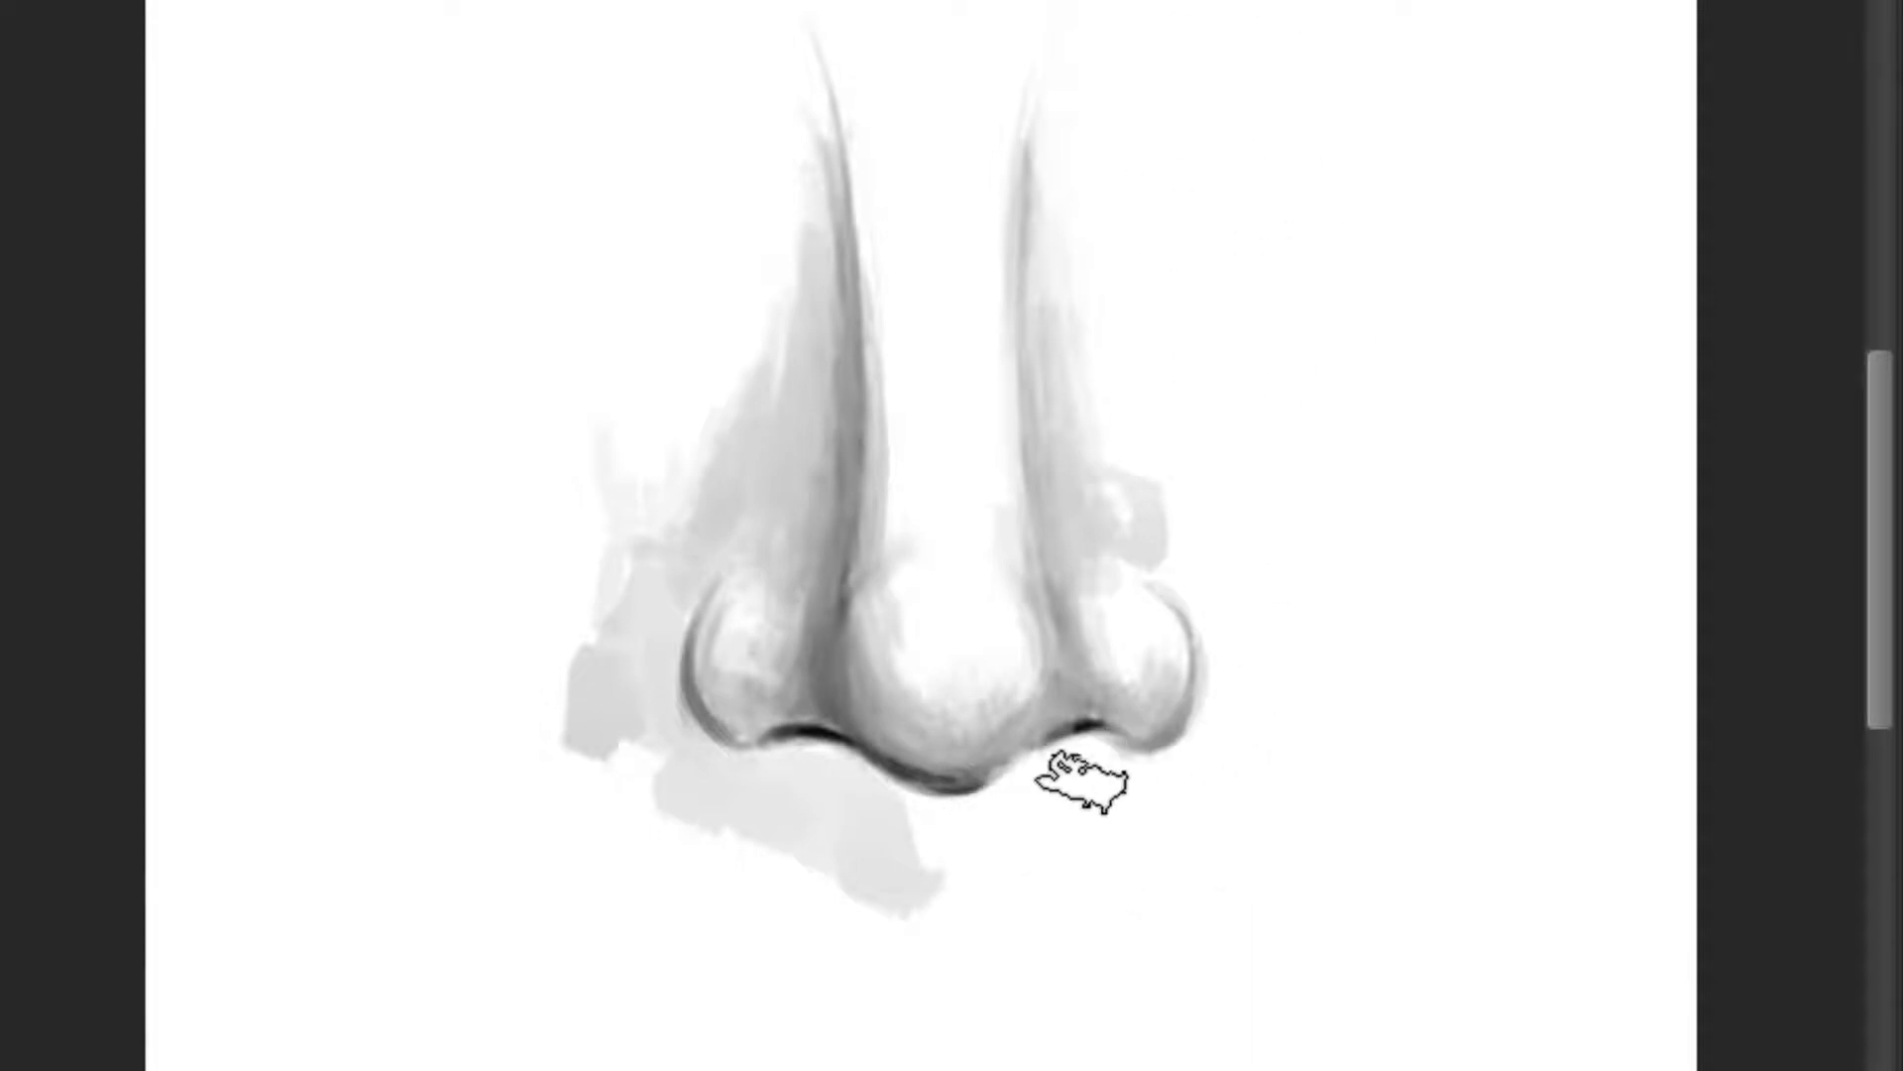
mouse_move(1081, 783)
left_mouse_down()
mouse_move(1032, 786)
mouse_move(1104, 764)
mouse_move(1198, 777)
mouse_move(1104, 842)
mouse_move(1199, 777)
mouse_move(1118, 819)
left_mouse_up()
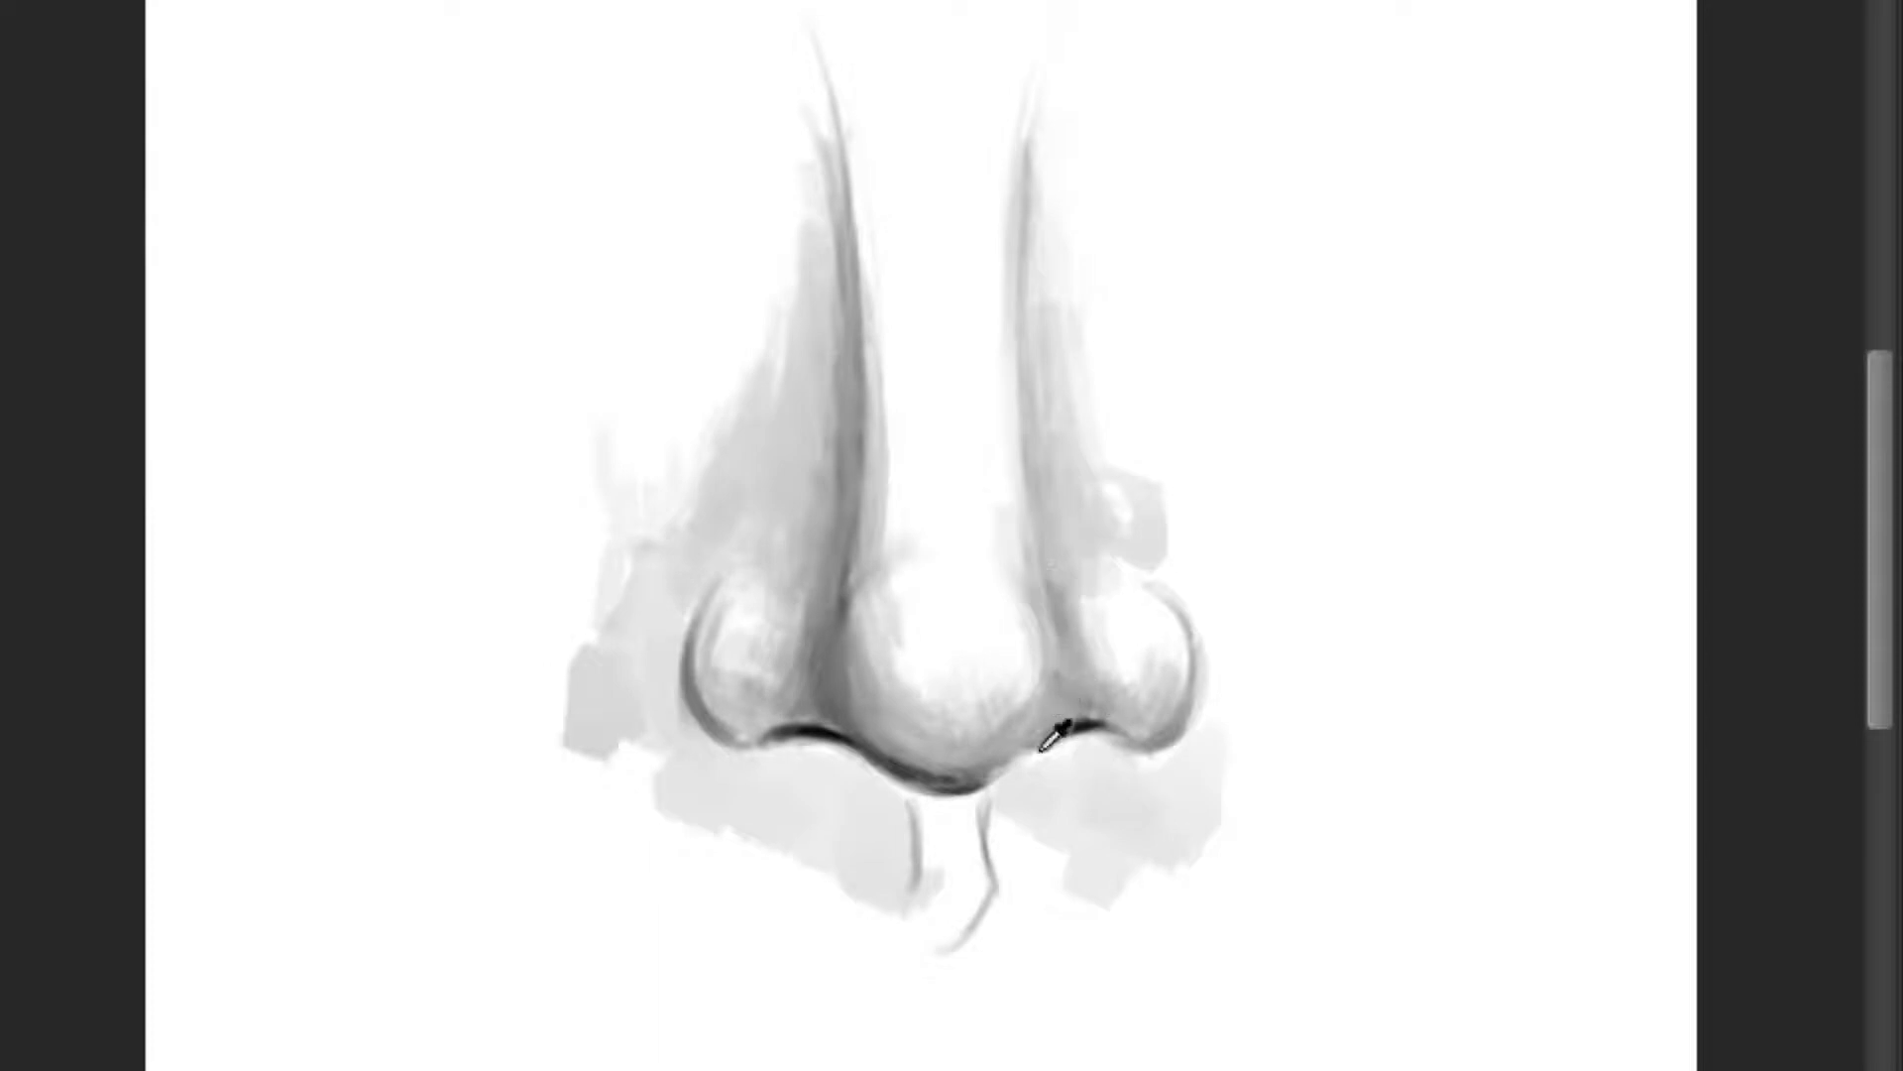
Step: Zoom in on the nose and shade the groove below the tip darker
left_click(988, 769)
scroll(959, 892, "up", 1)
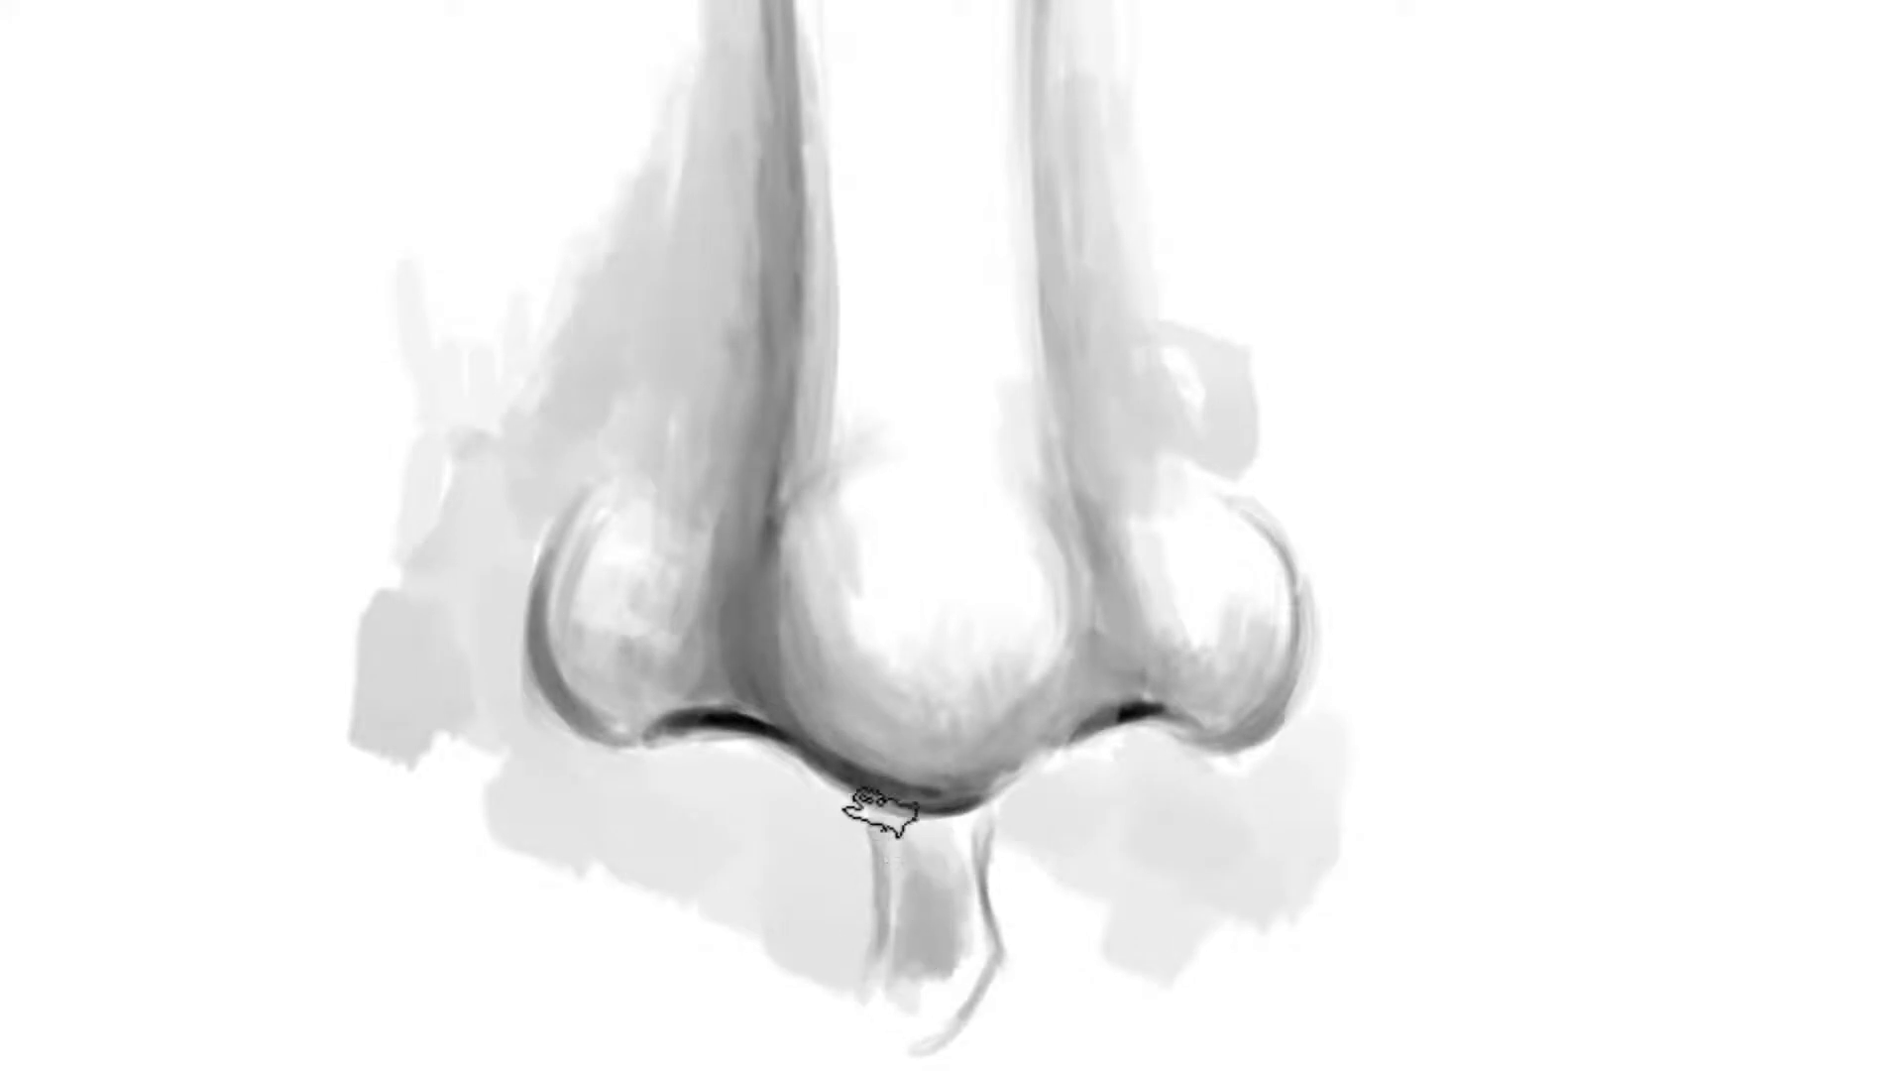
left_click_drag(883, 801, 890, 1031)
mouse_move(954, 910)
left_mouse_down()
mouse_move(943, 879)
mouse_move(942, 990)
mouse_move(906, 985)
mouse_move(892, 892)
mouse_move(896, 978)
mouse_move(926, 1011)
mouse_move(911, 996)
mouse_move(969, 955)
mouse_move(905, 1011)
mouse_move(914, 976)
left_mouse_up()
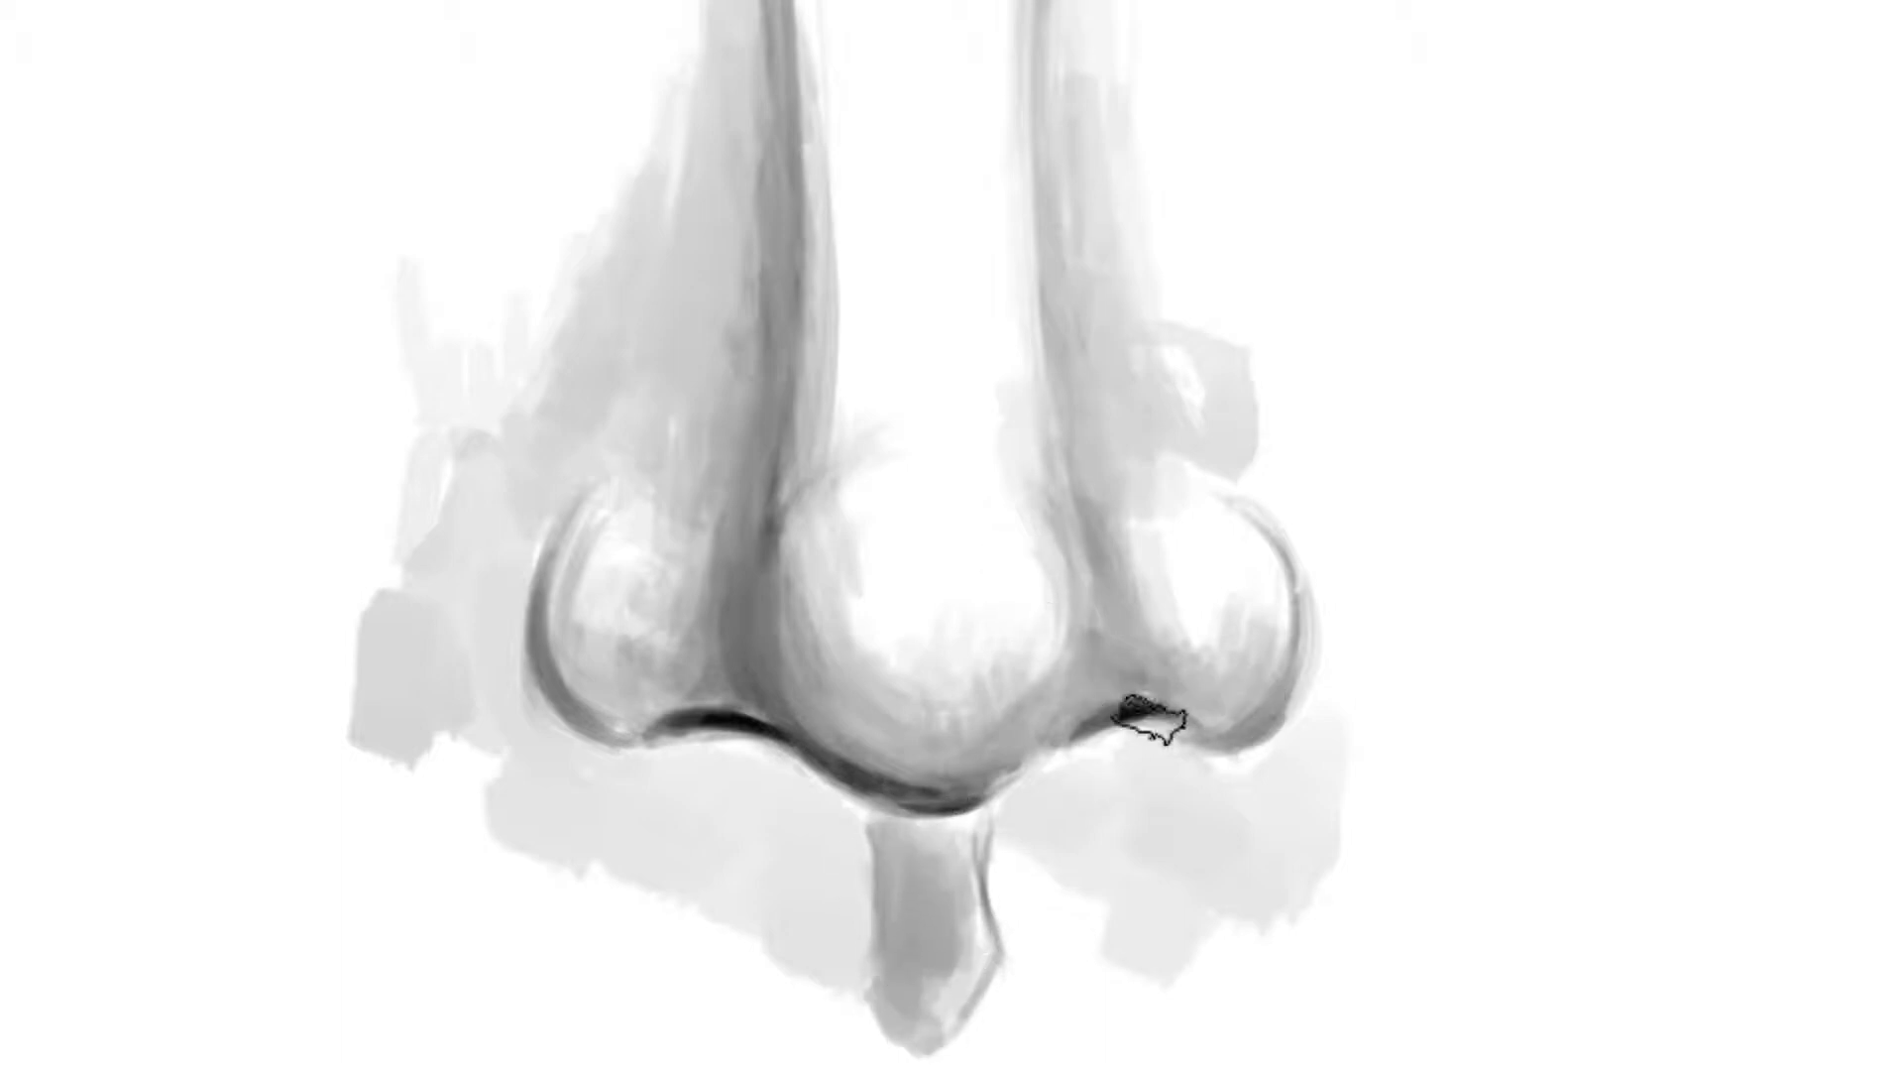
Step: With a smaller brush, darken and smooth both nostril edges and the junction under the tip
scroll(1130, 714, "up", 2)
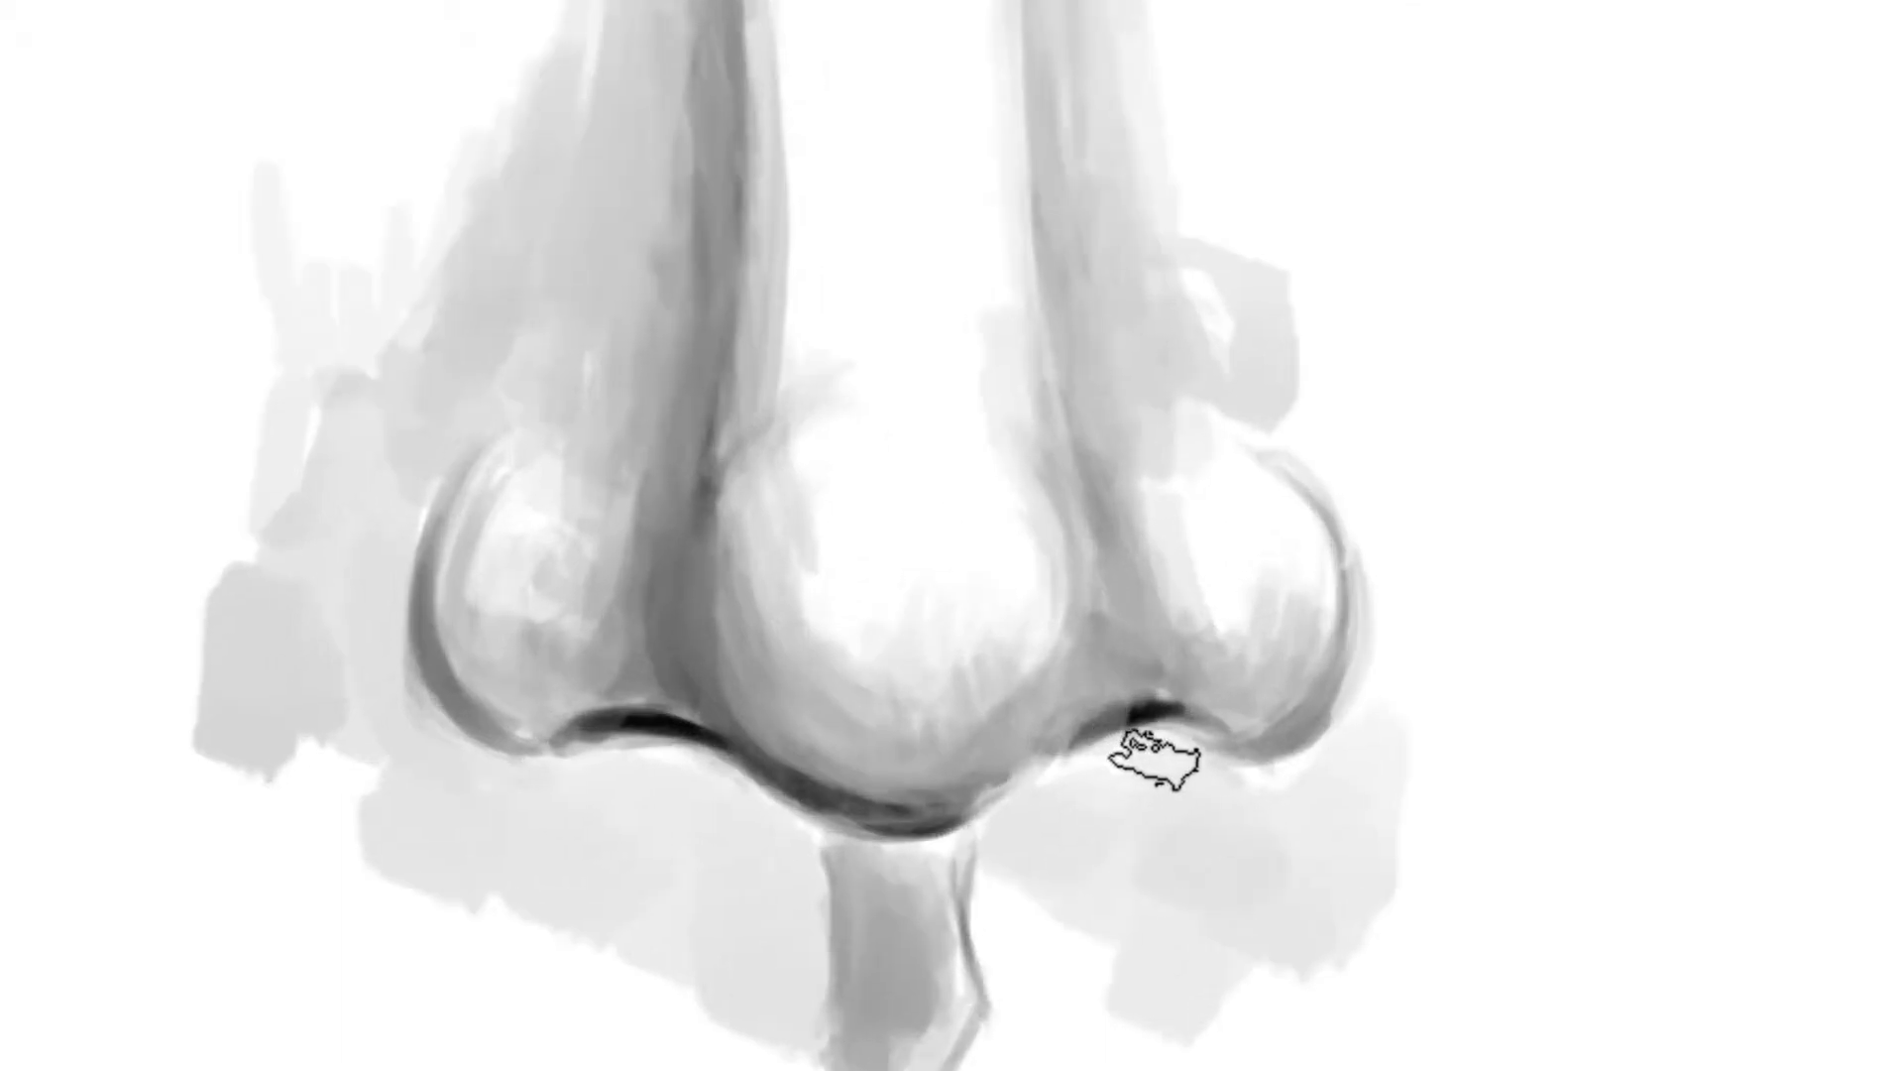
key("bracketleft")
key("bracketleft")
key("bracketleft")
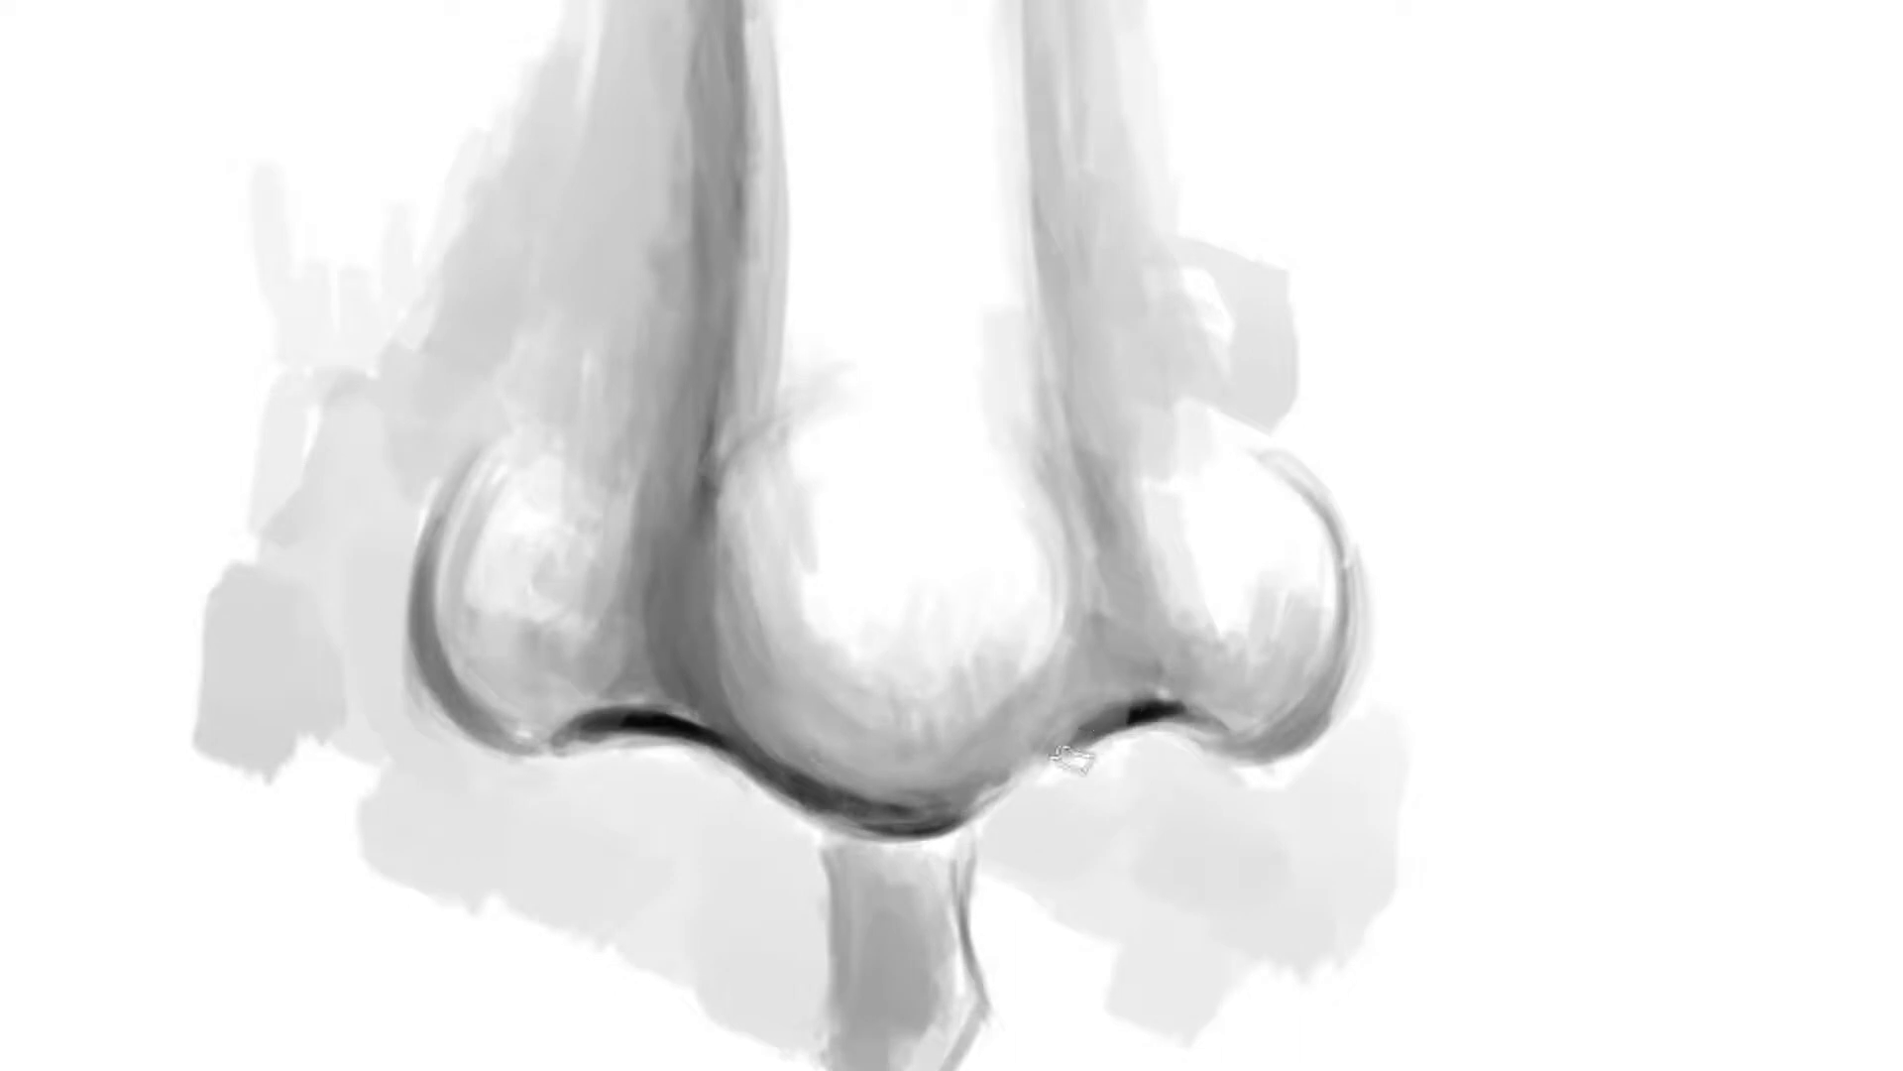
left_click_drag(1174, 707, 949, 823)
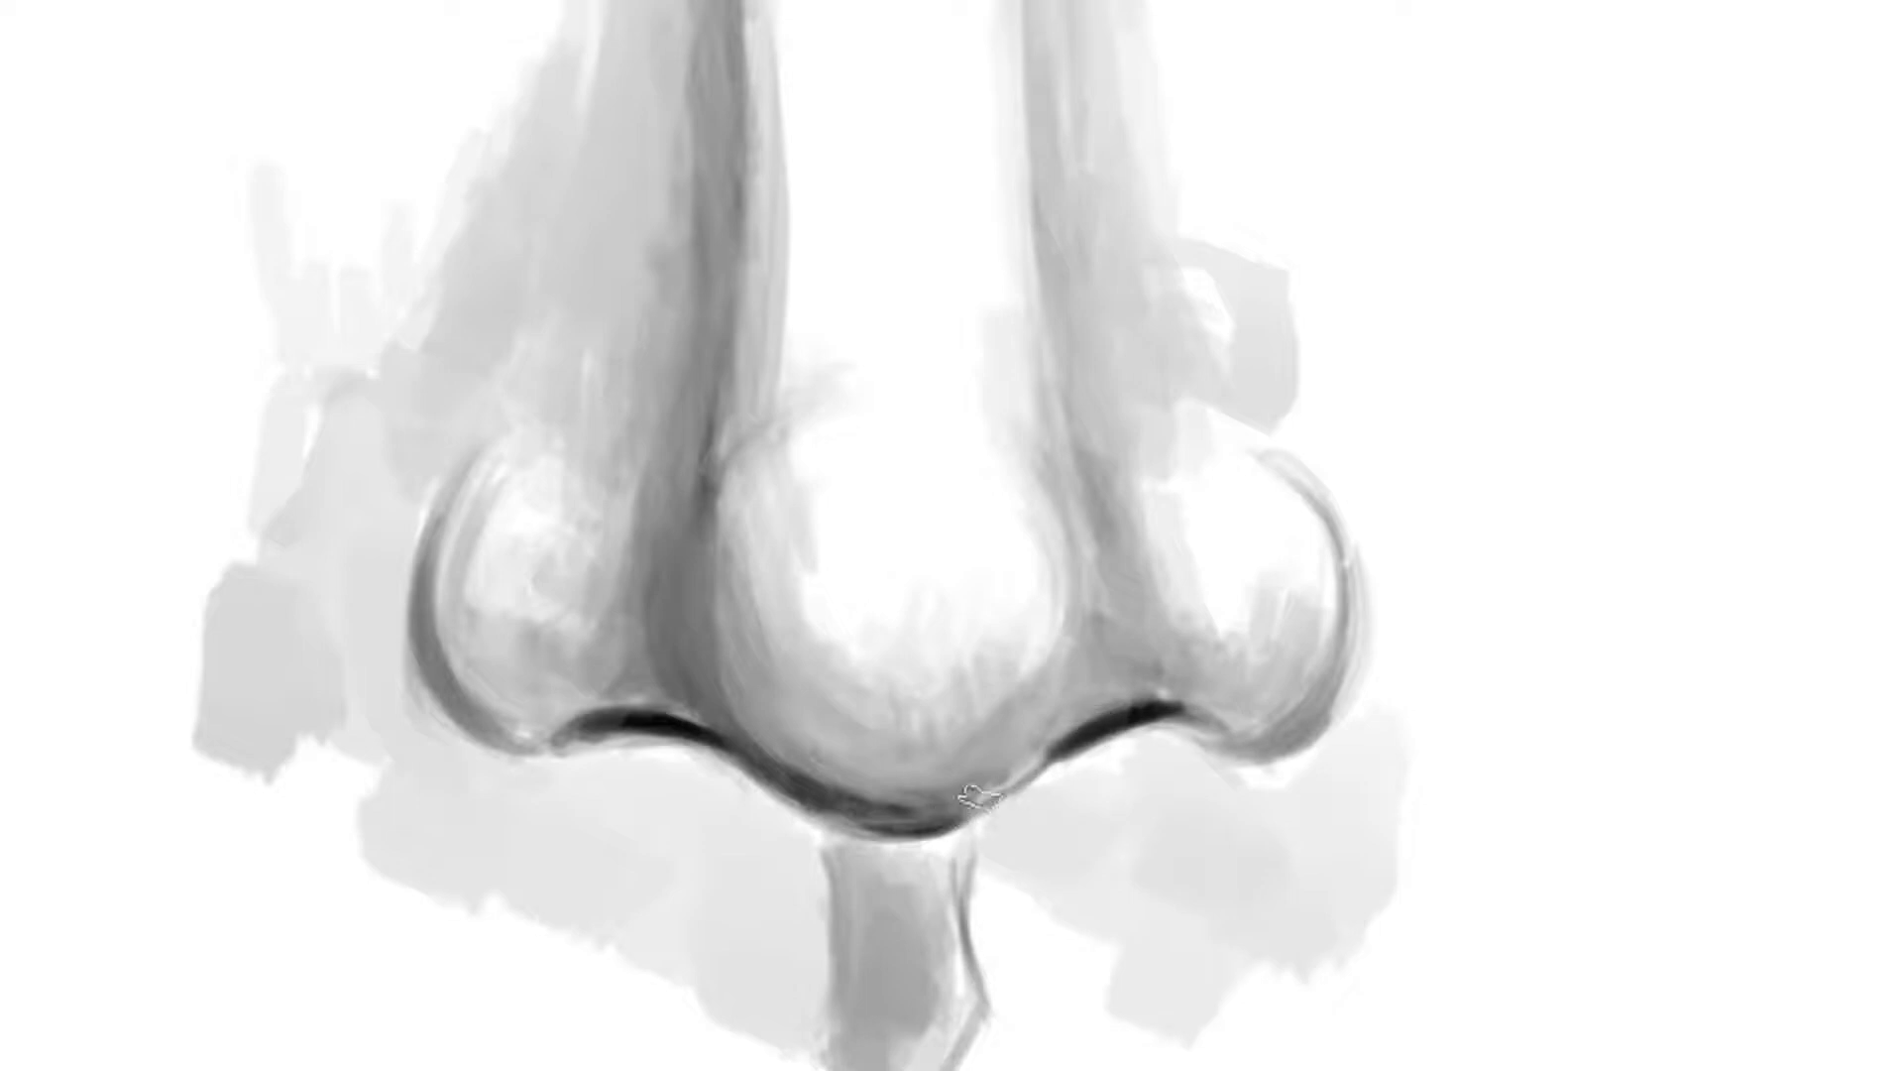
left_click_drag(1081, 731, 1190, 726)
mouse_move(625, 722)
left_mouse_down()
mouse_move(650, 727)
mouse_move(595, 730)
mouse_move(634, 727)
mouse_move(629, 756)
mouse_move(610, 739)
left_mouse_up()
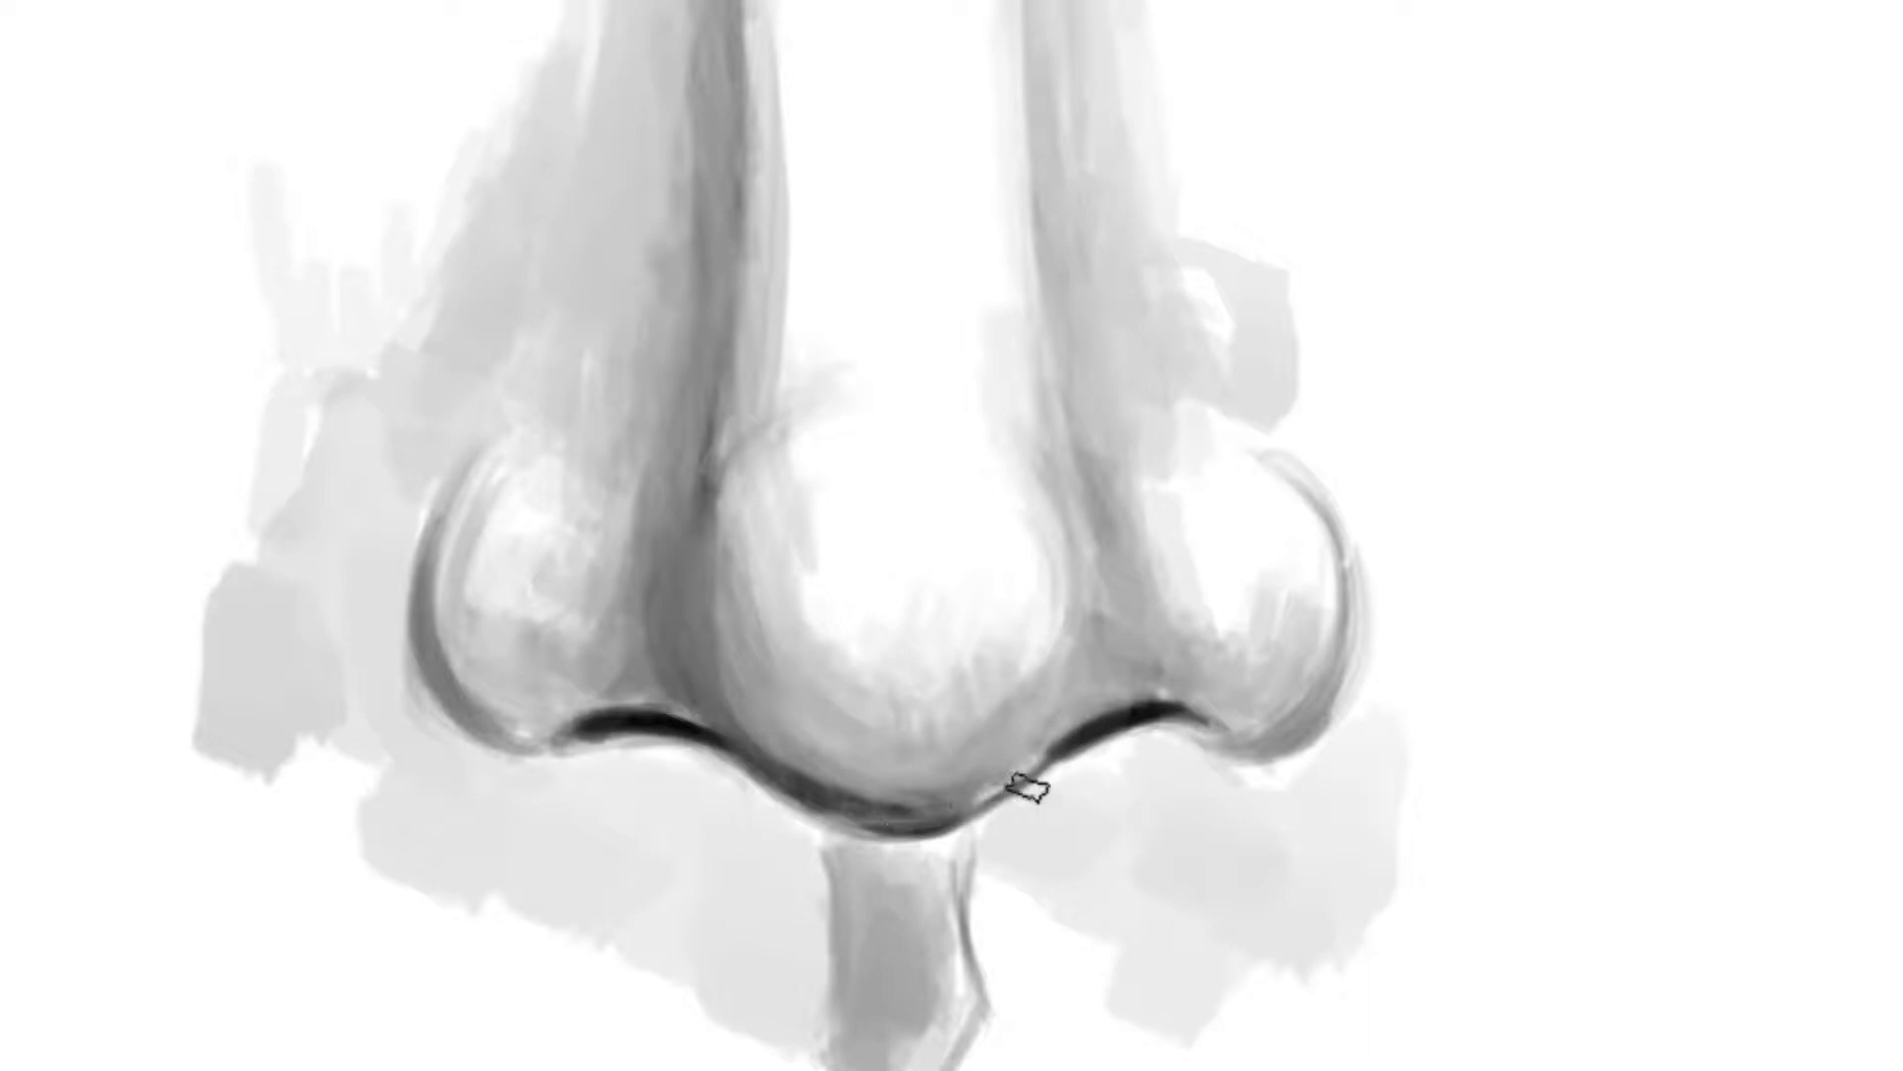
scroll(1021, 783, "down", 1)
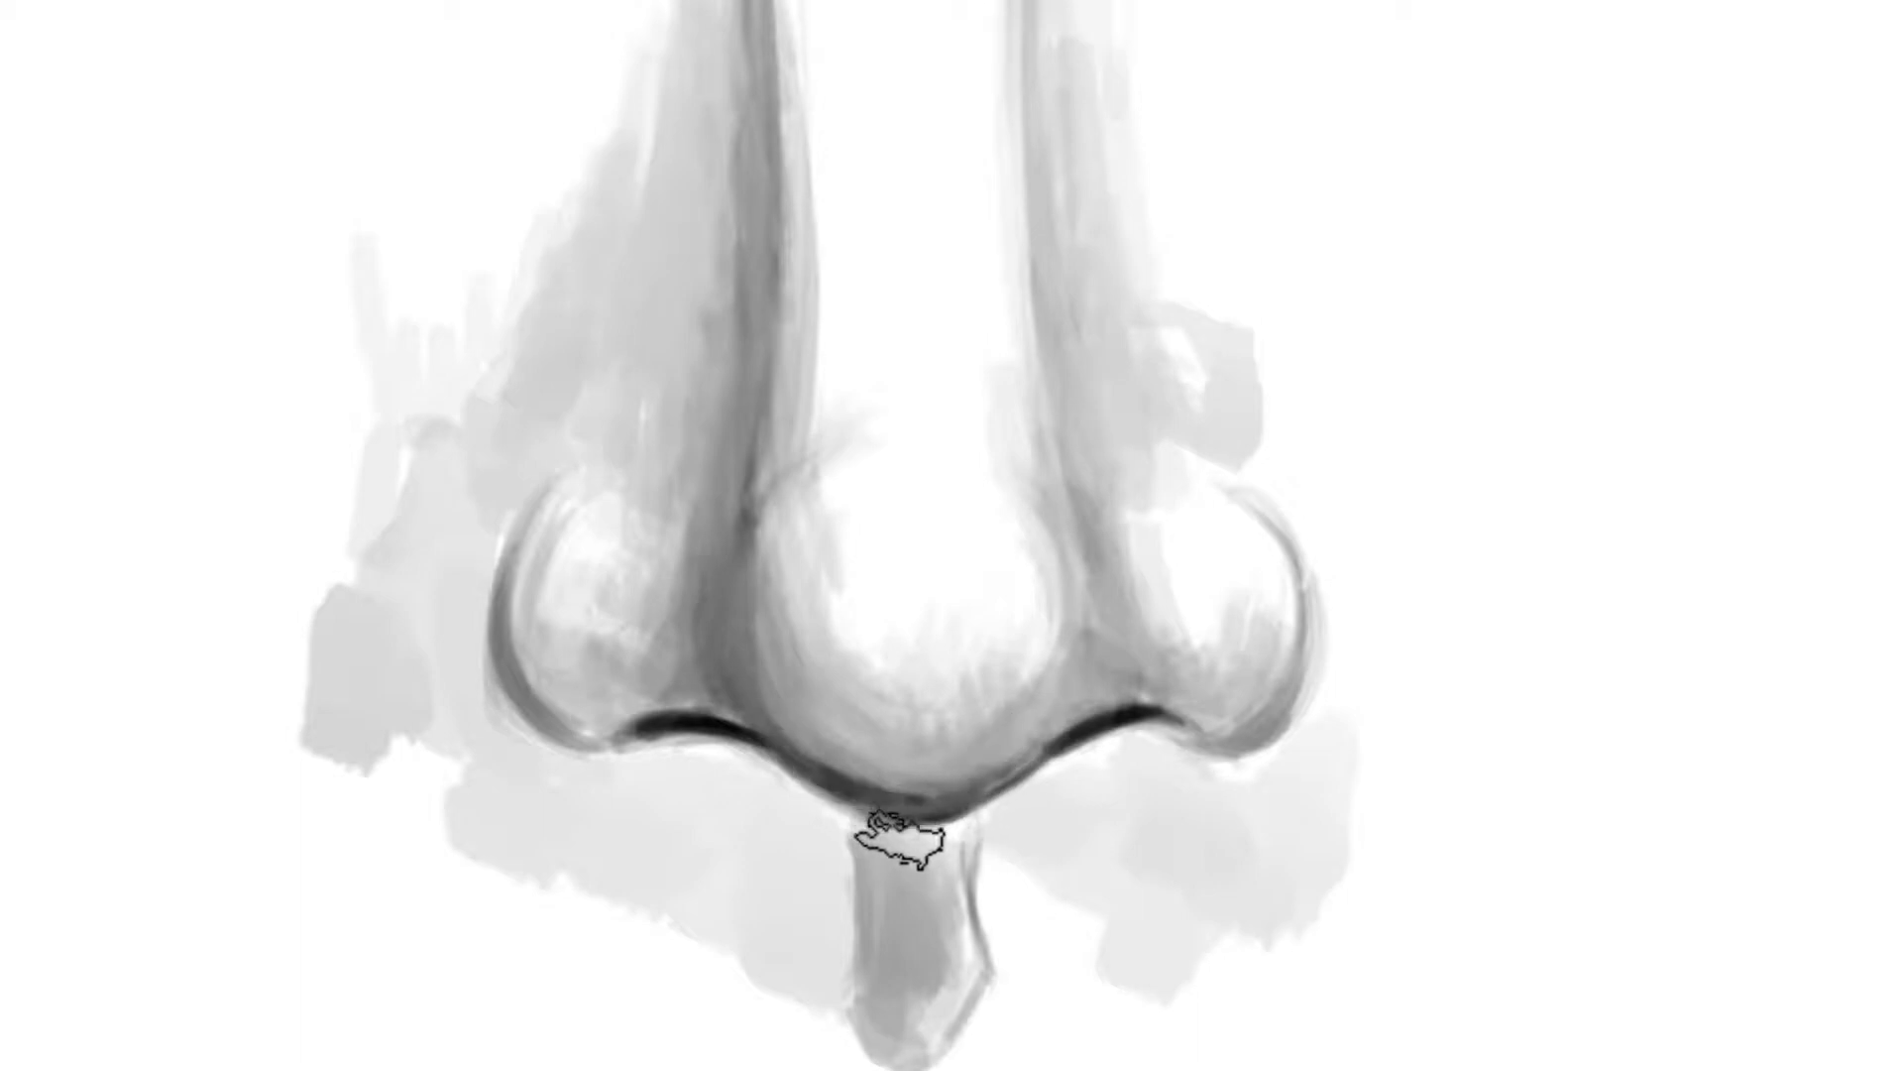
mouse_move(887, 816)
left_mouse_down()
mouse_move(937, 828)
mouse_move(880, 854)
mouse_move(866, 833)
mouse_move(892, 842)
mouse_move(861, 810)
mouse_move(871, 837)
mouse_move(902, 833)
mouse_move(875, 836)
mouse_move(880, 817)
left_mouse_up()
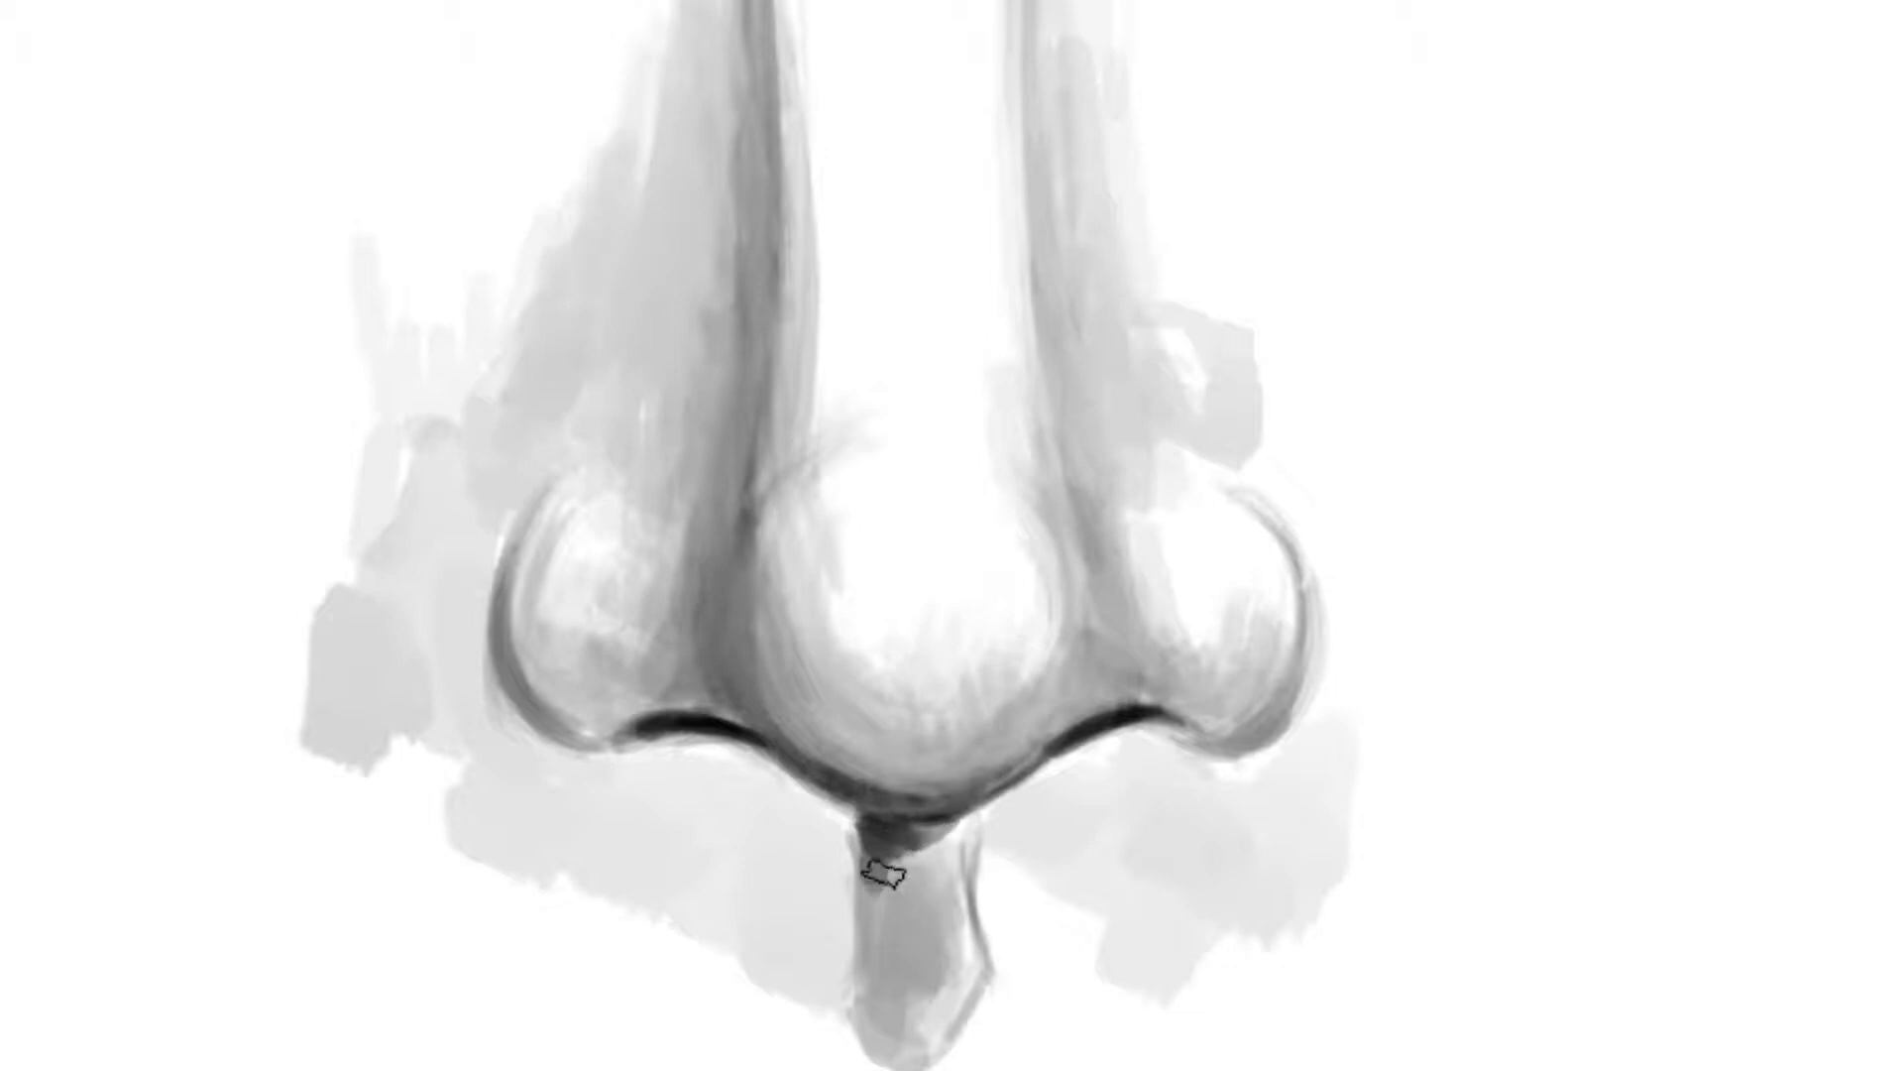
Step: Paint a darker strip down the groove below the nose
scroll(935, 871, "down", 3)
scroll(942, 878, "up", 1)
scroll(945, 883, "down", 1)
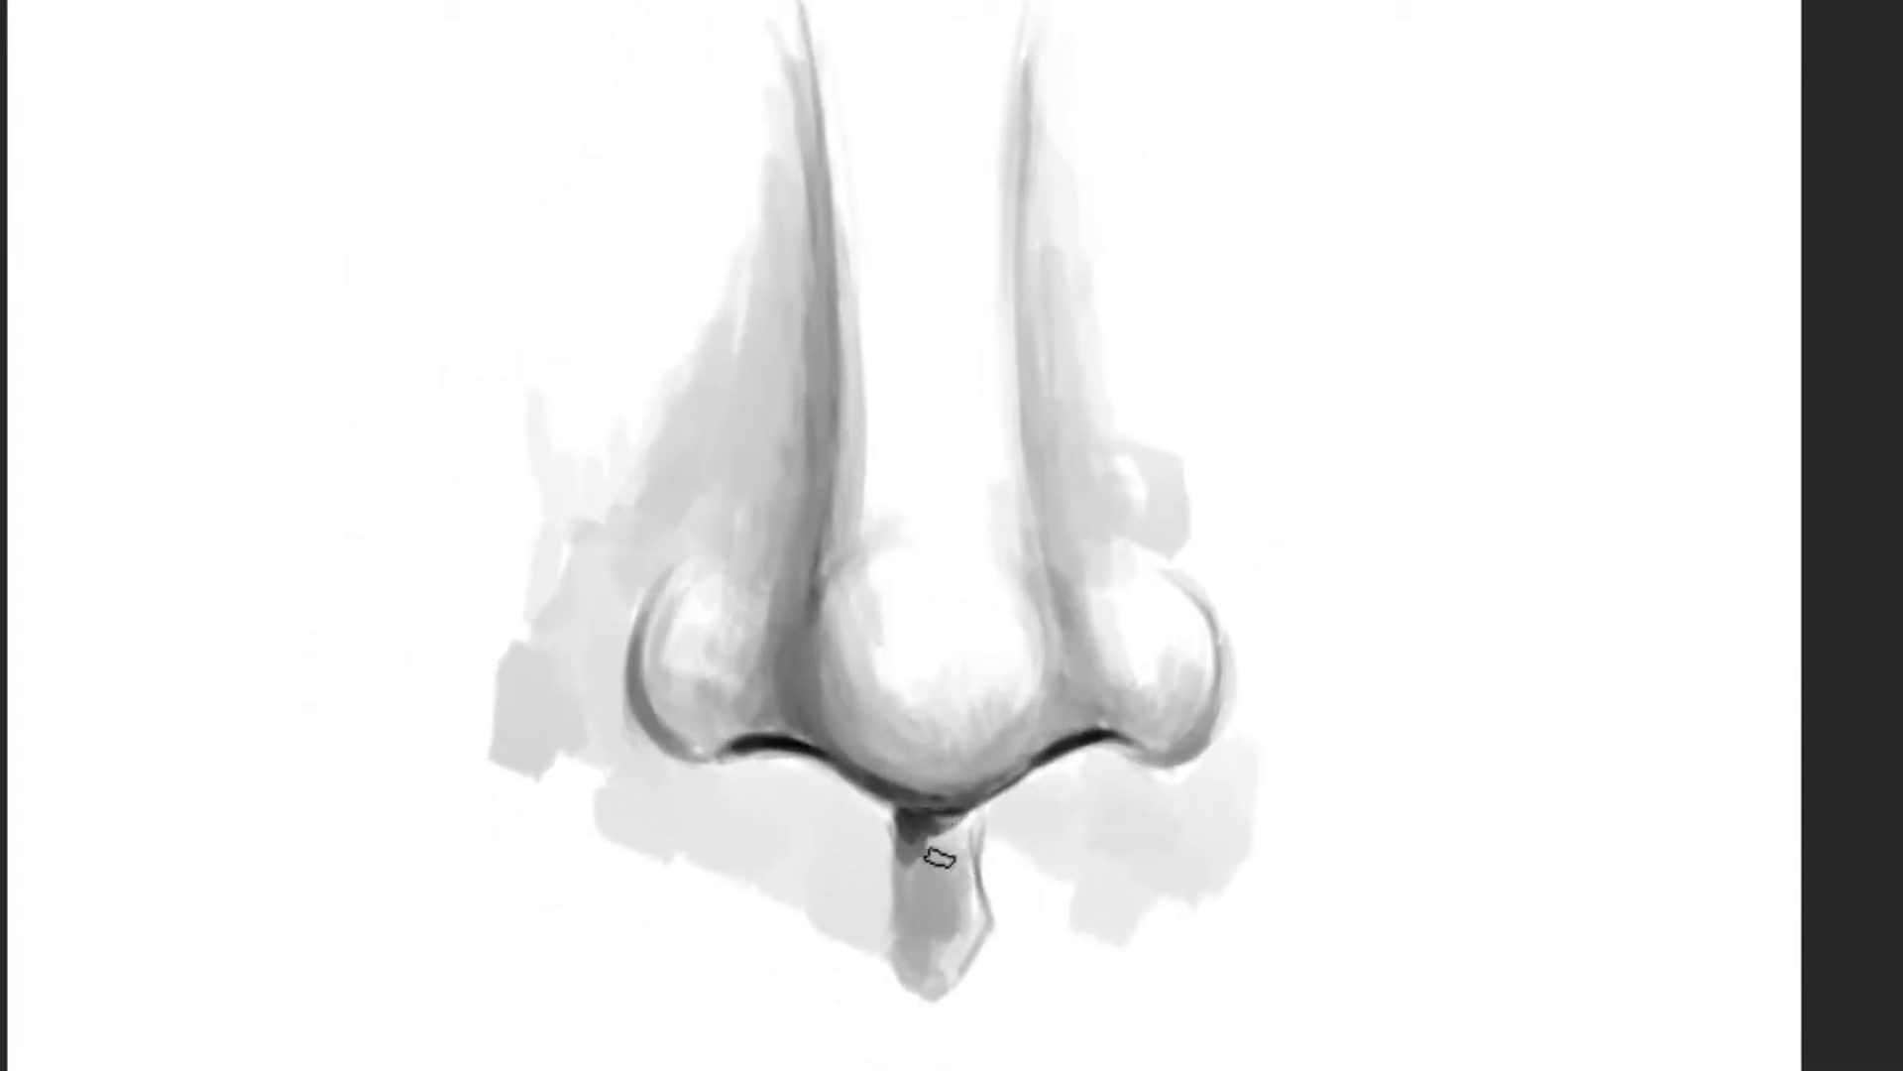
scroll(969, 905, "up", 2)
scroll(952, 892, "up", 1)
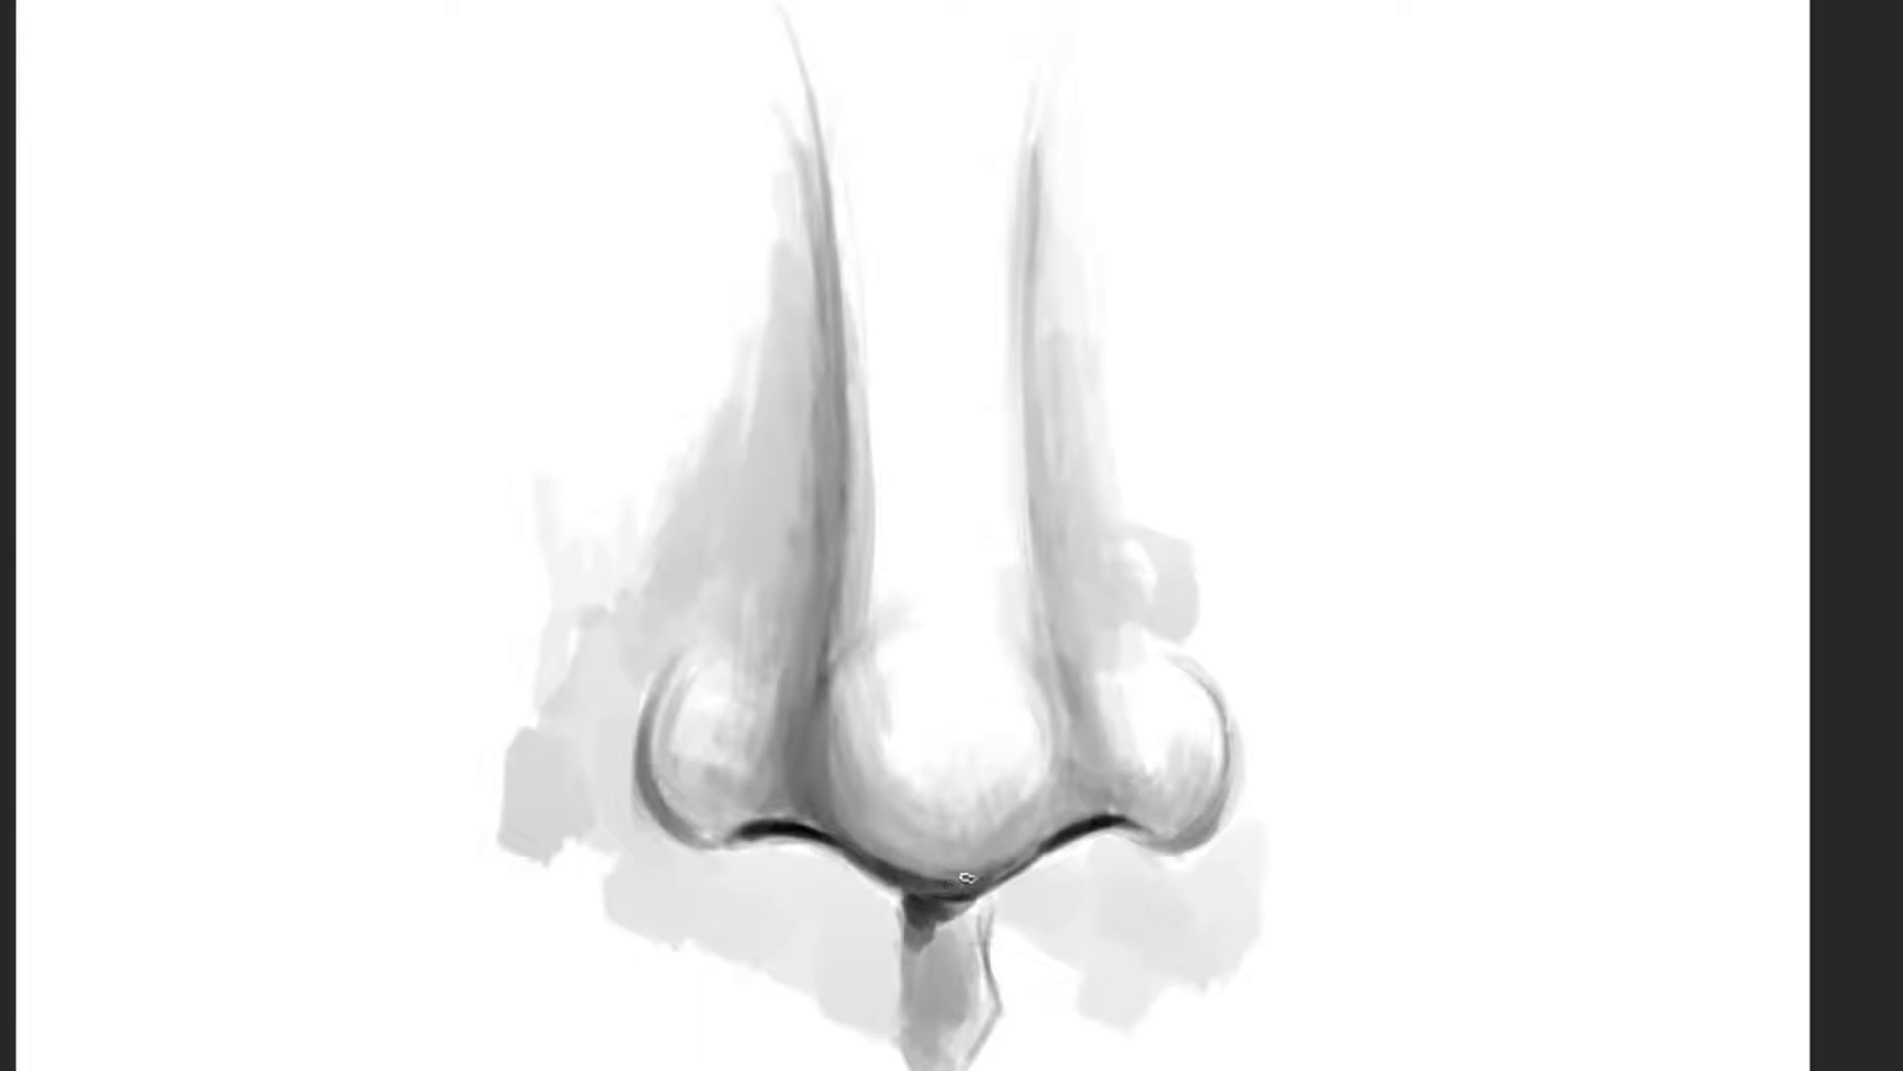
mouse_move(937, 927)
left_mouse_down()
mouse_move(922, 1002)
mouse_move(926, 907)
mouse_move(922, 1021)
mouse_move(942, 922)
mouse_move(922, 1040)
left_mouse_up()
Step: Shade and widen the dark area under the left nostril beside the groove
left_click(954, 952, "ctrl+alt")
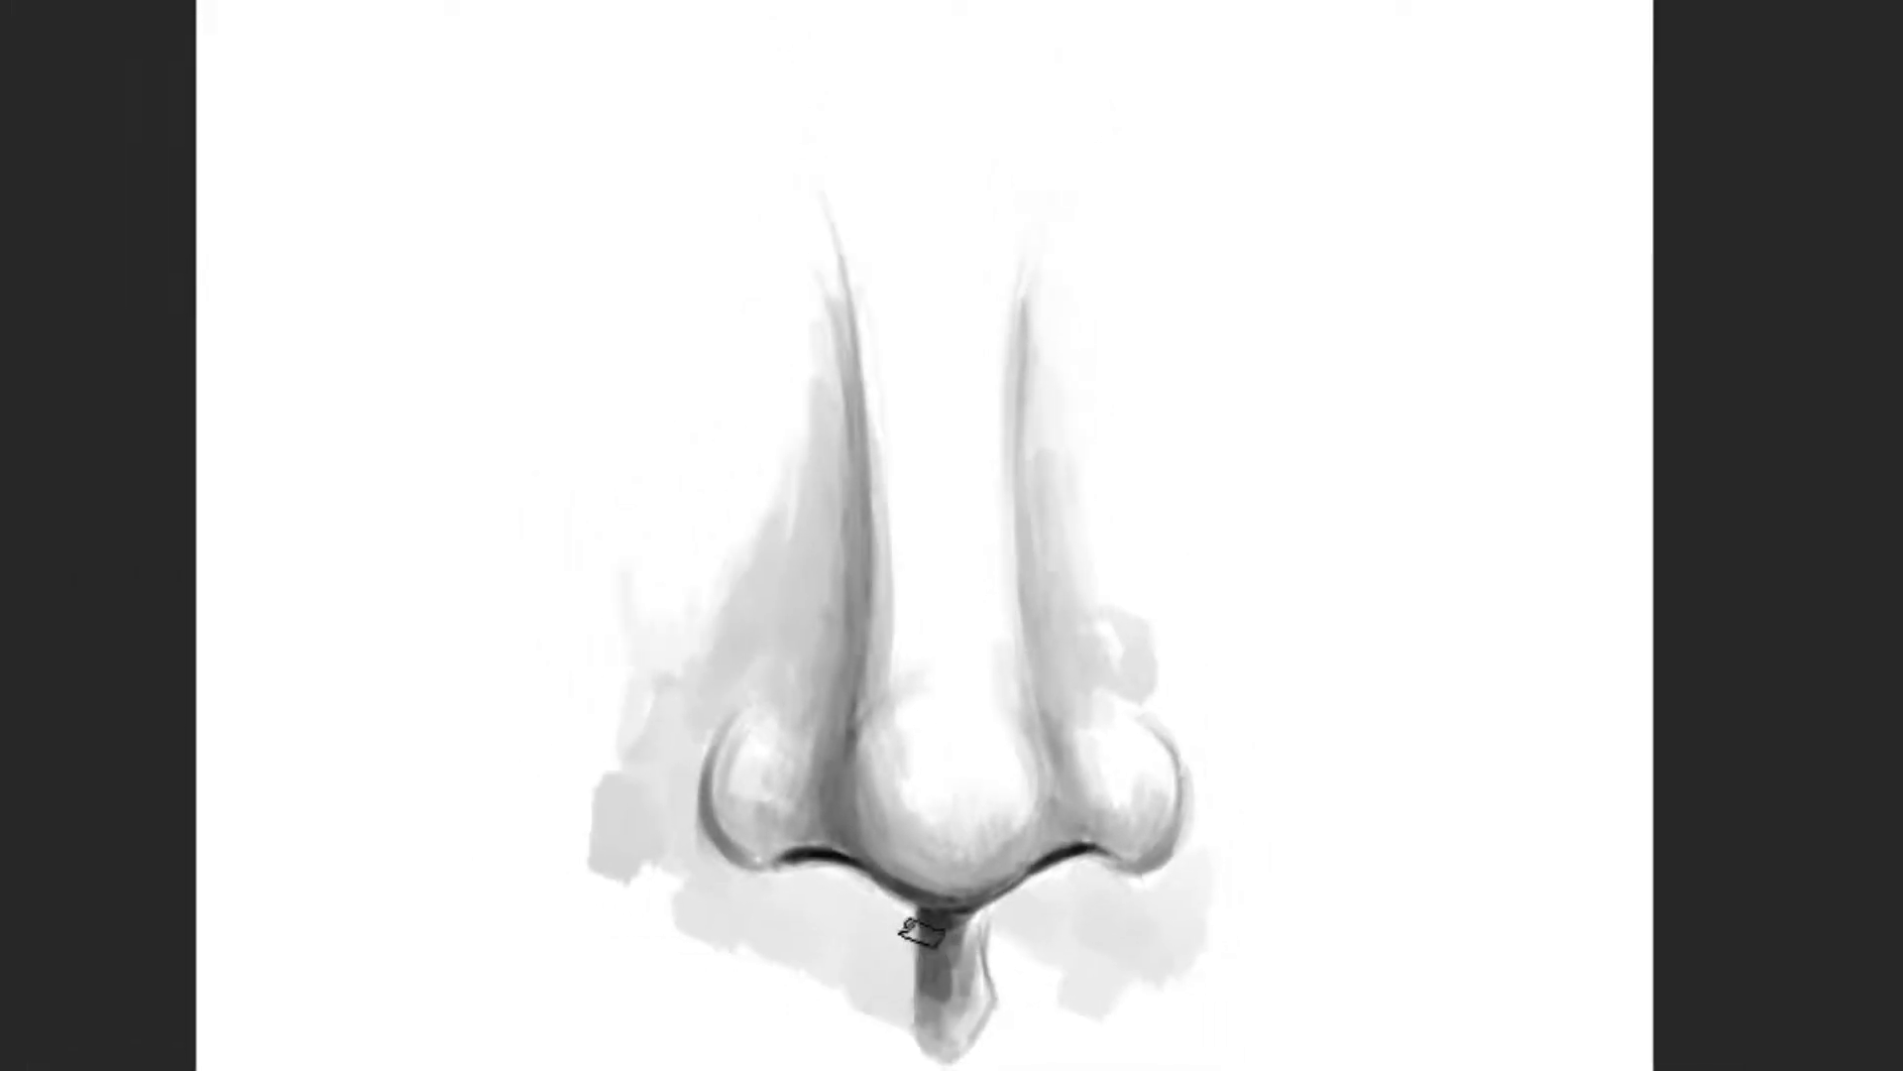
key("e")
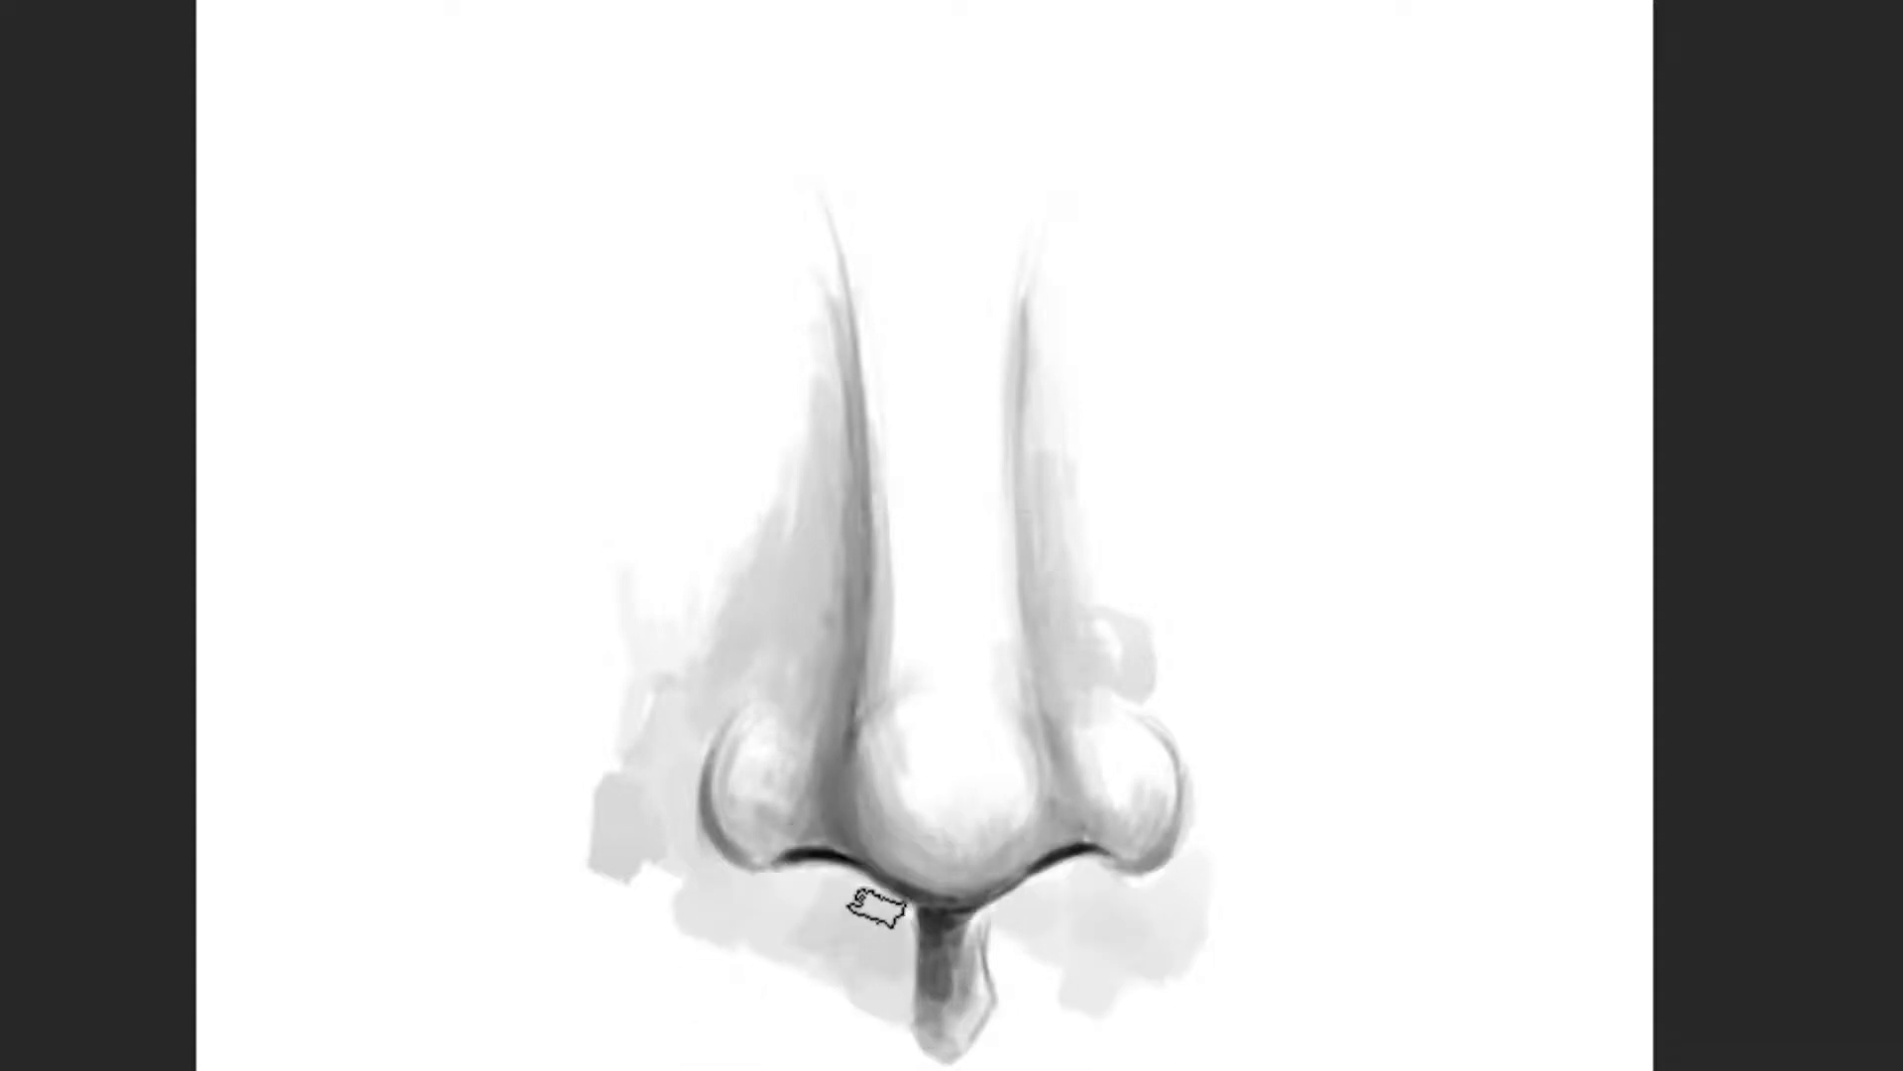
mouse_move(786, 917)
left_mouse_down()
mouse_move(840, 1011)
mouse_move(875, 894)
left_mouse_up()
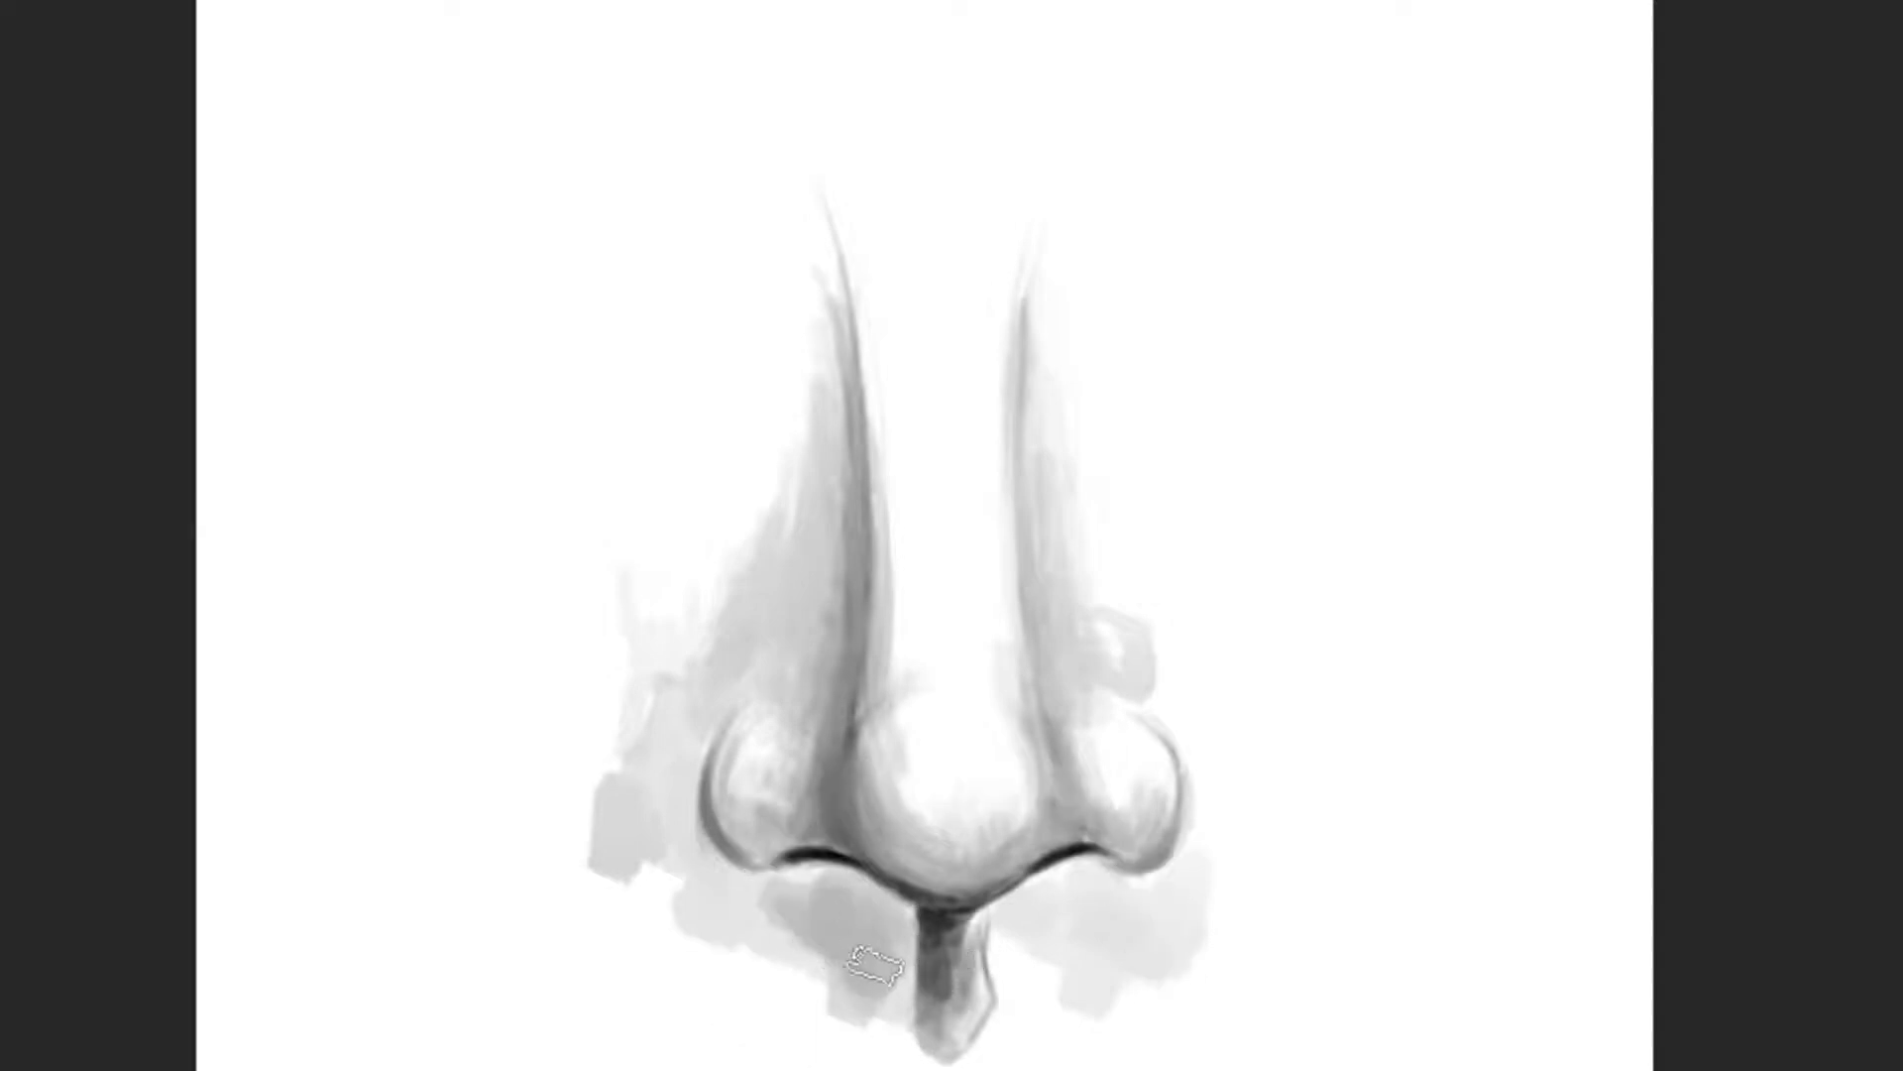
mouse_move(815, 961)
left_mouse_down()
mouse_move(744, 912)
mouse_move(807, 985)
mouse_move(786, 942)
mouse_move(710, 913)
mouse_move(850, 1019)
mouse_move(676, 932)
mouse_move(722, 968)
mouse_move(782, 909)
mouse_move(846, 986)
mouse_move(858, 959)
left_mouse_up()
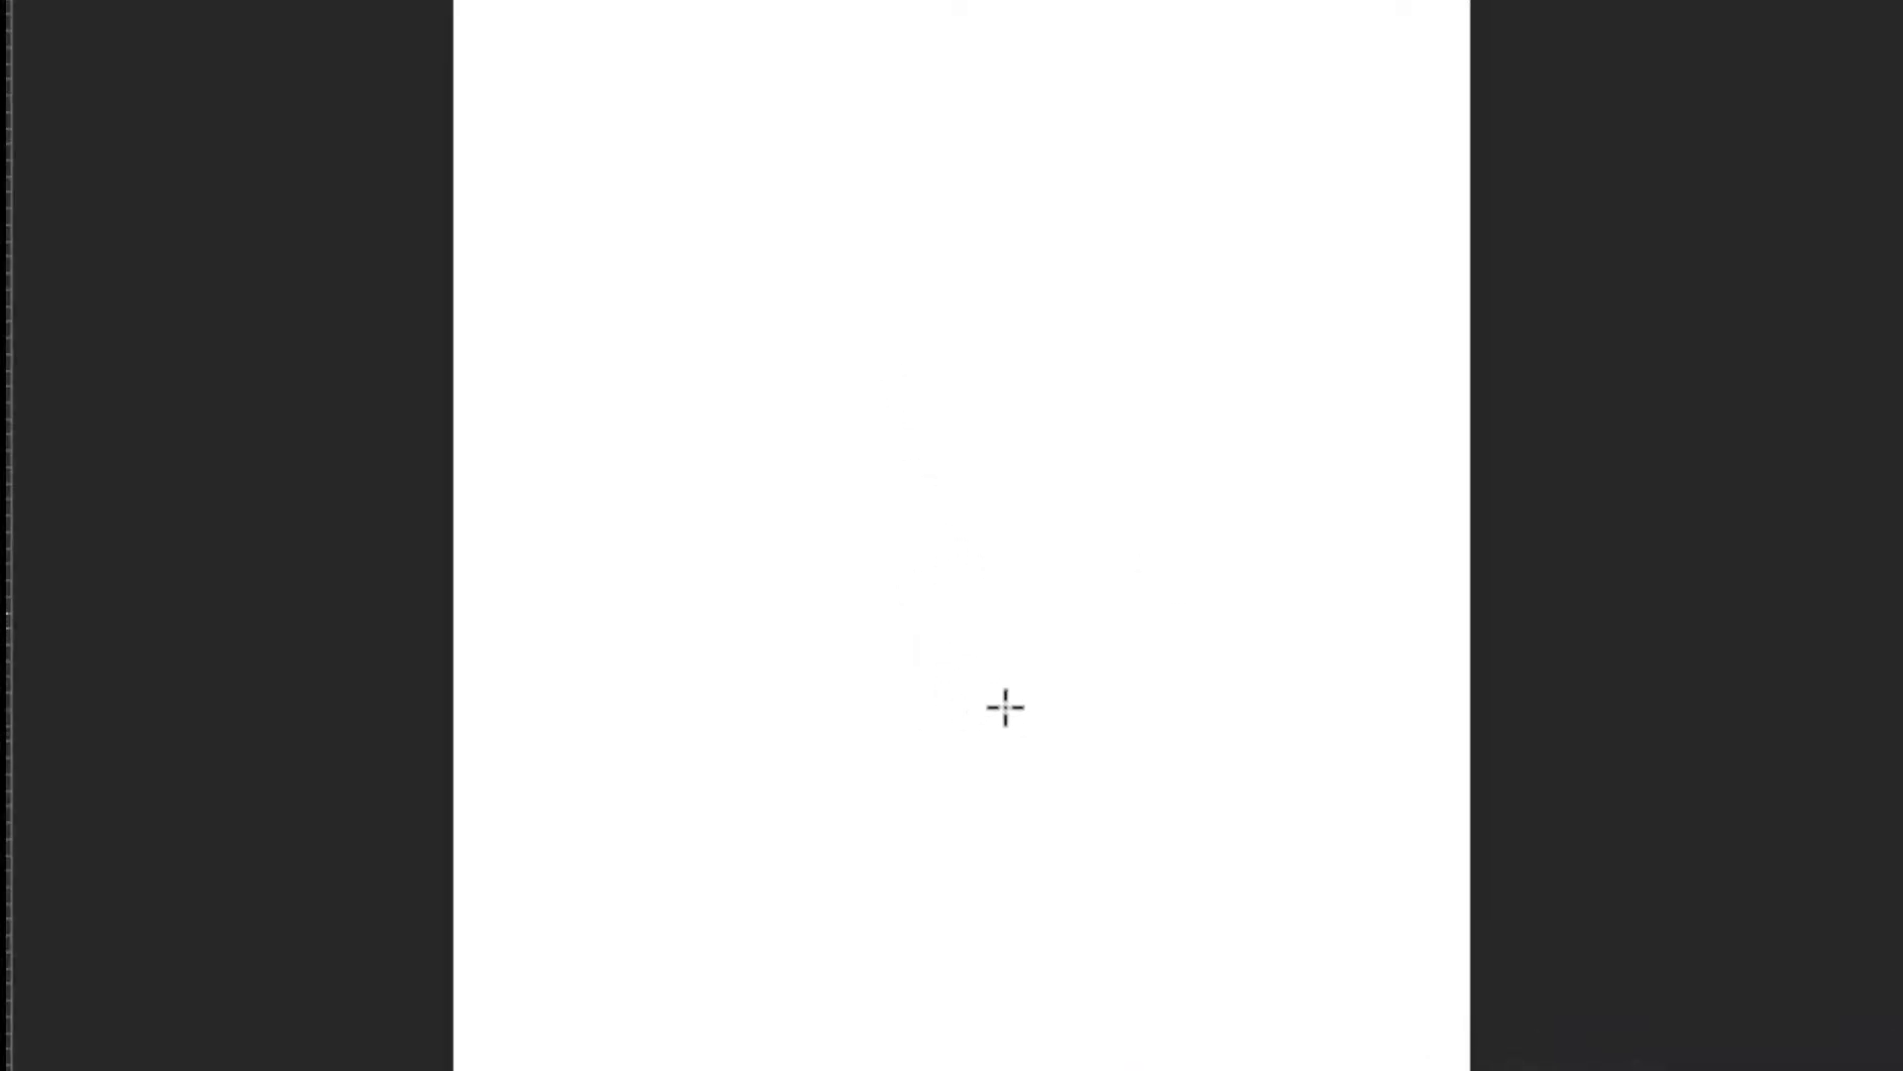
Step: Sketch a circular nose tip with short curves on either side
mouse_move(1005, 707)
left_mouse_down()
mouse_move(1054, 654)
mouse_move(1032, 607)
left_mouse_up()
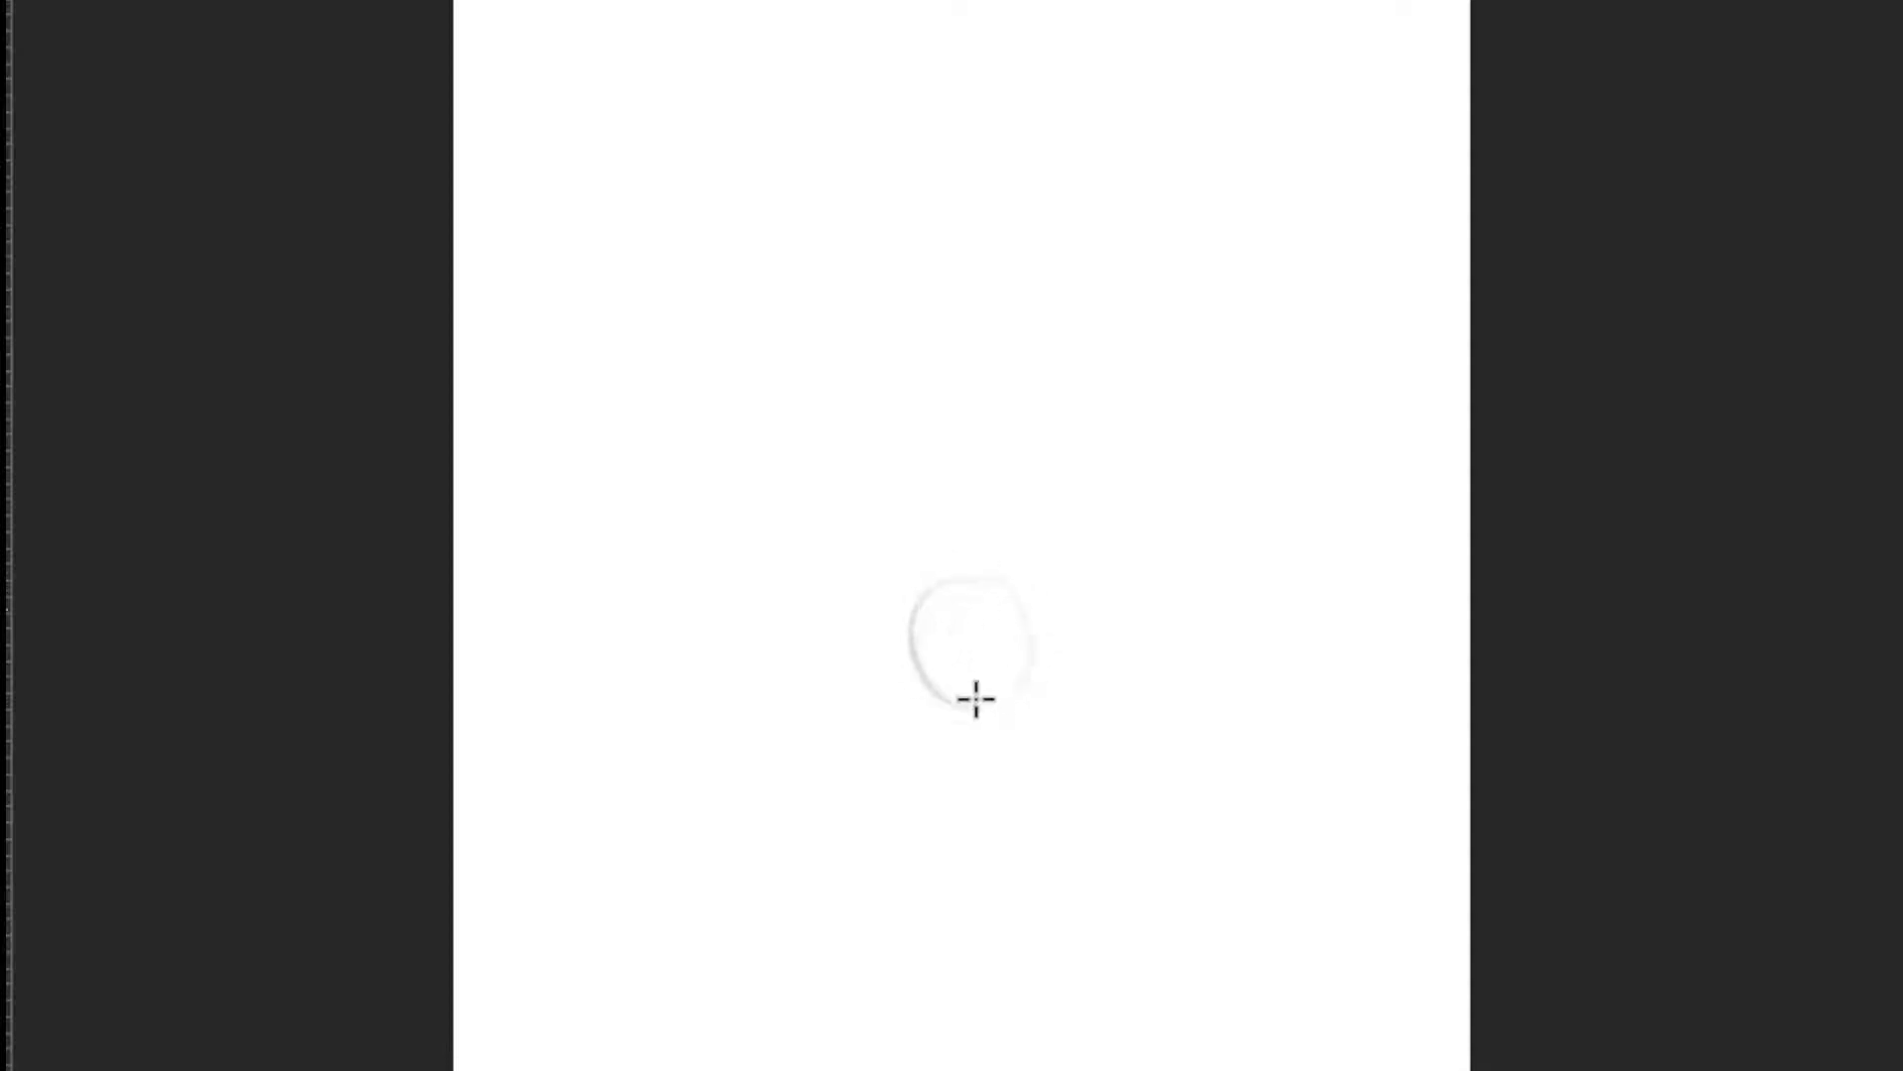
mouse_move(924, 678)
left_mouse_down()
mouse_move(935, 646)
mouse_move(922, 665)
mouse_move(998, 693)
mouse_move(1032, 634)
left_mouse_up()
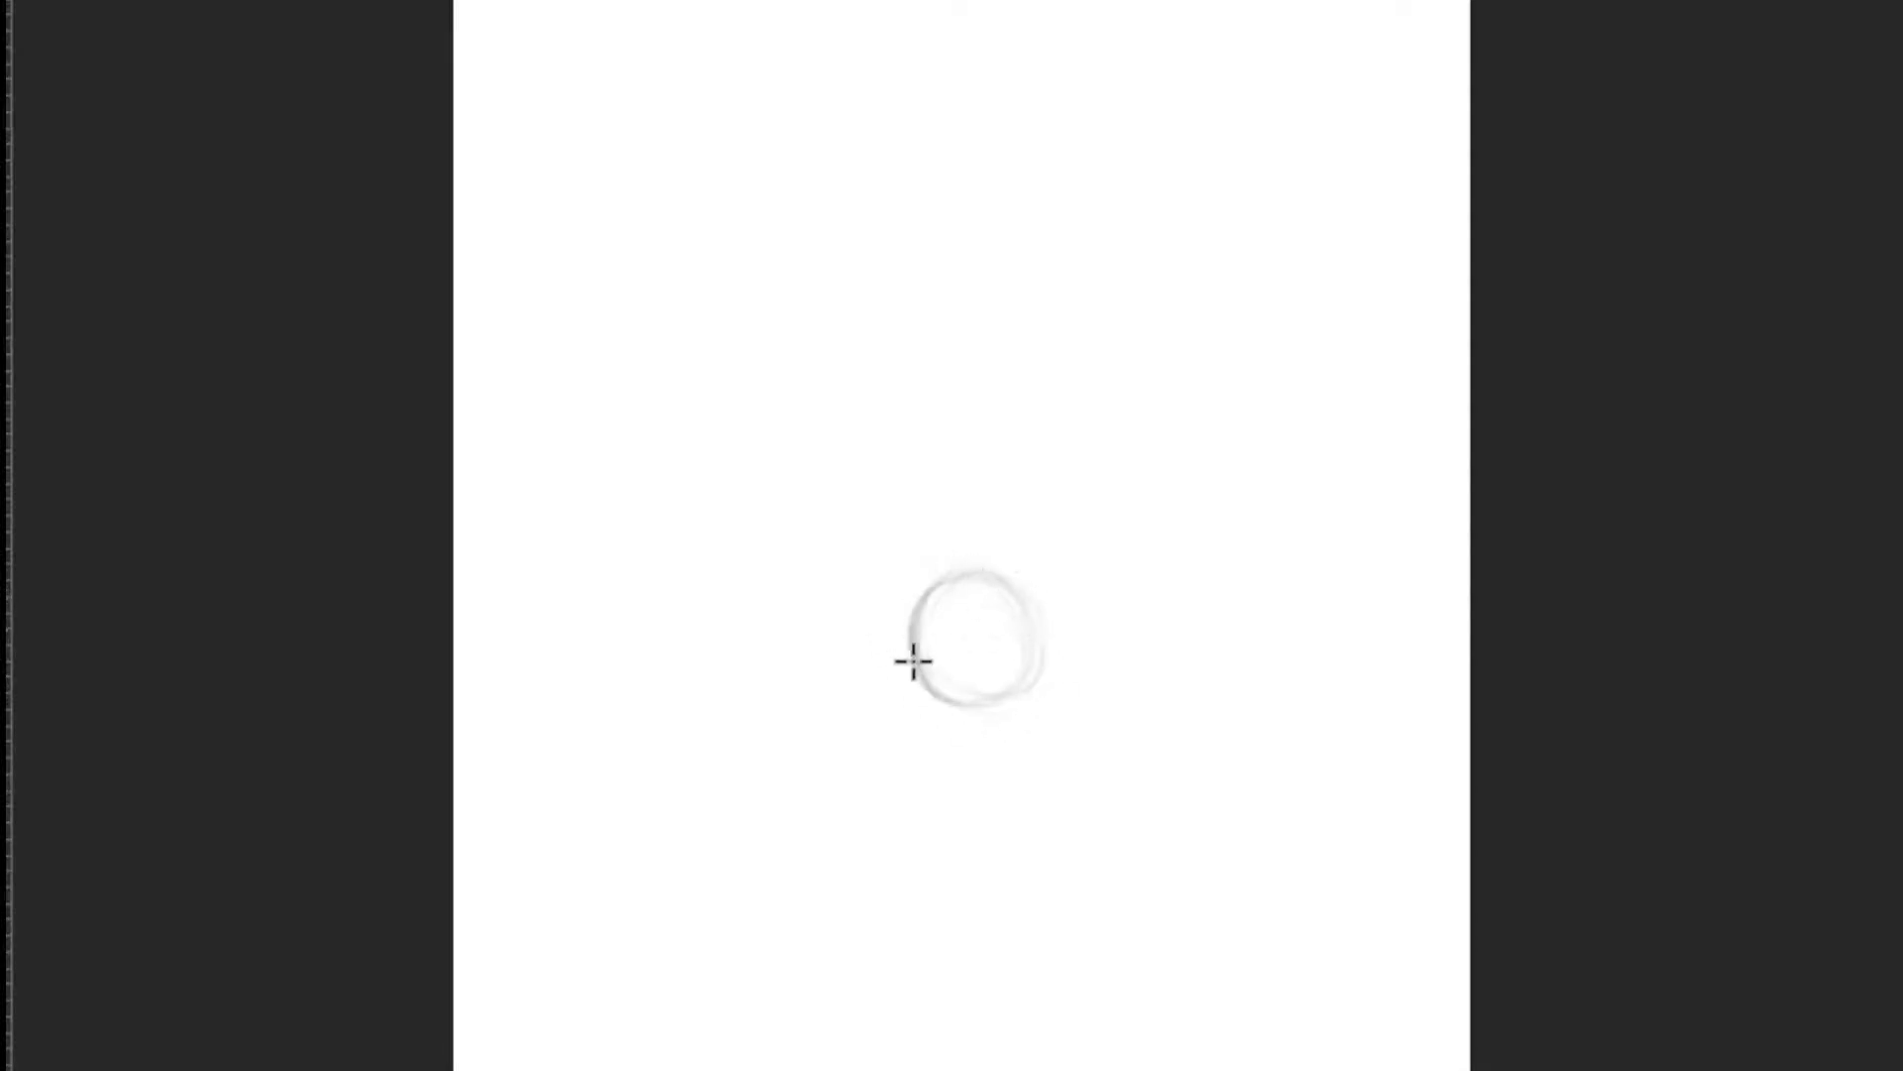
left_click(962, 721)
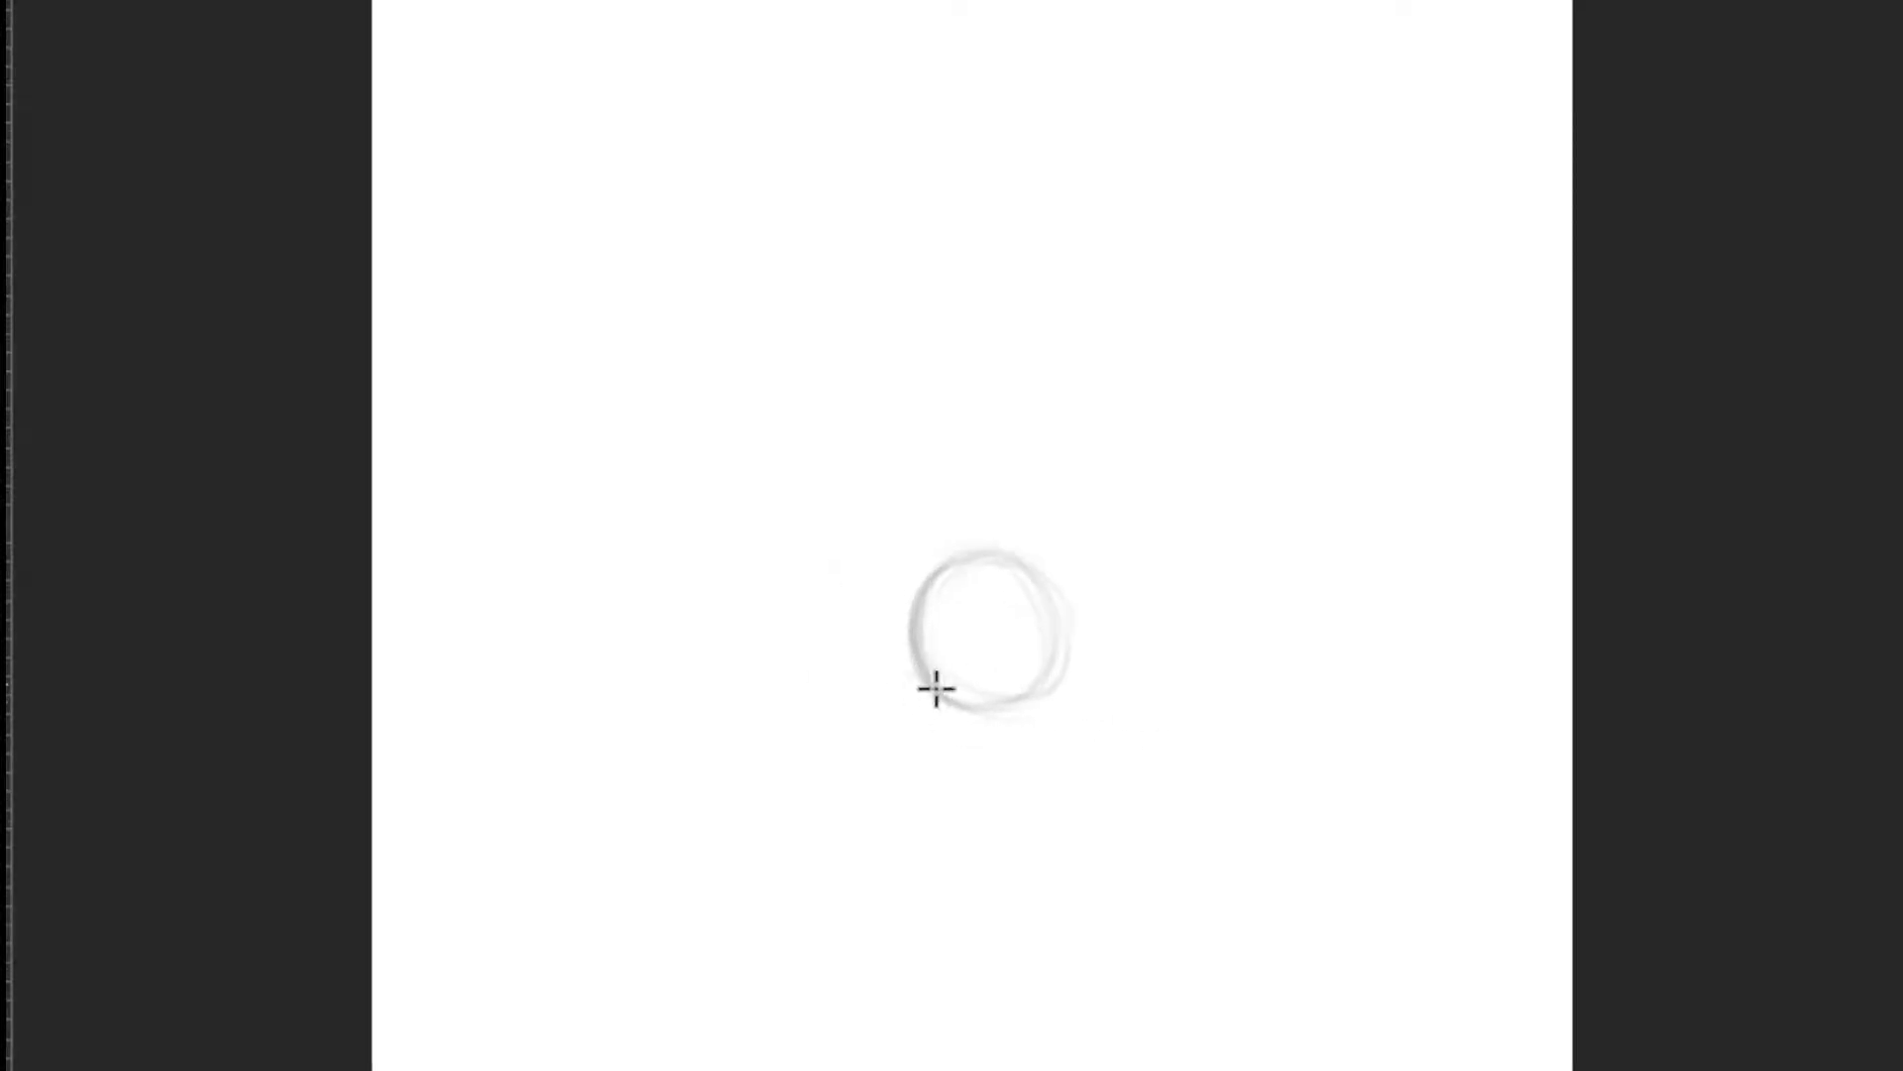
left_click_drag(936, 691, 917, 686)
left_click_drag(1118, 684, 1089, 662)
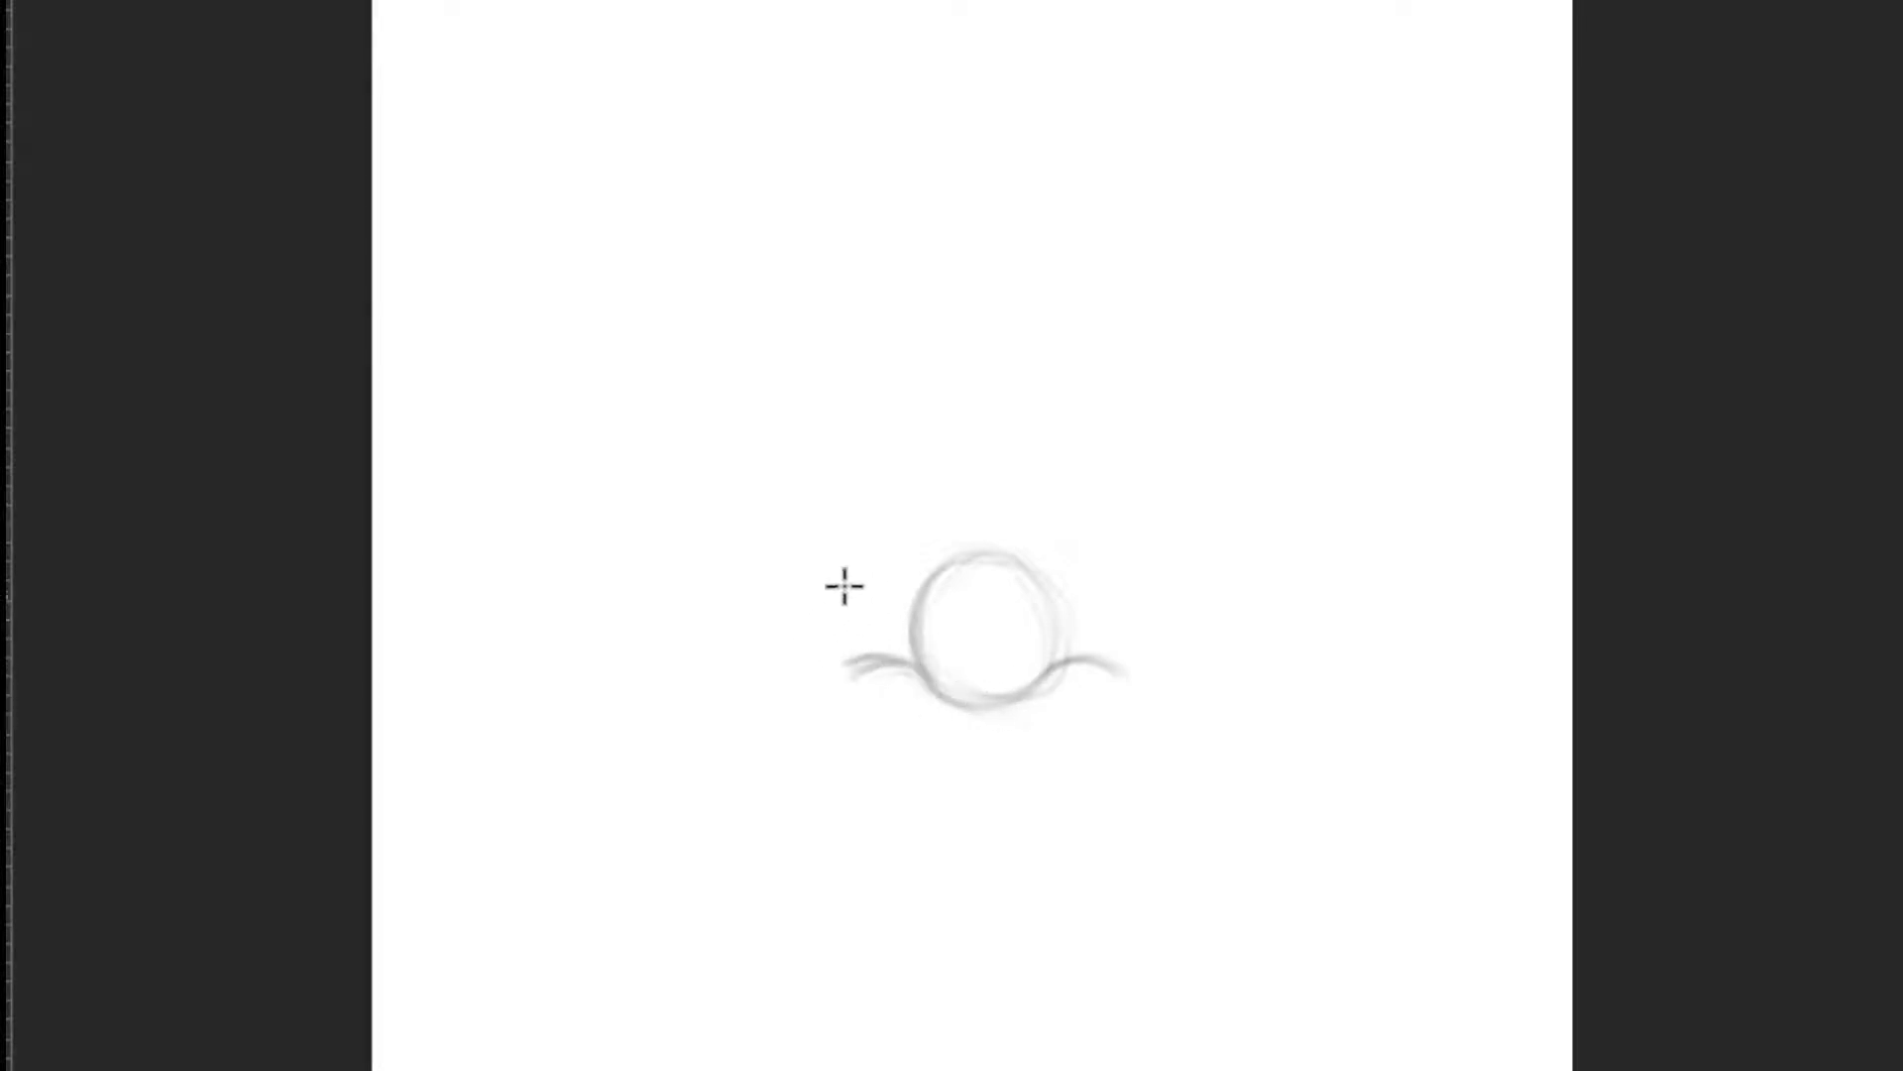
Step: Sketch the left and right nostril wing curves and darken them
left_click_drag(833, 599, 897, 706)
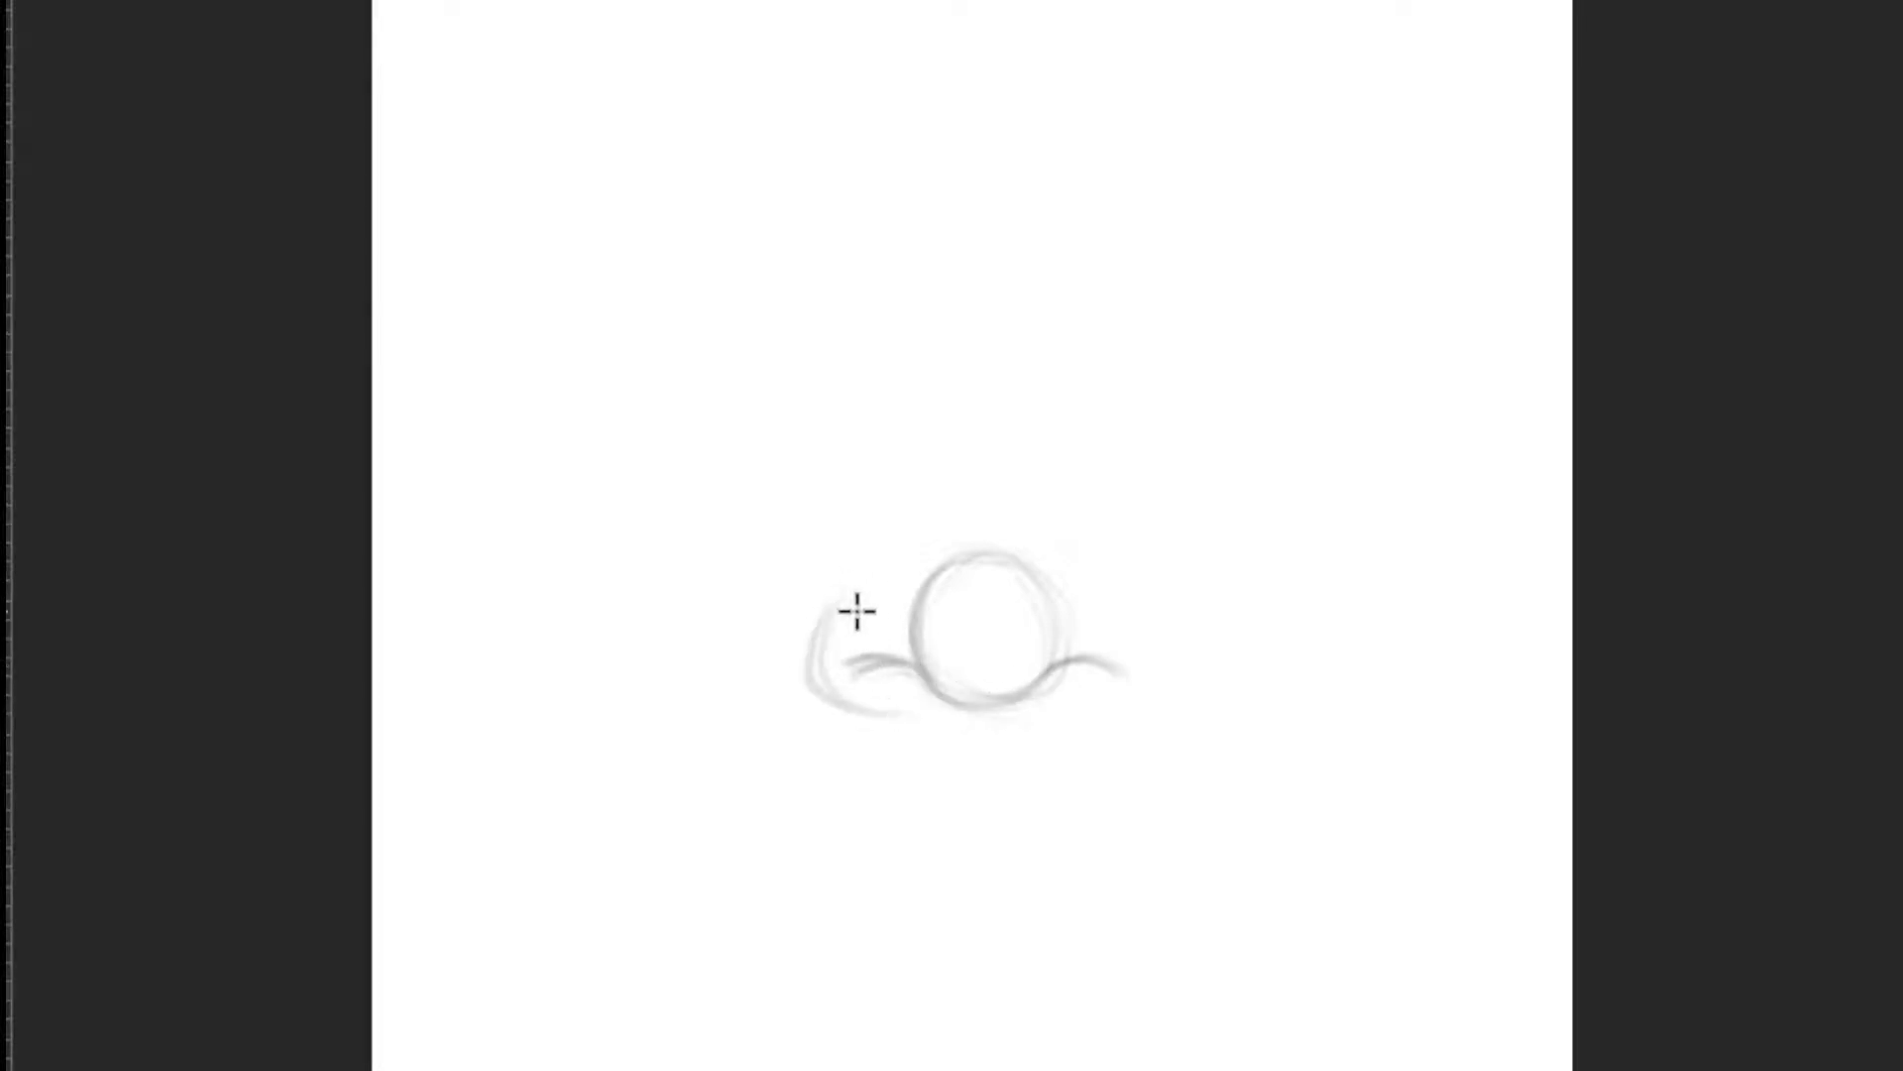
left_click_drag(838, 593, 898, 708)
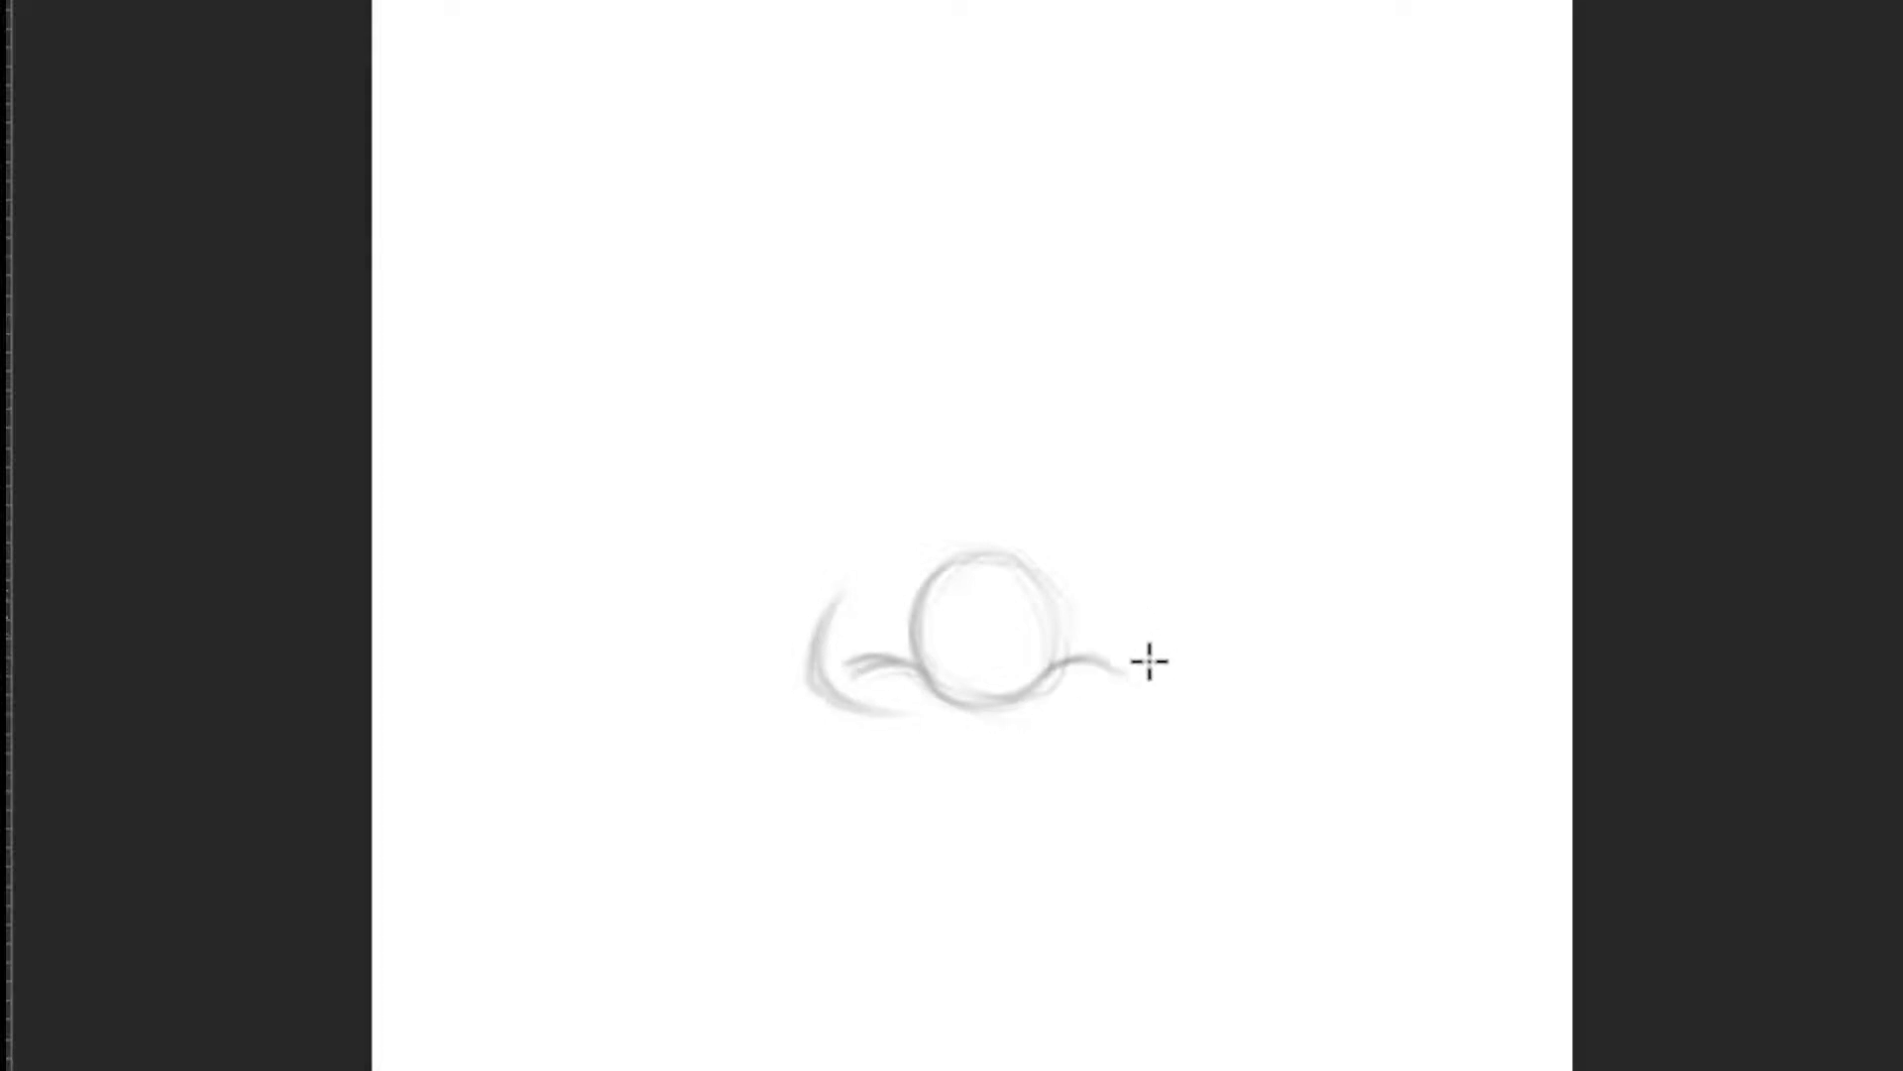
mouse_move(1126, 561)
left_mouse_down()
mouse_move(1147, 667)
mouse_move(1112, 710)
mouse_move(1173, 670)
left_mouse_up()
mouse_move(1117, 565)
left_mouse_down()
mouse_move(1138, 608)
mouse_move(1127, 689)
left_mouse_up()
scroll(952, 662, "up", 1)
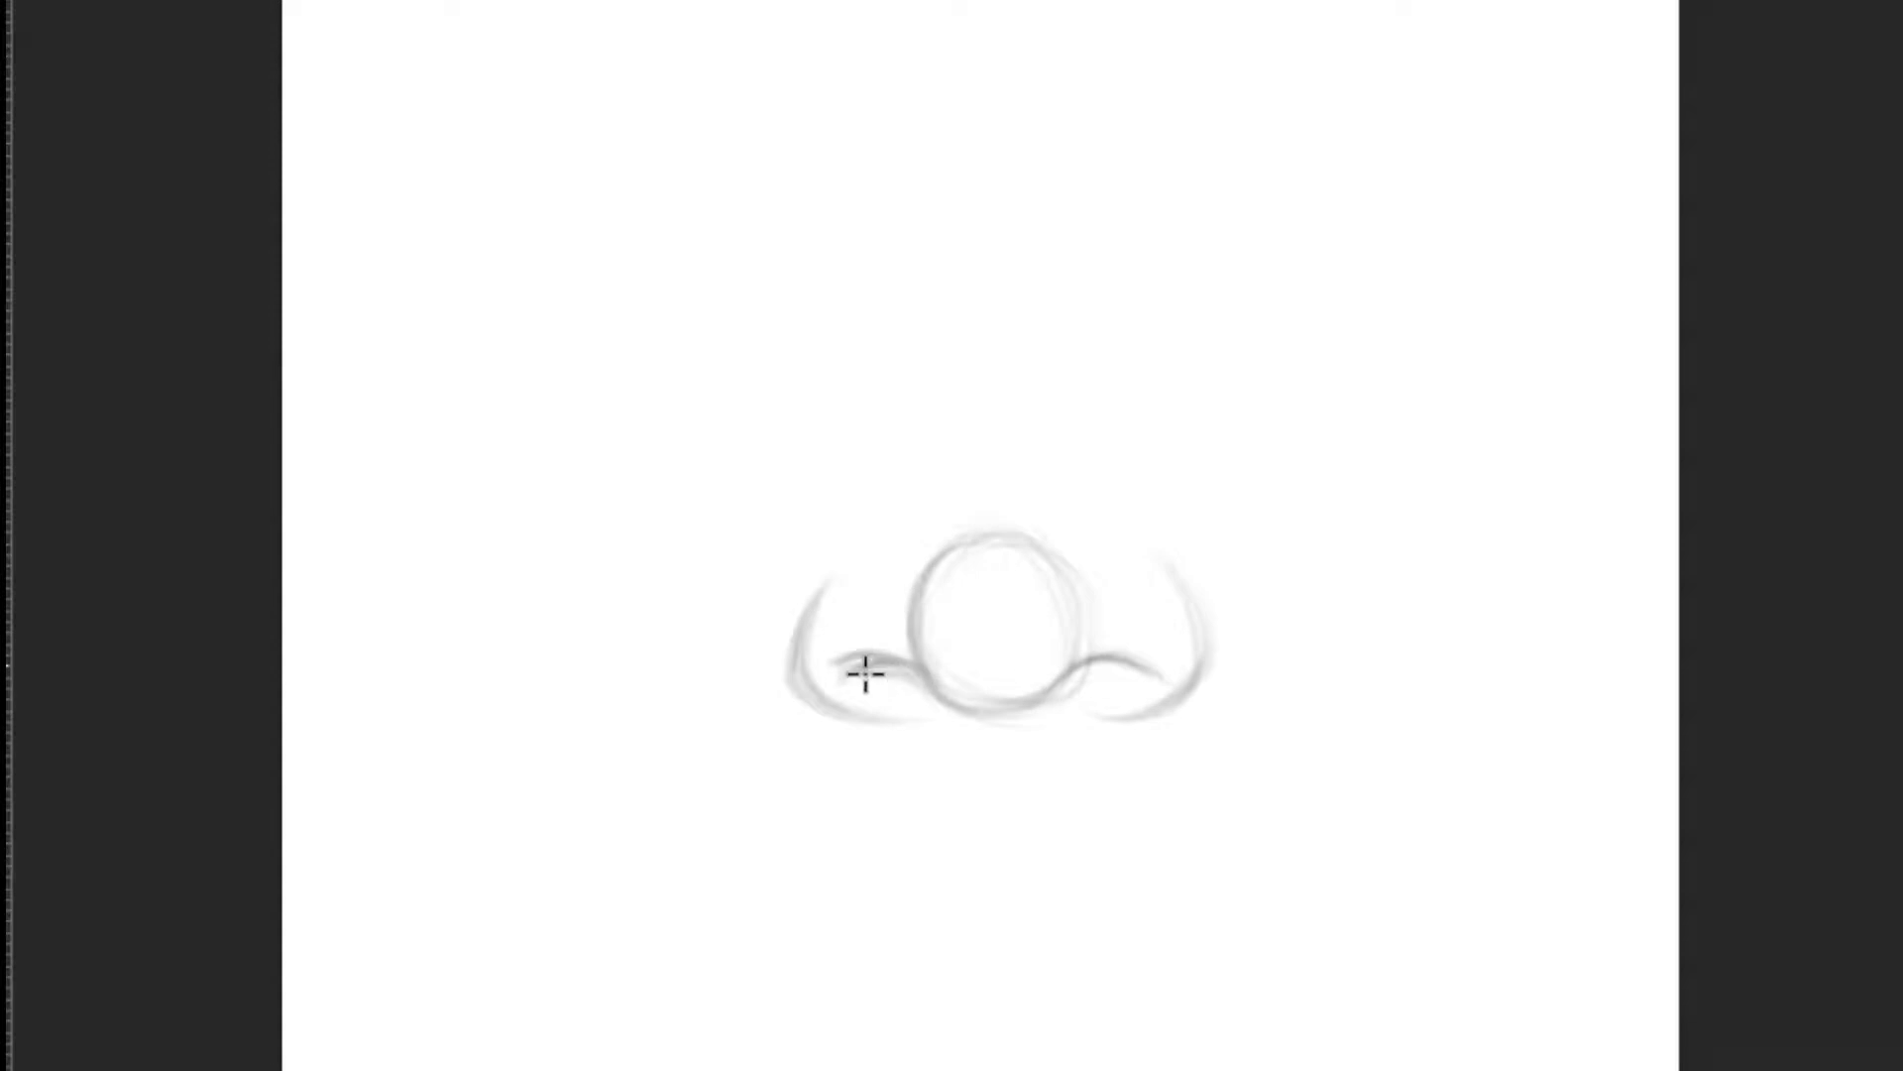
left_click_drag(866, 674, 872, 668)
left_click_drag(1095, 684, 1112, 678)
left_click_drag(1118, 710, 1041, 731)
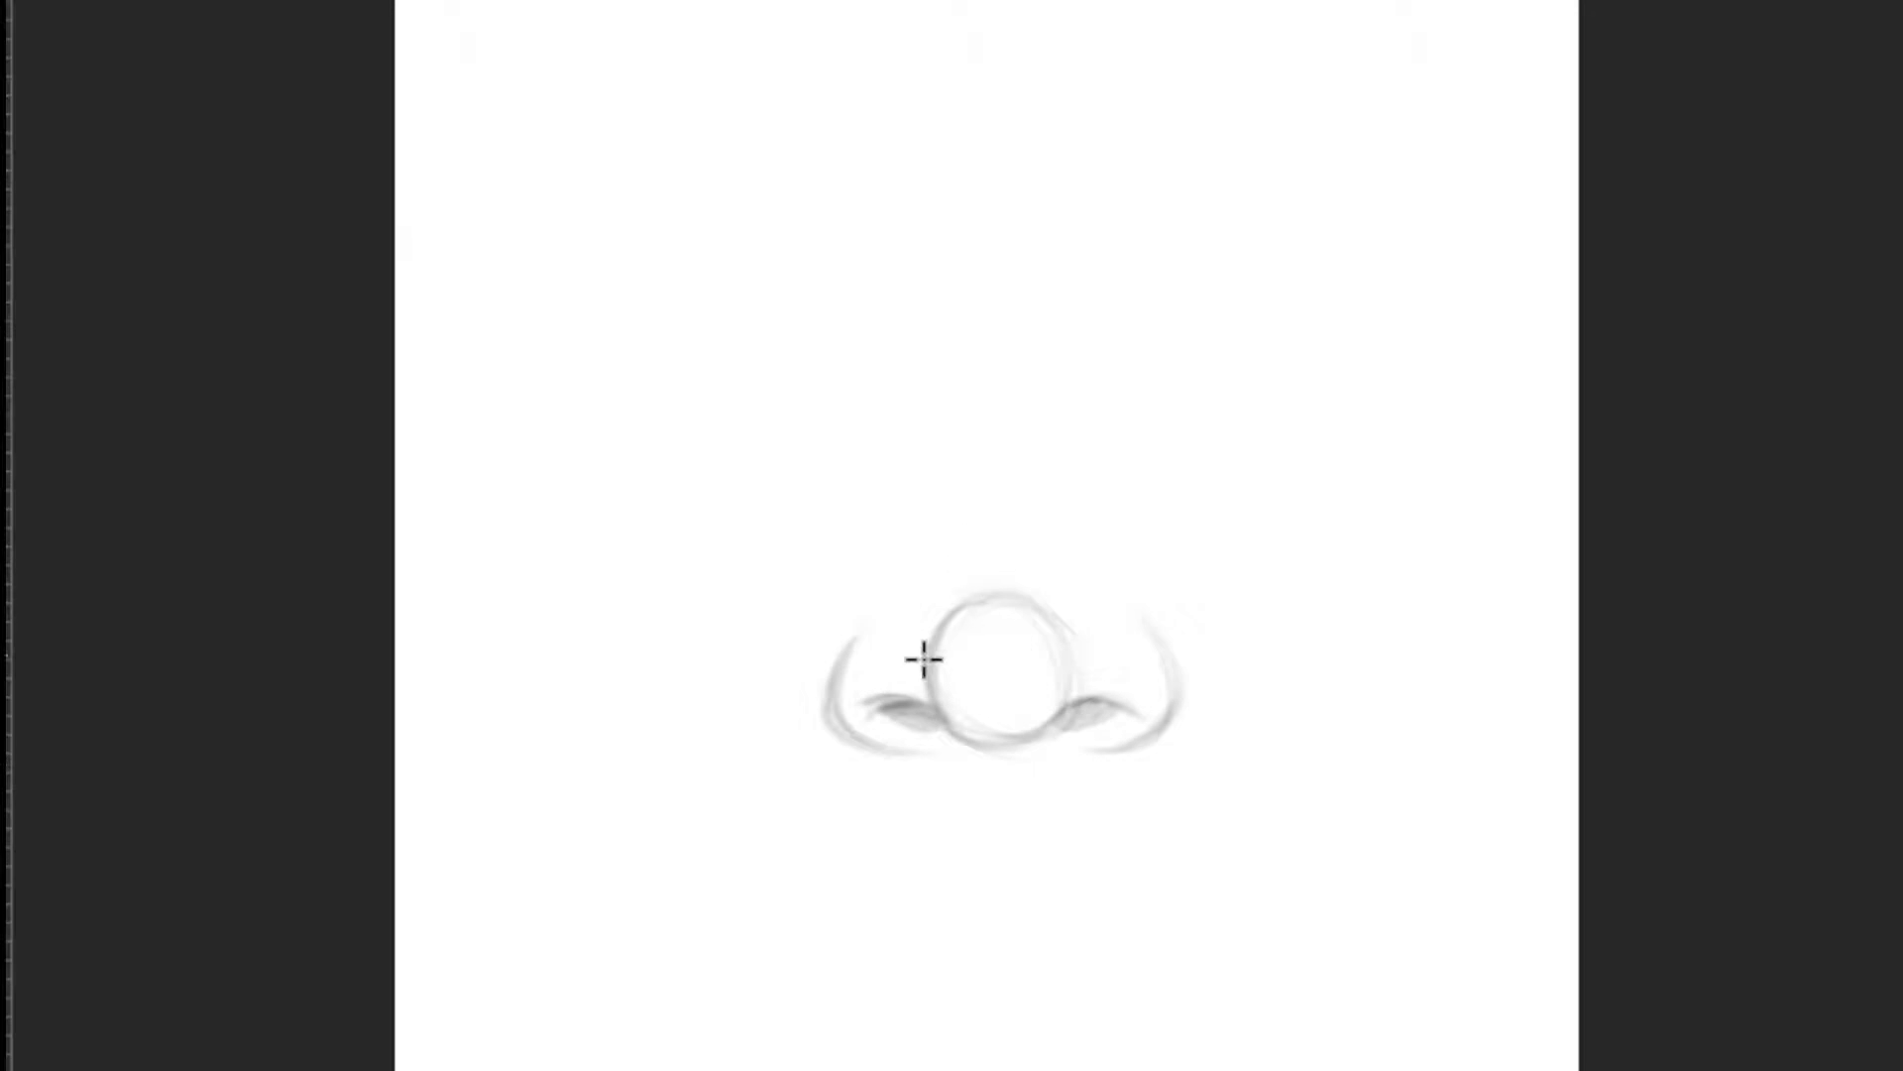
Step: Draw both nose bridge lines, redrawing the right one until it sits correctly
left_click_drag(944, 327, 946, 595)
left_click_drag(917, 255, 947, 604)
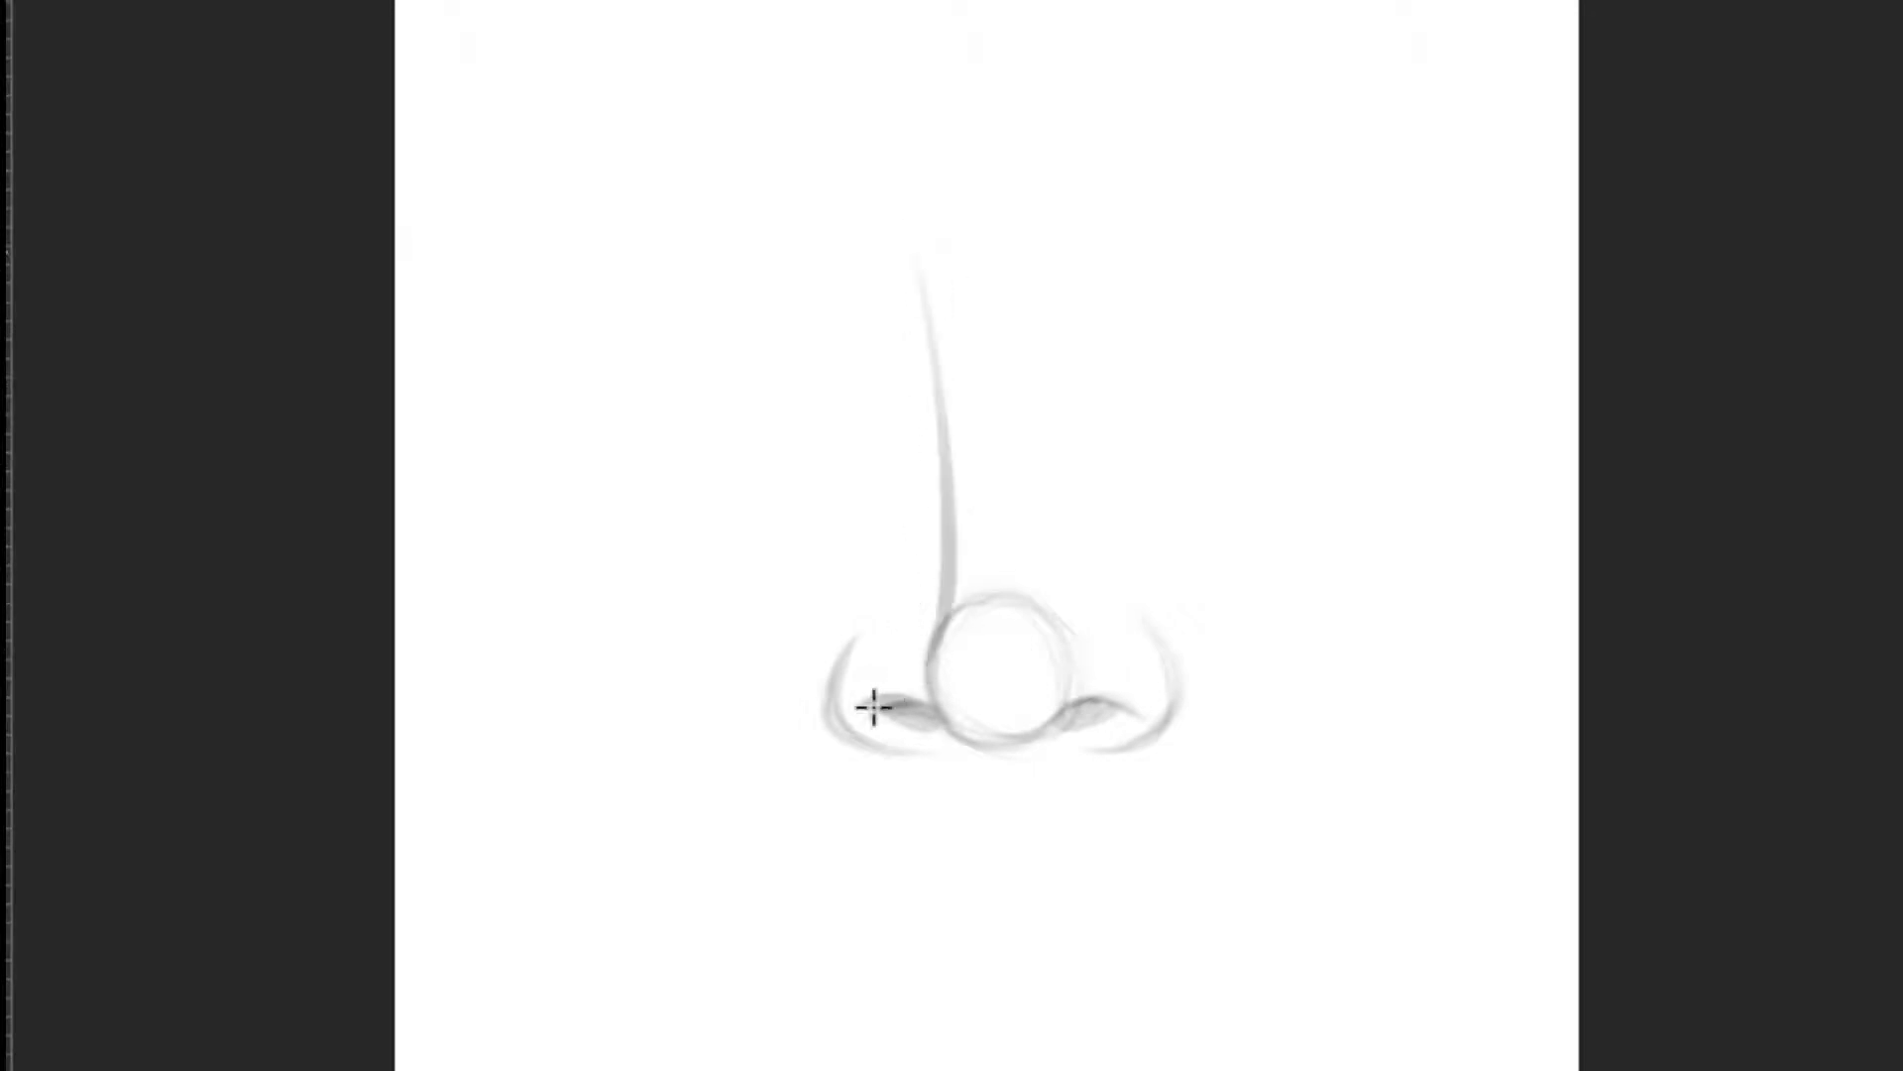
left_click_drag(1091, 285, 1085, 679)
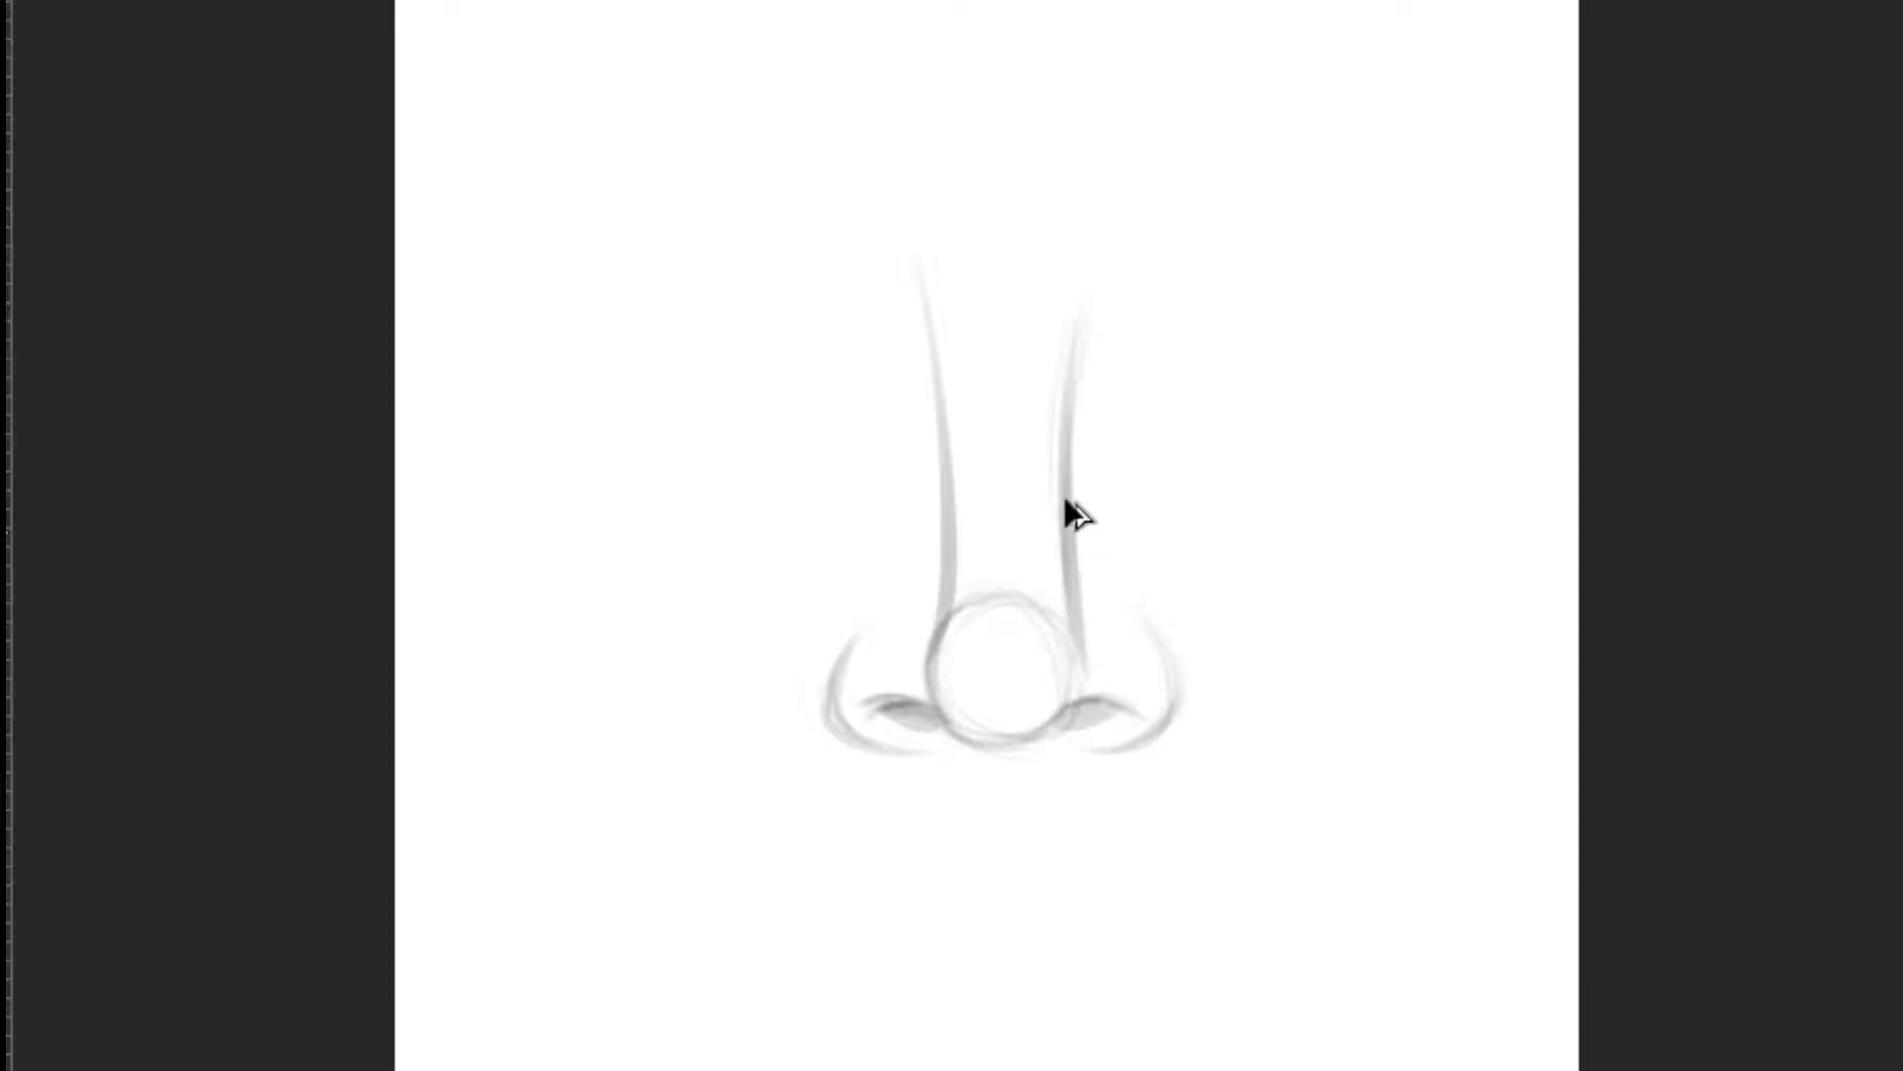
key("ctrl+z")
left_click_drag(1079, 307, 1075, 624)
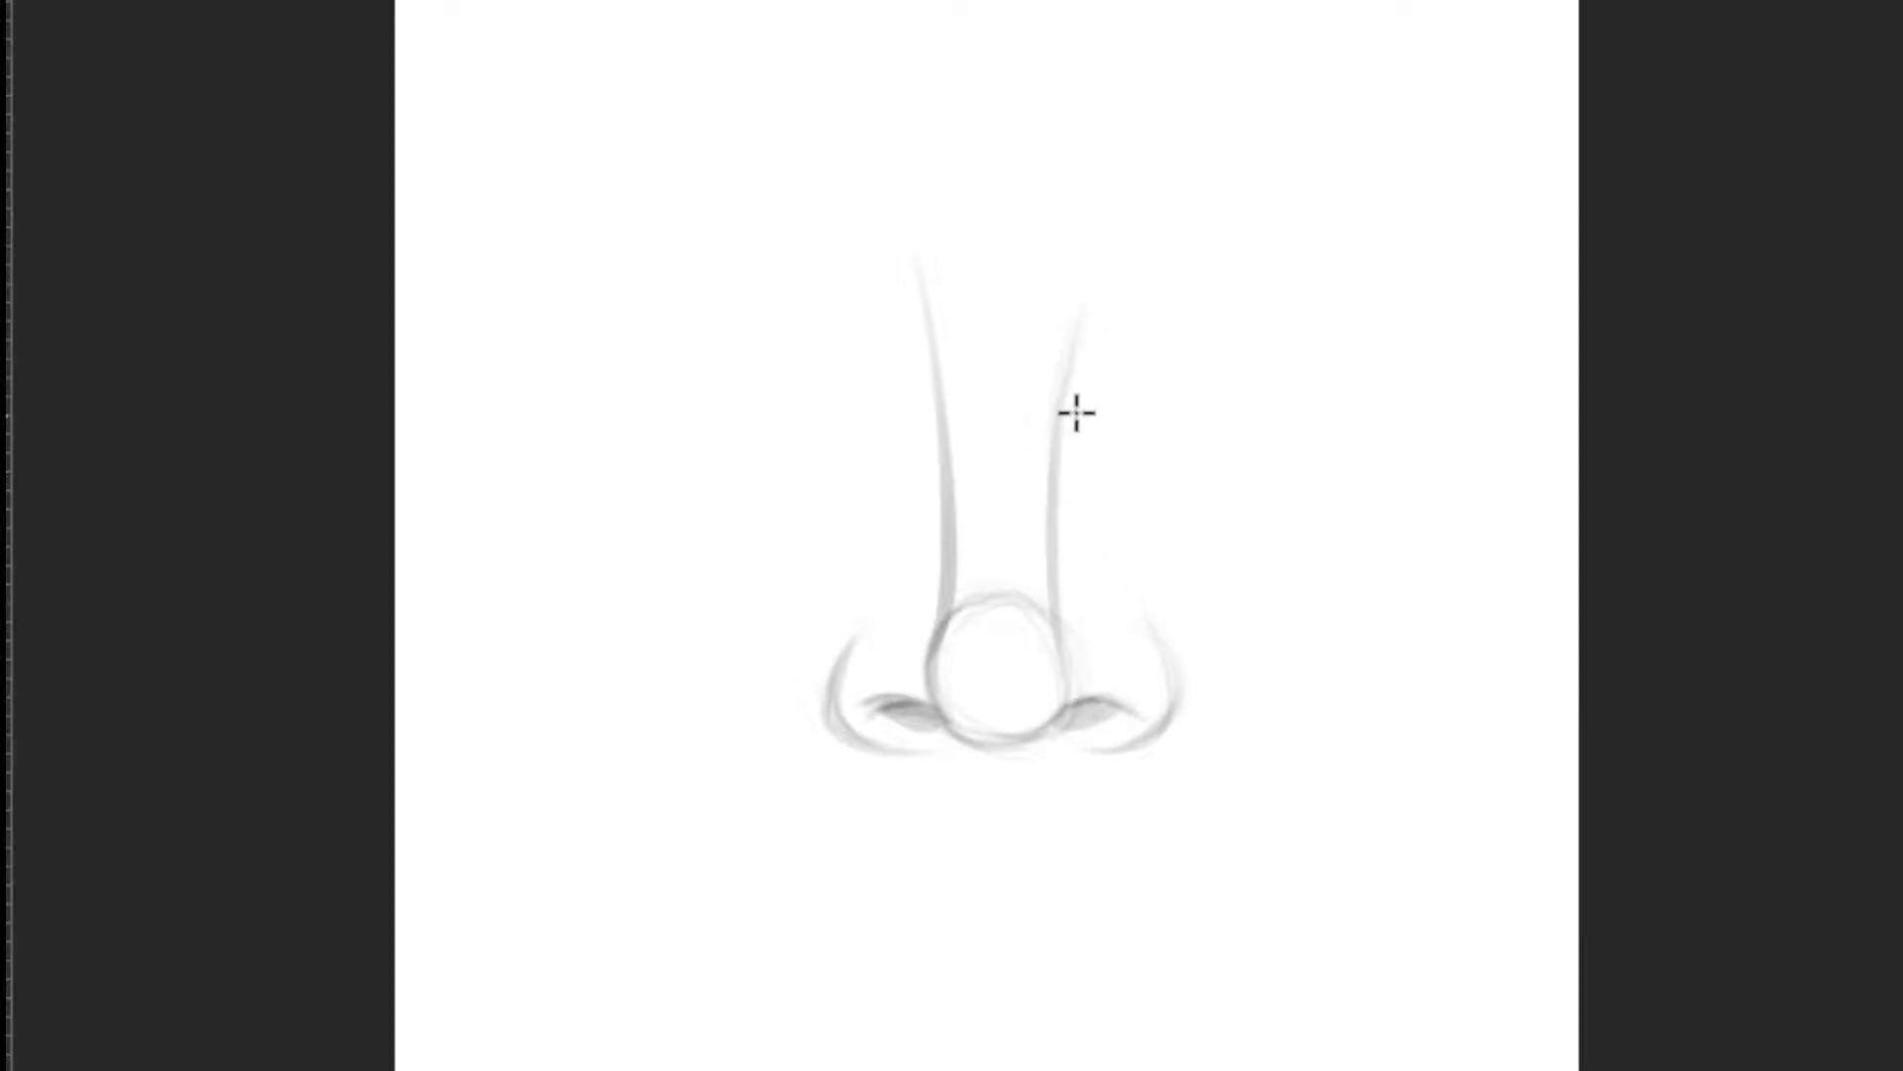
key("ctrl+z")
left_click_drag(1087, 279, 1081, 670)
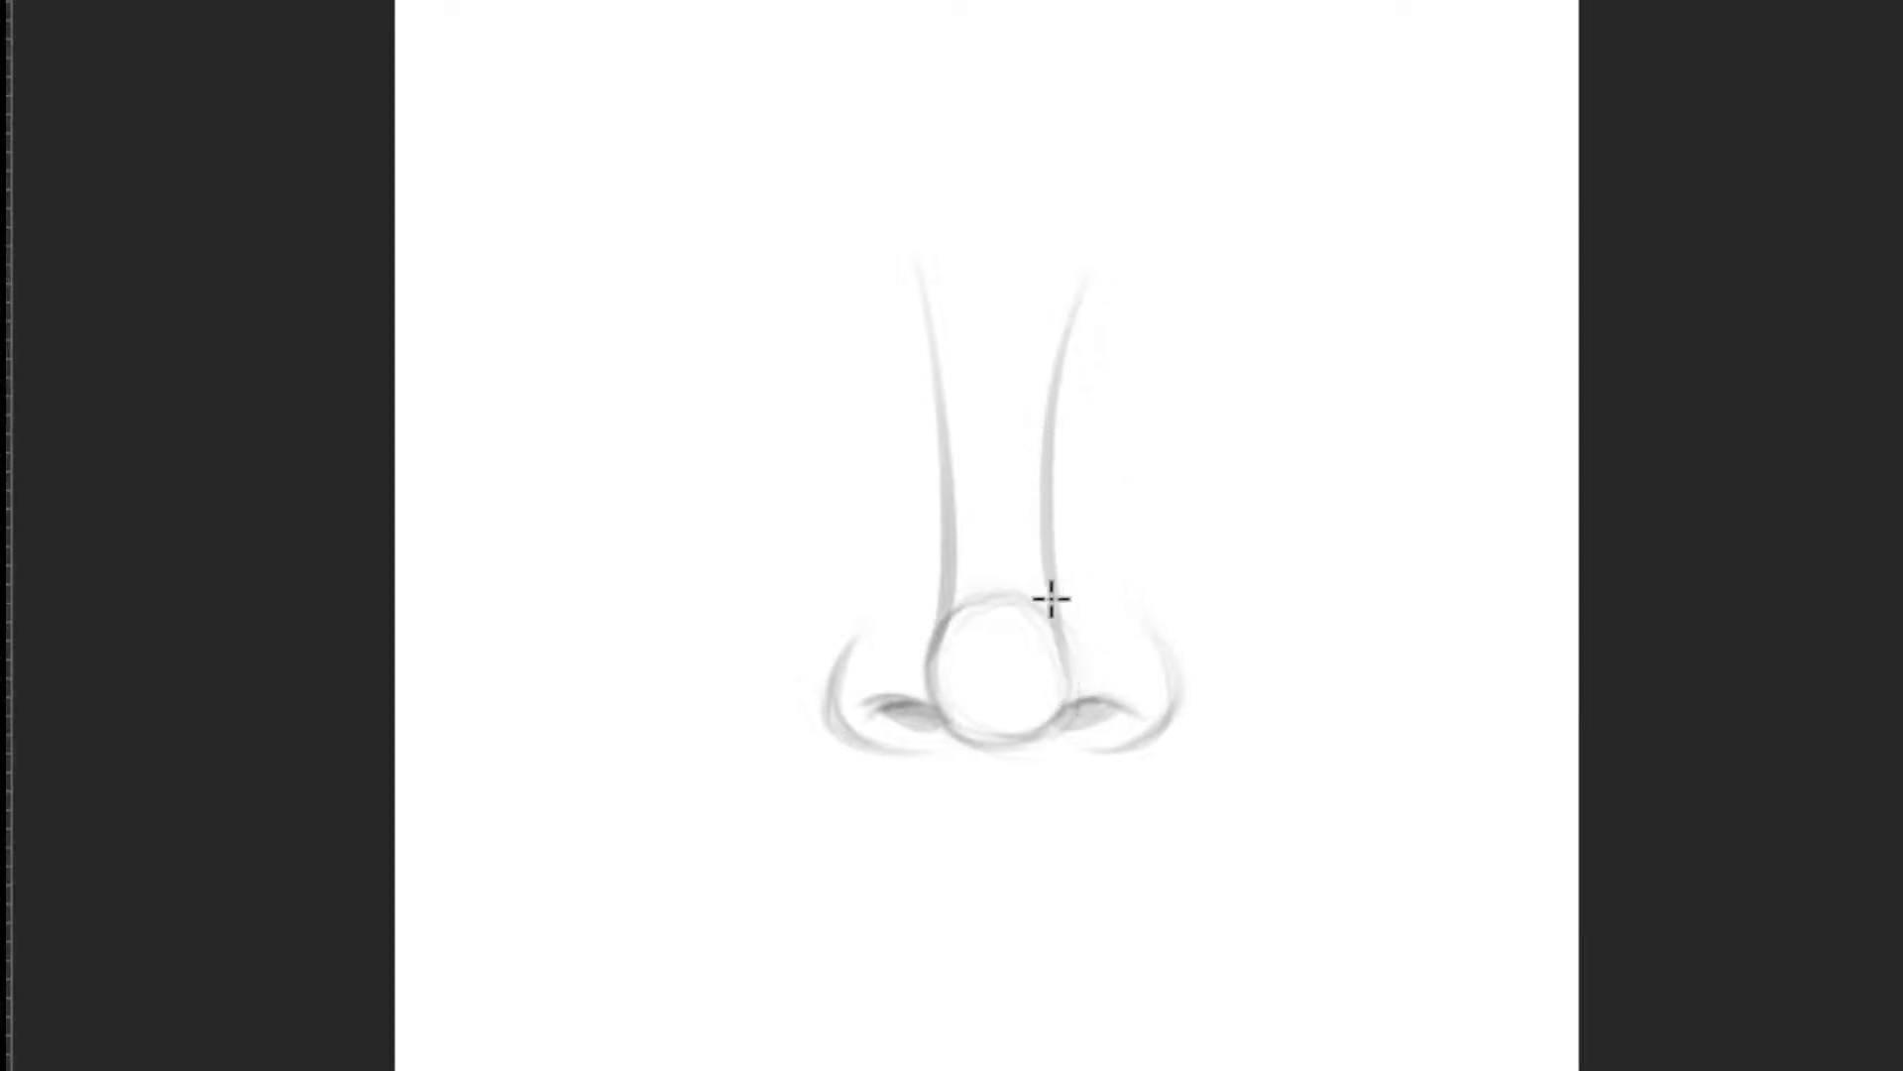
Step: Darken both nostrils, comparing the strokes with undo and redo, and fit the canvas
scroll(1051, 597, "up", 2)
scroll(1011, 663, "up", 2)
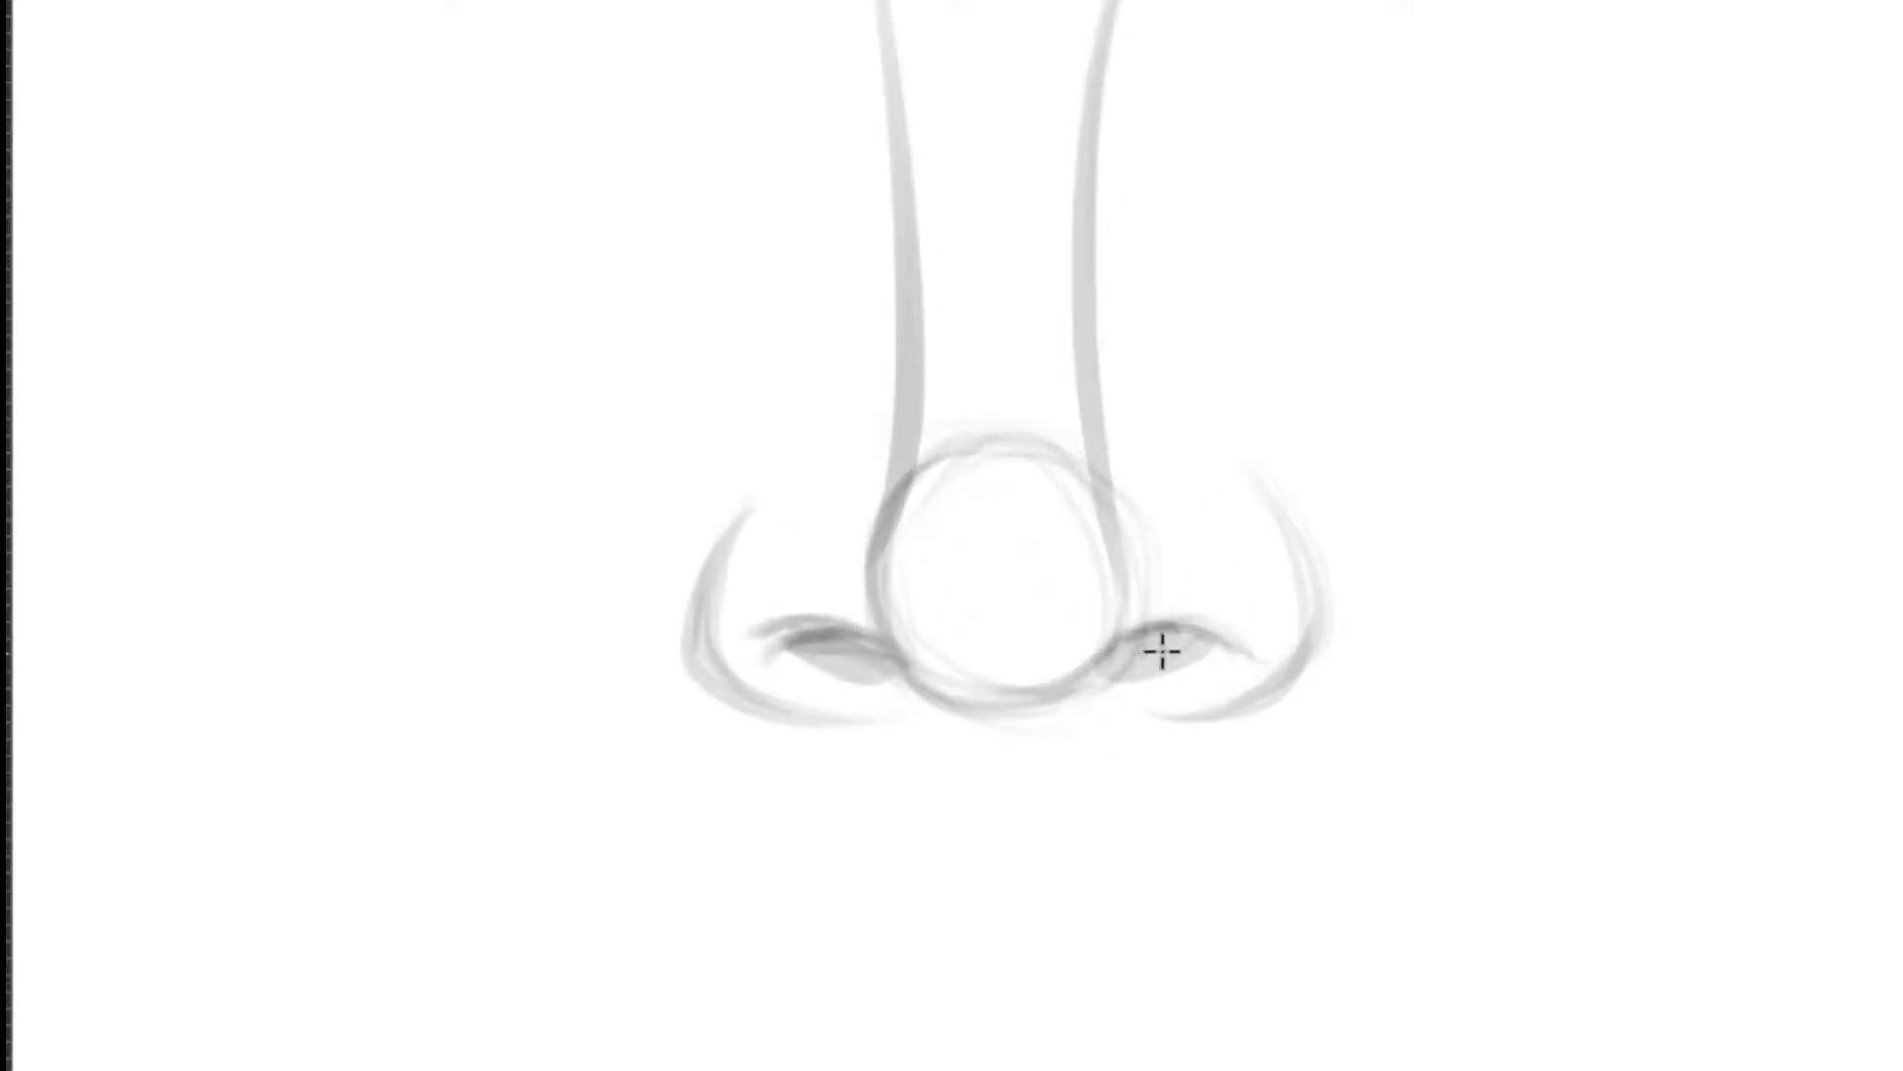
mouse_move(1161, 636)
left_mouse_down()
mouse_move(1109, 663)
mouse_move(1165, 651)
mouse_move(1110, 661)
mouse_move(1127, 669)
left_mouse_up()
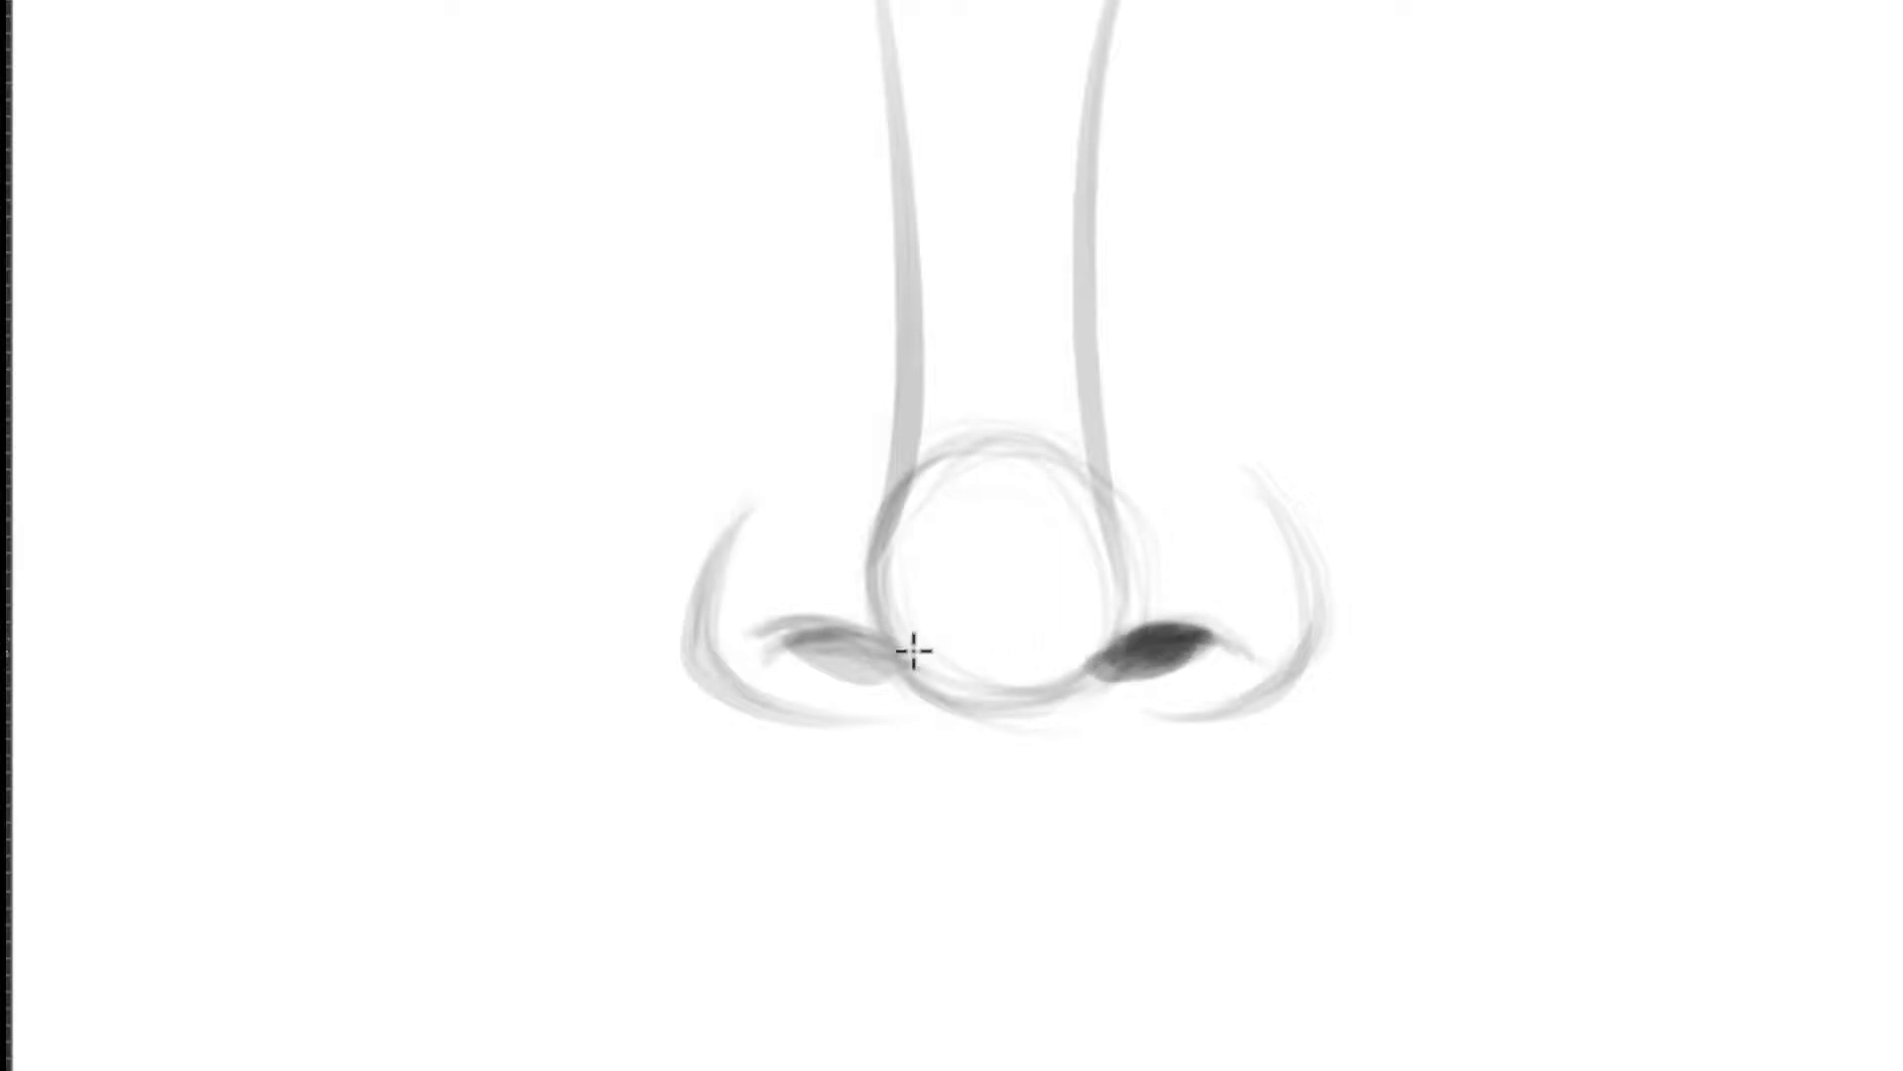
mouse_move(838, 634)
left_mouse_down()
mouse_move(884, 680)
mouse_move(807, 646)
mouse_move(961, 697)
mouse_move(1082, 661)
left_mouse_up()
key("ctrl+z")
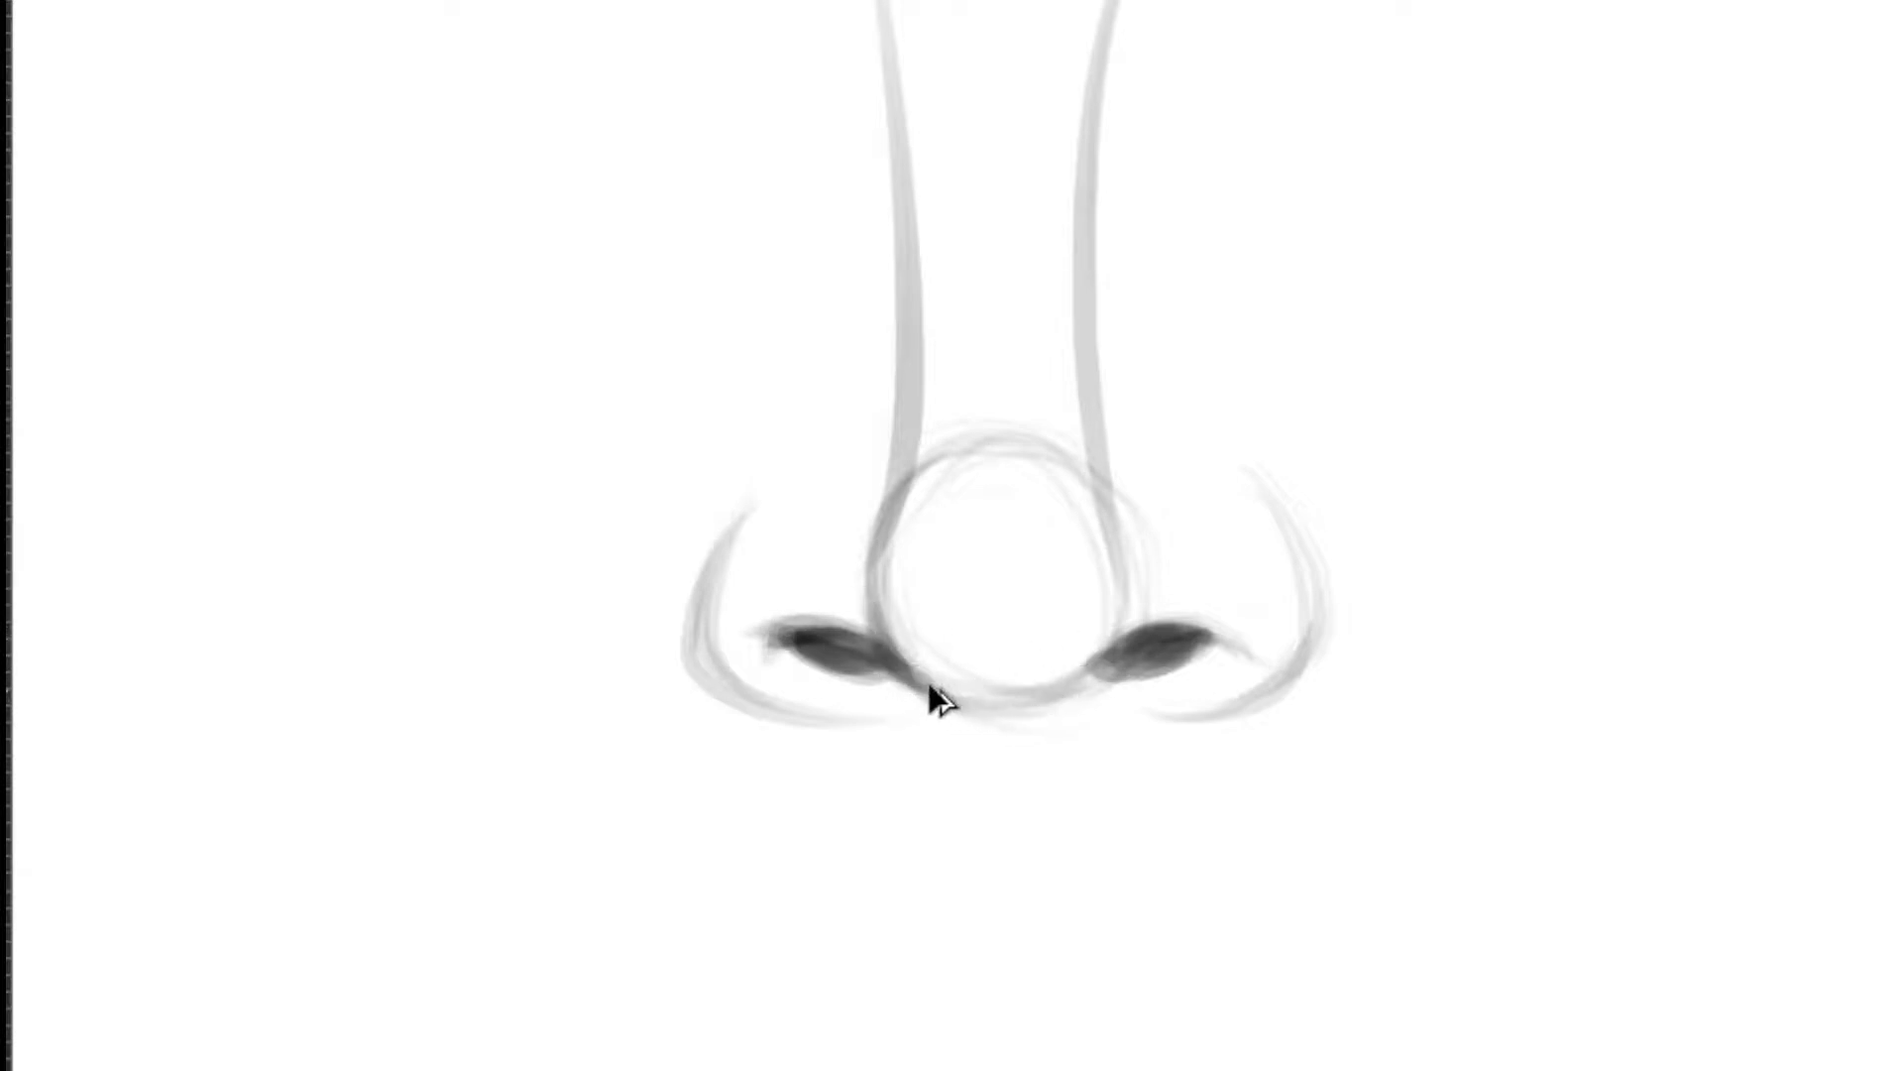
key("ctrl+z")
key("ctrl+shift+z")
key("ctrl+shift+z")
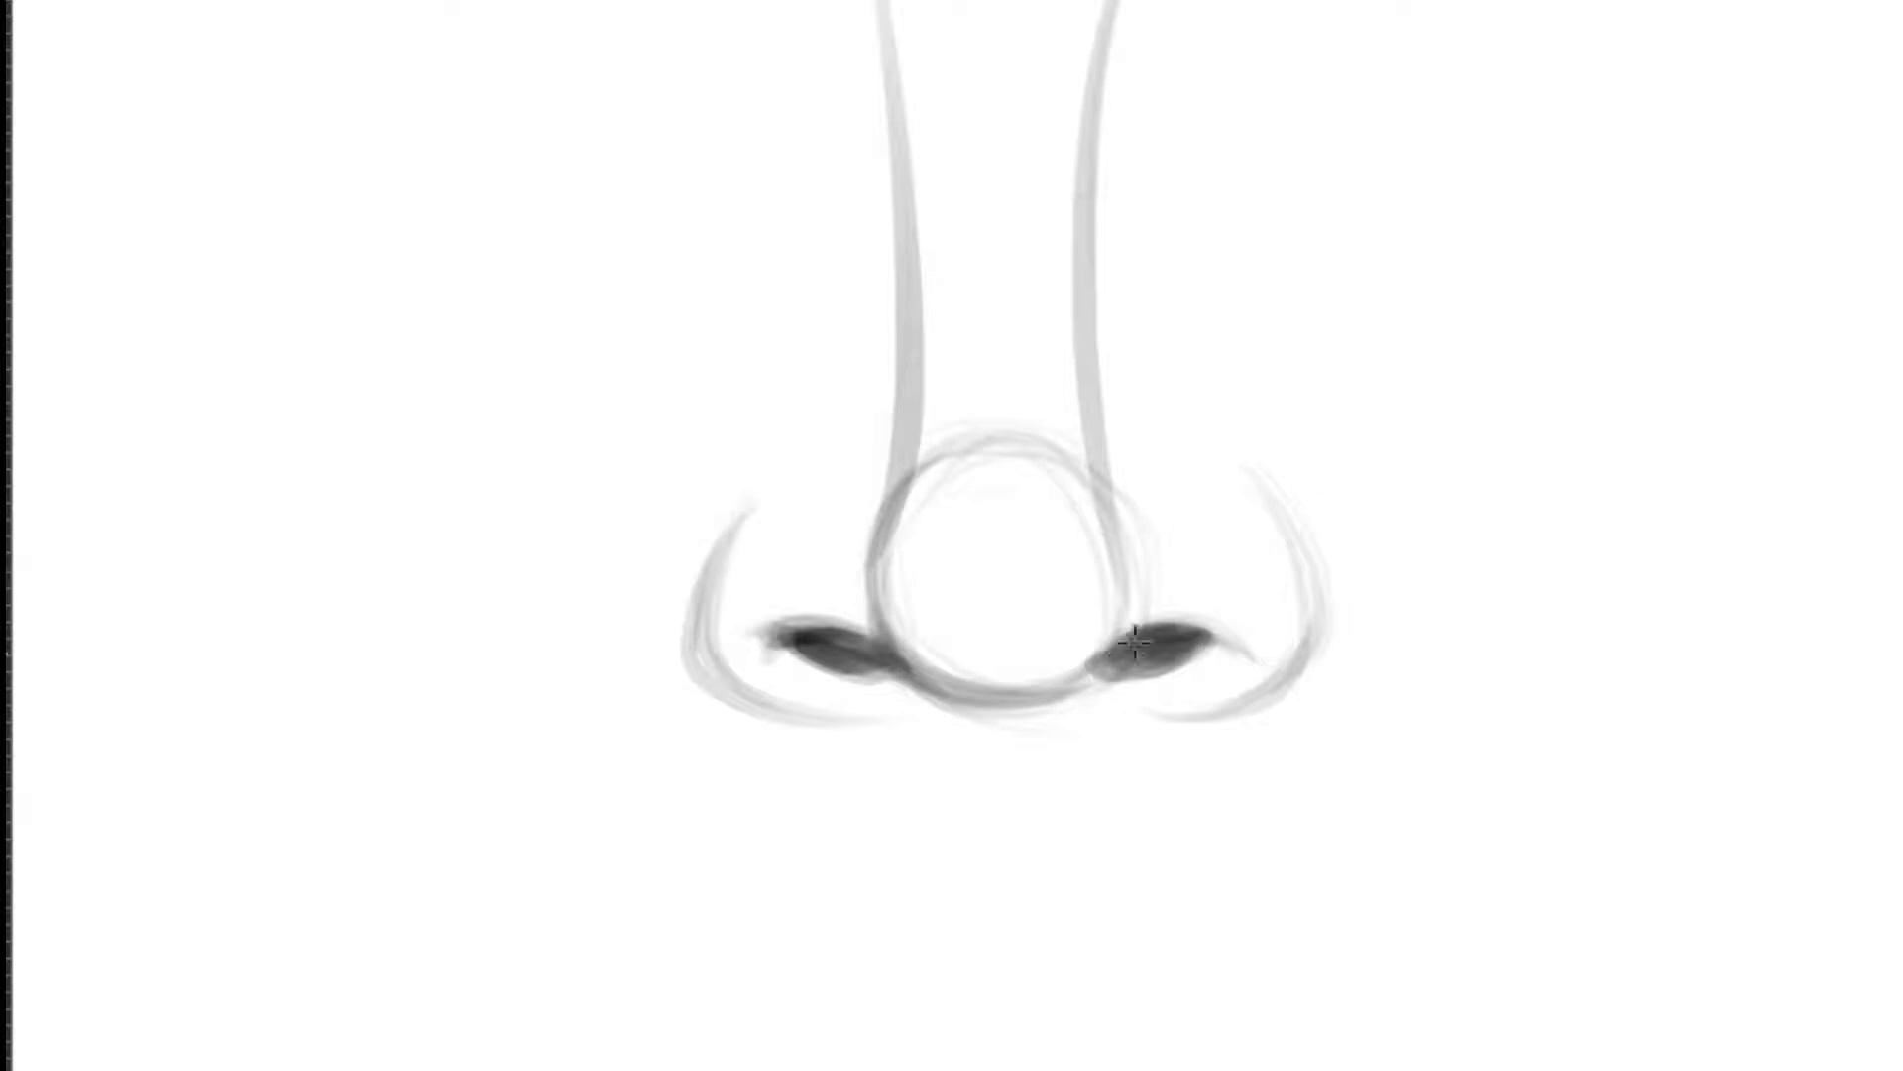
key("ctrl+z")
key("ctrl+shift+z")
key("ctrl+z")
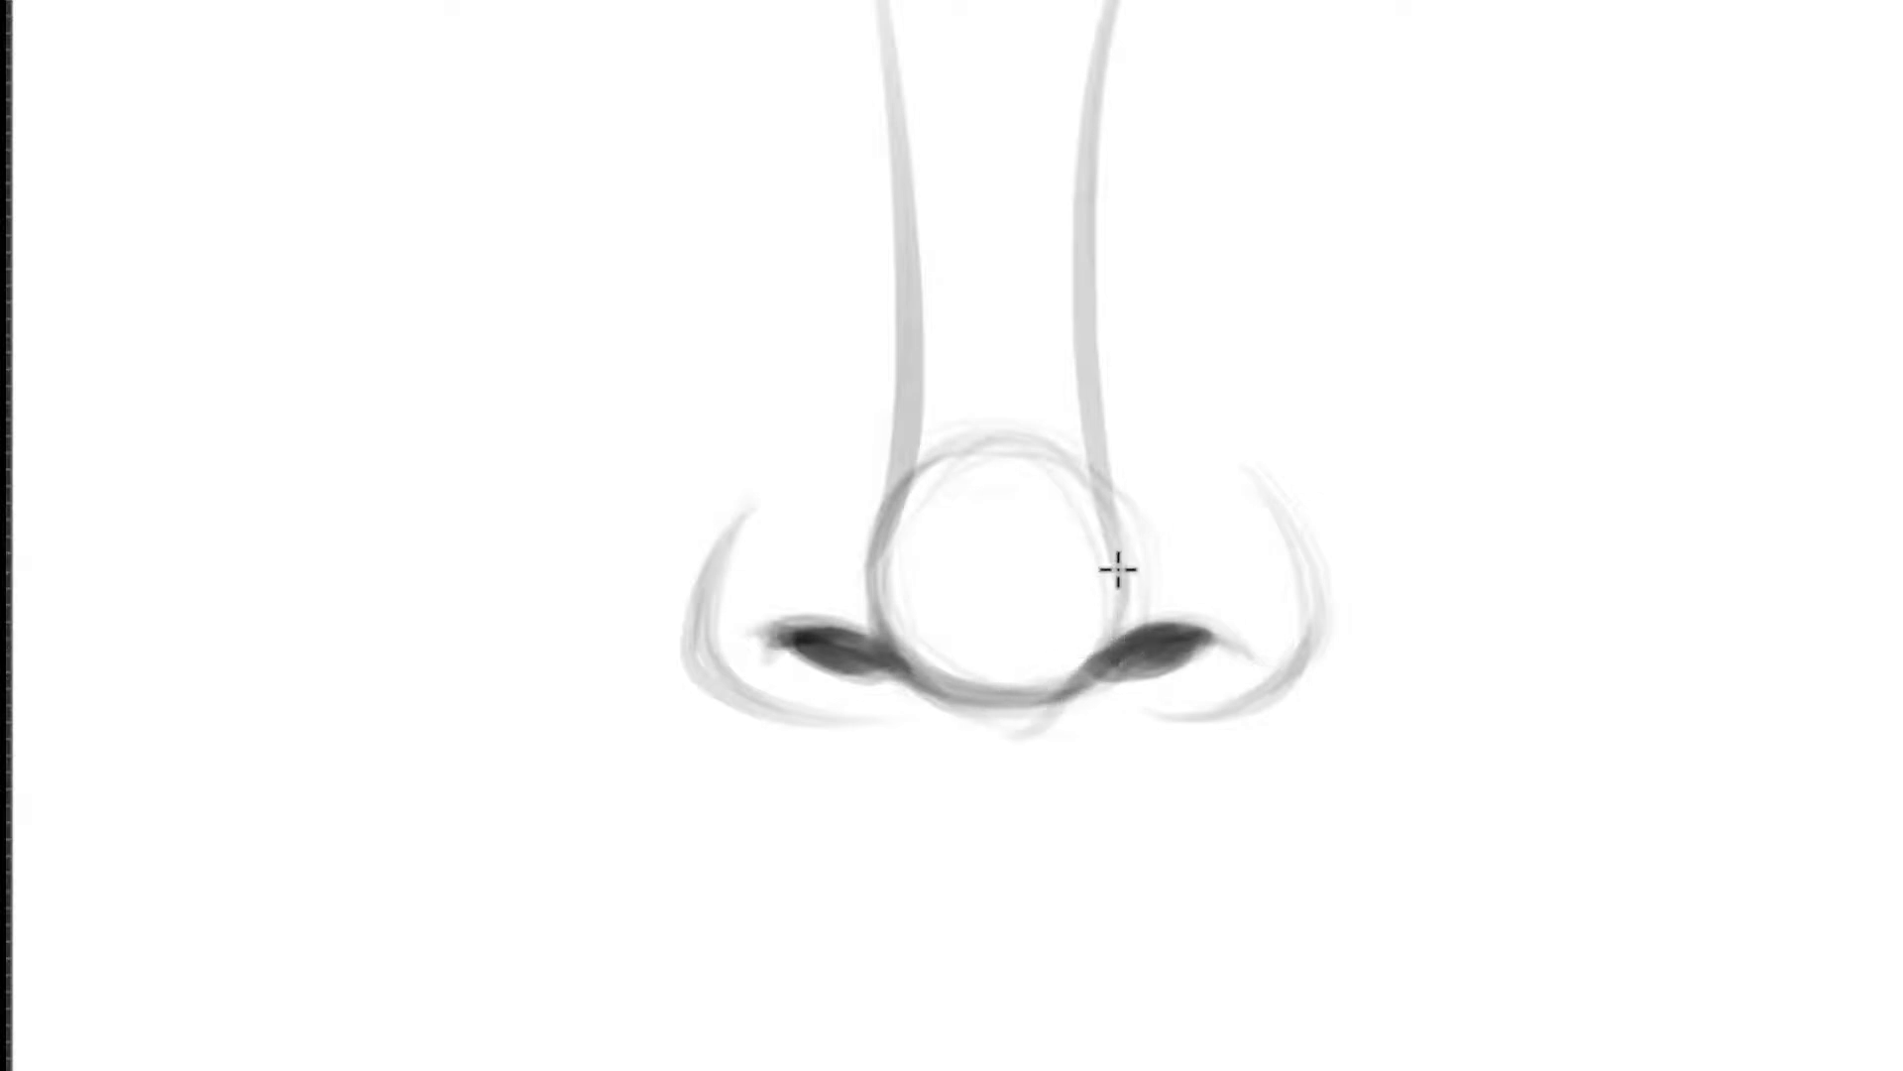
key("ctrl+shift+z")
key("ctrl+shift+z")
key("ctrl+0")
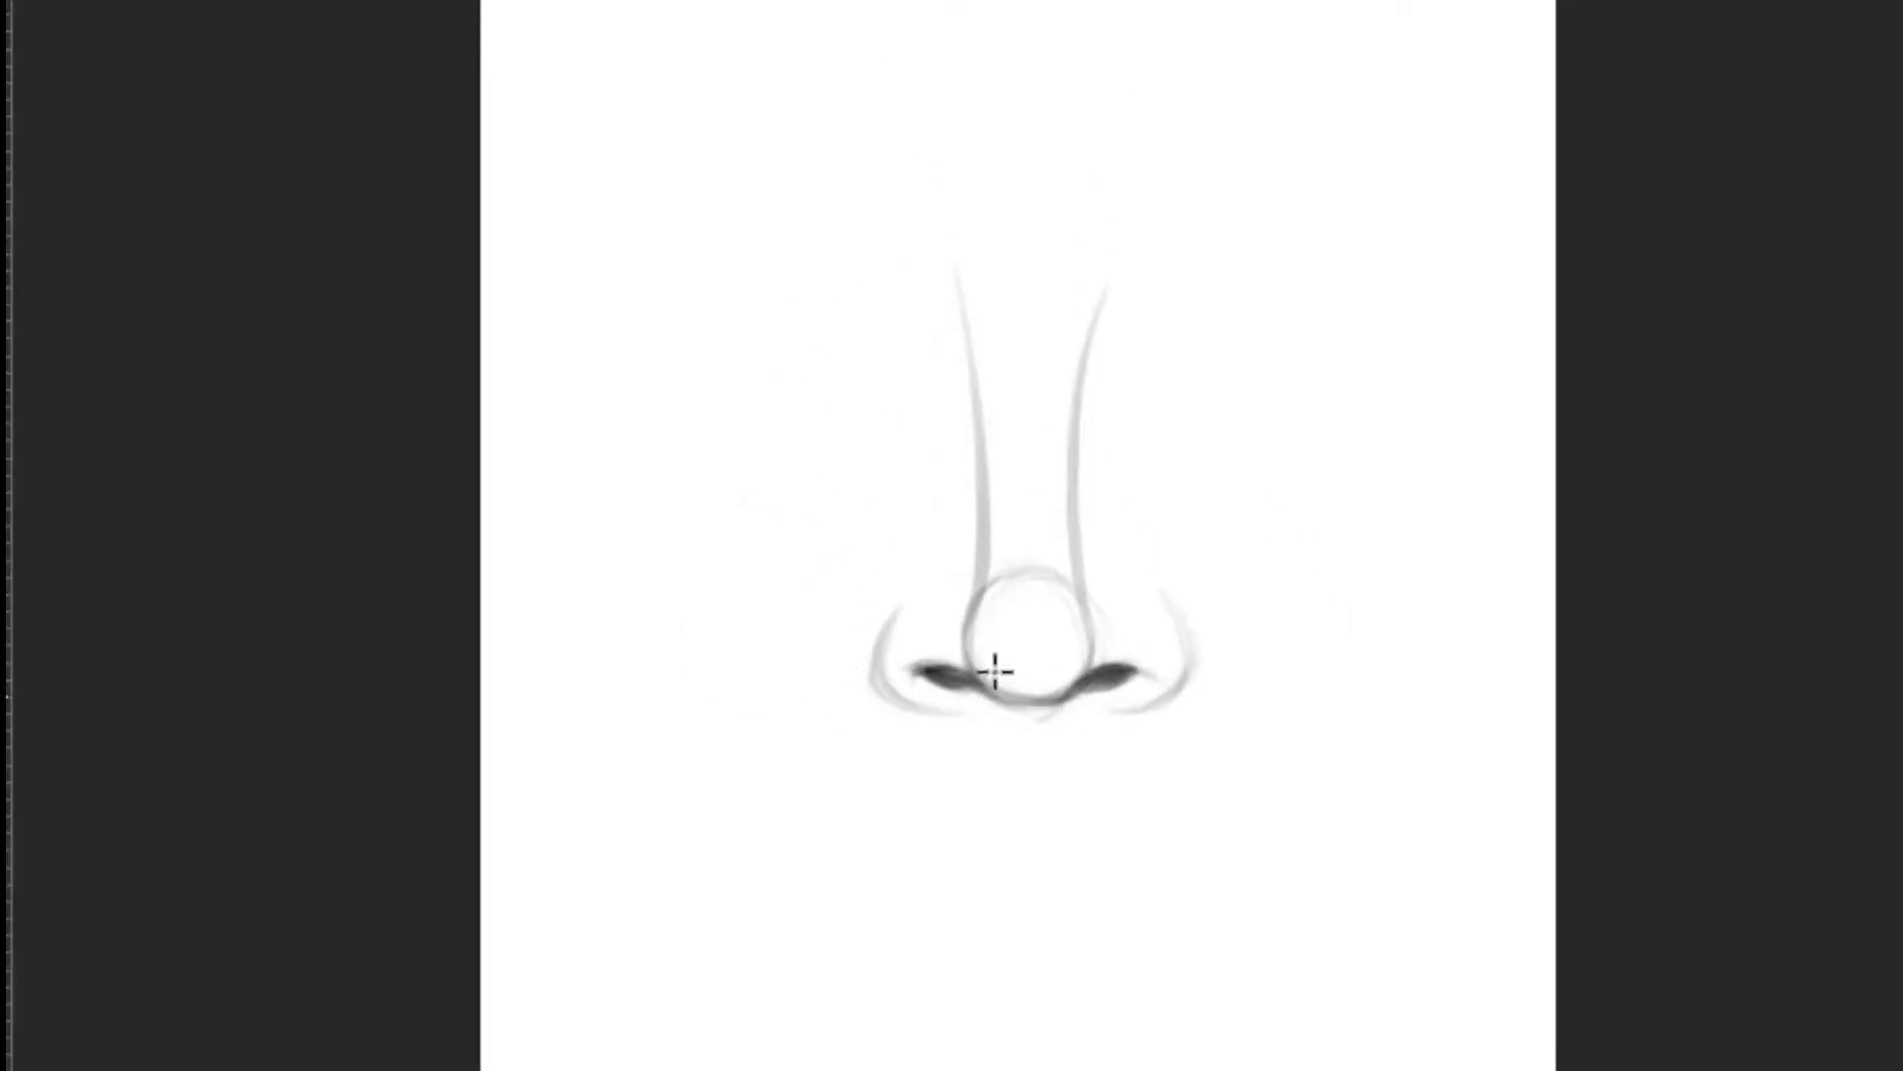
Step: Redraw both nostril wings as longer, darker curves
left_click(1024, 756)
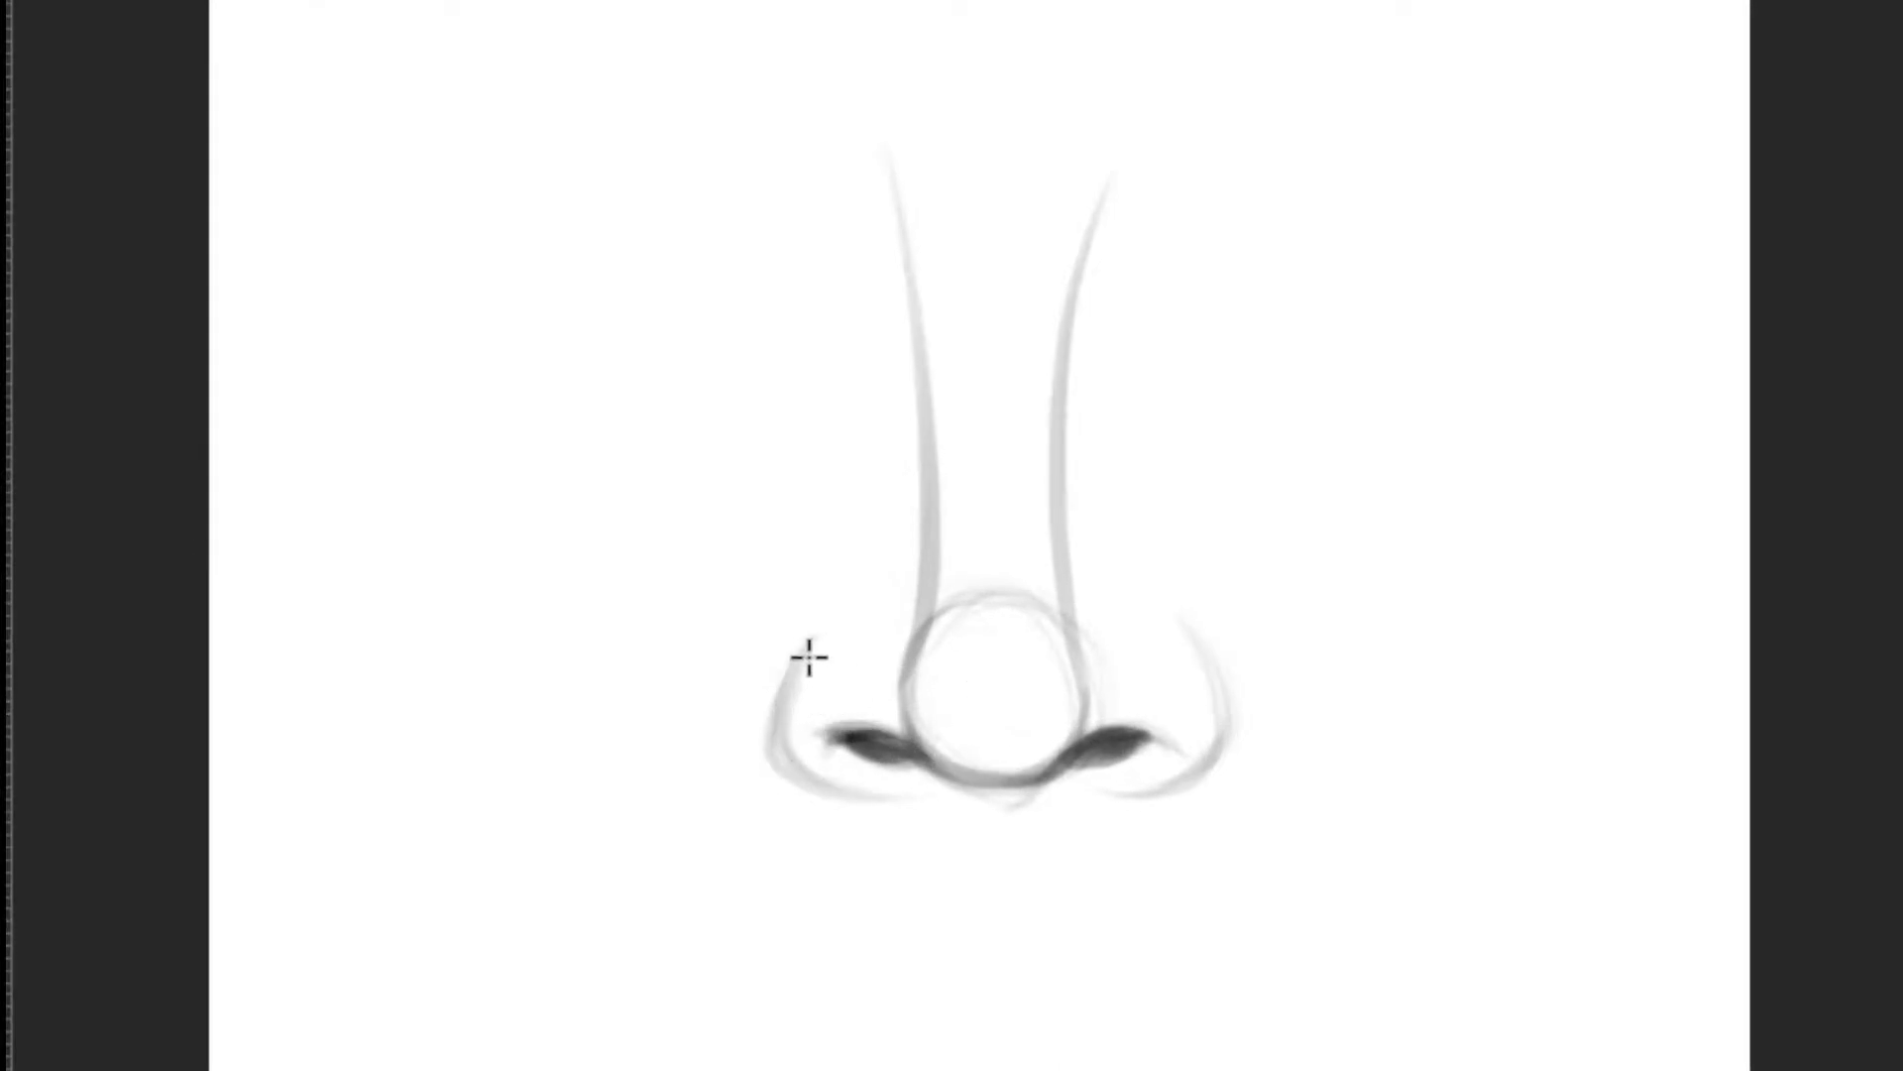
left_click_drag(822, 632, 783, 765)
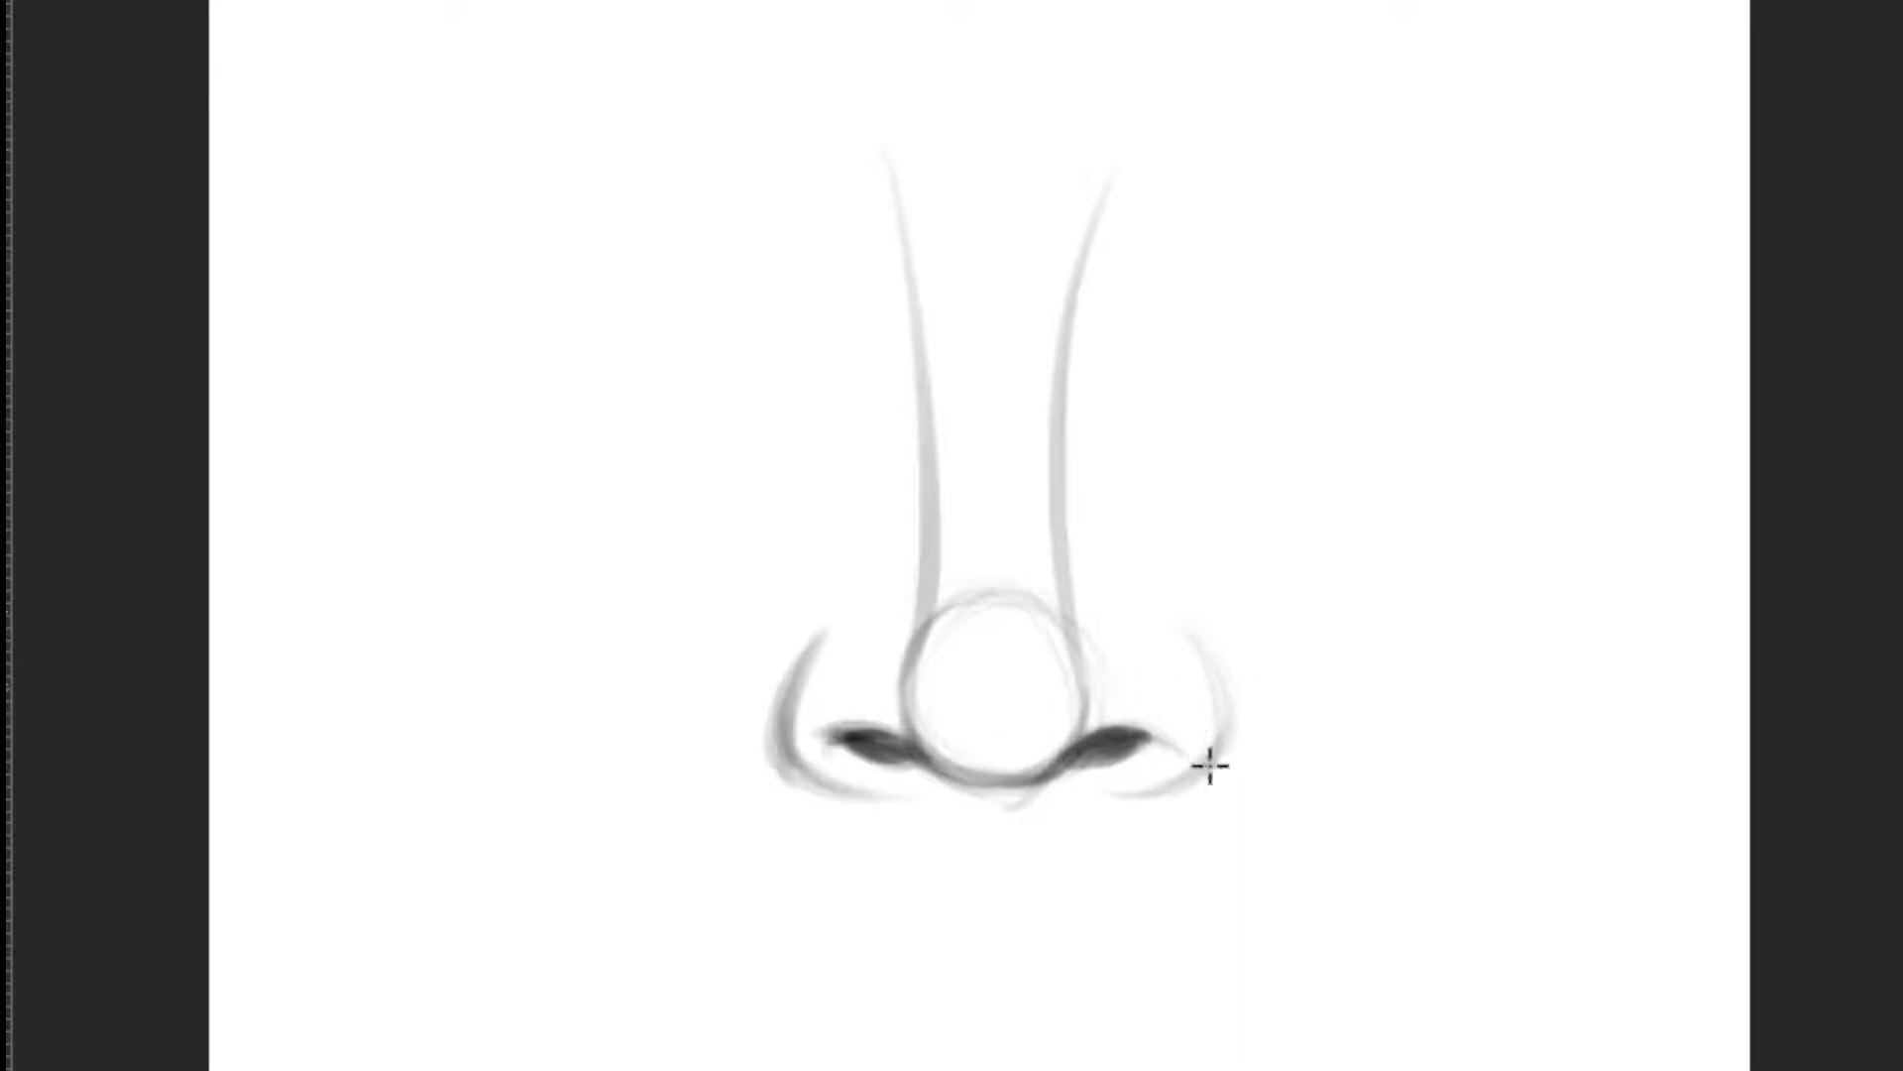
left_click_drag(1158, 612, 1130, 786)
Step: Shade the left and lower nose tip and the left side of the bridge
mouse_move(922, 639)
left_mouse_down()
mouse_move(926, 747)
mouse_move(972, 727)
mouse_move(926, 671)
mouse_move(1003, 709)
mouse_move(931, 740)
mouse_move(956, 747)
mouse_move(922, 716)
mouse_move(1024, 757)
mouse_move(1013, 771)
left_mouse_up()
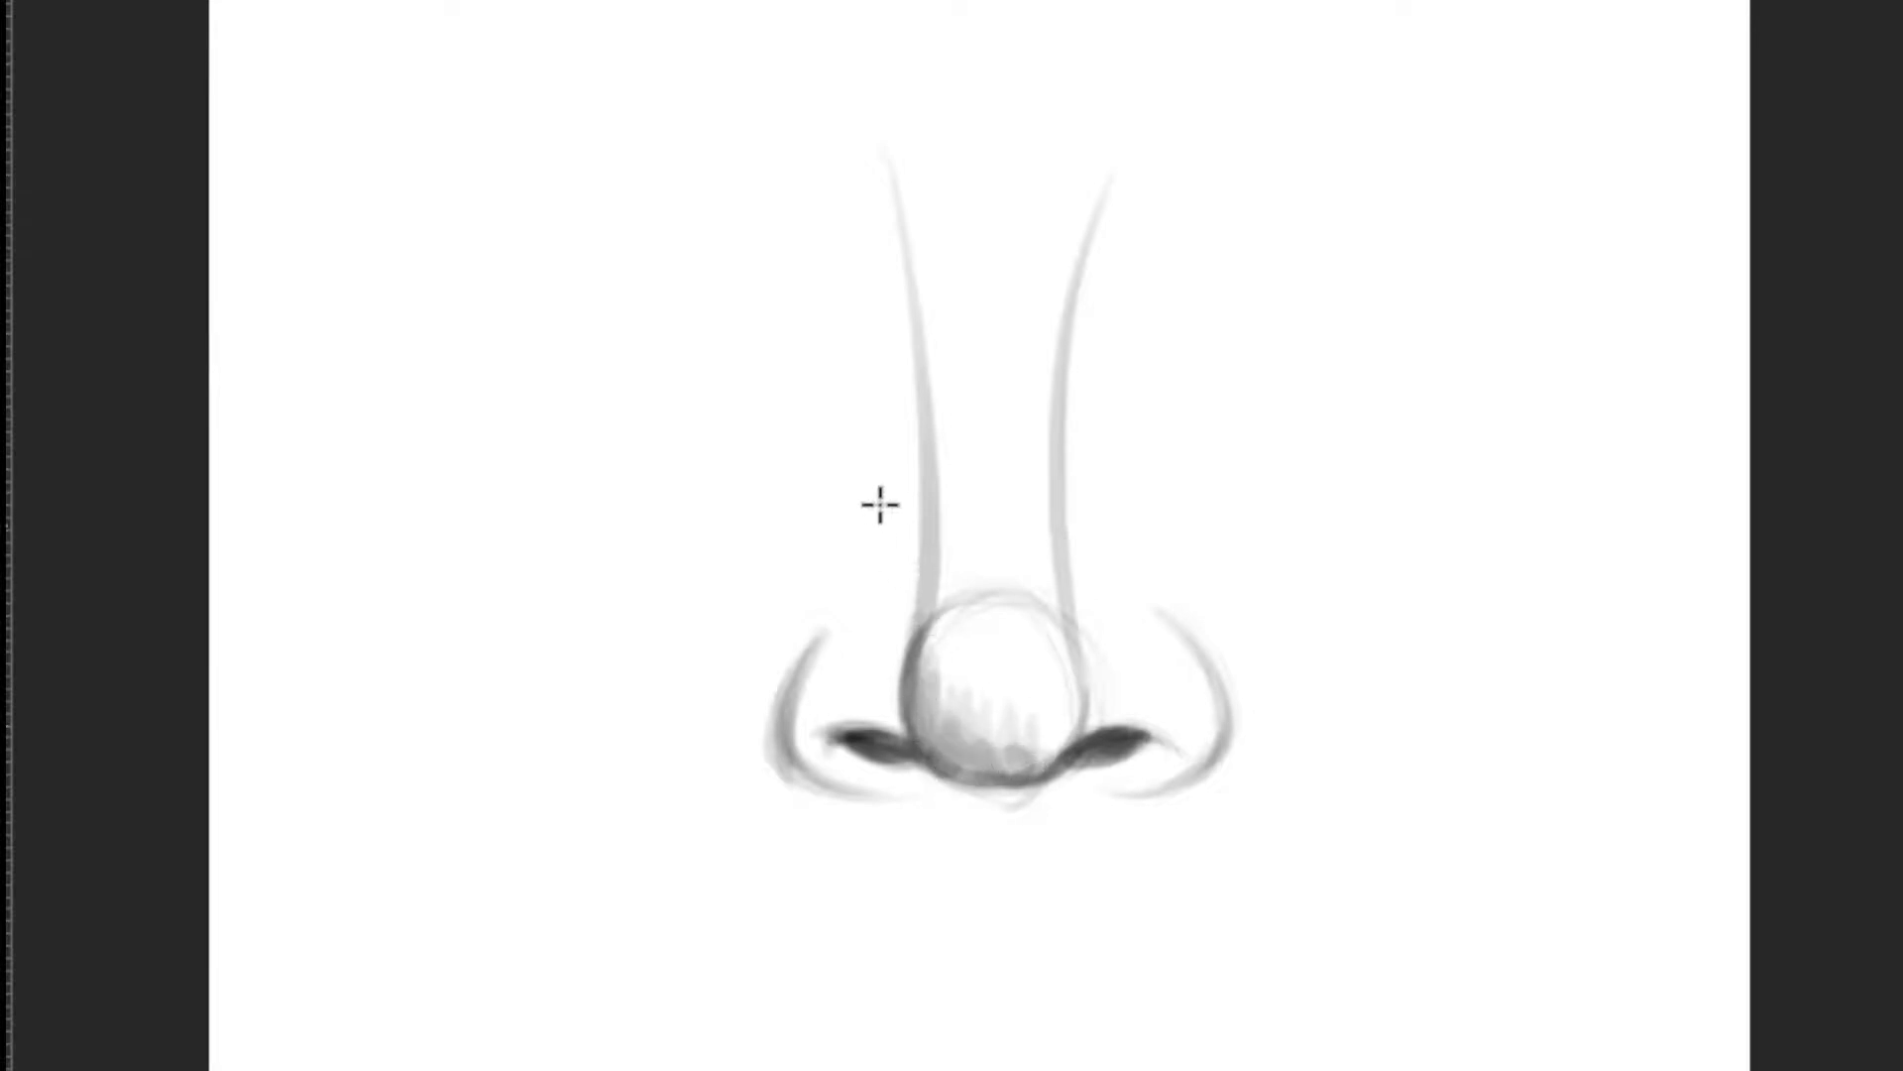
mouse_move(921, 682)
left_mouse_down()
mouse_move(916, 592)
mouse_move(948, 599)
mouse_move(922, 539)
mouse_move(938, 663)
mouse_move(941, 427)
mouse_move(942, 627)
left_mouse_up()
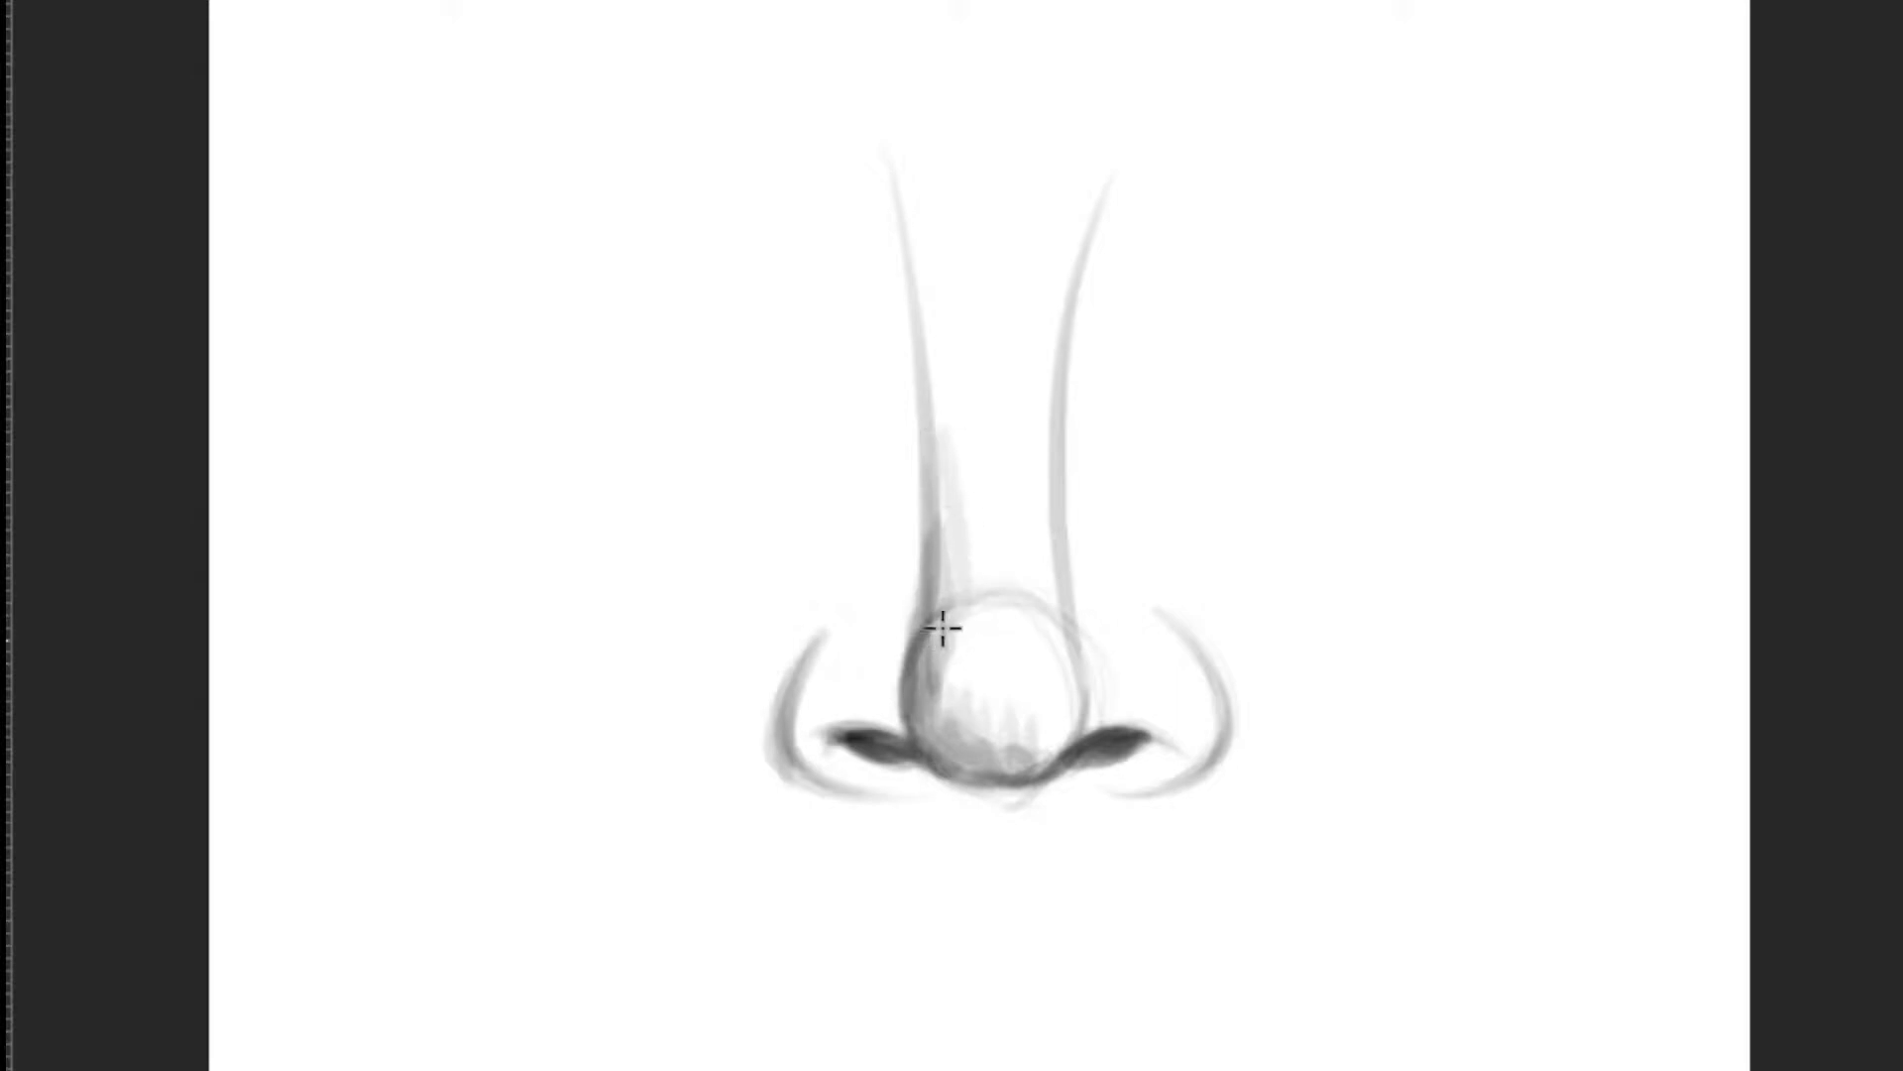
mouse_move(923, 540)
left_mouse_down()
mouse_move(918, 637)
mouse_move(961, 667)
mouse_move(973, 569)
mouse_move(938, 323)
mouse_move(958, 429)
left_mouse_up()
left_click_drag(949, 677, 921, 695)
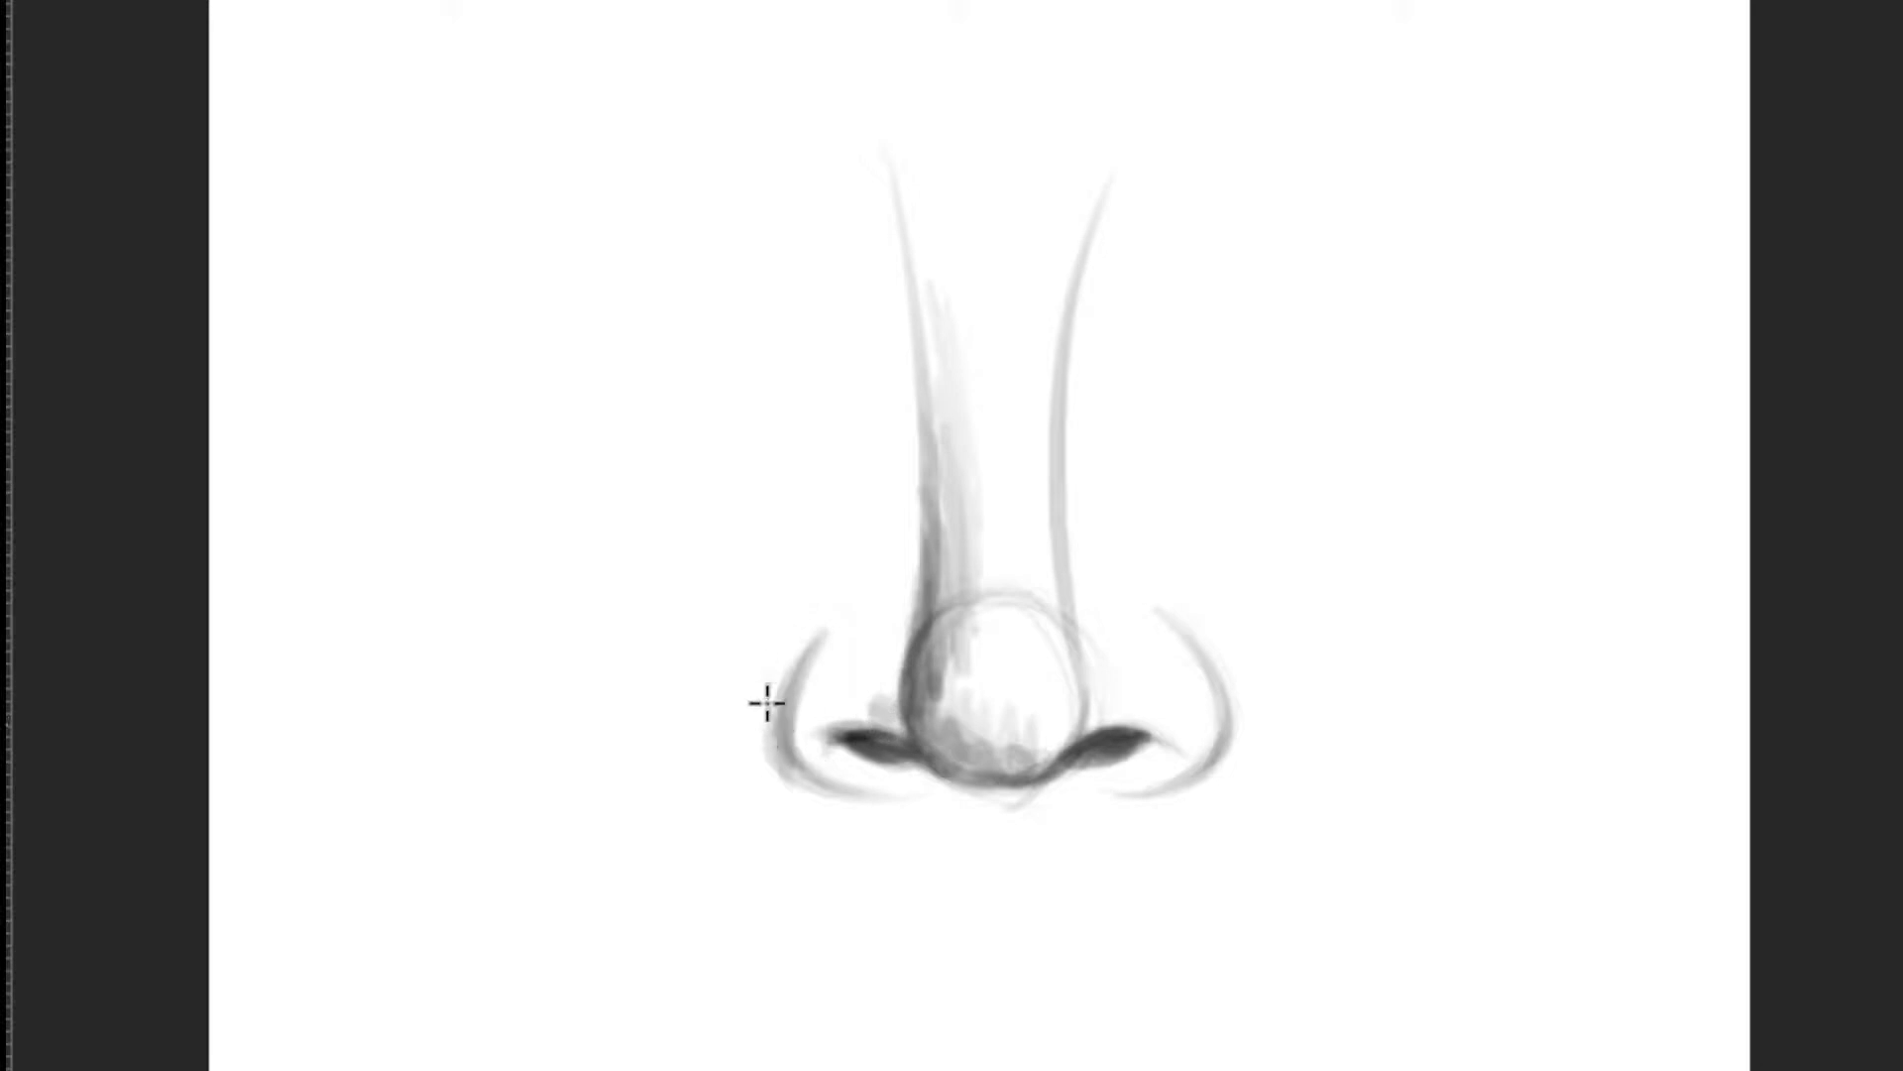
Step: Shade the left cheek beside the wing and darken the right bridge line
mouse_move(767, 703)
left_mouse_down()
mouse_move(773, 680)
mouse_move(765, 773)
mouse_move(848, 827)
mouse_move(913, 823)
mouse_move(925, 878)
mouse_move(807, 802)
left_mouse_up()
left_click_drag(744, 725, 750, 770)
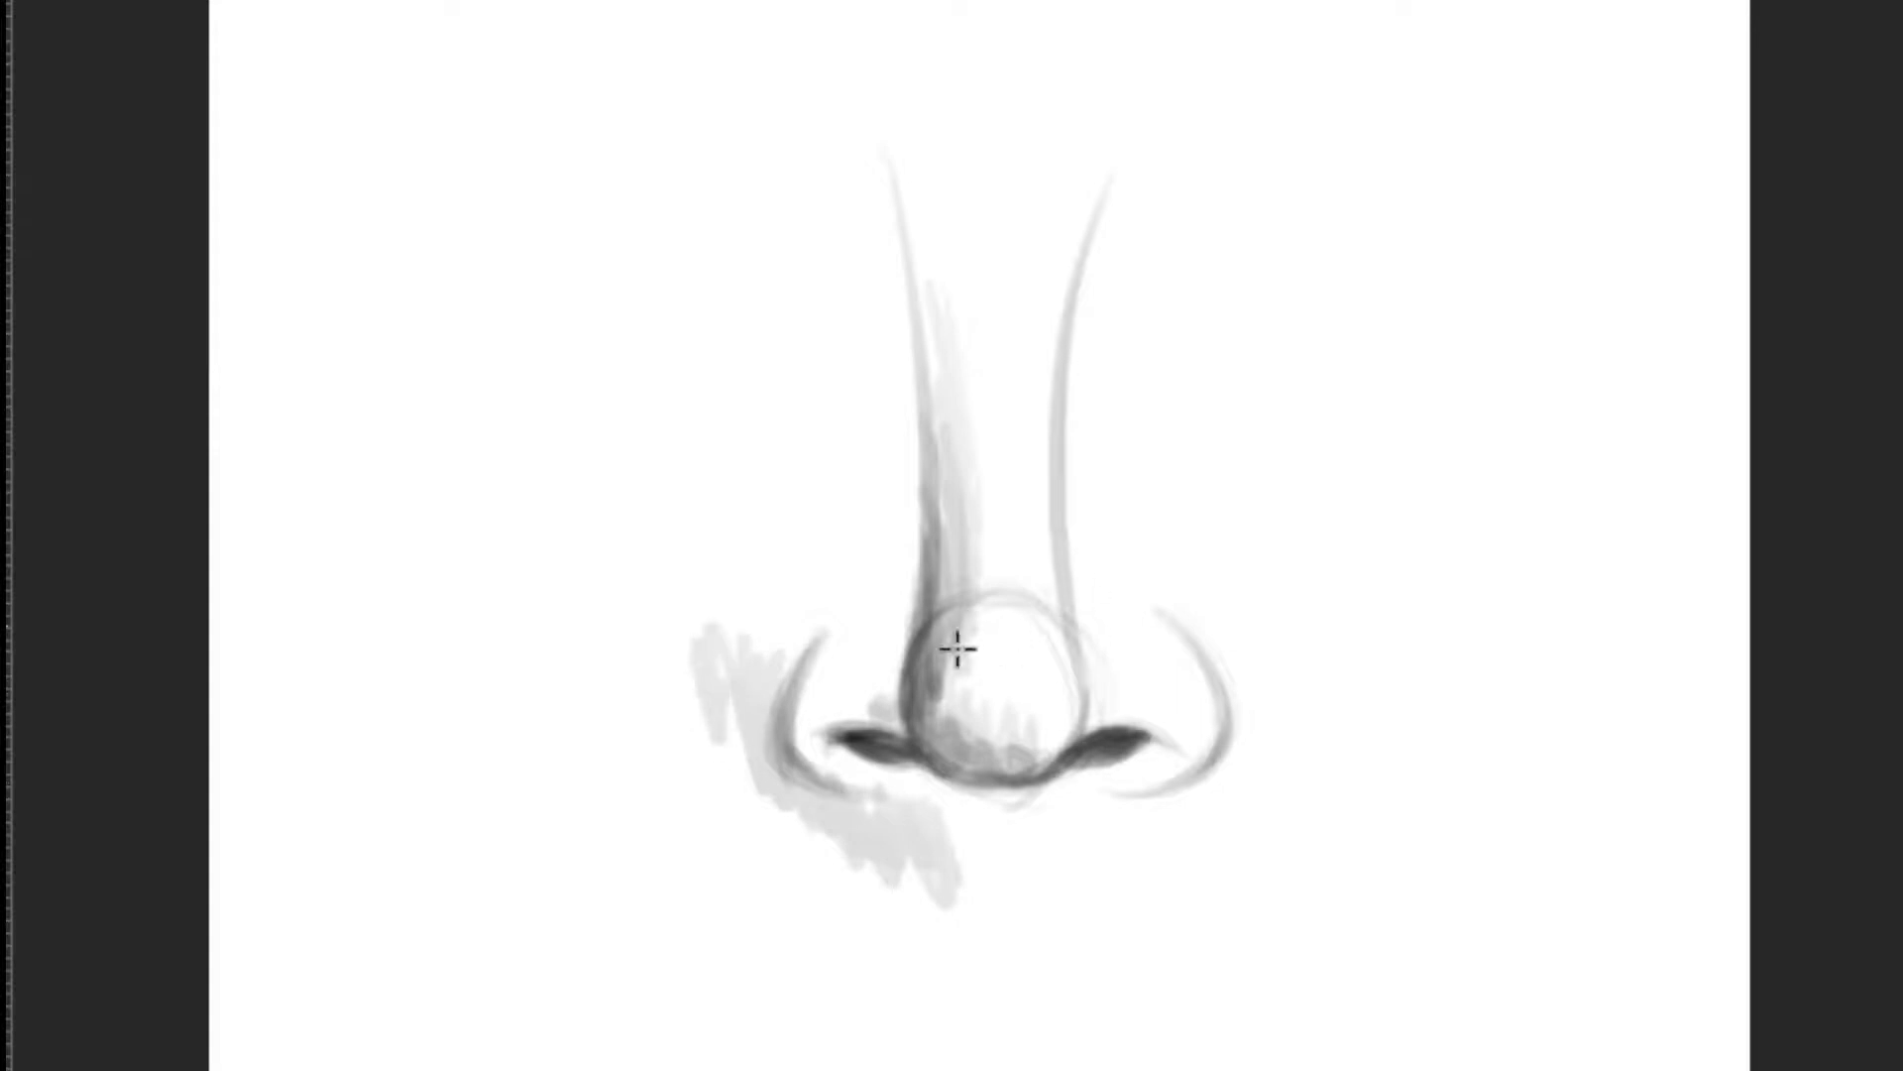
left_click_drag(958, 649, 931, 665)
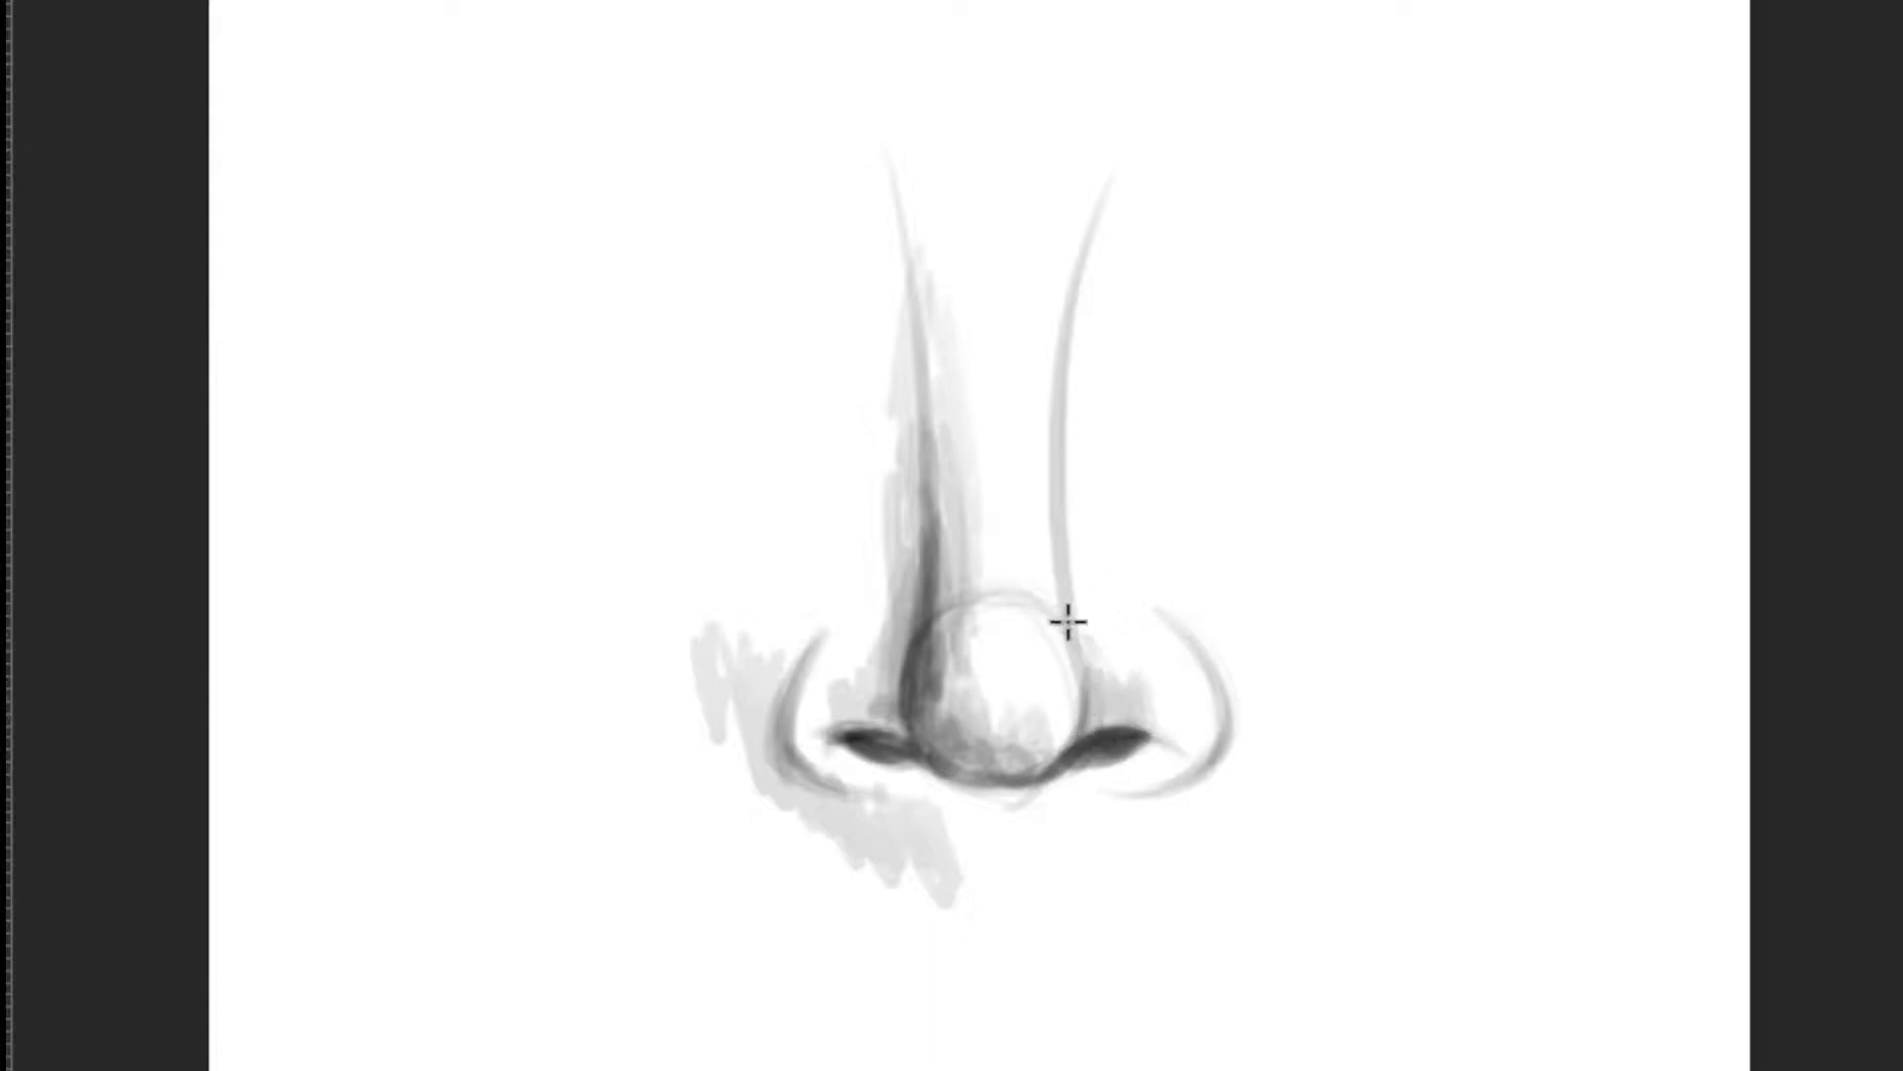
left_click_drag(1073, 639, 1080, 464)
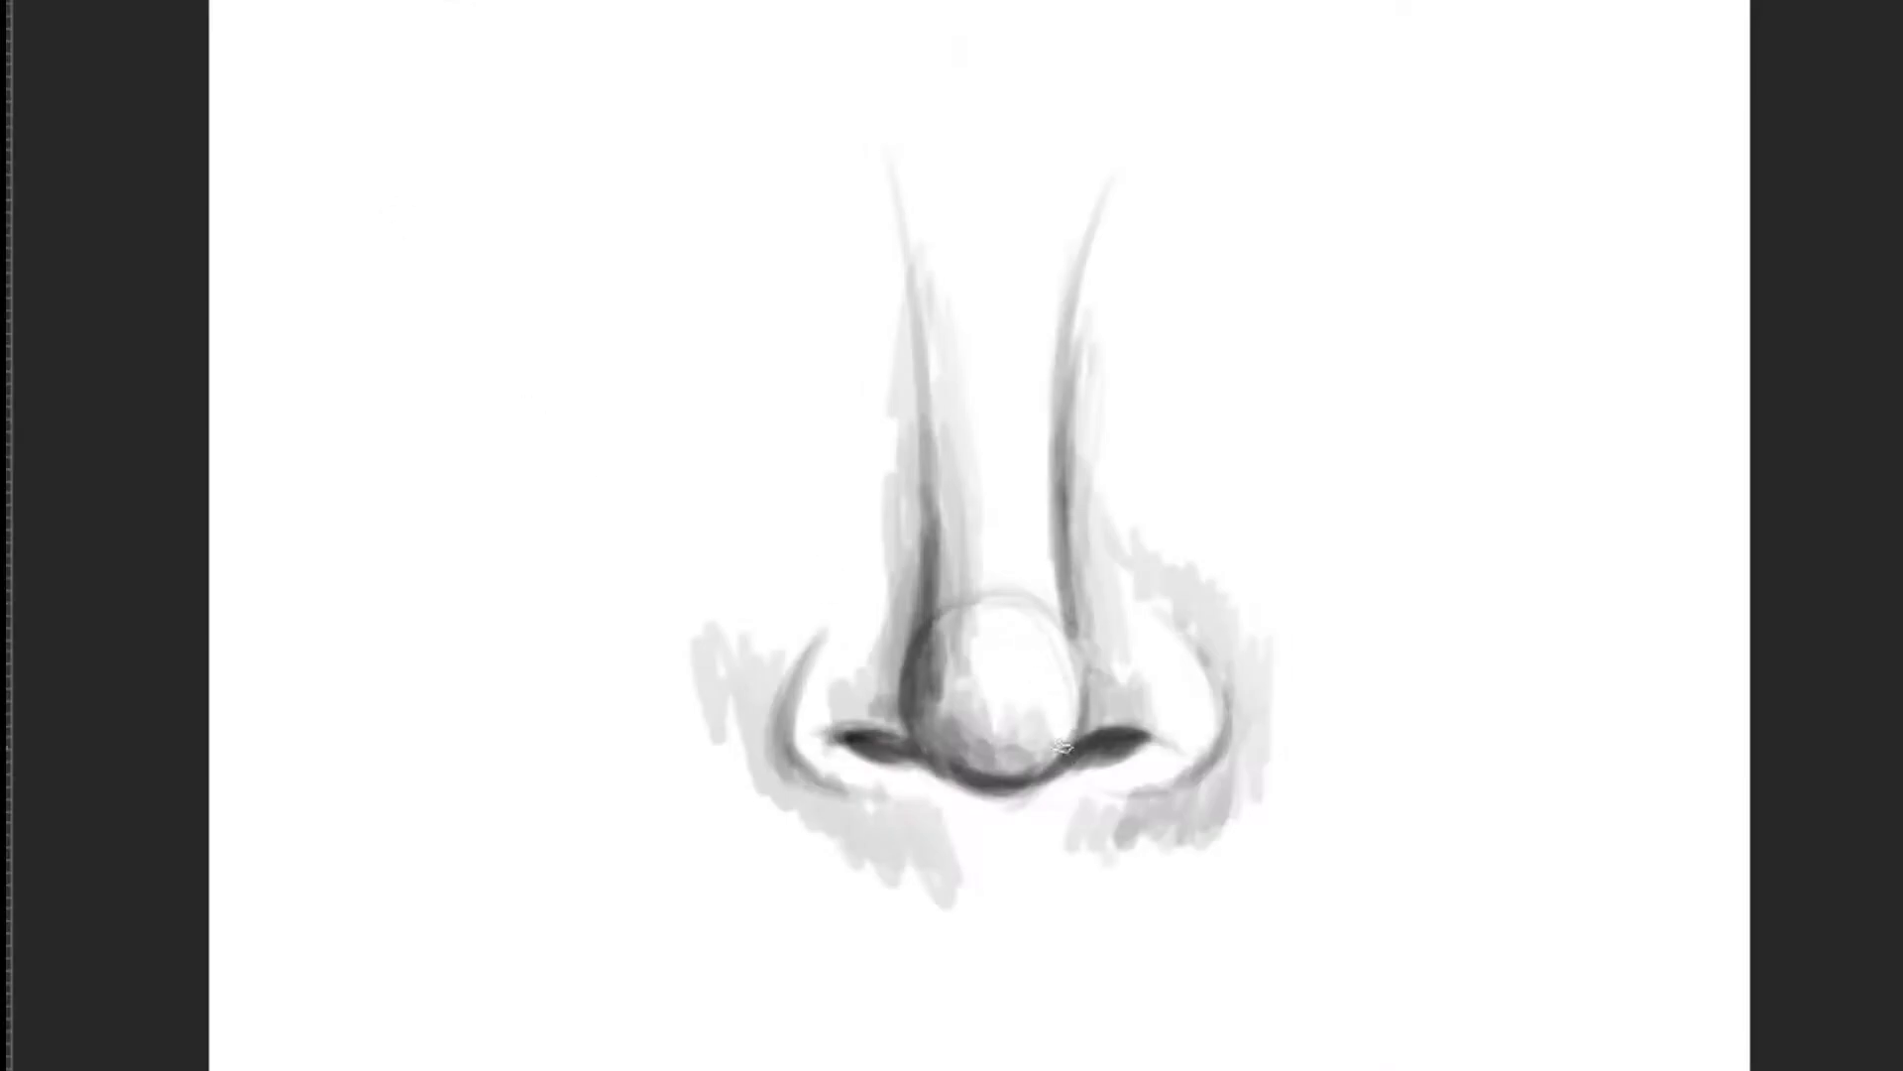
Step: With a larger brush, sample greys and lighten the shading under the left nostril
key("bracketright")
key("bracketright")
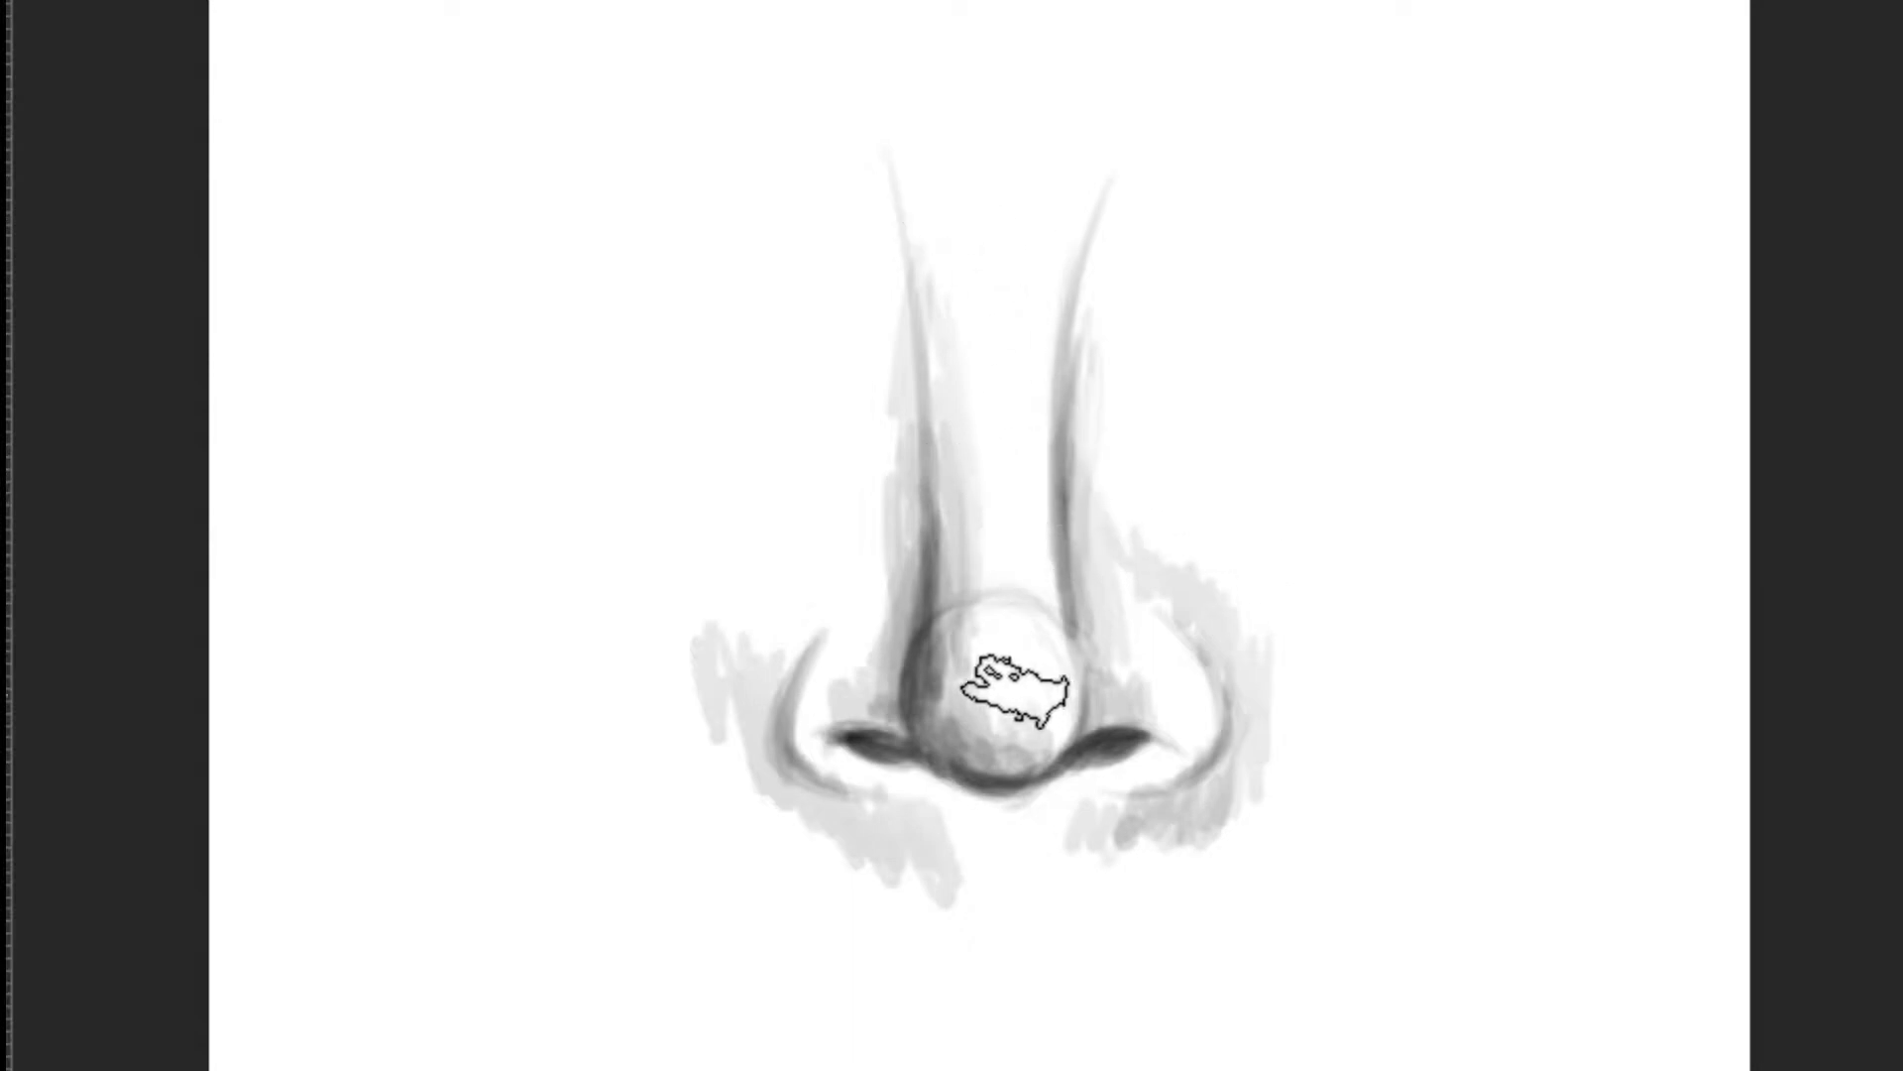
left_click(937, 722, "alt")
mouse_move(937, 739)
left_mouse_down()
mouse_move(934, 659)
mouse_move(964, 743)
mouse_move(968, 668)
mouse_move(1009, 764)
left_mouse_up()
left_click(959, 712, "alt")
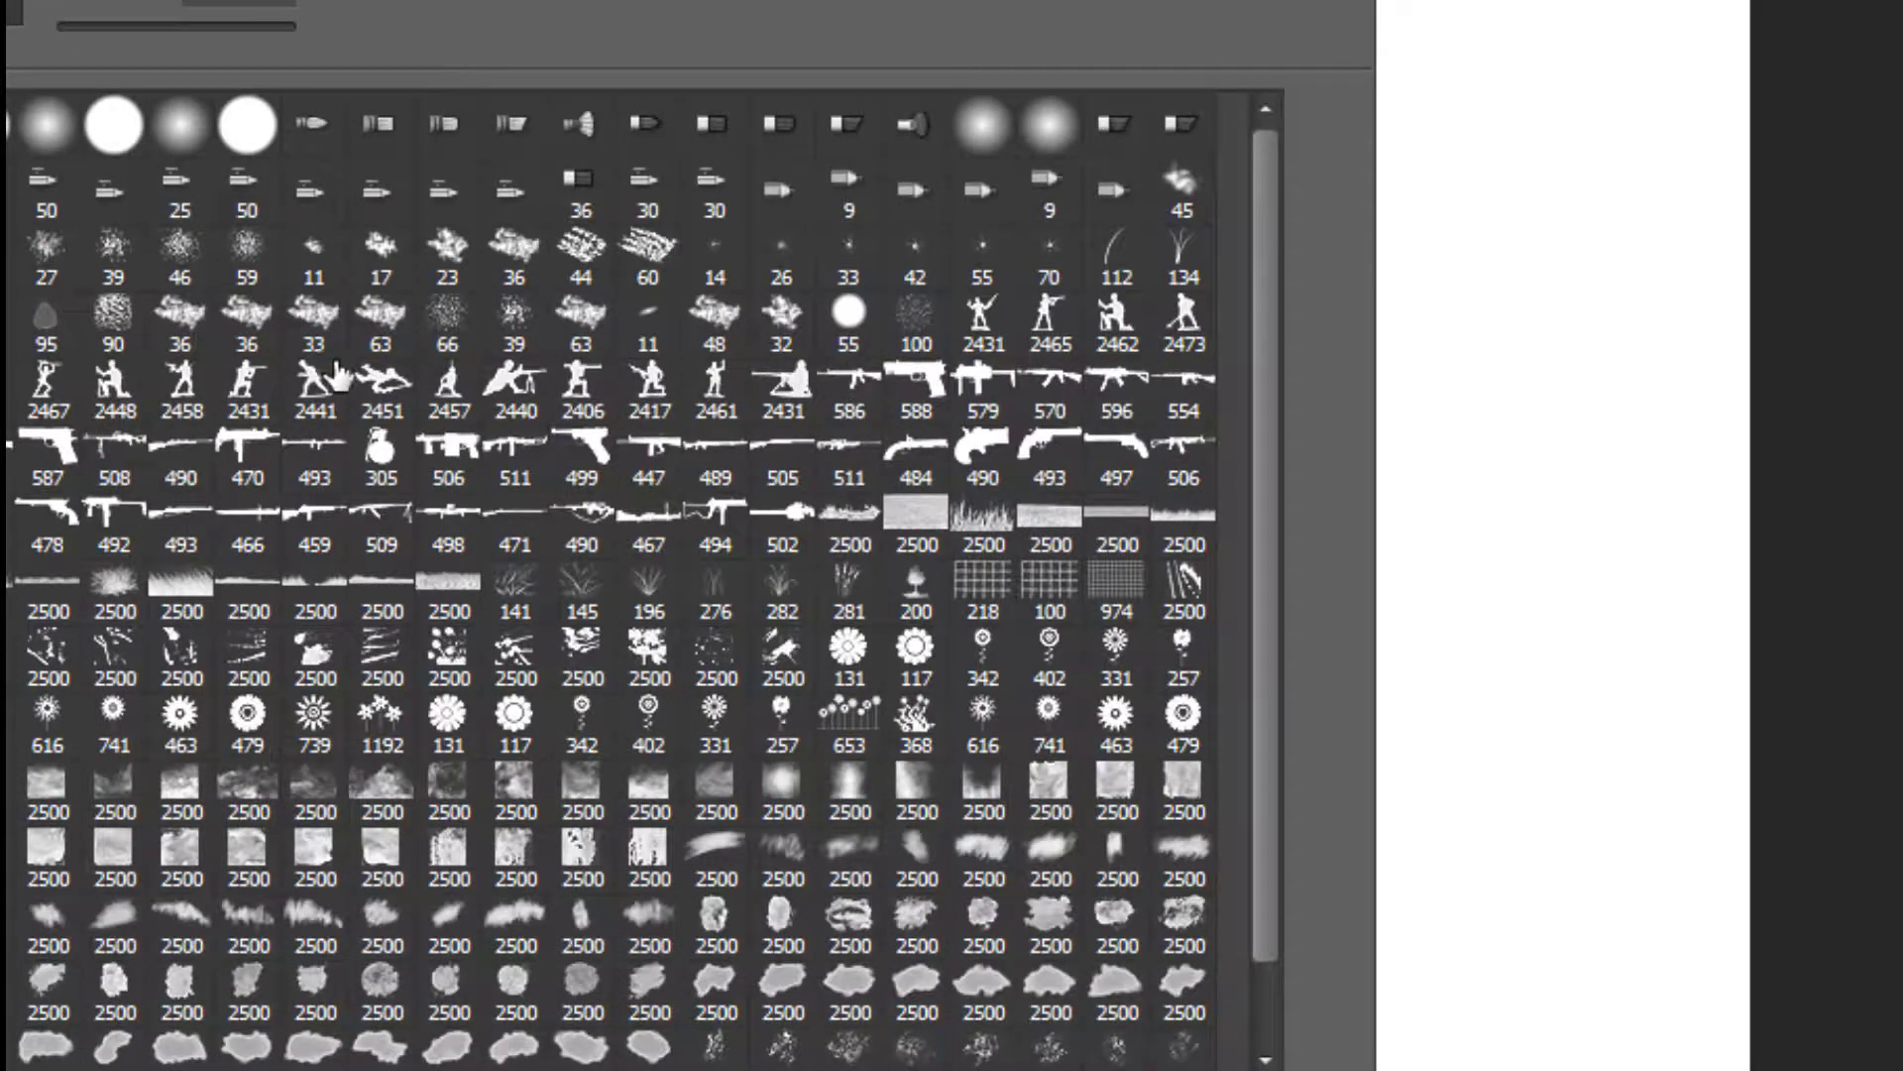
Step: Choose a grainy textured brush and shade the nose tip with it
left_click(1400, 214)
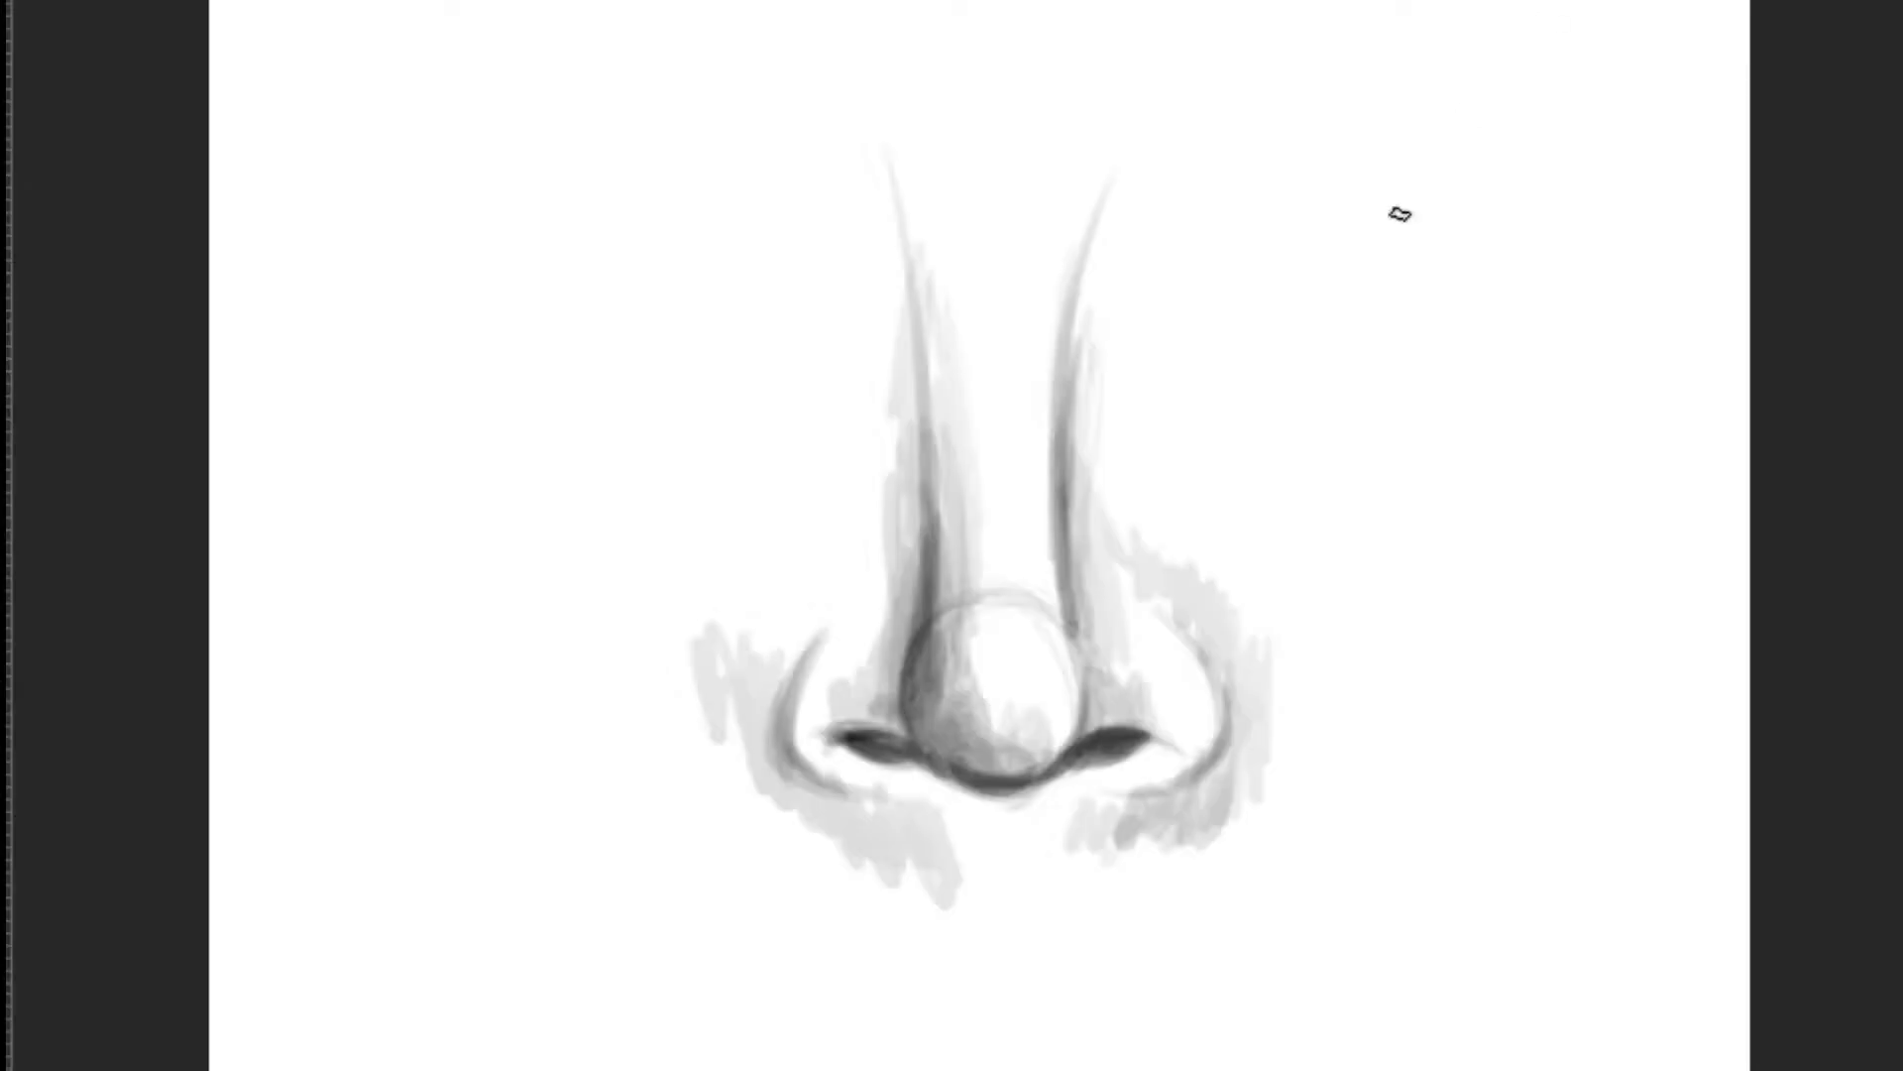
mouse_move(949, 678)
left_mouse_down()
mouse_move(990, 764)
mouse_move(968, 701)
mouse_move(918, 701)
mouse_move(1015, 755)
mouse_move(1019, 638)
mouse_move(1008, 714)
mouse_move(943, 672)
mouse_move(1018, 763)
mouse_move(1049, 680)
mouse_move(988, 681)
left_mouse_up()
left_click(993, 707, "alt")
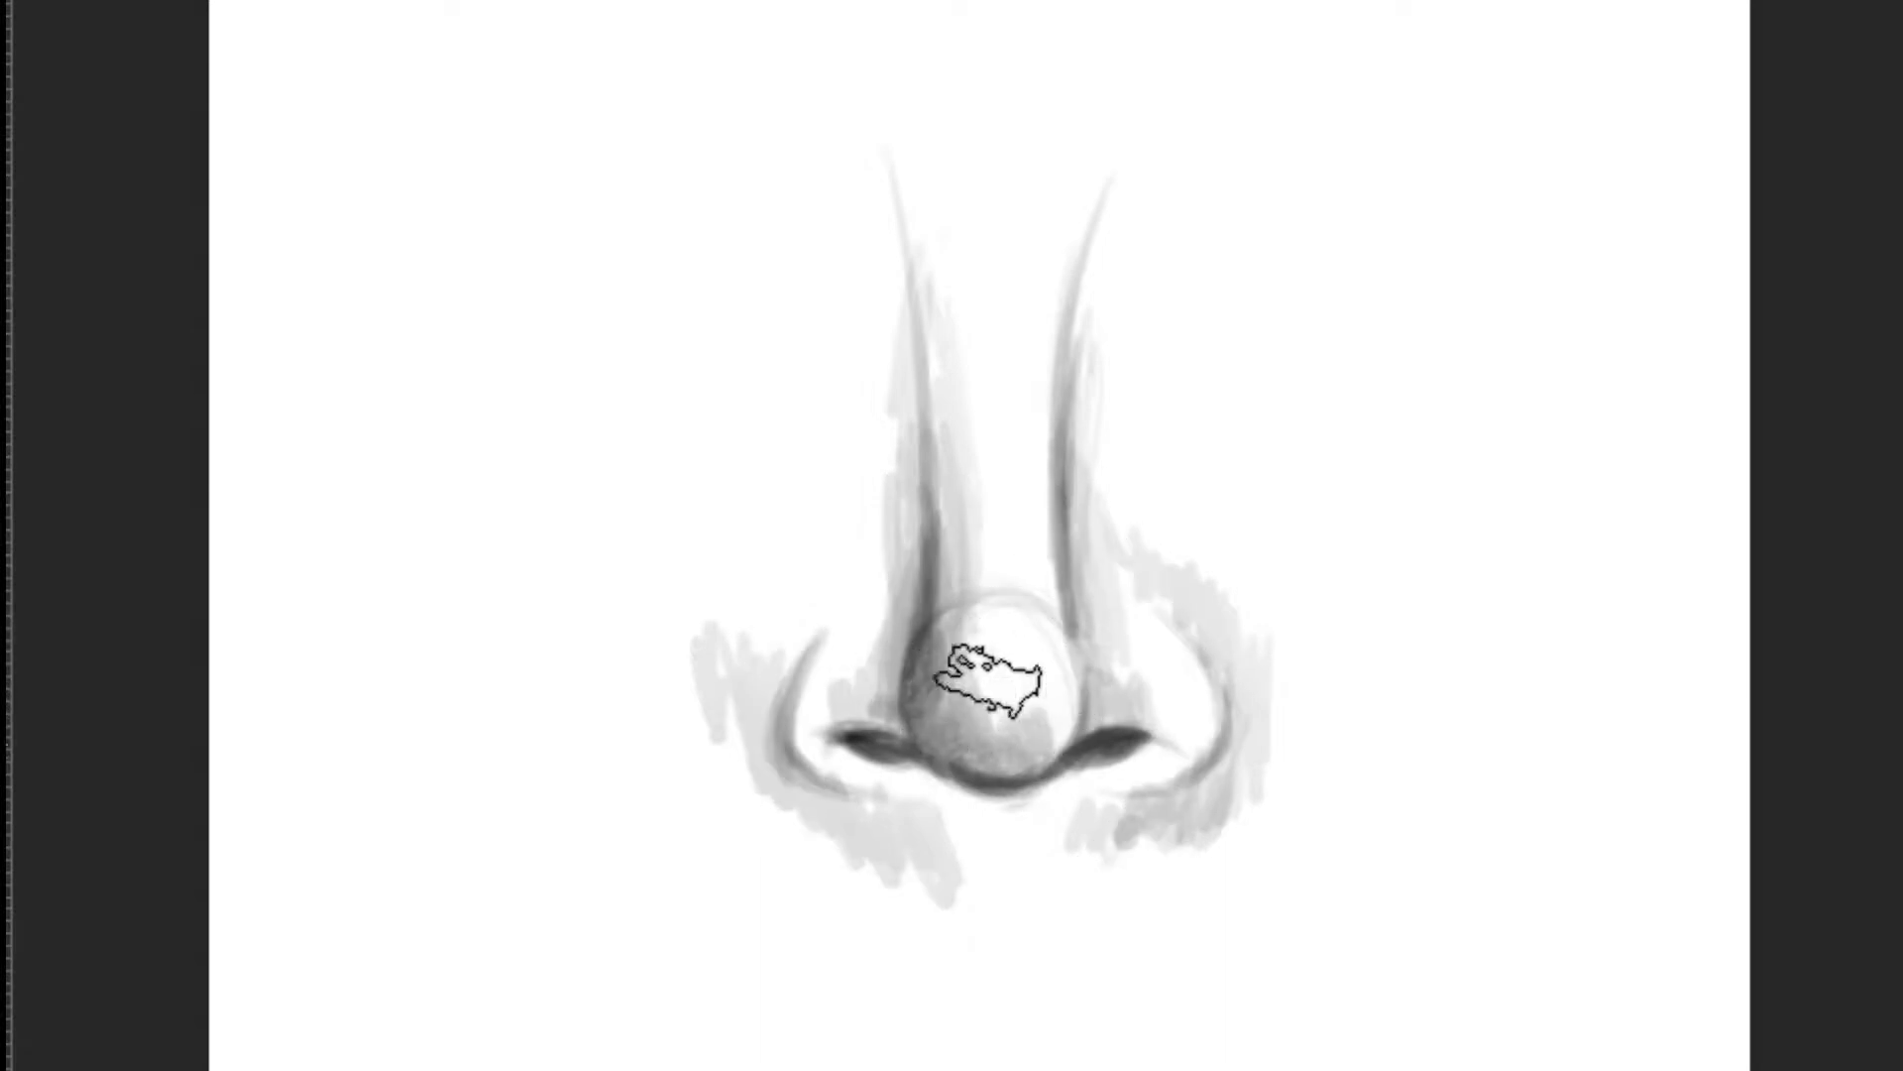
scroll(1096, 688, "up", 2)
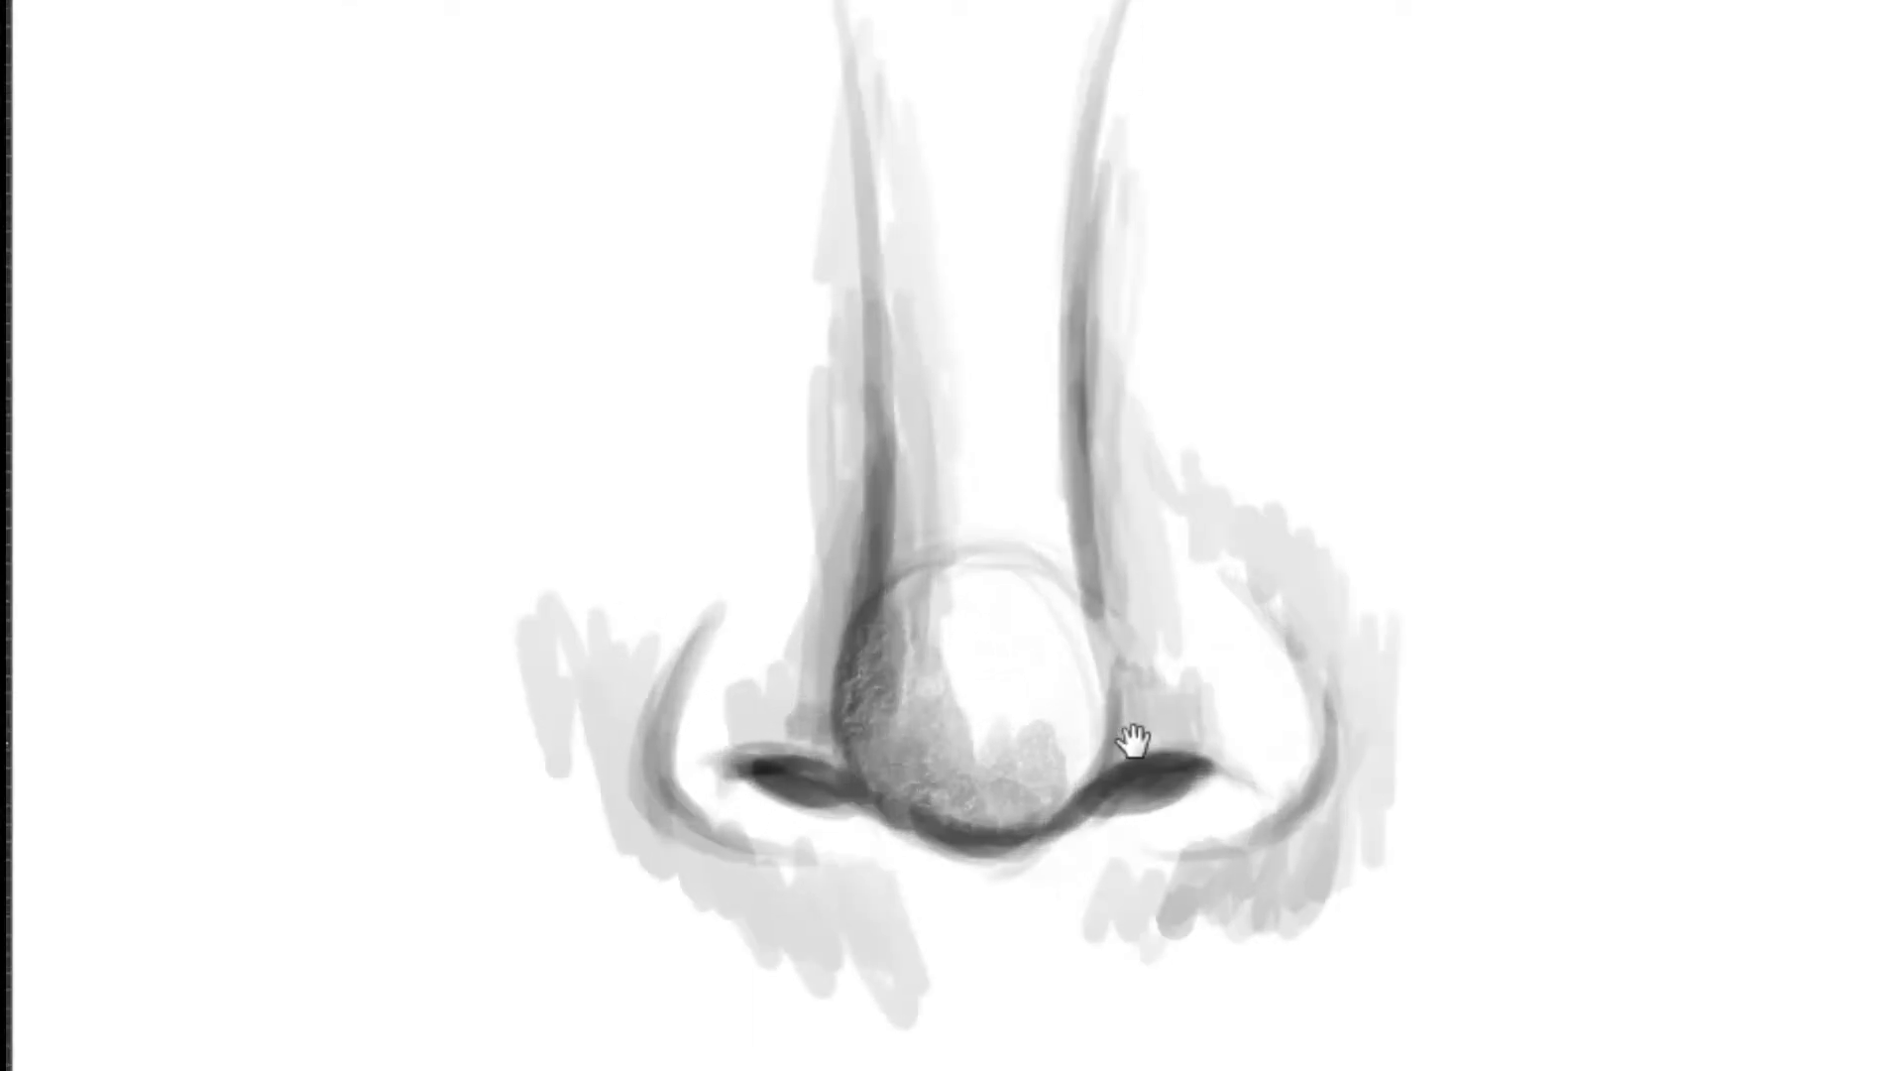
mouse_move(986, 764)
left_mouse_down()
mouse_move(957, 757)
mouse_move(1041, 743)
mouse_move(952, 798)
mouse_move(1041, 713)
mouse_move(1062, 730)
left_mouse_up()
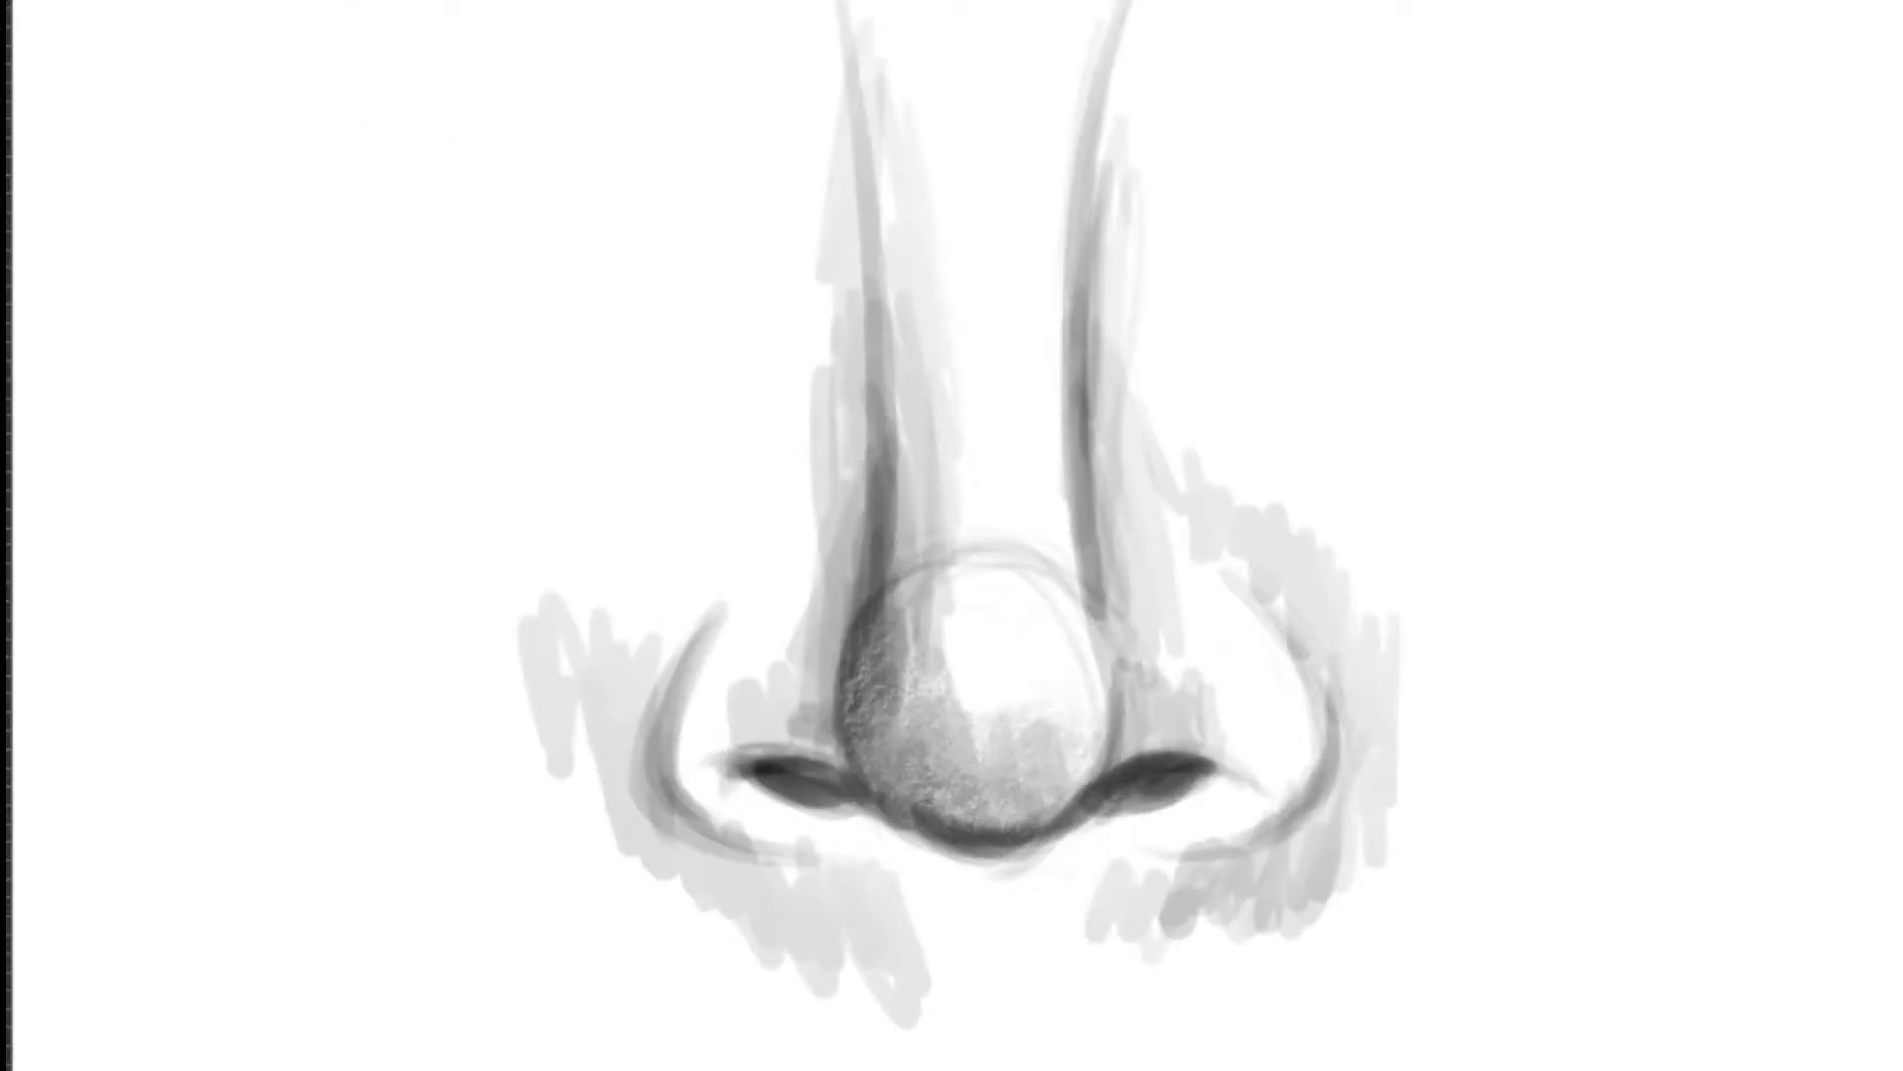
Step: Set the brush tip spacing to 1% in the brush settings
key("F5")
left_click_drag(670, 832, 622, 835)
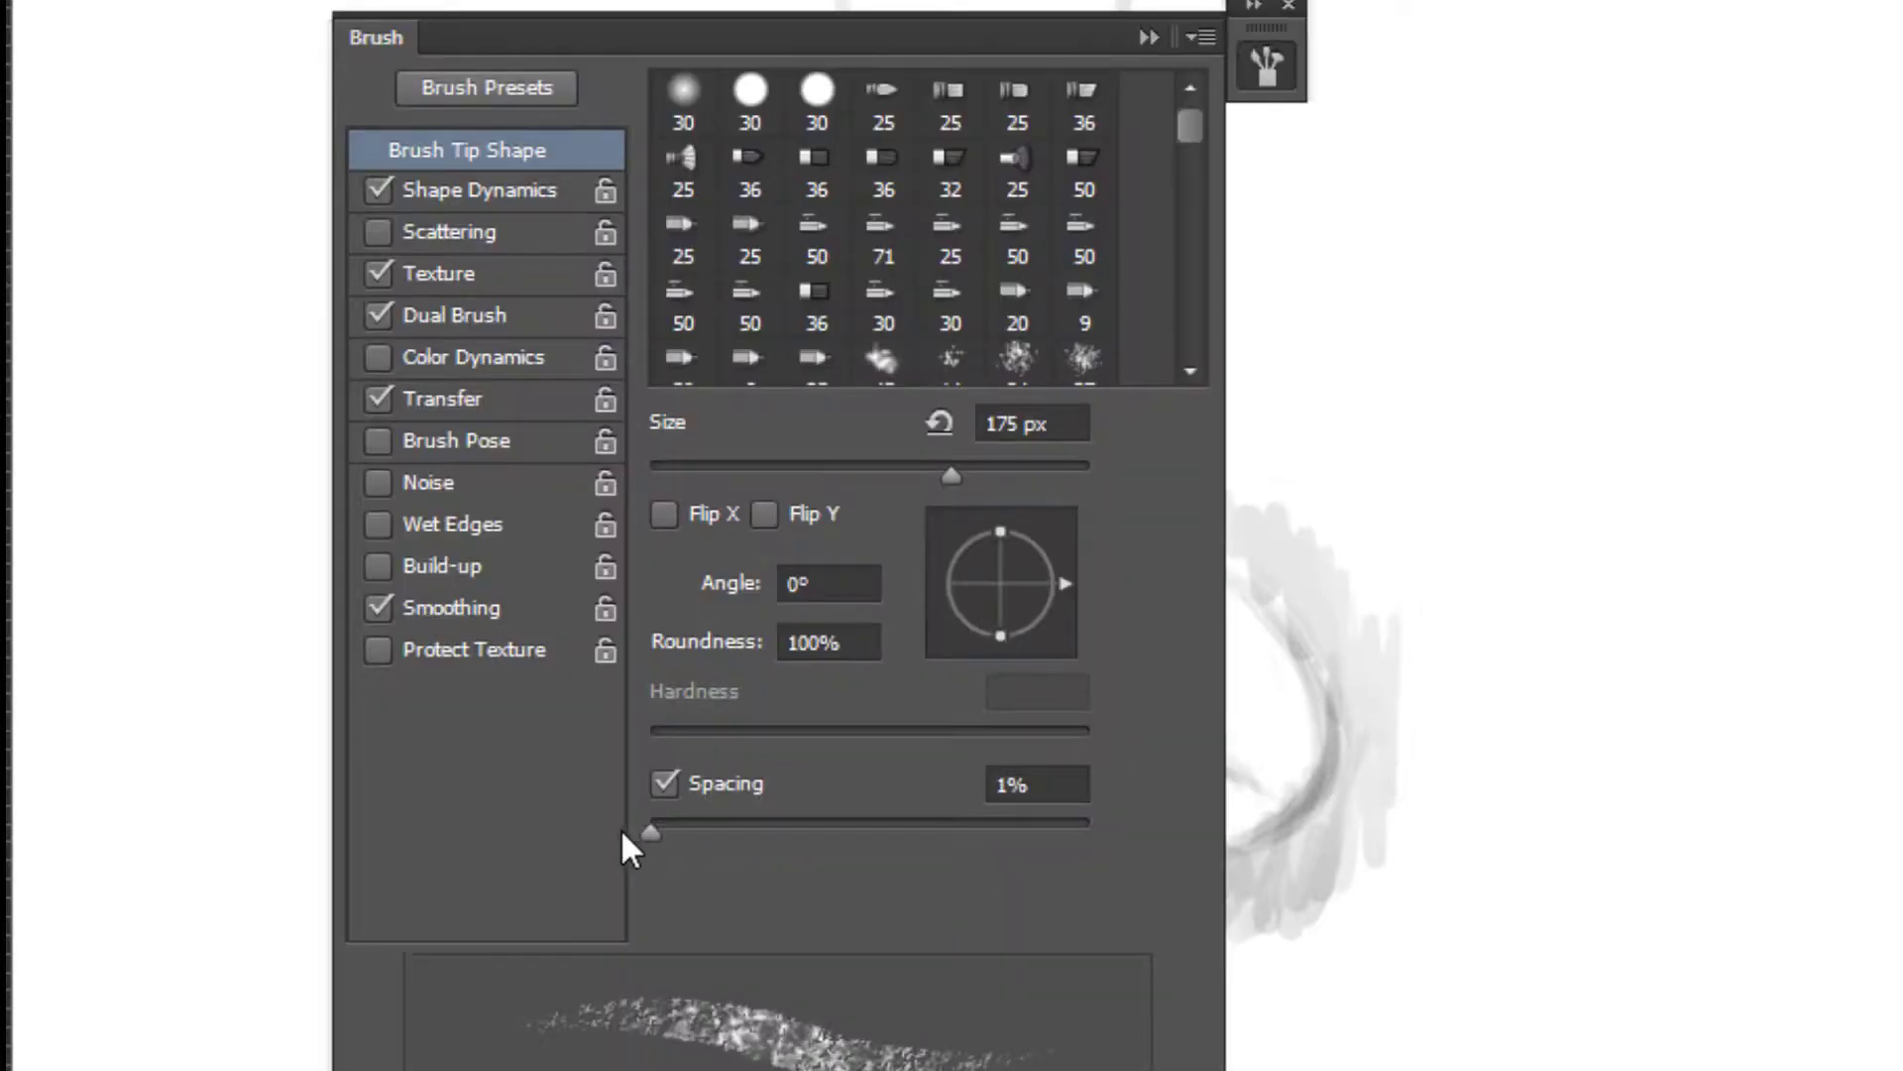
key("F5")
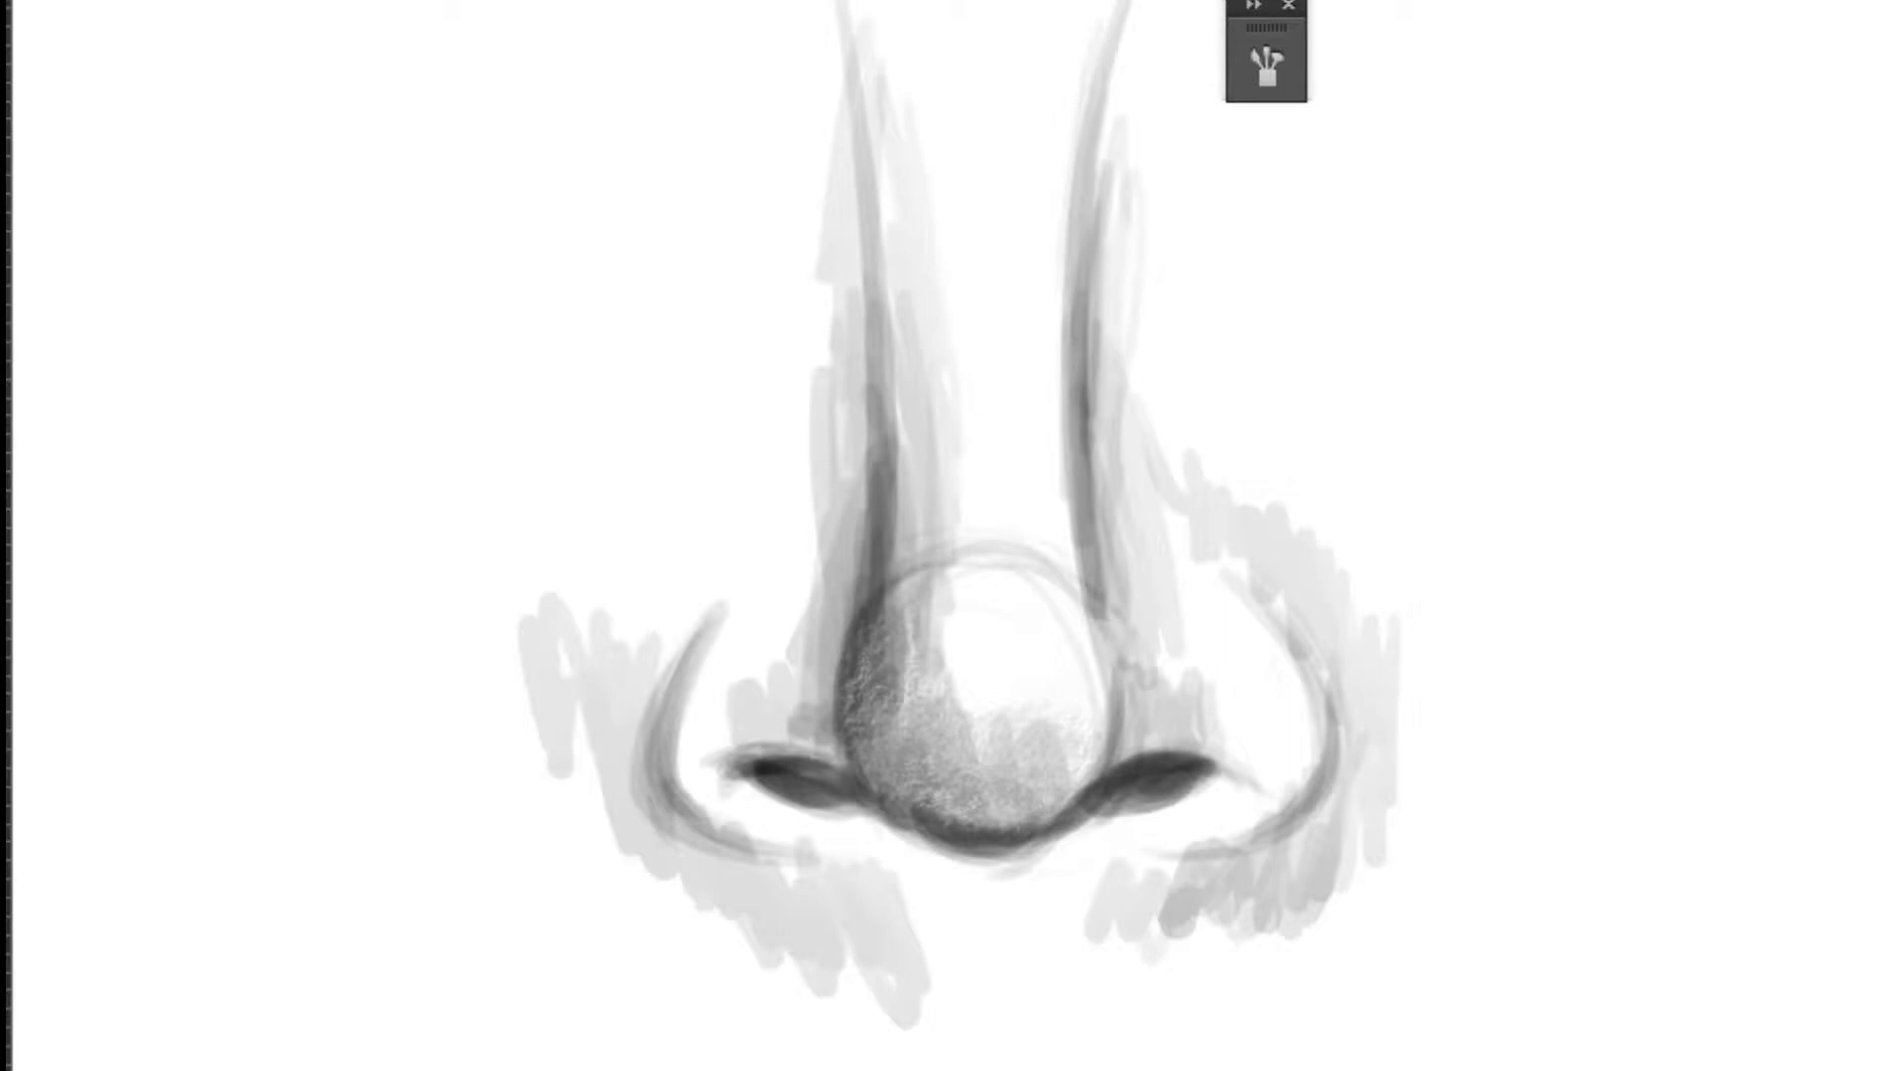
key("F5")
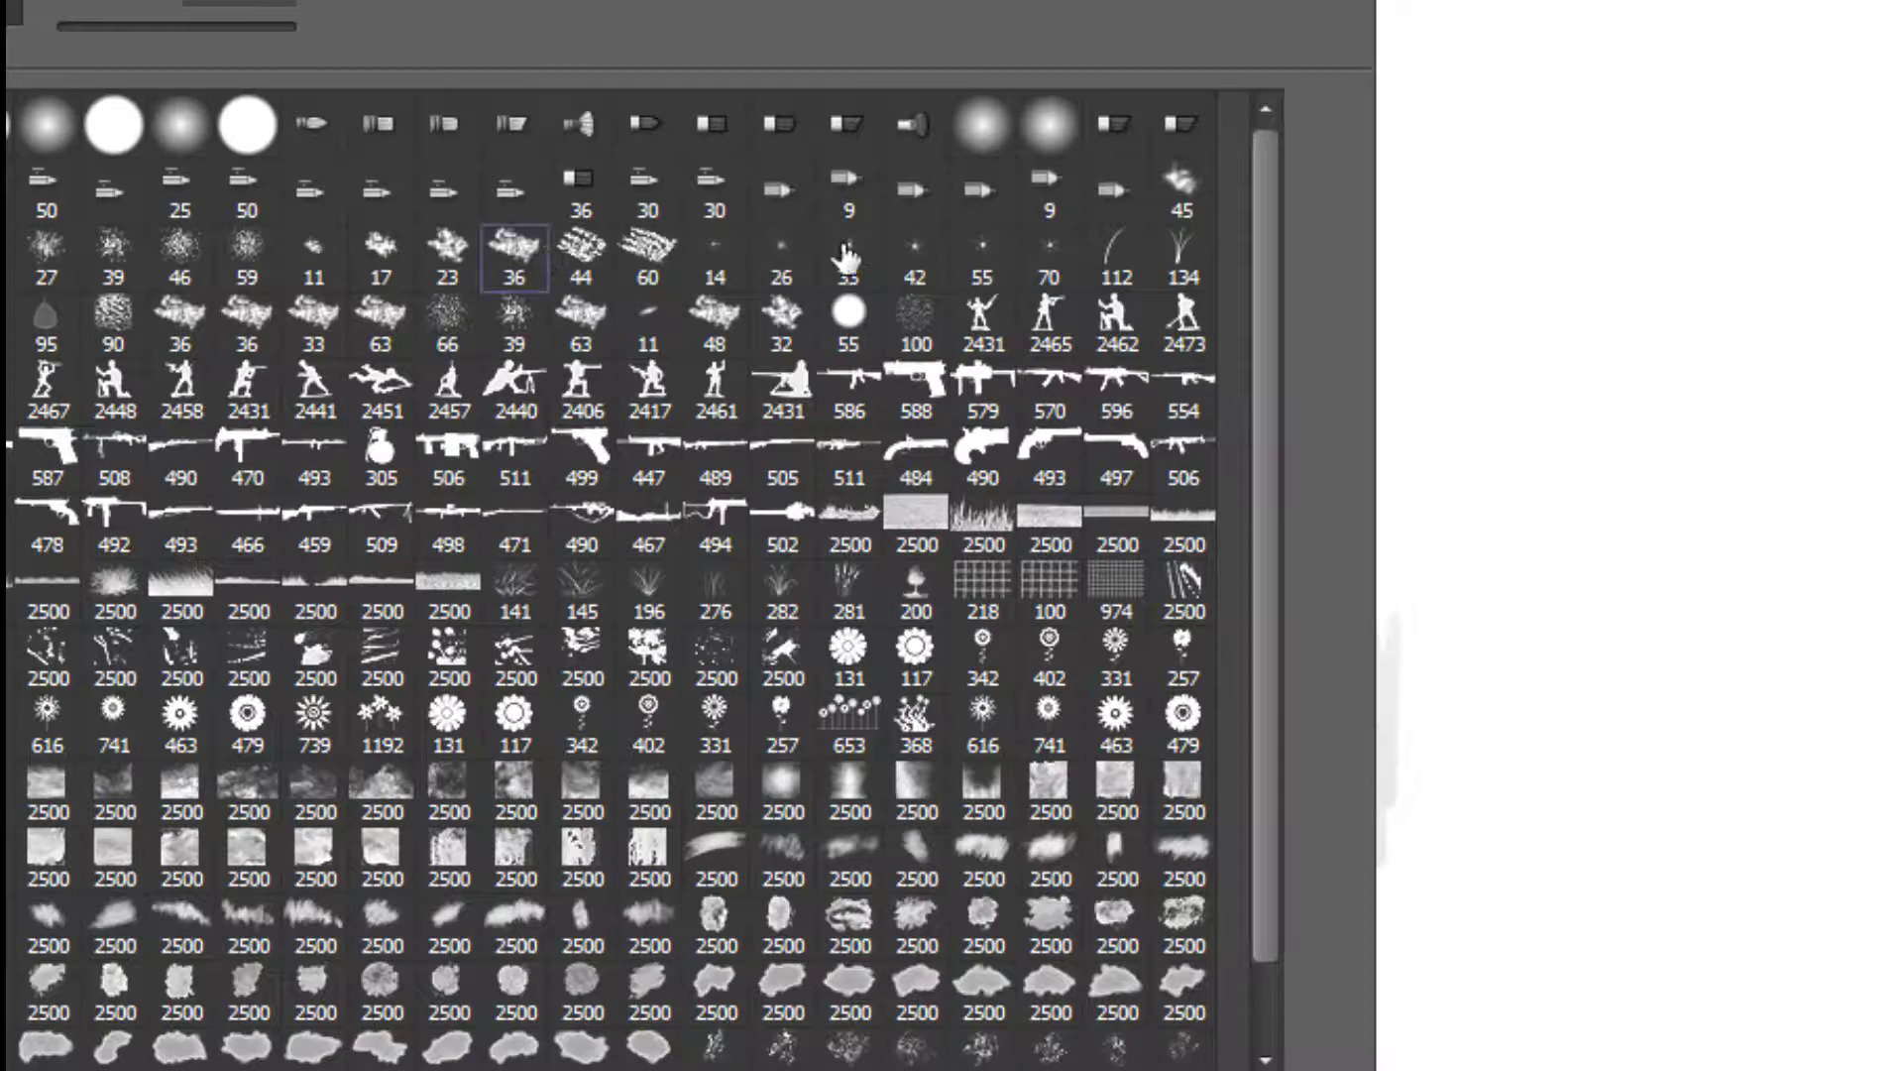
key("F5")
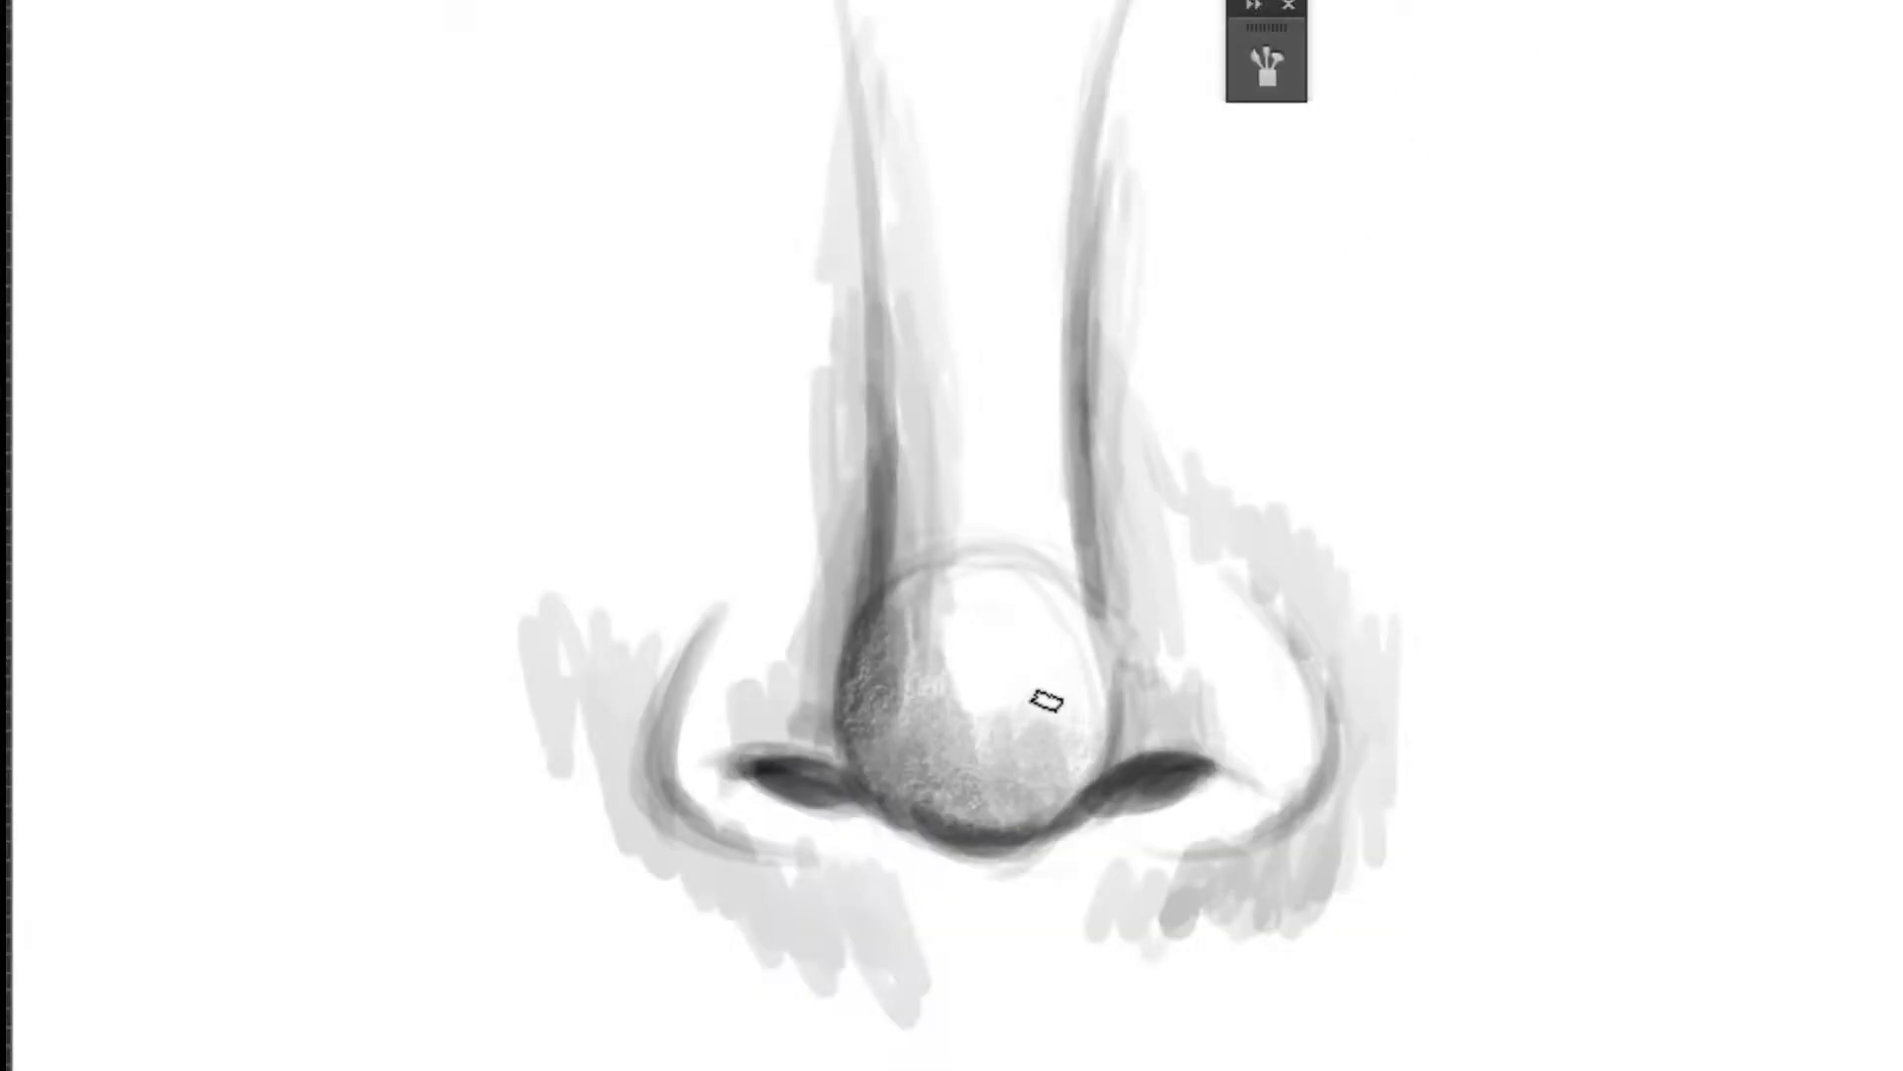
Step: Shade the nose-tip ball and darken its left side
mouse_move(932, 726)
left_mouse_down()
mouse_move(900, 658)
mouse_move(900, 739)
mouse_move(994, 765)
left_mouse_up()
scroll(989, 730, "down", 1)
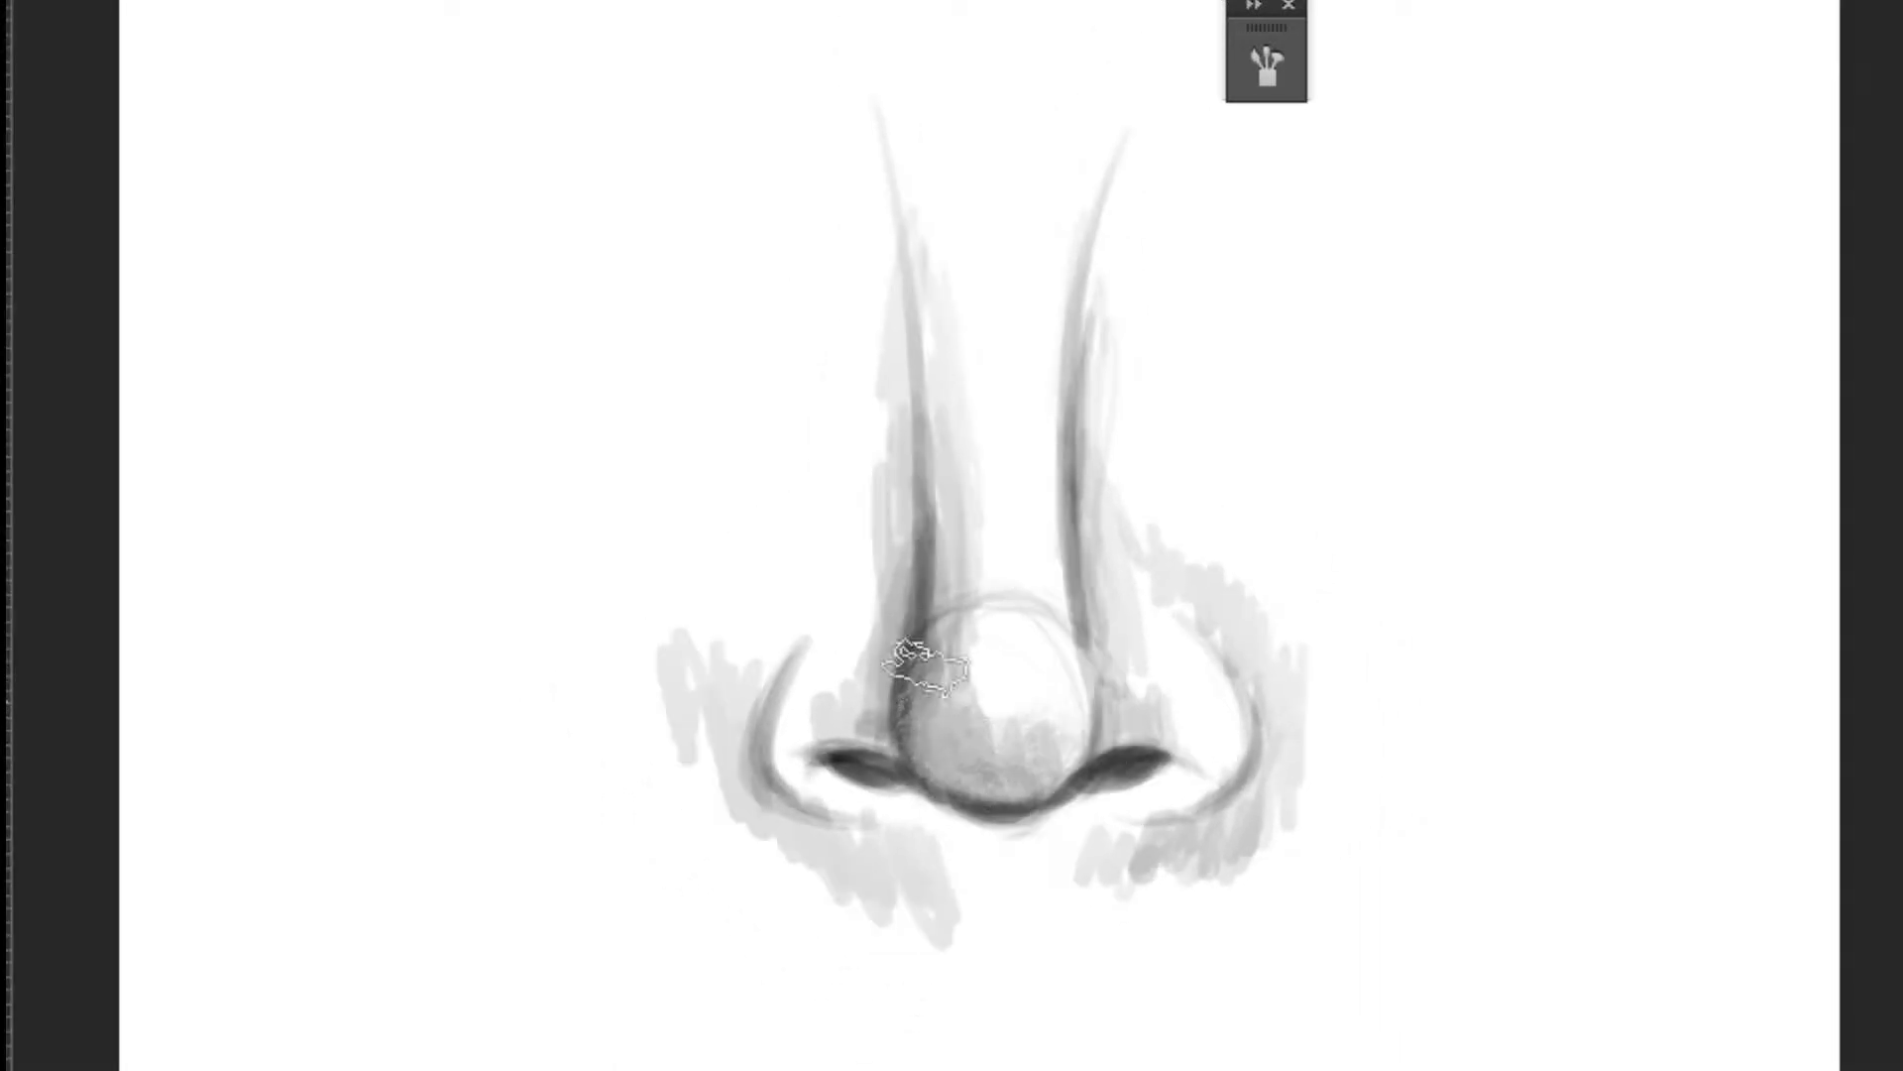
left_click_drag(925, 666, 913, 743)
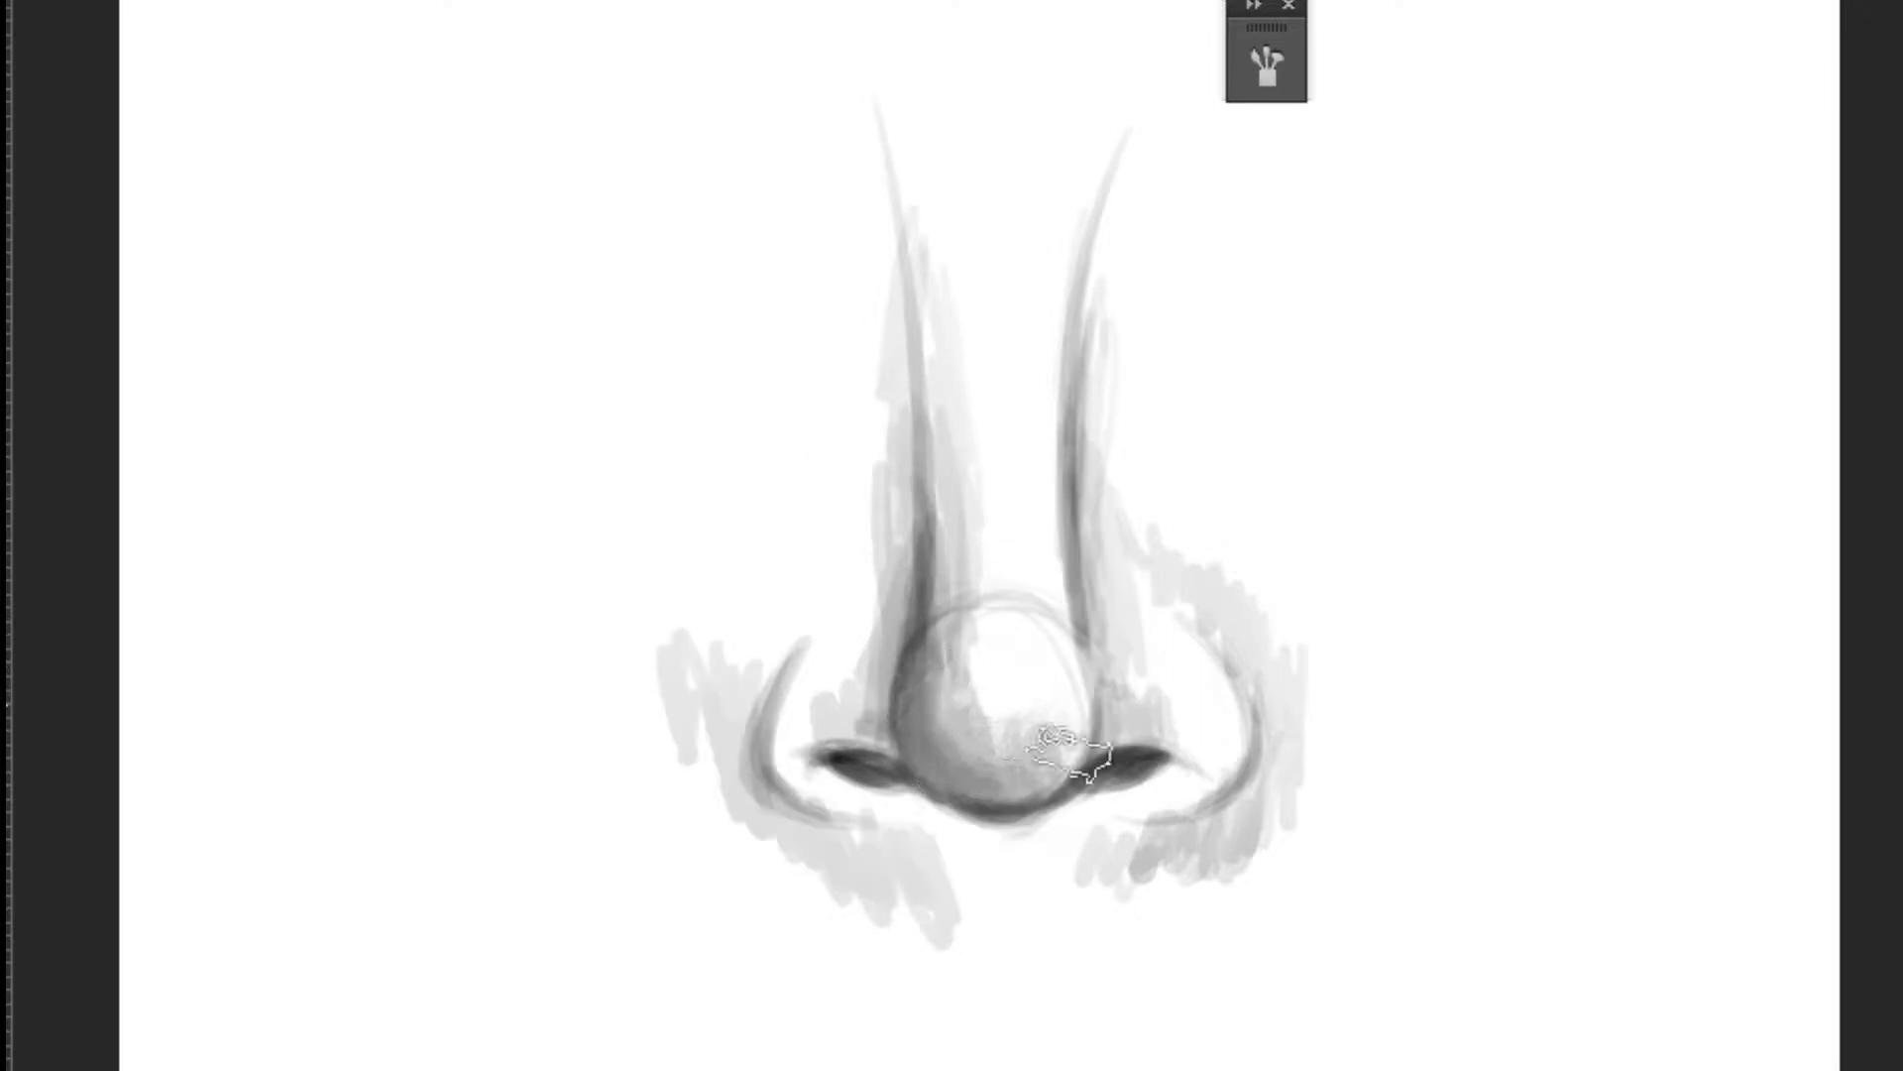
key("ctrl+space")
mouse_move(1128, 788)
left_mouse_down()
mouse_move(969, 624)
mouse_move(1041, 778)
left_mouse_up()
Step: Add faint shading left of the tip and darken the left bridge
left_click(895, 713, "alt")
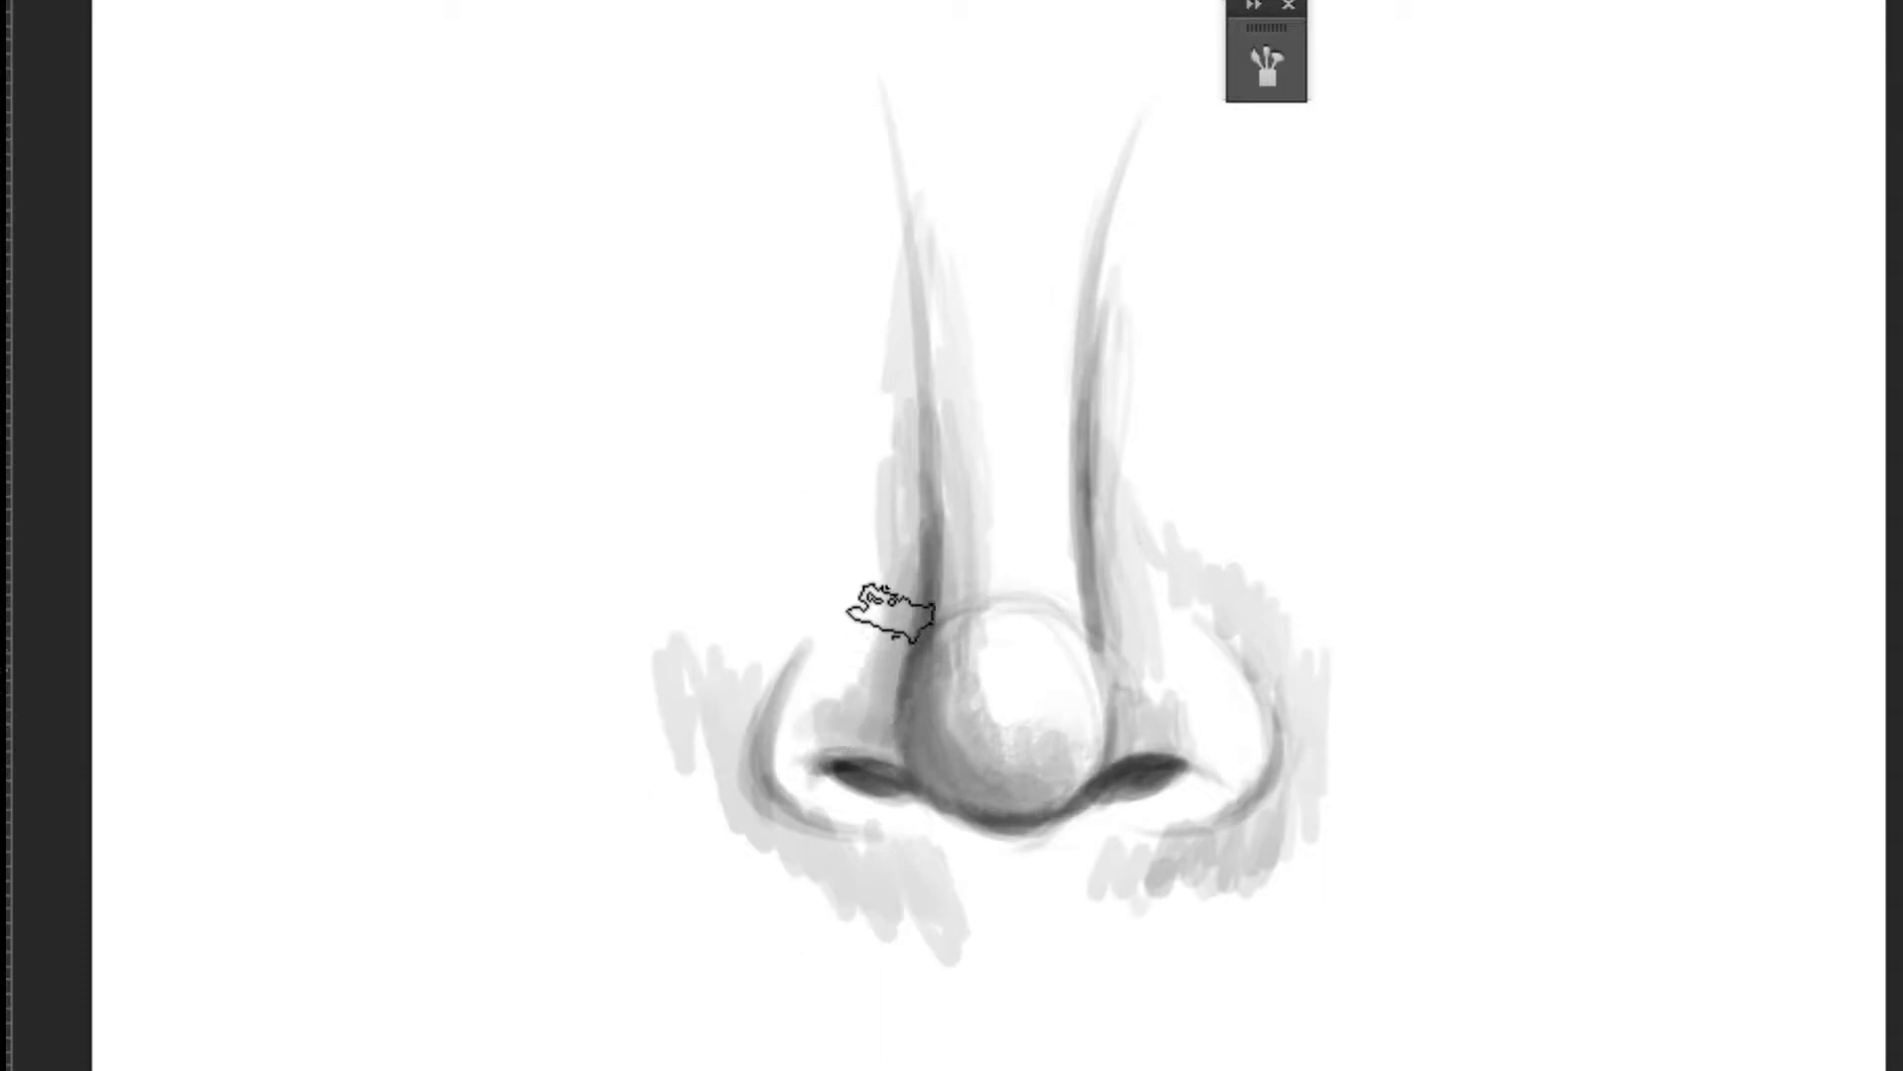
mouse_move(879, 539)
left_mouse_down()
mouse_move(843, 655)
mouse_move(872, 436)
mouse_move(937, 570)
left_mouse_up()
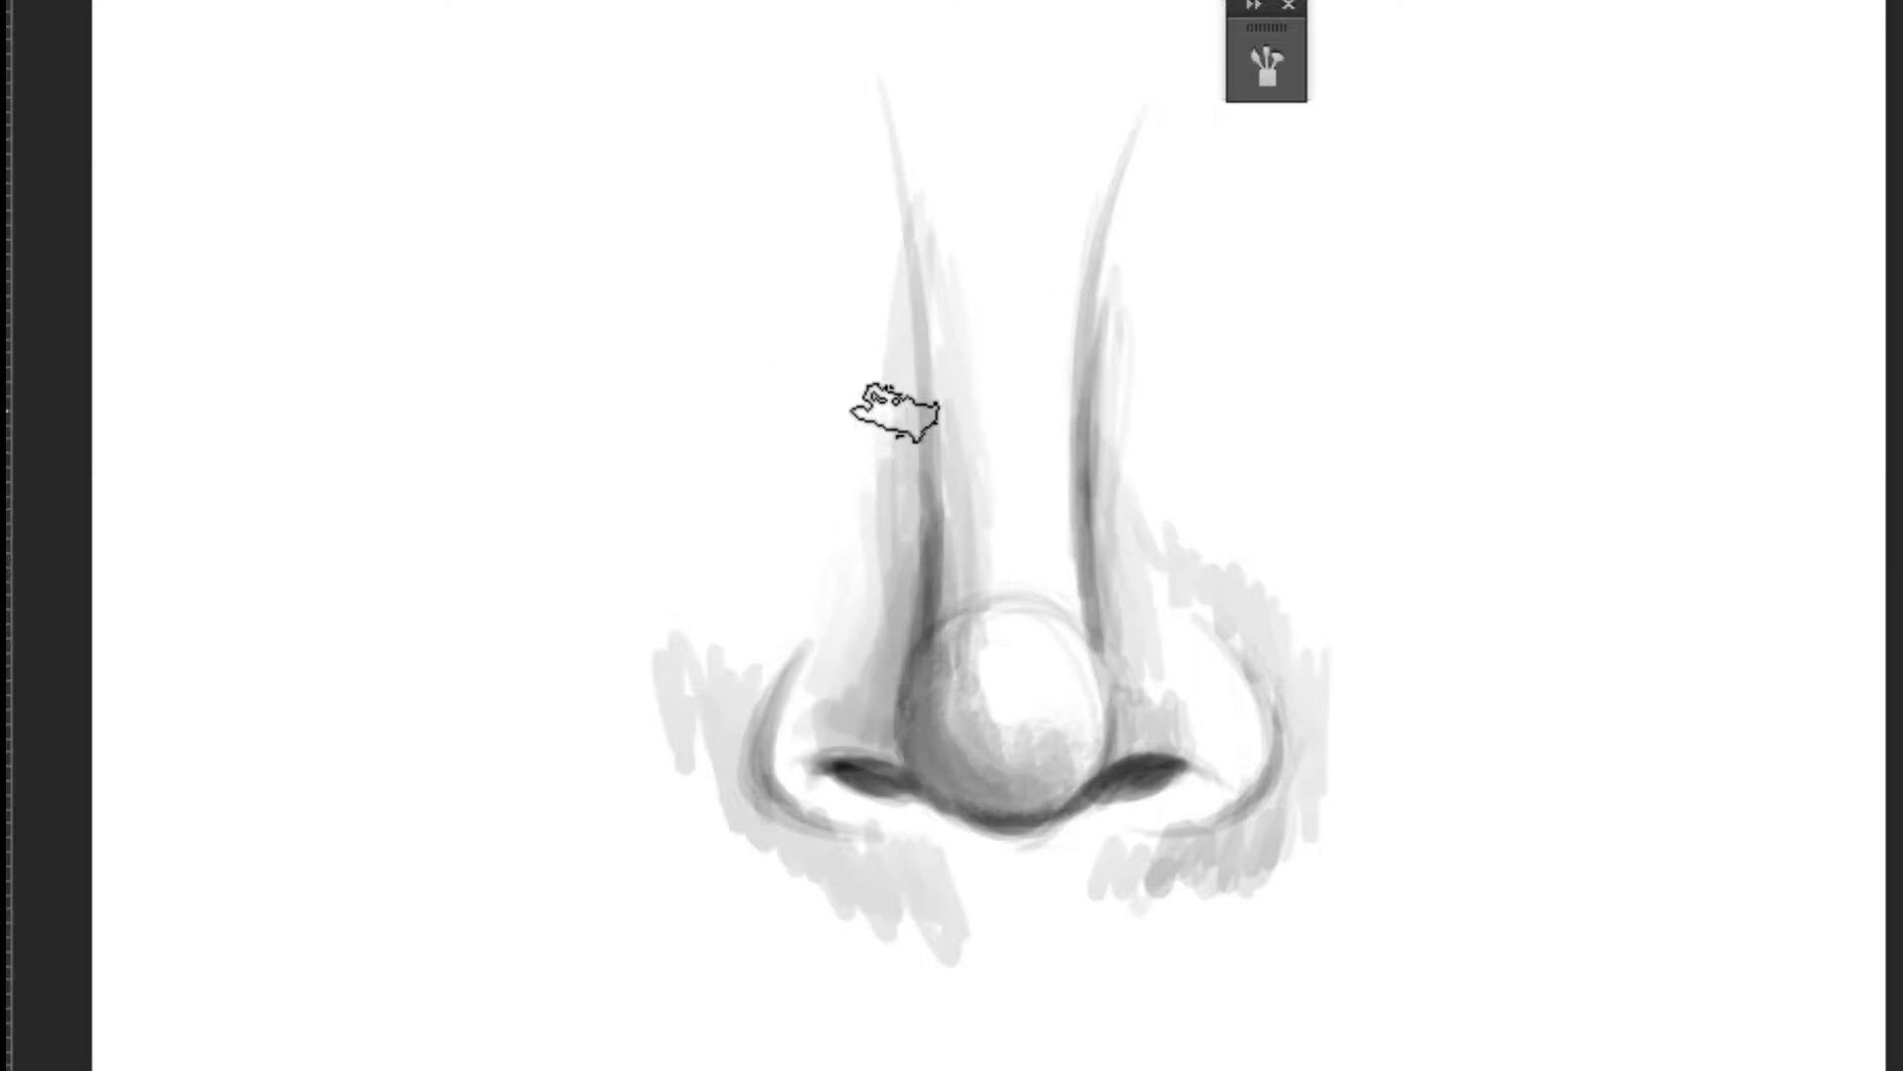
key("ctrl+z")
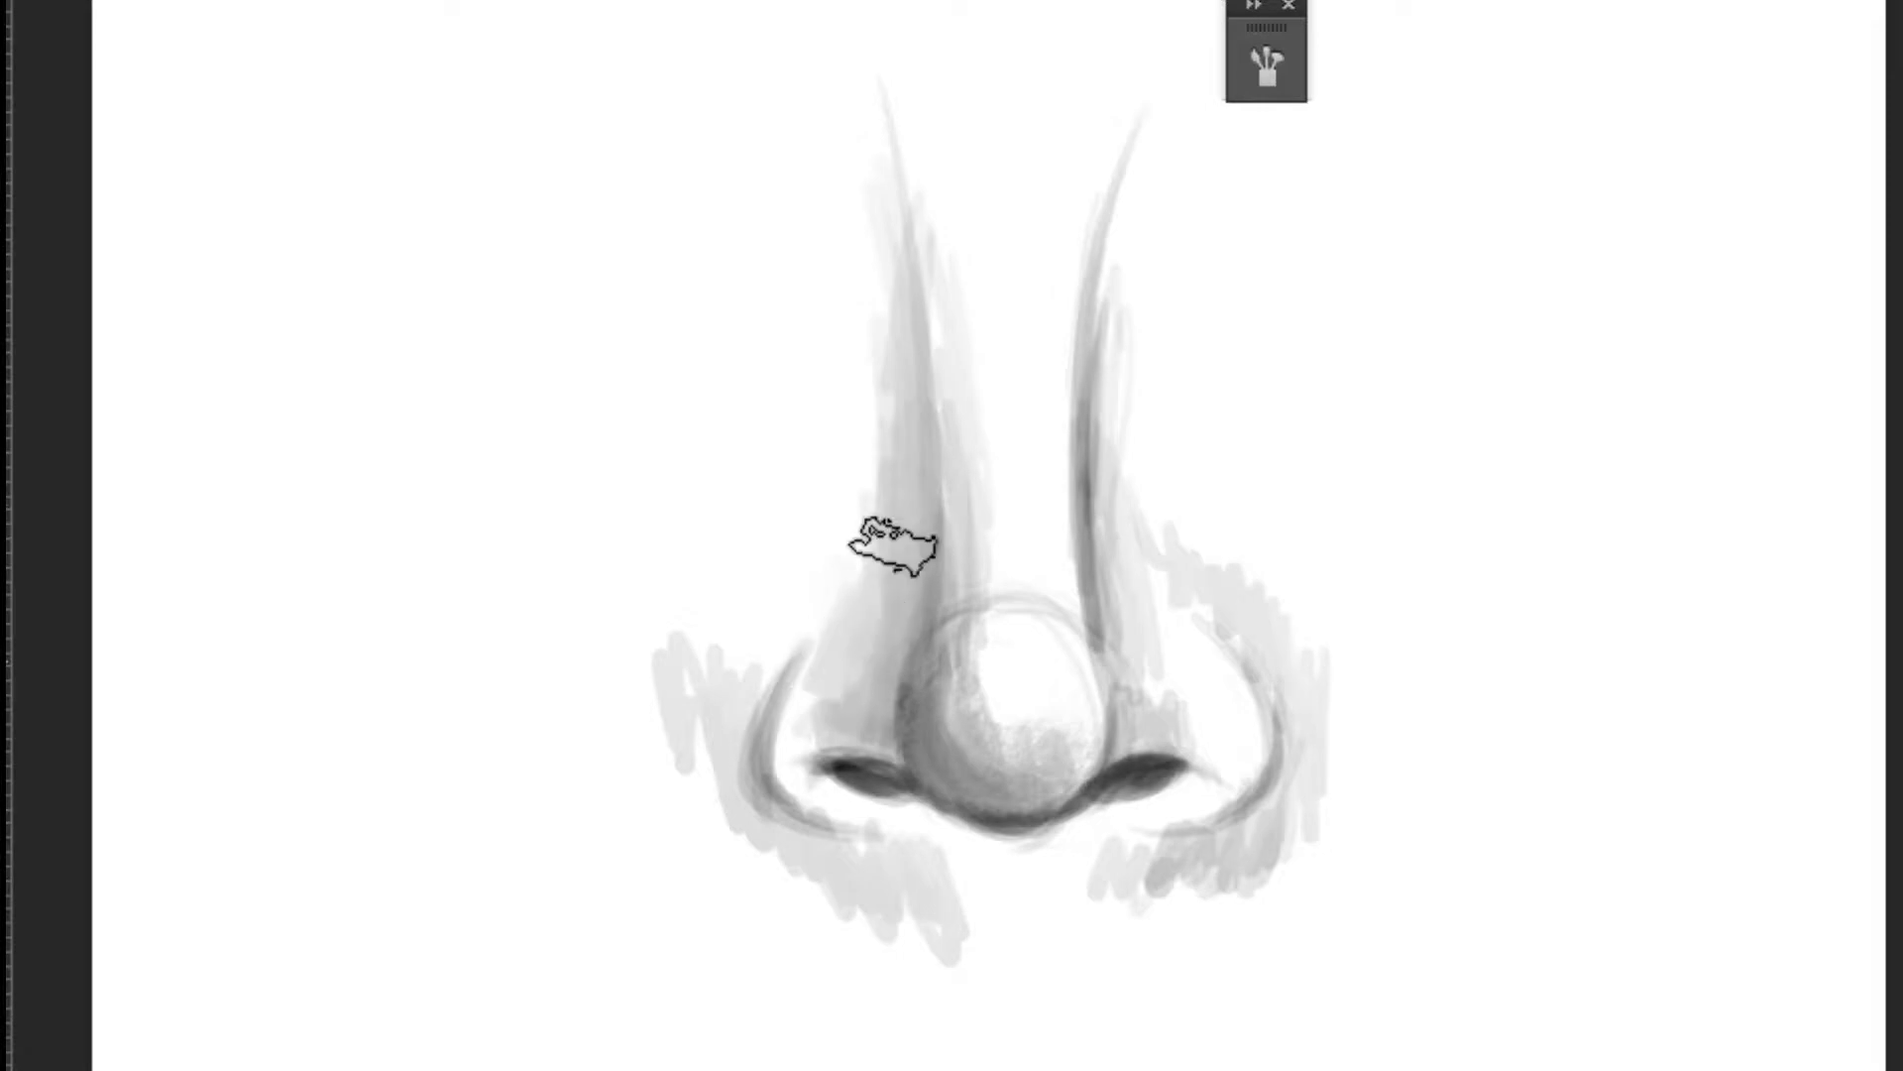
left_click_drag(918, 498, 883, 264)
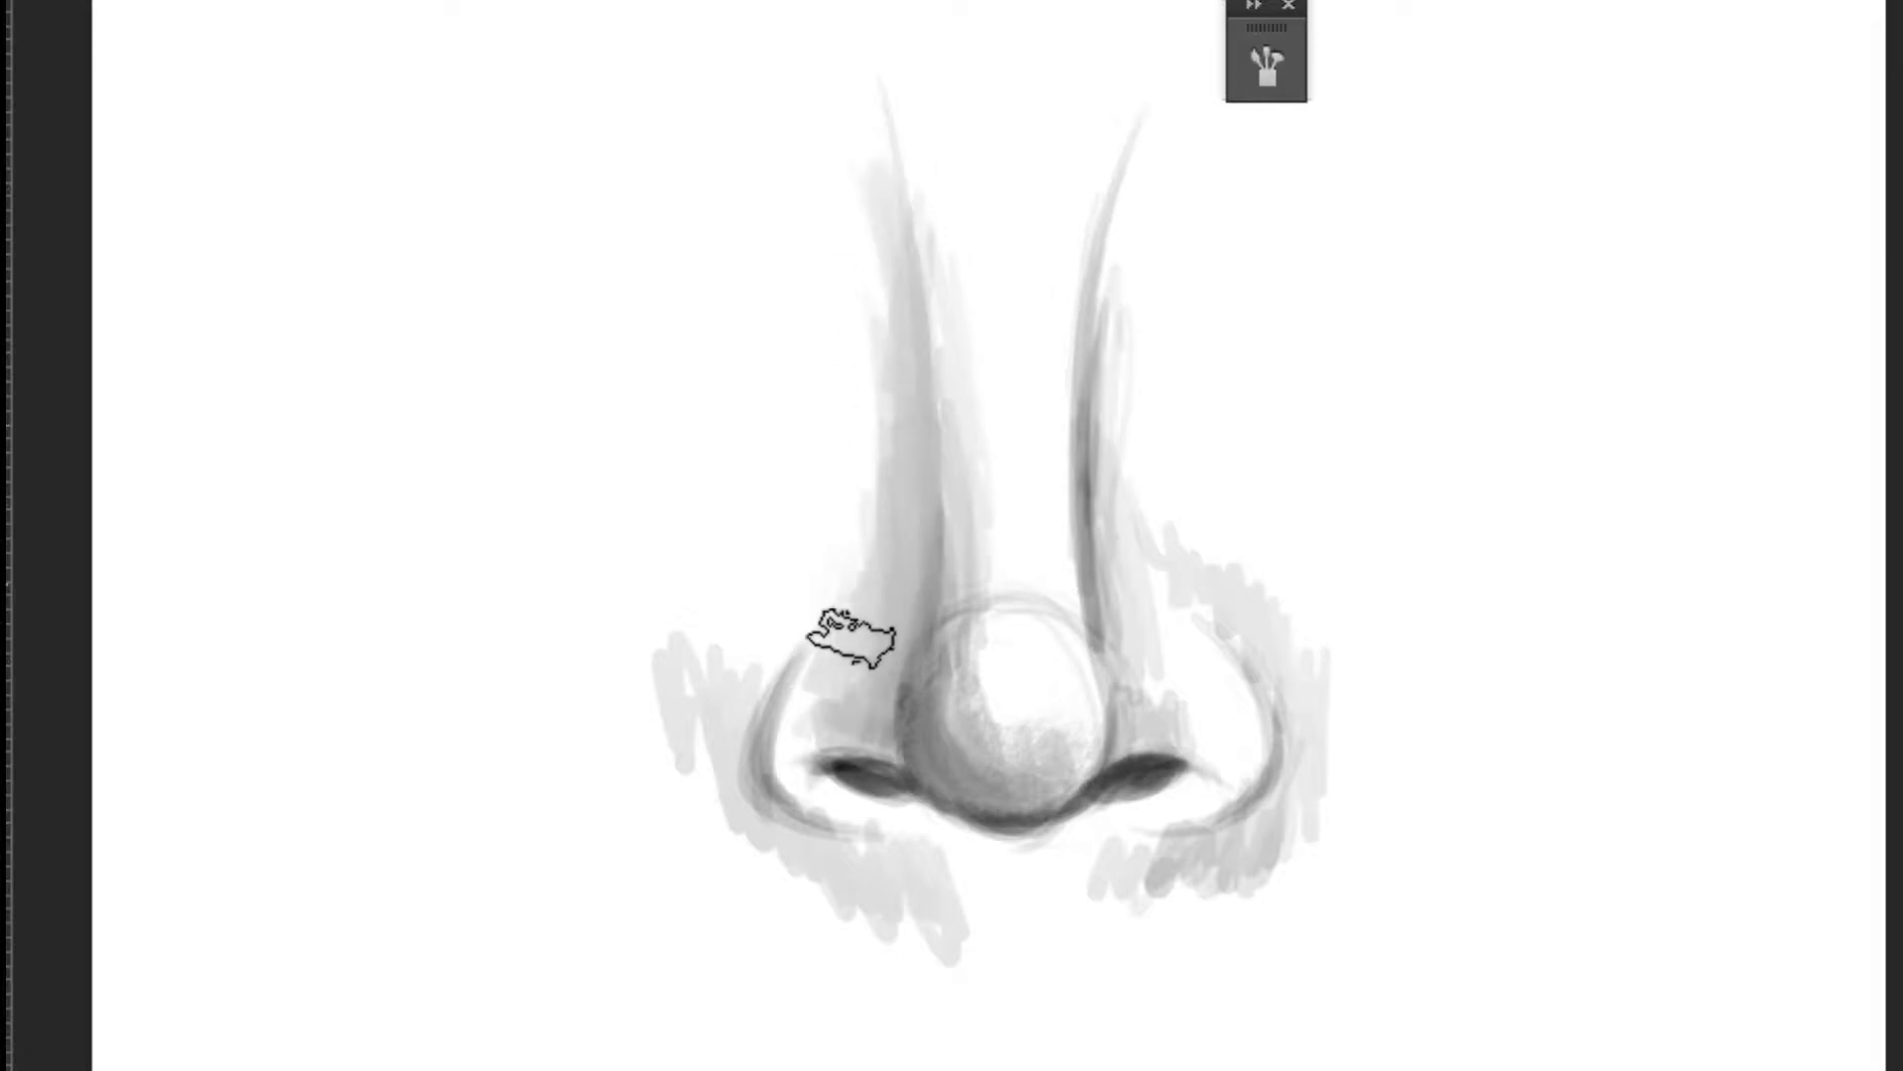
left_click(978, 506, "alt")
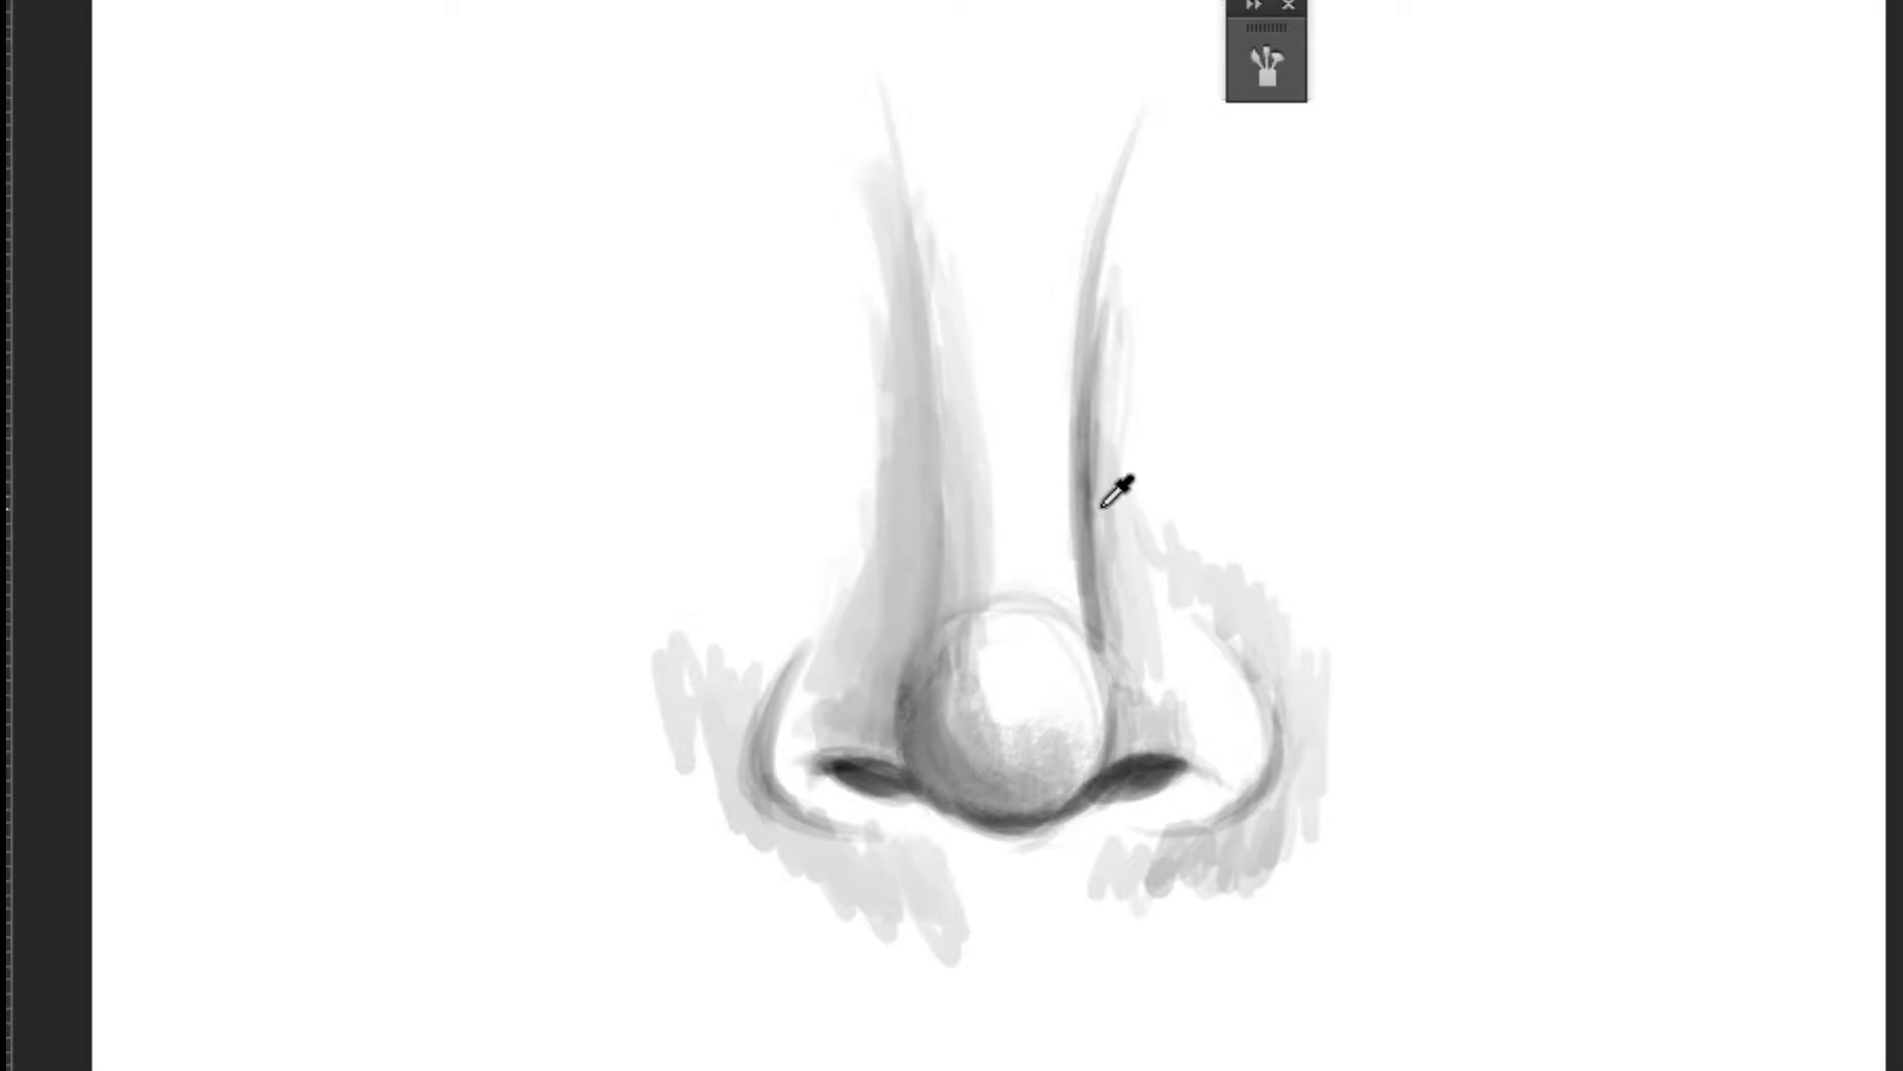
mouse_move(922, 390)
left_mouse_down()
mouse_move(913, 667)
mouse_move(901, 608)
mouse_move(943, 773)
left_mouse_up()
Step: Blend the bright nose tip into the surrounding shading, sampling greys from the tip
mouse_move(1083, 628)
left_mouse_down()
mouse_move(1020, 545)
mouse_move(1028, 637)
mouse_move(1061, 665)
mouse_move(1028, 658)
mouse_move(1011, 633)
mouse_move(1045, 544)
mouse_move(1033, 554)
left_mouse_up()
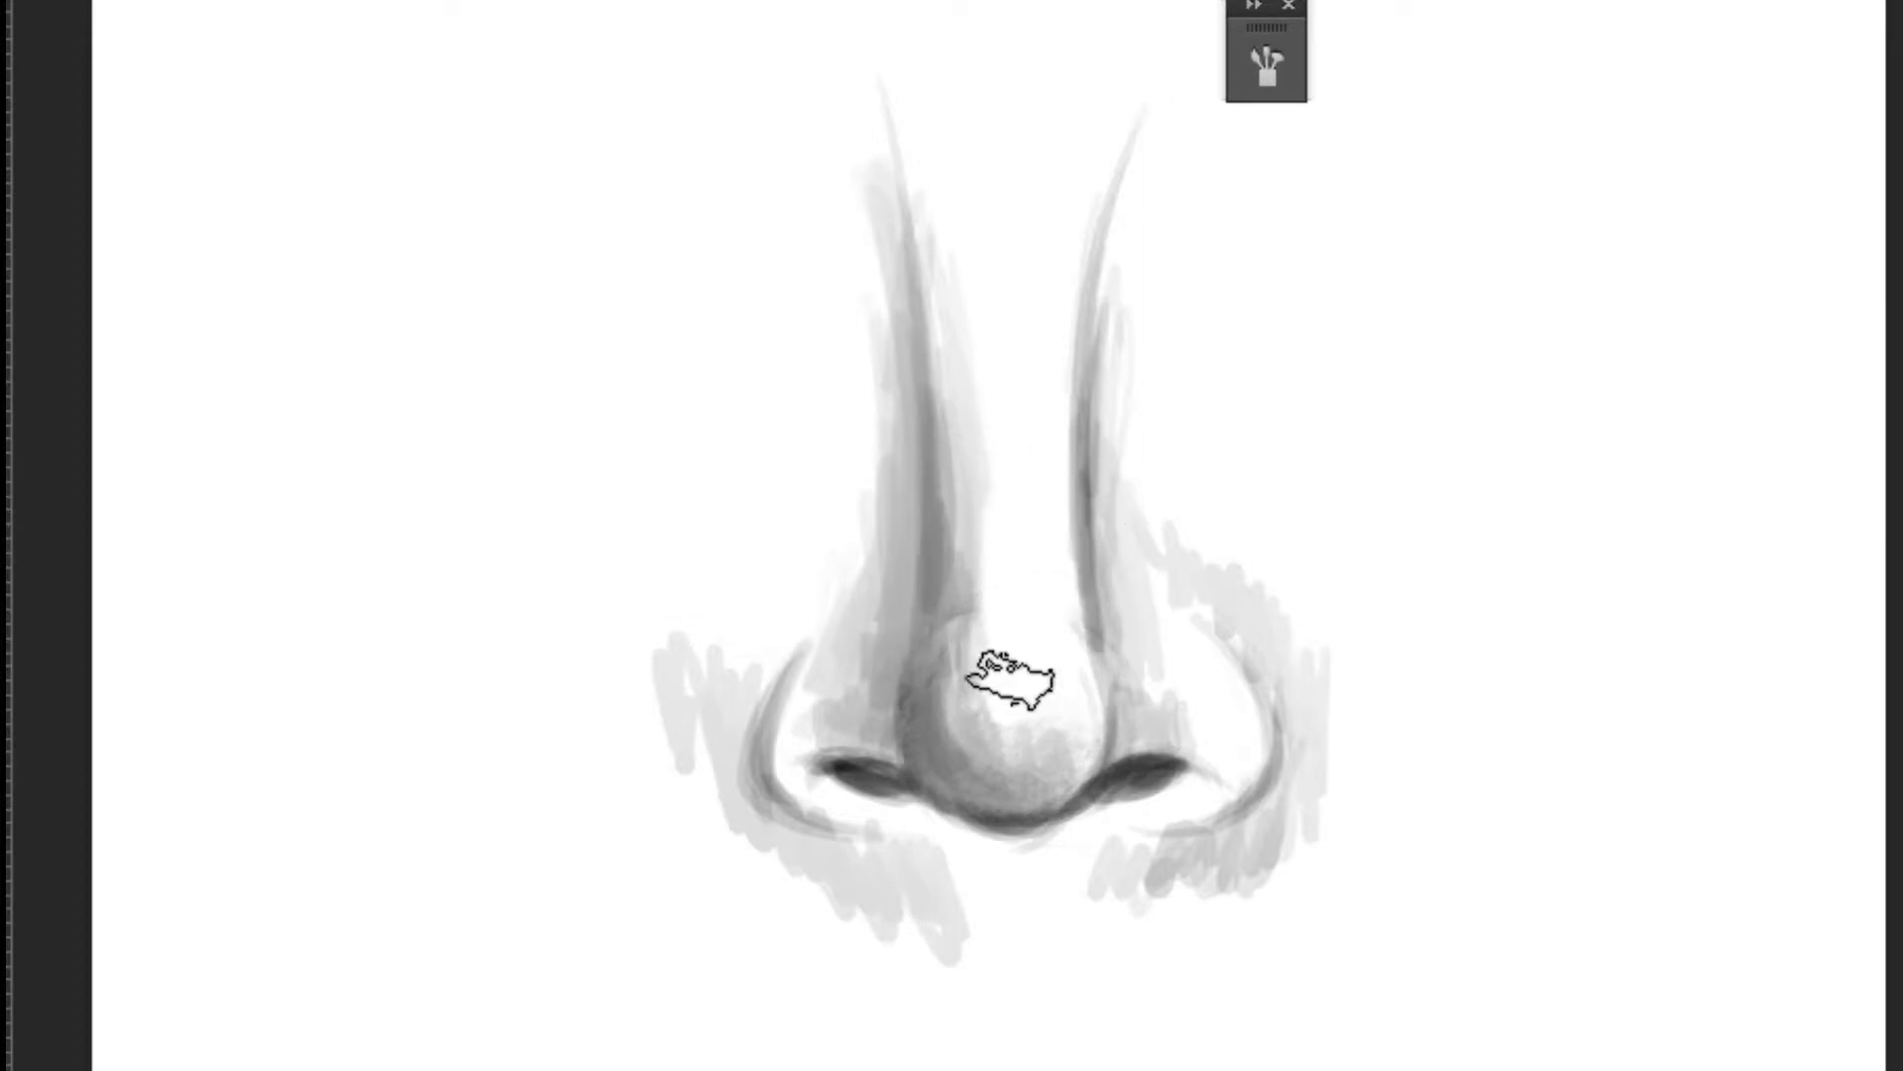
left_click(962, 629, "alt")
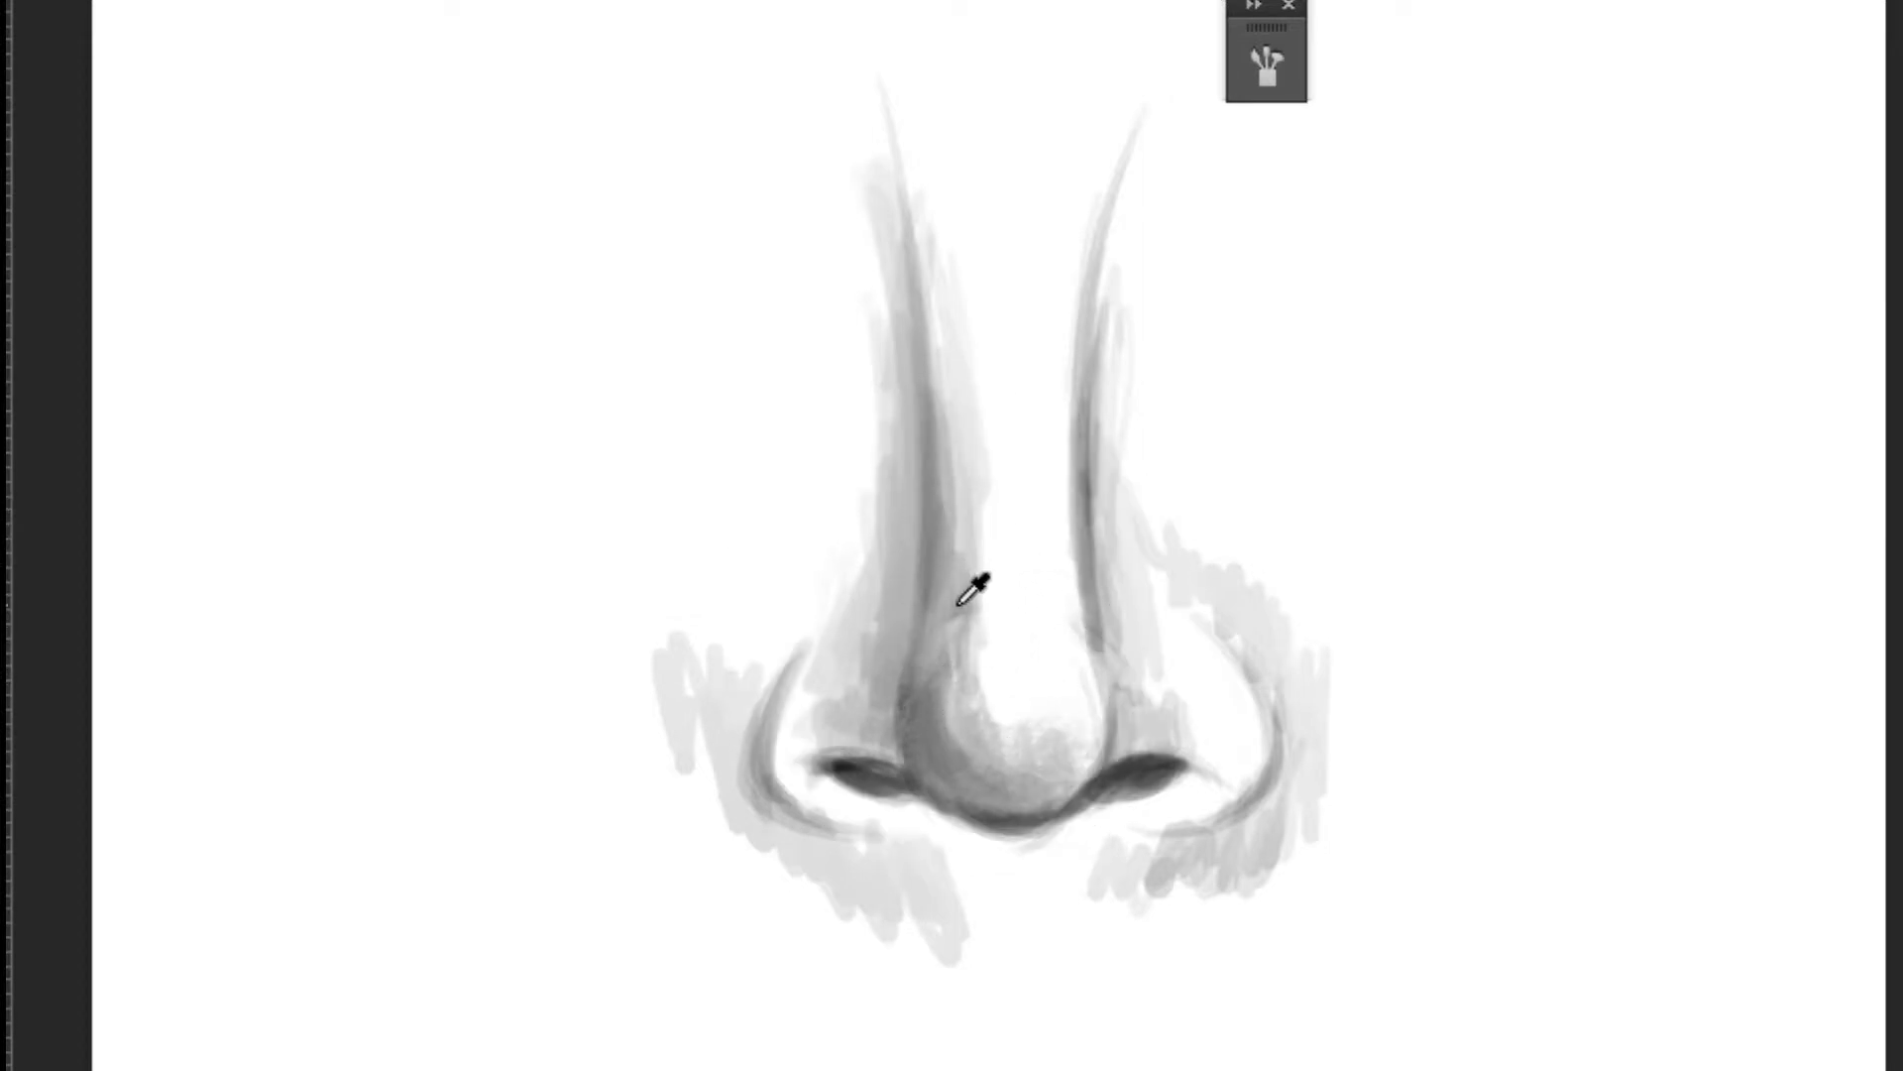
left_click_drag(960, 544, 927, 680)
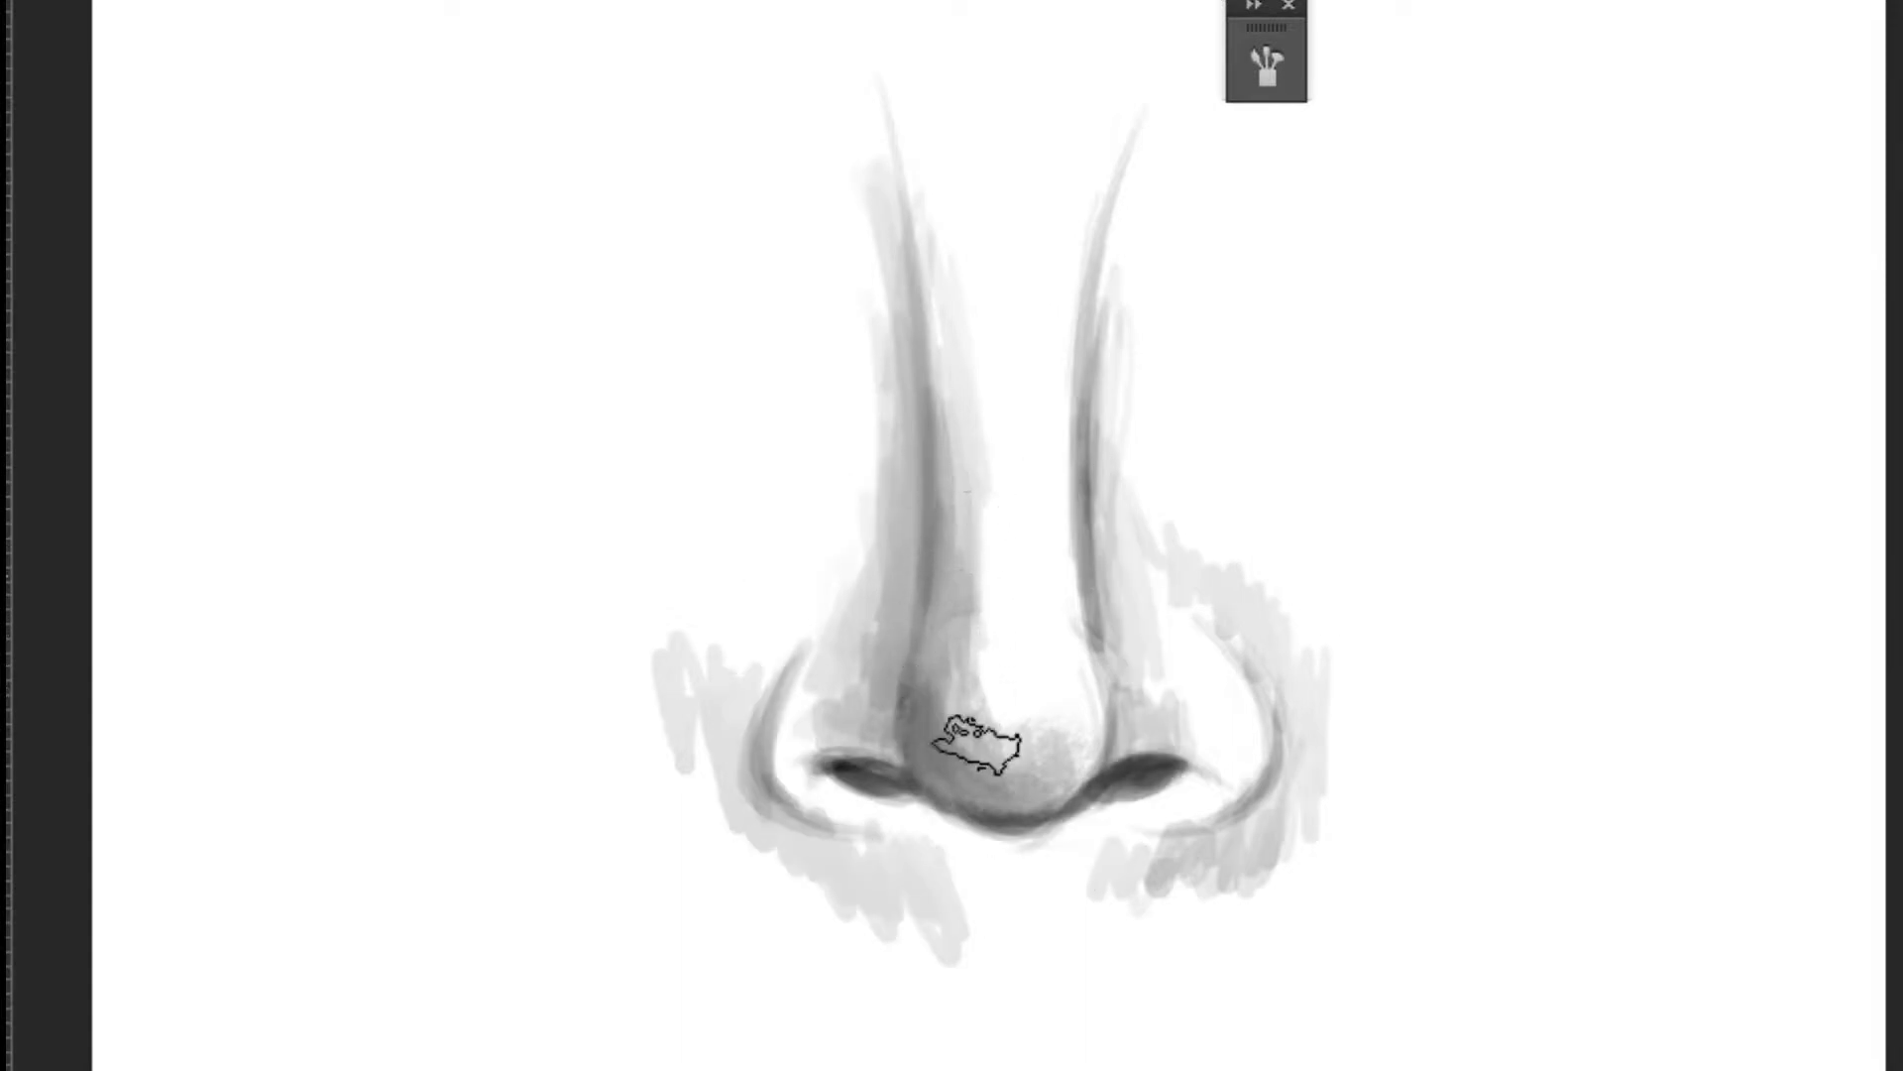
left_click(981, 643, "alt")
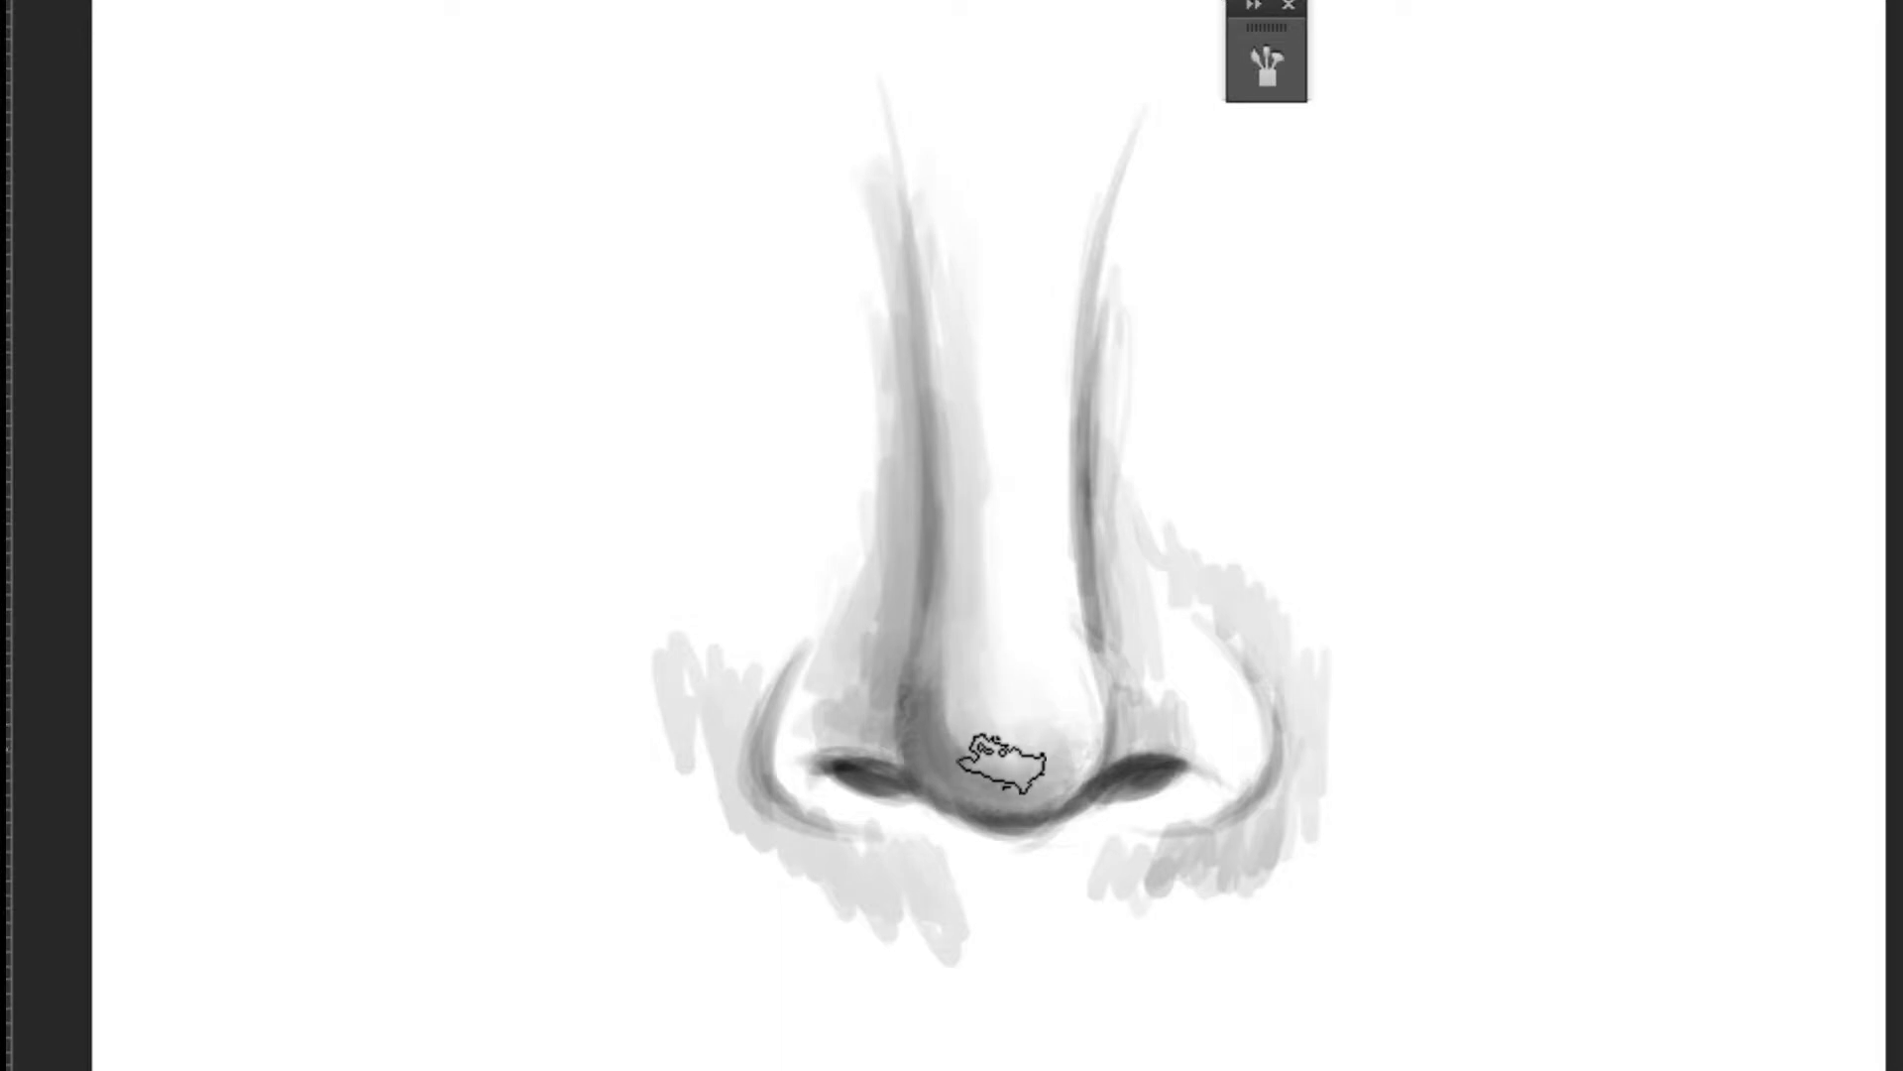
left_click(966, 731, "alt")
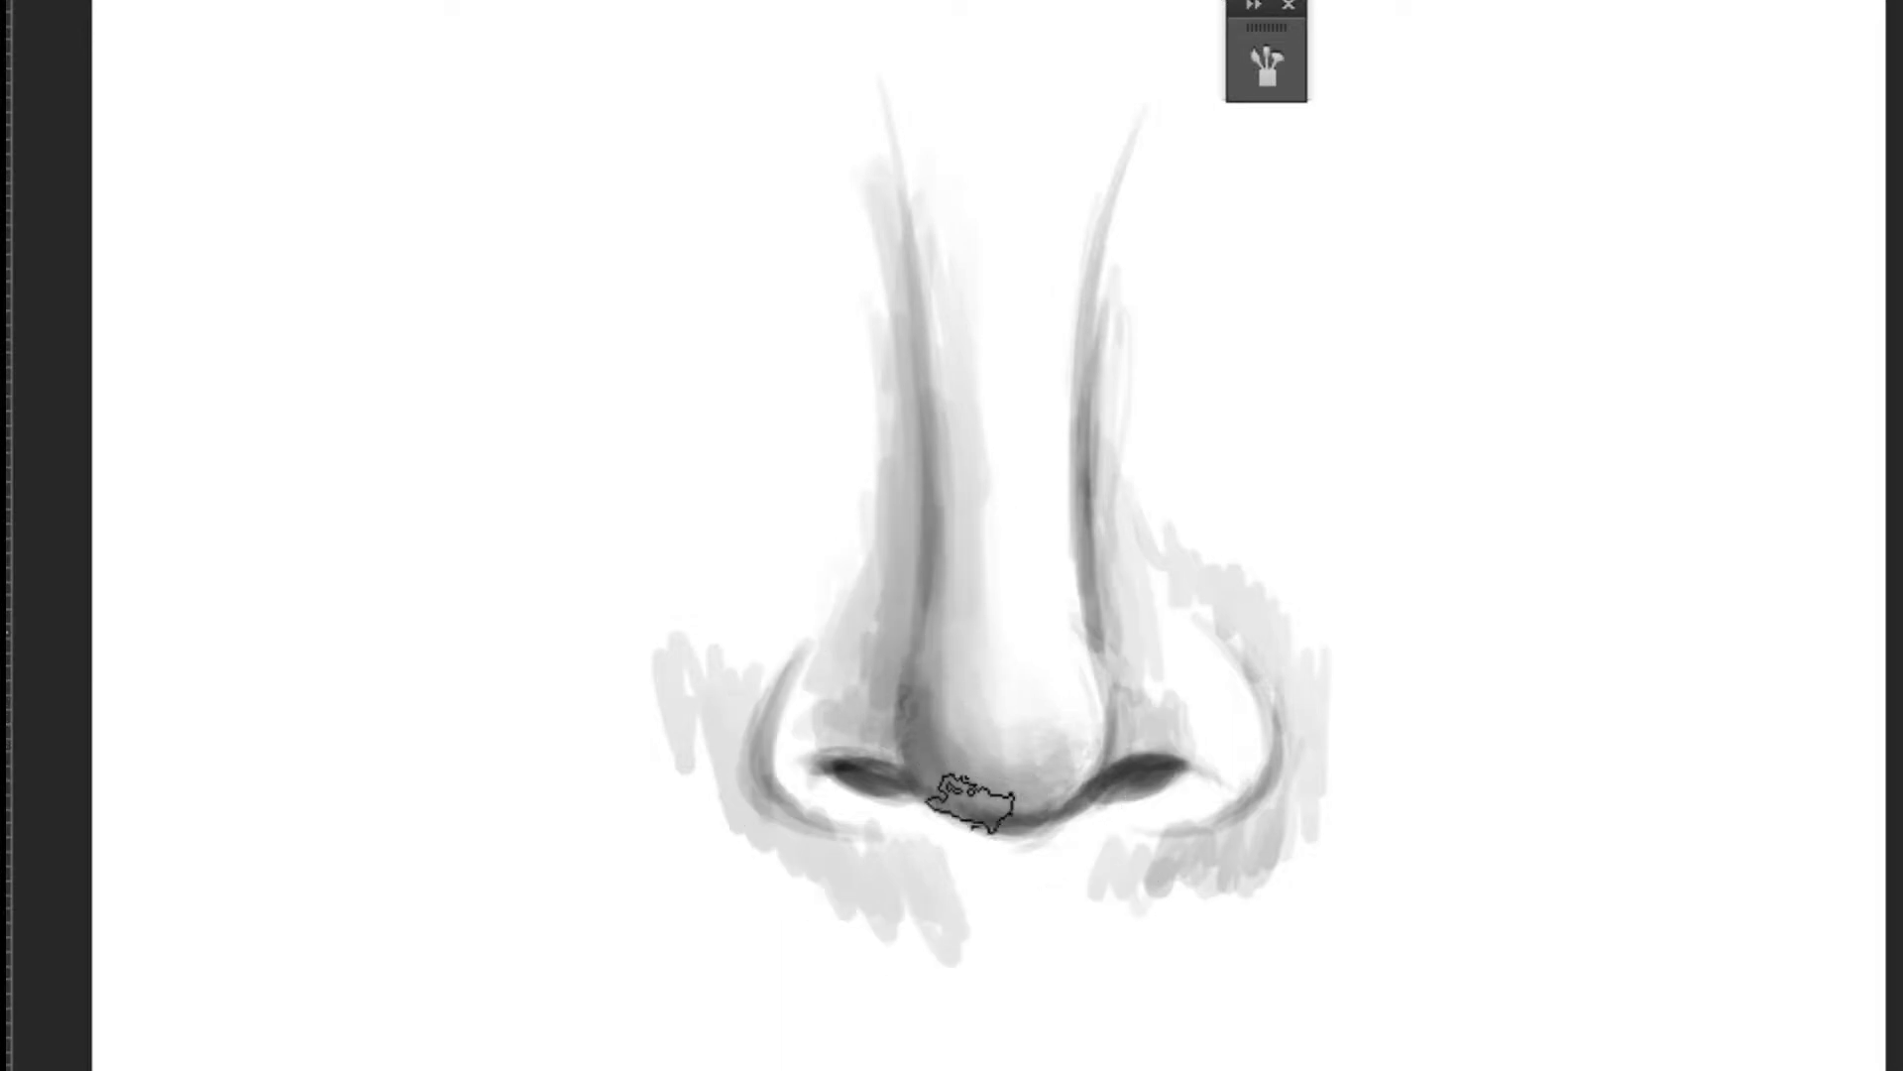
left_click(950, 726, "alt")
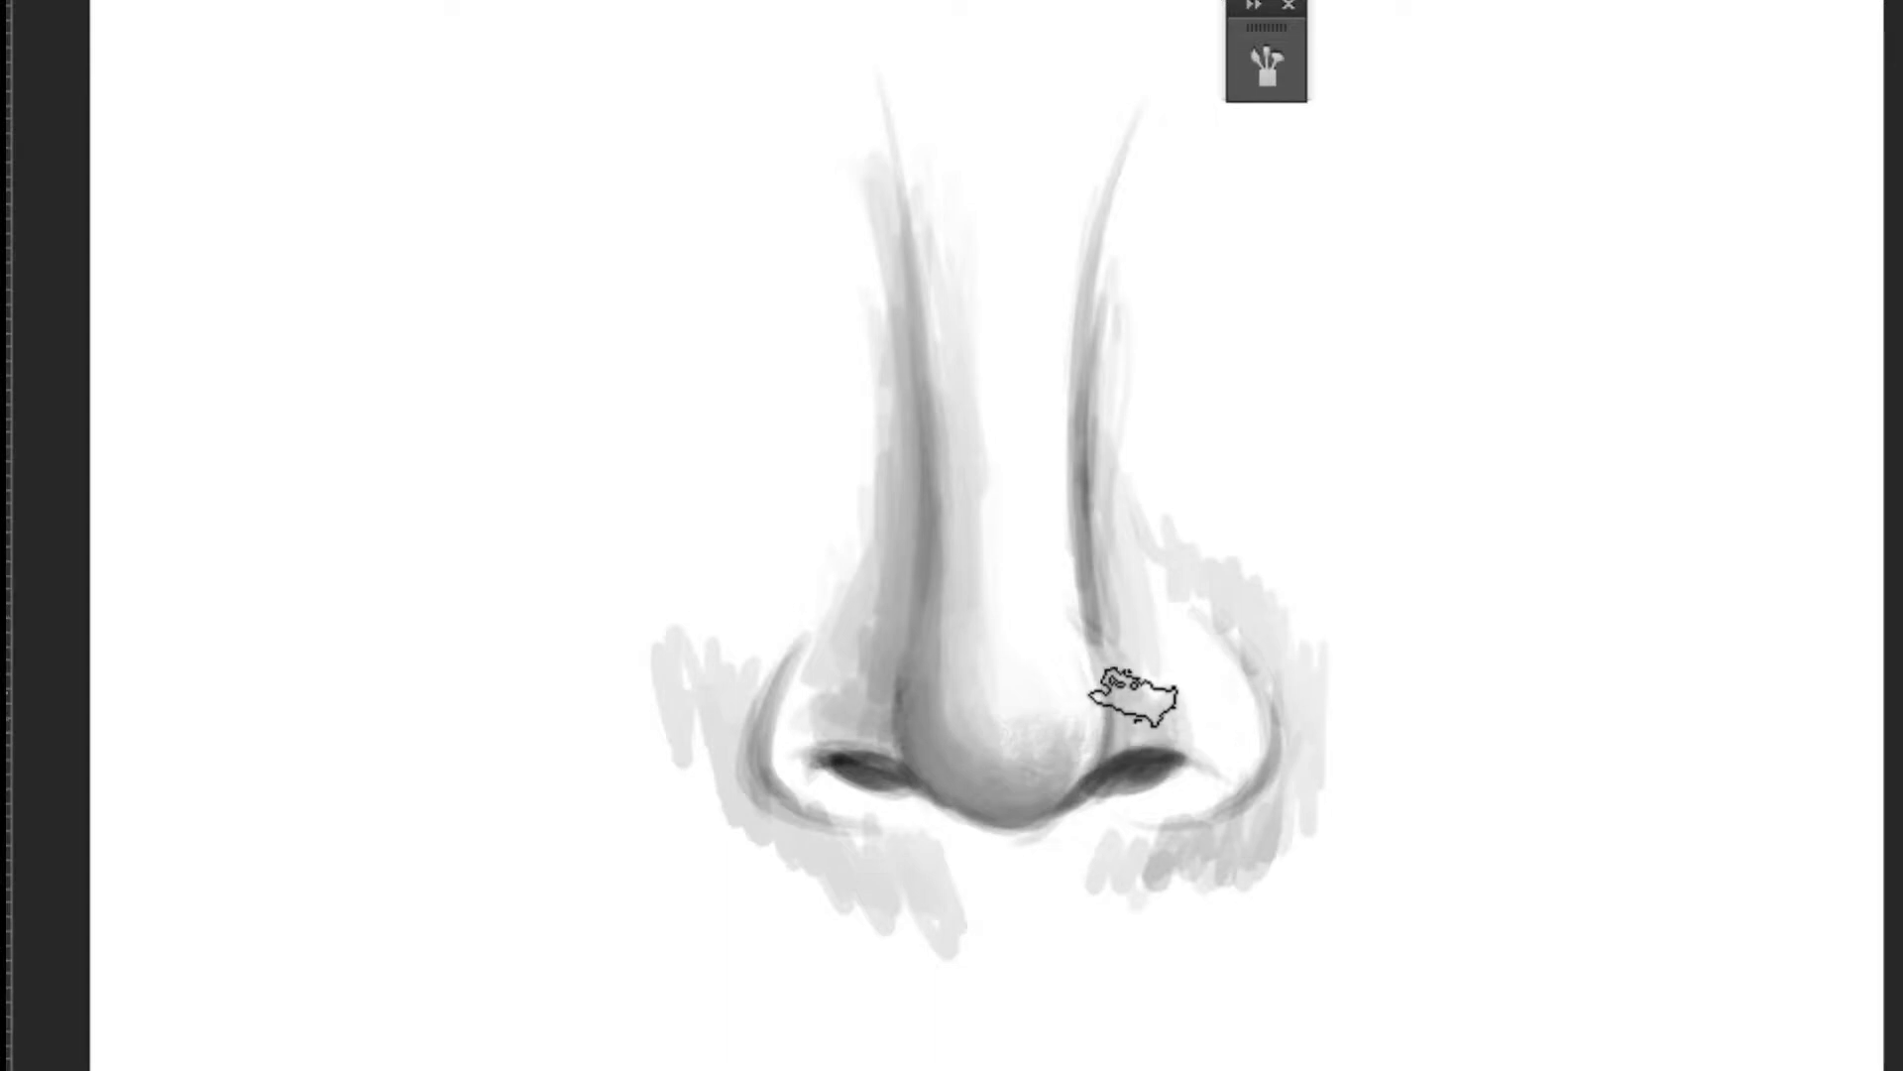
Step: Erase the top of the right nose line and build soft shading along the right side
left_click(1118, 734, "alt")
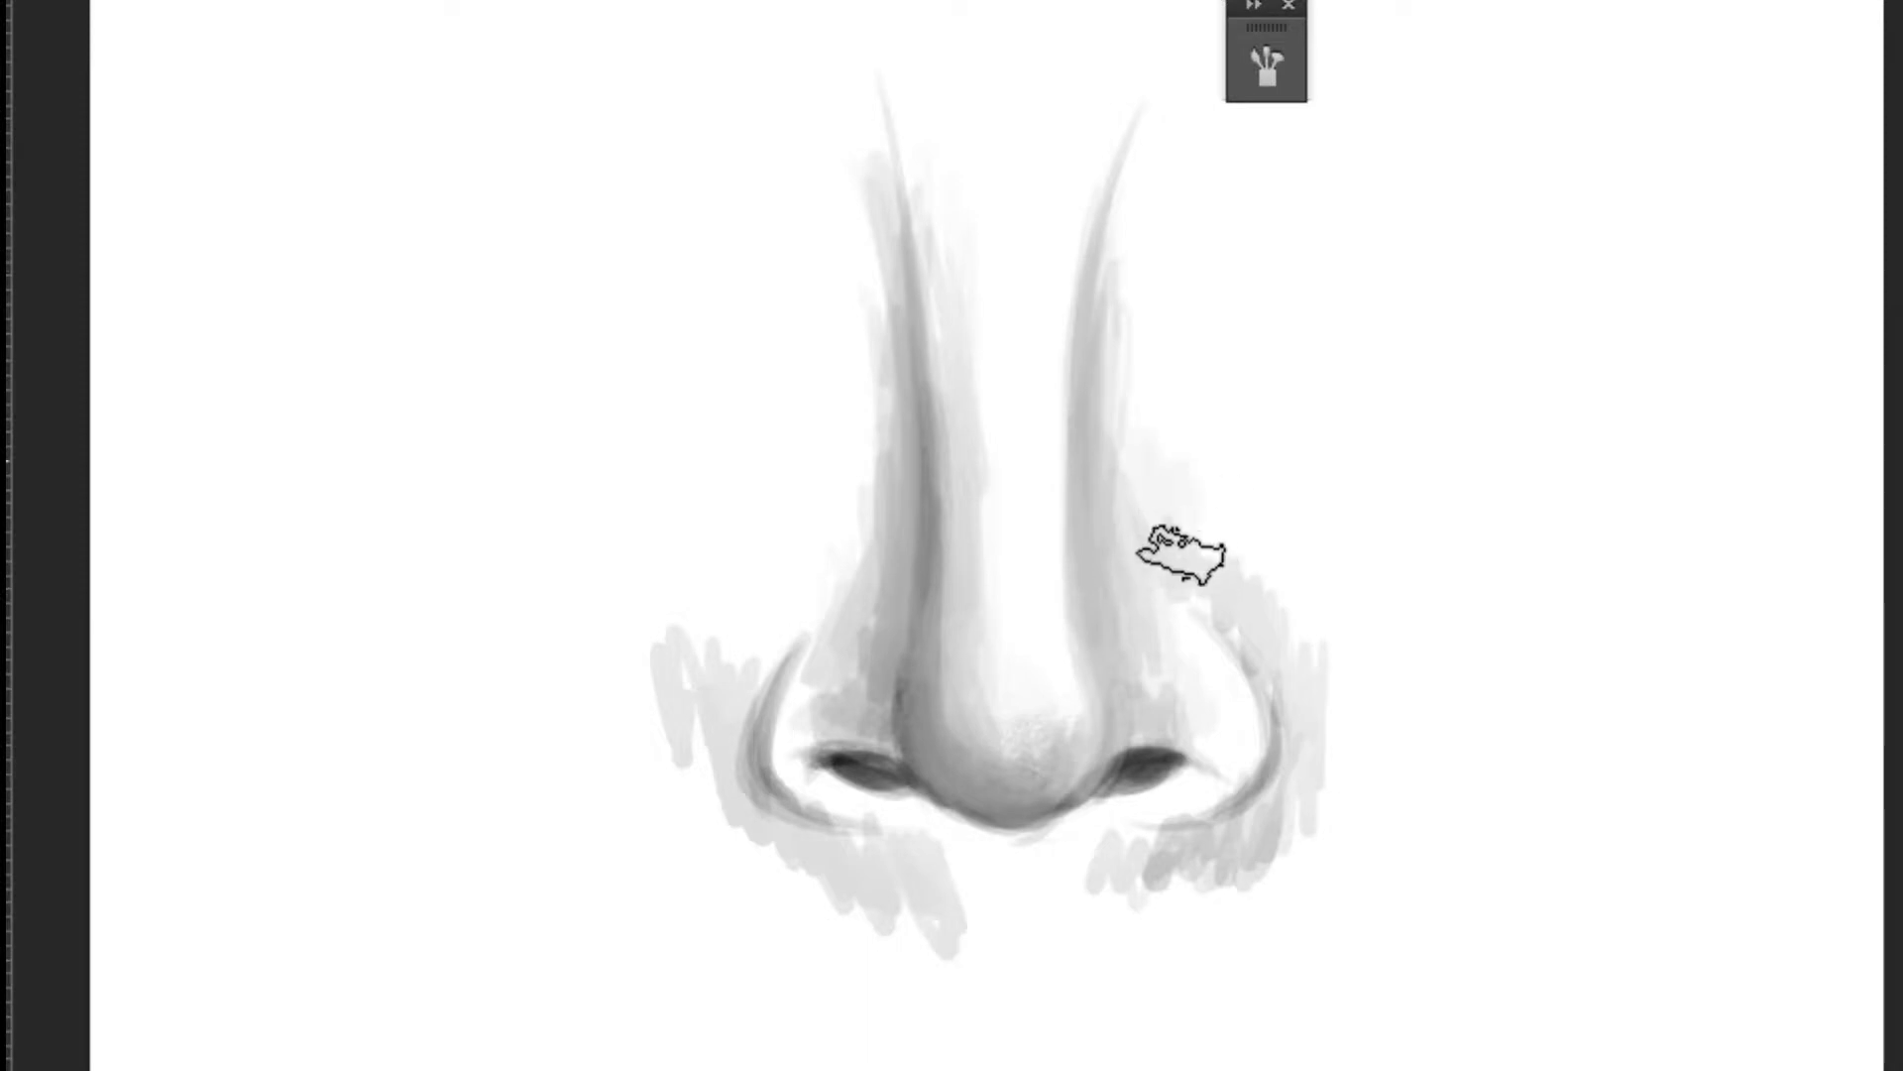
key("e")
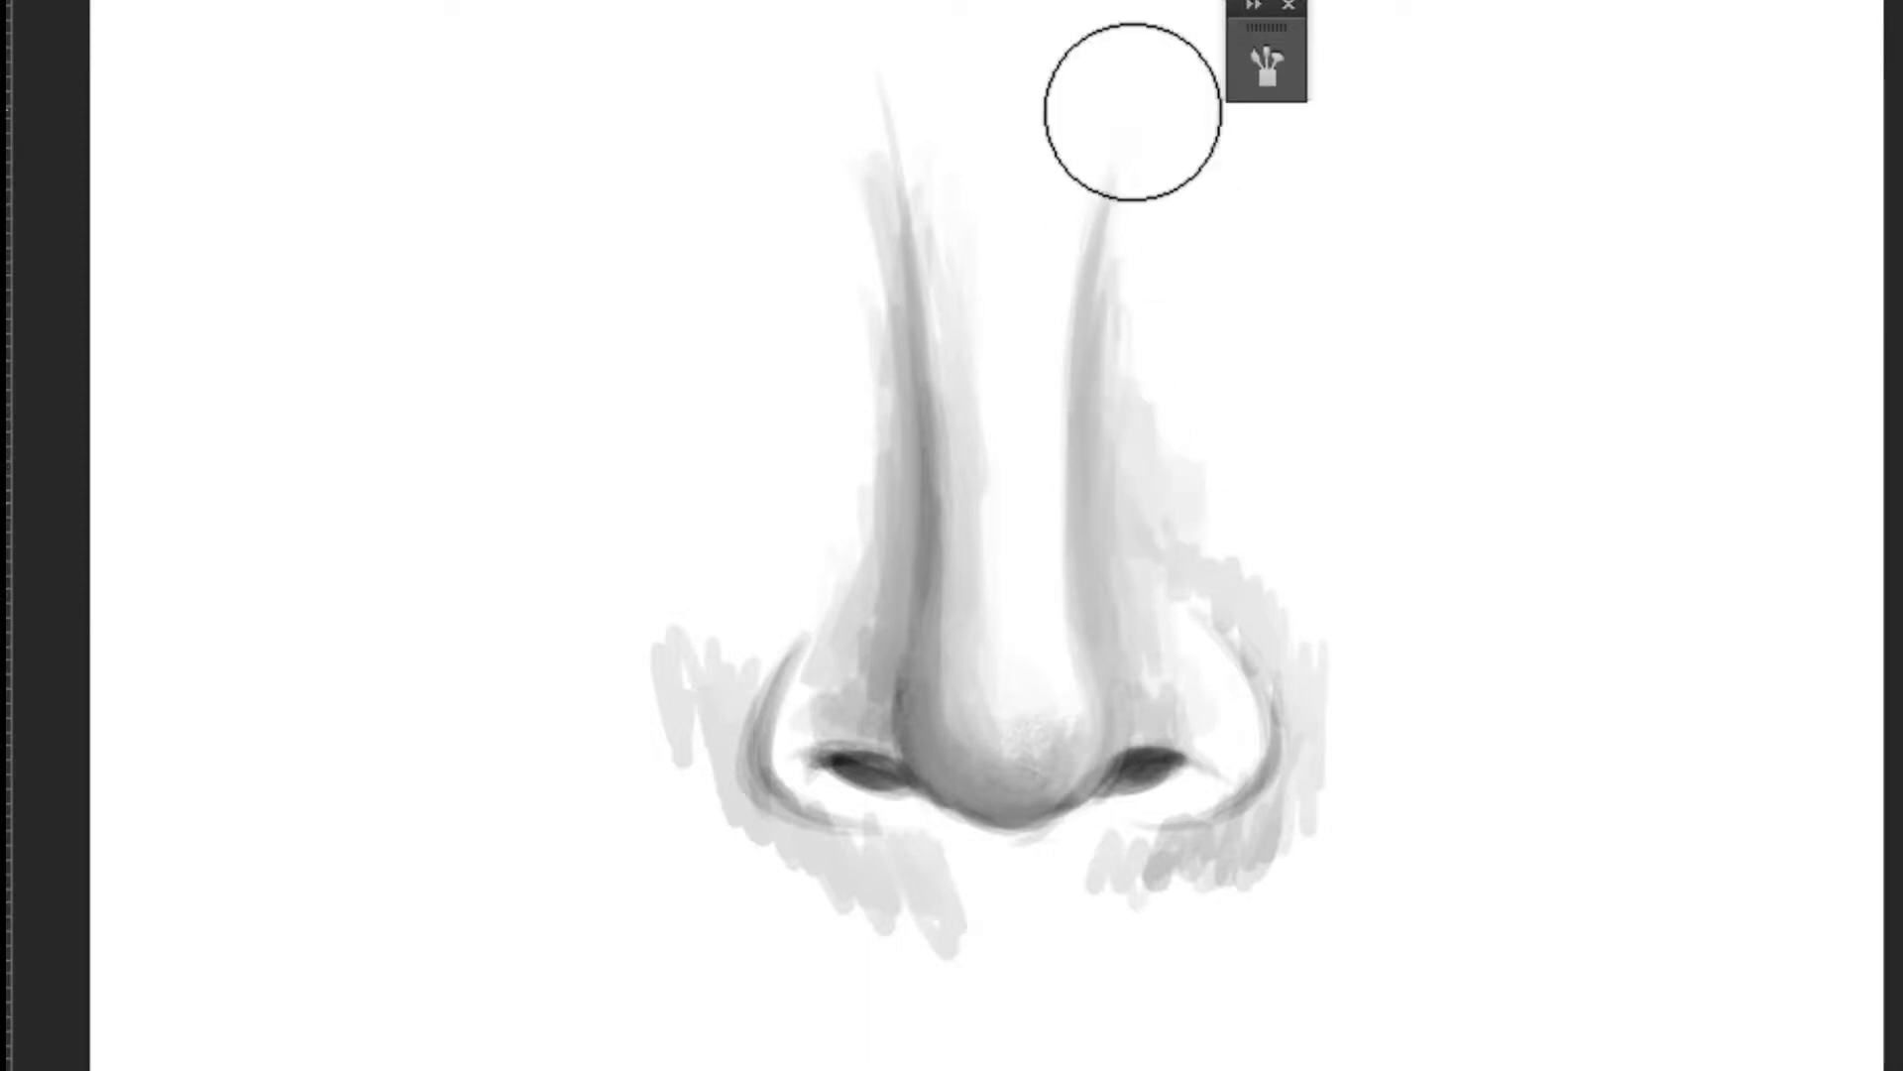
mouse_move(1130, 115)
left_mouse_down()
mouse_move(1087, 174)
mouse_move(1114, 208)
mouse_move(1105, 481)
left_mouse_up()
left_click(1112, 313, "alt")
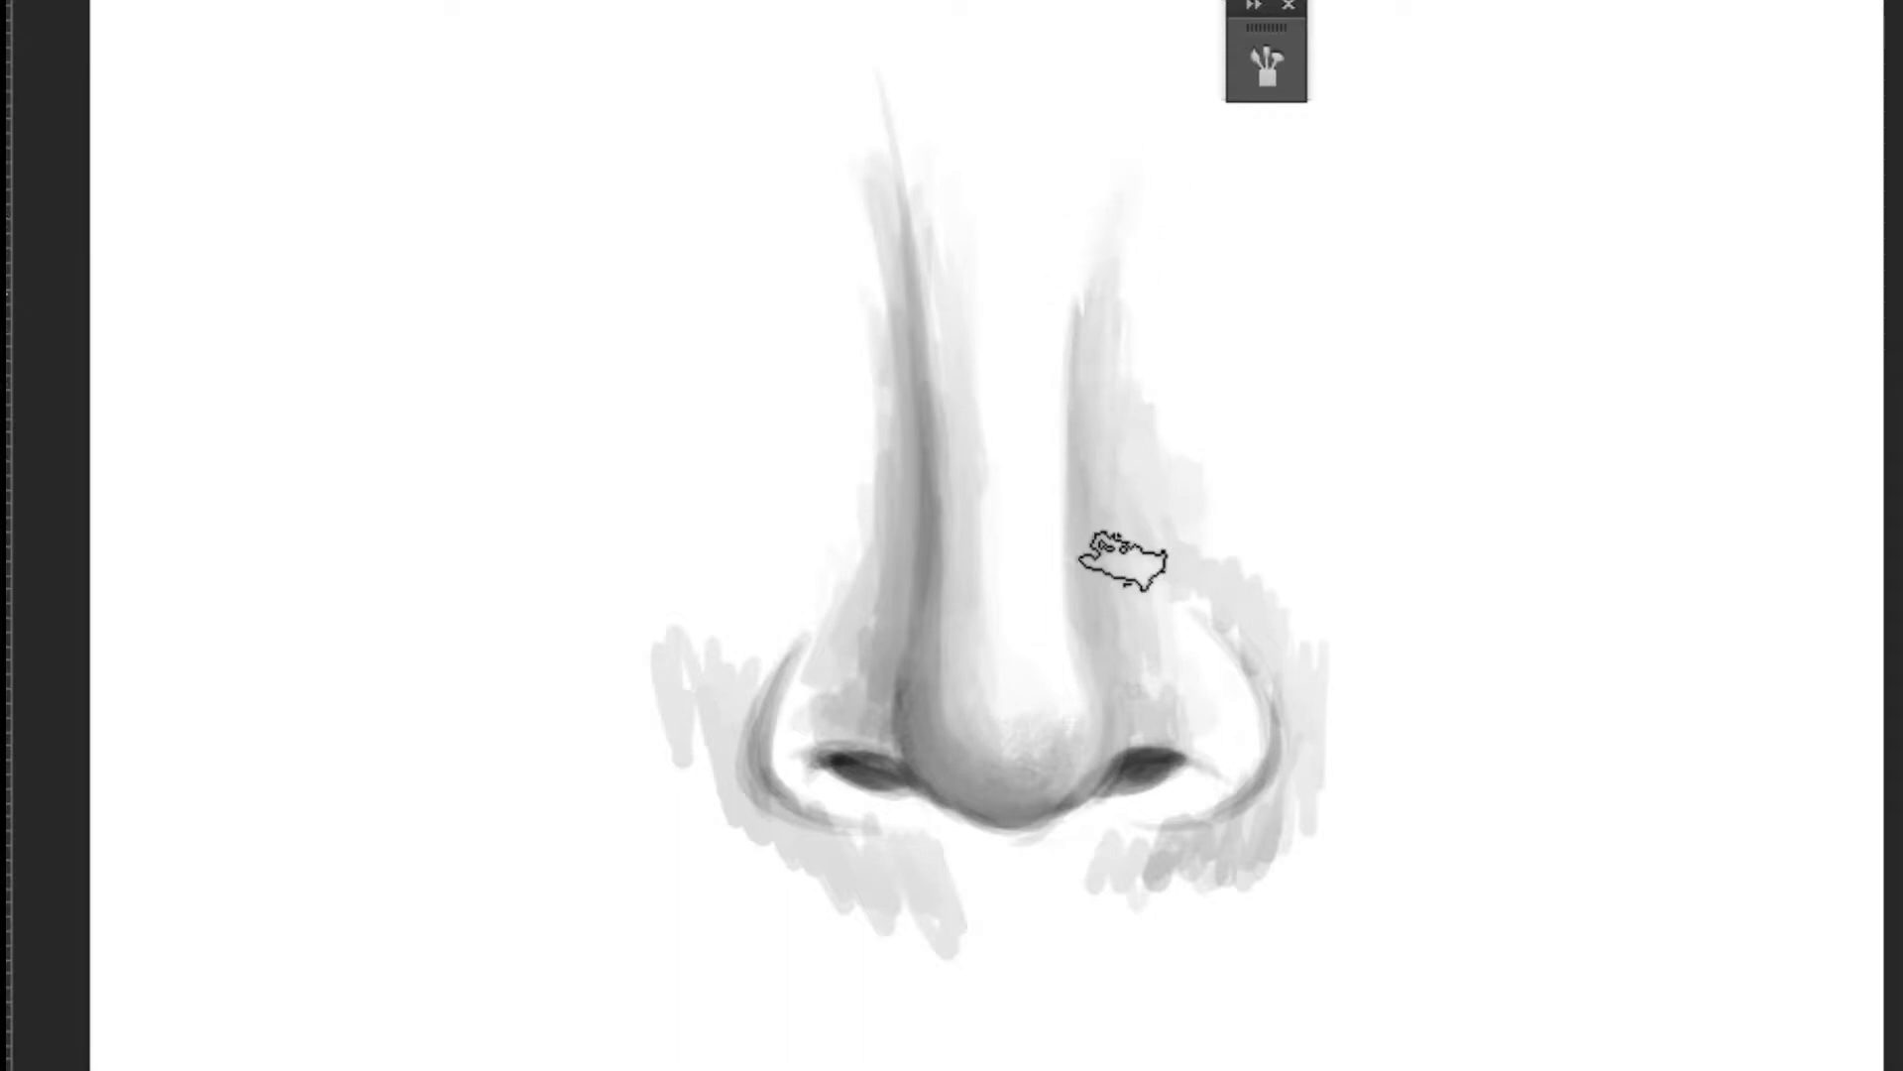
left_click_drag(1099, 333, 1114, 488)
left_click_drag(1156, 574, 1097, 455)
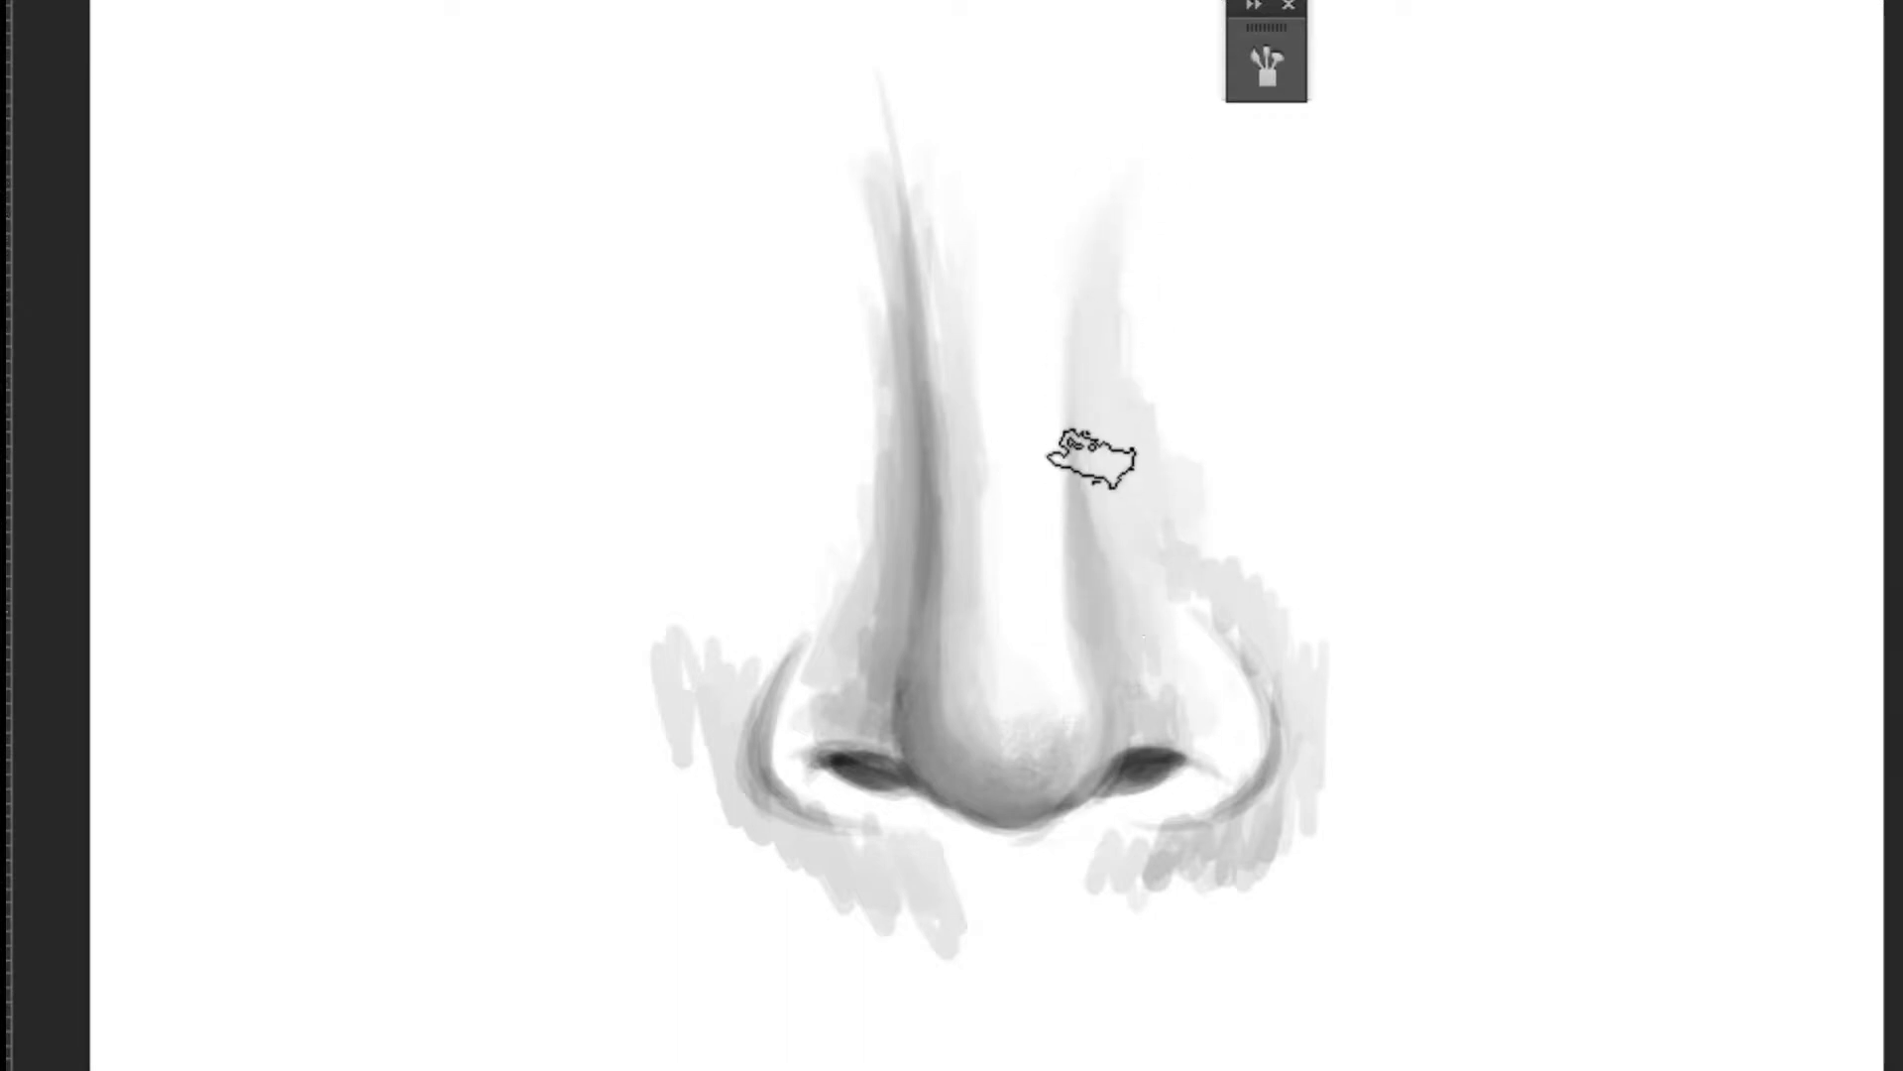
Step: Shade the right nostril wing and fill the cheek around it with light grey
left_click(1100, 583, "alt")
mouse_move(1156, 531)
left_mouse_down()
mouse_move(1240, 628)
mouse_move(1295, 629)
mouse_move(1193, 574)
mouse_move(1277, 777)
mouse_move(1261, 633)
left_mouse_up()
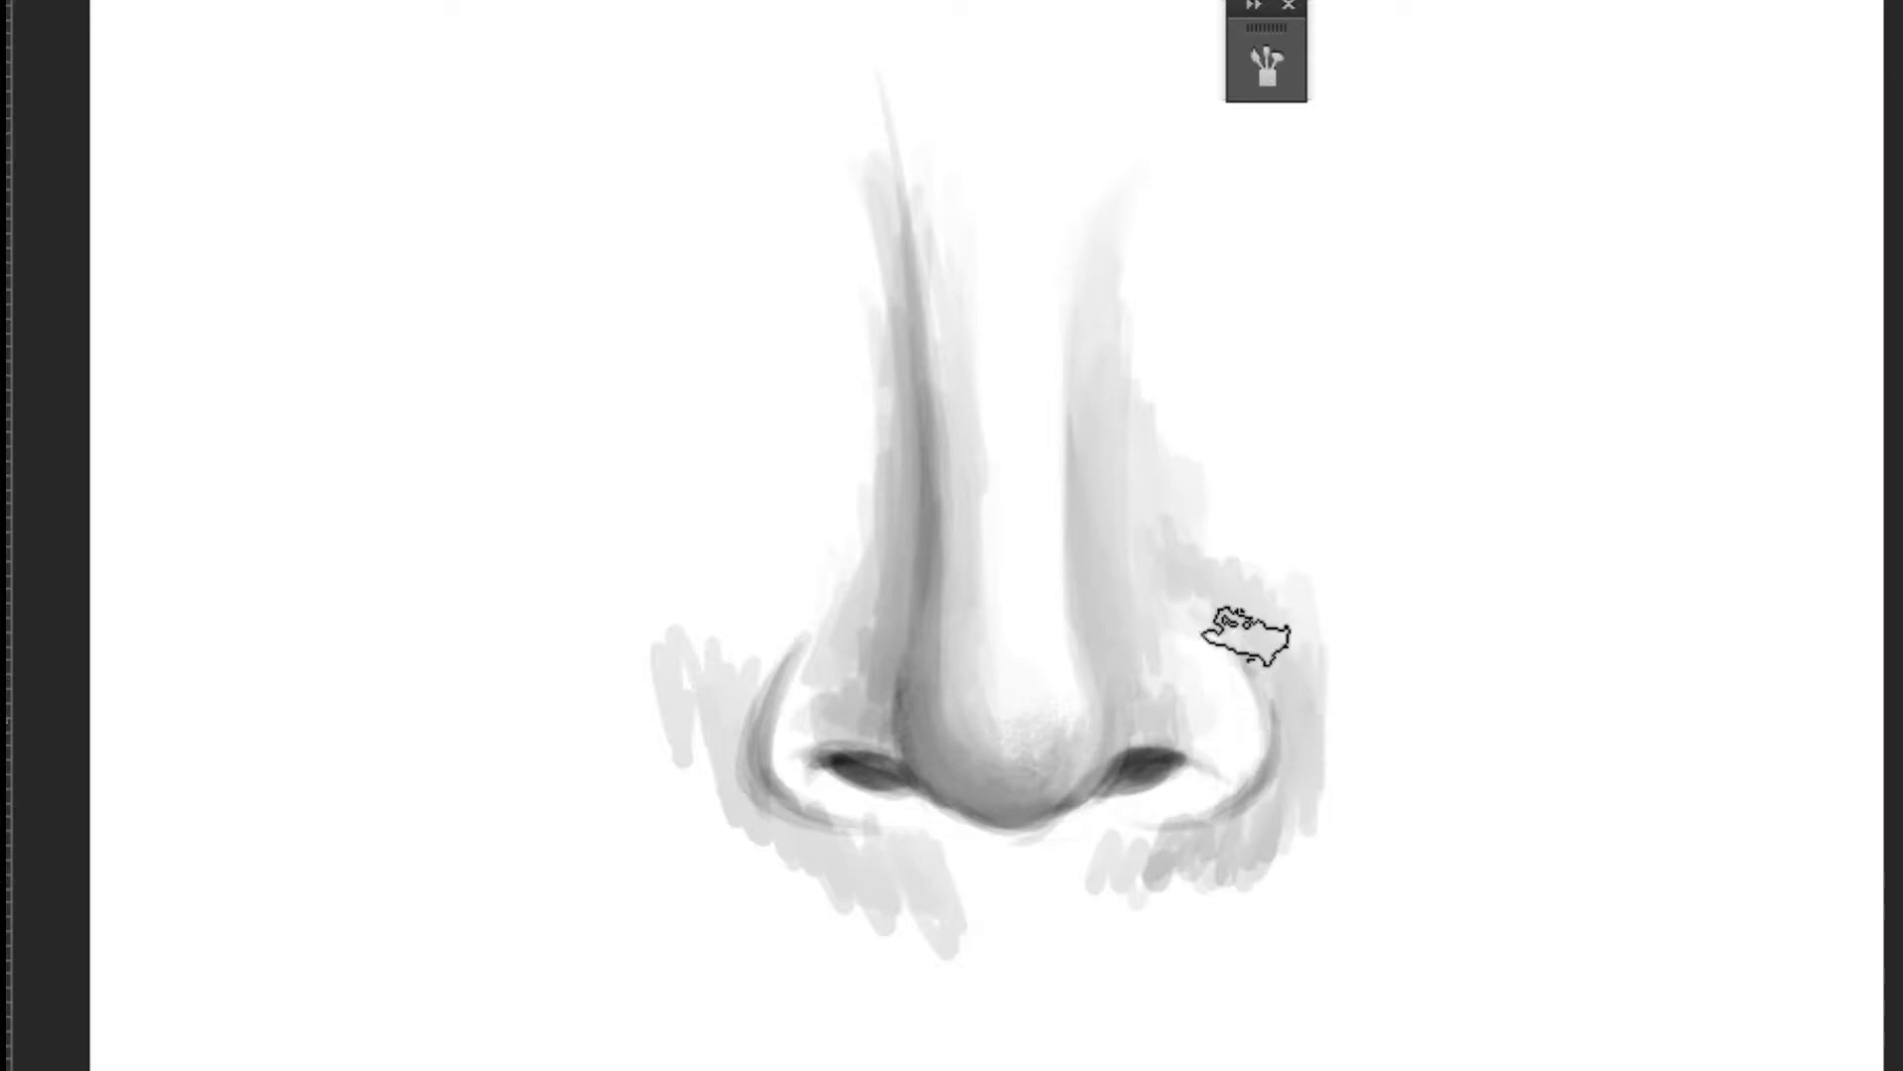
left_click_drag(1246, 629, 1301, 756)
left_click_drag(1170, 872, 1180, 932)
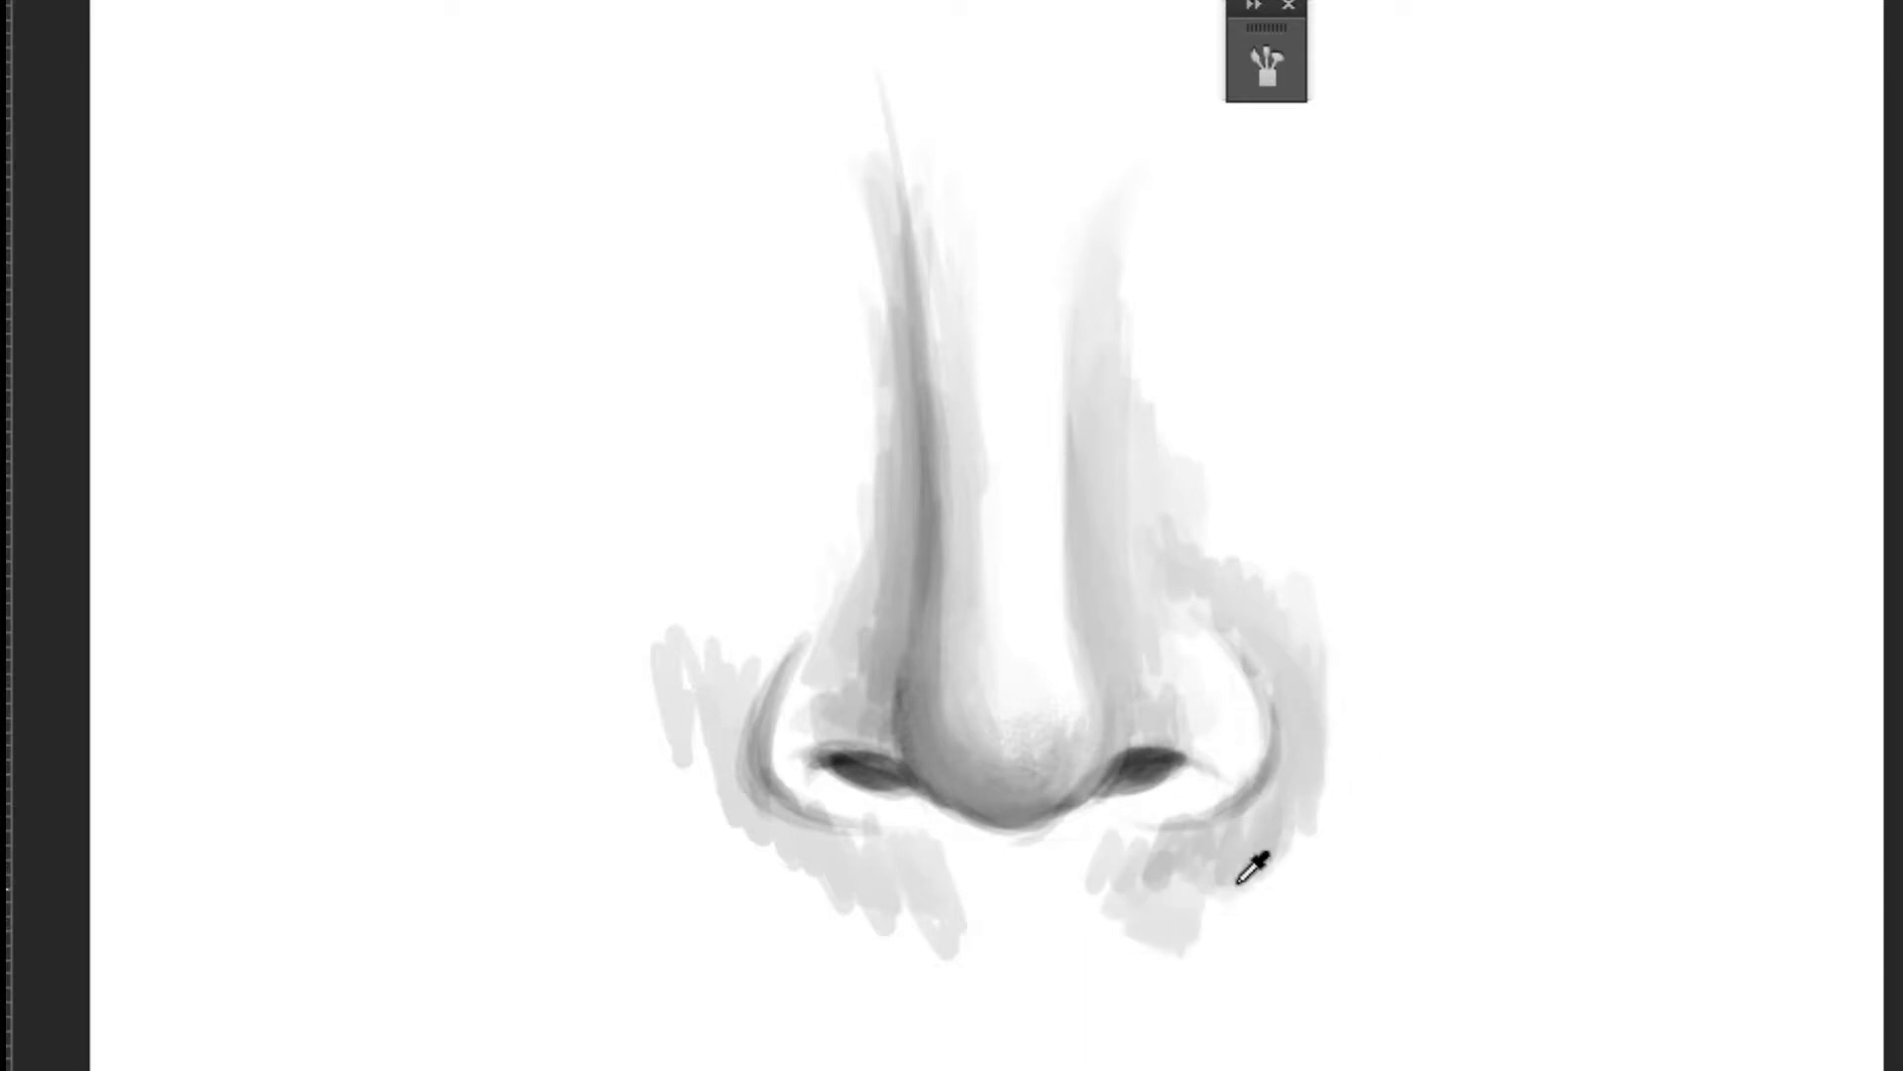
mouse_move(1155, 852)
left_mouse_down()
mouse_move(1147, 956)
mouse_move(1219, 820)
mouse_move(1240, 872)
mouse_move(1299, 751)
mouse_move(1330, 807)
mouse_move(1313, 659)
mouse_move(1311, 812)
left_mouse_up()
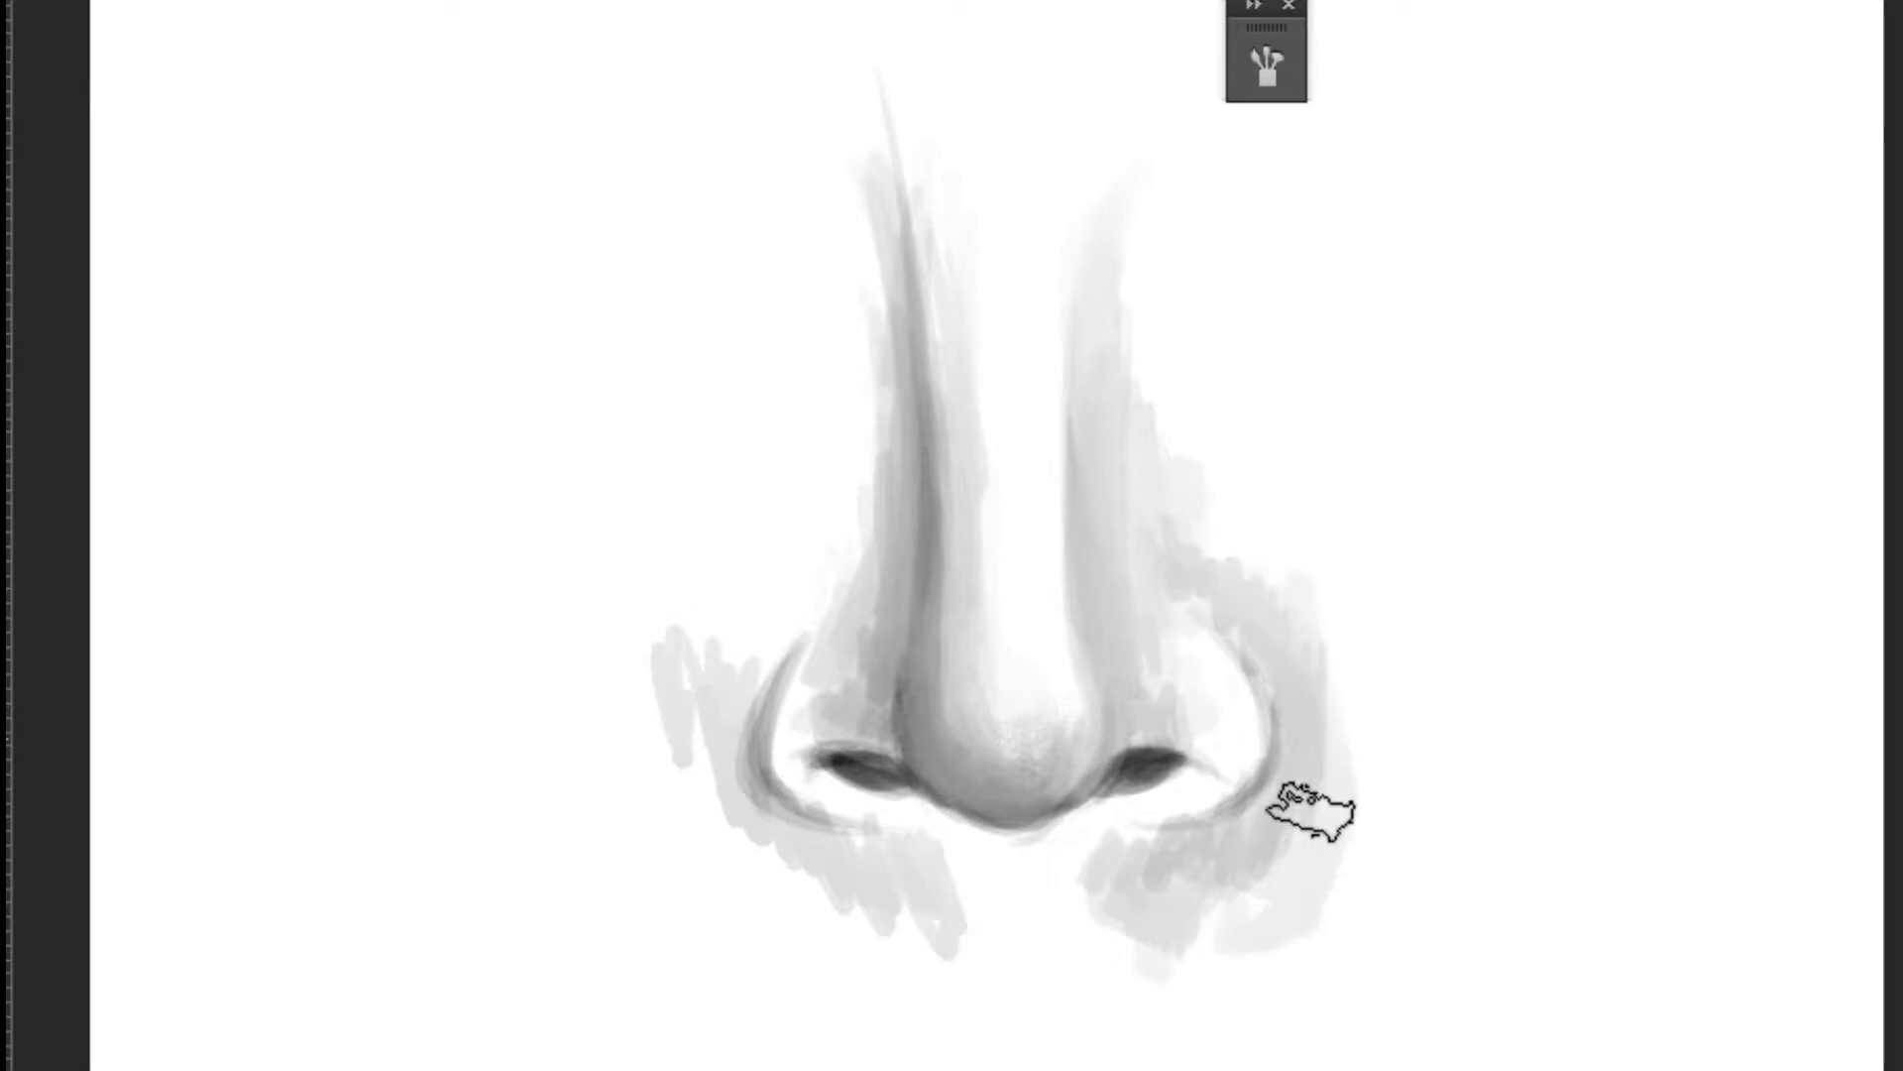
mouse_move(1232, 892)
left_mouse_down()
mouse_move(1342, 799)
mouse_move(1288, 630)
mouse_move(1297, 756)
mouse_move(1254, 625)
left_mouse_up()
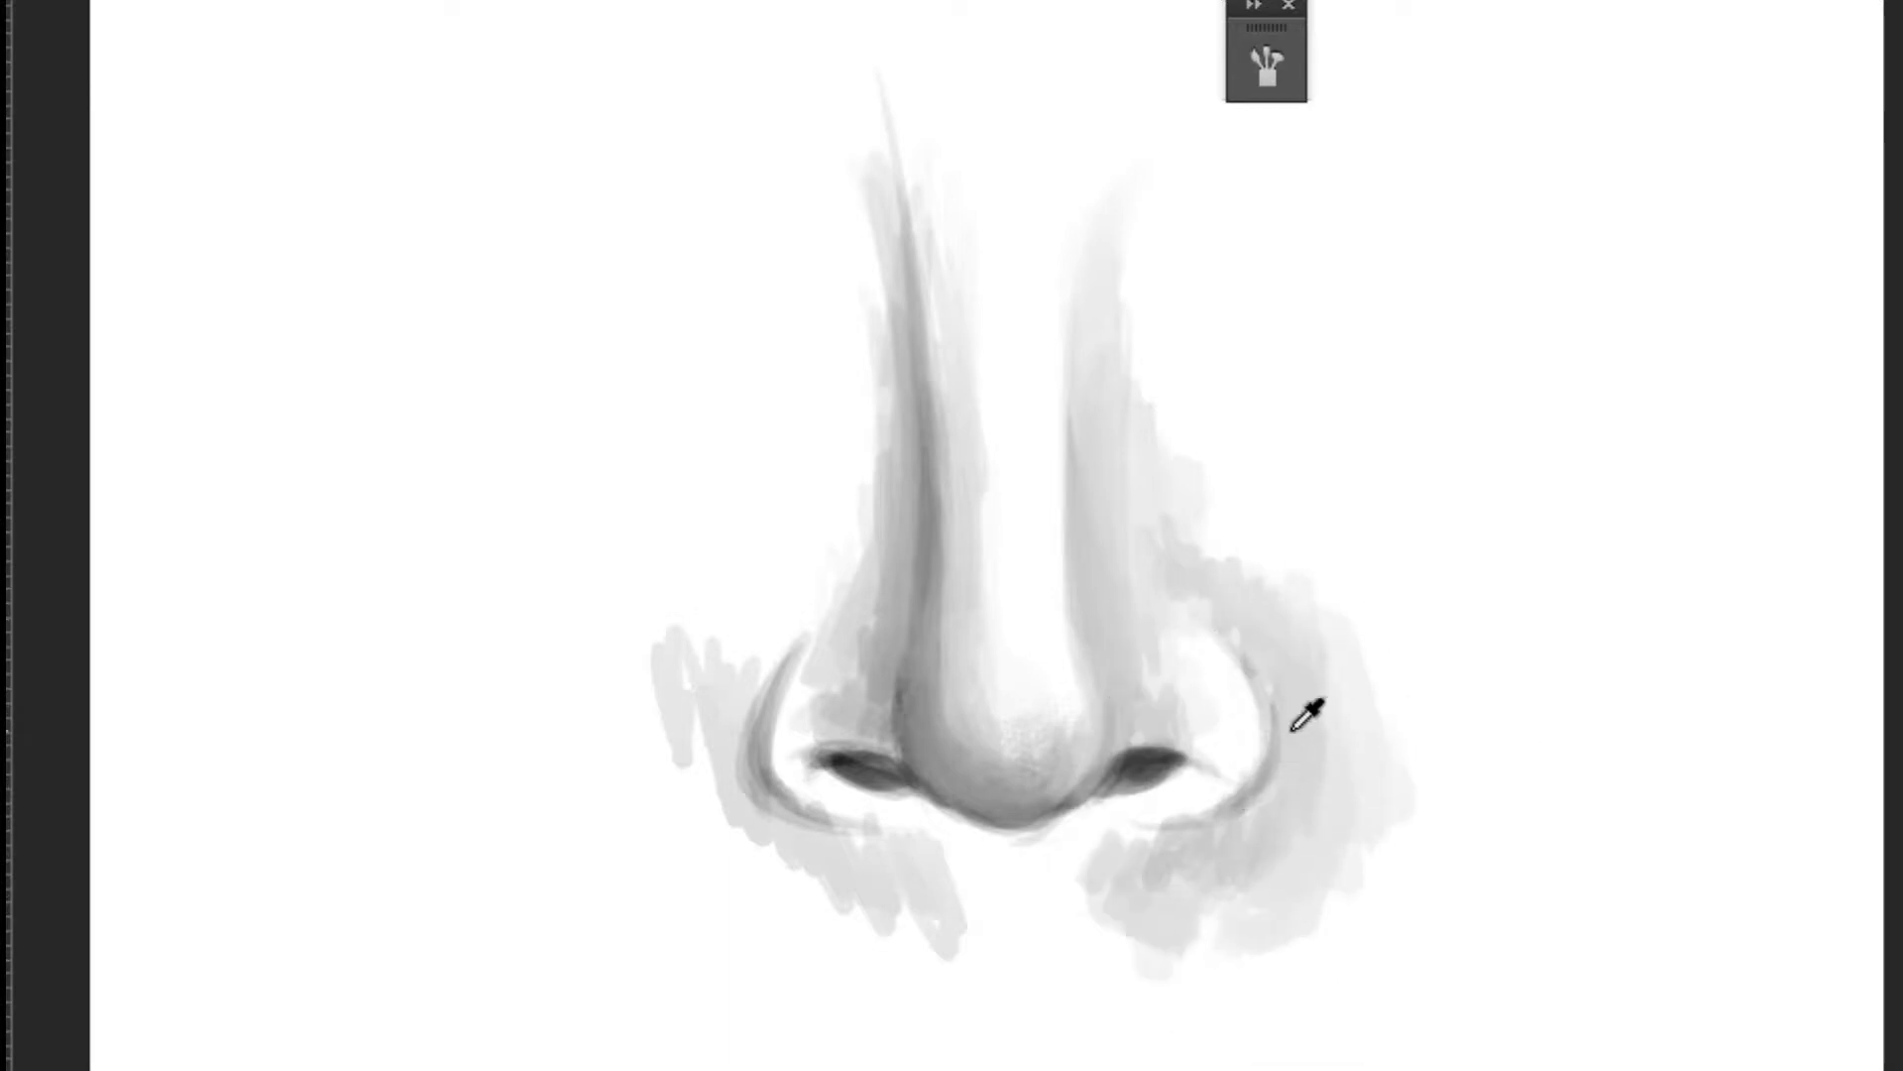
mouse_move(1289, 744)
left_mouse_down()
mouse_move(1157, 847)
mouse_move(1246, 603)
mouse_move(1170, 610)
left_mouse_up()
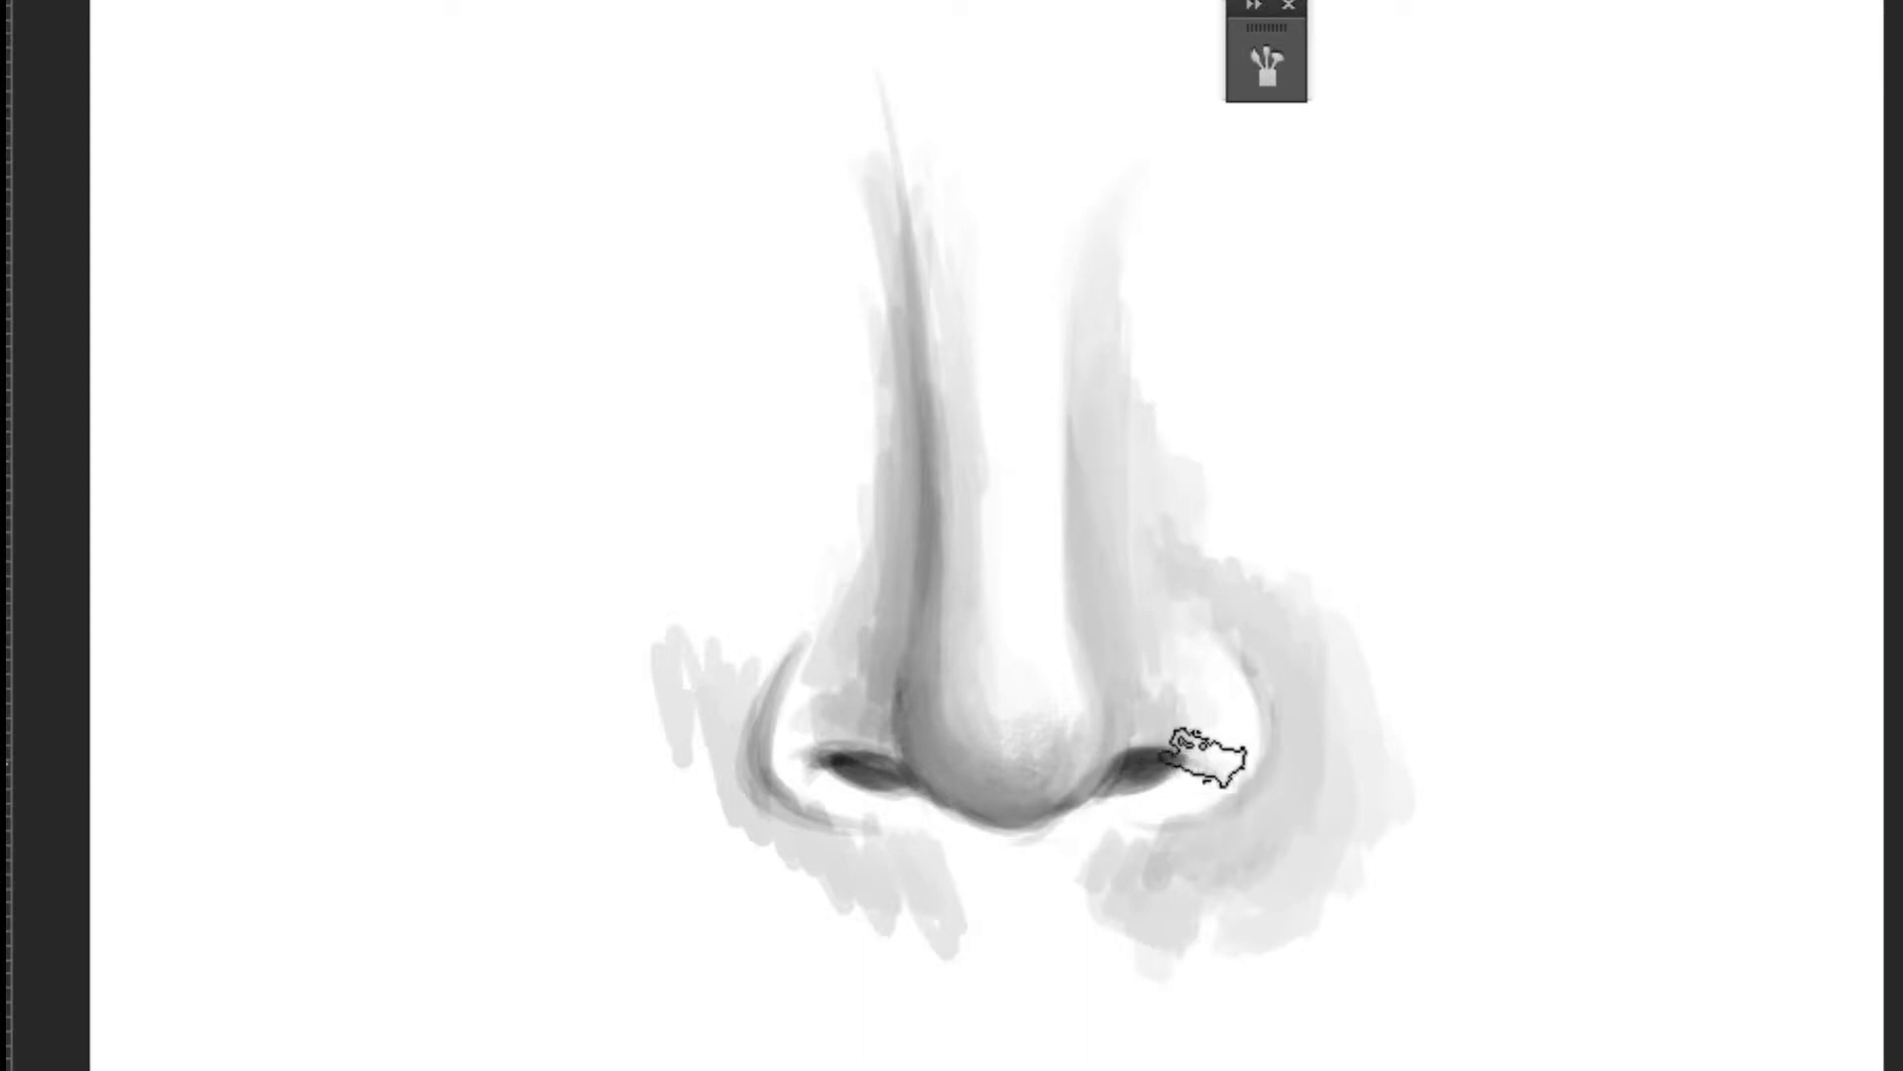
Step: With a smaller brush, tighten the left nostril and darken the tip's underside contour
scroll(1251, 820, "up", 2)
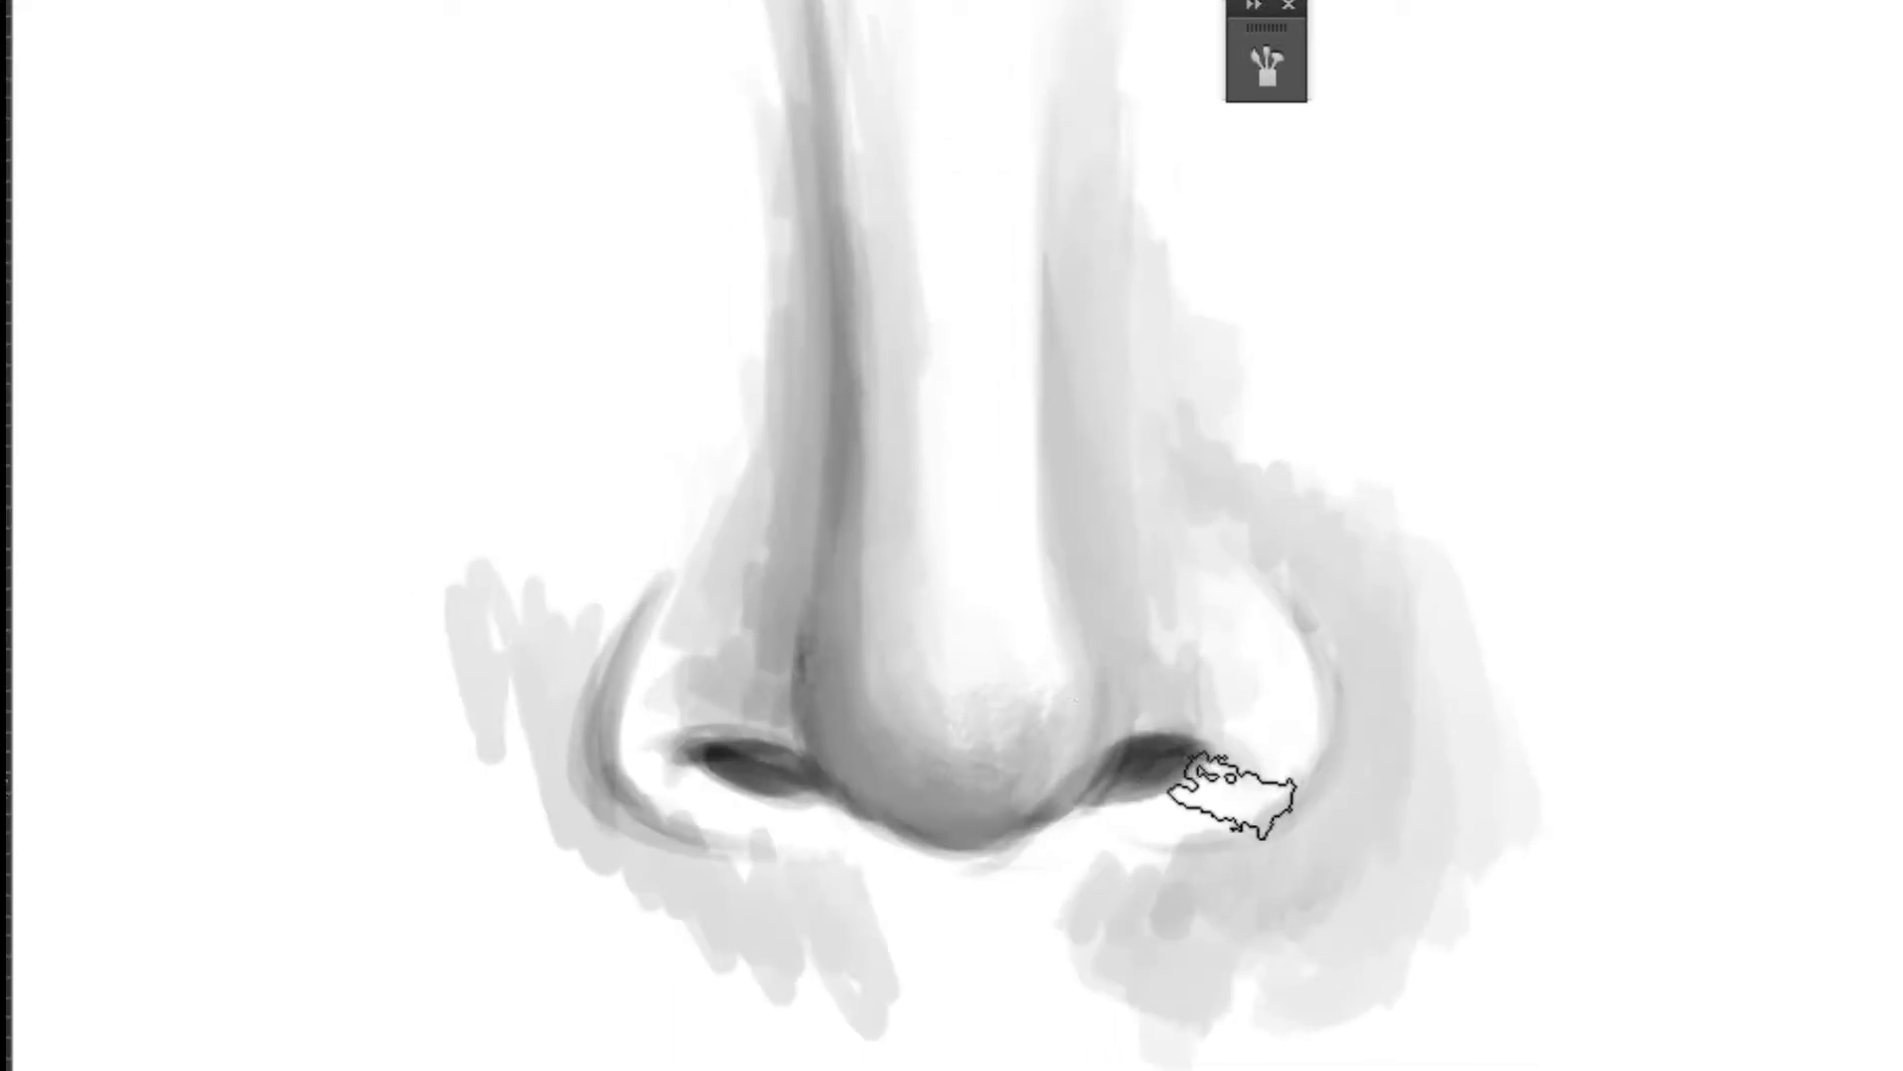
key("bracketleft")
key("bracketleft")
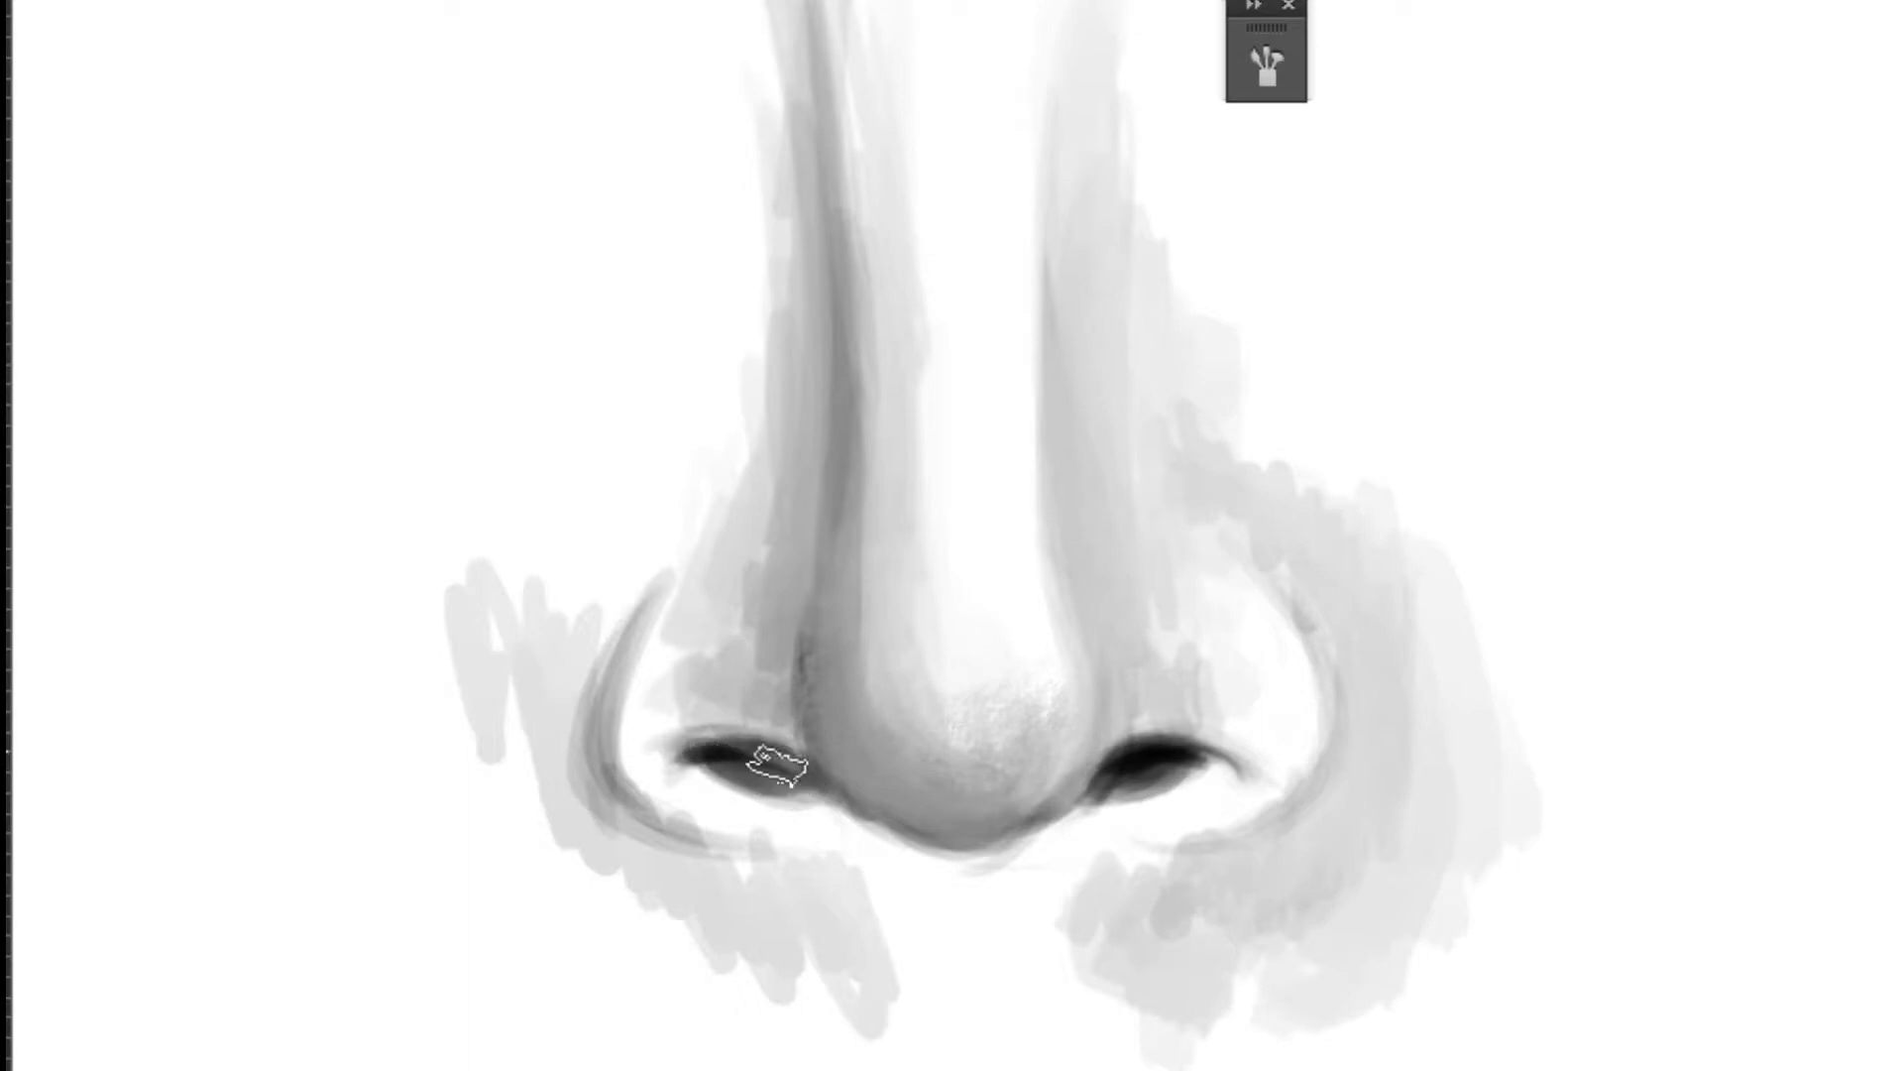
left_click_drag(771, 773, 803, 793)
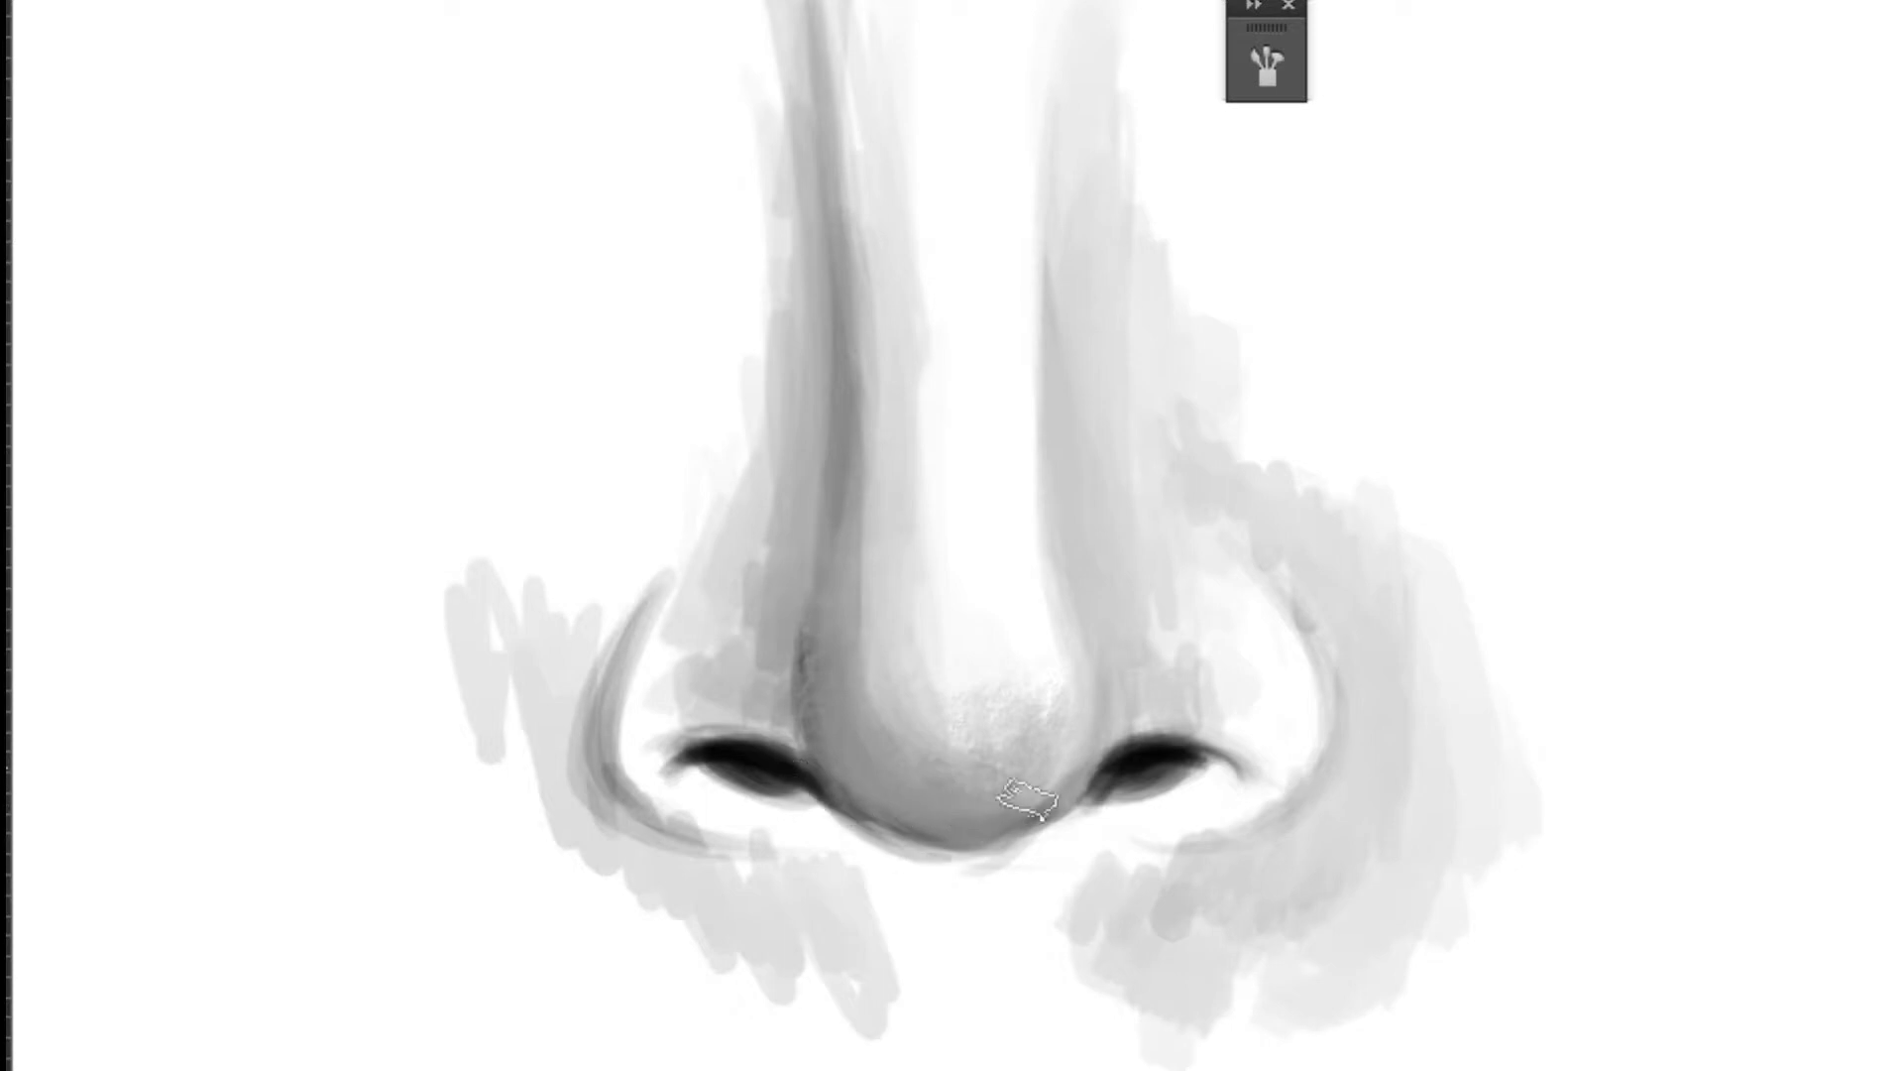
left_click_drag(947, 849, 828, 798)
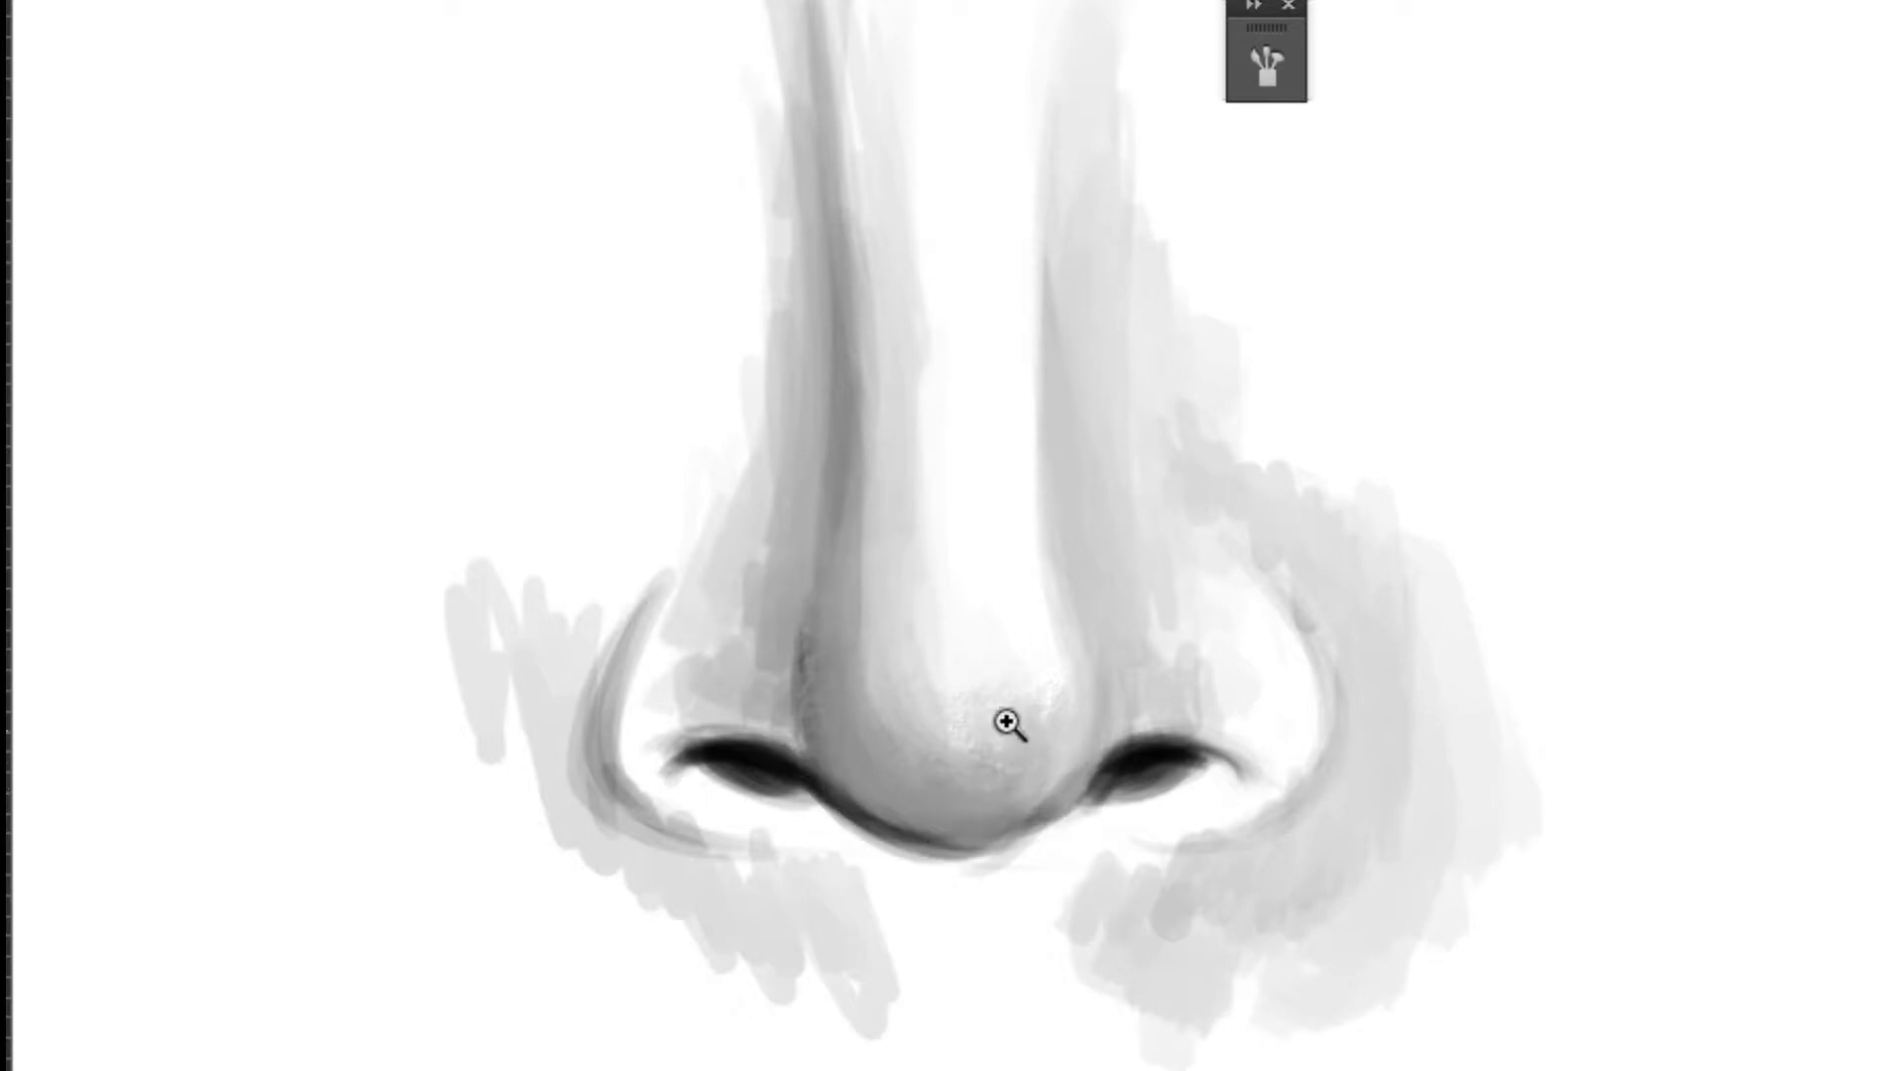
scroll(1008, 725, "down", 2)
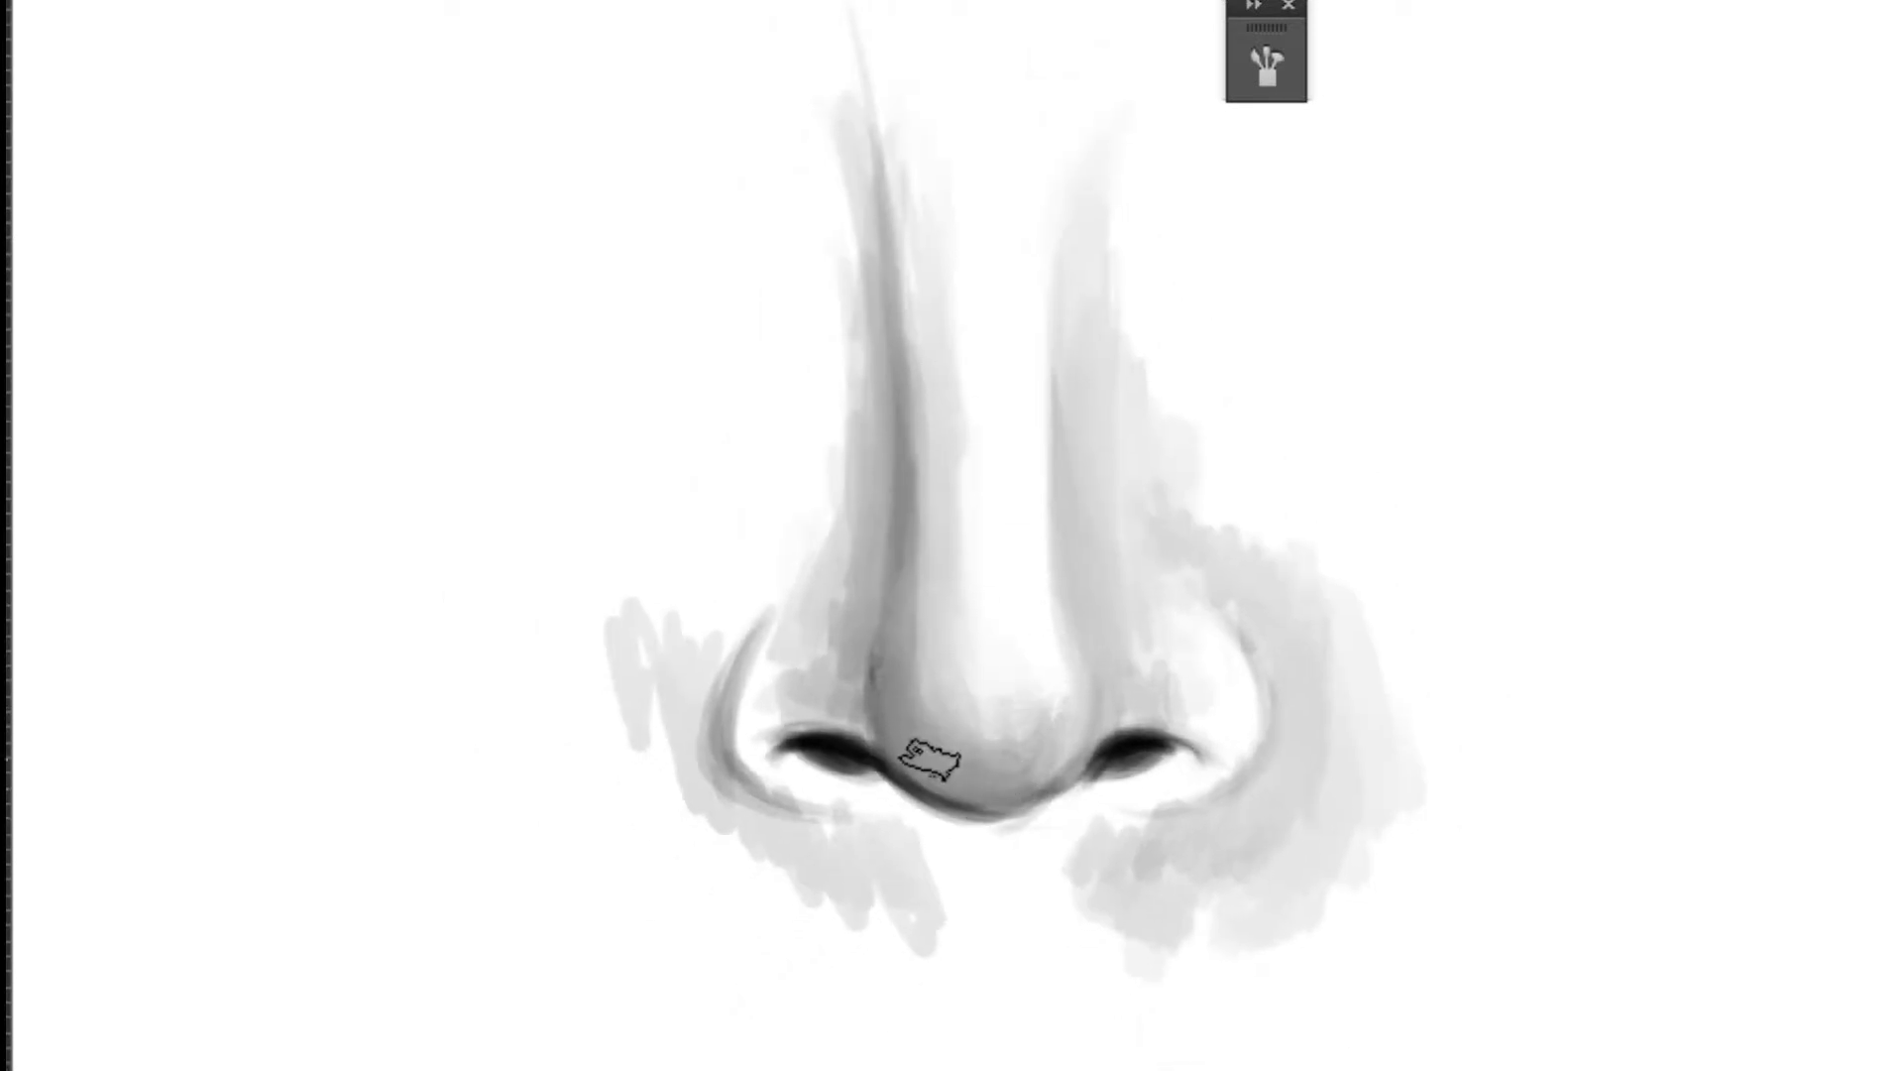
Step: Repaint both nostril wings with fuller shading, including above the left wing
left_click(699, 733, "alt")
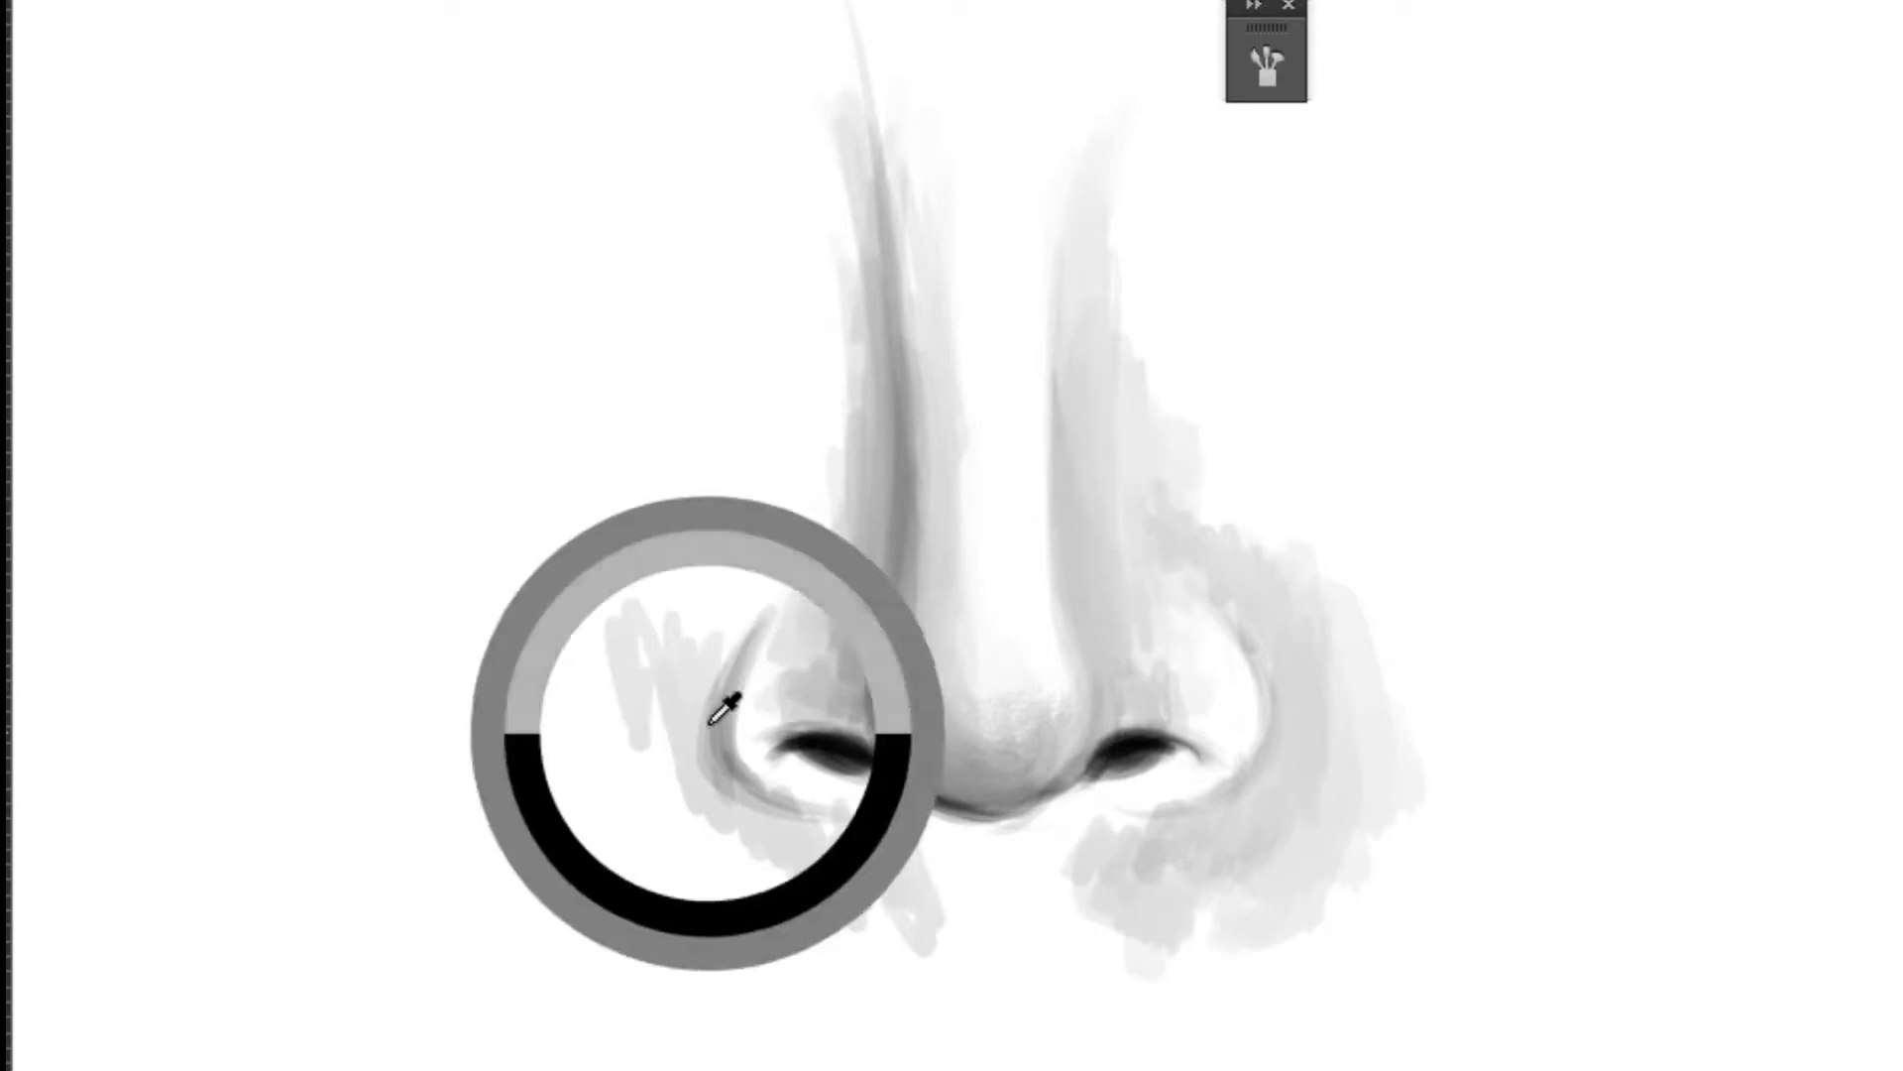
mouse_move(732, 783)
left_mouse_down()
mouse_move(680, 731)
mouse_move(837, 828)
mouse_move(702, 680)
mouse_move(742, 592)
mouse_move(667, 624)
mouse_move(723, 819)
mouse_move(693, 770)
mouse_move(730, 850)
mouse_move(850, 893)
mouse_move(723, 744)
mouse_move(739, 783)
mouse_move(809, 813)
mouse_move(872, 808)
mouse_move(830, 830)
mouse_move(821, 862)
left_mouse_up()
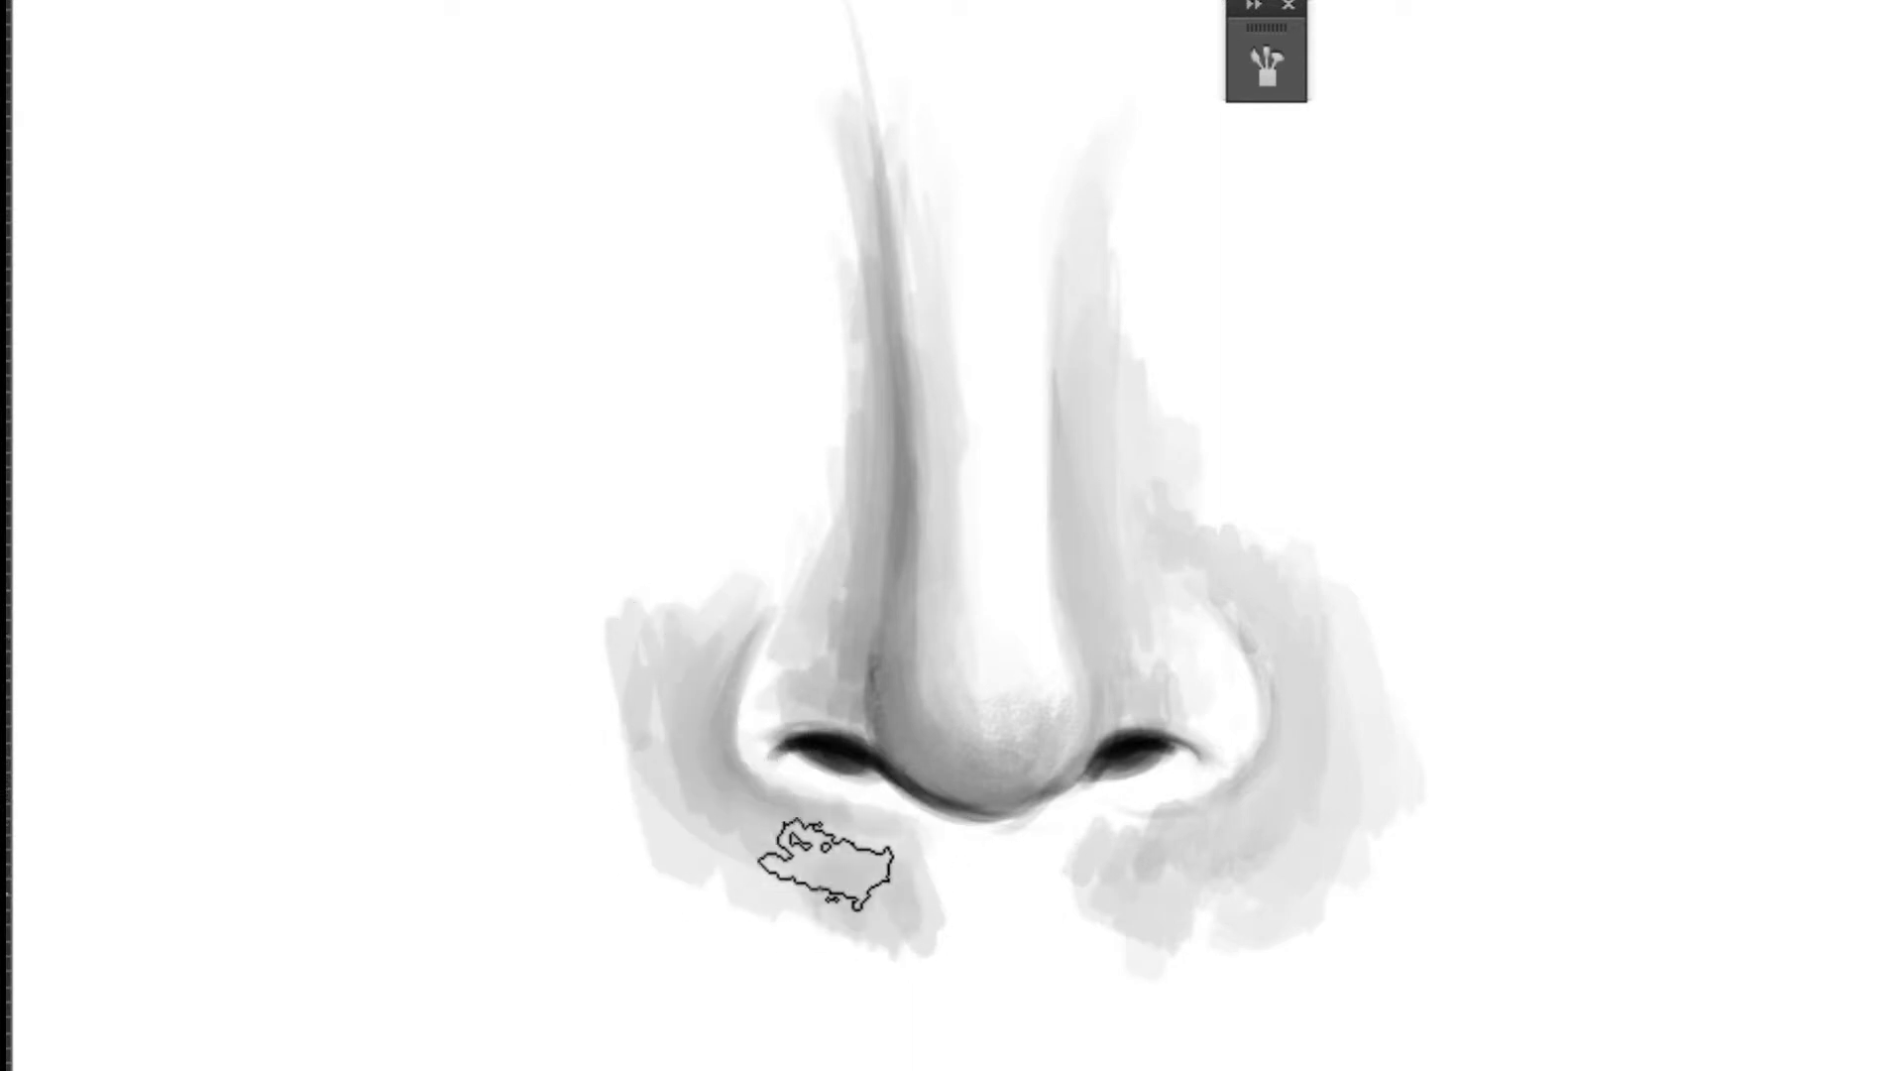
mouse_move(781, 567)
left_mouse_down()
mouse_move(710, 658)
mouse_move(753, 645)
mouse_move(782, 680)
mouse_move(805, 659)
mouse_move(756, 650)
mouse_move(744, 608)
mouse_move(676, 639)
mouse_move(744, 586)
mouse_move(871, 628)
mouse_move(859, 638)
mouse_move(835, 589)
left_mouse_up()
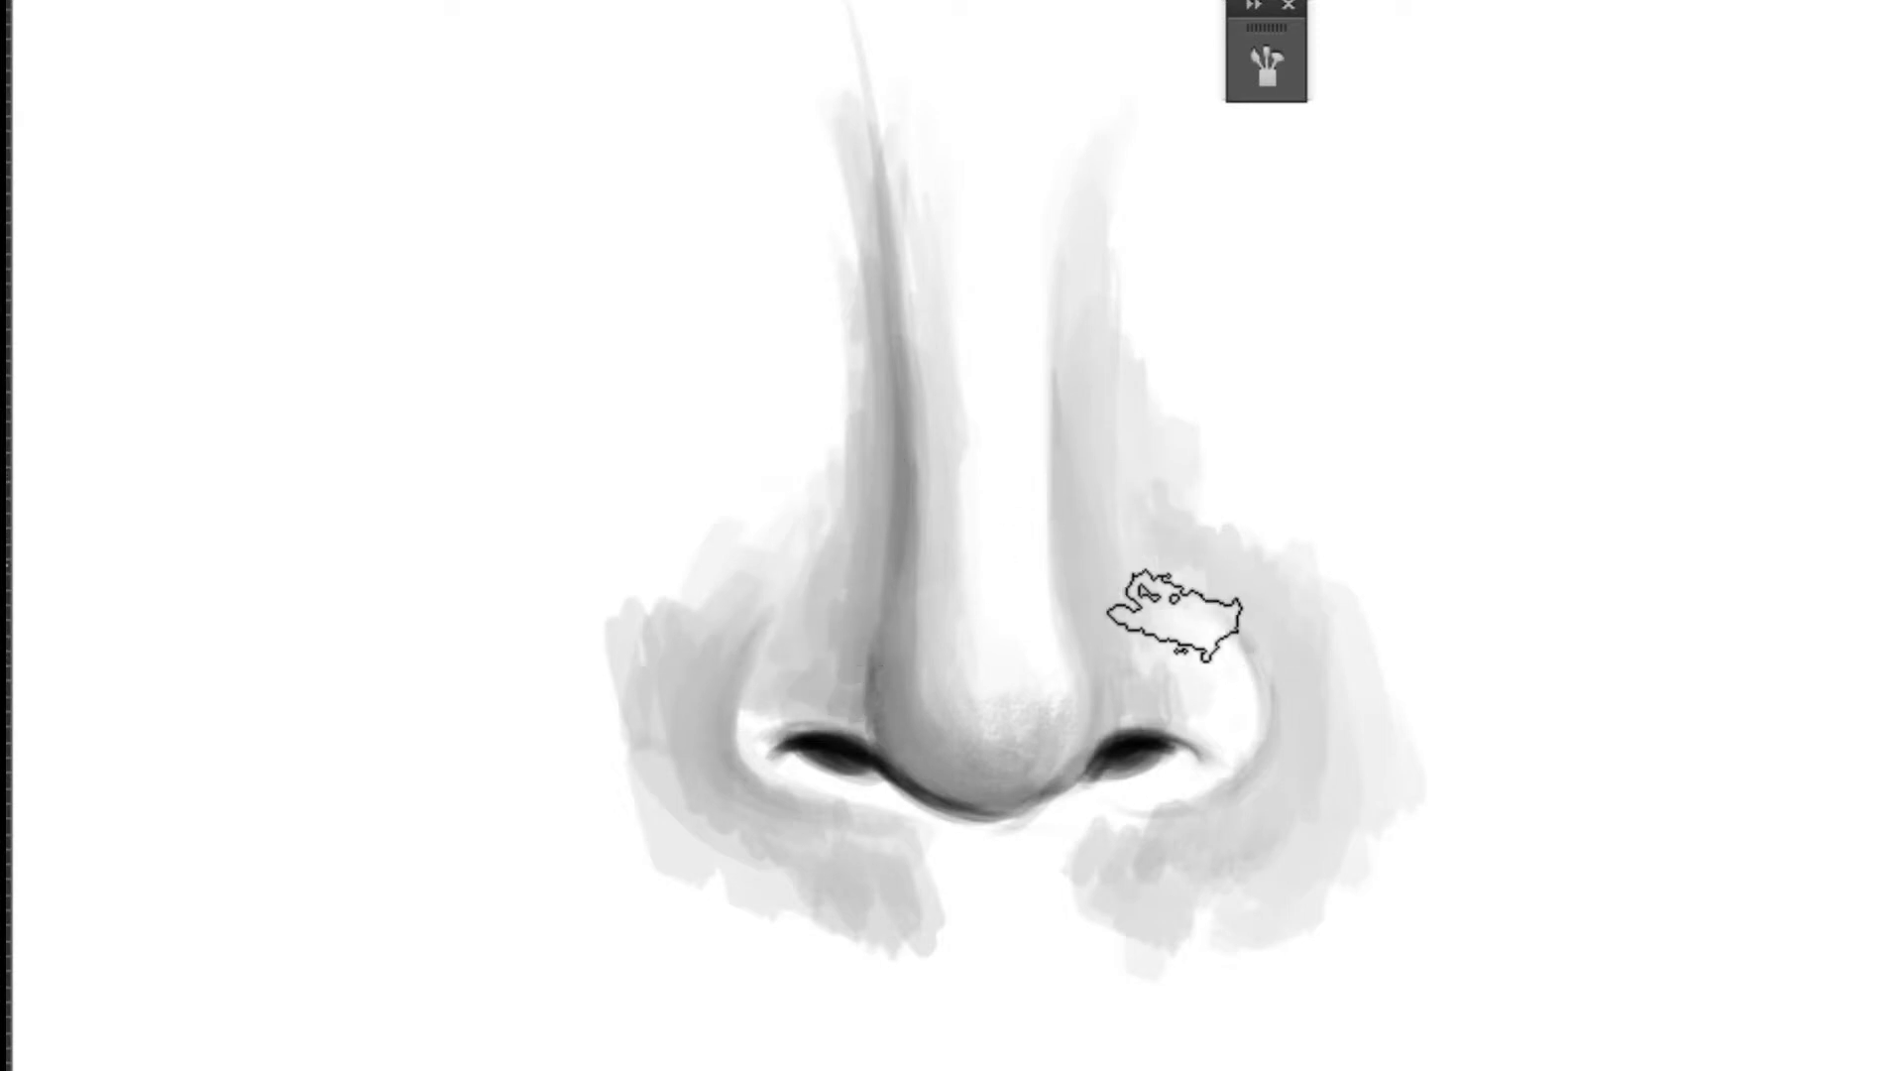
mouse_move(1183, 659)
left_mouse_down()
mouse_move(1203, 628)
mouse_move(1262, 795)
mouse_move(1096, 871)
mouse_move(1066, 917)
left_mouse_up()
Step: With a smaller brush and the dark nostril tone, paint the groove below the nose
key("bracketleft")
key("bracketleft")
key("bracketleft")
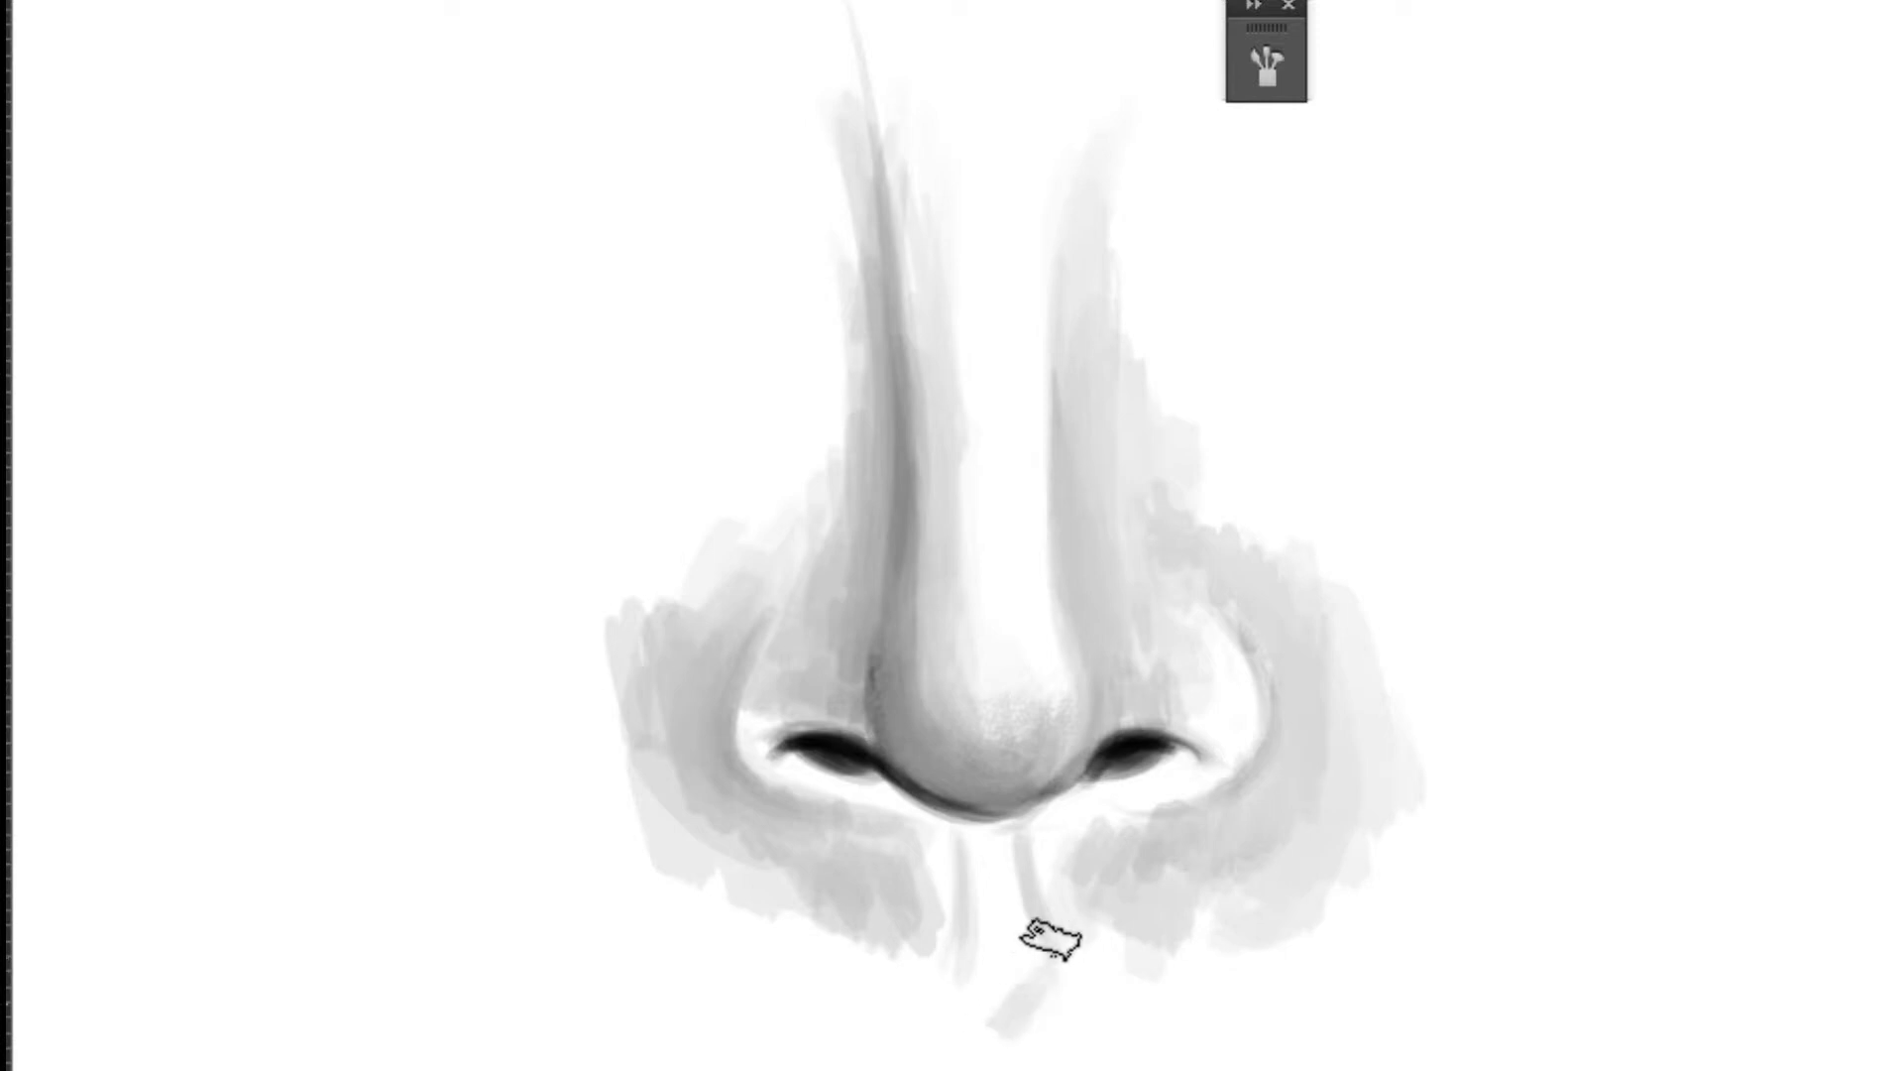
left_click(1122, 783, "alt")
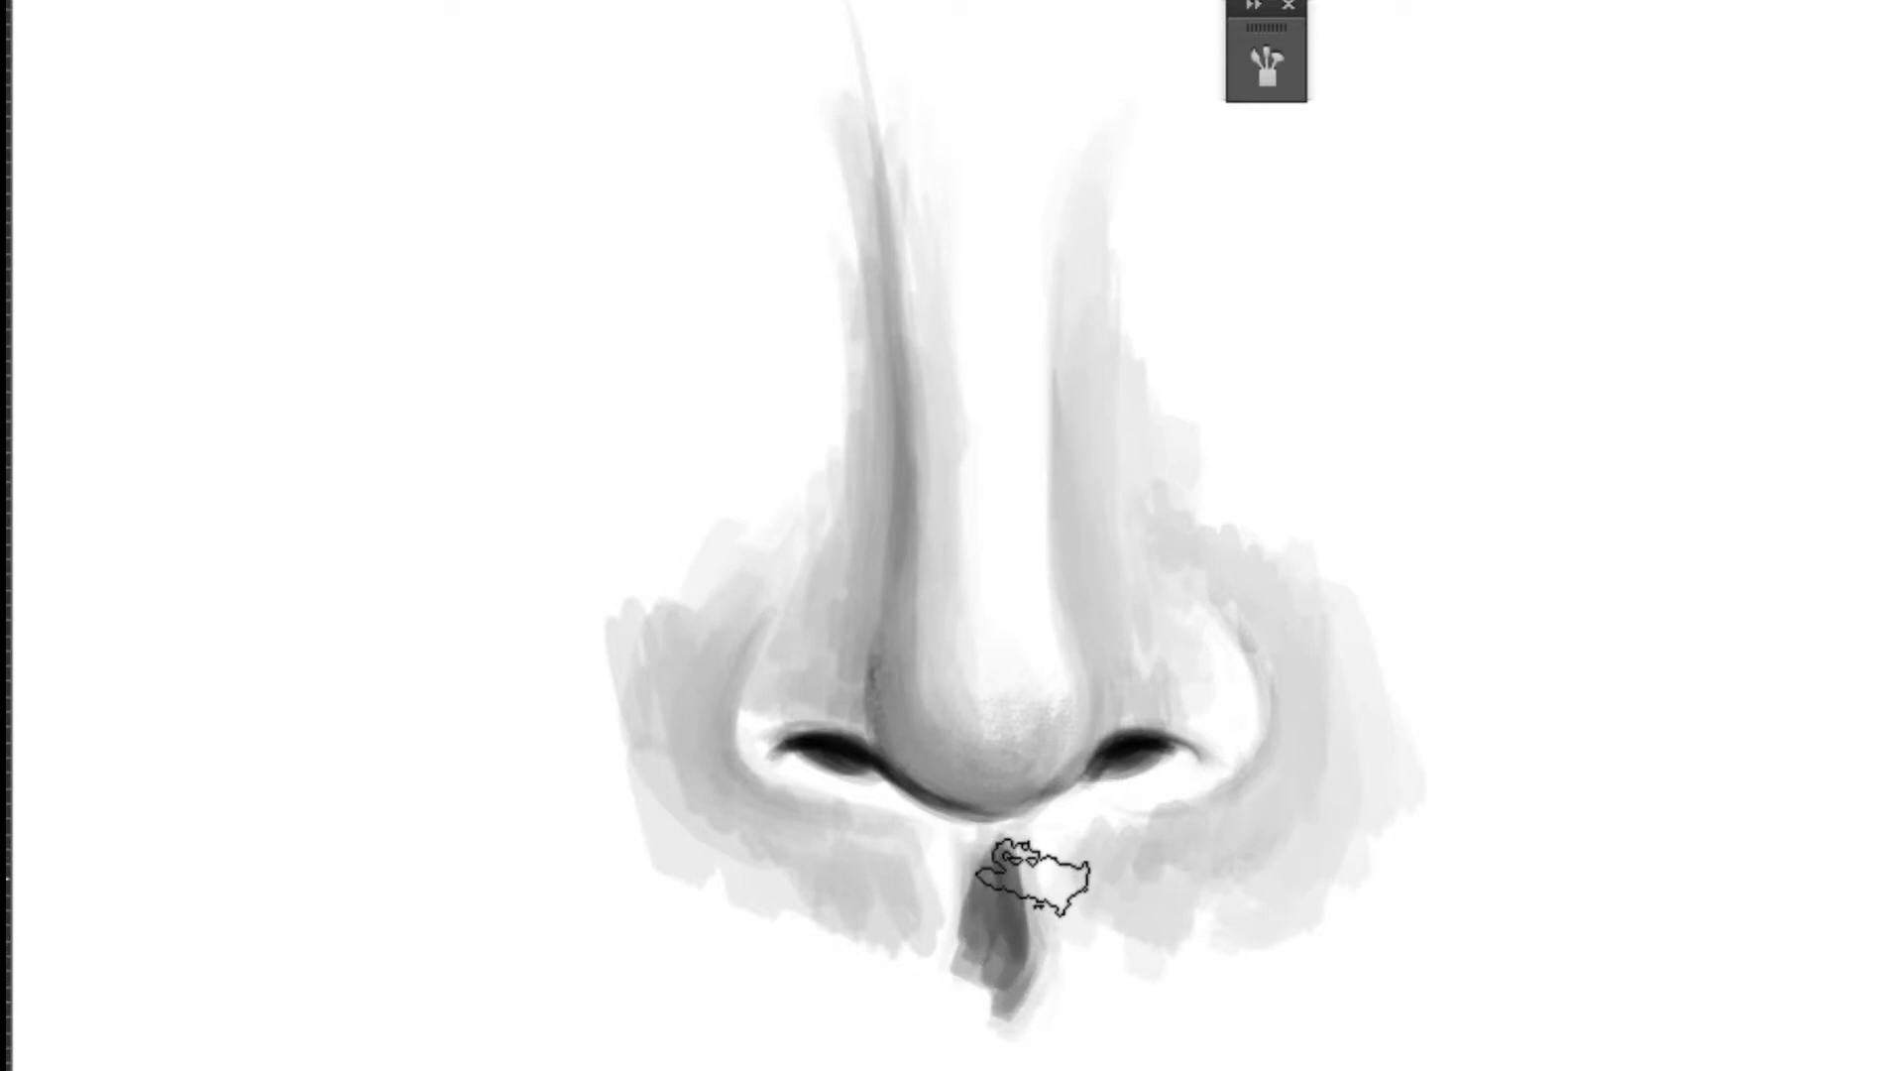
left_click_drag(1033, 875, 1118, 828)
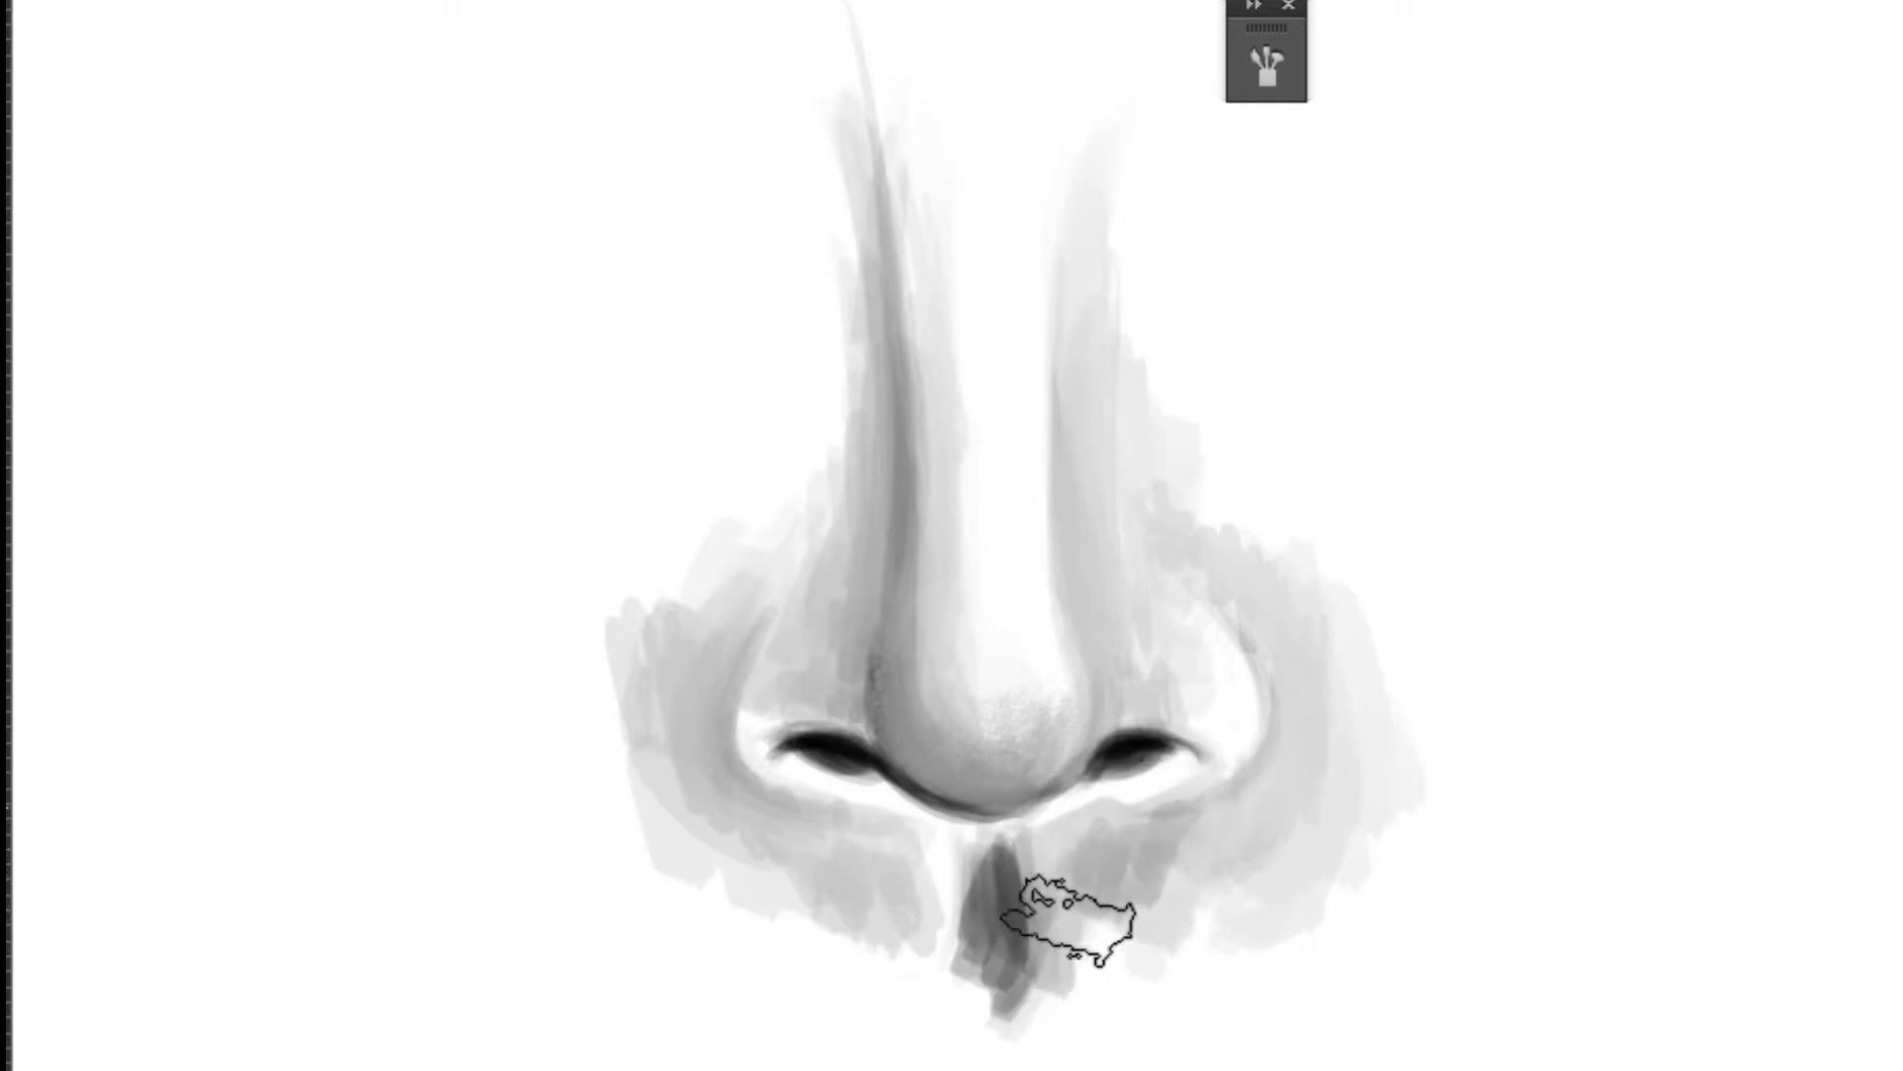
key("z")
left_click(1244, 956, "alt")
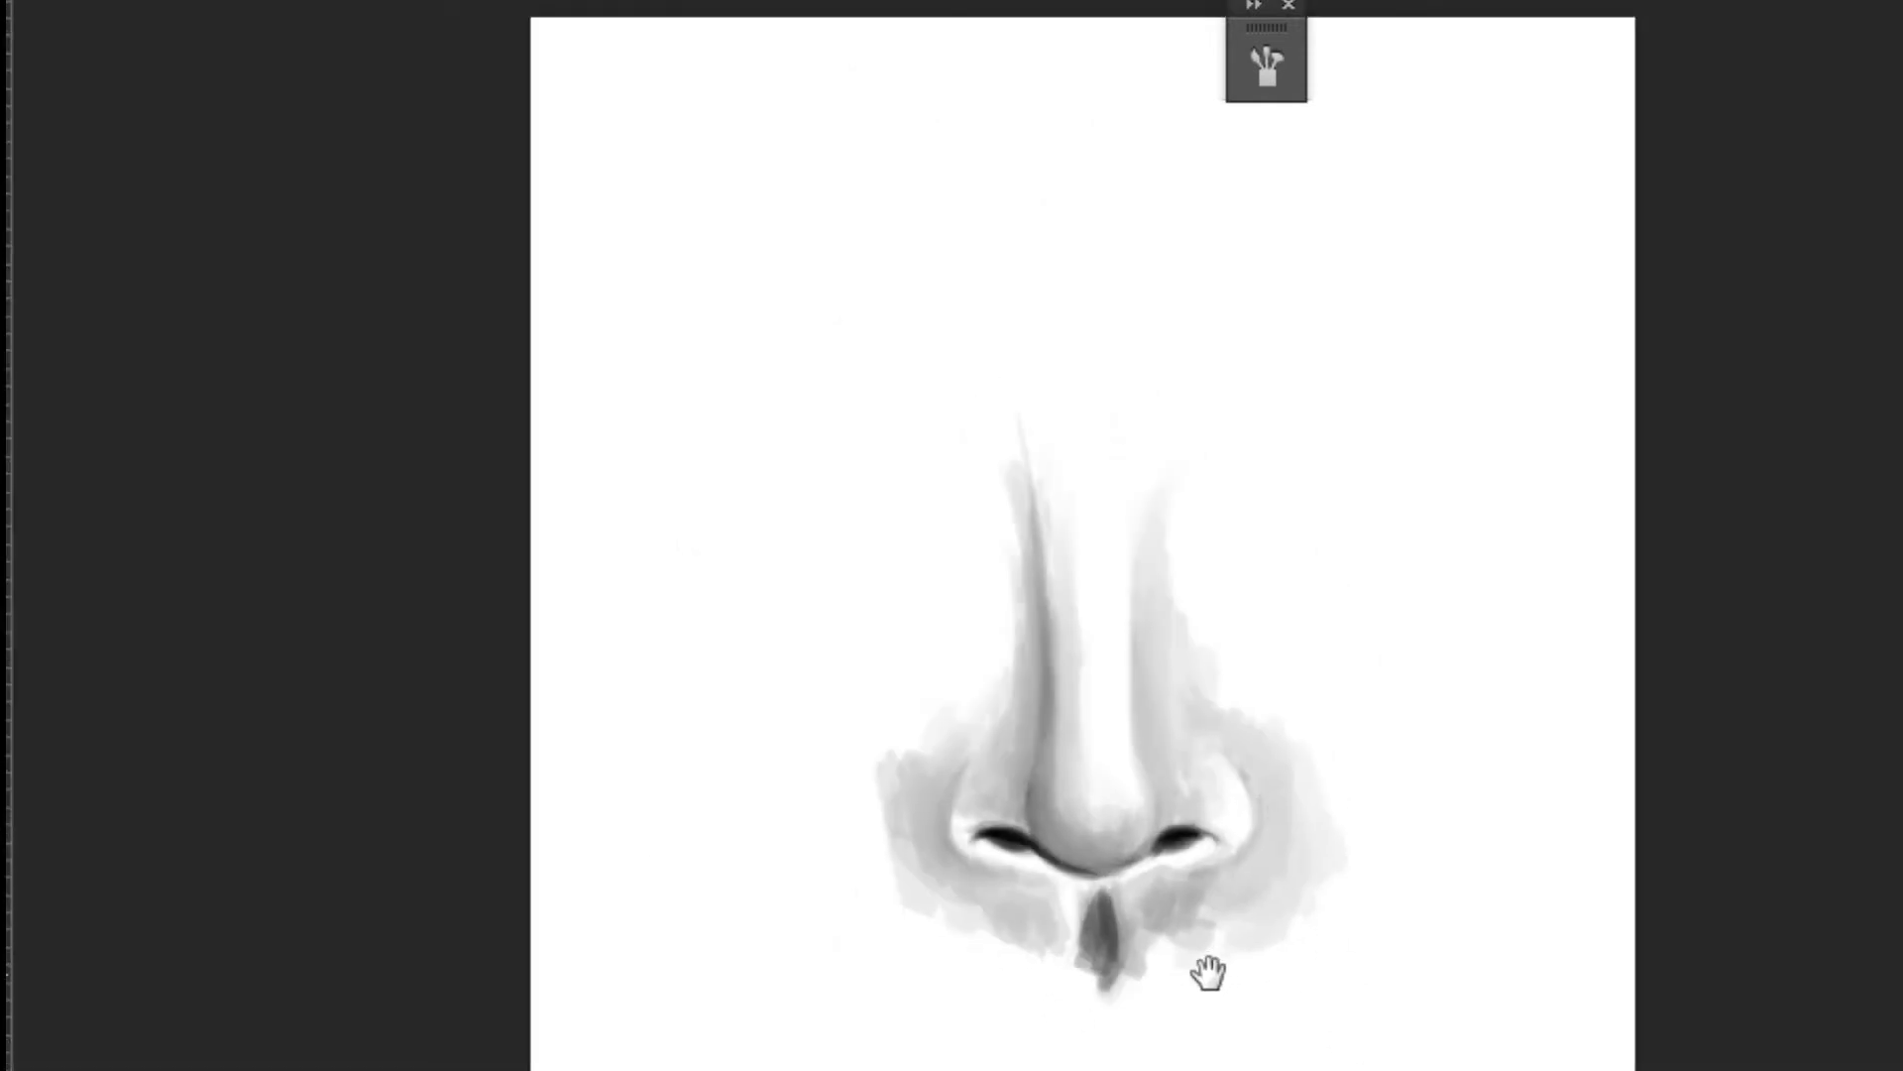
Step: Zoom in on the nostrils and add a white highlight along the left nostril rim
left_click_drag(1209, 971, 1066, 871)
left_click(1070, 893)
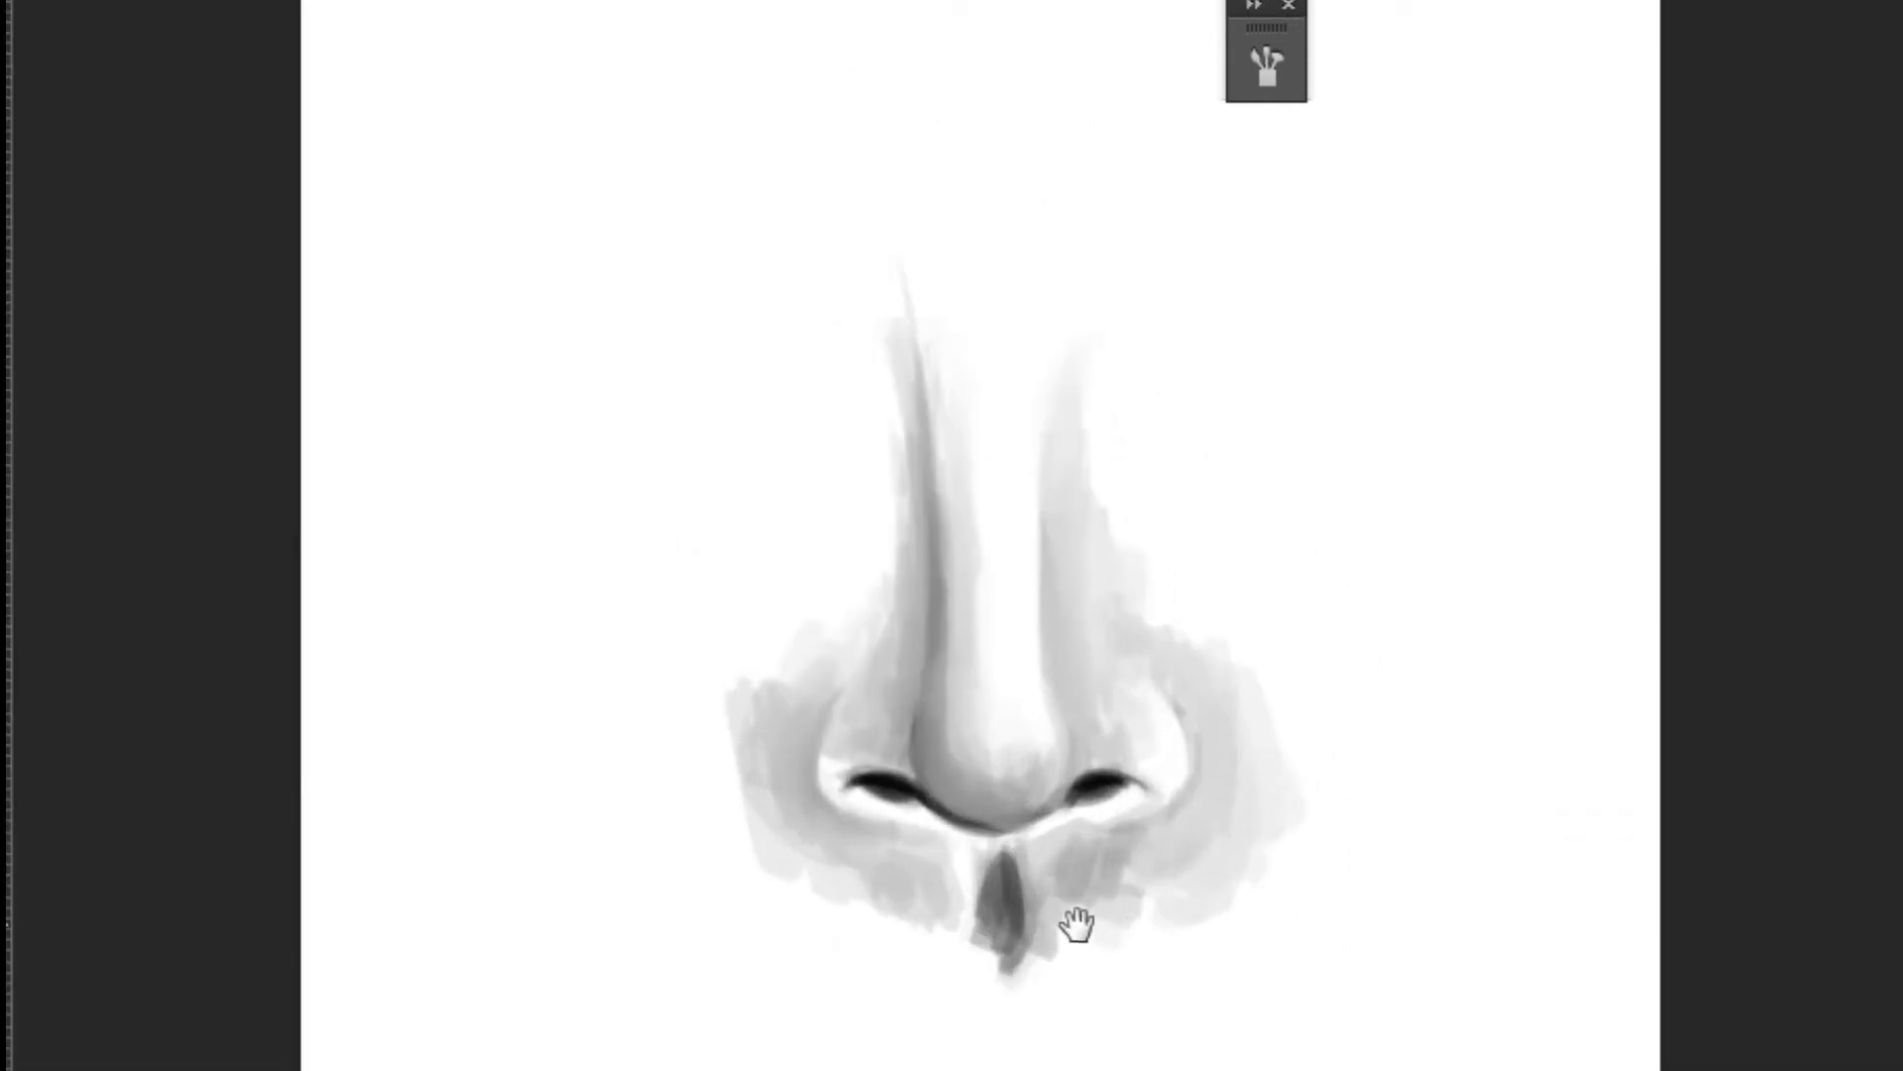
left_click(939, 810)
key("b")
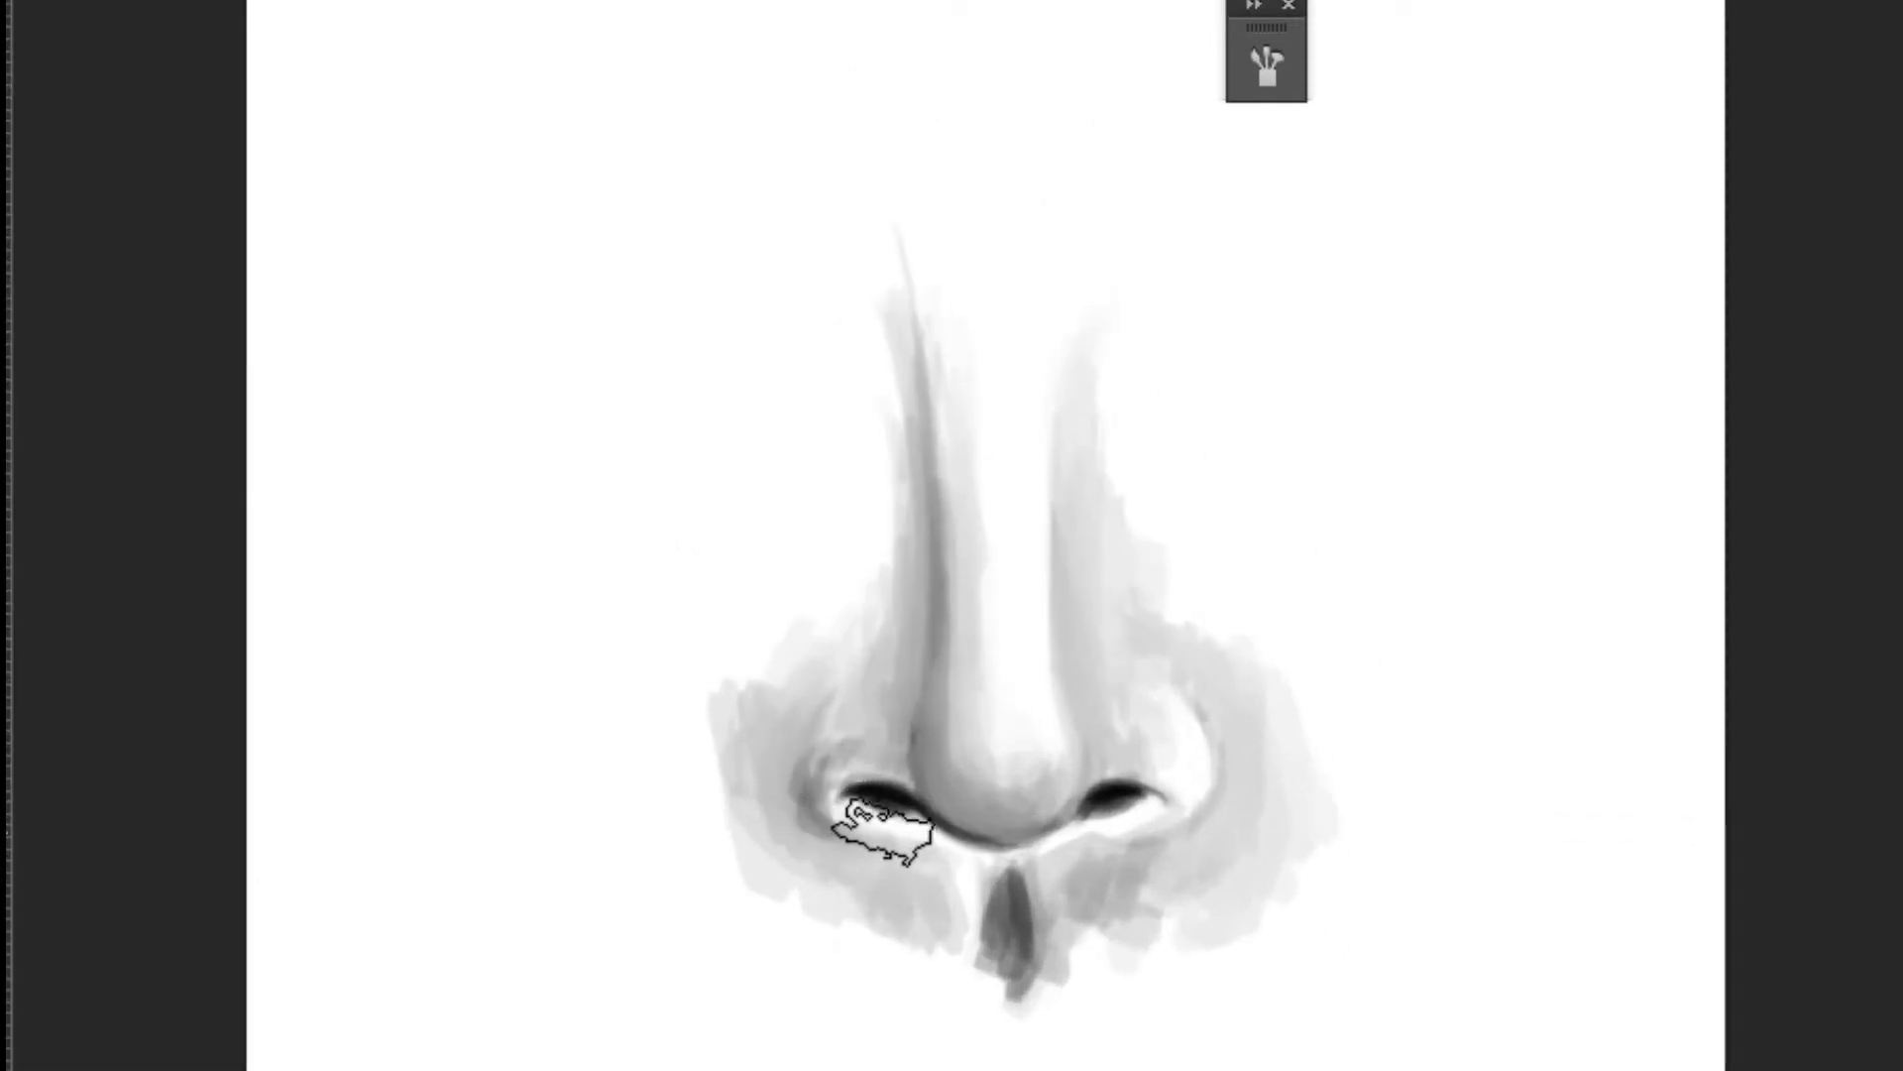
left_click_drag(838, 808, 927, 818)
left_click(845, 748, "alt")
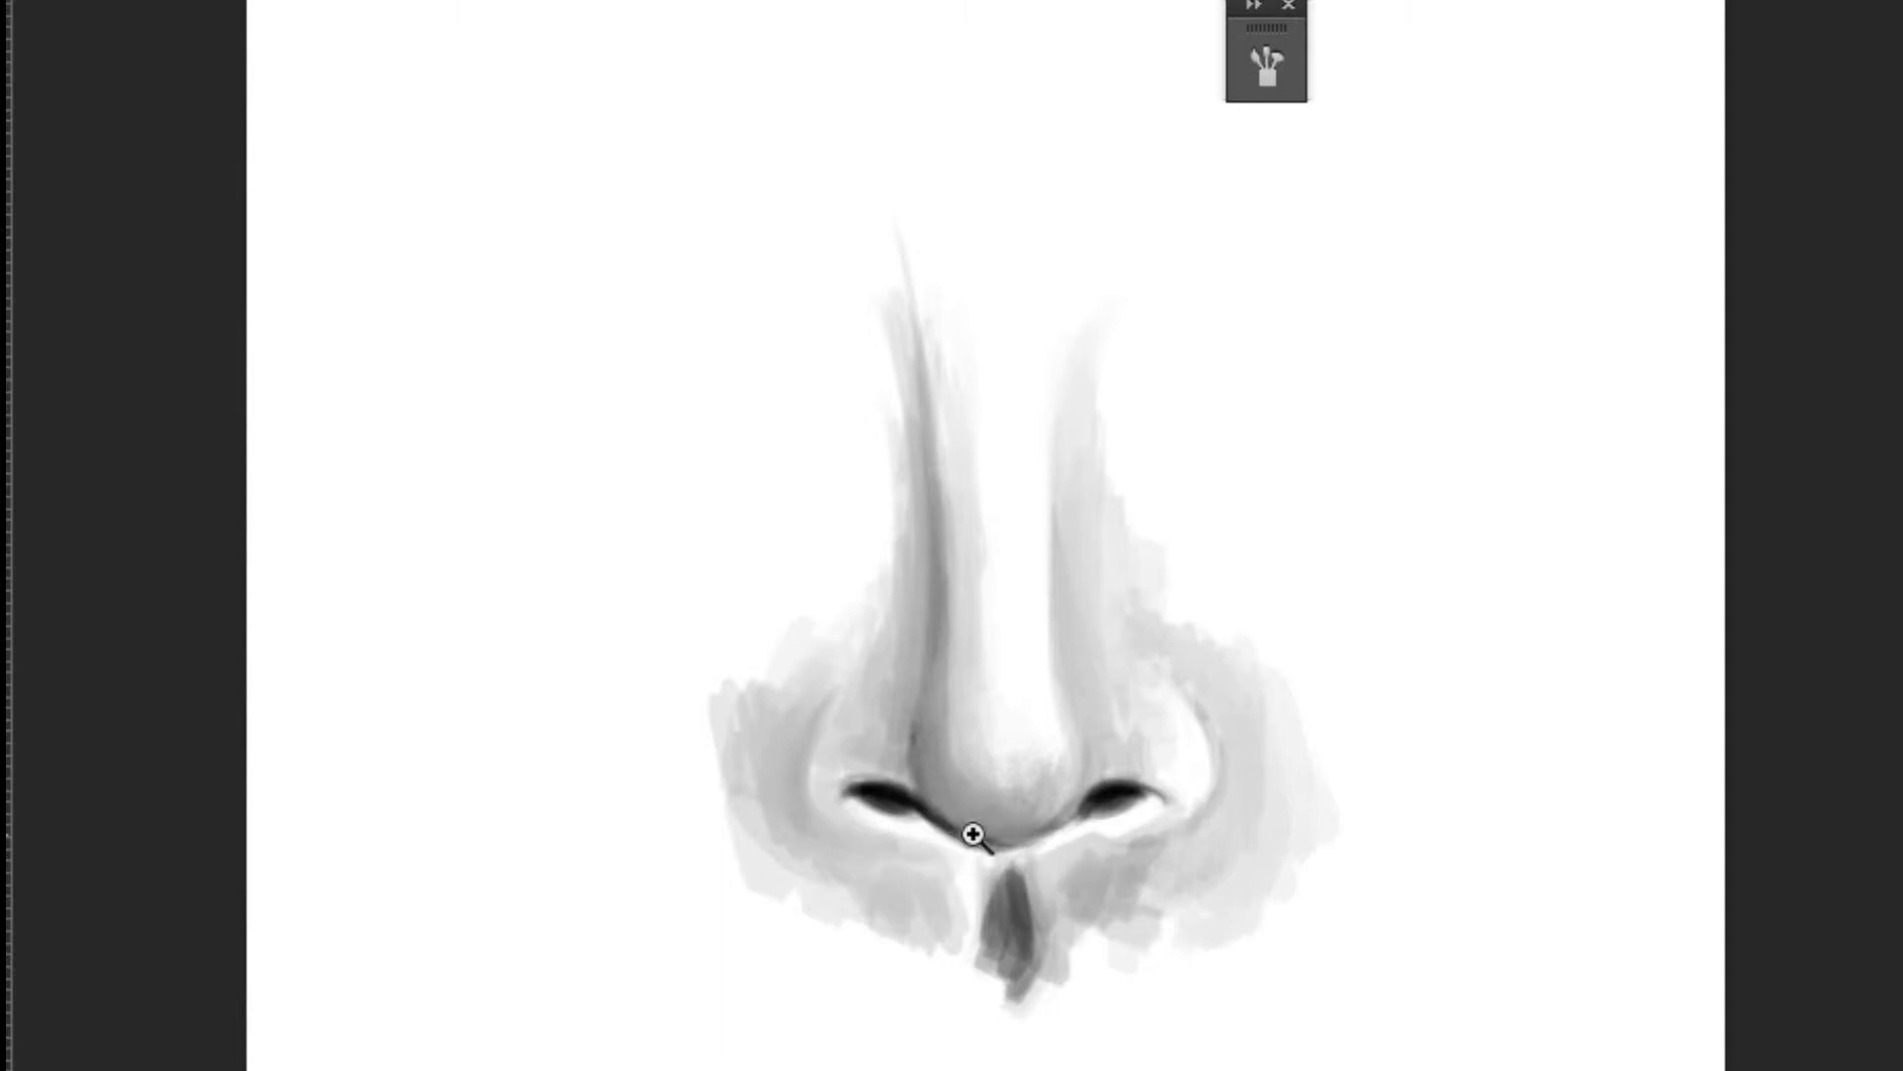
Step: Darken the left nostril-wing crease with fine, then broad, grey strokes
scroll(972, 837, "up", 1)
scroll(977, 910, "up", 1)
key("bracketleft")
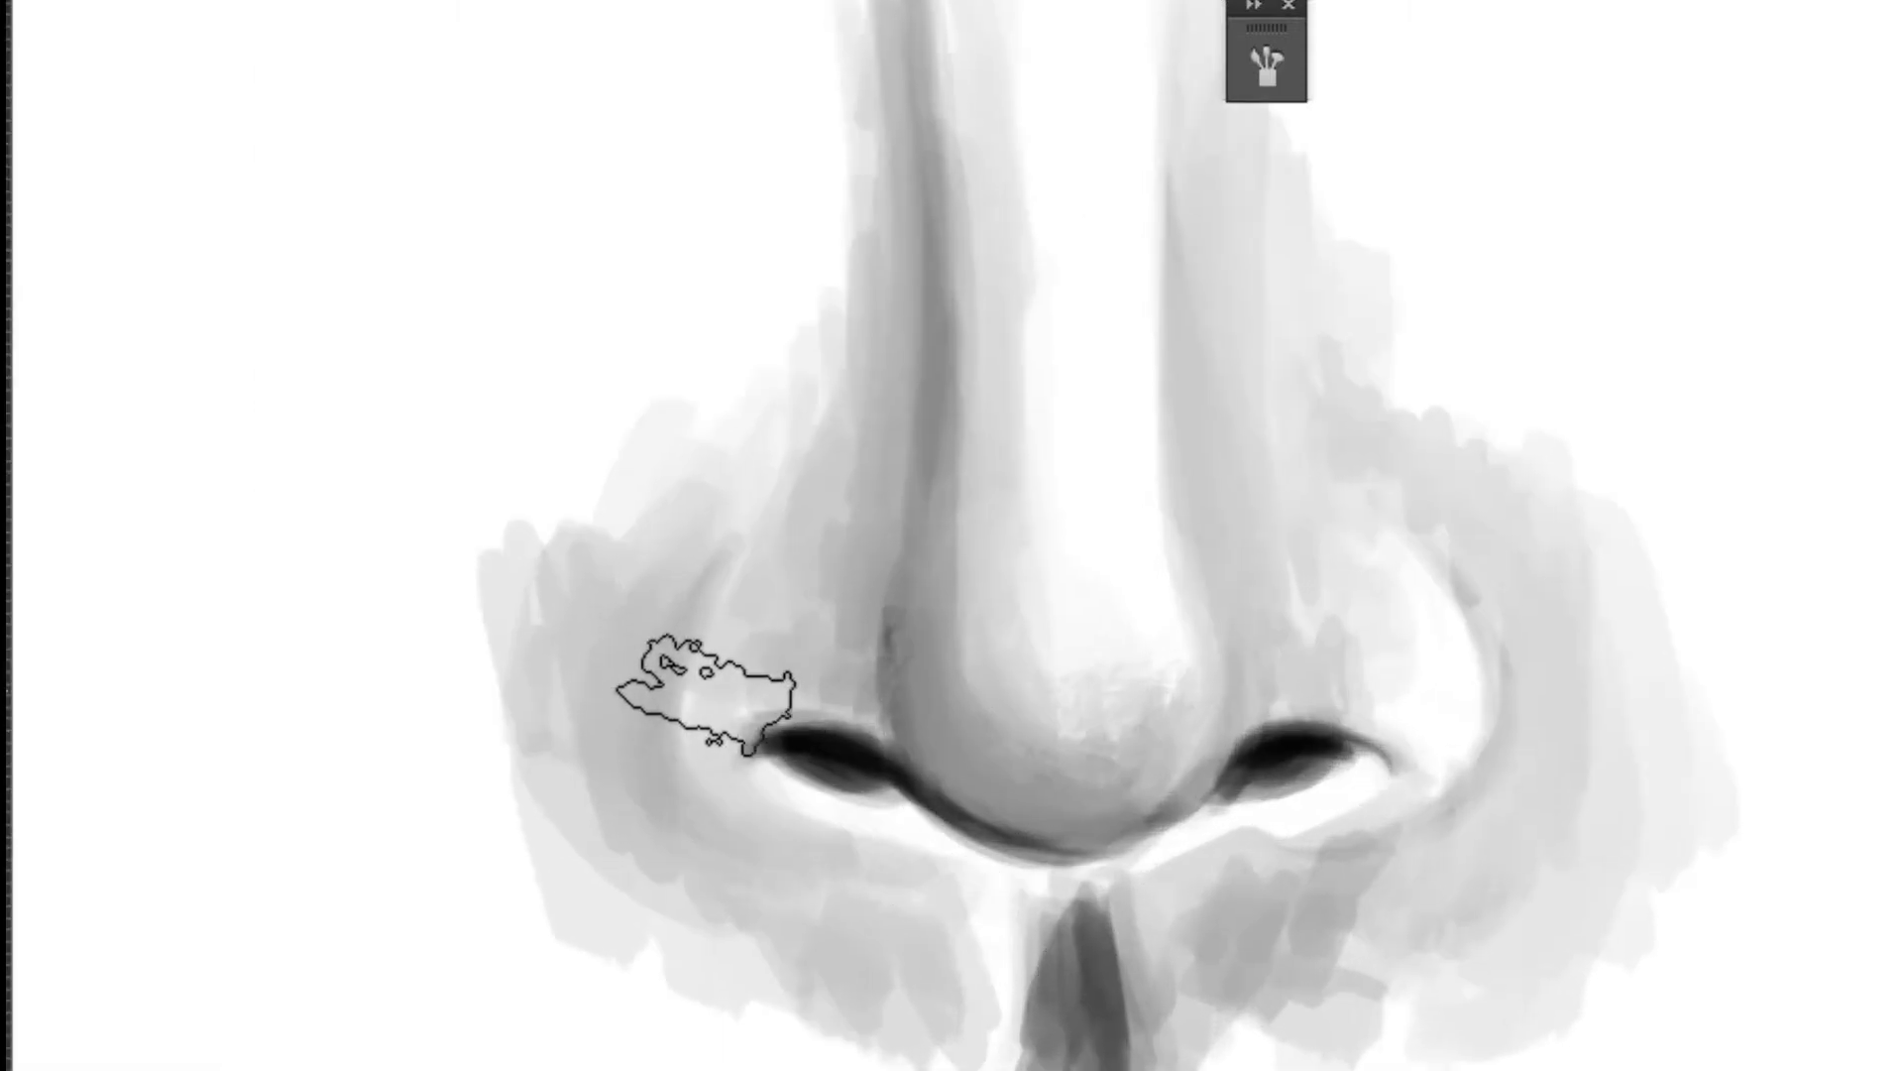
key("bracketleft")
key("bracketleft")
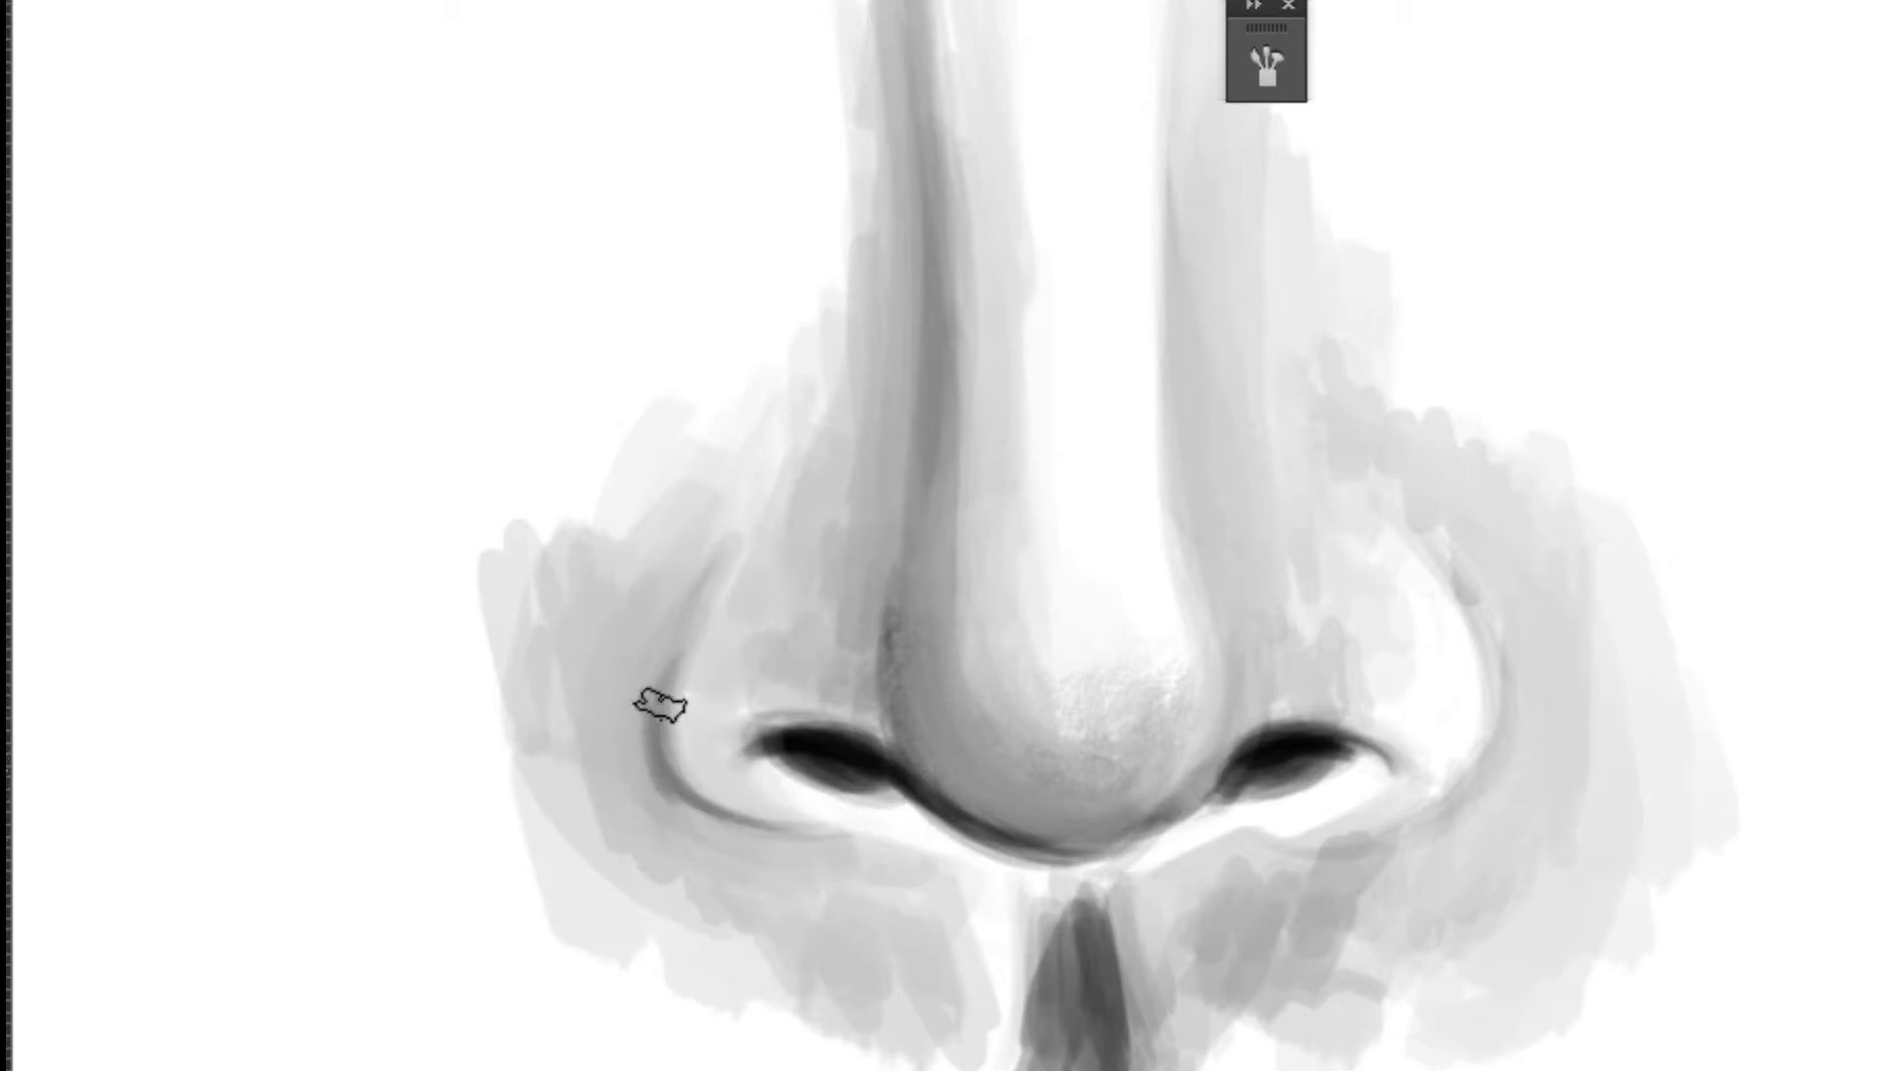
left_click_drag(660, 704, 663, 784)
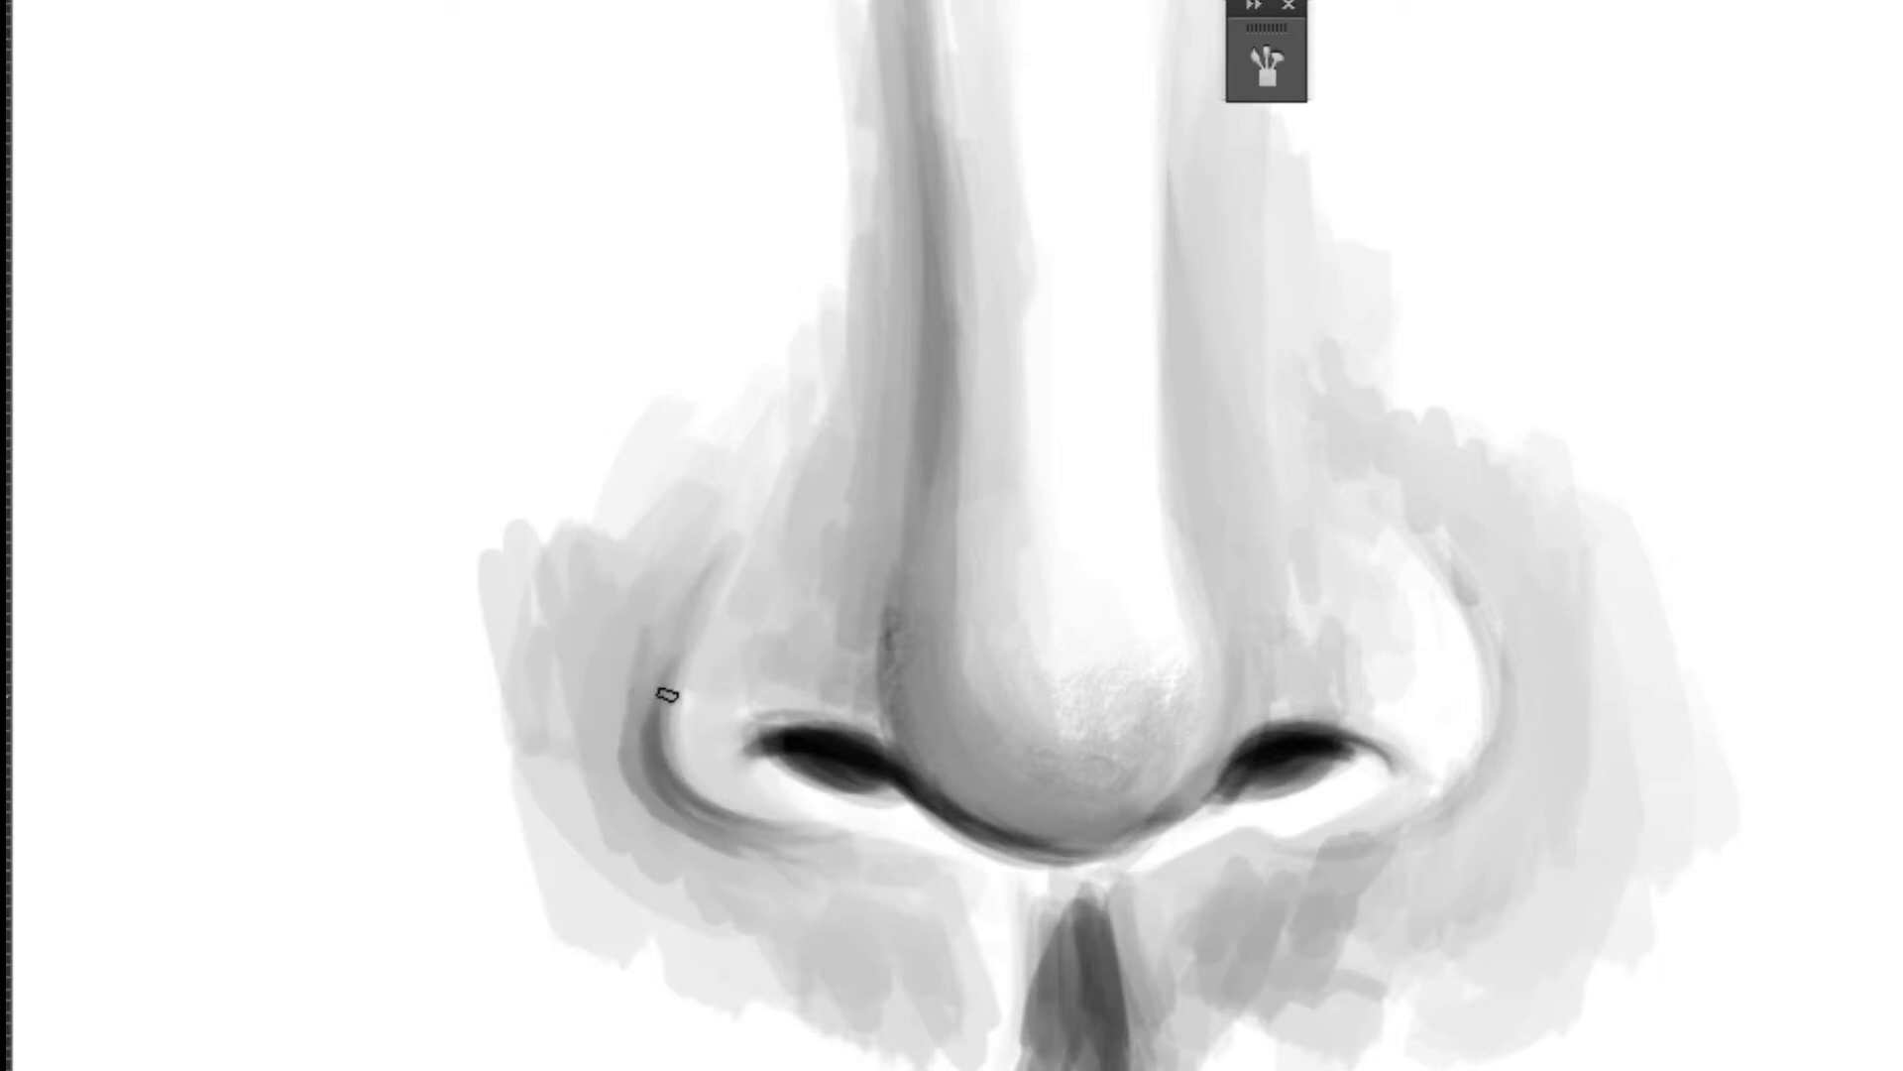
key("bracketright")
mouse_move(680, 624)
left_mouse_down()
mouse_move(599, 667)
mouse_move(628, 713)
left_mouse_up()
mouse_move(680, 605)
left_mouse_down()
mouse_move(607, 730)
mouse_move(667, 845)
mouse_move(799, 872)
mouse_move(701, 828)
mouse_move(595, 667)
mouse_move(620, 830)
left_mouse_up()
scroll(621, 831, "down", 3)
Step: Darken the right nostril-wing crease and add a faint patch beside the wing
scroll(692, 867, "down", 3)
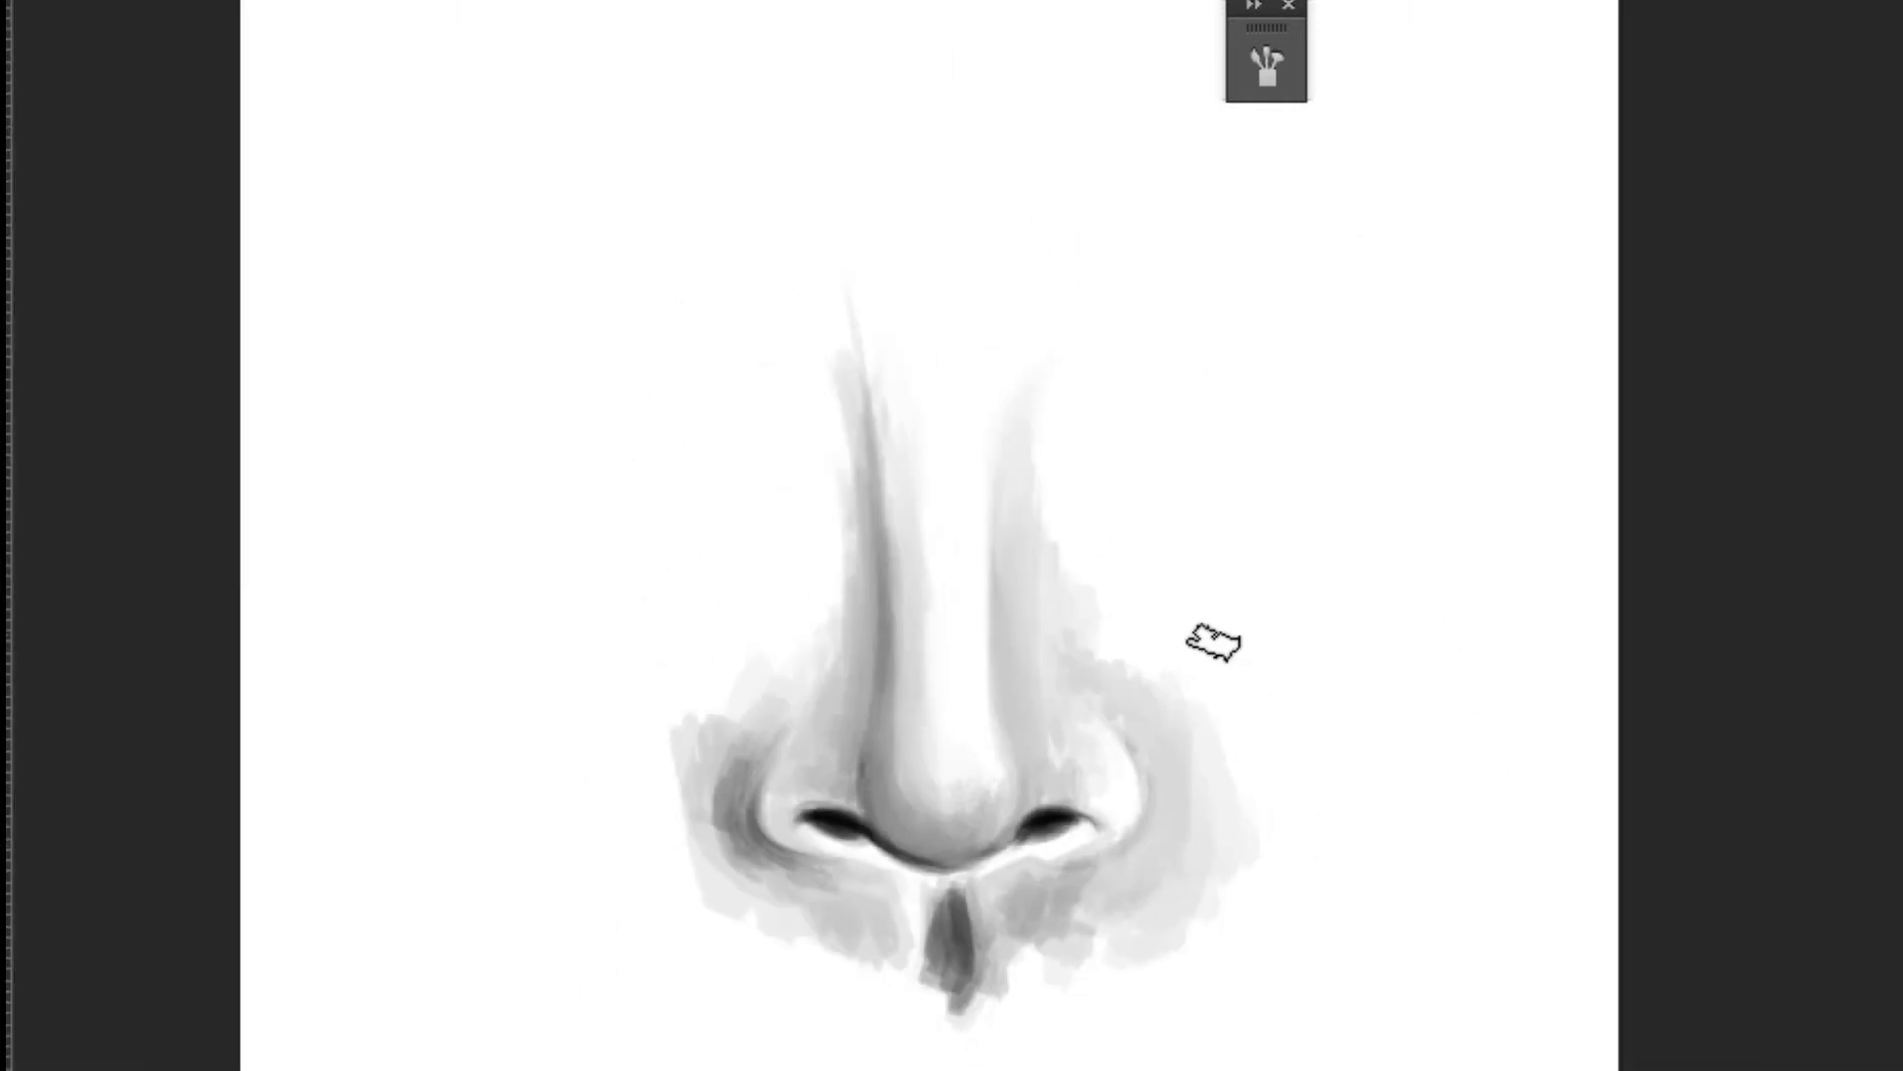
scroll(1140, 759, "up", 2)
mouse_move(1194, 807)
left_mouse_down()
mouse_move(1180, 837)
mouse_move(1160, 743)
mouse_move(1202, 829)
mouse_move(1173, 913)
mouse_move(1097, 942)
left_mouse_up()
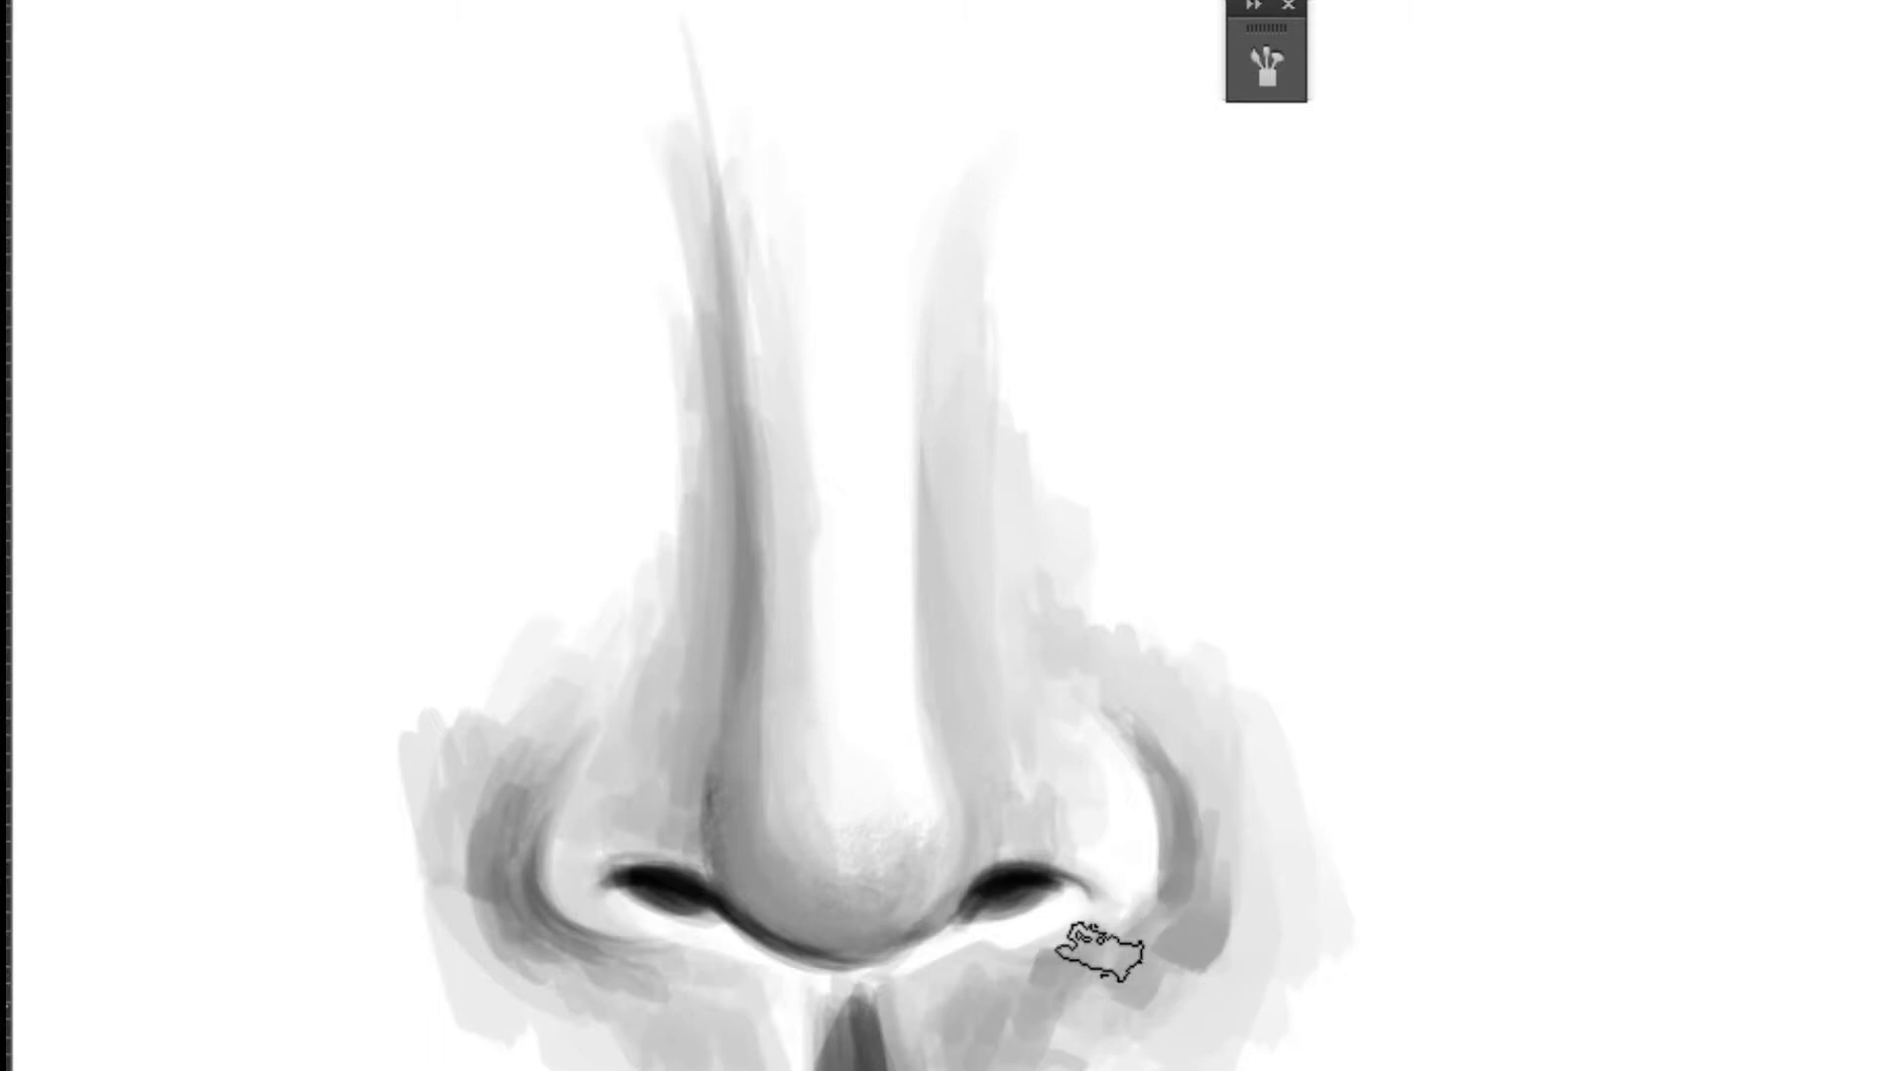
left_click_drag(1147, 880, 1045, 969)
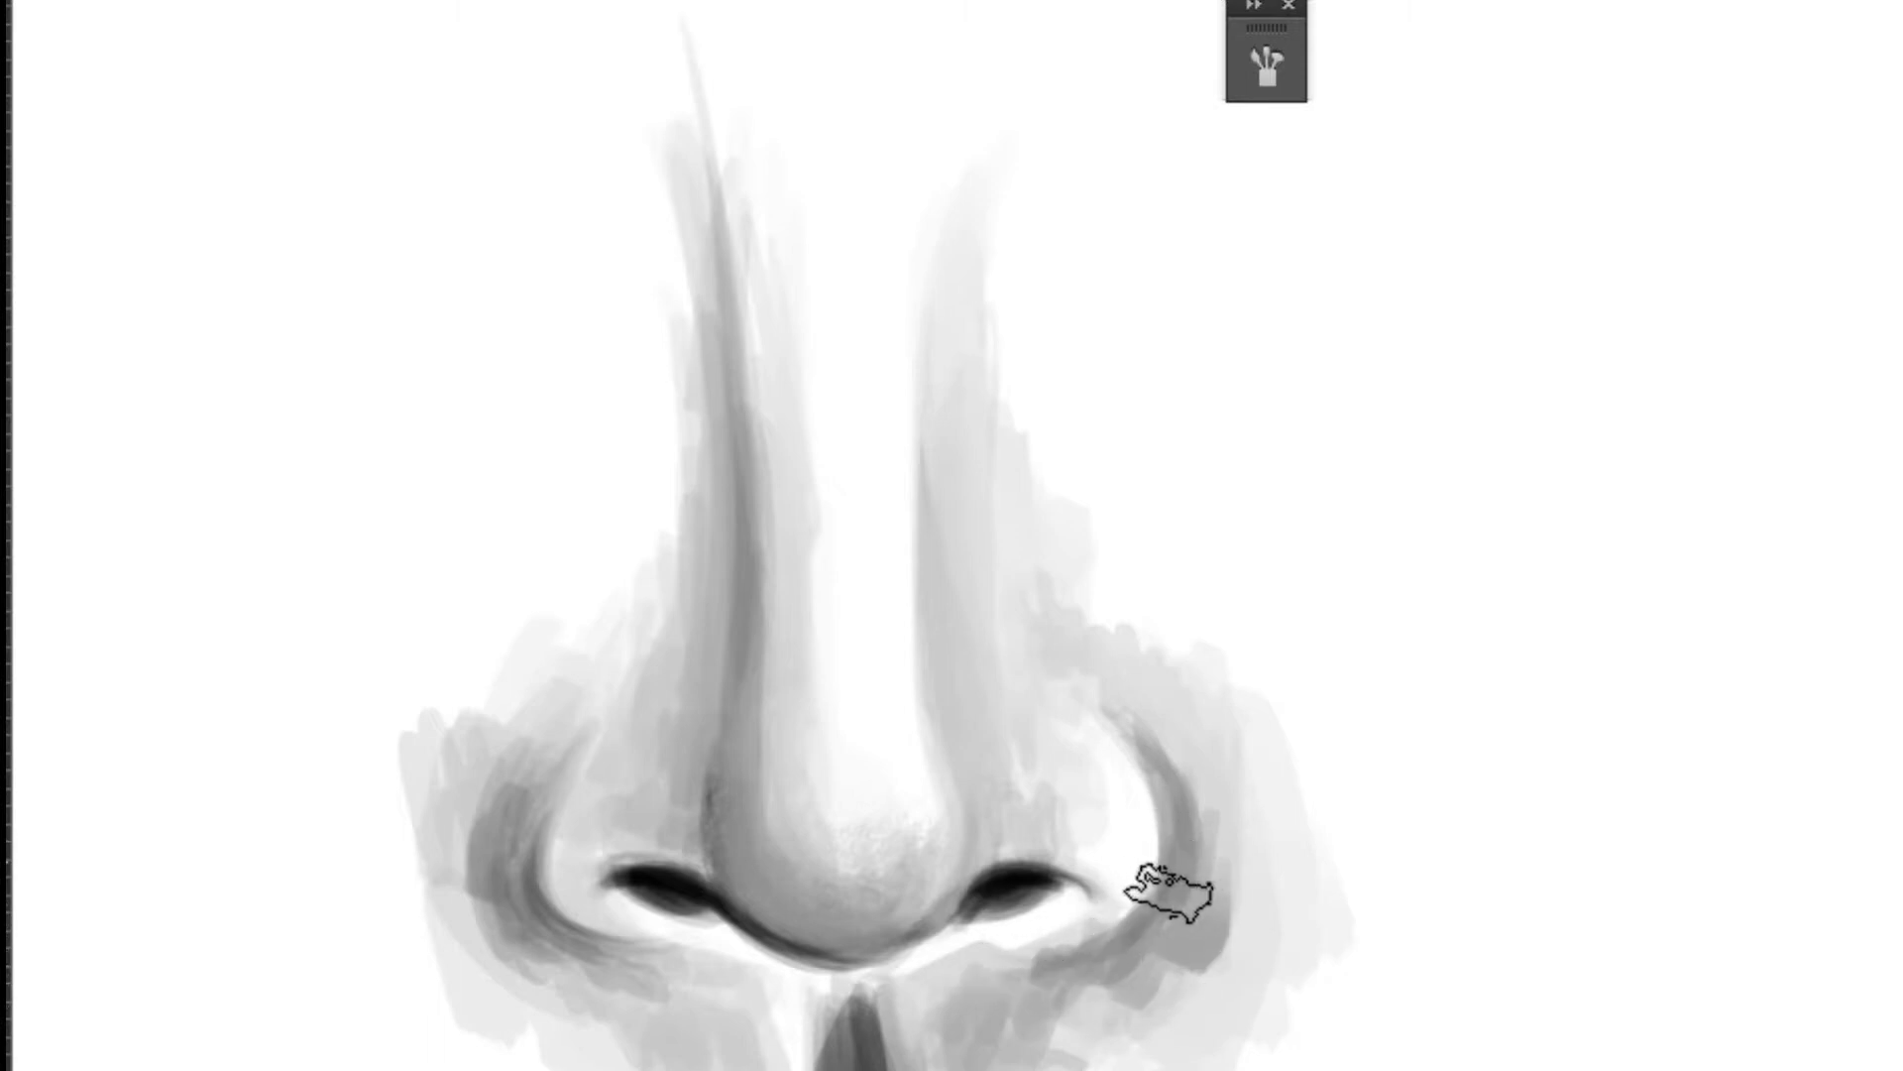
left_click_drag(1164, 987, 1087, 1002)
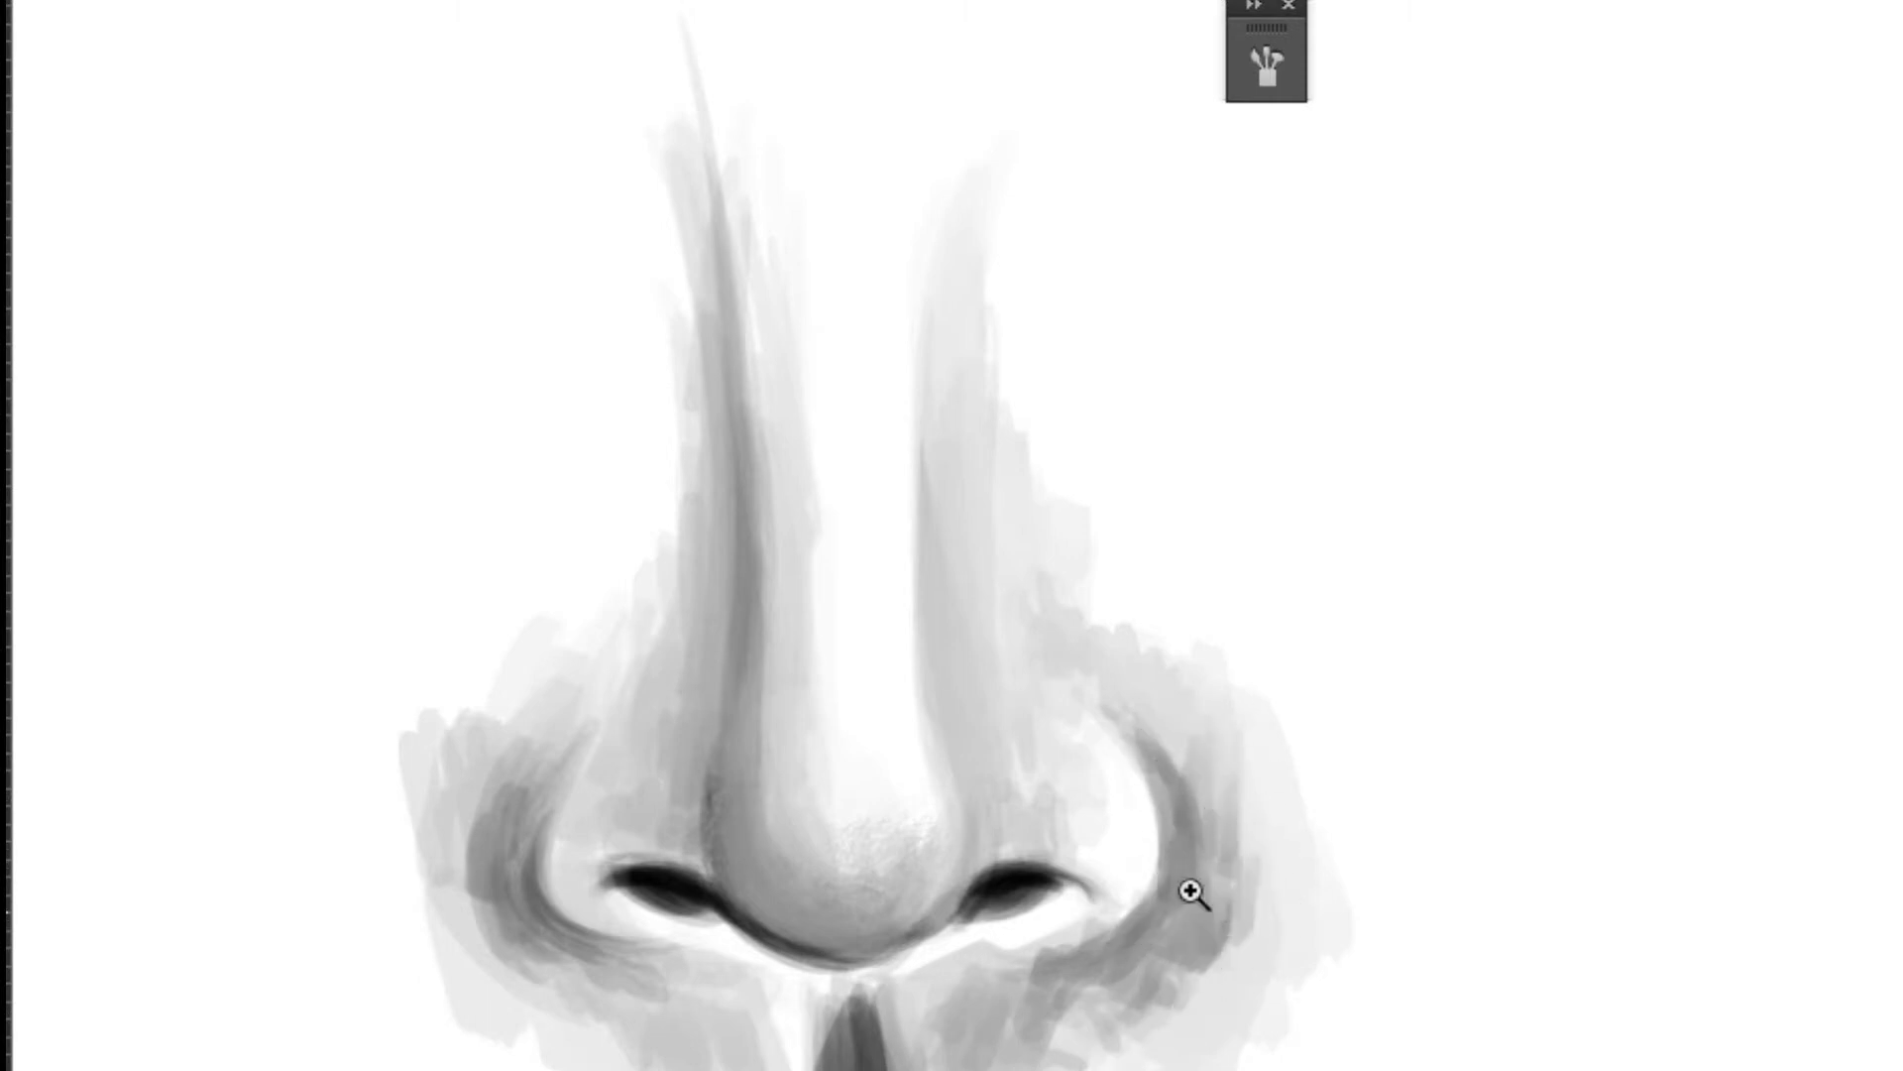
Step: Darken the right wing's outer curve and lightly shade under the nose tip
scroll(1209, 873, "down", 3)
scroll(1199, 807, "down", 2)
scroll(1202, 851, "down", 1)
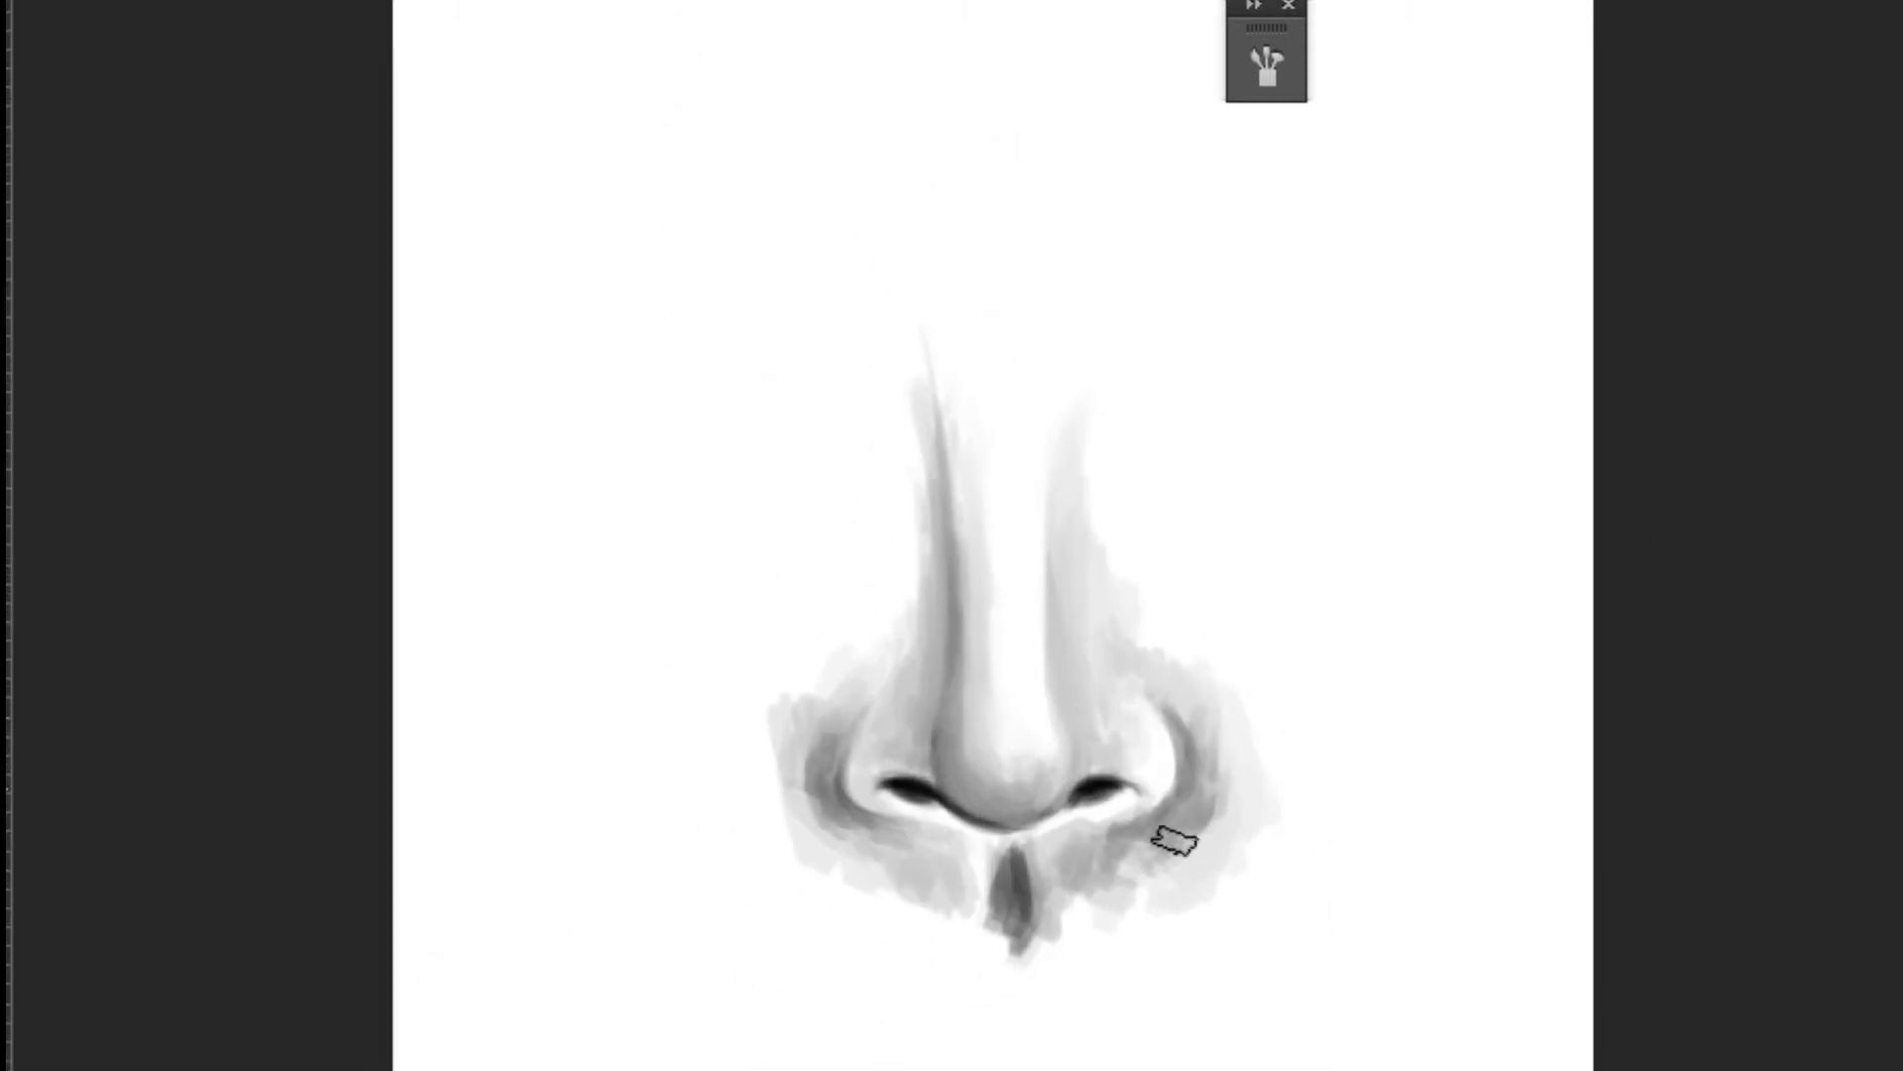
left_click_drag(1232, 790, 1223, 828)
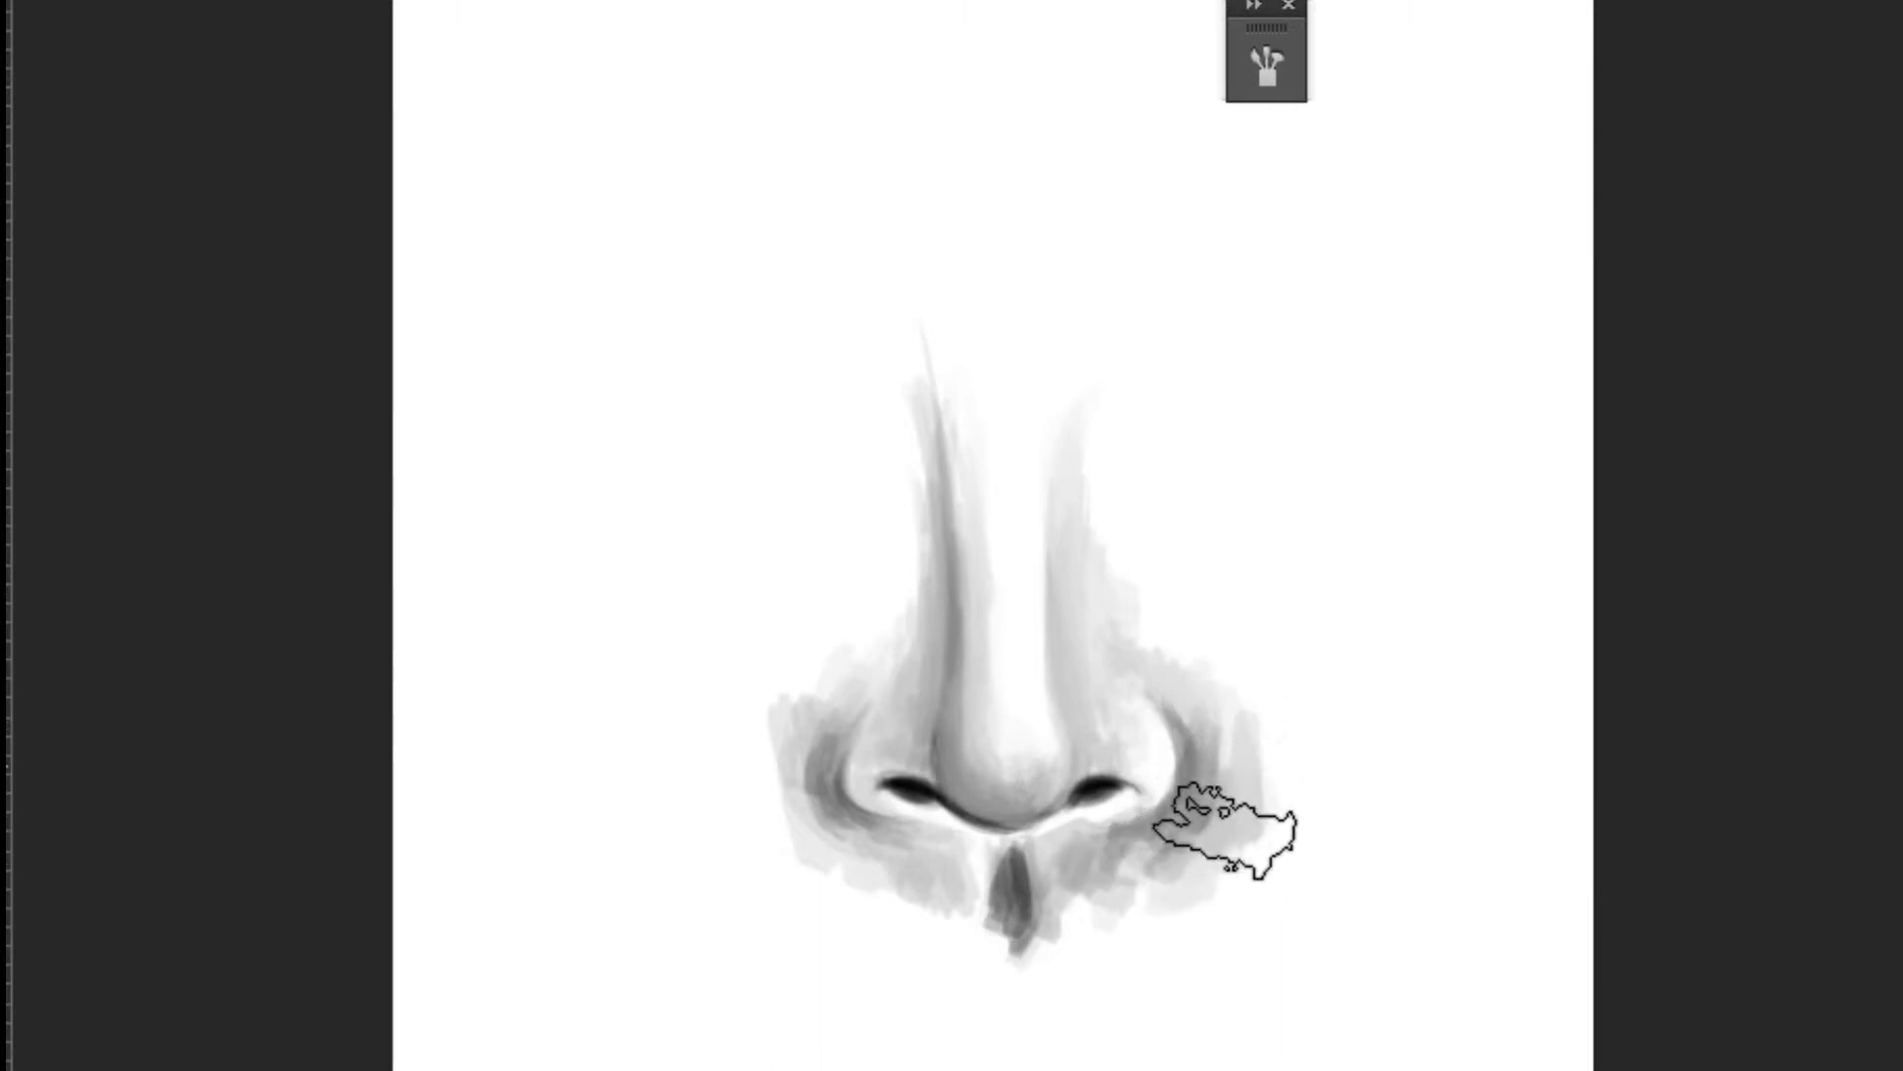
mouse_move(1130, 877)
left_mouse_down()
mouse_move(1021, 857)
mouse_move(1262, 879)
mouse_move(1219, 833)
mouse_move(1117, 912)
mouse_move(1232, 803)
mouse_move(1080, 892)
mouse_move(1168, 913)
mouse_move(1264, 833)
mouse_move(1245, 913)
mouse_move(1253, 764)
mouse_move(1177, 879)
mouse_move(1220, 845)
left_mouse_up()
Step: Shade the nose bridge's right side, the left of the nose, and the right cheek
mouse_move(1105, 531)
left_mouse_down()
mouse_move(1061, 467)
mouse_move(1081, 416)
left_mouse_up()
mouse_move(922, 624)
left_mouse_down()
mouse_move(905, 578)
mouse_move(867, 616)
mouse_move(883, 667)
mouse_move(790, 714)
mouse_move(902, 590)
left_mouse_up()
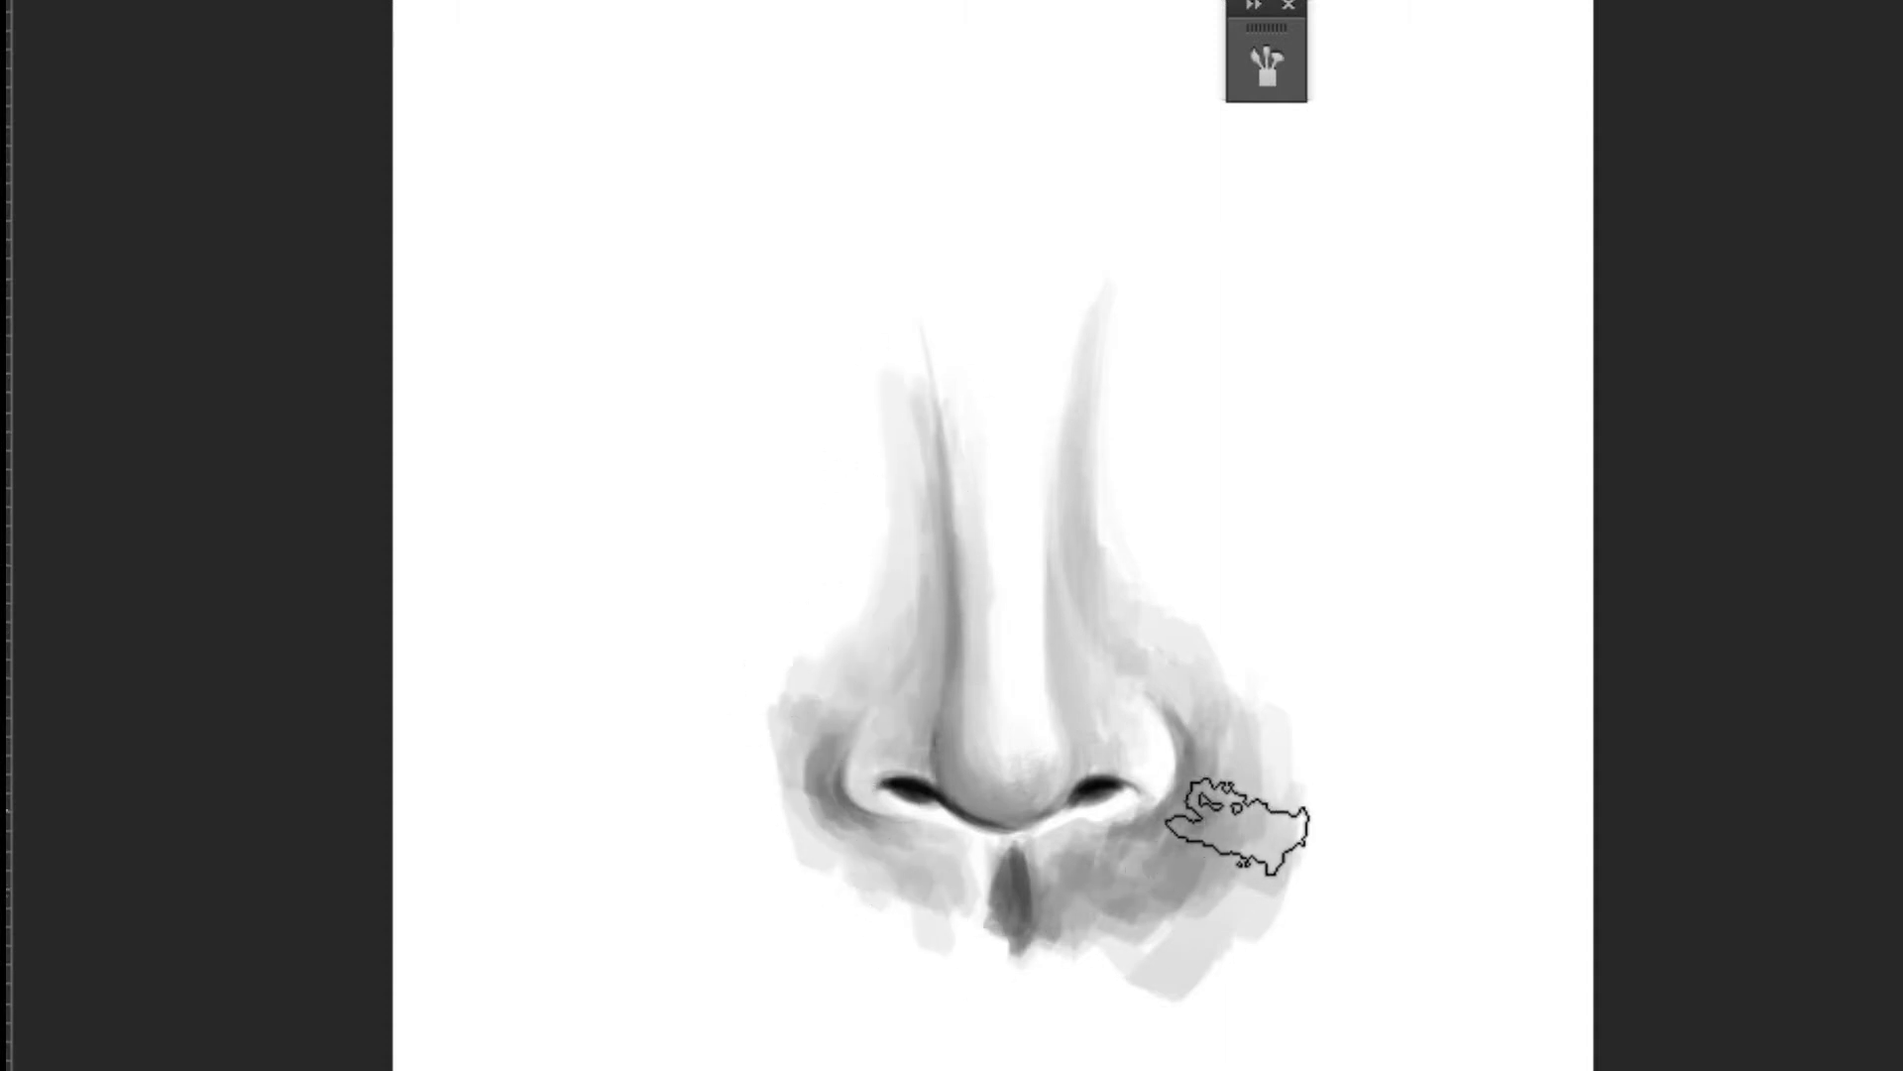
left_click(1222, 850, "alt")
mouse_move(1221, 851)
left_mouse_down()
mouse_move(1097, 875)
mouse_move(1210, 799)
mouse_move(1137, 912)
mouse_move(1210, 842)
mouse_move(1113, 862)
mouse_move(1147, 926)
mouse_move(1131, 943)
mouse_move(1071, 927)
mouse_move(1071, 957)
left_mouse_up()
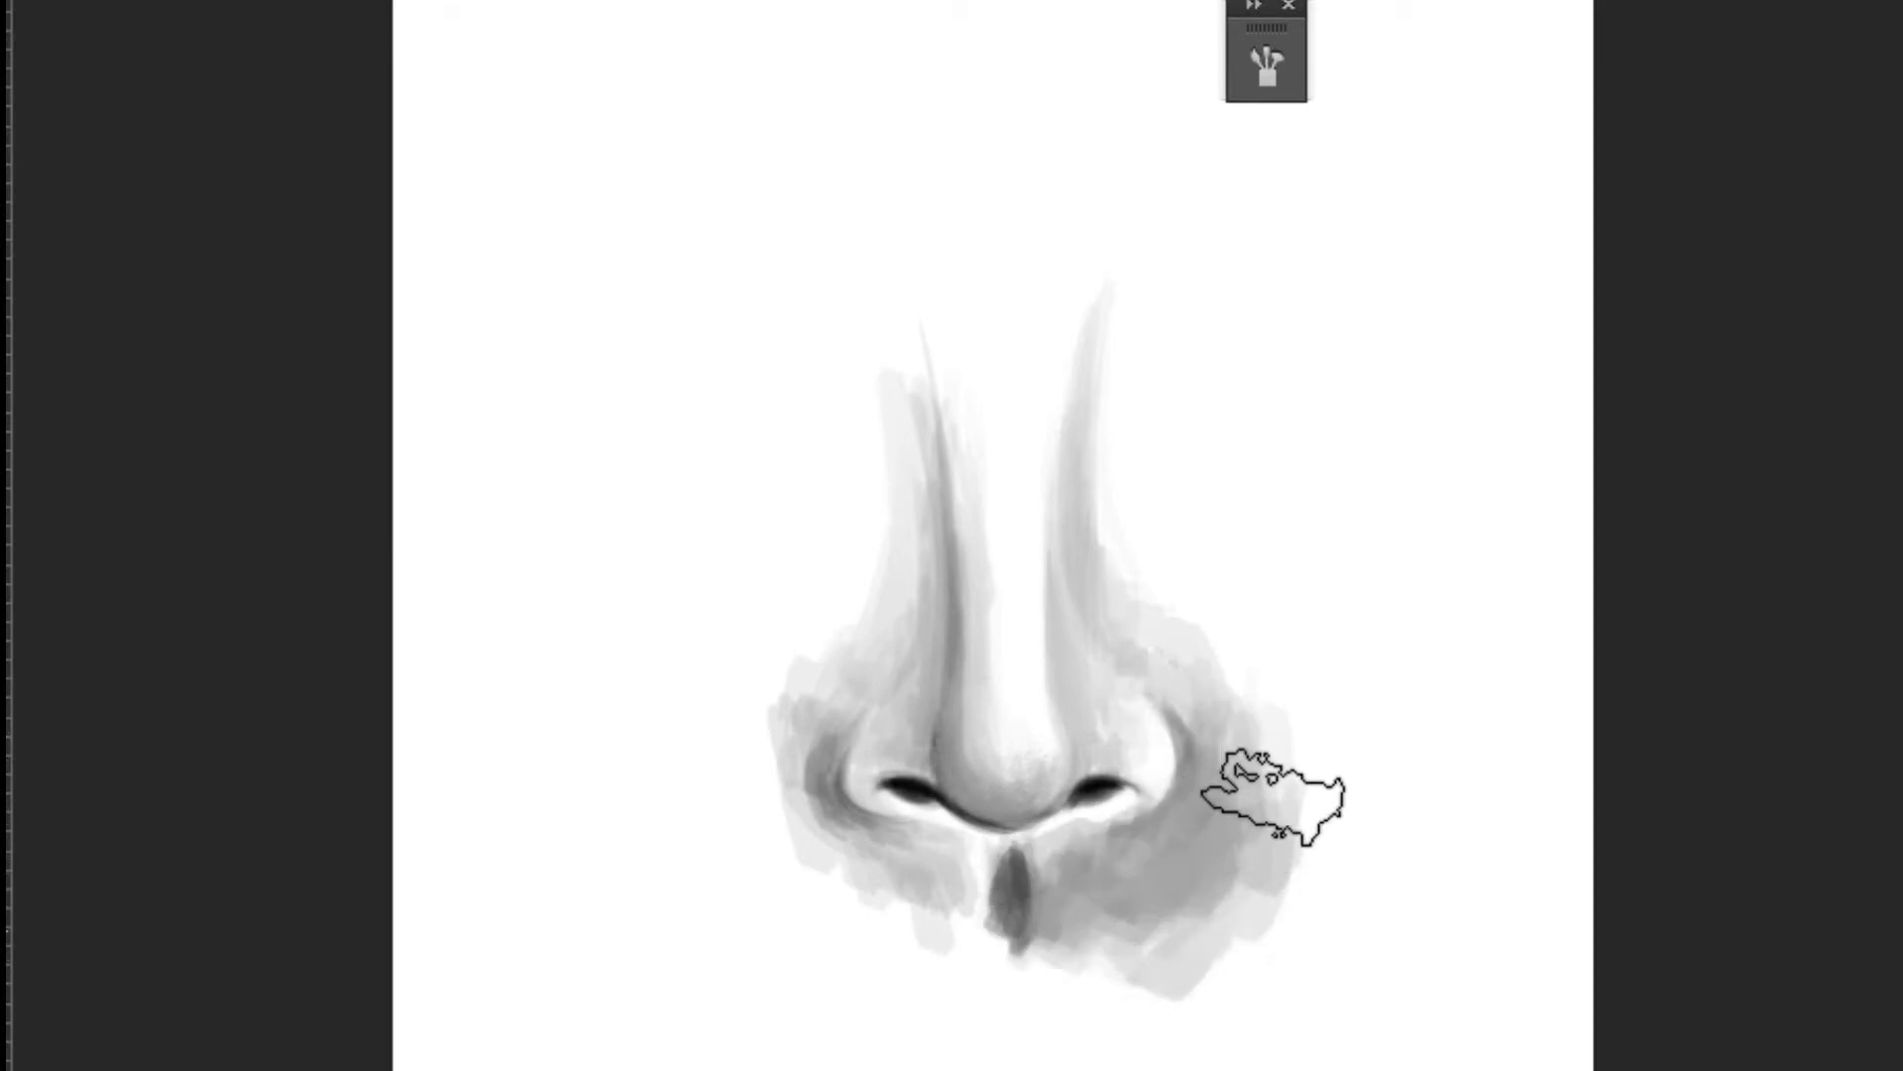
left_click_drag(1147, 508, 1140, 575)
Step: Paint a darker shadow curve under the tip, then shrink the brush for detail
left_click(1067, 873, "alt")
mouse_move(1015, 847)
left_mouse_down()
mouse_move(1002, 913)
mouse_move(1032, 871)
left_mouse_up()
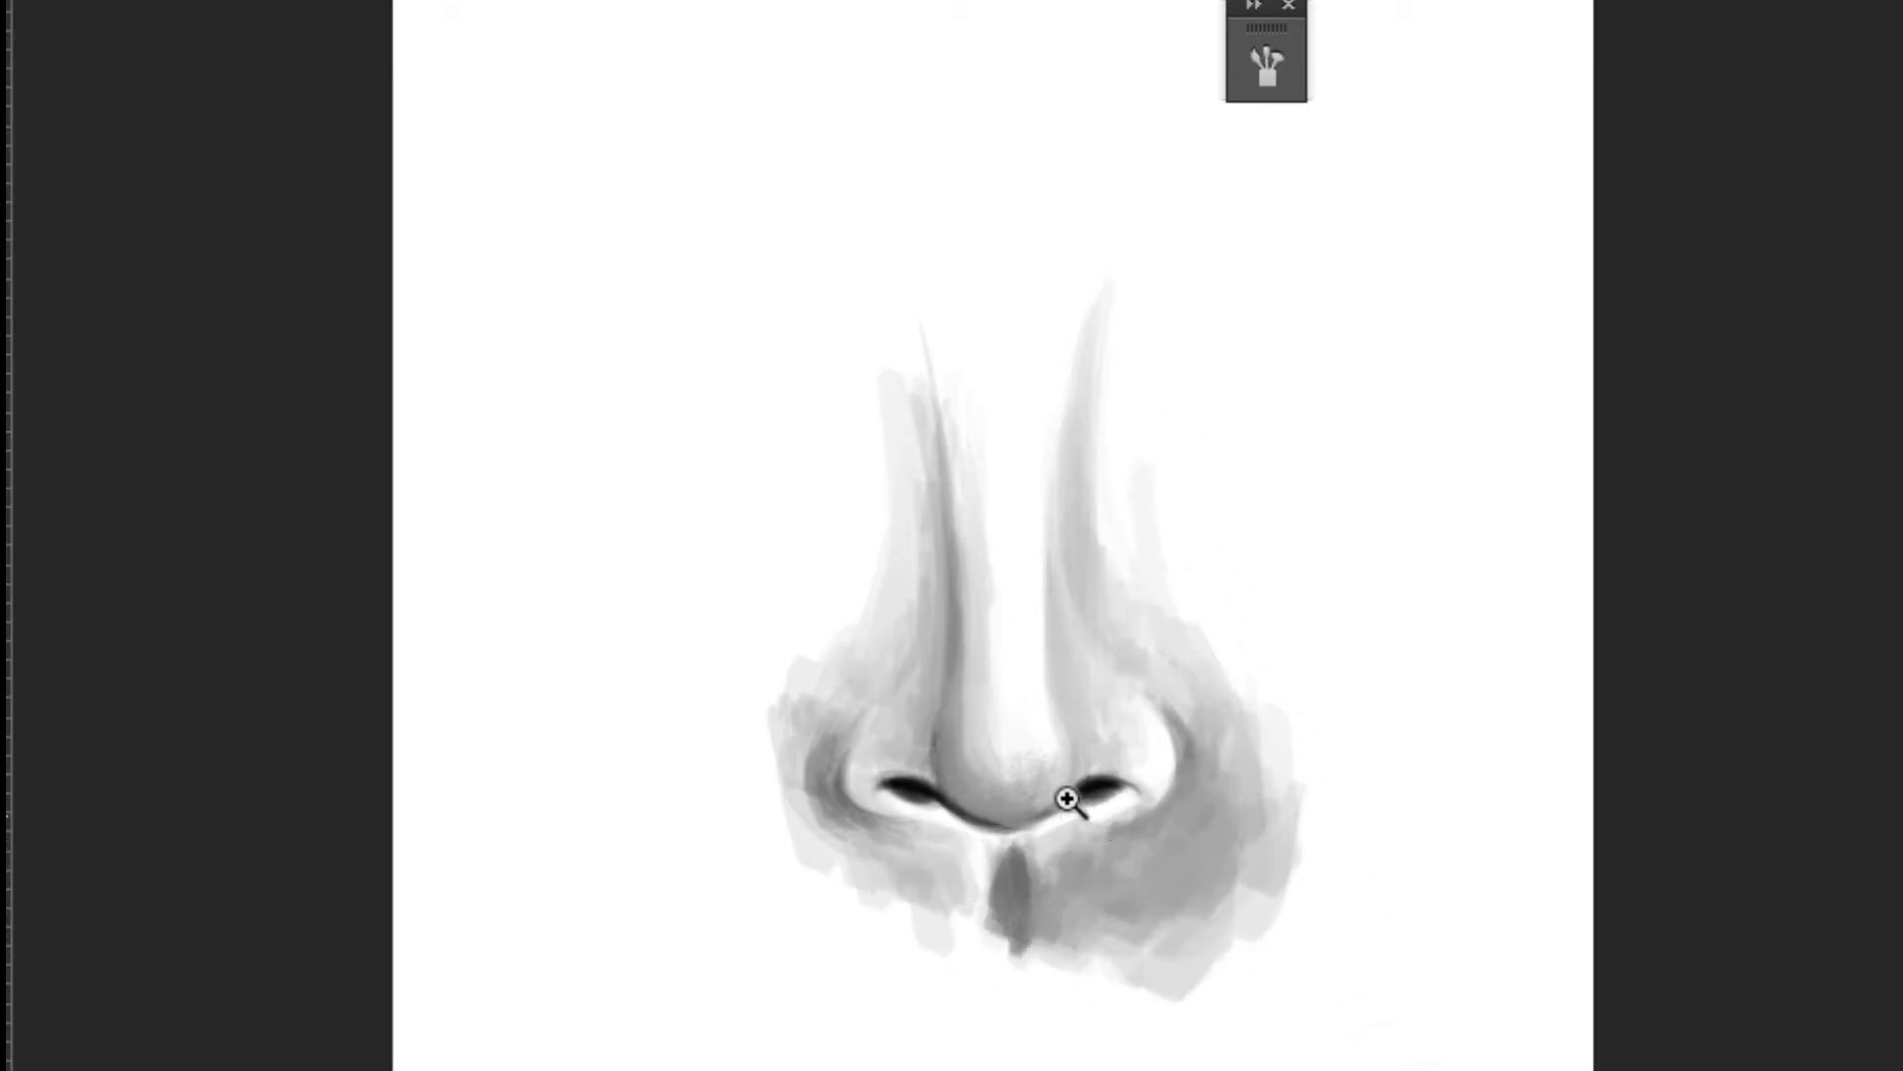
scroll(1066, 799, "up", 1)
left_click(1025, 713, "alt")
key("bracketleft")
key("bracketleft")
key("bracketleft")
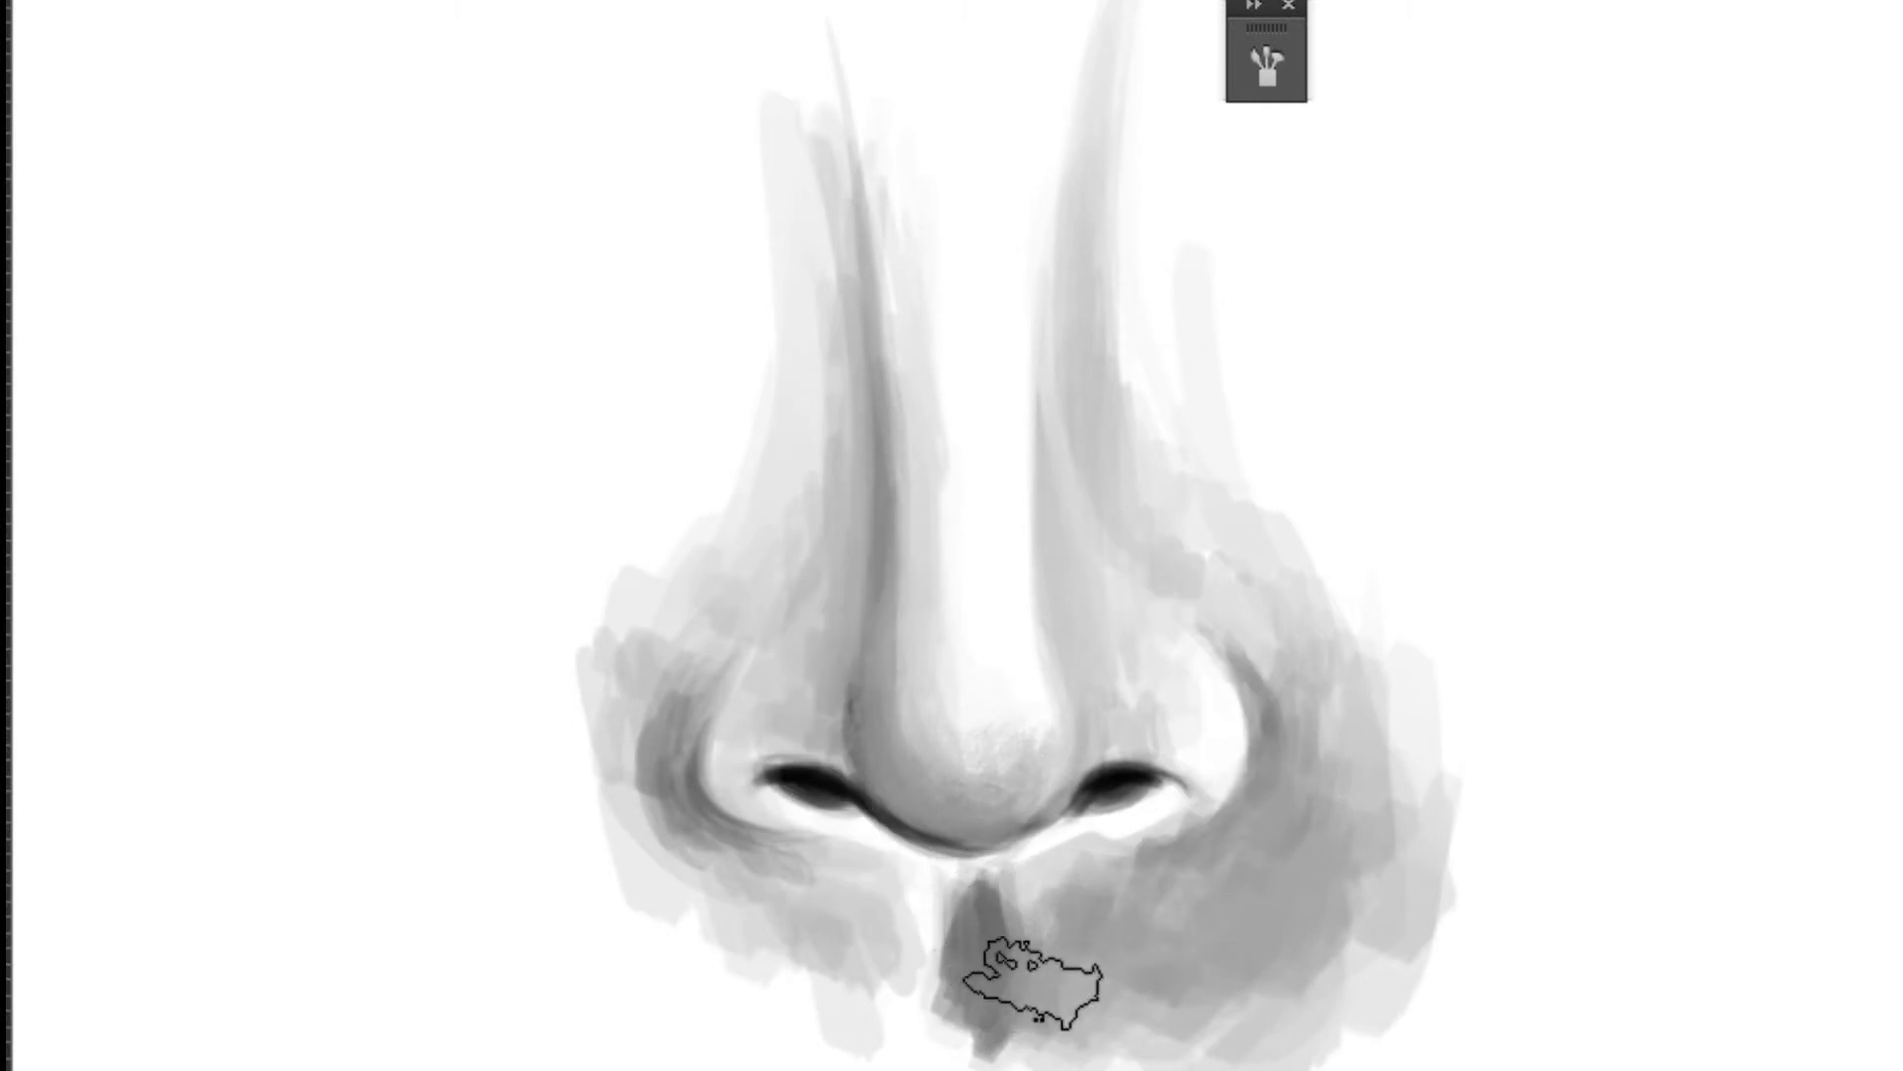
key("bracketleft")
key("bracketleft")
key("bracketleft")
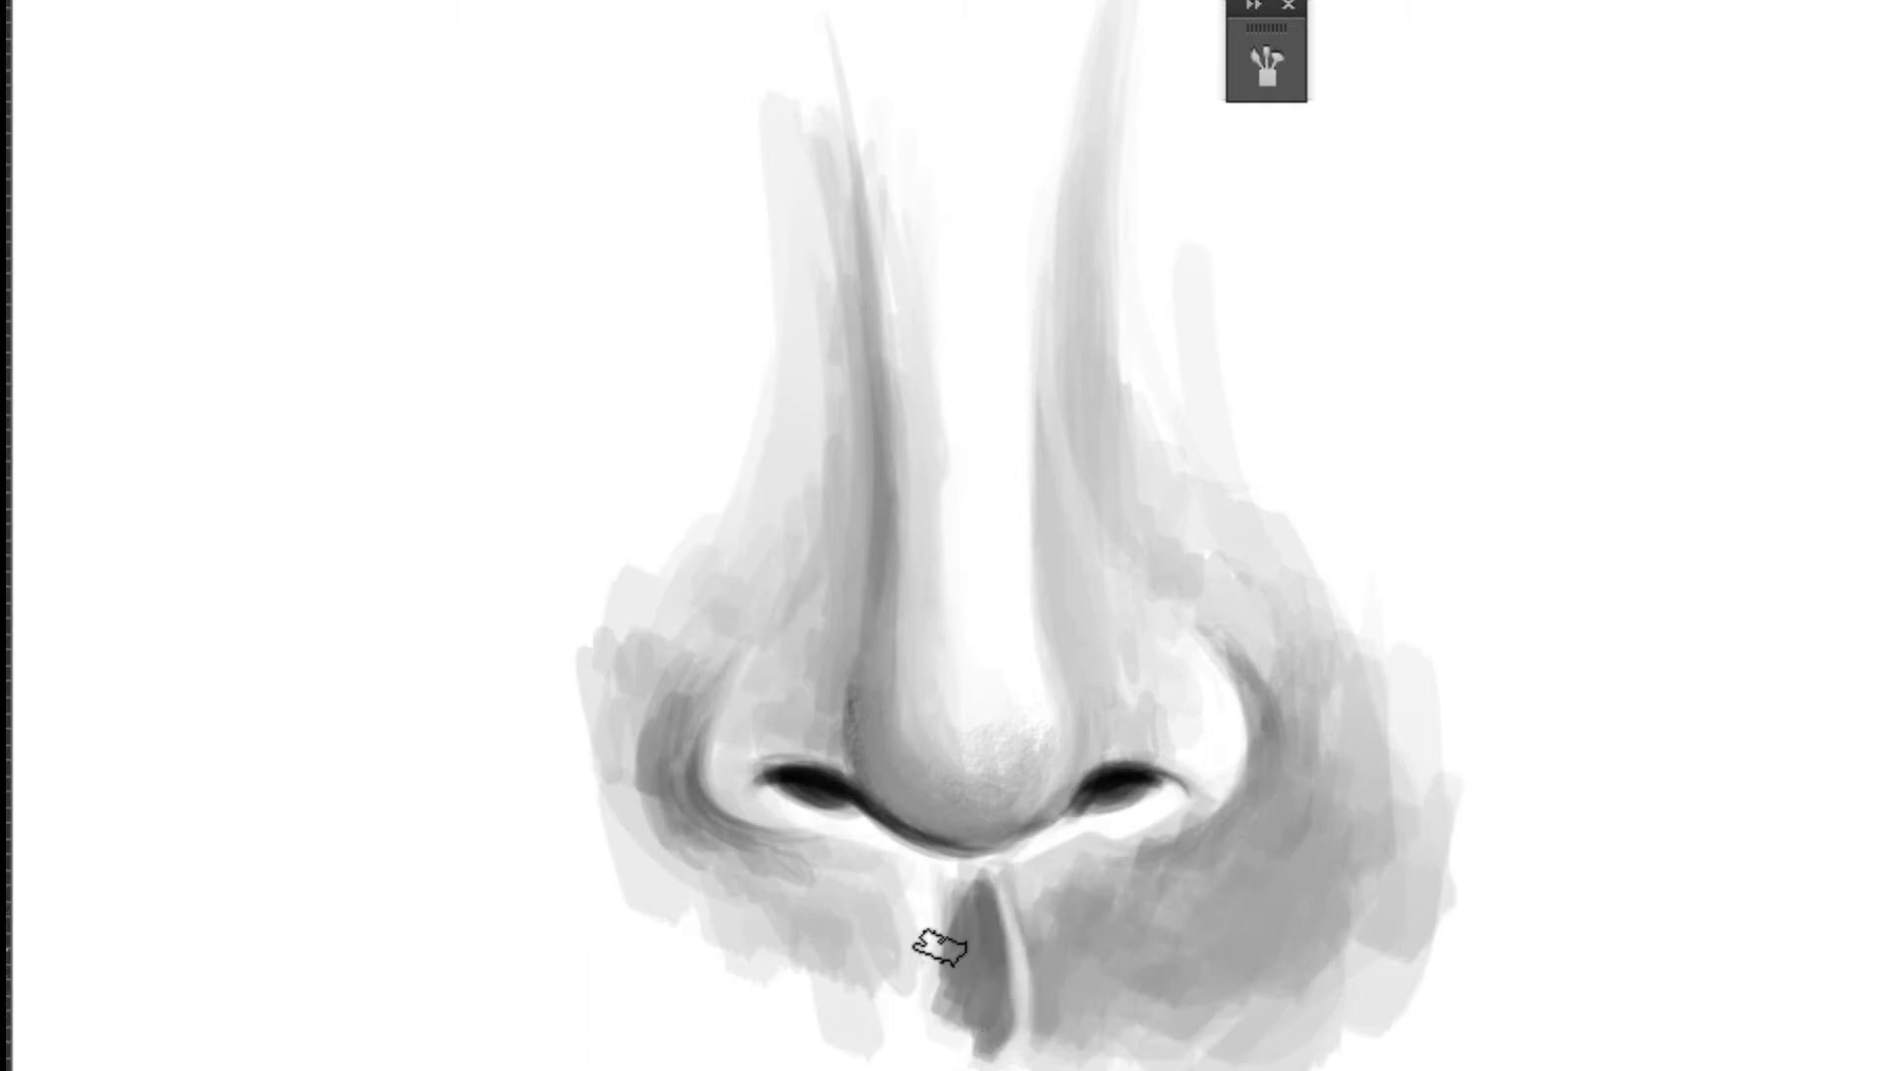
scroll(1130, 949, "down", 3)
scroll(1045, 786, "down", 1)
Step: Darken the right nostril crease and its curved wing edge
scroll(1113, 927, "up", 2)
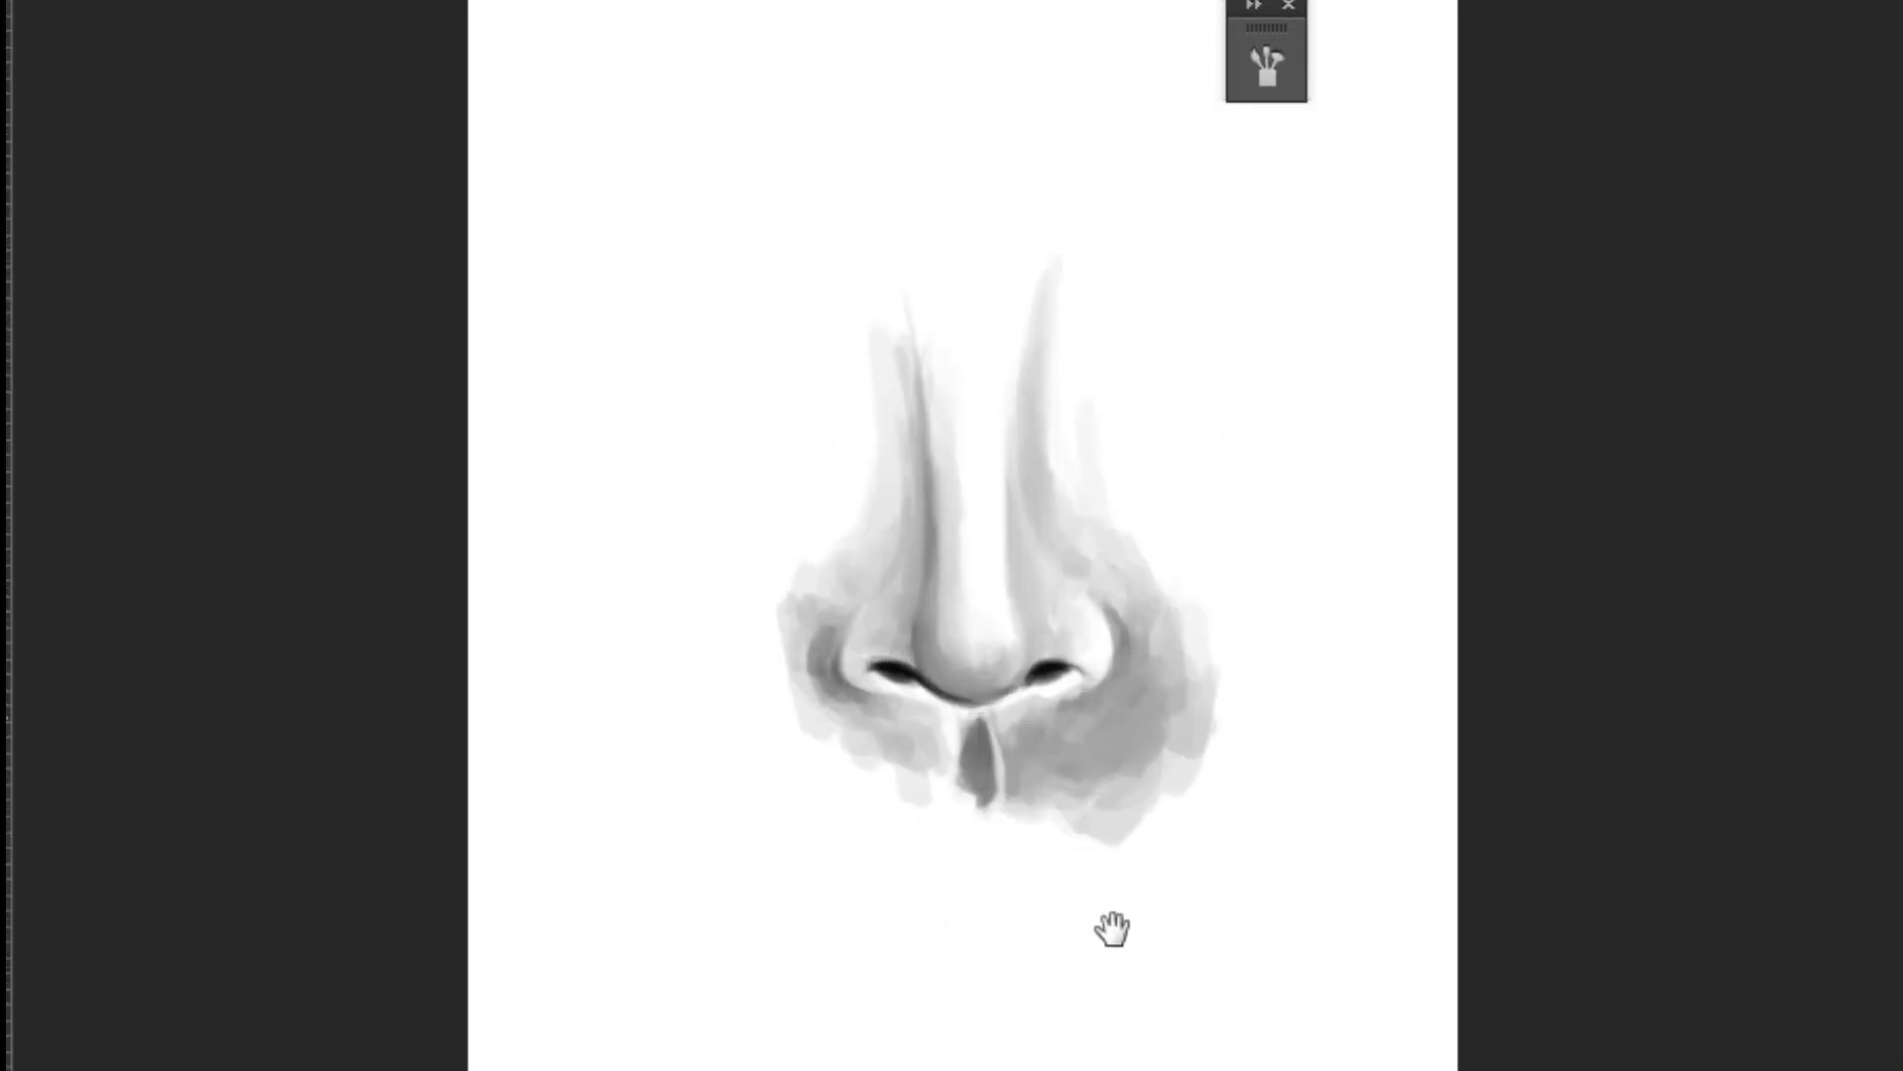
scroll(1066, 820, "up", 1)
scroll(1061, 872, "up", 1)
scroll(1100, 882, "up", 2)
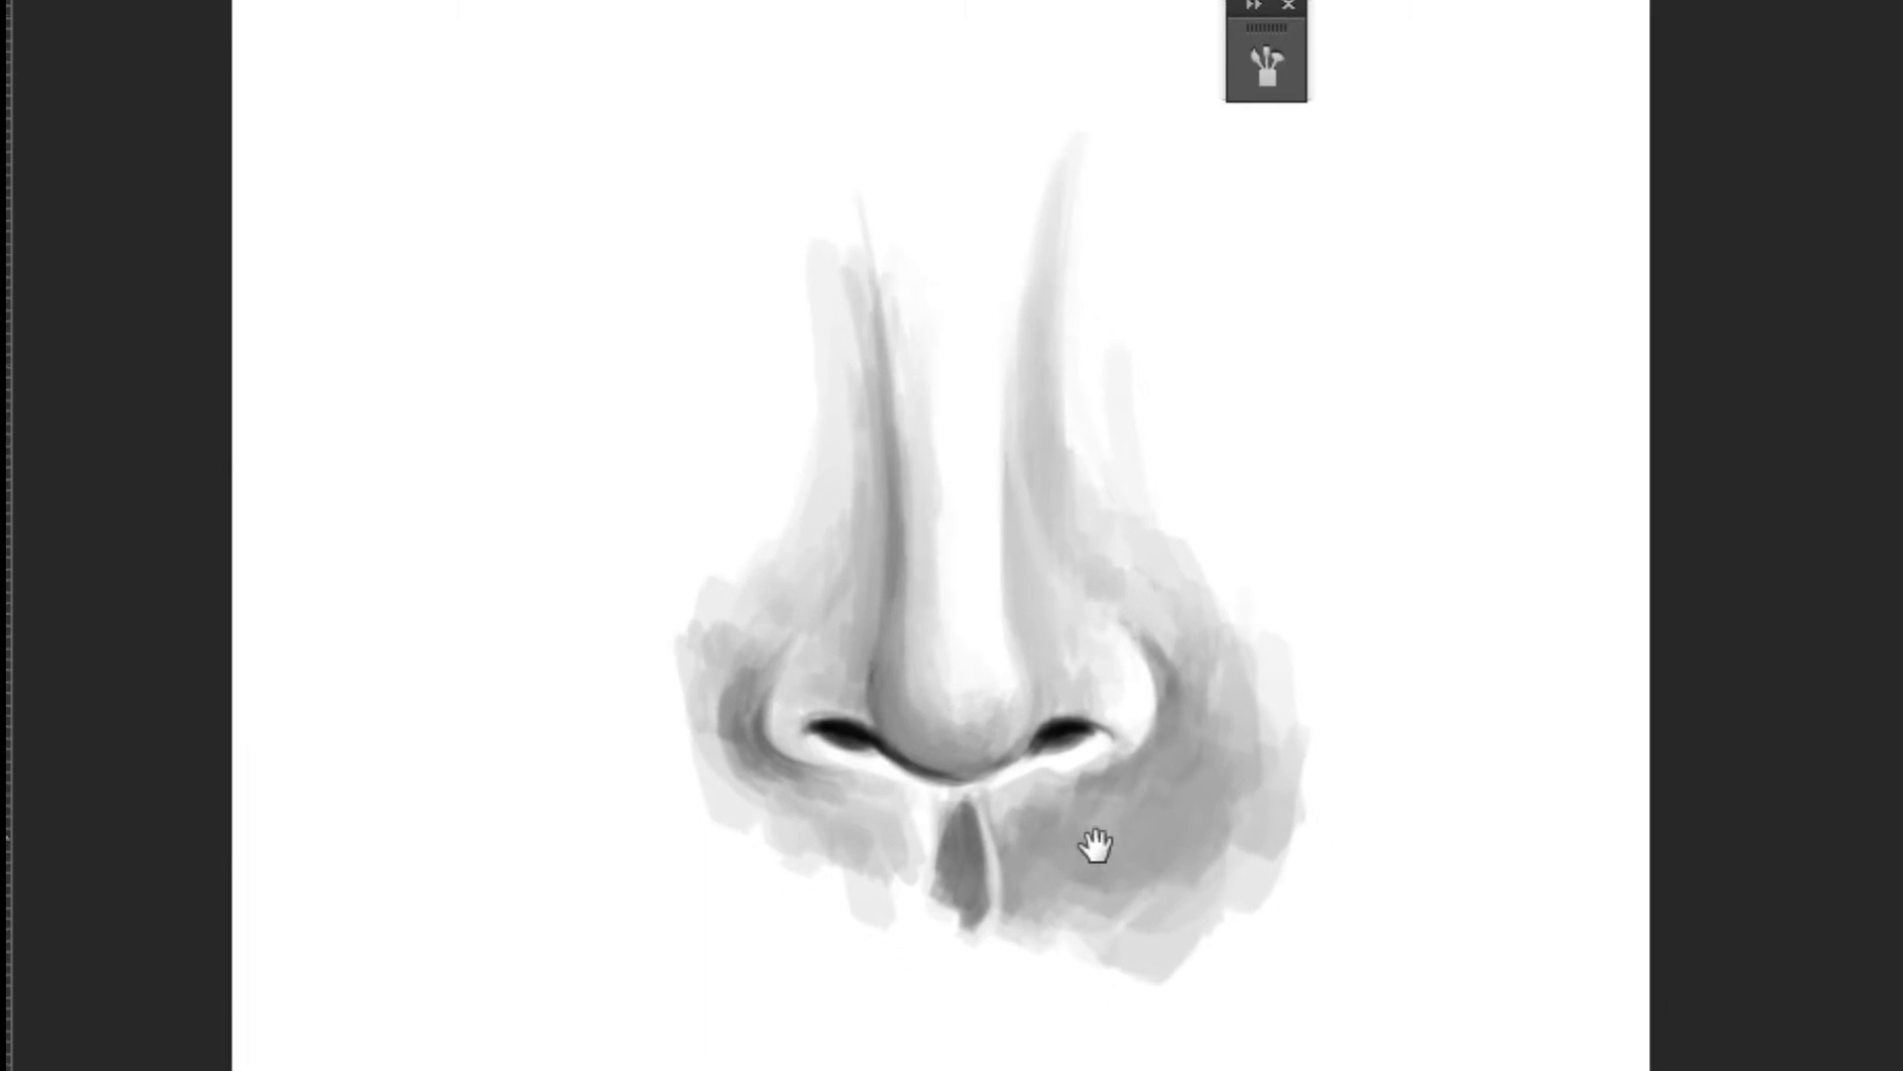
scroll(1120, 841, "up", 1)
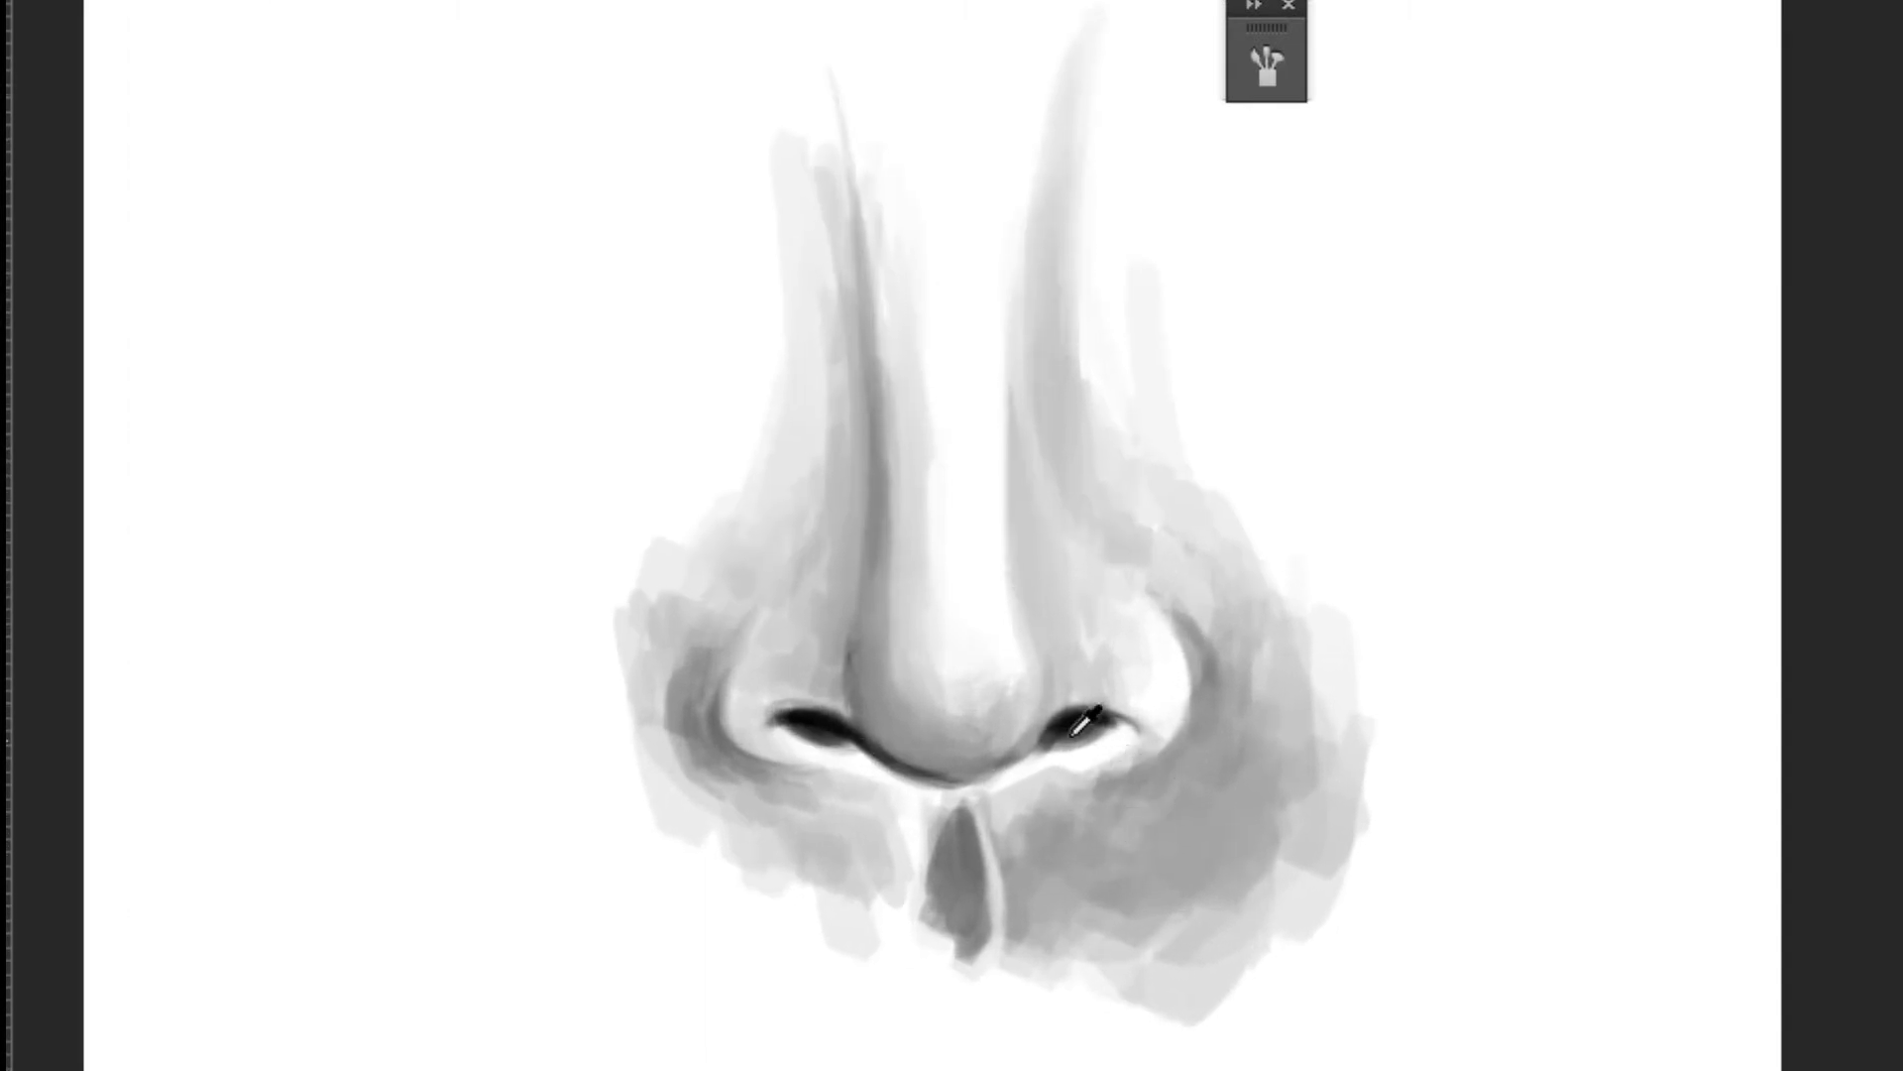
scroll(1183, 764, "up", 1)
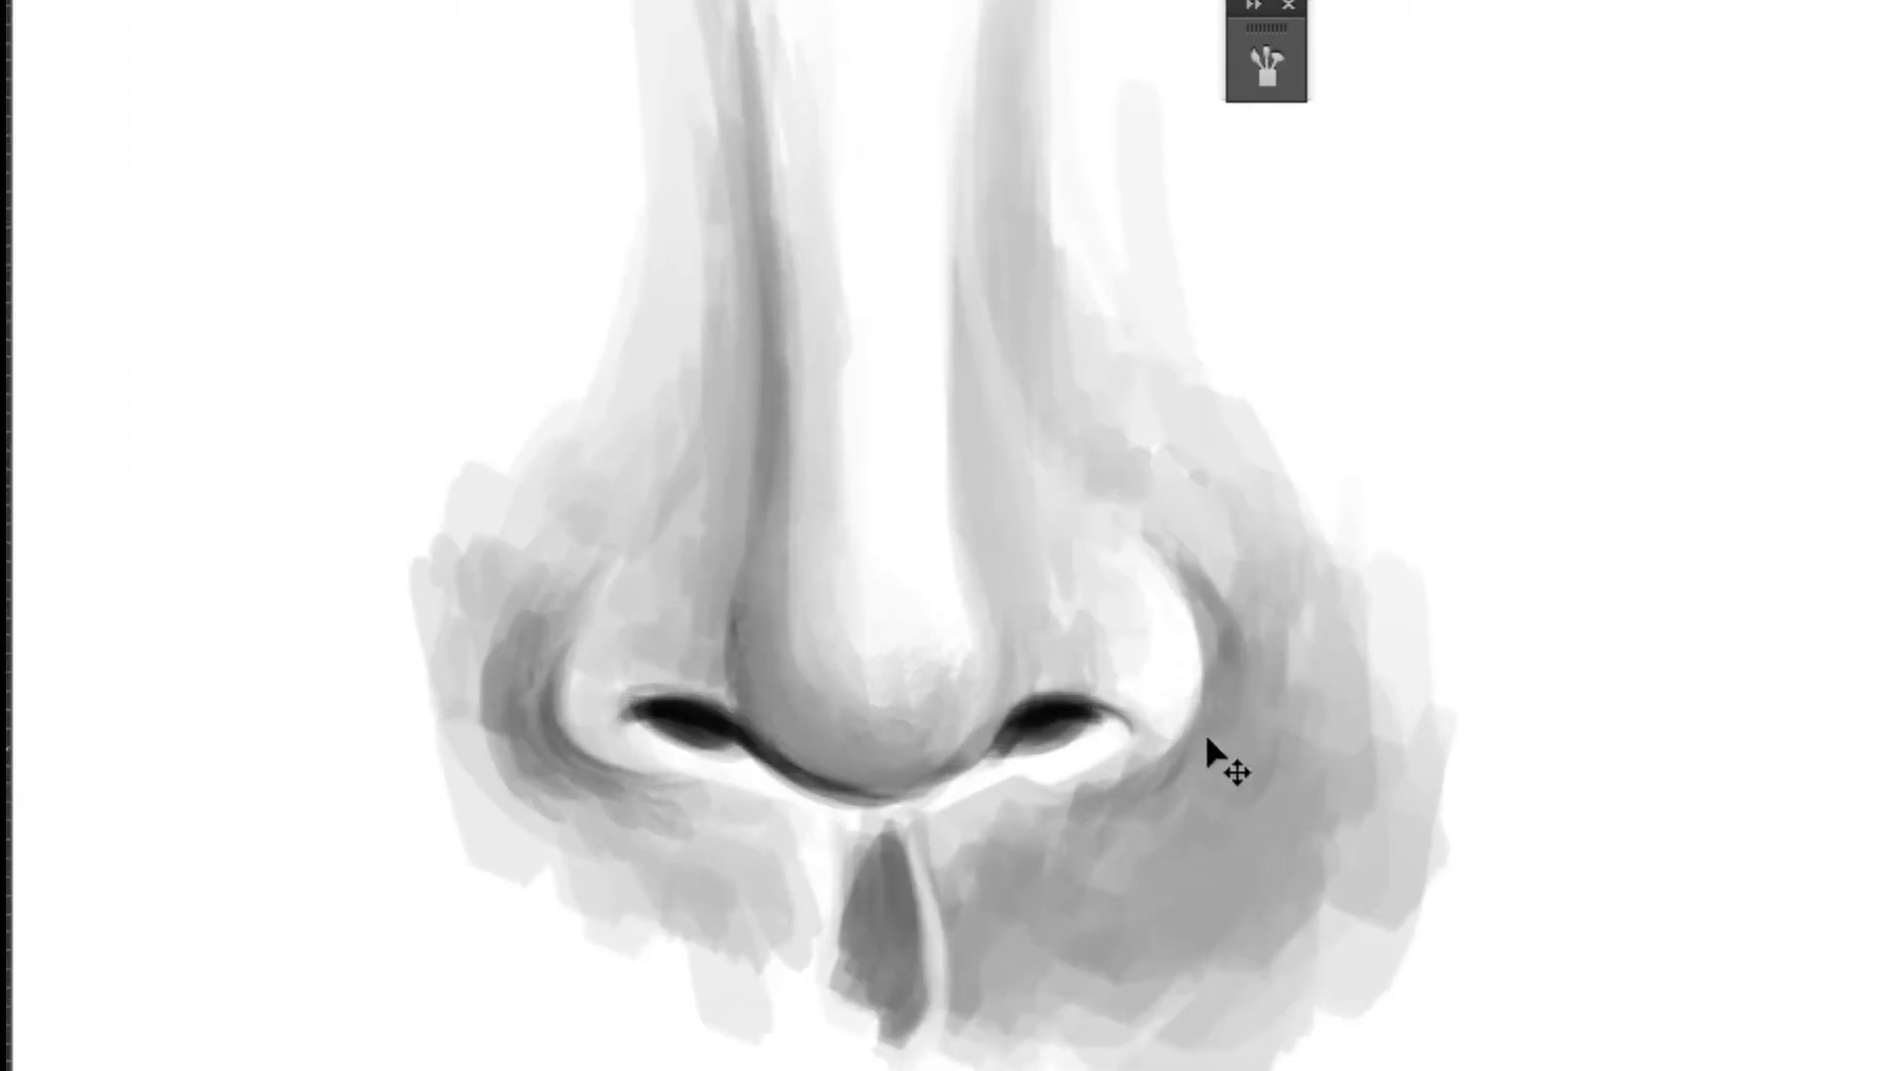
left_click_drag(1189, 735, 1065, 784)
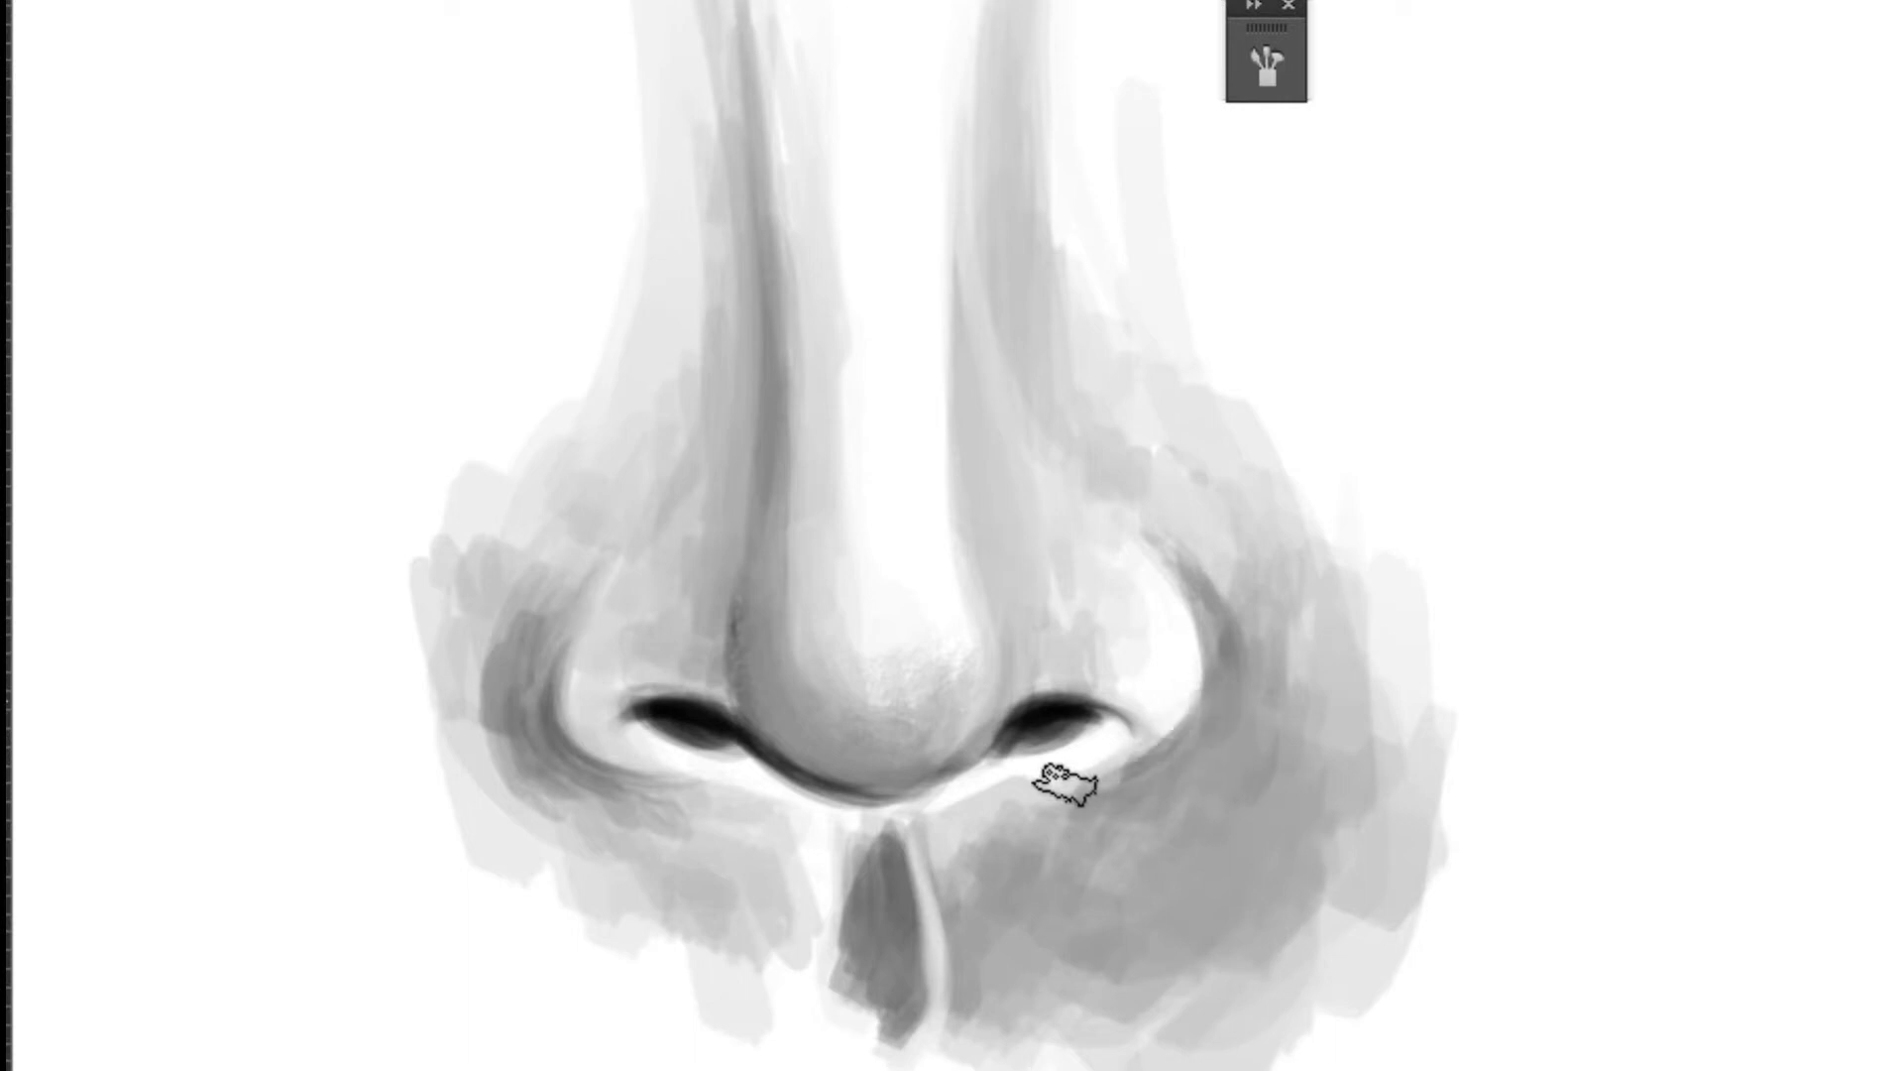
left_click_drag(1150, 733, 1021, 801)
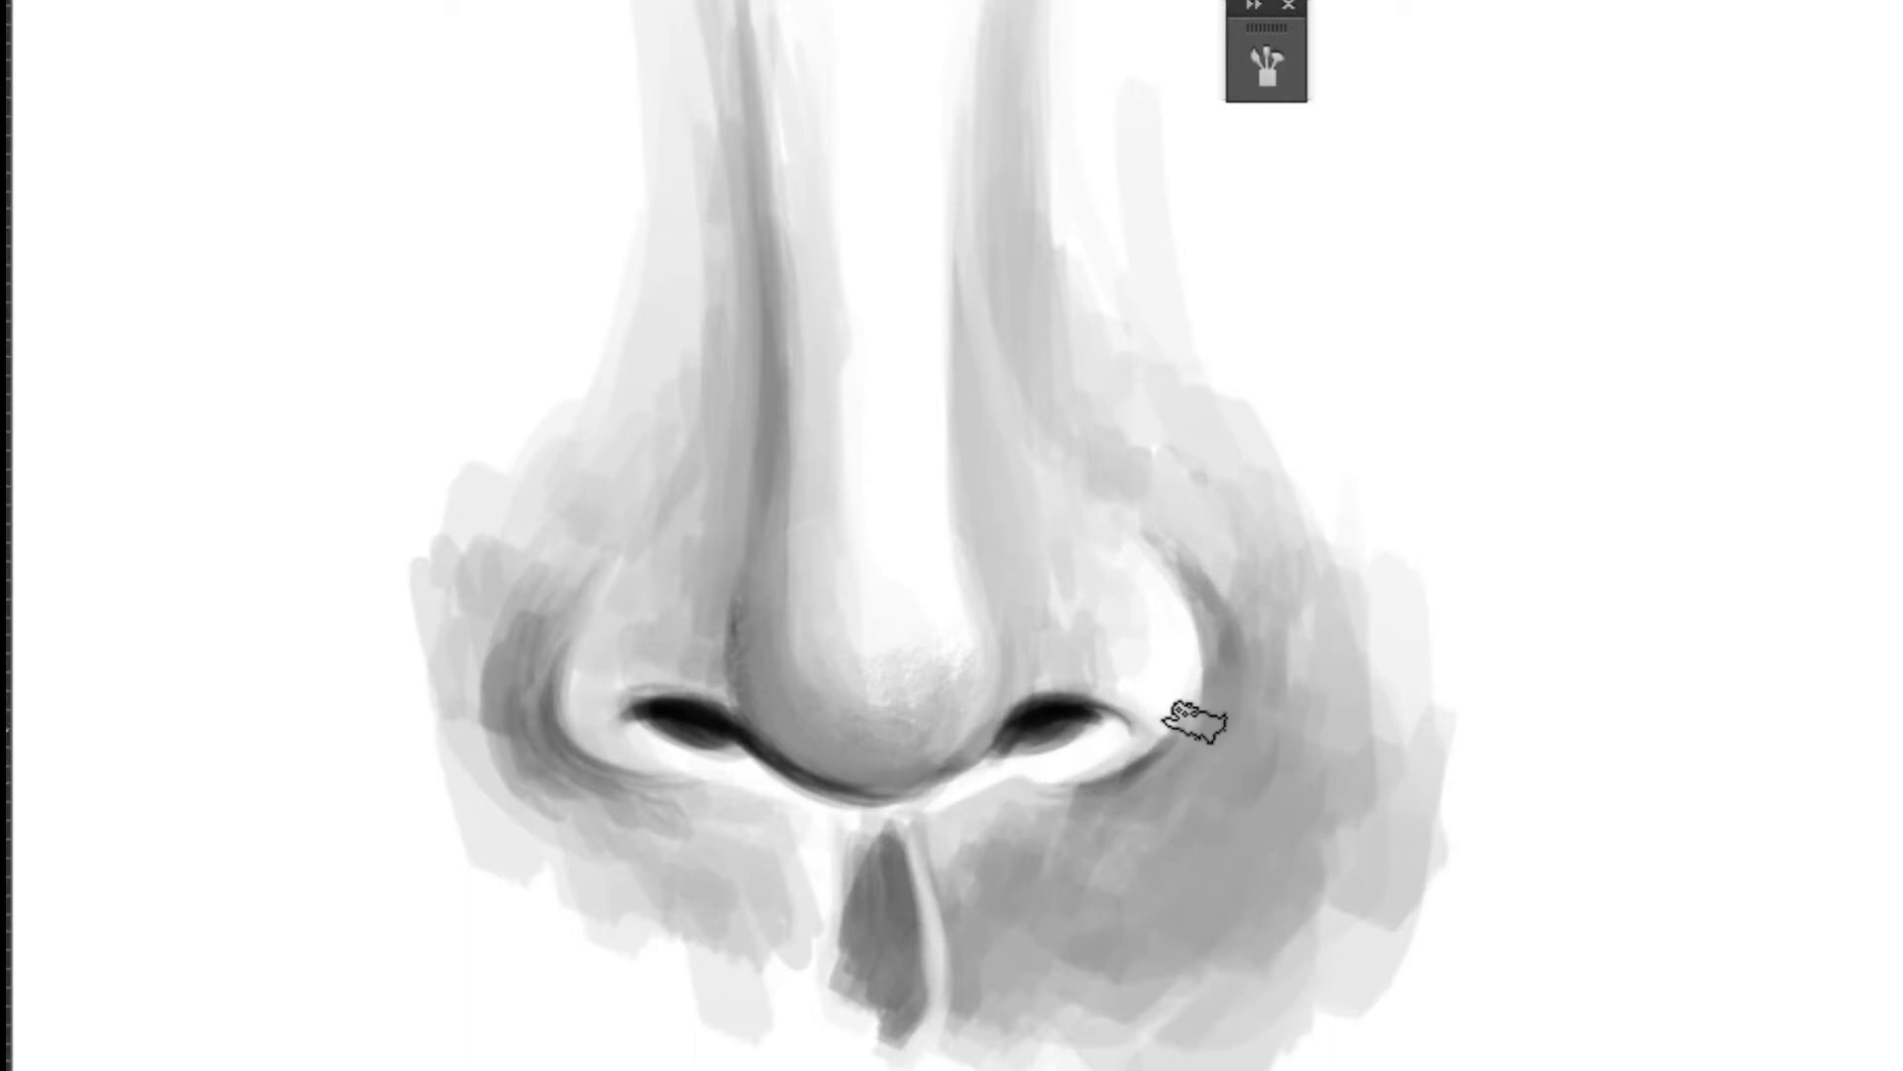
left_click_drag(1212, 656, 1180, 743)
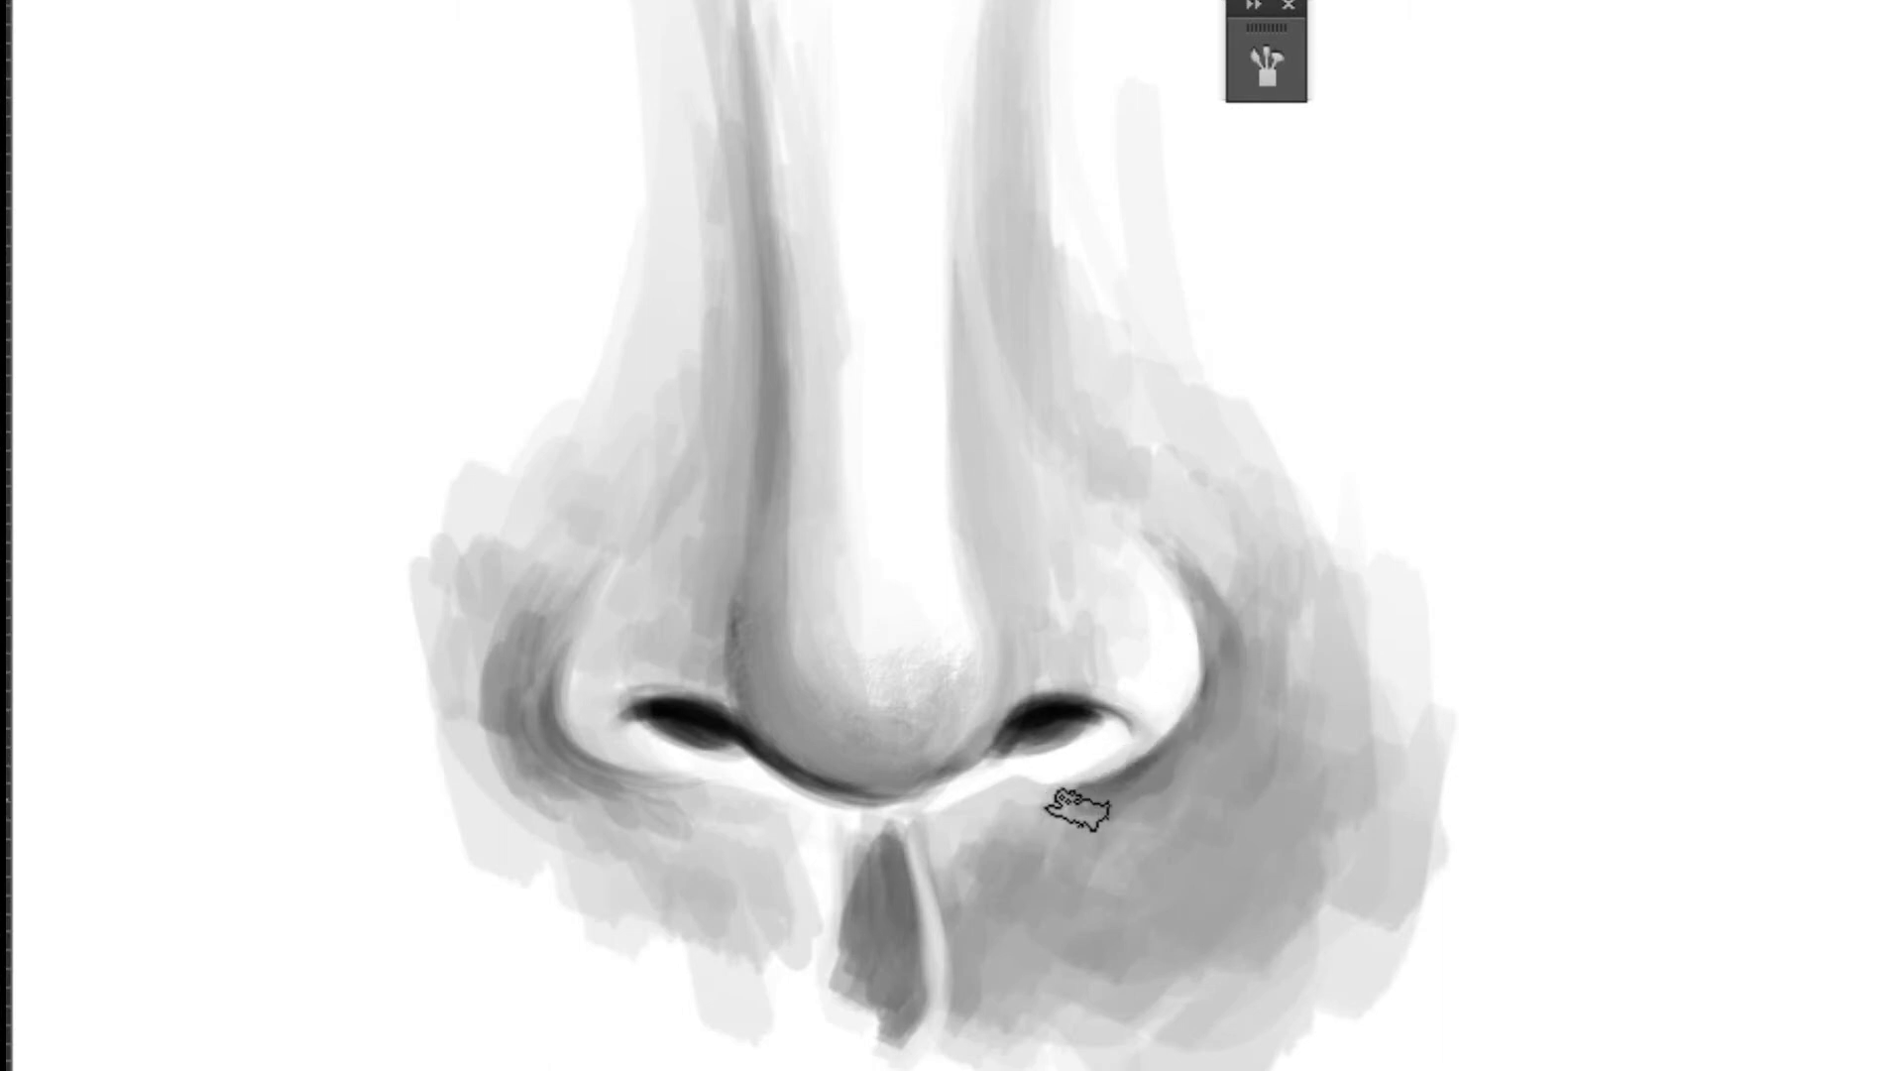
Step: Darken the left nostril's edges and the contour under the tip toward the right nostril
left_click_drag(544, 630, 624, 783)
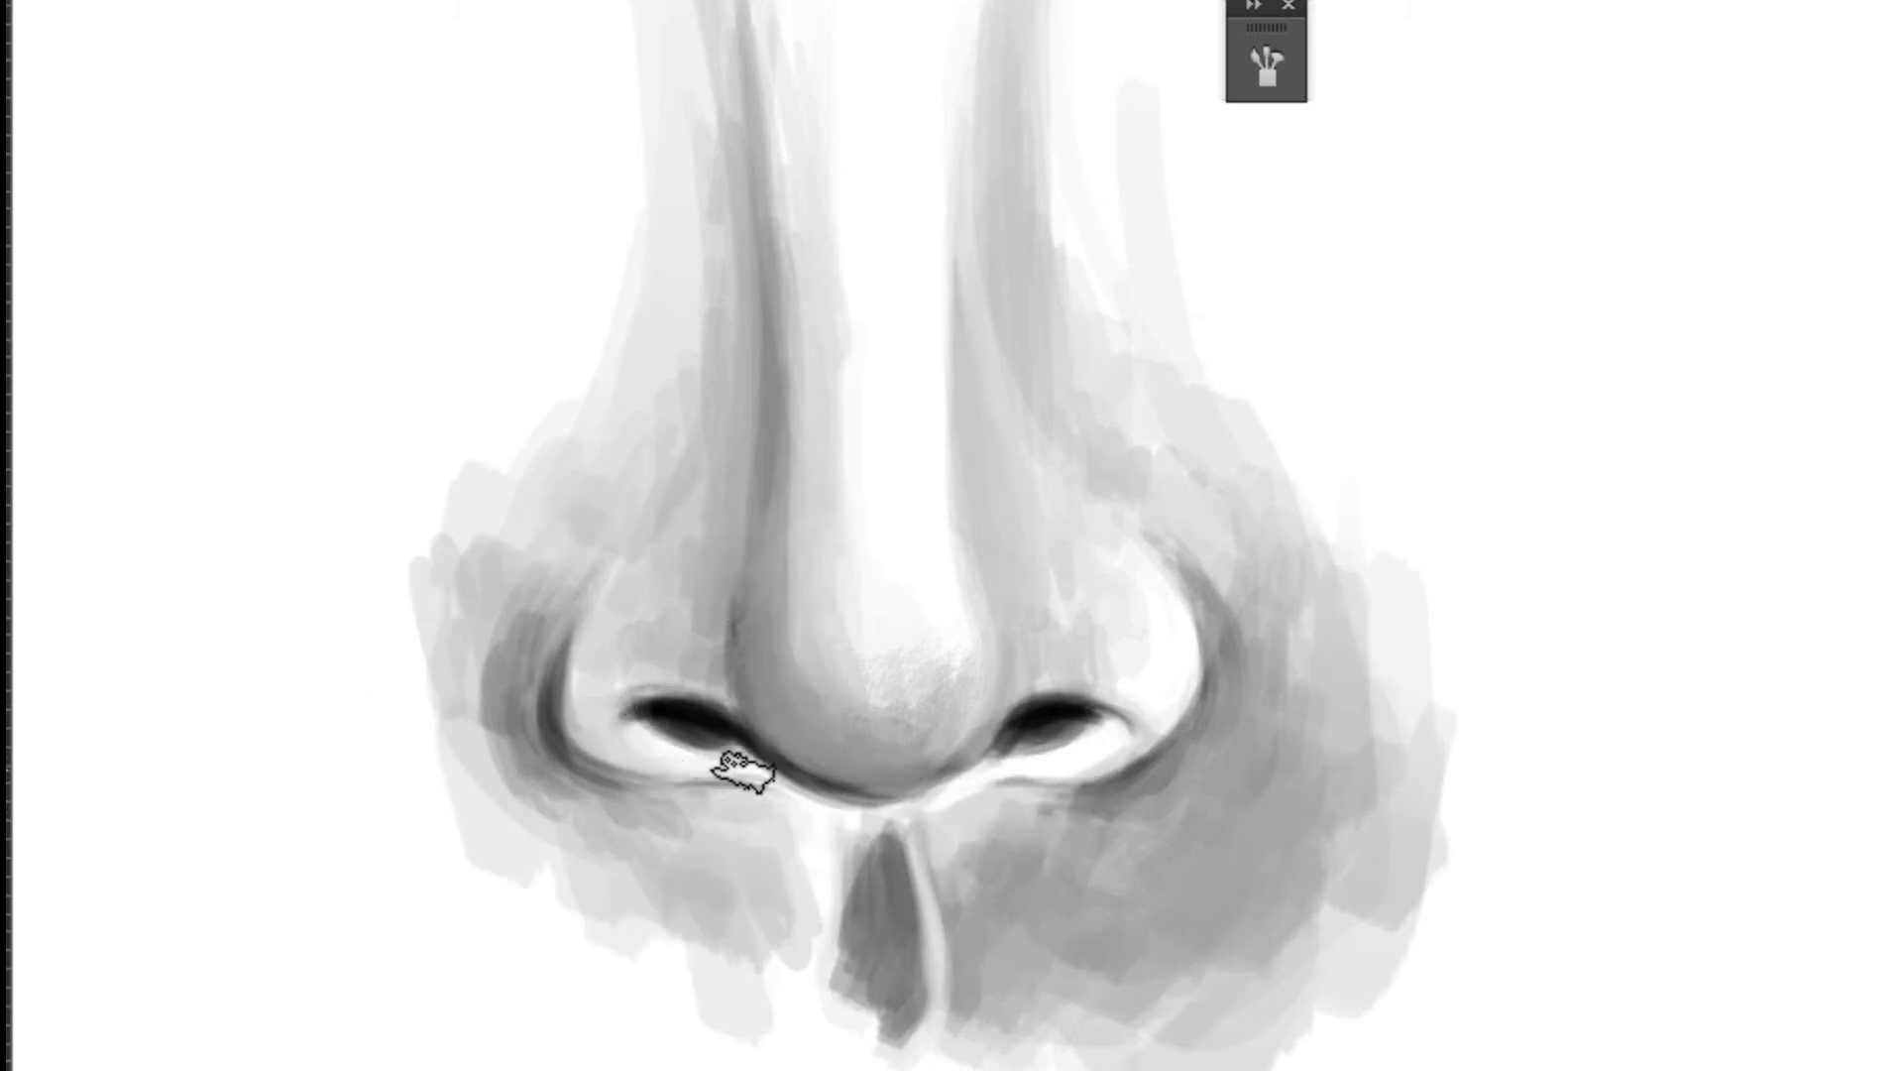
left_click_drag(709, 741, 711, 710)
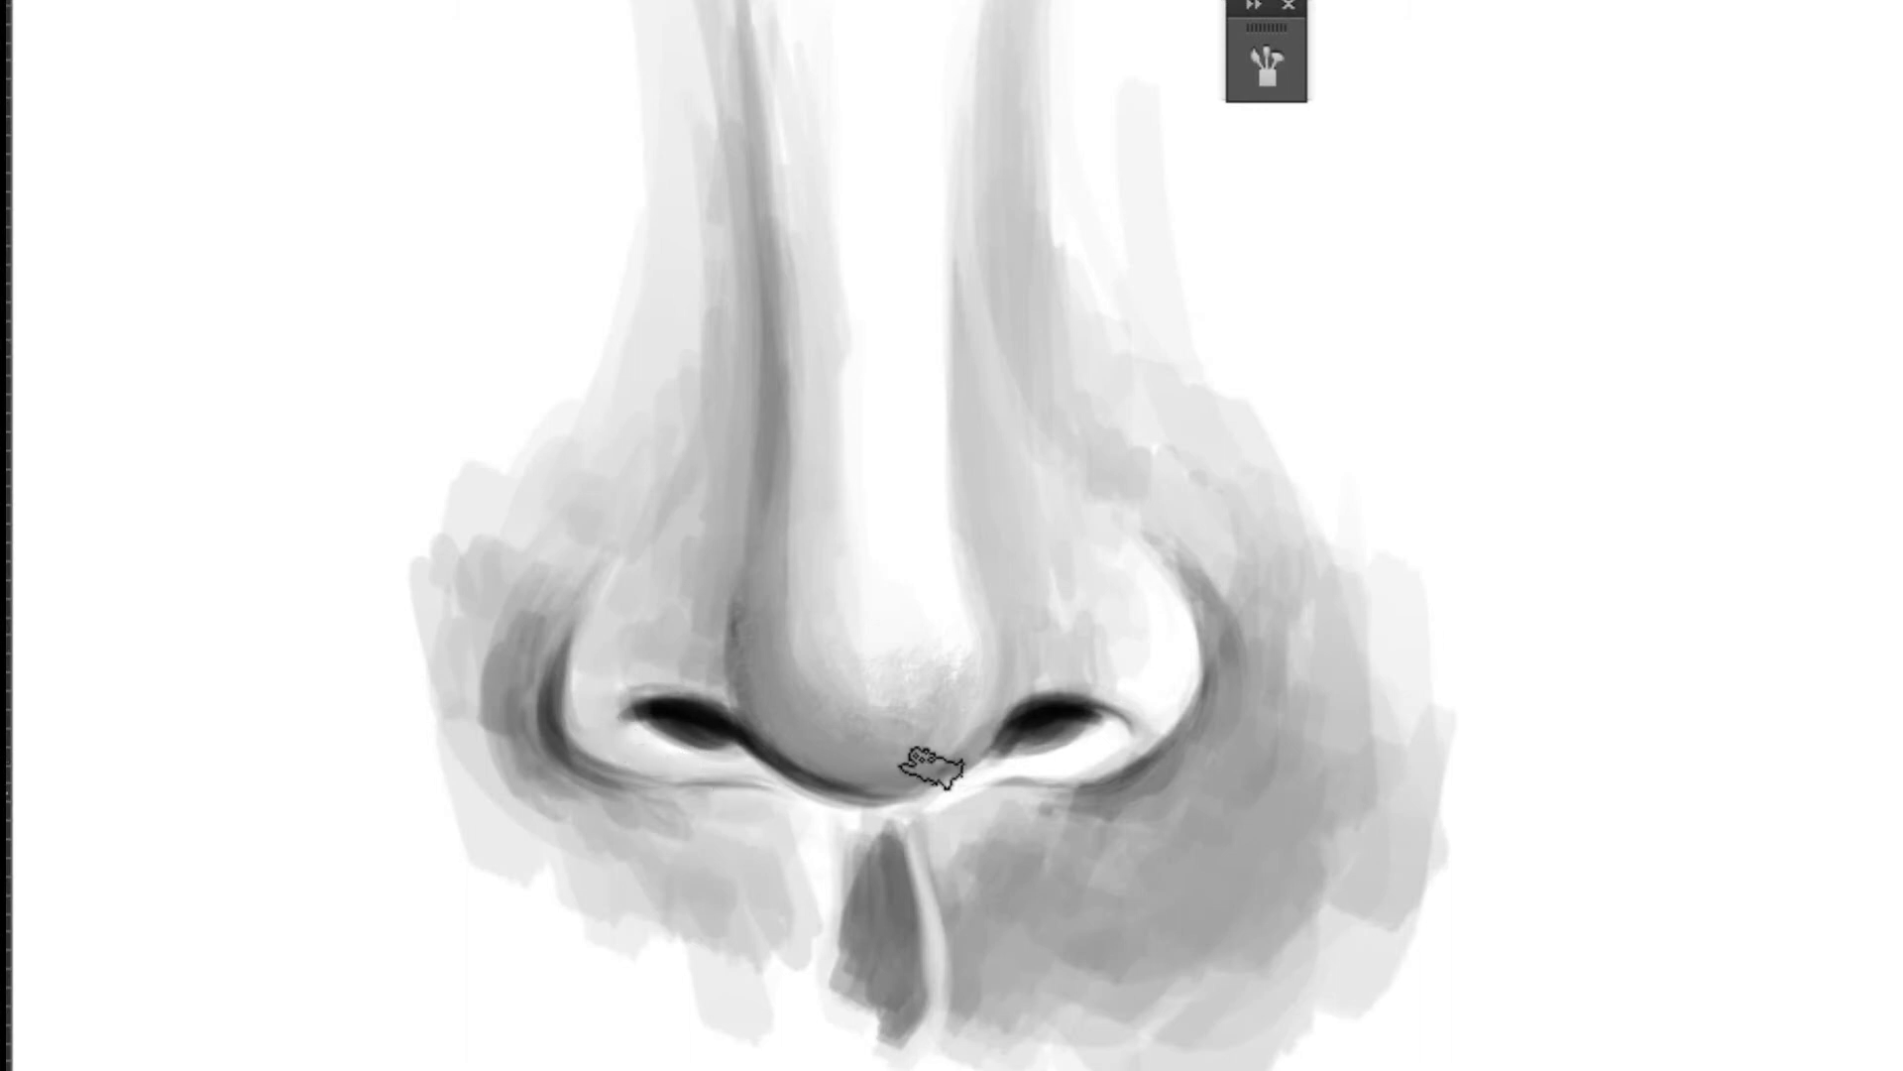
left_click(1006, 742, "alt")
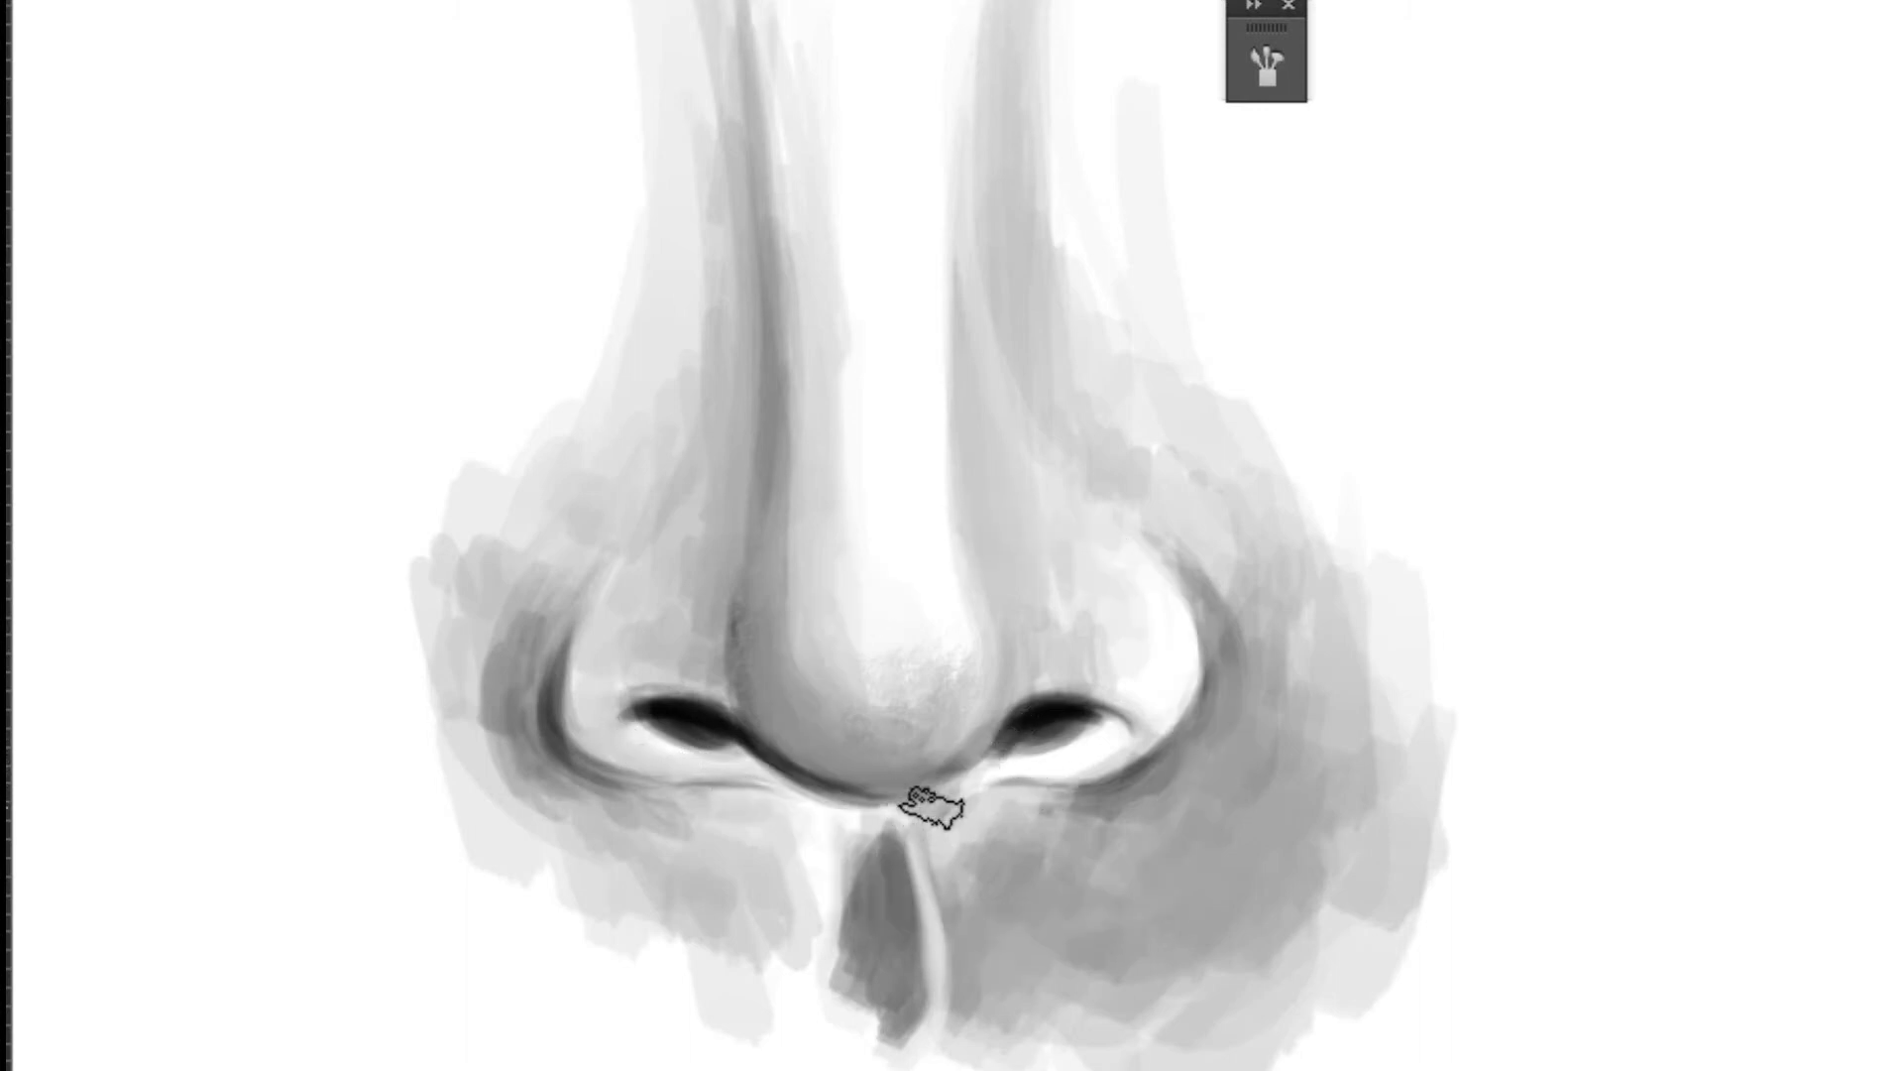
left_click_drag(930, 808, 882, 805)
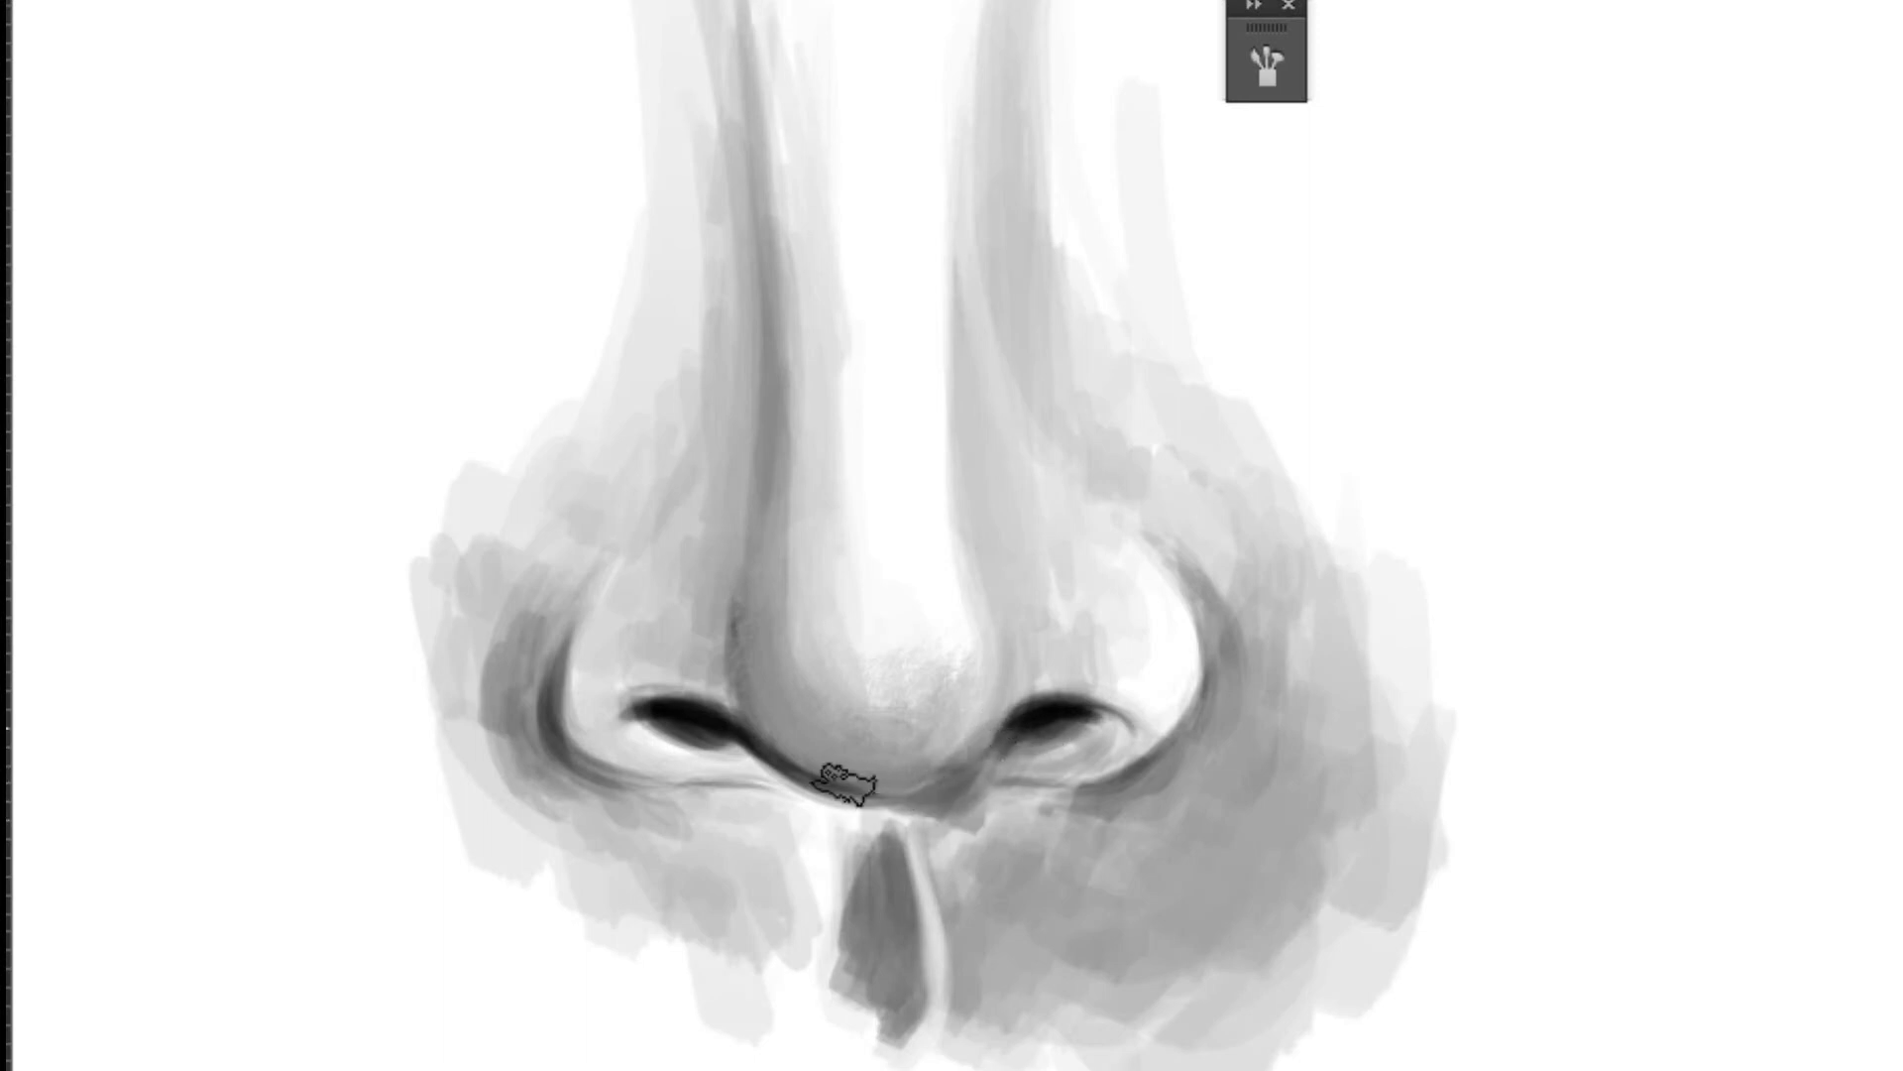
left_click_drag(845, 783, 905, 786)
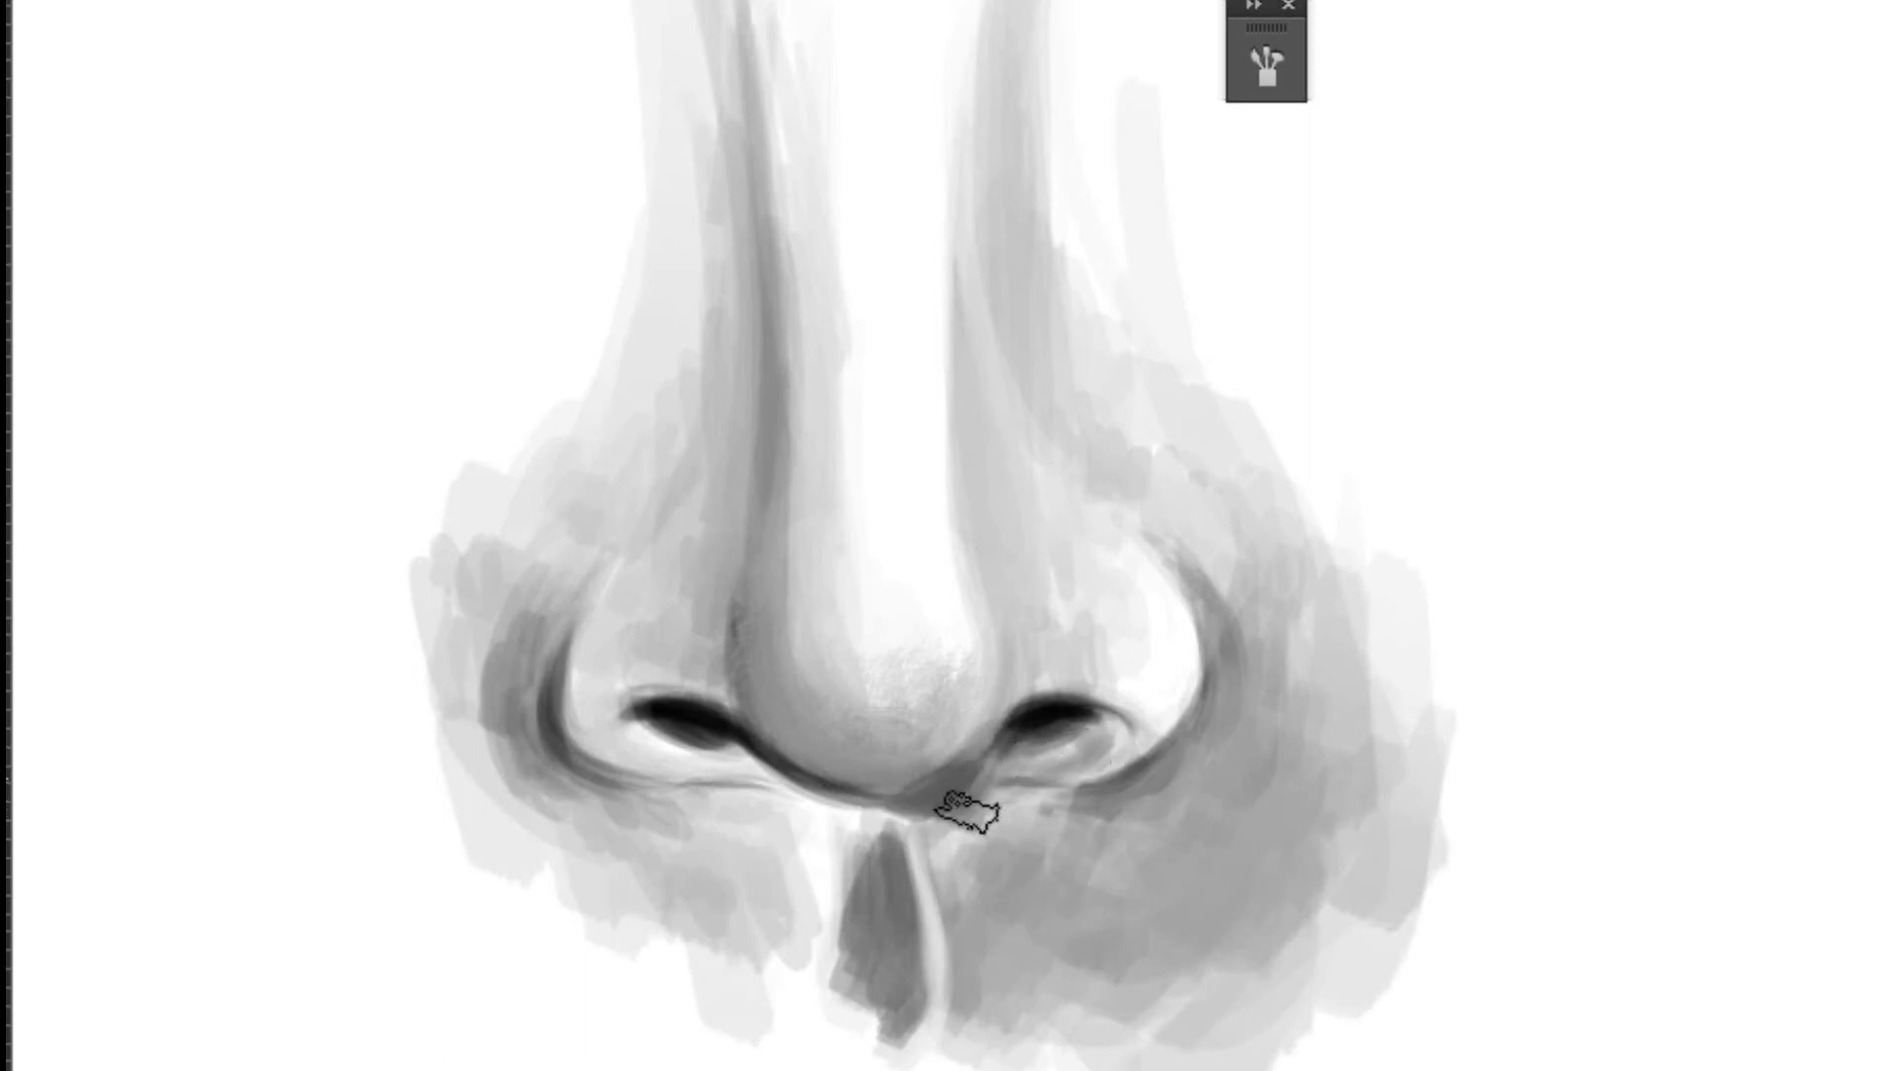
left_click_drag(943, 849, 935, 829)
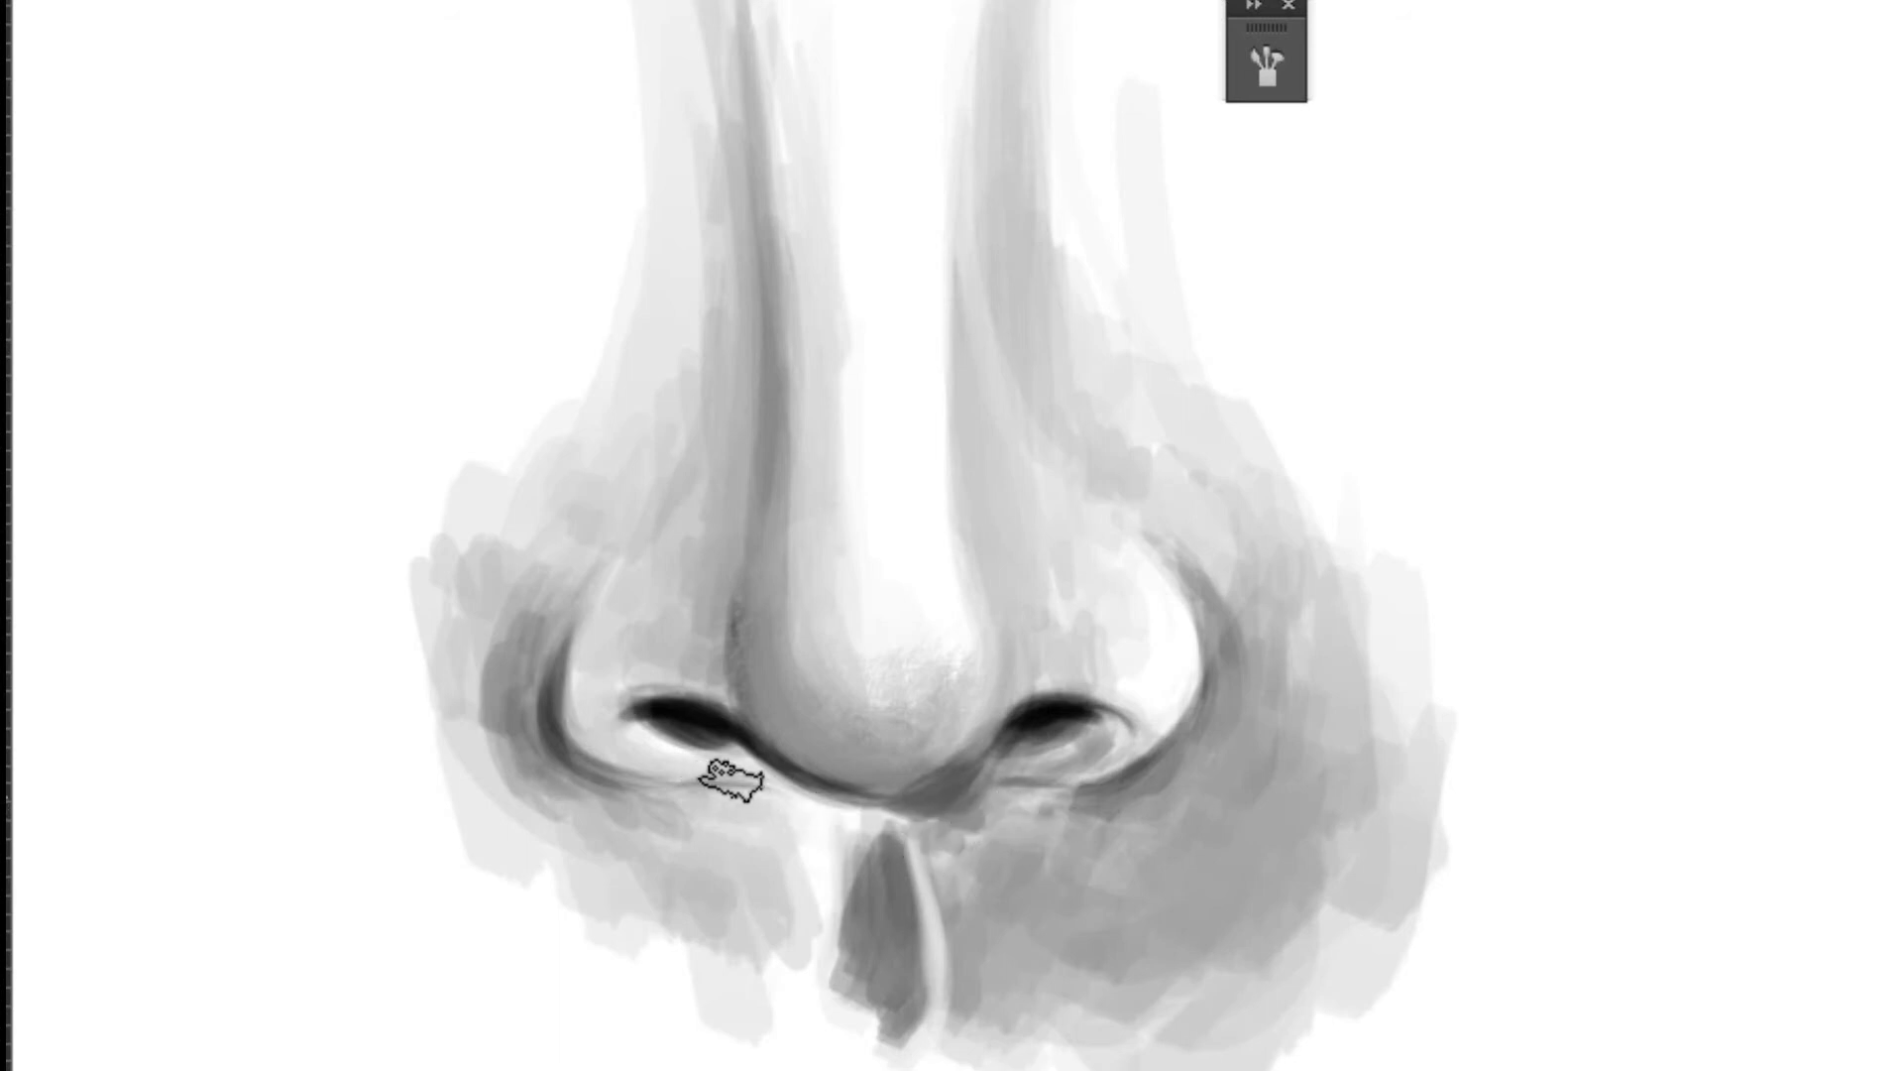
mouse_move(730, 781)
left_mouse_down()
mouse_move(658, 735)
mouse_move(731, 756)
mouse_move(622, 726)
left_mouse_up()
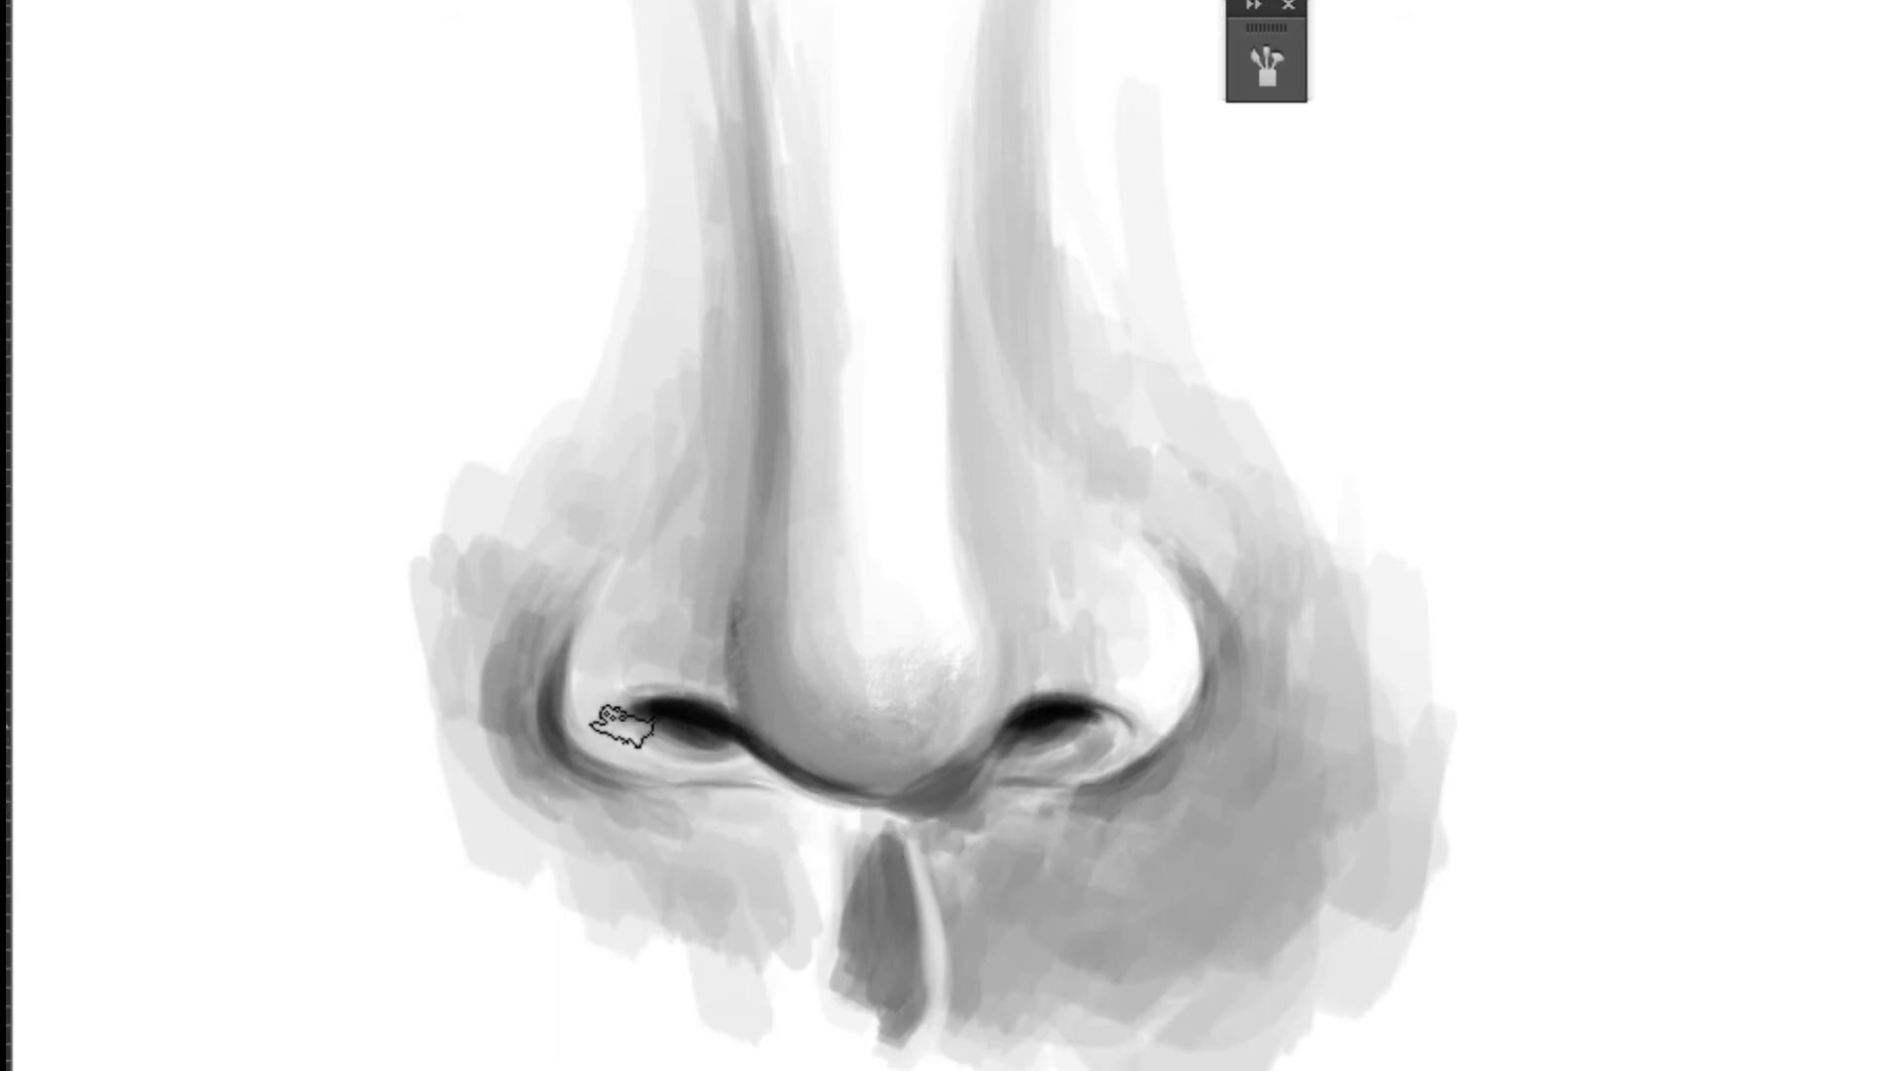
scroll(1118, 782, "down", 1)
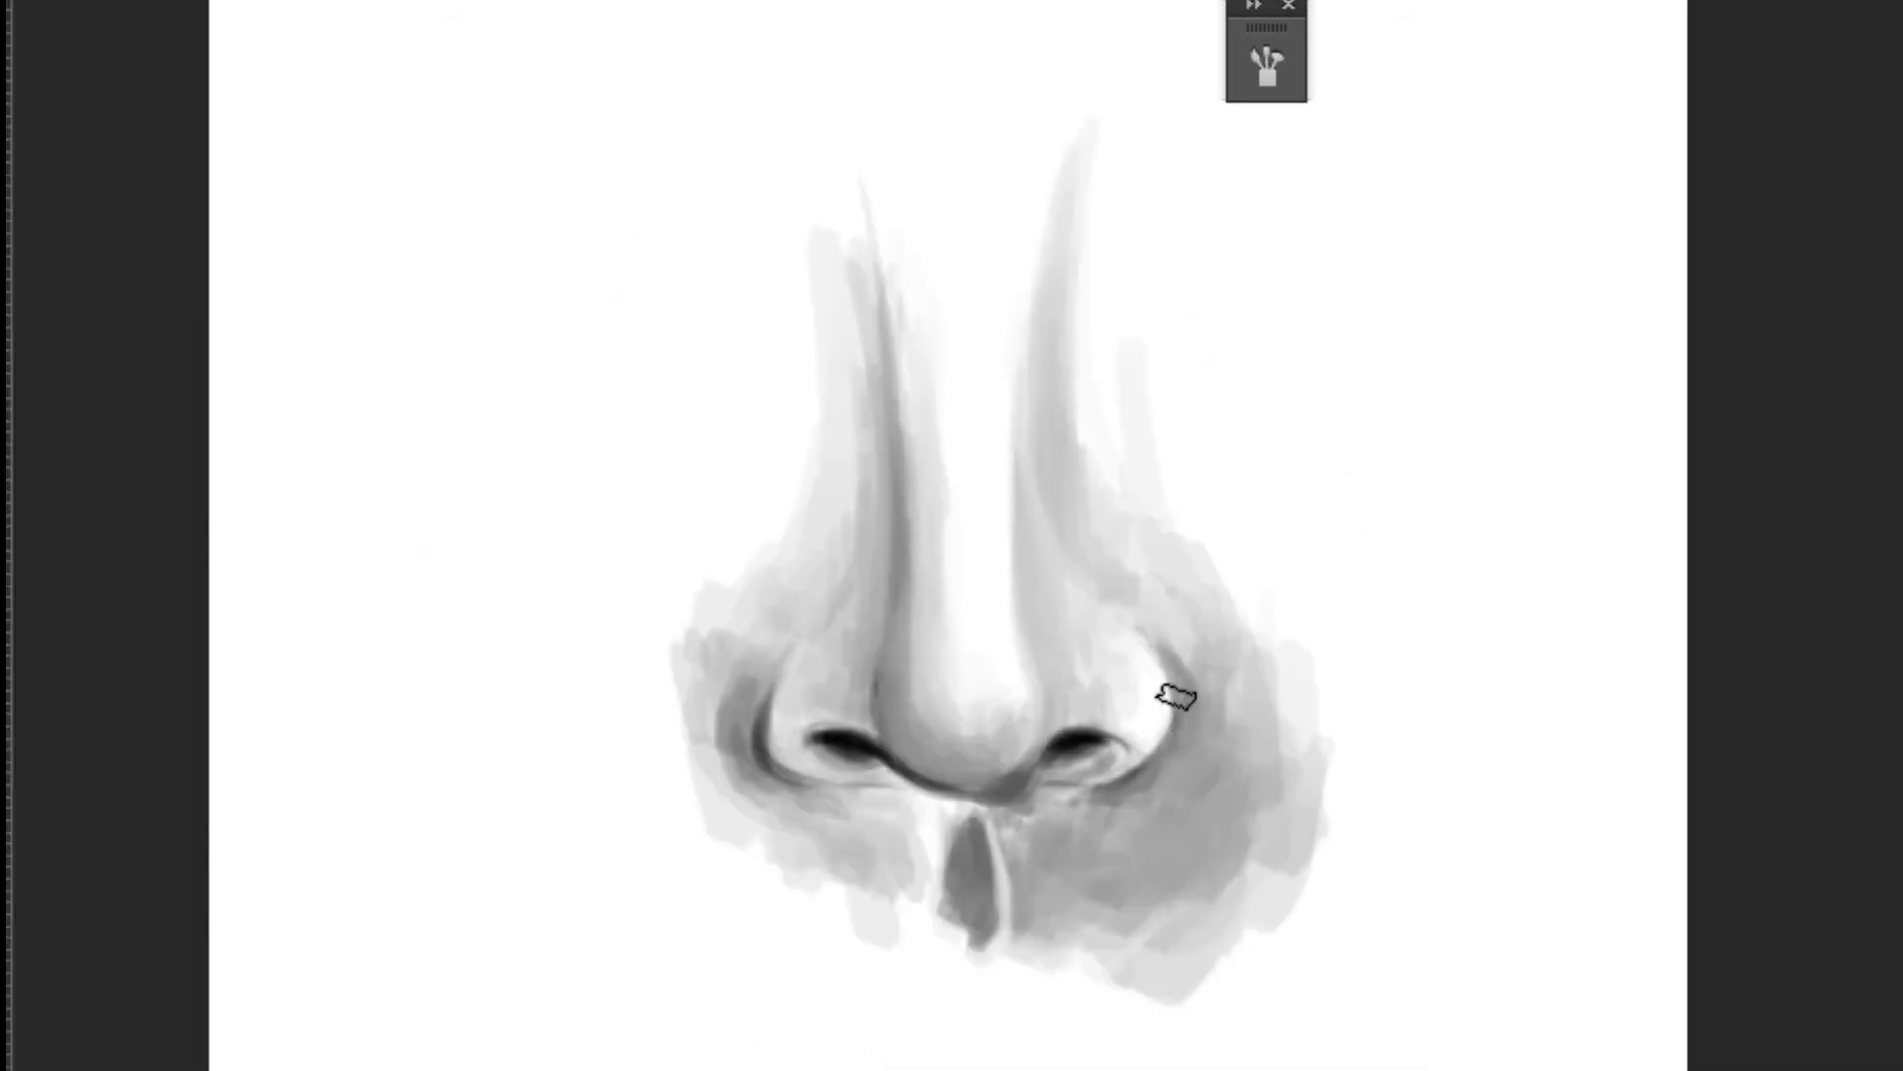
left_click_drag(1081, 701, 1210, 747)
left_click_drag(1067, 752, 1200, 813)
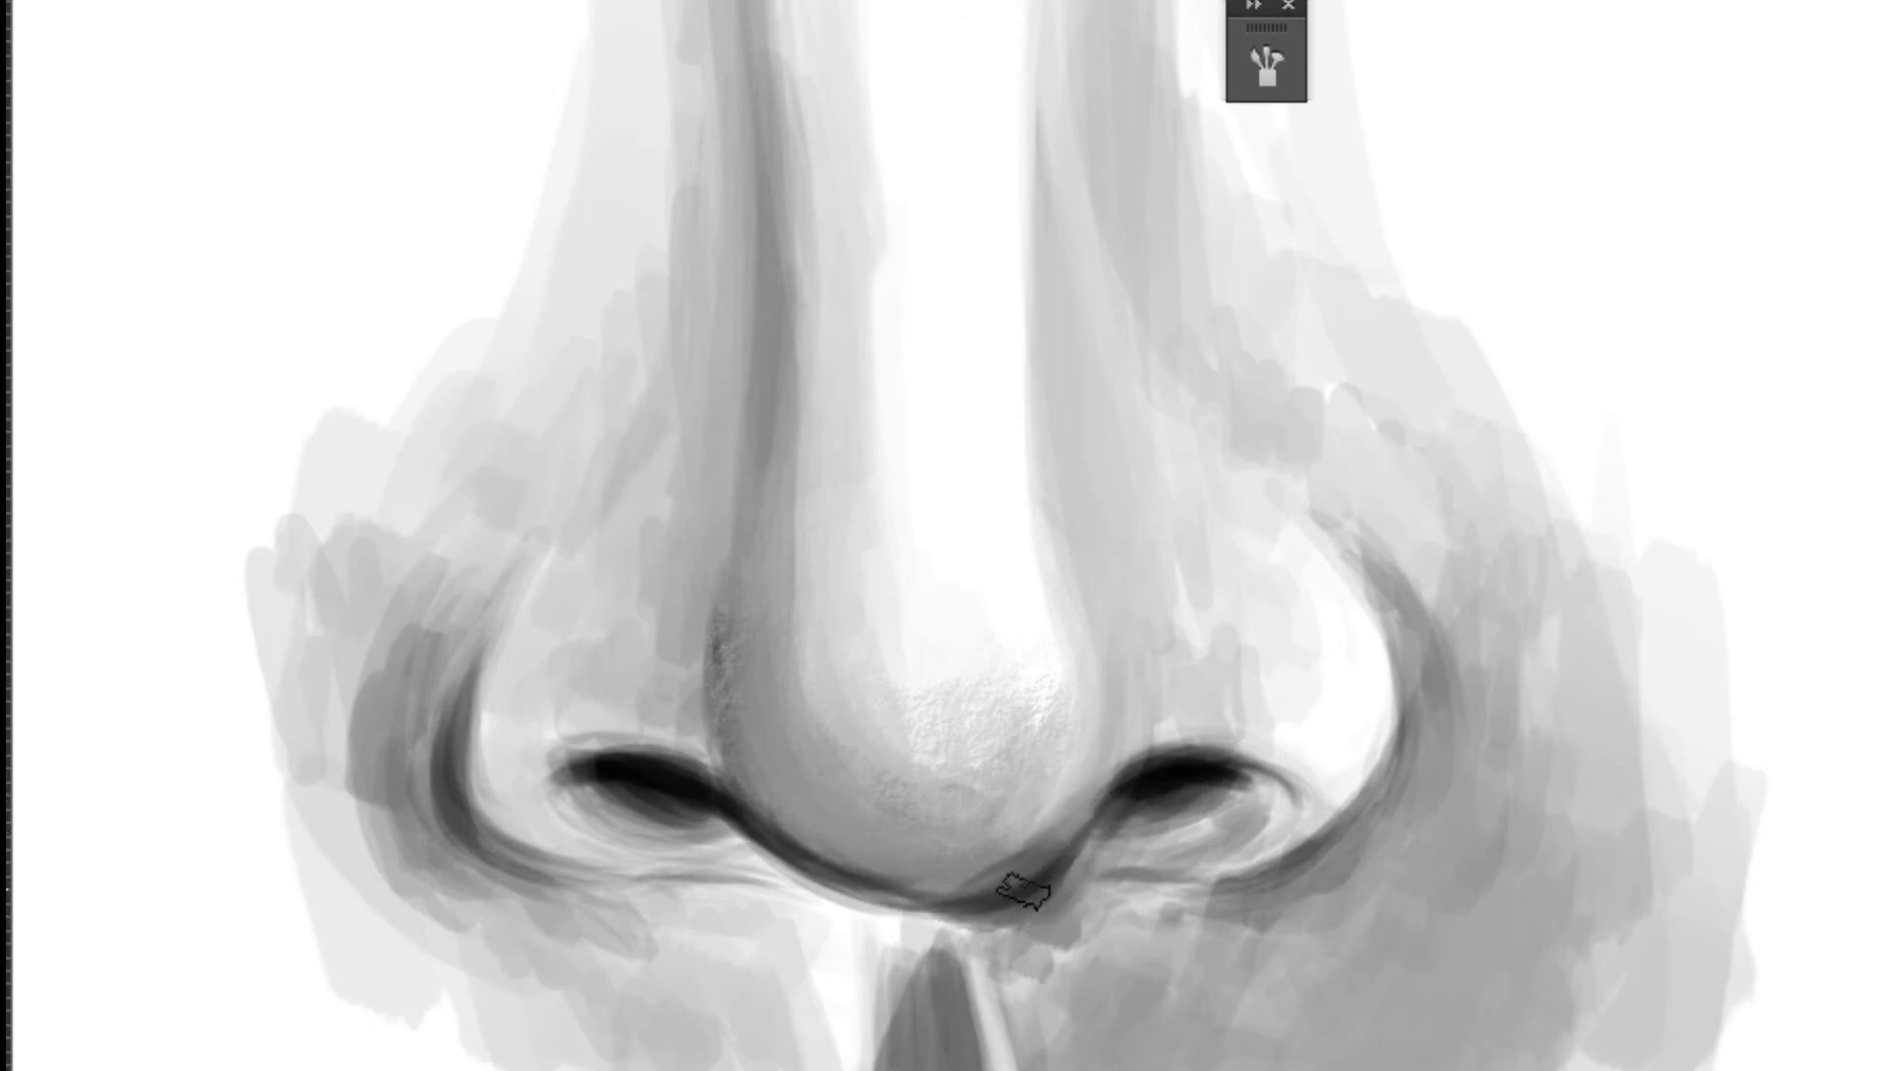
scroll(1010, 899, "down", 2)
scroll(1139, 926, "down", 1)
scroll(1091, 905, "up", 3)
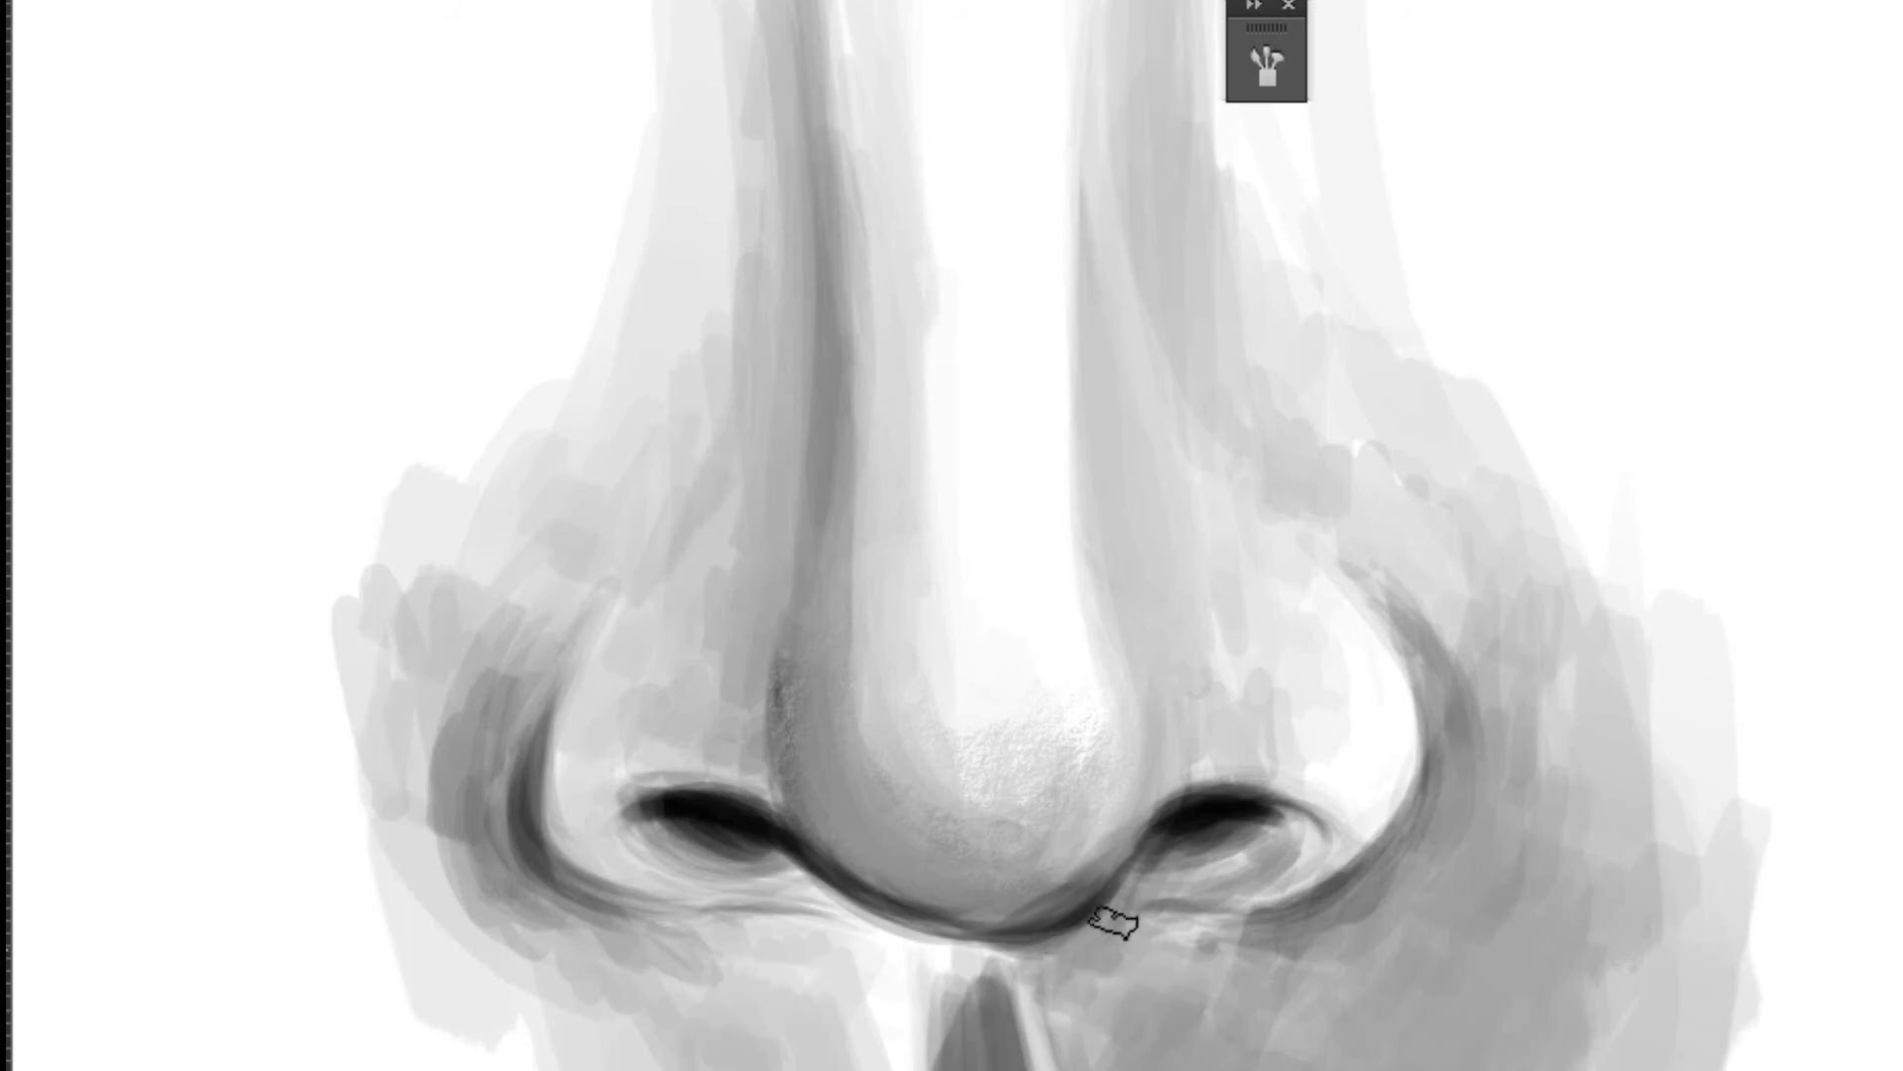
scroll(1108, 925, "down", 3)
scroll(1176, 909, "down", 1)
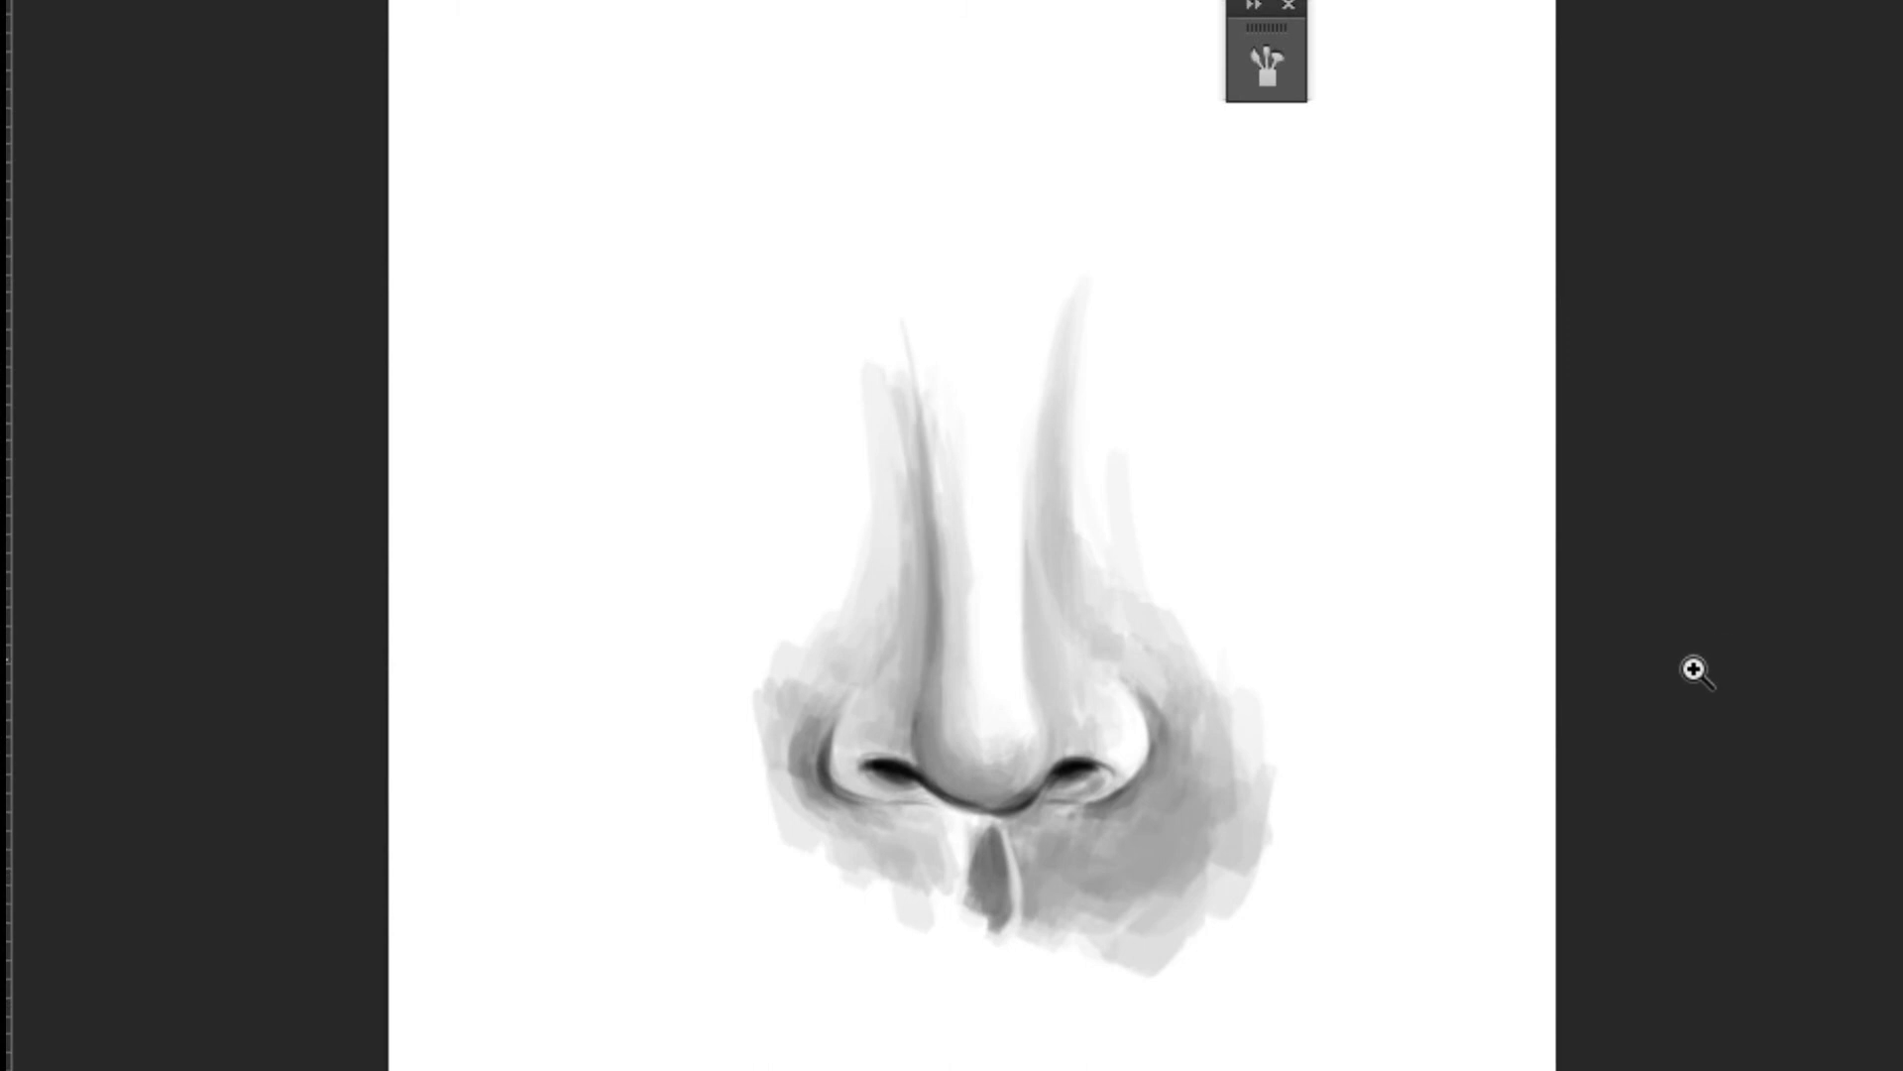
scroll(1081, 793, "up", 3)
scroll(1126, 829, "up", 2)
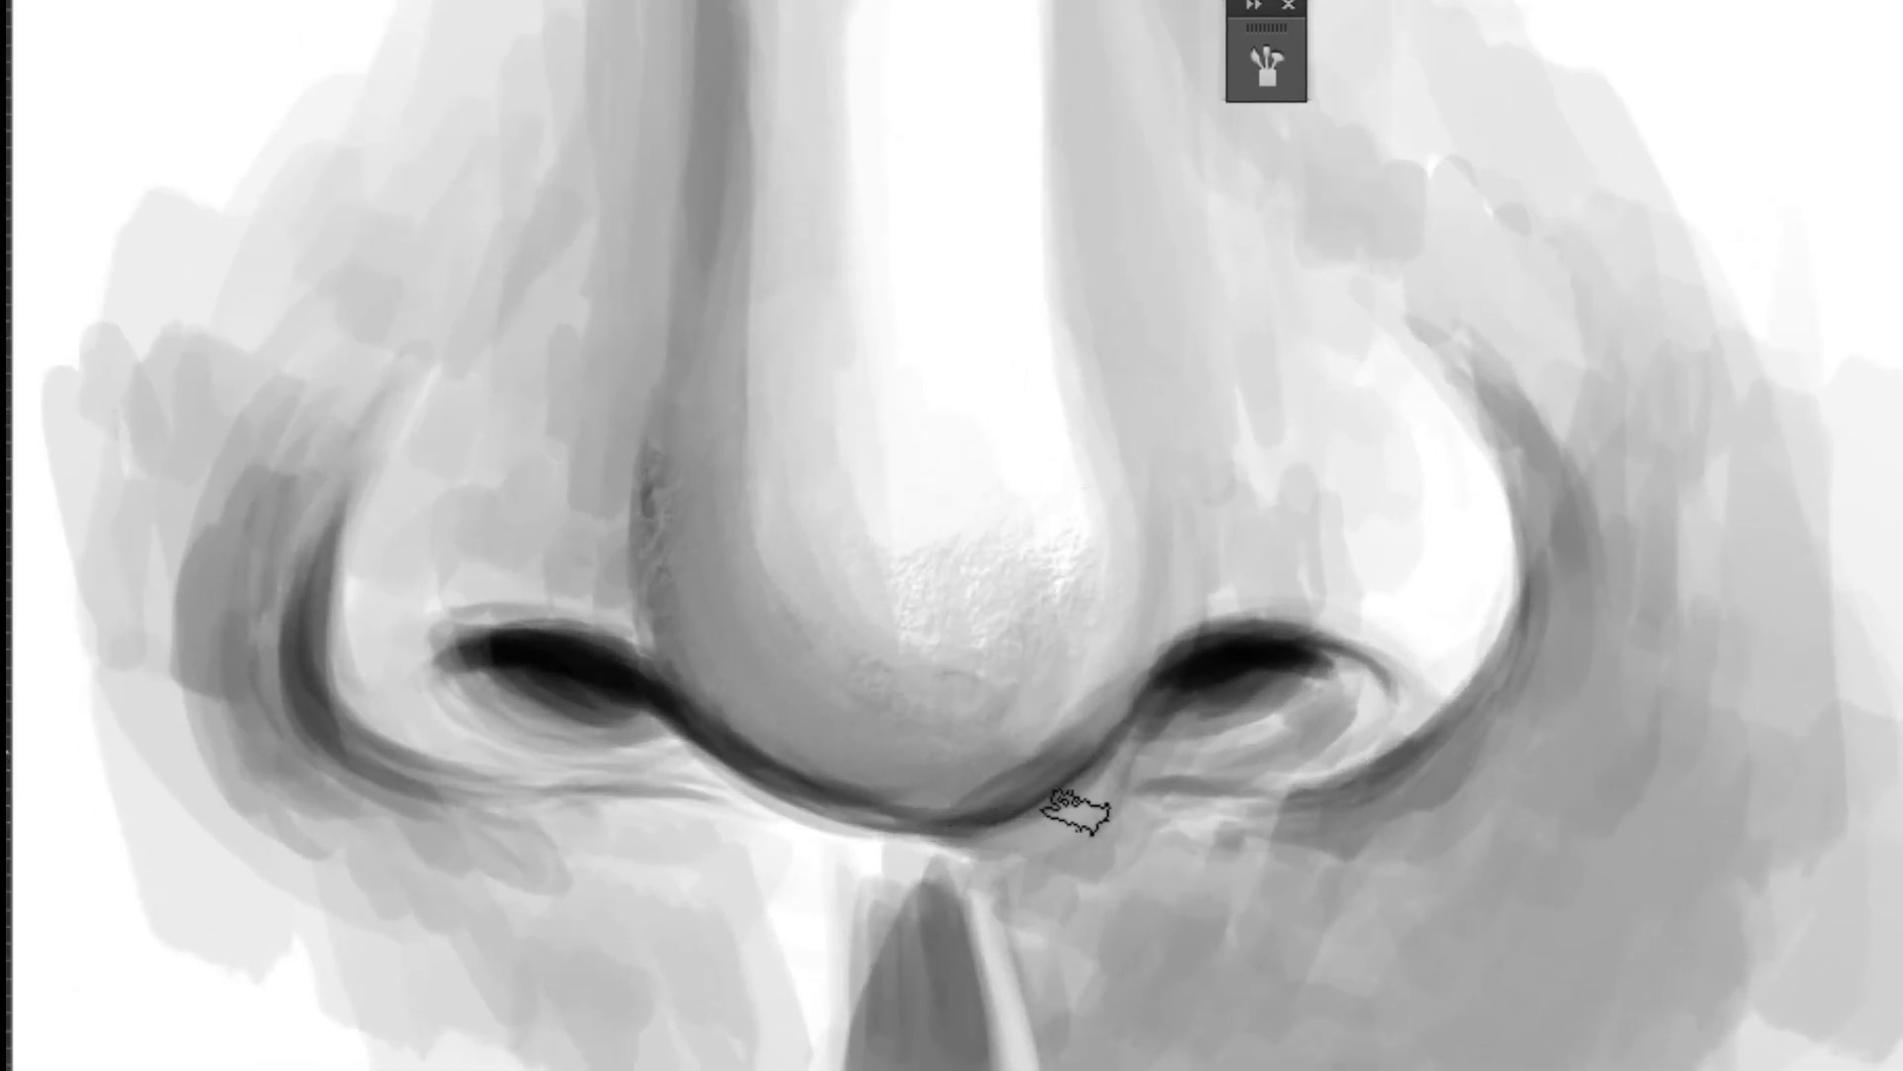
scroll(1032, 833, "down", 5)
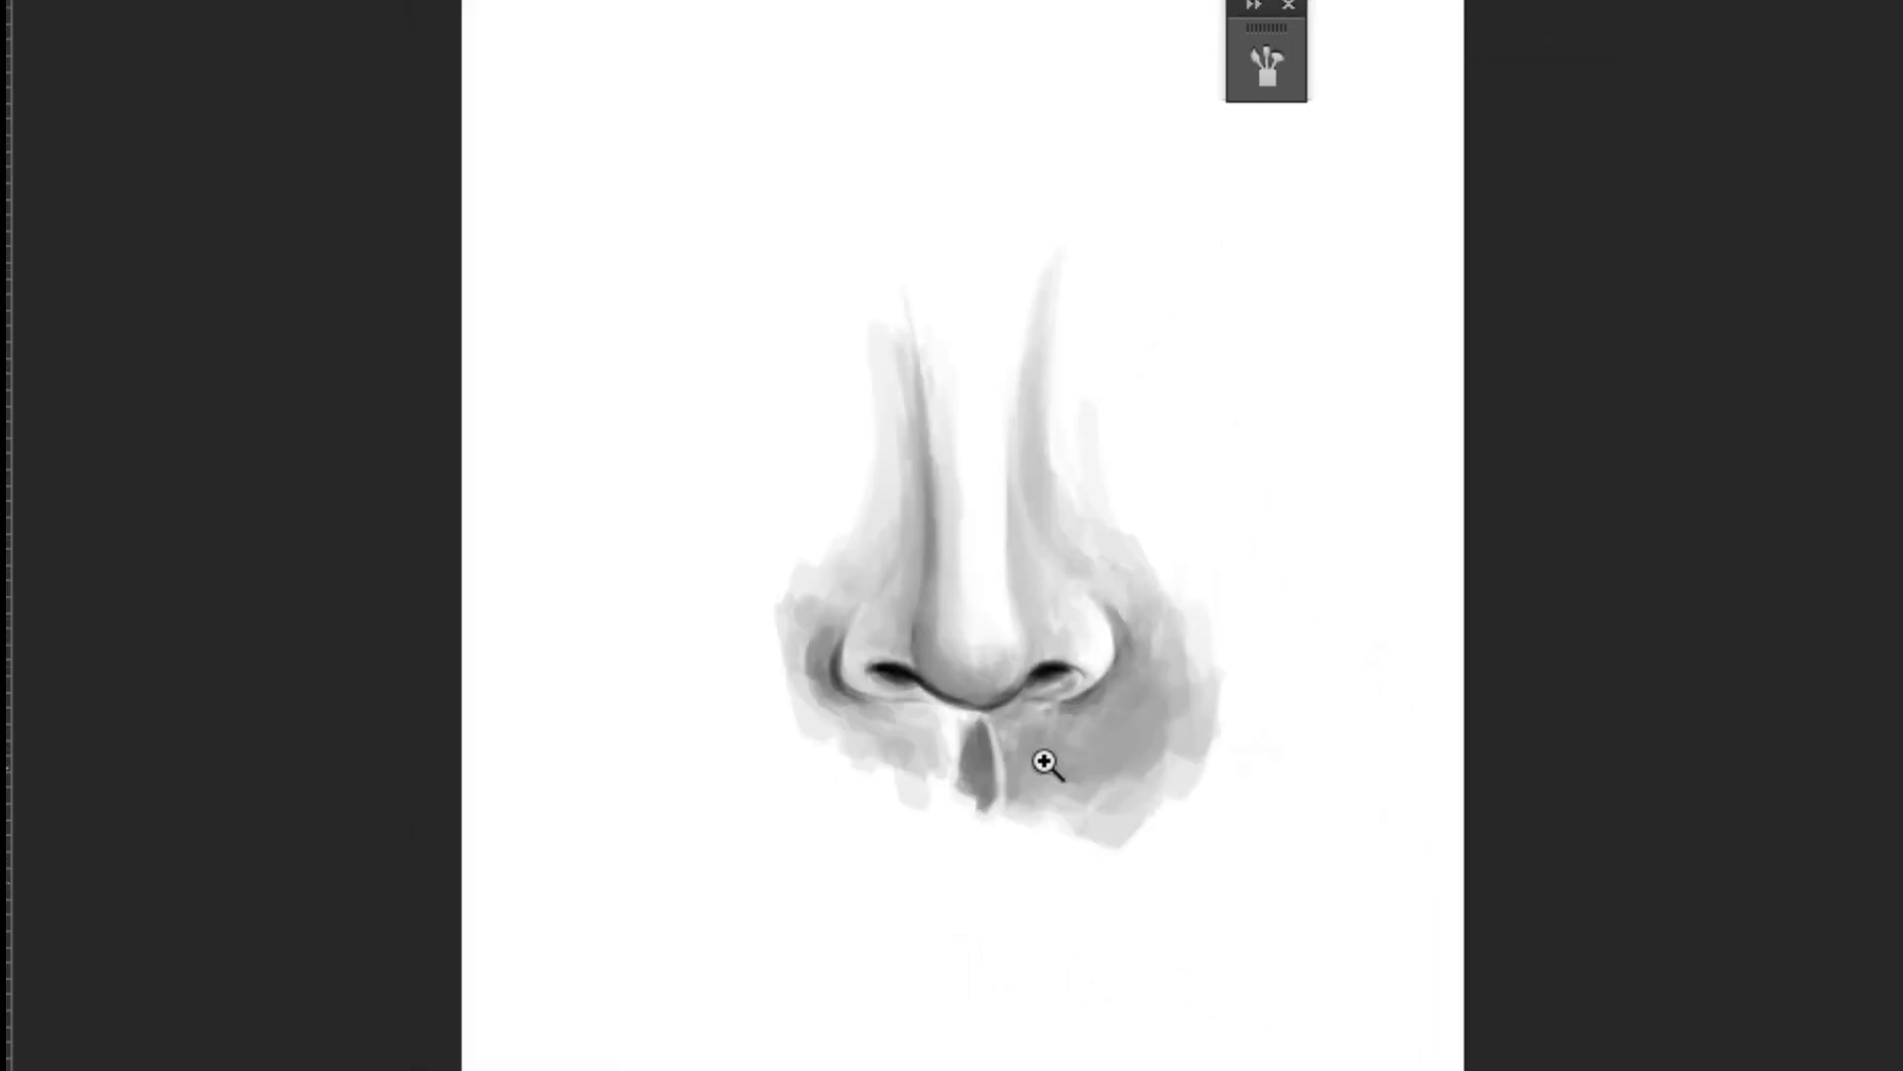